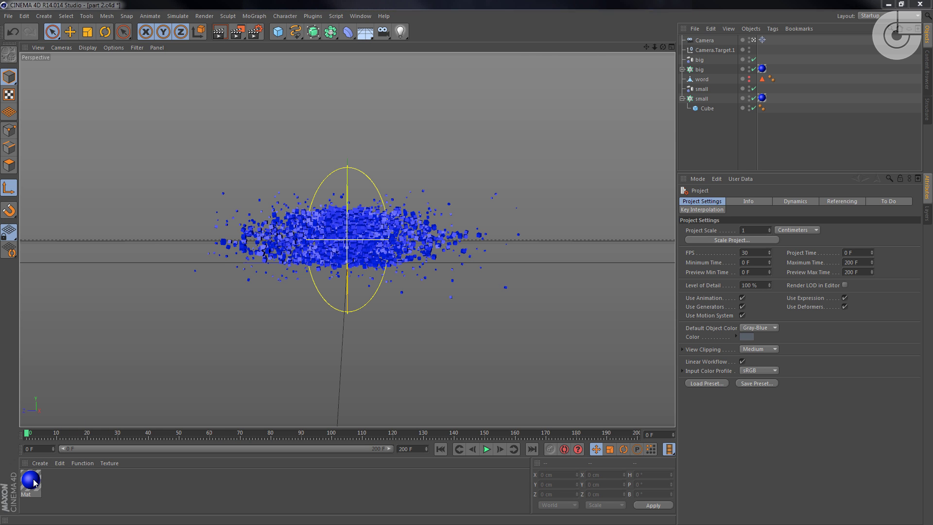
Set the existing Mat material's color to R 20, G 174, B 207.
{"action": "left_click", "coordinate": [31, 482]}
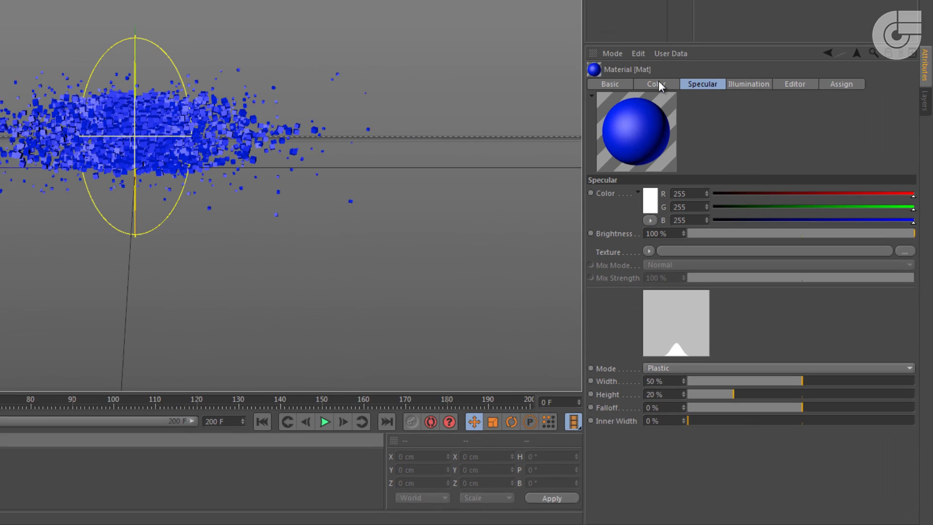
{"action": "left_click", "coordinate": [733, 203]}
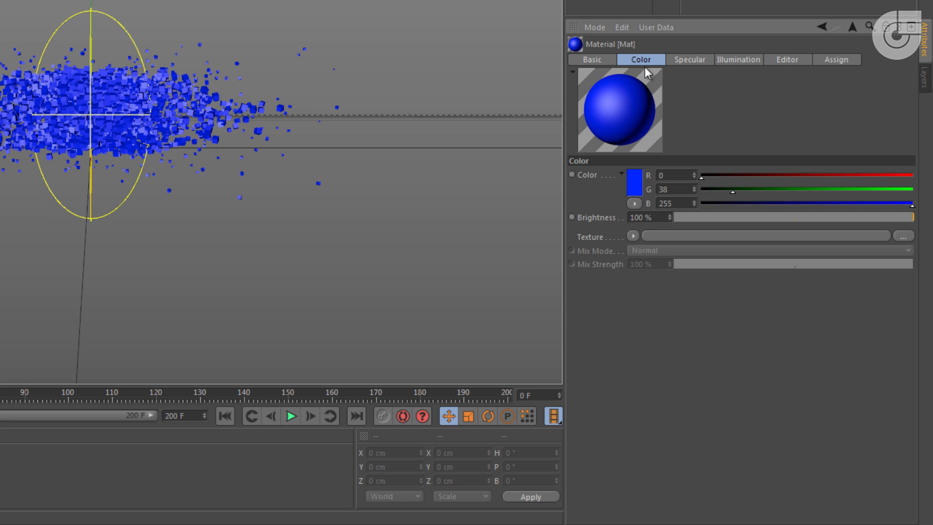
{"action": "left_click", "coordinate": [669, 176]}
{"action": "type", "text": "20"}
{"action": "key", "text": "Return"}
{"action": "key", "text": "Tab"}
{"action": "type", "text": "174"}
{"action": "key", "text": "Return"}
{"action": "key", "text": "Tab"}
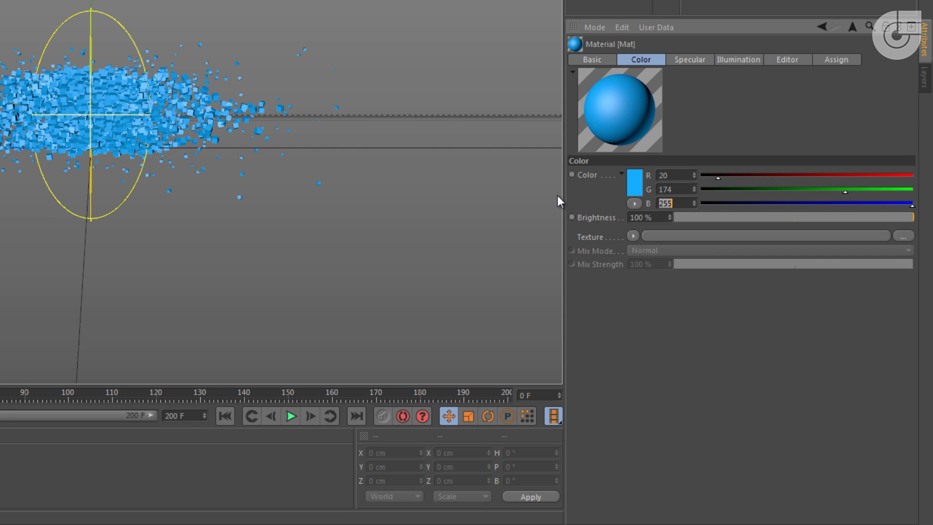
{"action": "type", "text": "207"}
{"action": "key", "text": "Return"}
Enable the material's Reflection channel and set its brightness to 10%.
{"action": "left_click", "coordinate": [599, 62]}
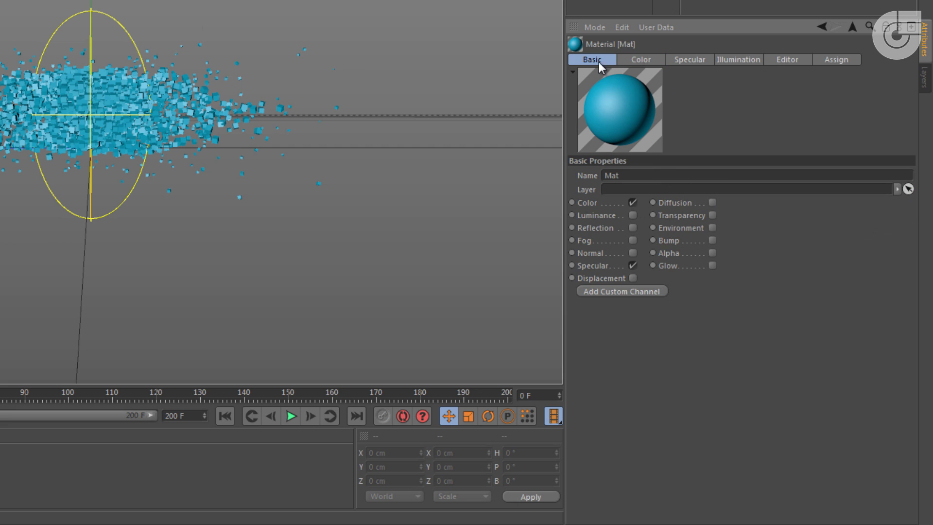
{"action": "left_click", "coordinate": [633, 228]}
{"action": "left_click", "coordinate": [695, 60]}
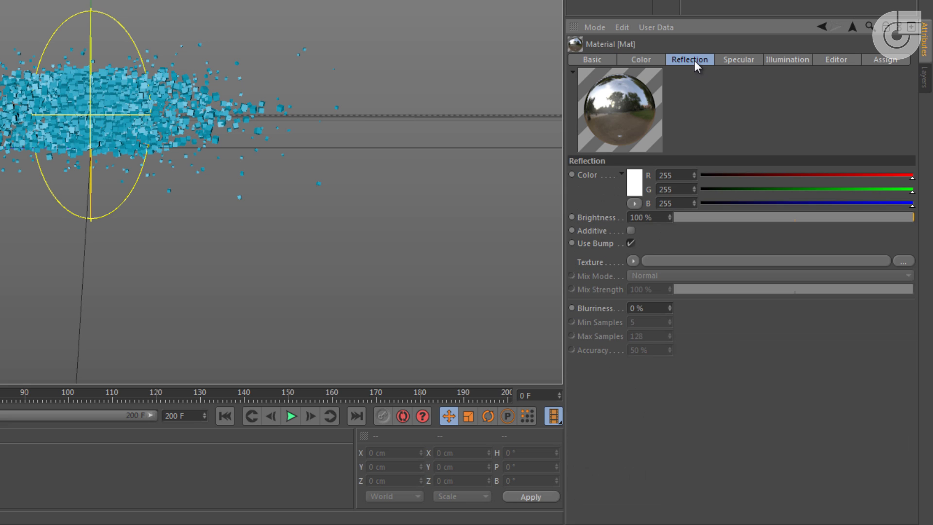
{"action": "double_click", "coordinate": [655, 216]}
{"action": "type", "text": "10"}
{"action": "key", "text": "Return"}
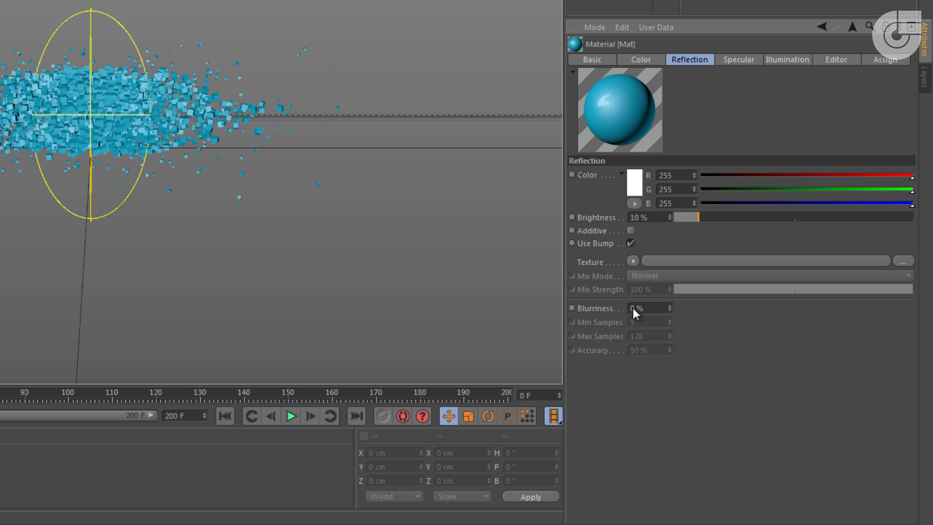
Load a Fresnel texture into the material's Reflection channel and set its mix strength to 65%.
{"action": "left_click", "coordinate": [633, 261]}
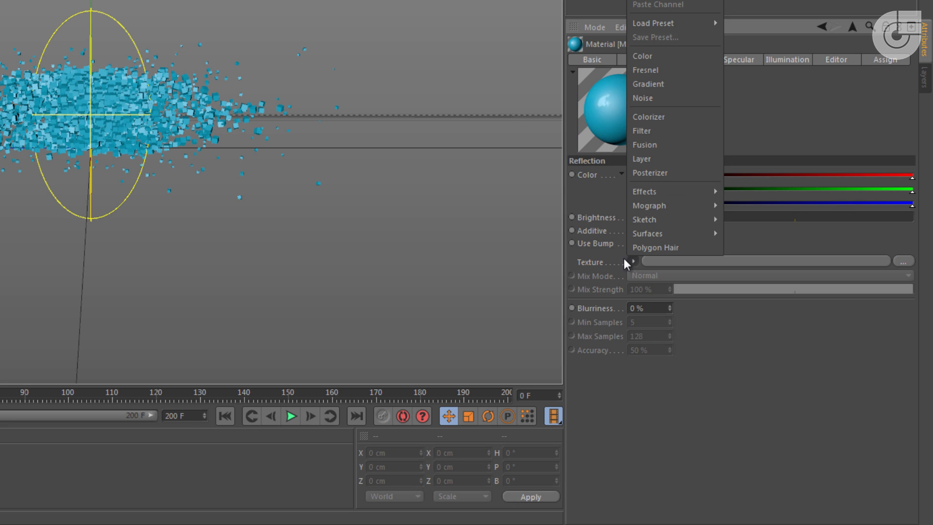
{"action": "left_click", "coordinate": [668, 70]}
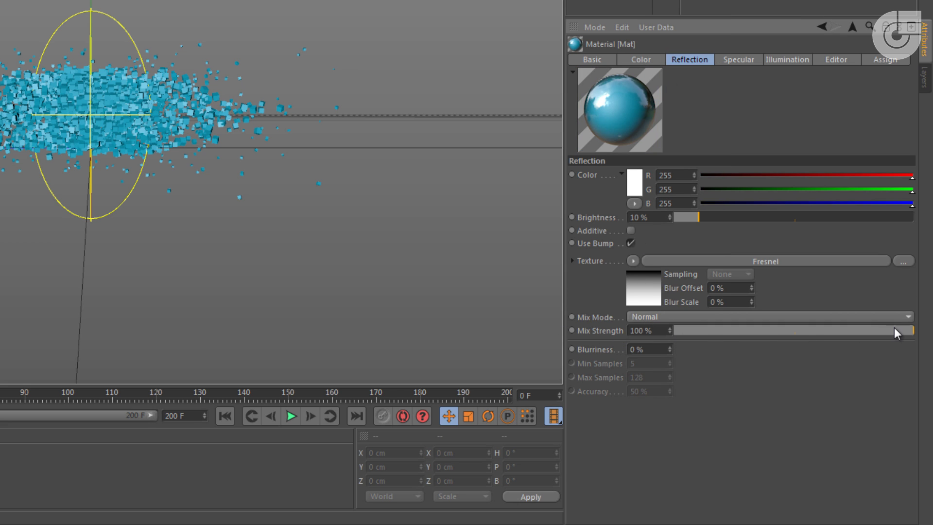
{"action": "left_click", "coordinate": [652, 331]}
{"action": "type", "text": "65"}
{"action": "key", "text": "Return"}
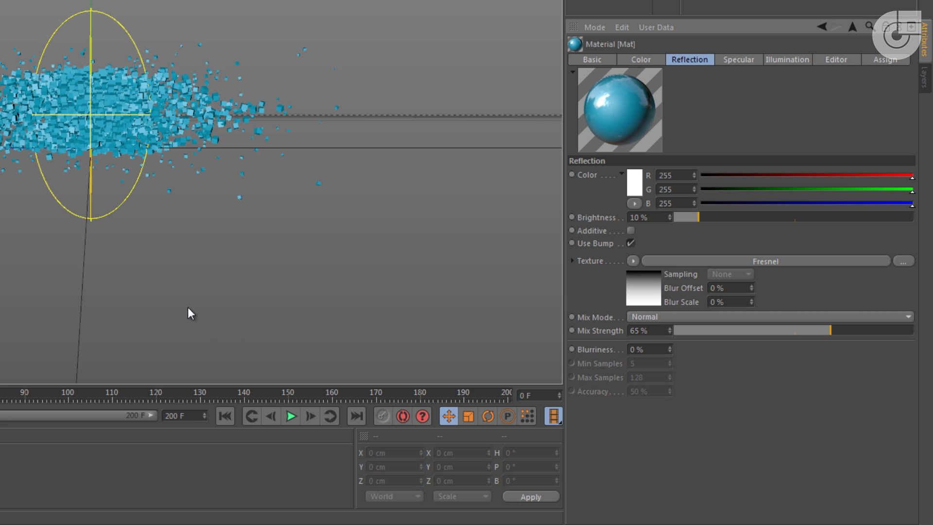
Narrow the material's specular highlight to a width of 27%.
{"action": "left_click", "coordinate": [591, 60]}
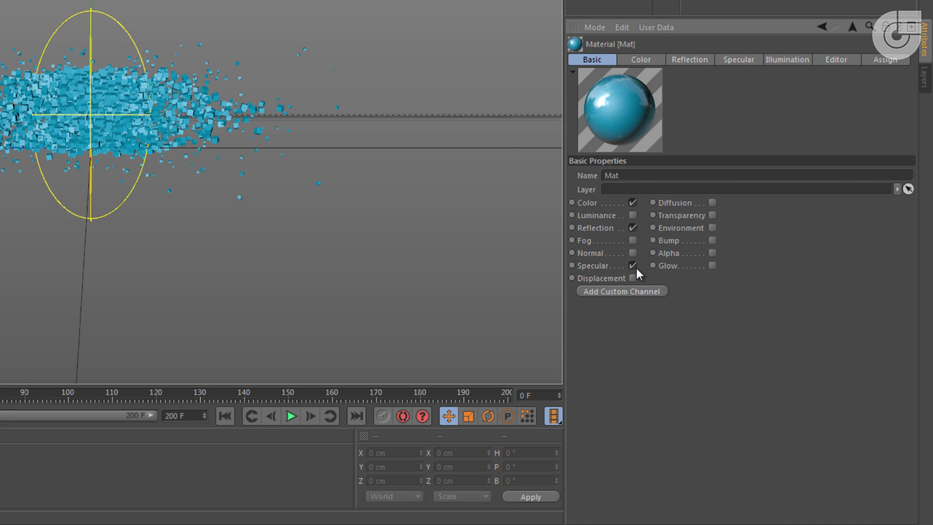
{"action": "left_click", "coordinate": [747, 61]}
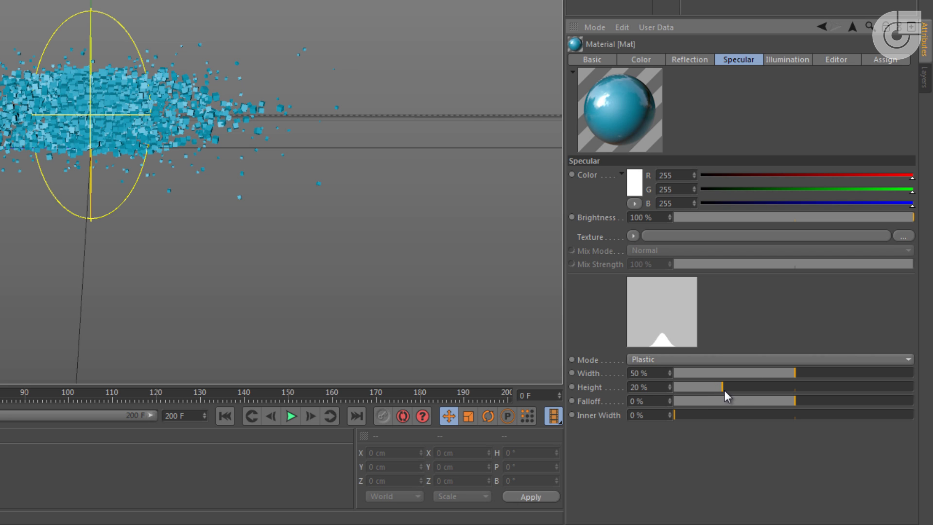
{"action": "mouse_move", "coordinate": [776, 374]}
{"action": "left_mouse_down"}
{"action": "mouse_move", "coordinate": [757, 386]}
{"action": "mouse_move", "coordinate": [739, 375]}
{"action": "left_mouse_up"}
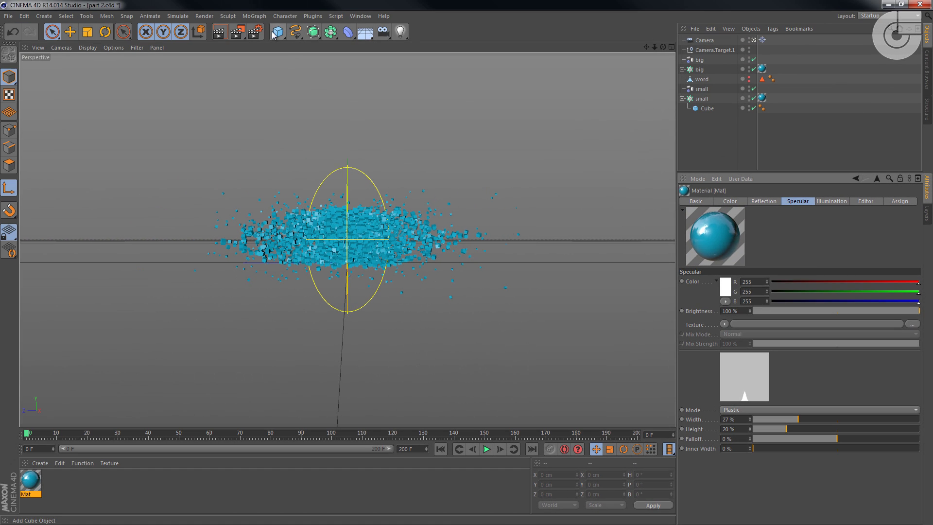
Add a sphere primitive to the scene and switch the viewport display to Lines.
{"action": "left_click", "coordinate": [273, 35]}
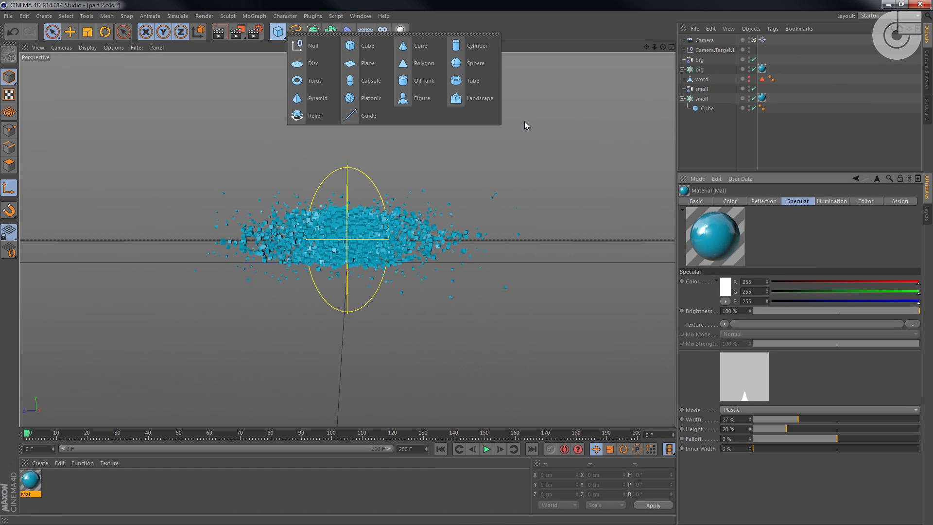
{"action": "left_click", "coordinate": [460, 69]}
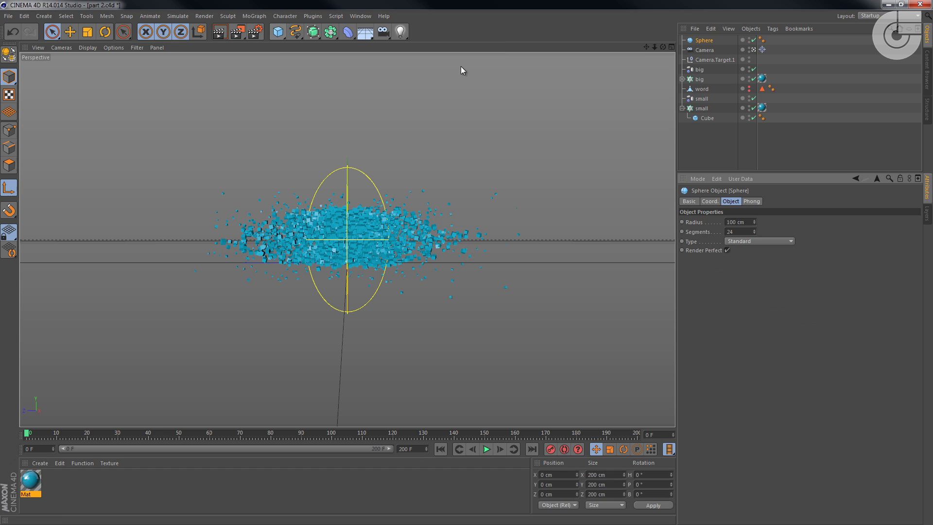
{"action": "left_click", "coordinate": [87, 47]}
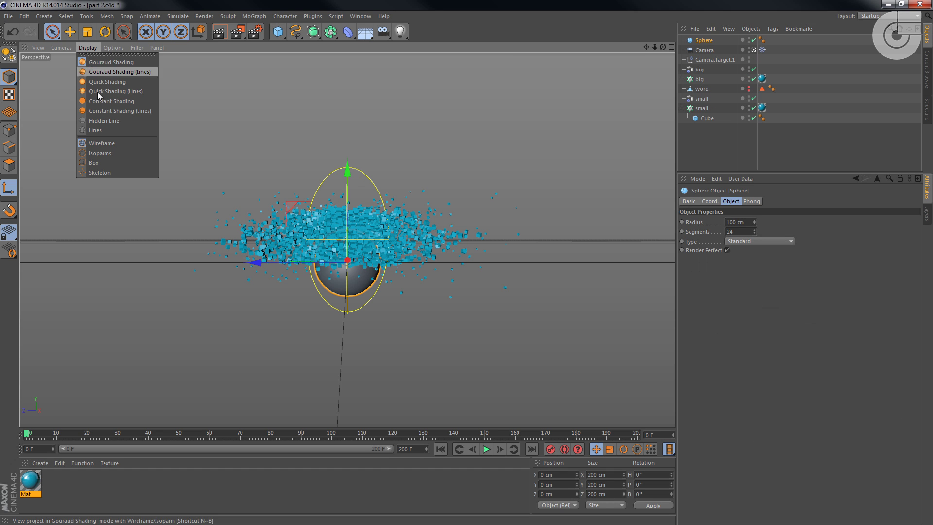
{"action": "left_click", "coordinate": [97, 129]}
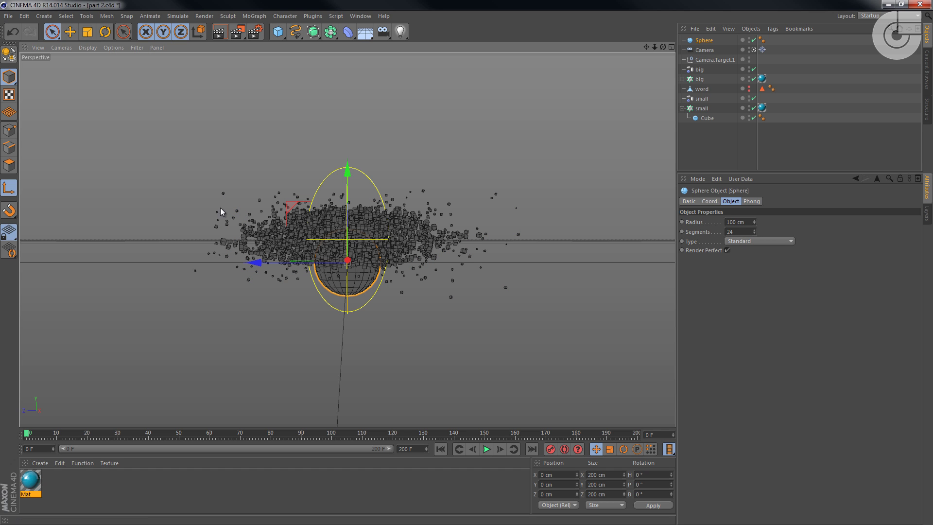
Raise the sphere to about 76 cm in Y, centring it on the cubes, and set its radius to 1100 cm.
{"action": "left_click_drag", "start_coordinate": [350, 173], "coordinate": [350, 154]}
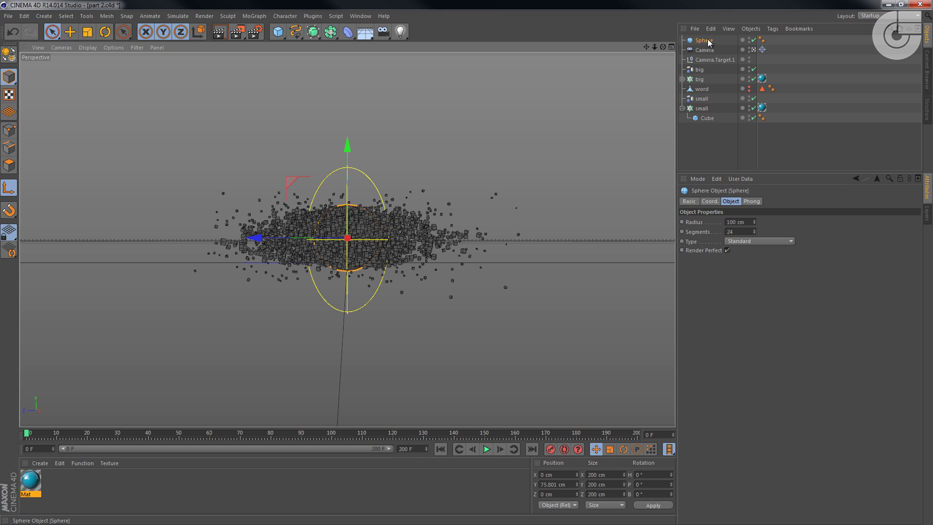
{"action": "left_click", "coordinate": [734, 222]}
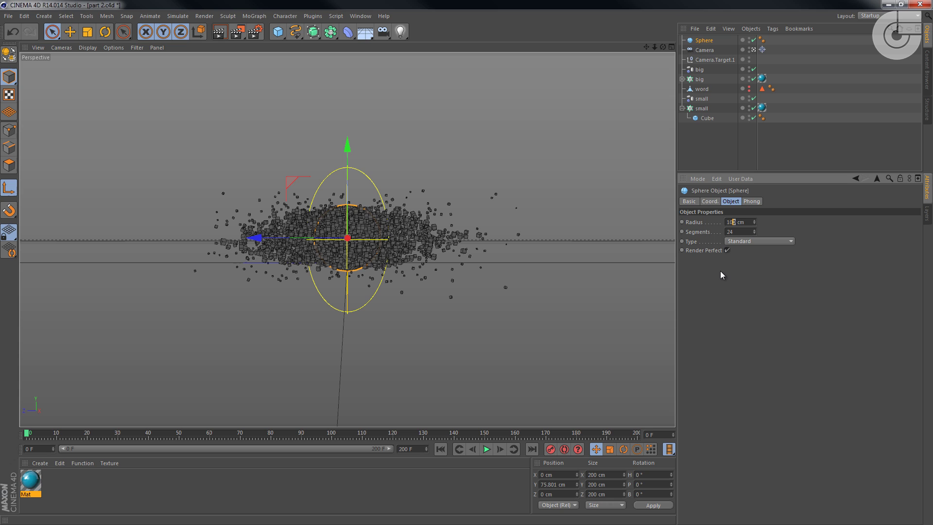
{"action": "type", "text": "0"}
{"action": "key", "text": "BackSpace"}
{"action": "key", "text": "BackSpace"}
{"action": "key", "text": "BackSpace"}
{"action": "type", "text": "100"}
{"action": "key", "text": "Return"}
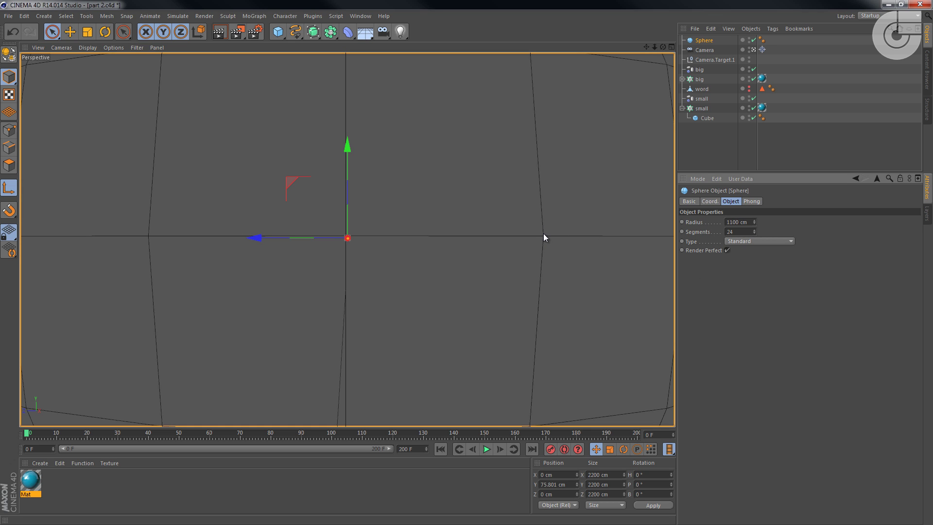
Switch the viewport to the default camera and turn on X-Ray for the sphere.
{"action": "scroll", "coordinate": [541, 237], "scroll_direction": "down", "scroll_amount": 5}
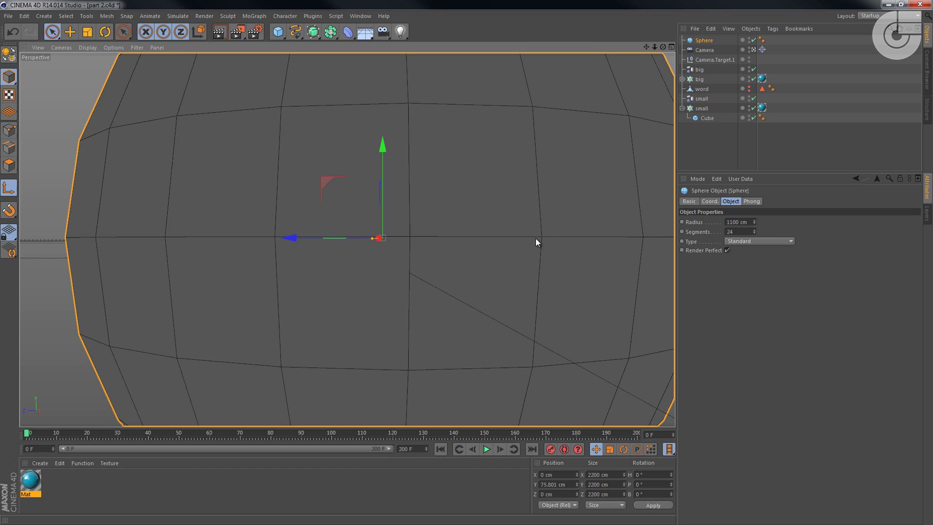
{"action": "left_click", "coordinate": [61, 48]}
{"action": "mouse_move", "coordinate": [80, 72]}
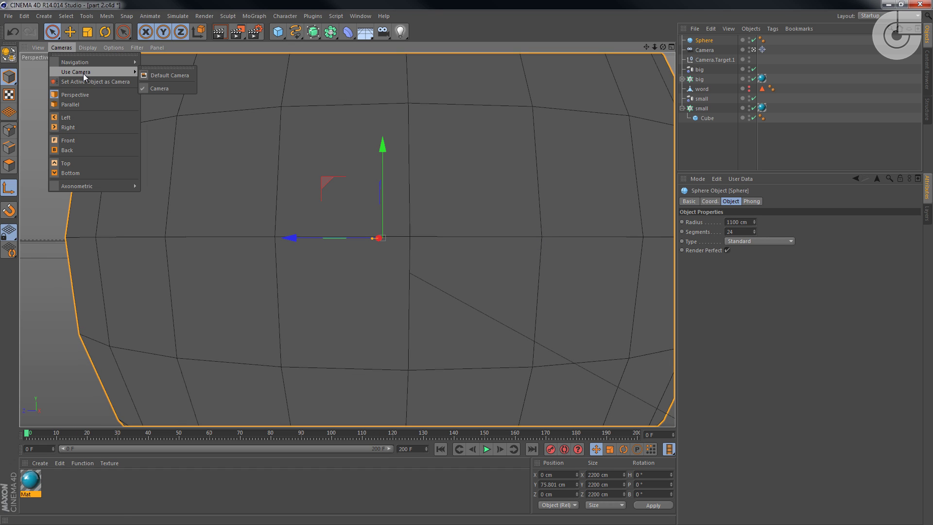
{"action": "left_click", "coordinate": [168, 75]}
{"action": "mouse_move", "coordinate": [422, 217]}
{"action": "left_mouse_down"}
{"action": "mouse_move", "coordinate": [425, 238]}
{"action": "mouse_move", "coordinate": [512, 187]}
{"action": "left_mouse_up"}
{"action": "left_click", "coordinate": [689, 201]}
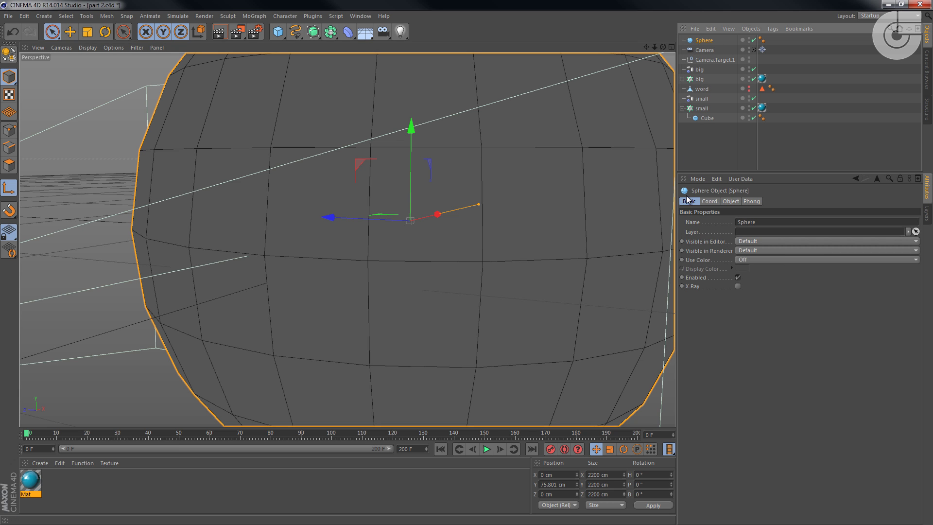
{"action": "left_click", "coordinate": [738, 286]}
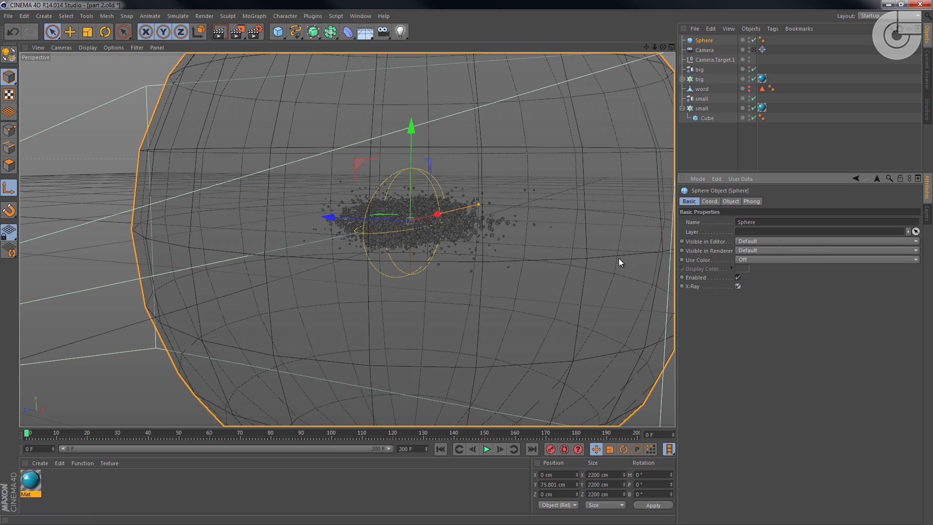
Change the sphere's type to Icosahedron and set its segments to 12.
{"action": "left_click_drag", "start_coordinate": [421, 247], "coordinate": [540, 245]}
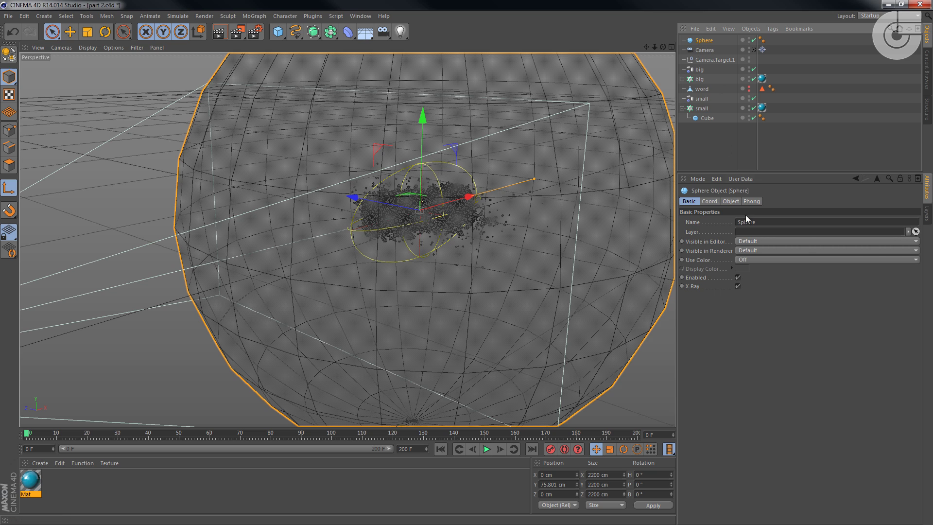
{"action": "left_click", "coordinate": [711, 201]}
{"action": "left_click", "coordinate": [732, 201]}
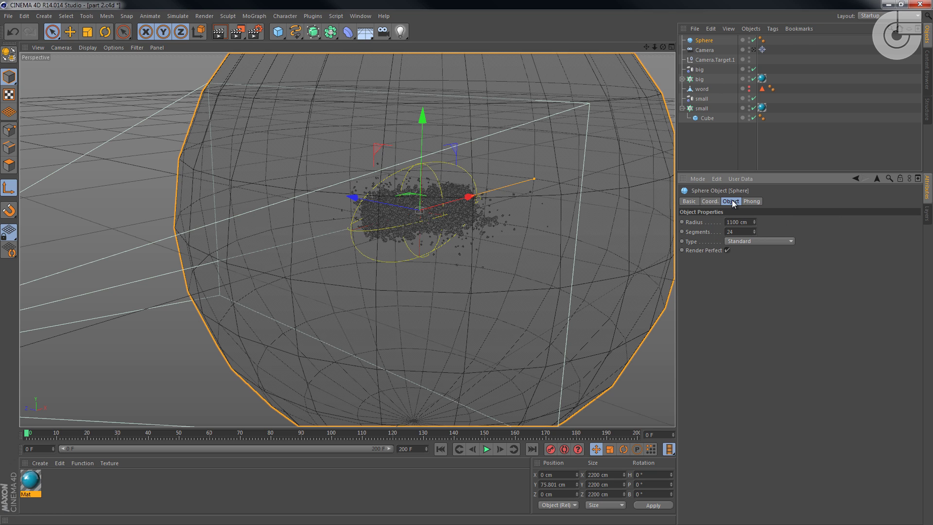
{"action": "left_click", "coordinate": [734, 240]}
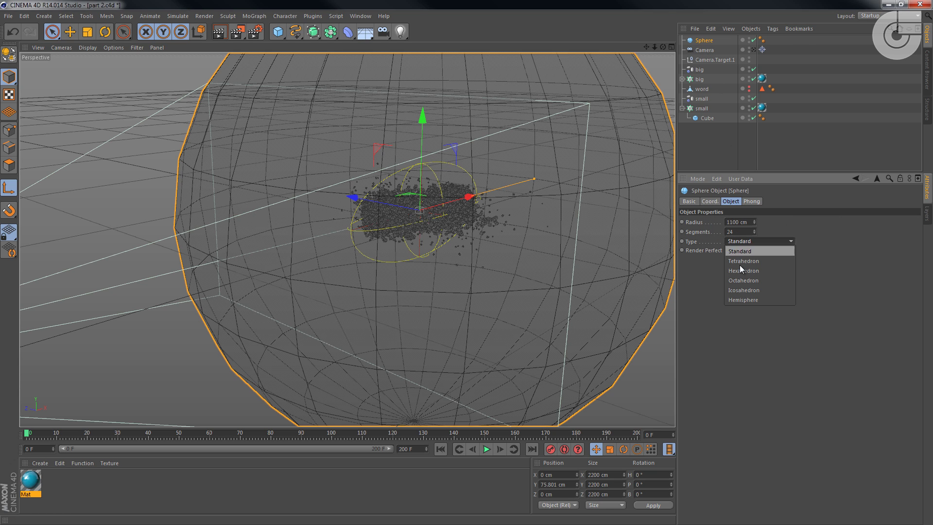
{"action": "left_click", "coordinate": [753, 290]}
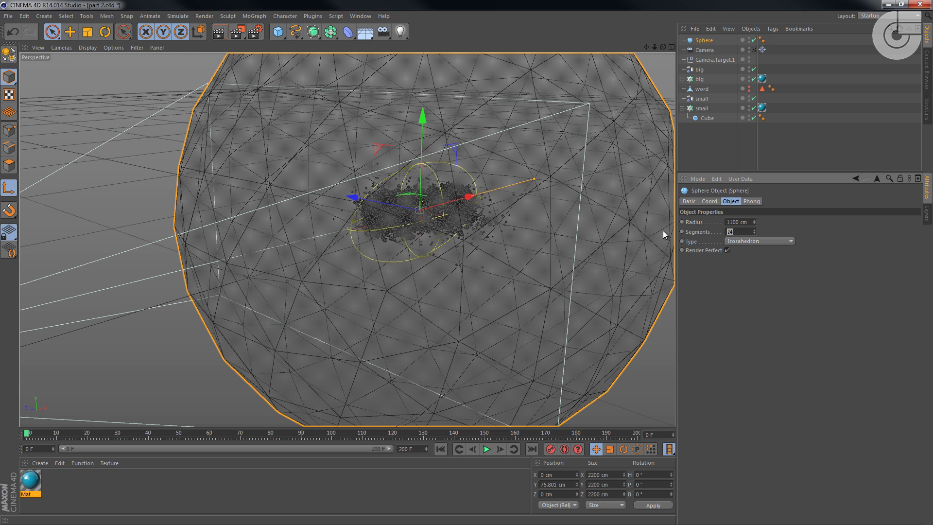
{"action": "type", "text": "12"}
{"action": "key", "text": "Return"}
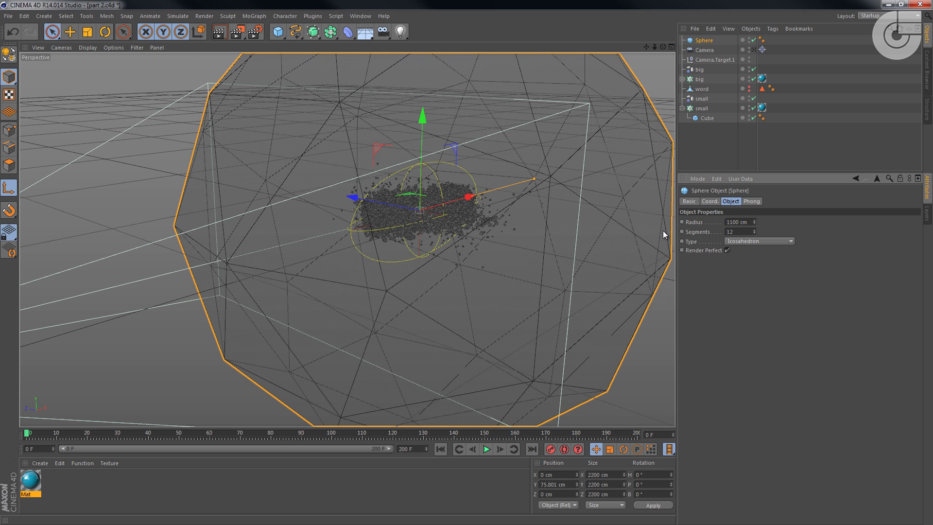
{"action": "left_click_drag", "start_coordinate": [471, 223], "coordinate": [524, 176]}
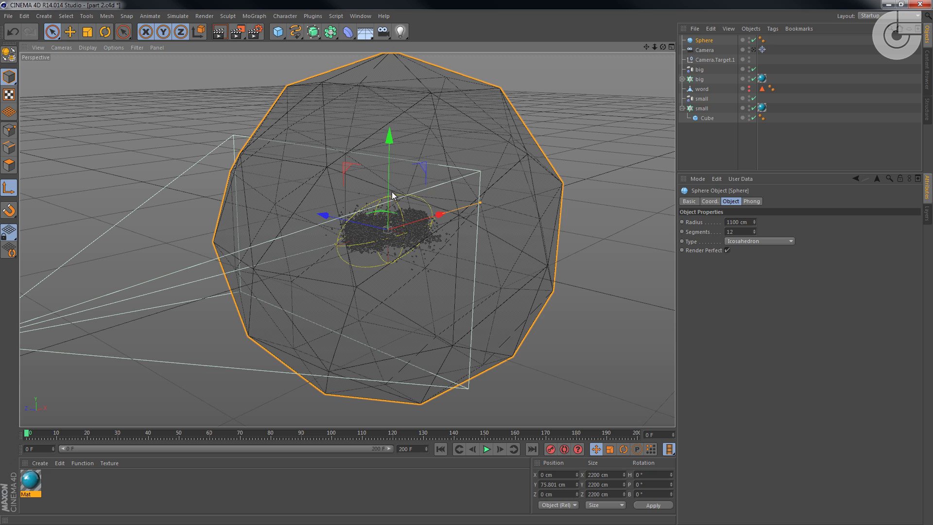
{"action": "left_click_drag", "start_coordinate": [313, 236], "coordinate": [350, 228]}
{"action": "left_click_drag", "start_coordinate": [424, 257], "coordinate": [370, 211]}
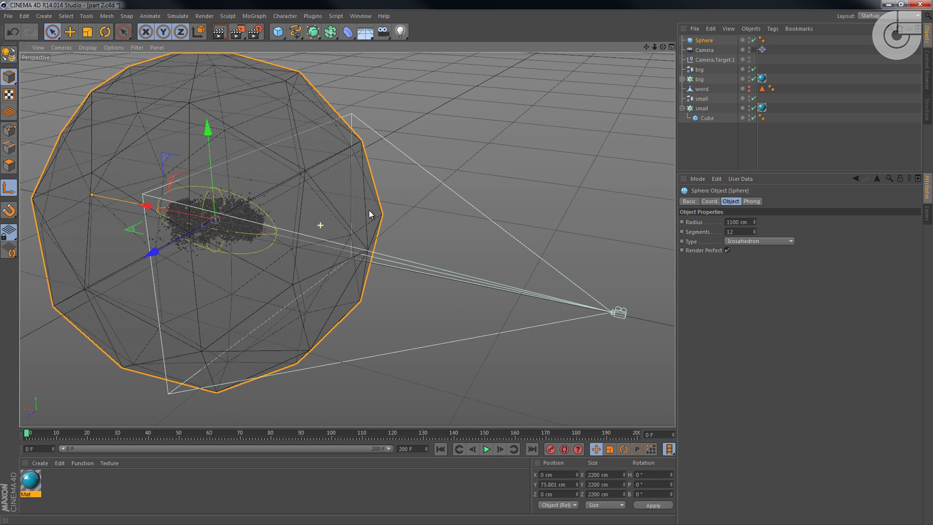
{"action": "left_click_drag", "start_coordinate": [545, 245], "coordinate": [459, 248]}
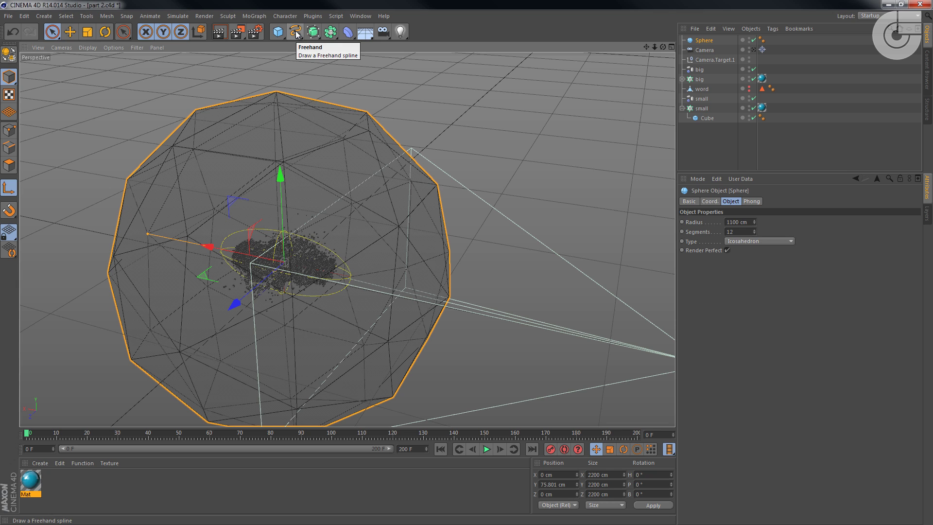
Add a spot light to the scene.
{"action": "left_click", "coordinate": [400, 31]}
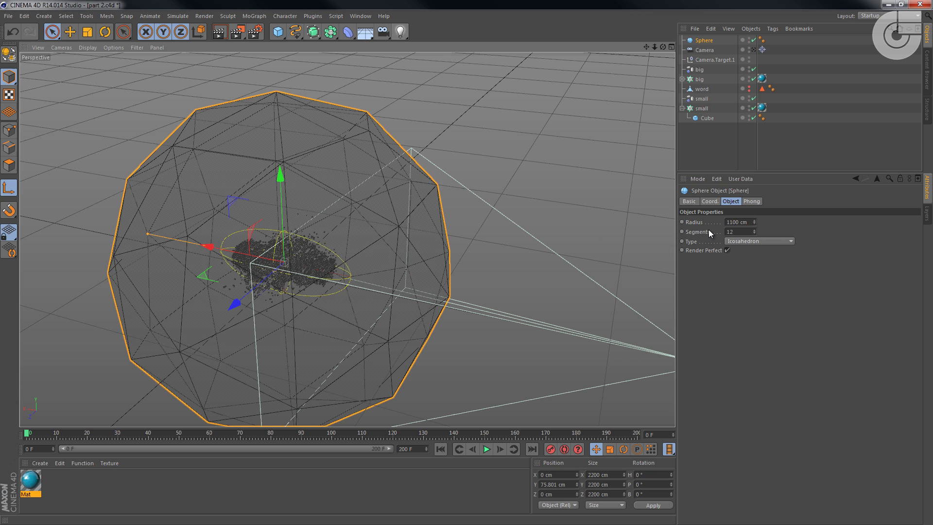
{"action": "left_click_drag", "start_coordinate": [737, 232], "coordinate": [666, 221]}
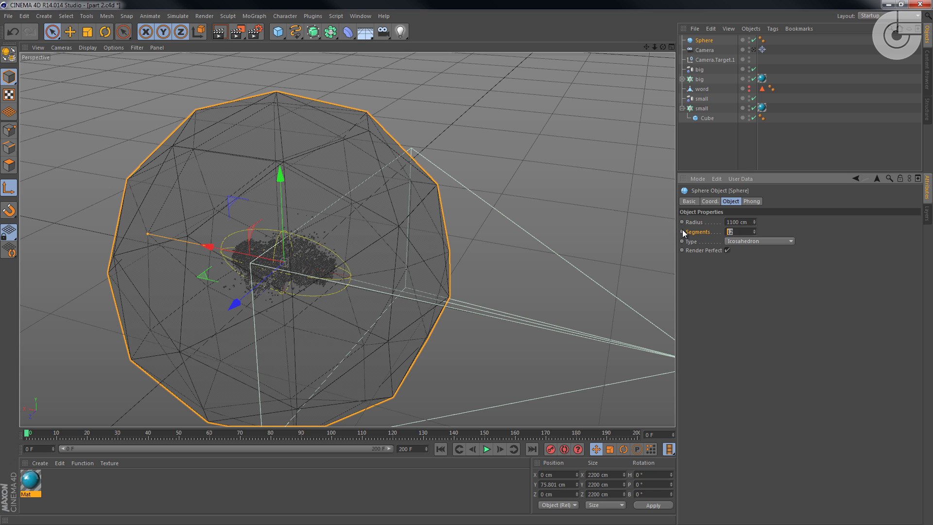
{"action": "left_click", "coordinate": [403, 34]}
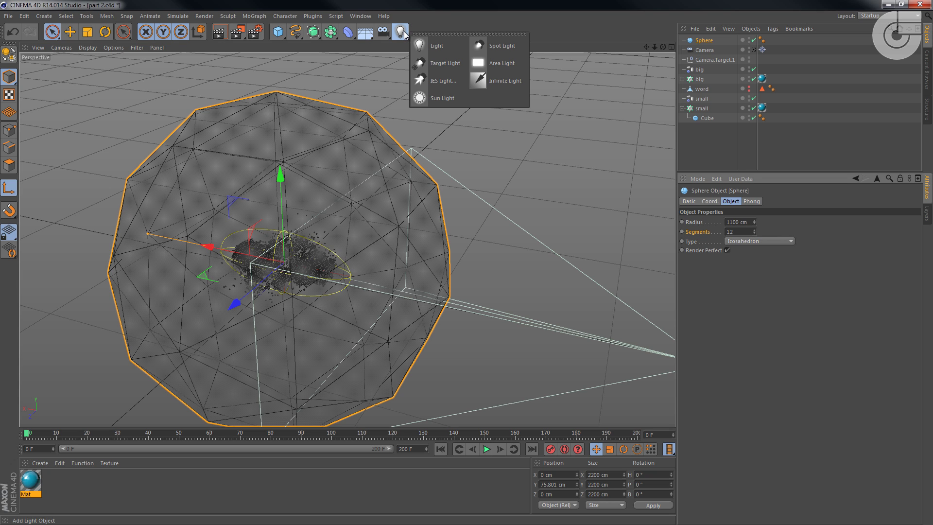
{"action": "left_click", "coordinate": [517, 49]}
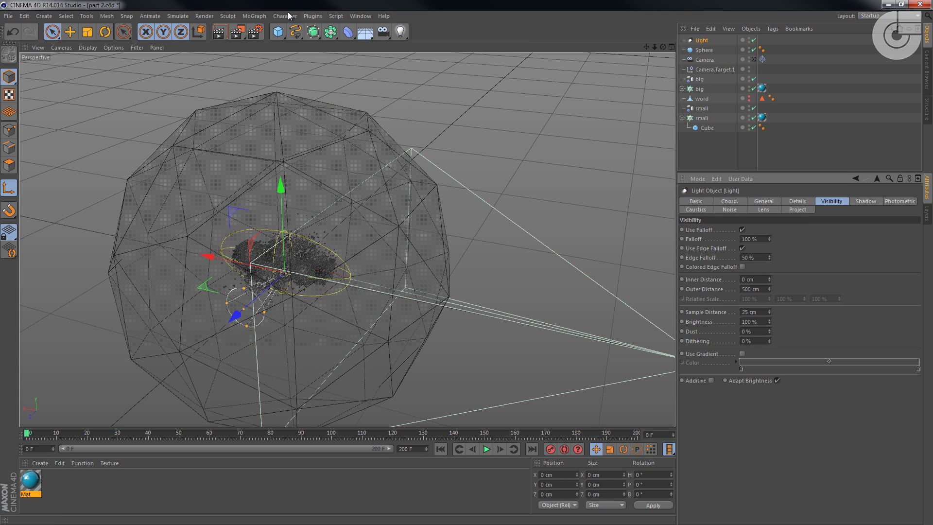
Add a MoGraph Cloner to the scene and make the spot light its child.
{"action": "left_click", "coordinate": [253, 16]}
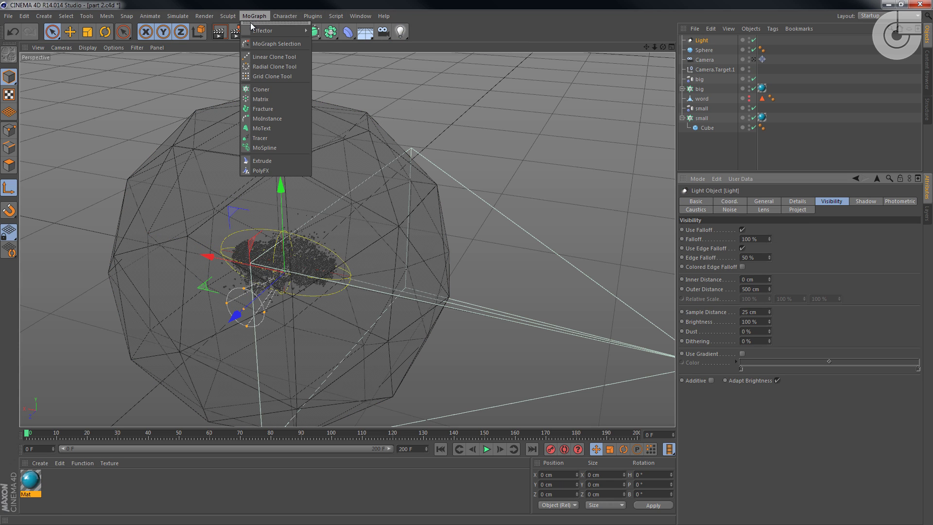
{"action": "left_click", "coordinate": [260, 91]}
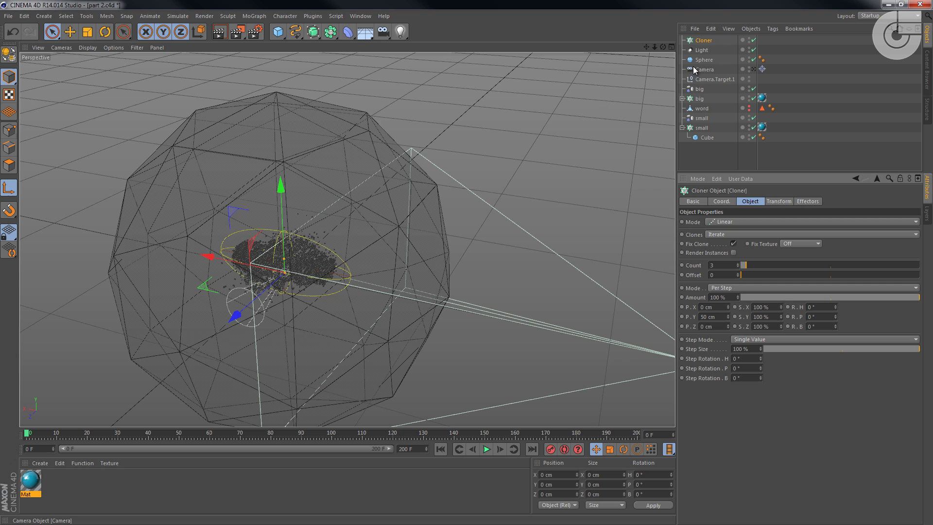
{"action": "left_click_drag", "start_coordinate": [703, 50], "coordinate": [704, 42]}
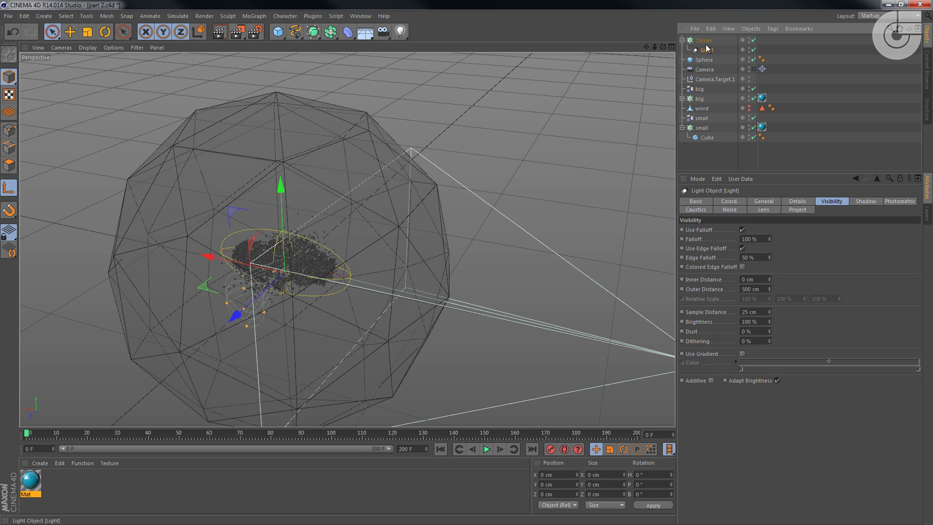
Set the Cloner holding the light to Object mode and assign the sphere as its distribution object.
{"action": "left_click", "coordinate": [703, 40]}
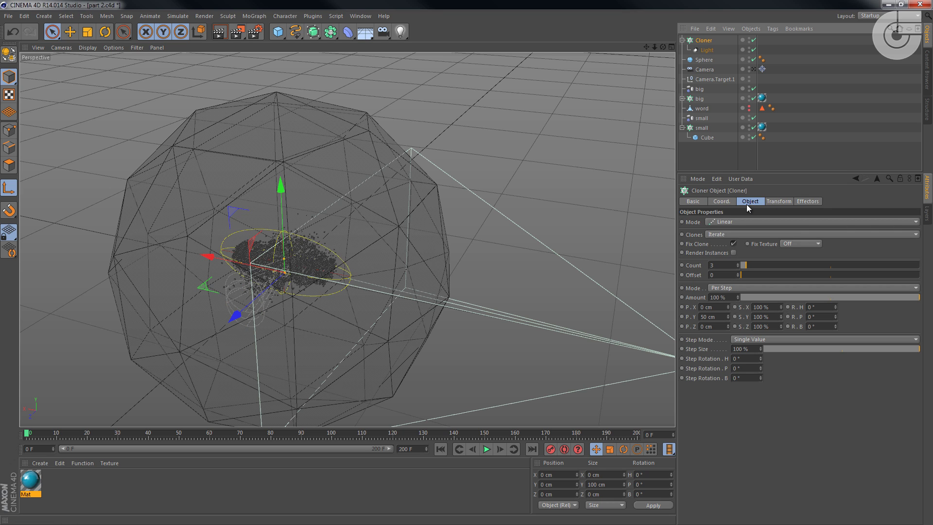
{"action": "left_click", "coordinate": [730, 221]}
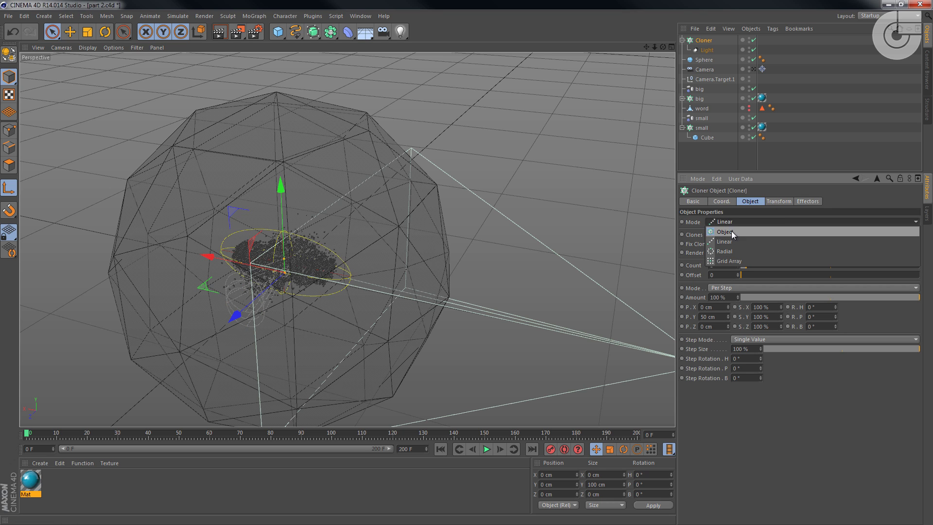
{"action": "left_click", "coordinate": [739, 234]}
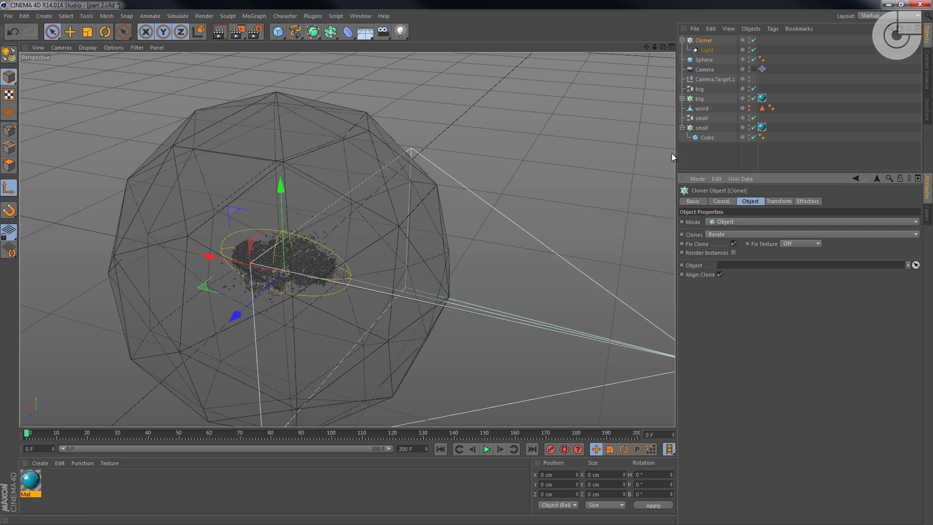
{"action": "left_click_drag", "start_coordinate": [707, 61], "coordinate": [753, 267]}
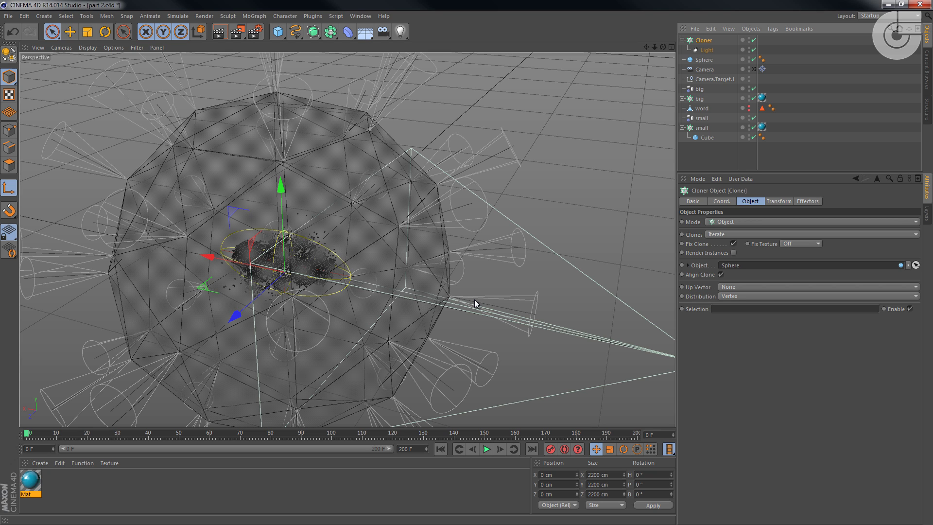
Convert the parametric sphere into an editable polygon object.
{"action": "left_click", "coordinate": [709, 60]}
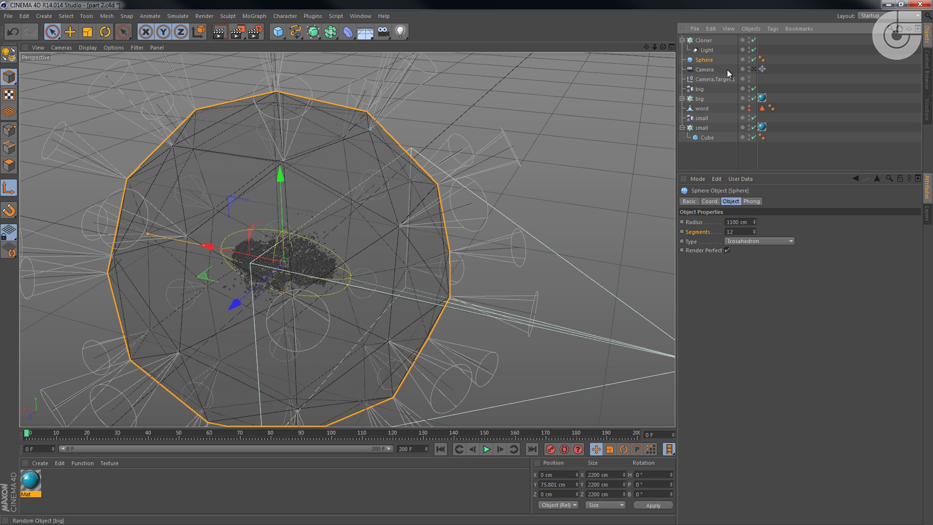
{"action": "right_click", "coordinate": [709, 60]}
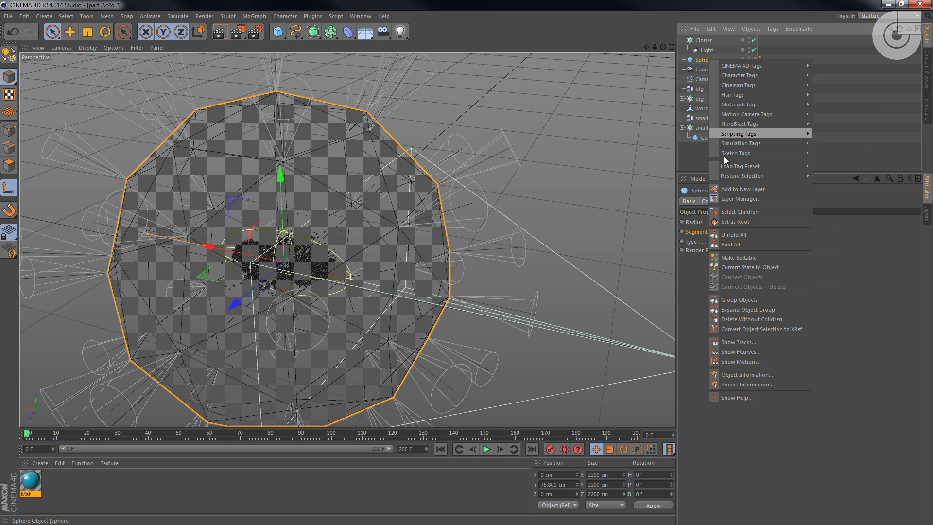
{"action": "left_click", "coordinate": [731, 257]}
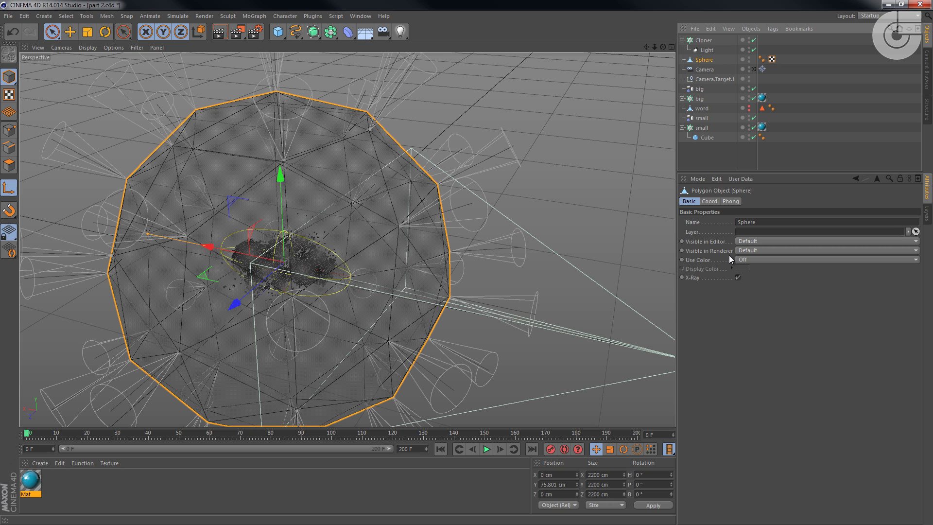
Select all of the sphere's polygons and reverse their normals so the cloned lights point inward.
{"action": "left_click", "coordinate": [9, 167]}
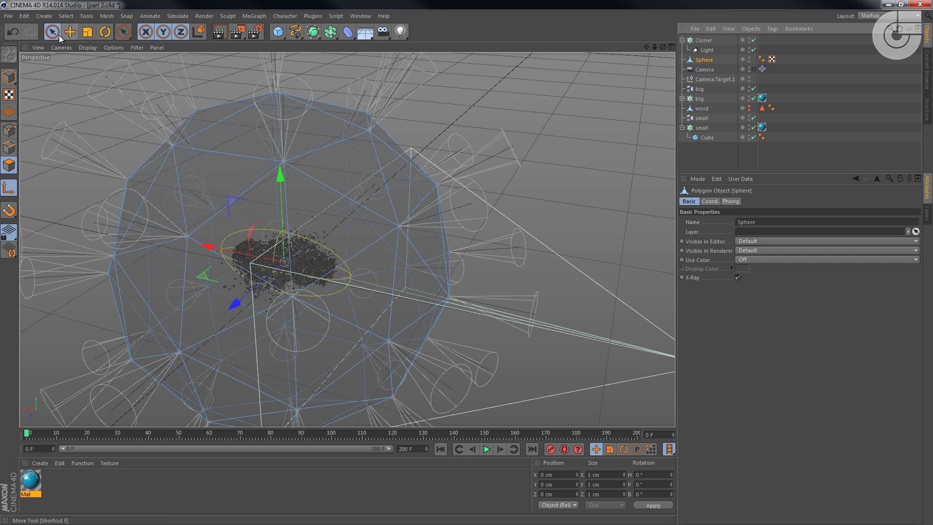
{"action": "double_click", "coordinate": [174, 218]}
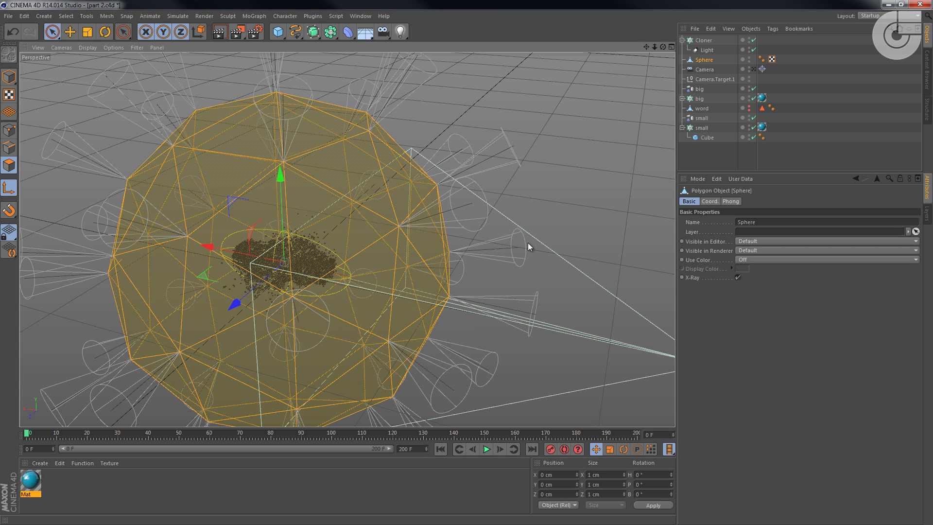
{"action": "left_click_drag", "start_coordinate": [534, 226], "coordinate": [359, 191]}
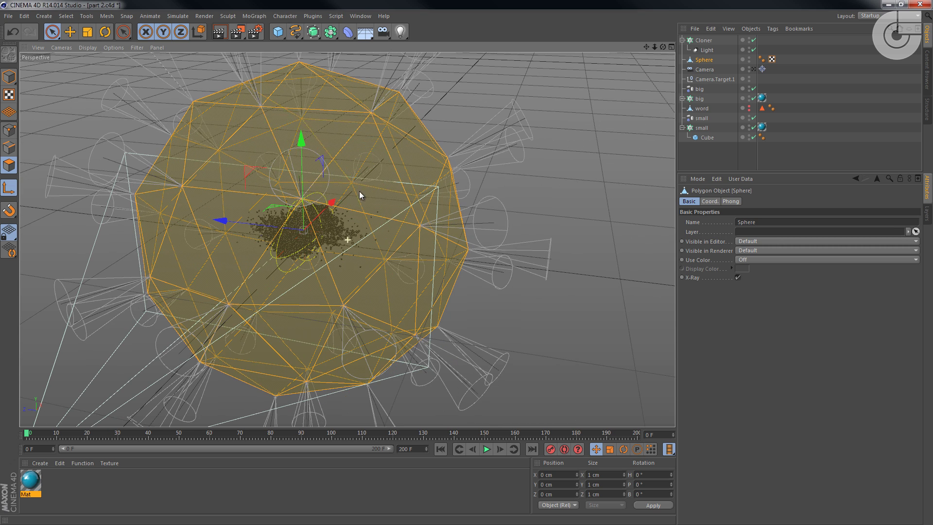
{"action": "right_click", "coordinate": [490, 184]}
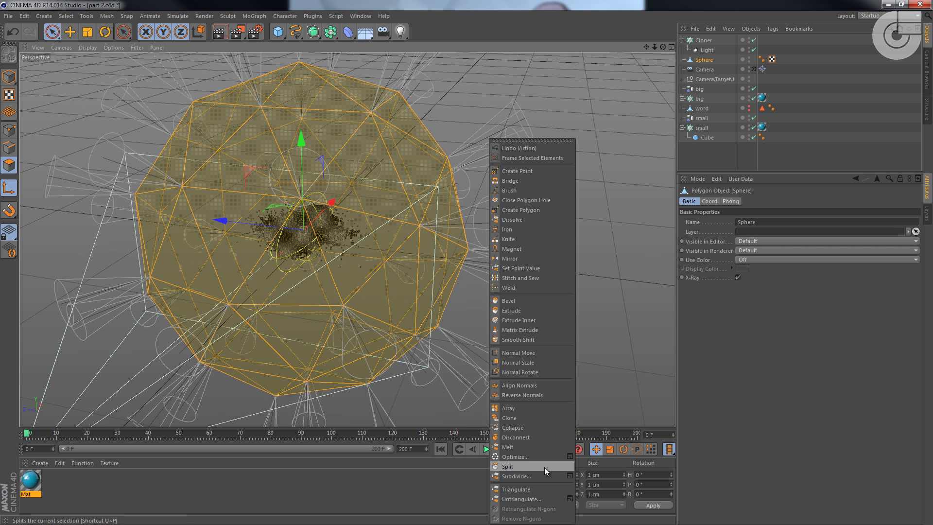
{"action": "left_click", "coordinate": [546, 394]}
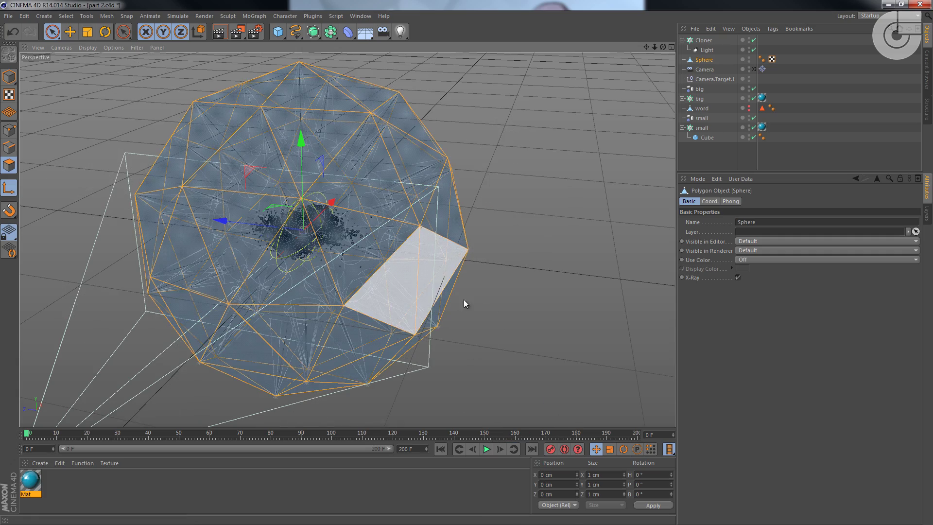
{"action": "left_click_drag", "start_coordinate": [464, 299], "coordinate": [529, 239]}
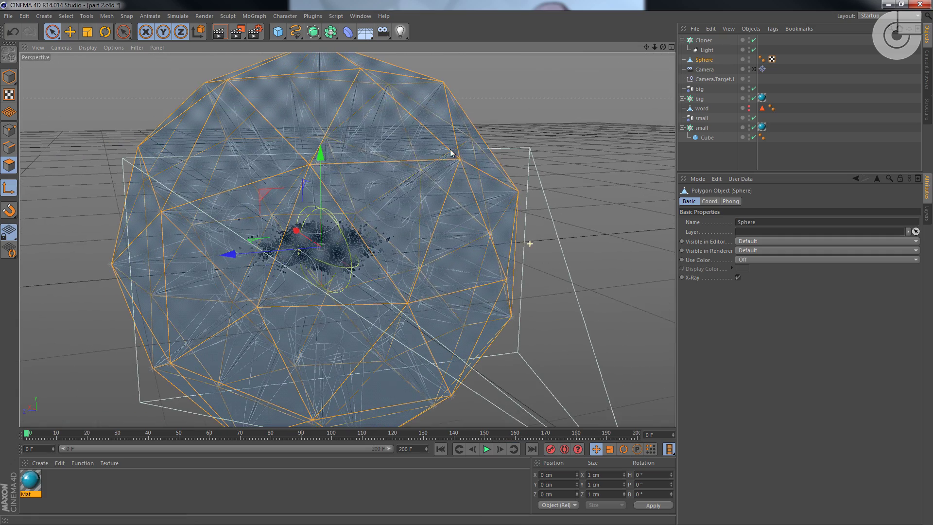
Hide the sphere in both the editor and the renderer.
{"action": "left_click", "coordinate": [750, 59]}
{"action": "left_click", "coordinate": [750, 59]}
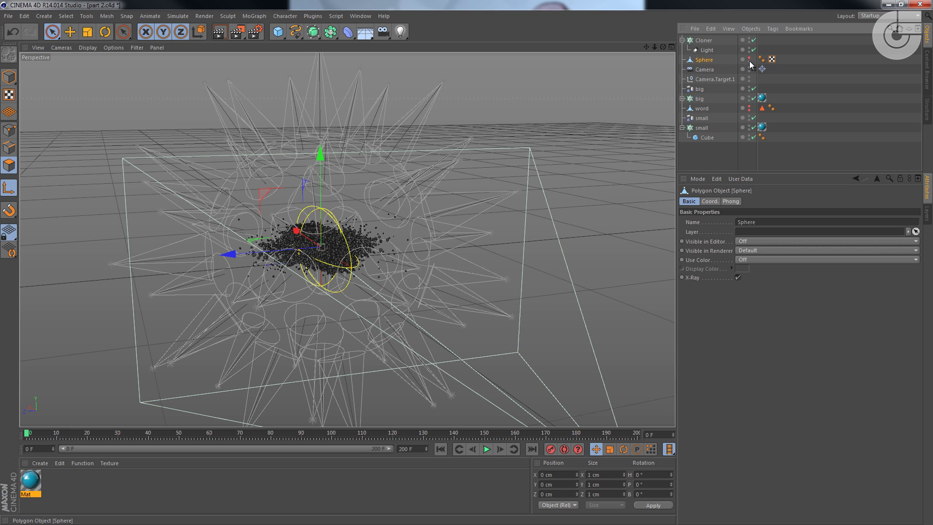
{"action": "left_click", "coordinate": [750, 61]}
Widen the cloned spot light's outer angle to 54° so its cones cover the cubes.
{"action": "scroll", "coordinate": [461, 162], "scroll_direction": "up", "scroll_amount": 3}
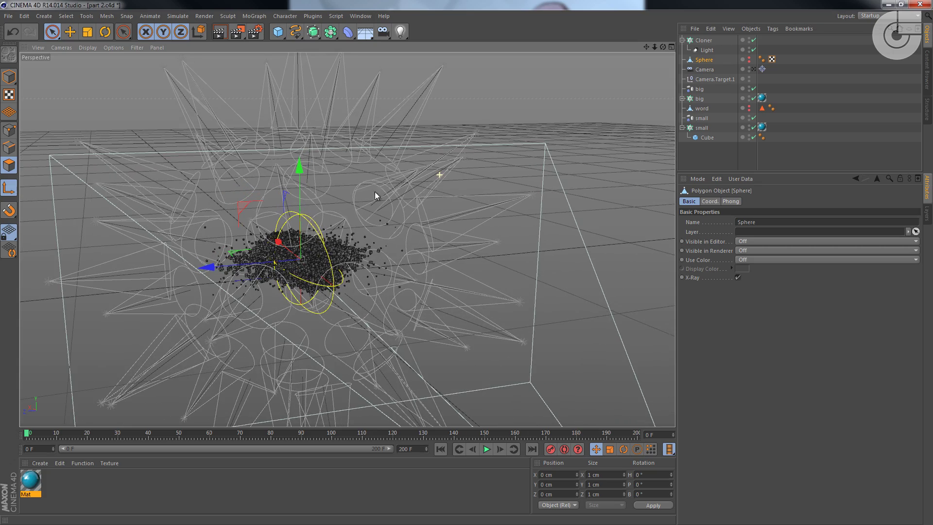
{"action": "scroll", "coordinate": [448, 146], "scroll_direction": "up", "scroll_amount": 5}
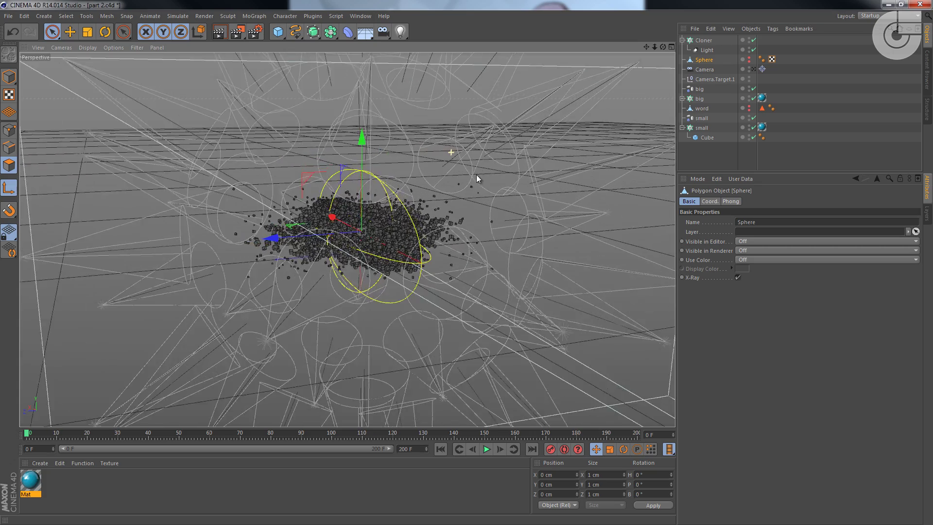
{"action": "scroll", "coordinate": [469, 183], "scroll_direction": "up", "scroll_amount": 2}
{"action": "left_click_drag", "start_coordinate": [440, 141], "coordinate": [417, 148]}
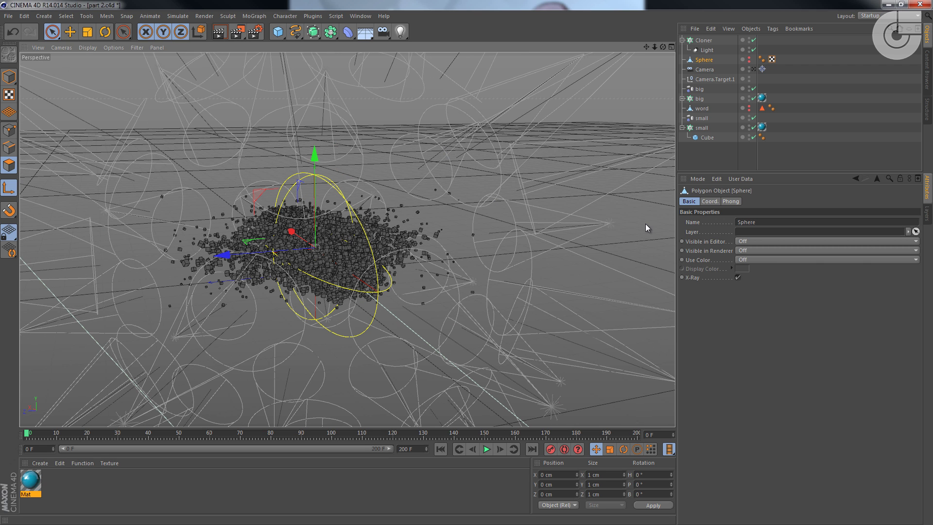
{"action": "left_click", "coordinate": [708, 50]}
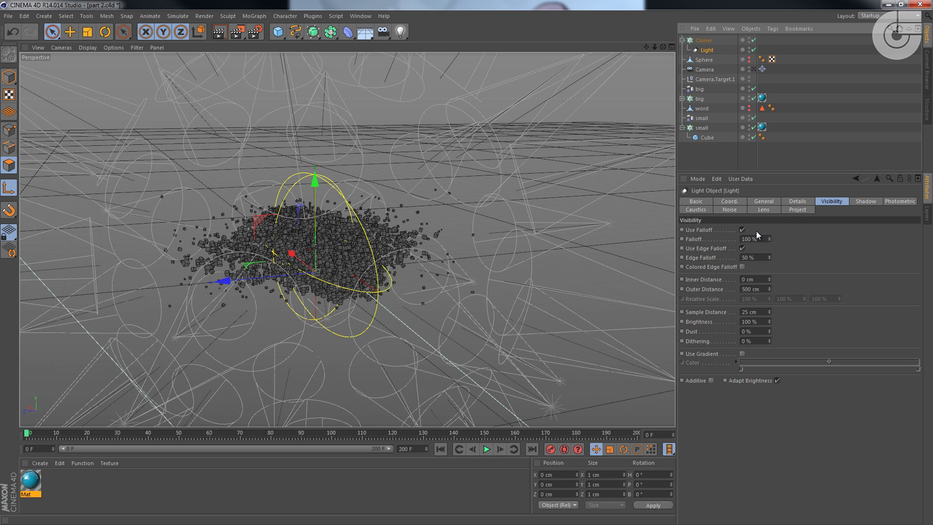
{"action": "left_click", "coordinate": [774, 203]}
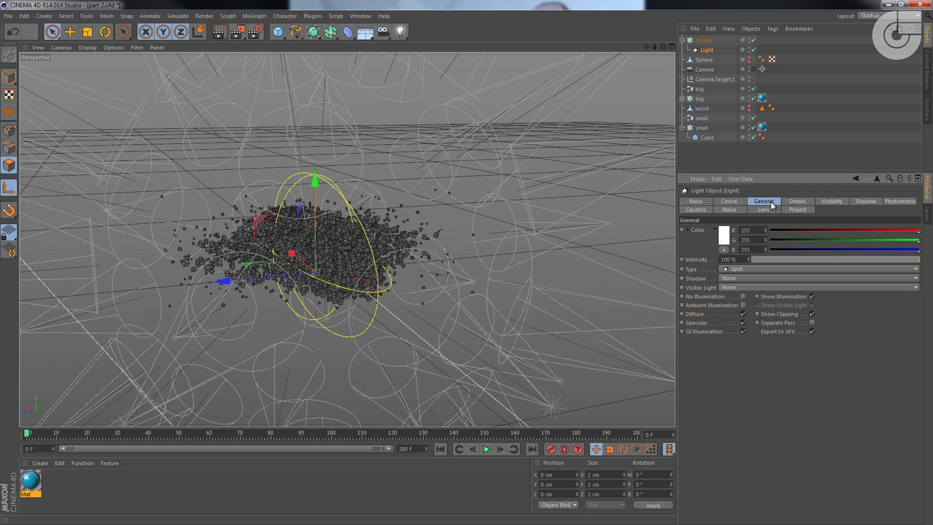
{"action": "left_click", "coordinate": [797, 203]}
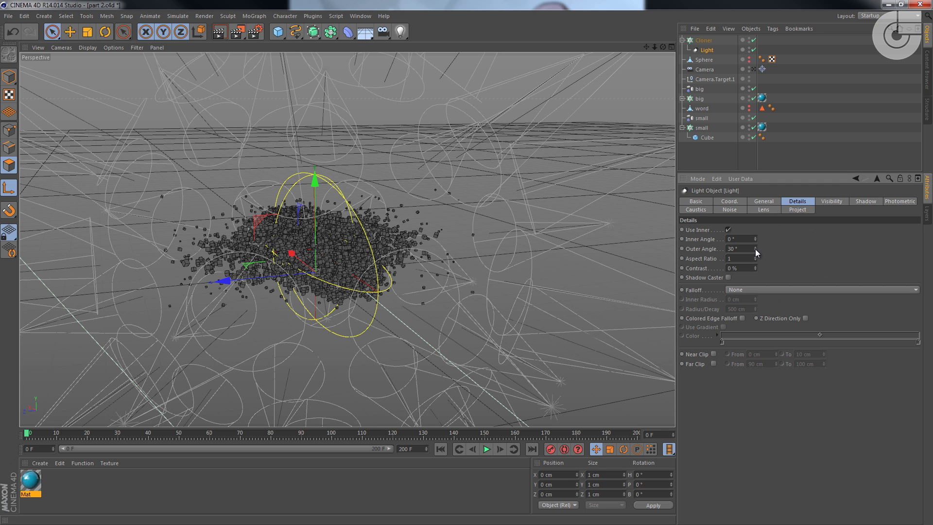
{"action": "mouse_move", "coordinate": [755, 249]}
{"action": "left_mouse_down"}
{"action": "mouse_move", "coordinate": [757, 237]}
{"action": "mouse_move", "coordinate": [757, 260]}
{"action": "mouse_move", "coordinate": [754, 237]}
{"action": "mouse_move", "coordinate": [754, 249]}
{"action": "left_mouse_up"}
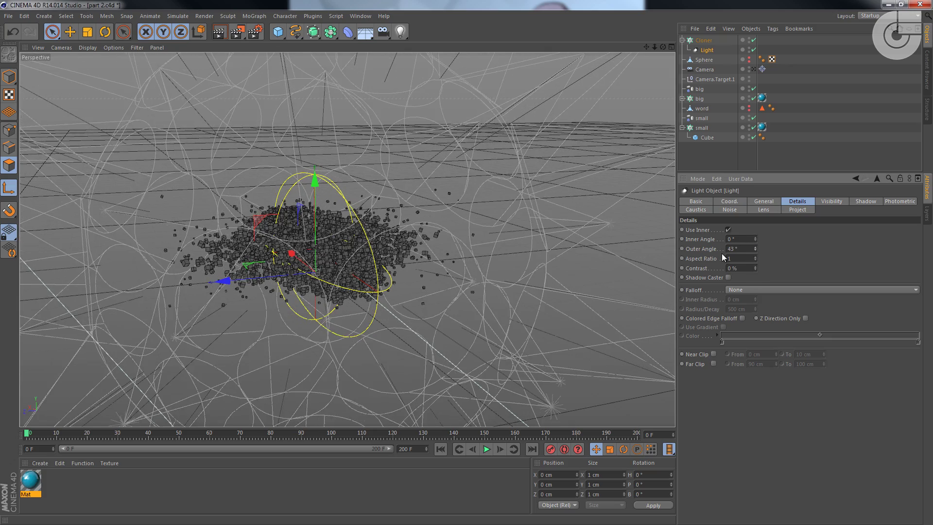
{"action": "left_click_drag", "start_coordinate": [458, 224], "coordinate": [478, 167]}
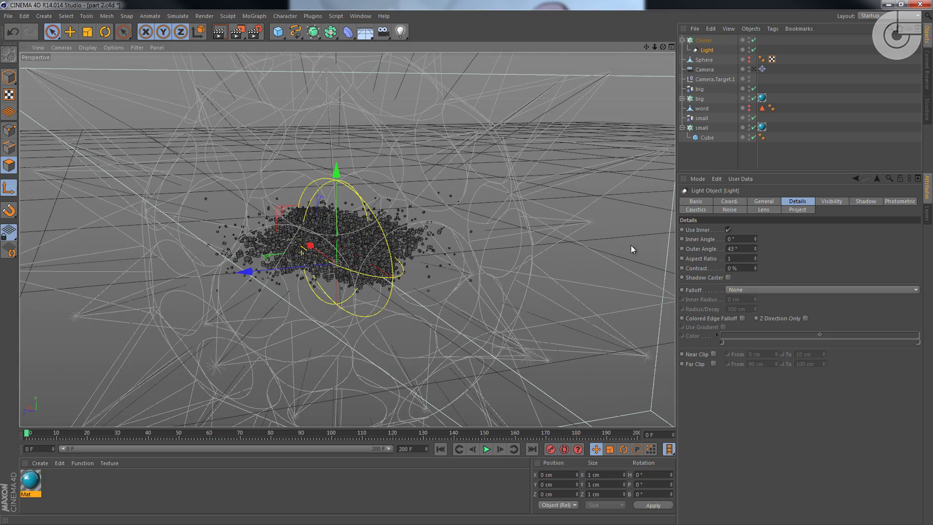
{"action": "mouse_move", "coordinate": [755, 248]}
{"action": "left_mouse_down"}
{"action": "mouse_move", "coordinate": [755, 232]}
{"action": "mouse_move", "coordinate": [756, 267]}
{"action": "mouse_move", "coordinate": [754, 216]}
{"action": "mouse_move", "coordinate": [751, 294]}
{"action": "mouse_move", "coordinate": [756, 235]}
{"action": "mouse_move", "coordinate": [754, 249]}
{"action": "left_mouse_up"}
{"action": "left_click_drag", "start_coordinate": [425, 246], "coordinate": [598, 259]}
{"action": "left_click_drag", "start_coordinate": [537, 254], "coordinate": [563, 234]}
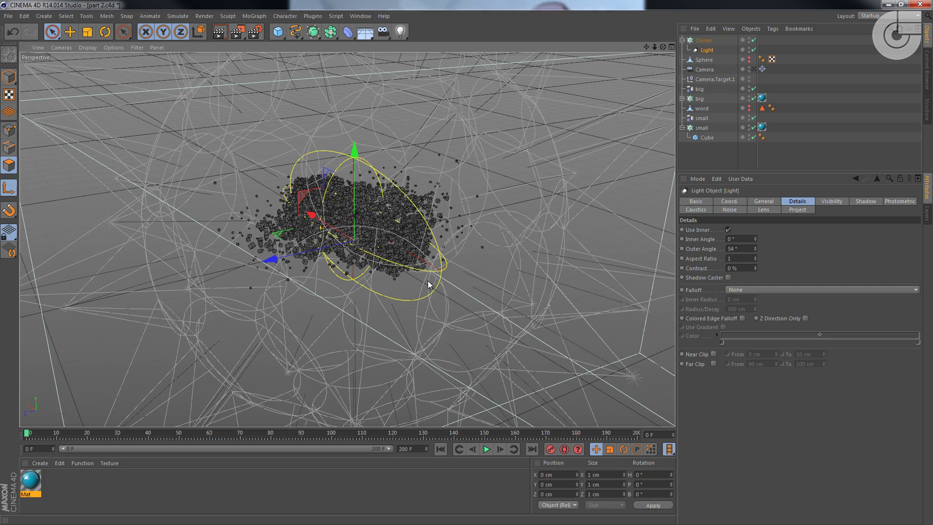
Render the perspective view to check the lighting on the cubes, from the current distance and again from closer in.
{"action": "left_click_drag", "start_coordinate": [465, 259], "coordinate": [516, 249]}
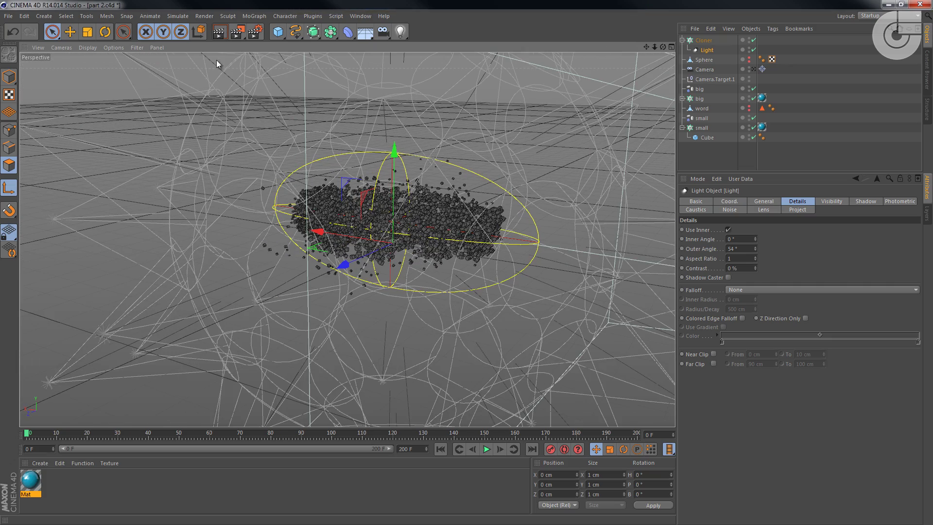
{"action": "left_click", "coordinate": [219, 34]}
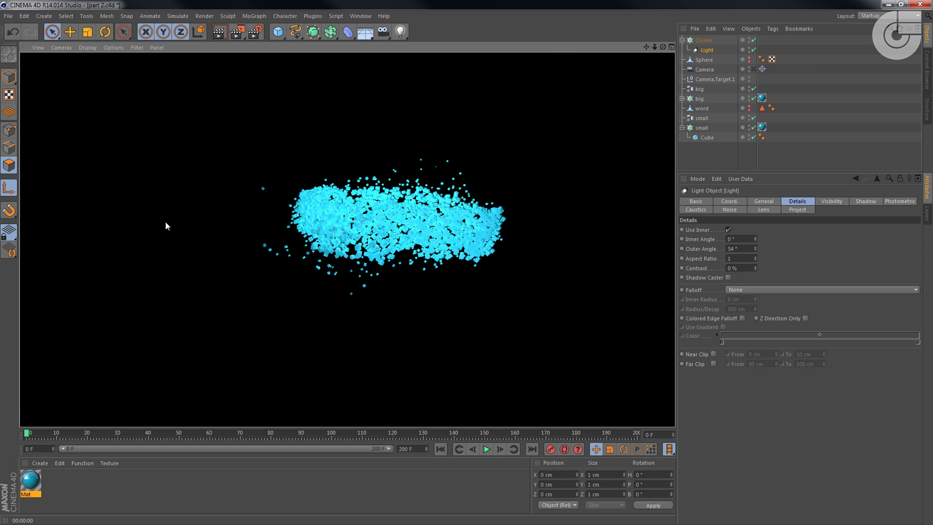
{"action": "middle_click", "coordinate": [330, 206]}
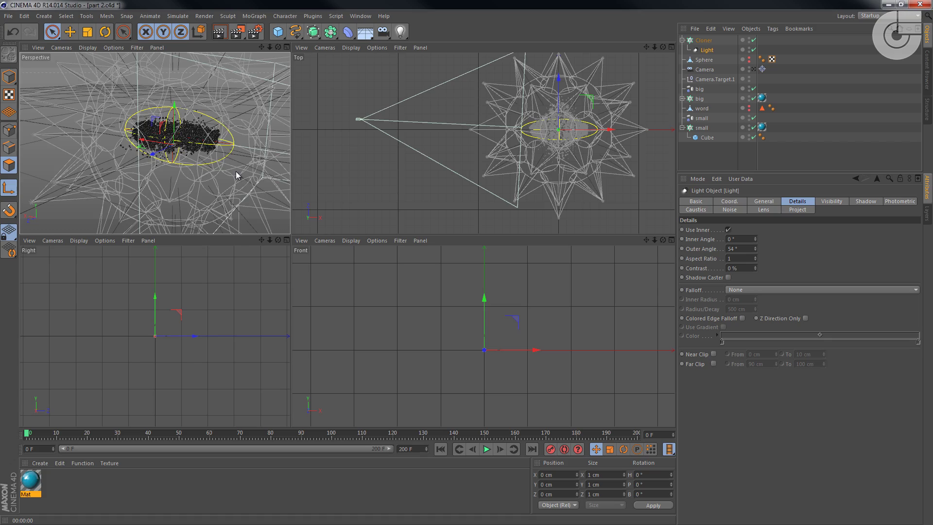
{"action": "middle_click", "coordinate": [235, 171]}
{"action": "scroll", "coordinate": [457, 222], "scroll_direction": "up", "scroll_amount": 5}
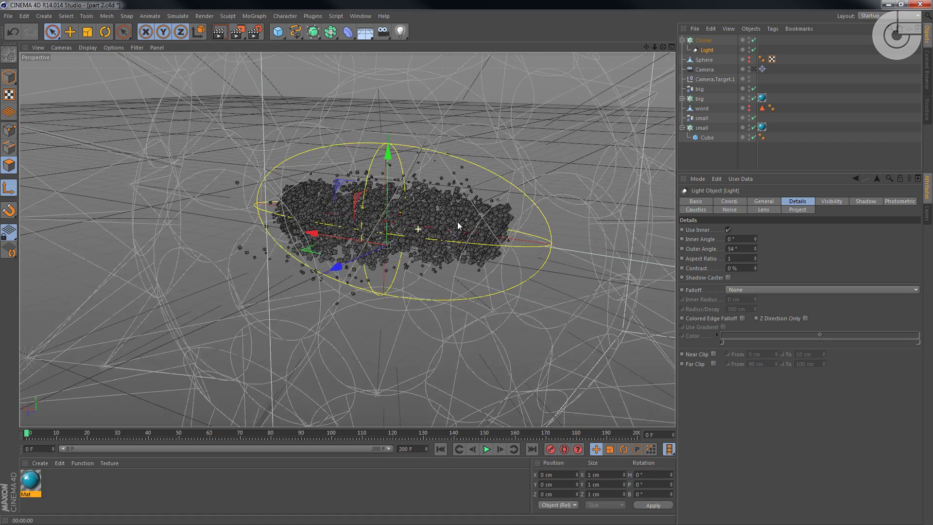
{"action": "scroll", "coordinate": [447, 209], "scroll_direction": "down", "scroll_amount": 3}
{"action": "left_click", "coordinate": [219, 32]}
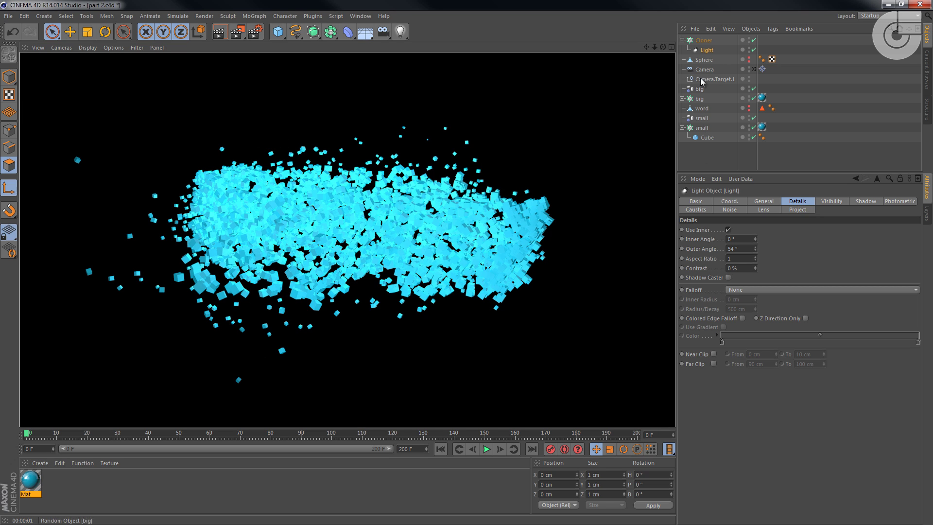
Set the cloned spot light's shadow type to Shadow Maps (Soft).
{"action": "left_click", "coordinate": [706, 52]}
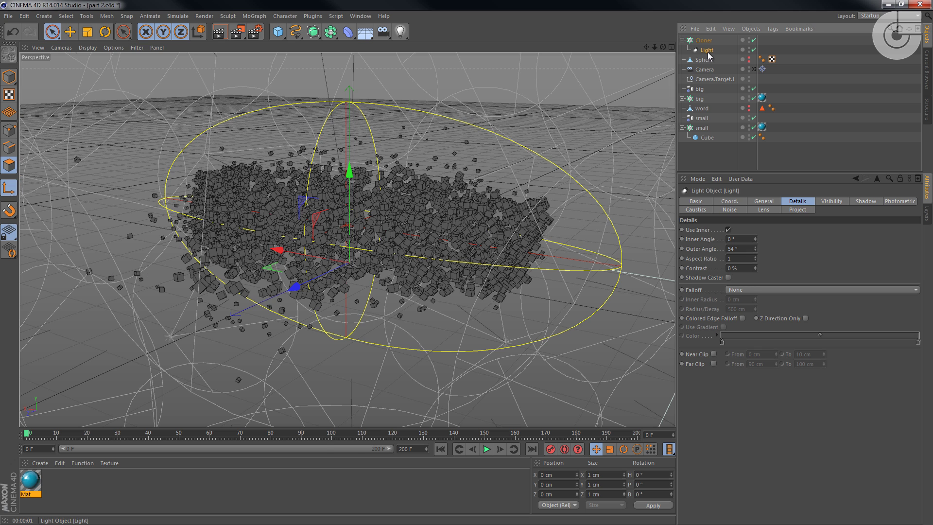
{"action": "left_click", "coordinate": [767, 202]}
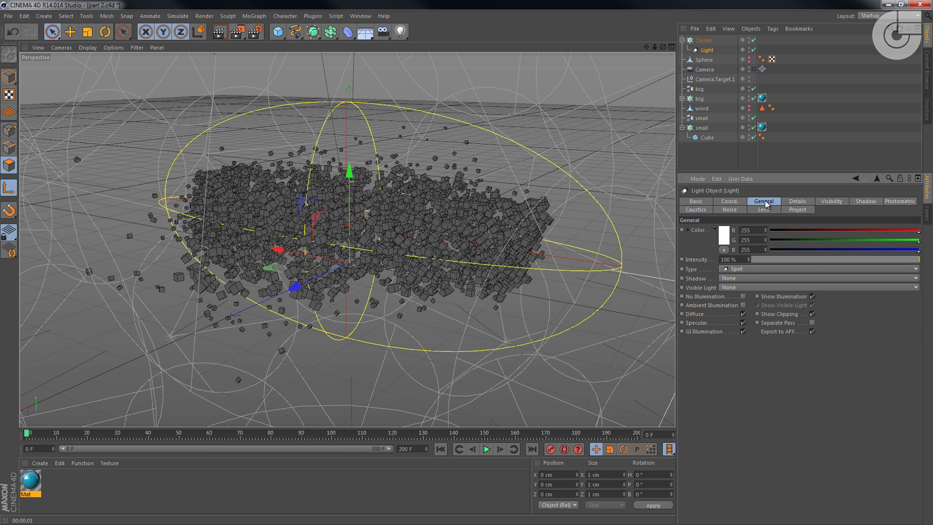
{"action": "left_click", "coordinate": [732, 279]}
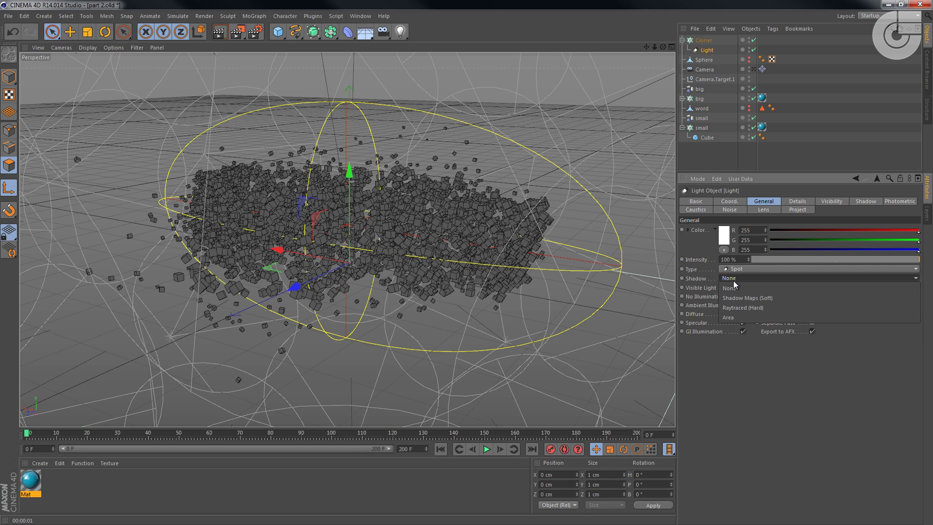
{"action": "left_click", "coordinate": [743, 302]}
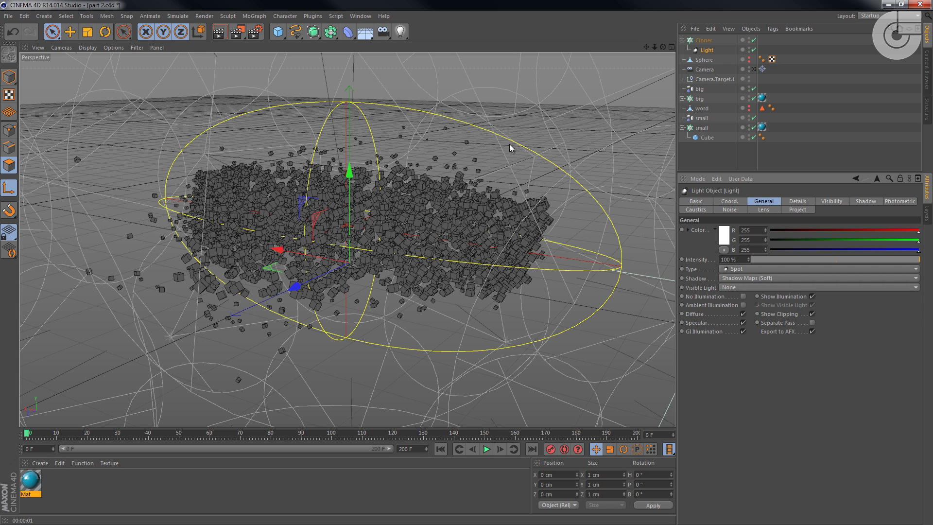
Render the view to check the soft shadows and set the cloned spot light's intensity to 70 %.
{"action": "left_click", "coordinate": [220, 32]}
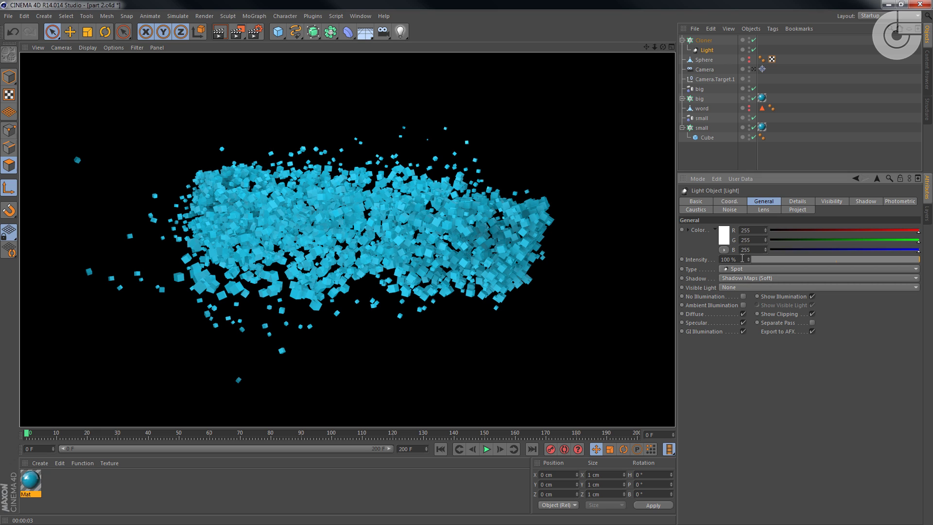
{"action": "left_click", "coordinate": [742, 258]}
{"action": "type", "text": "70"}
{"action": "key", "text": "Return"}
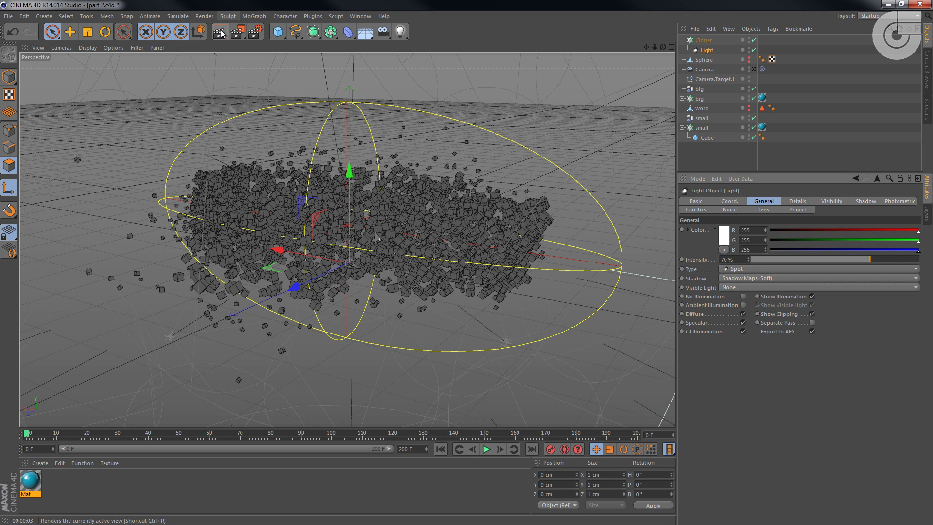
Render the perspective view at frame 0 from farther away to check the dimmed lighting on the cubes.
{"action": "scroll", "coordinate": [402, 189], "scroll_direction": "down", "scroll_amount": 1}
{"action": "scroll", "coordinate": [403, 192], "scroll_direction": "down", "scroll_amount": 8}
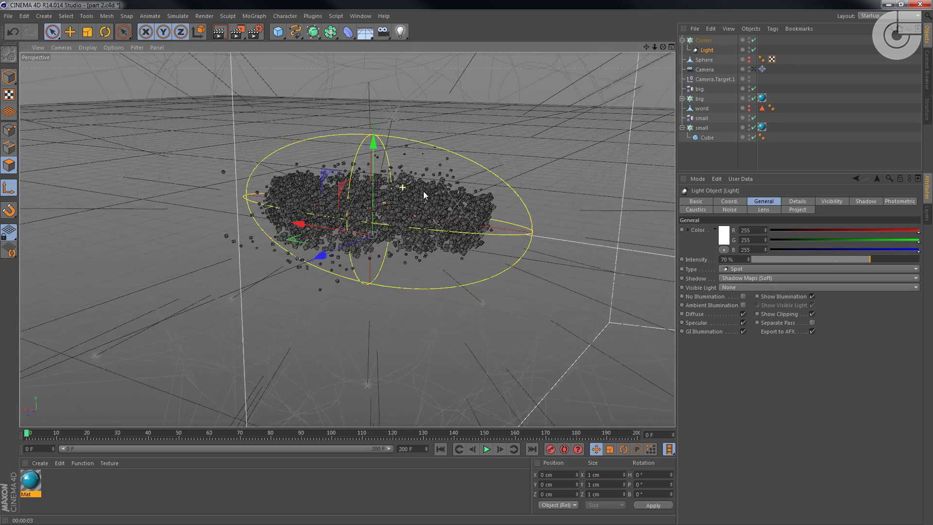
{"action": "left_click", "coordinate": [706, 41]}
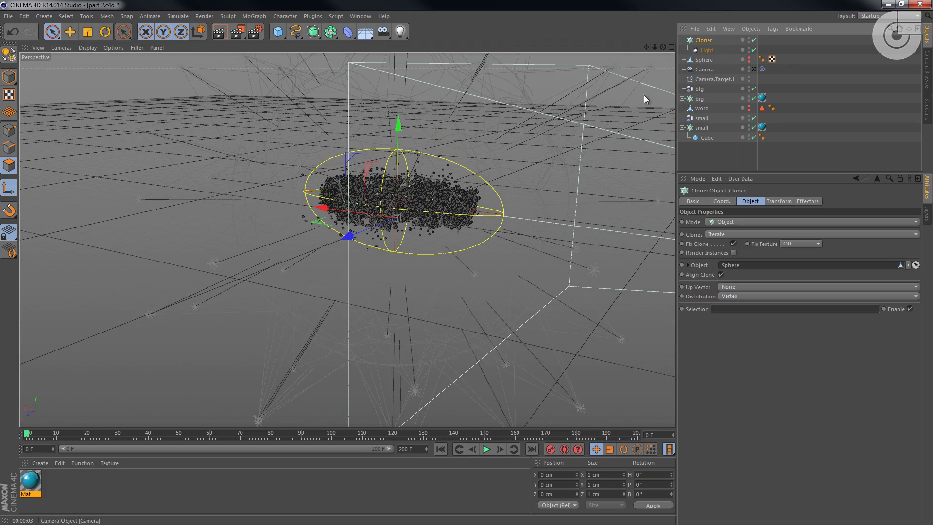
{"action": "scroll", "coordinate": [548, 130], "scroll_direction": "down", "scroll_amount": 4}
{"action": "left_click", "coordinate": [707, 50]}
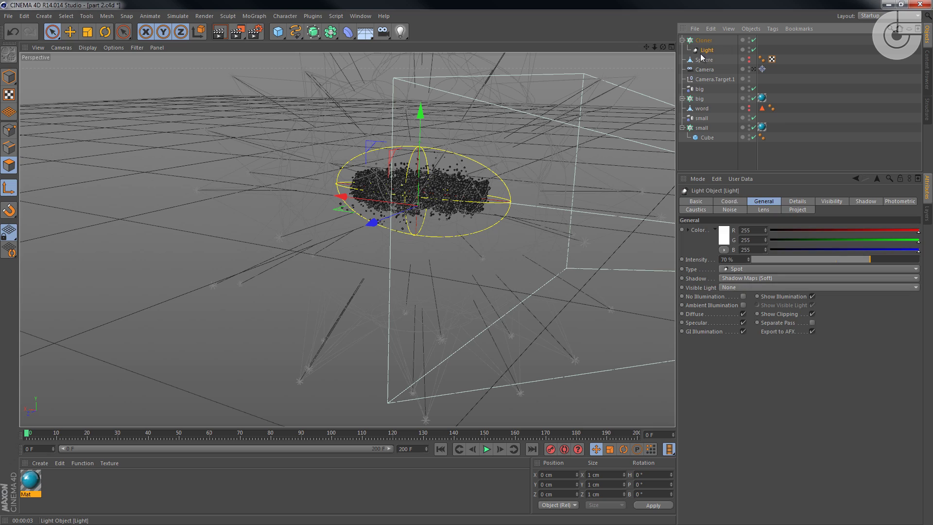
{"action": "left_click_drag", "start_coordinate": [466, 126], "coordinate": [446, 160]}
{"action": "left_click", "coordinate": [219, 31]}
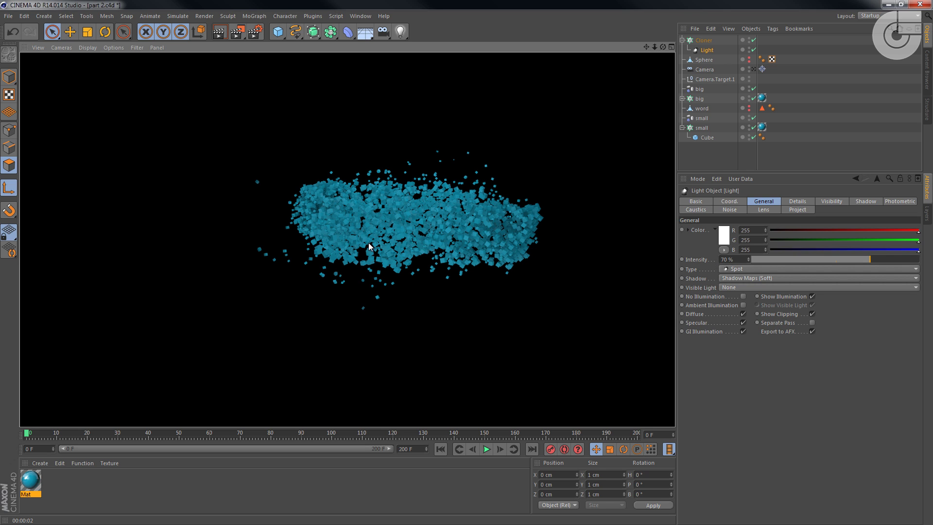
Go to frame 54 and render the forming letter and scattered cubes from the opposite side.
{"action": "left_click_drag", "start_coordinate": [35, 438], "coordinate": [192, 440]}
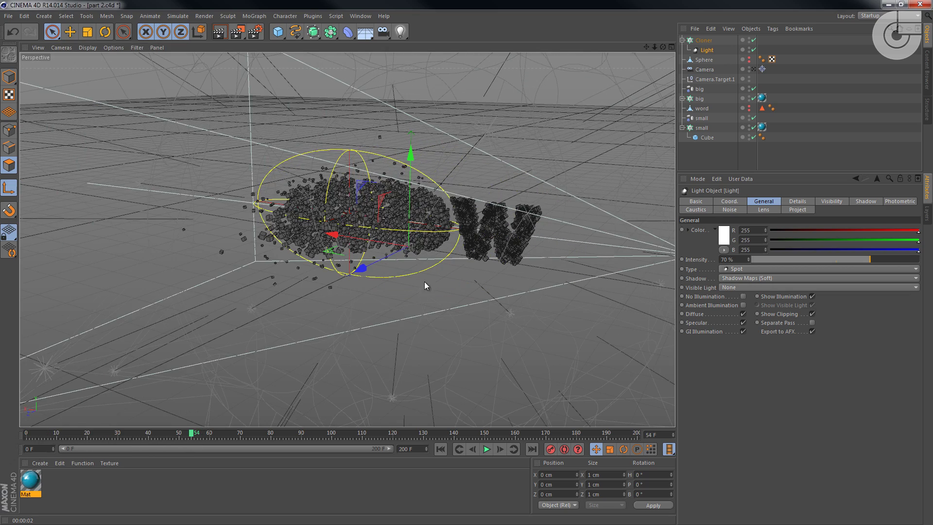
{"action": "left_click_drag", "start_coordinate": [415, 285], "coordinate": [201, 265]}
{"action": "left_click_drag", "start_coordinate": [327, 302], "coordinate": [362, 330]}
{"action": "left_click_drag", "start_coordinate": [333, 306], "coordinate": [298, 156]}
{"action": "left_click_drag", "start_coordinate": [343, 320], "coordinate": [363, 293]}
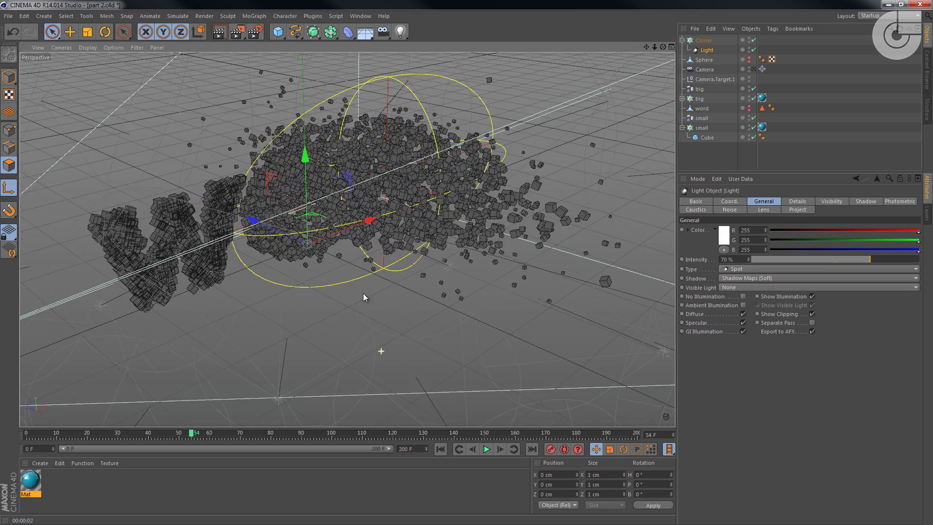
{"action": "left_click_drag", "start_coordinate": [244, 238], "coordinate": [292, 144]}
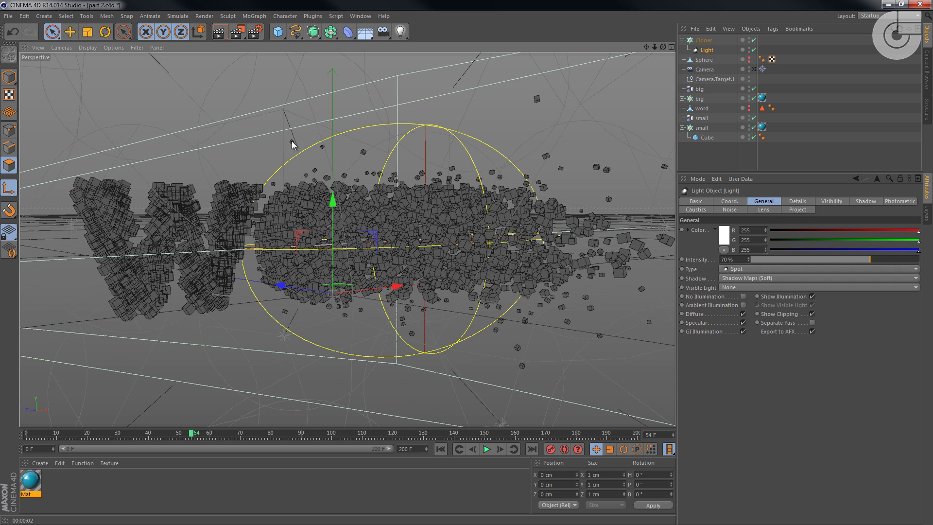
{"action": "left_click", "coordinate": [224, 32]}
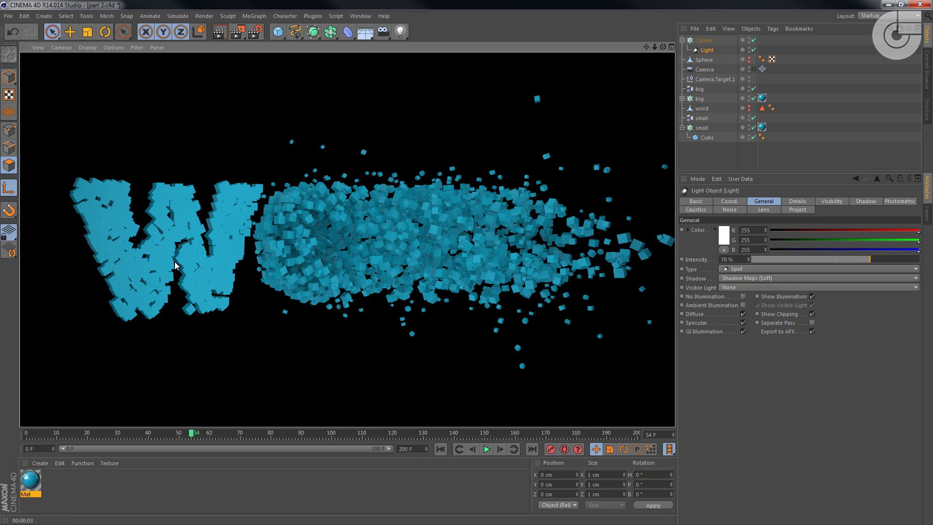
Render a closer view of the cubes at frame 54 and again at frame 45 to examine the shading.
{"action": "left_click_drag", "start_coordinate": [218, 255], "coordinate": [246, 151]}
{"action": "left_click", "coordinate": [219, 32]}
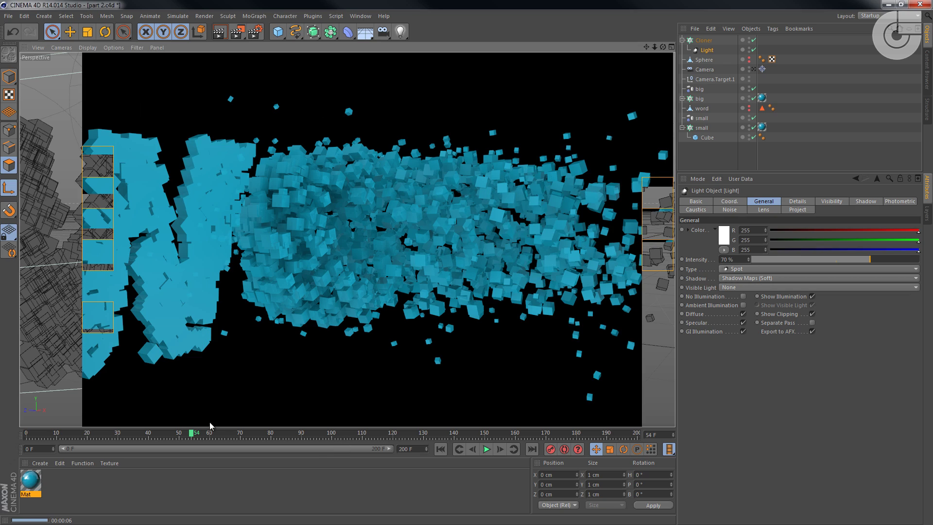
{"action": "left_click_drag", "start_coordinate": [190, 437], "coordinate": [164, 442]}
{"action": "left_click", "coordinate": [219, 32]}
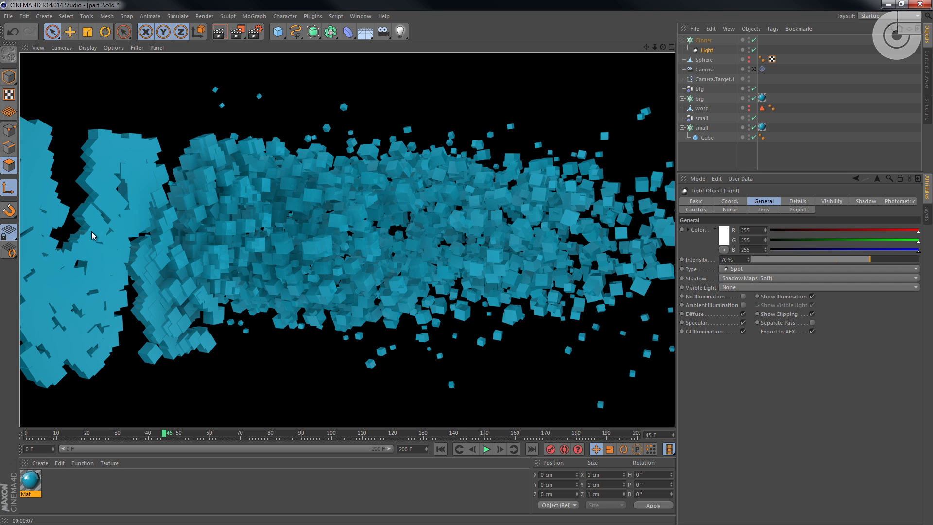
Collapse the light cloner's hierarchy and add a Plane primitive to the scene.
{"action": "left_click", "coordinate": [682, 40]}
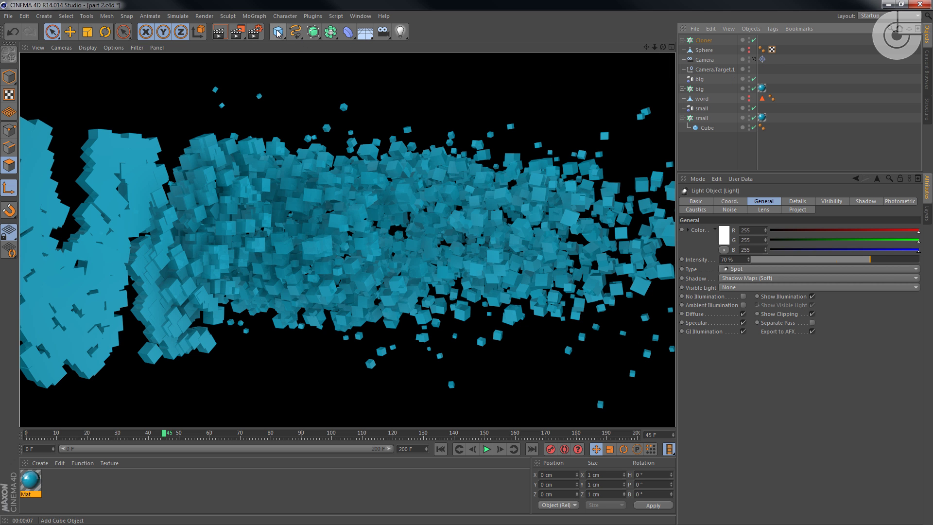
{"action": "scroll", "coordinate": [339, 143], "scroll_direction": "down", "scroll_amount": 2}
{"action": "scroll", "coordinate": [340, 145], "scroll_direction": "down", "scroll_amount": 2}
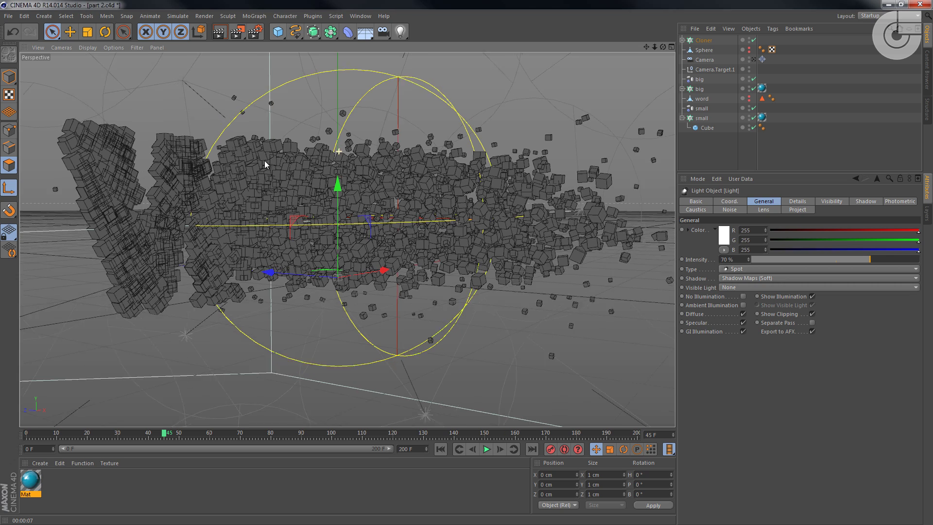
{"action": "left_click_drag", "start_coordinate": [430, 142], "coordinate": [414, 167]}
{"action": "scroll", "coordinate": [424, 176], "scroll_direction": "down", "scroll_amount": 2}
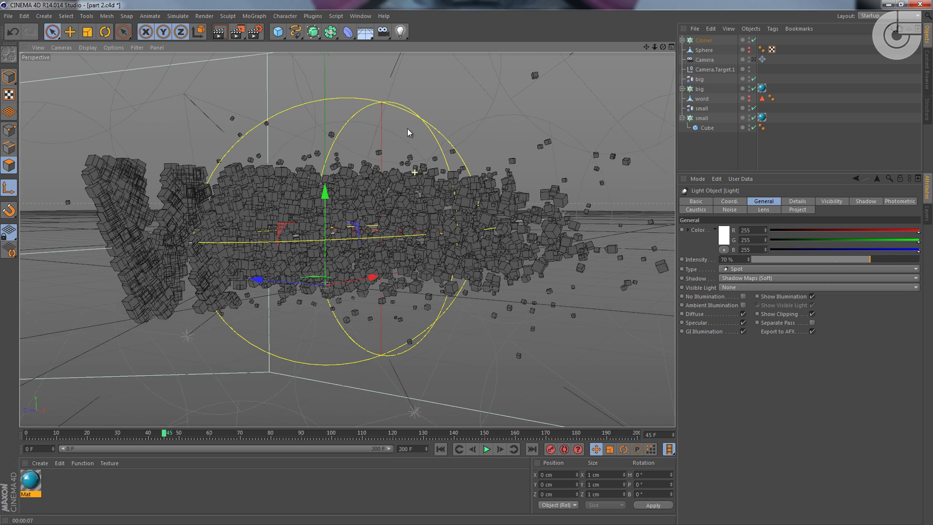
{"action": "left_click", "coordinate": [279, 32]}
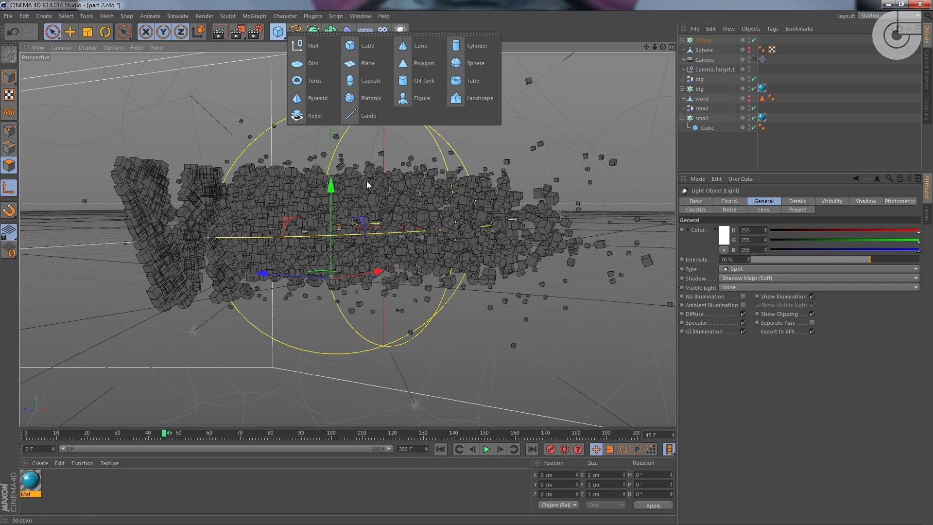
{"action": "left_click", "coordinate": [367, 64]}
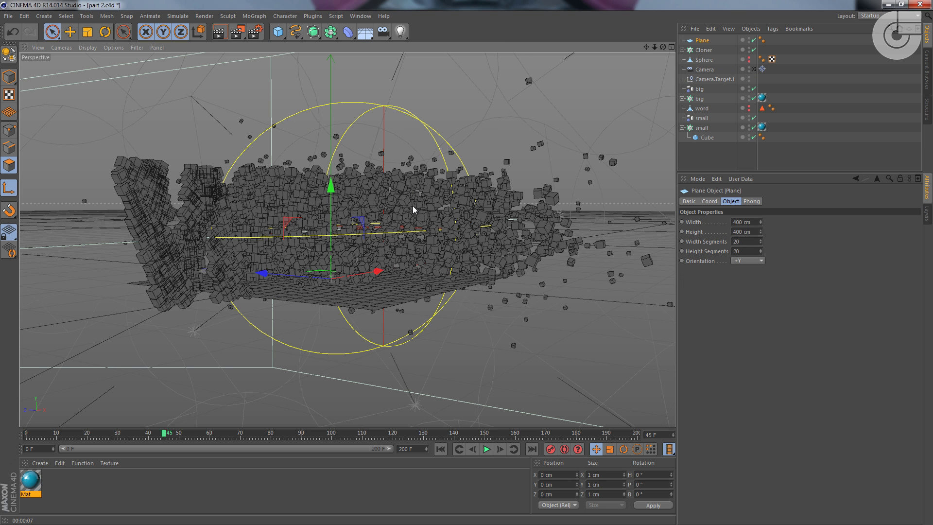
Set the plane's width segments and height segments to 1.
{"action": "left_click_drag", "start_coordinate": [380, 255], "coordinate": [544, 260]}
{"action": "left_click", "coordinate": [750, 240]}
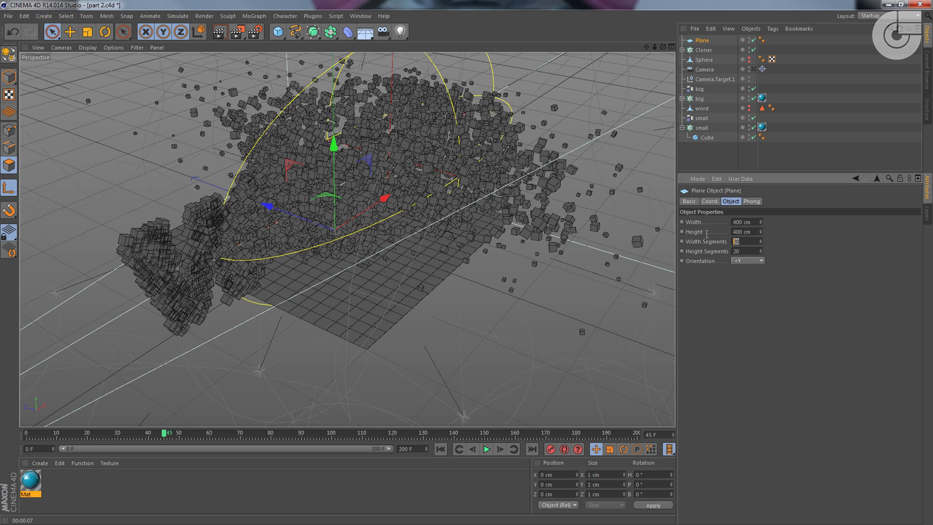
{"action": "type", "text": "1"}
{"action": "key", "text": "Tab"}
{"action": "type", "text": "1"}
{"action": "key", "text": "Return"}
{"action": "left_click_drag", "start_coordinate": [396, 233], "coordinate": [360, 181]}
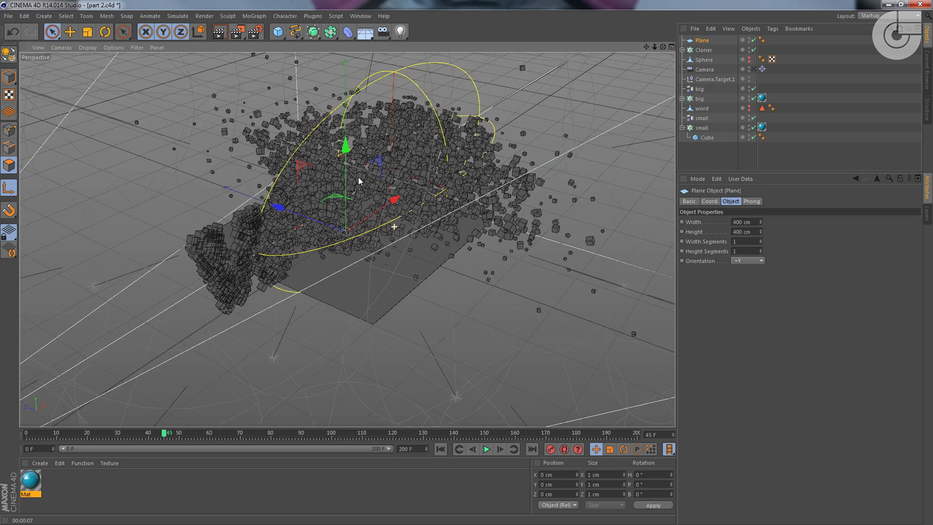
Raise the plane vertically well above the cubes and scale it up to about 140 %.
{"action": "scroll", "coordinate": [382, 213], "scroll_direction": "down", "scroll_amount": 4}
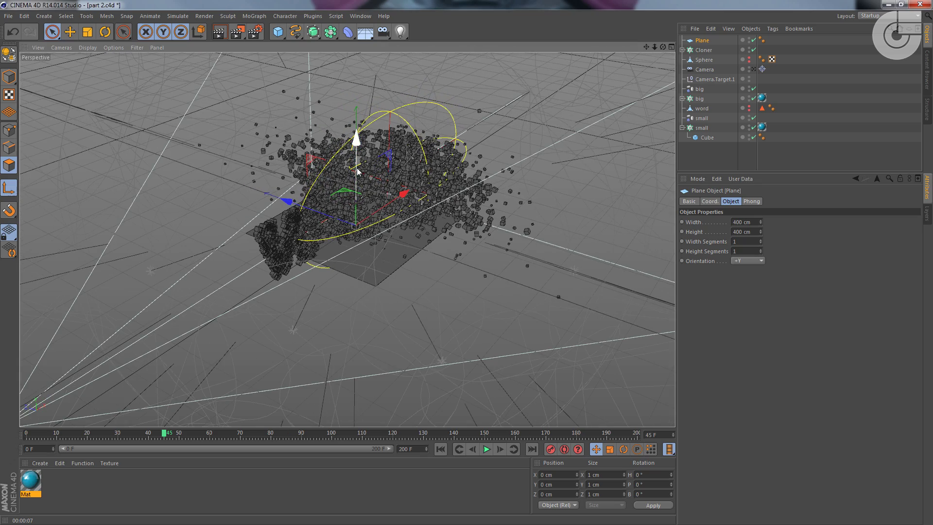
{"action": "left_click_drag", "start_coordinate": [357, 139], "coordinate": [356, 49]}
{"action": "left_click_drag", "start_coordinate": [423, 211], "coordinate": [409, 295]}
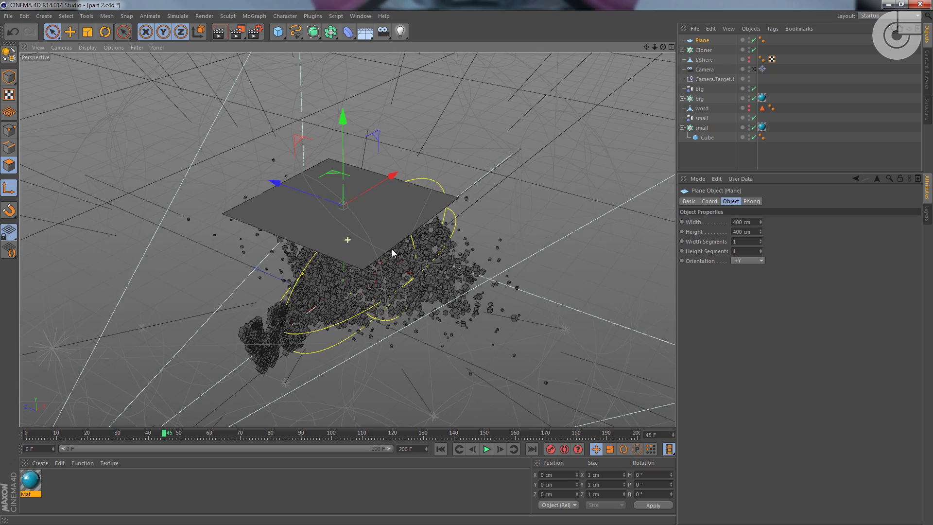
{"action": "left_click_drag", "start_coordinate": [342, 158], "coordinate": [343, 46]}
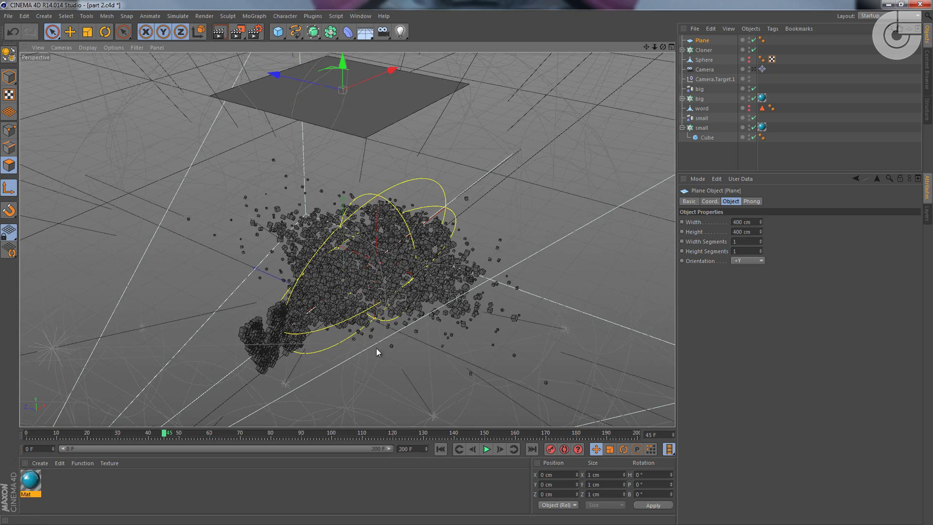
{"action": "left_click_drag", "start_coordinate": [398, 337], "coordinate": [416, 401]}
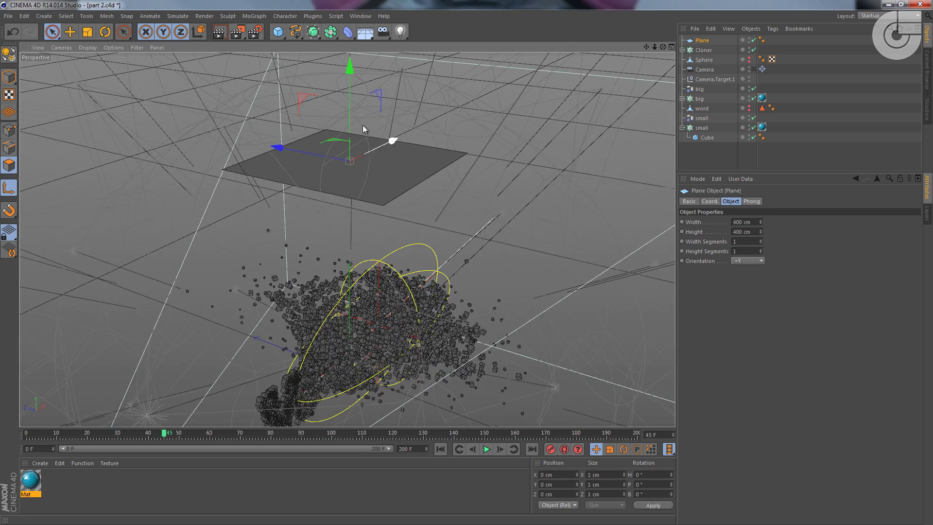
{"action": "left_click_drag", "start_coordinate": [352, 121], "coordinate": [355, 108]}
{"action": "key", "text": "t"}
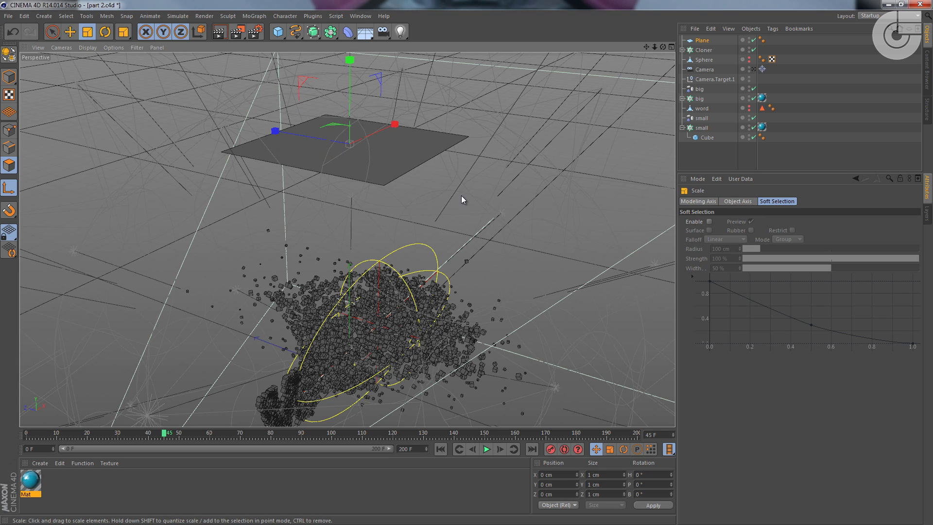
{"action": "left_click_drag", "start_coordinate": [462, 199], "coordinate": [344, 234]}
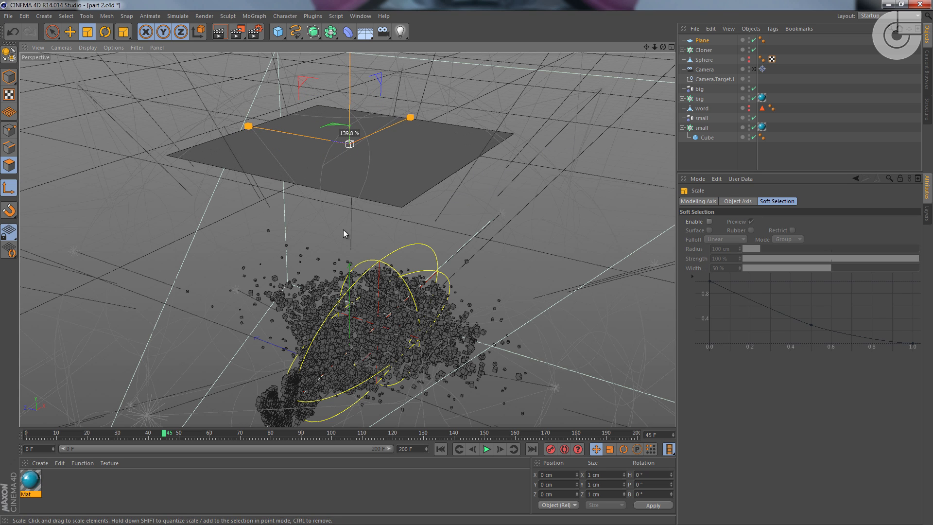
Create a new material with the Color and Specular channels disabled and the Luminance channel enabled.
{"action": "double_click", "coordinate": [96, 482]}
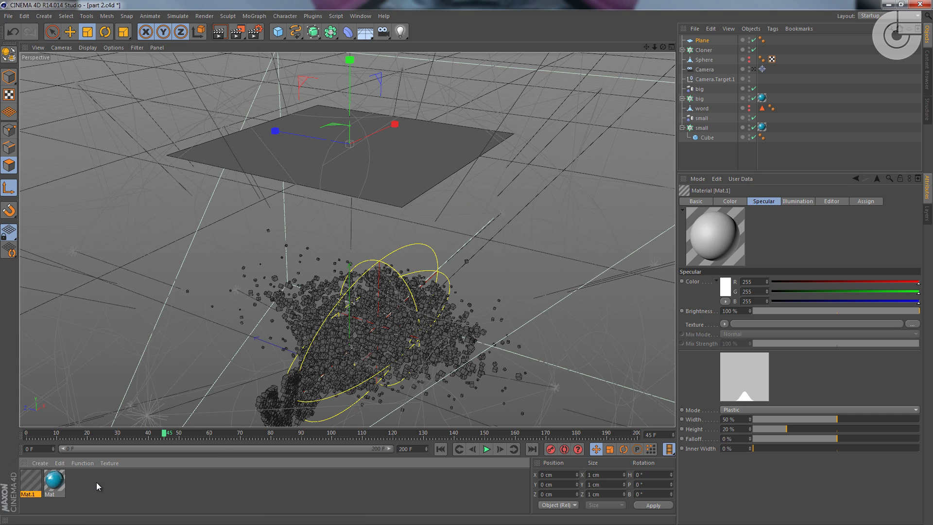
{"action": "left_click", "coordinate": [711, 202]}
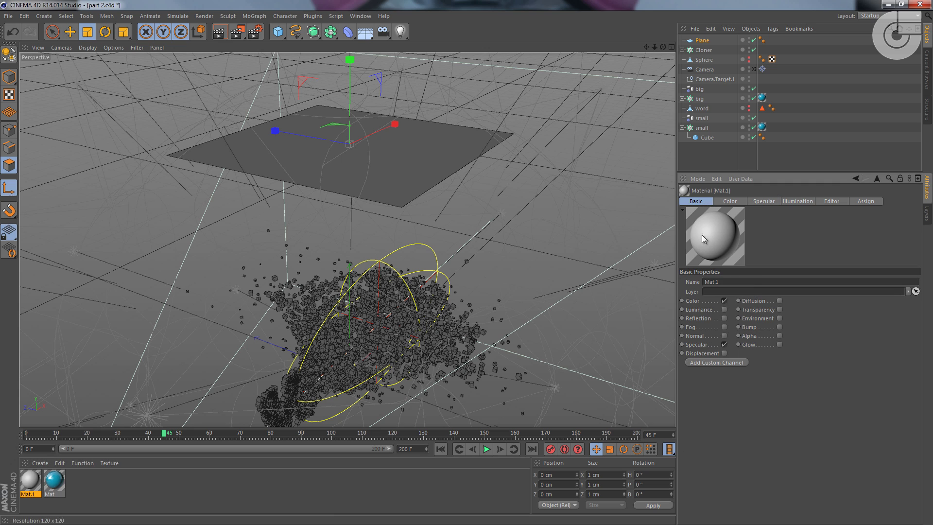
{"action": "left_click", "coordinate": [724, 300]}
{"action": "left_click", "coordinate": [724, 344]}
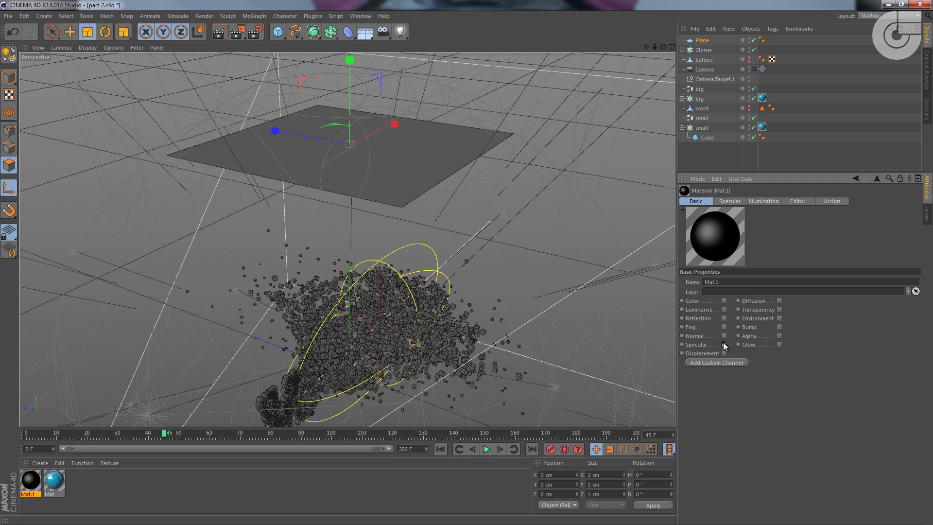
{"action": "left_click", "coordinate": [723, 310]}
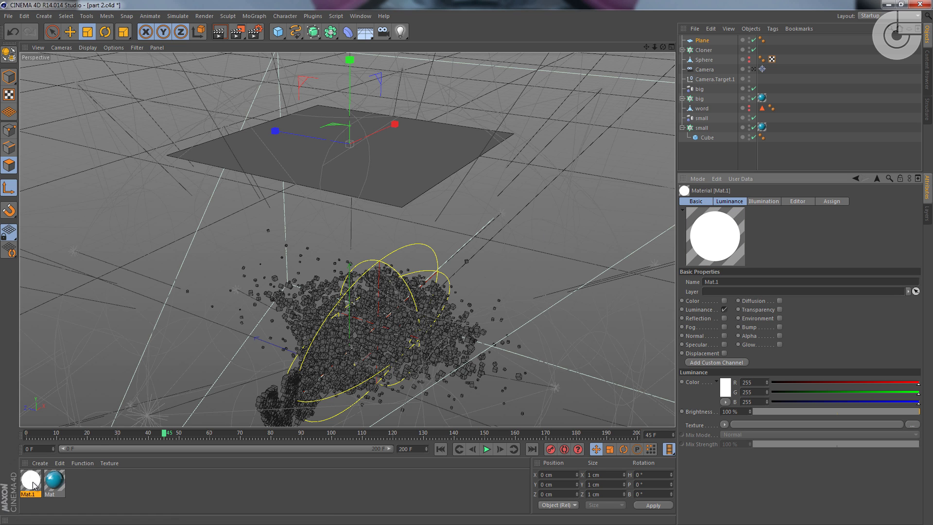
Apply the white luminance material to the plane above the cubes.
{"action": "left_click_drag", "start_coordinate": [33, 485], "coordinate": [142, 294]}
{"action": "left_click_drag", "start_coordinate": [405, 167], "coordinate": [414, 180]}
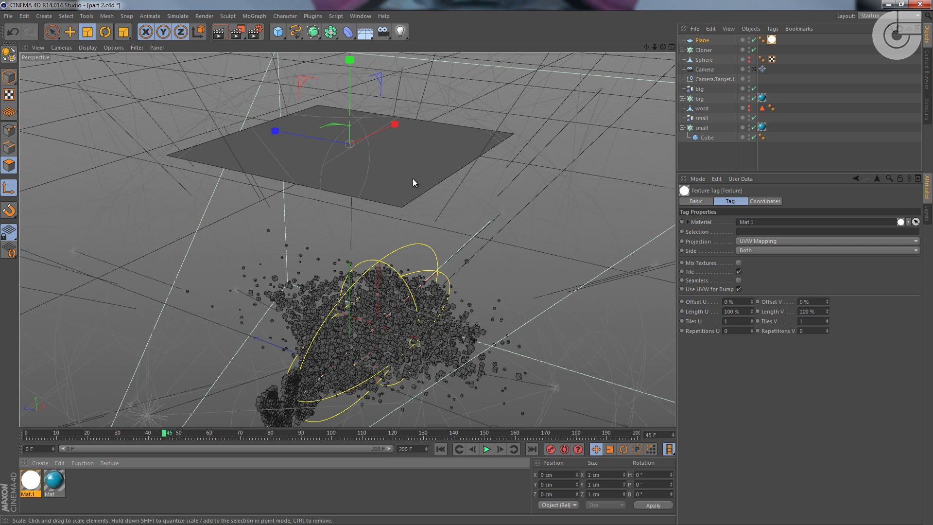
{"action": "left_click_drag", "start_coordinate": [479, 222], "coordinate": [429, 212]}
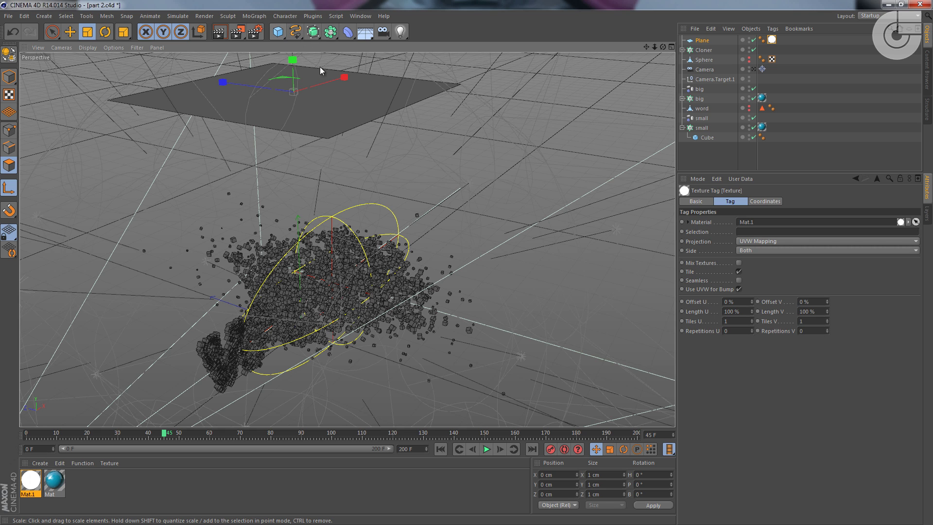
Add a Null object at the scene's origin and make the plane its child.
{"action": "left_click", "coordinate": [278, 32]}
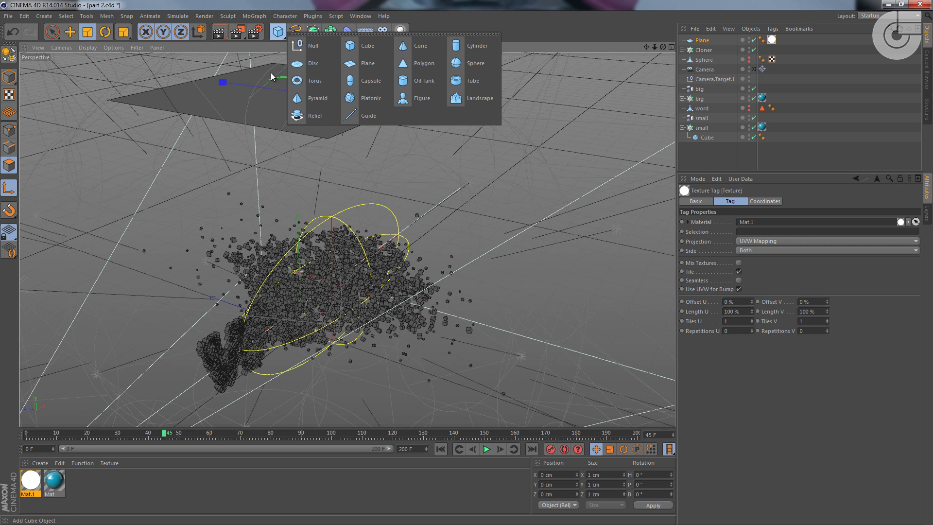
{"action": "left_click", "coordinate": [320, 49]}
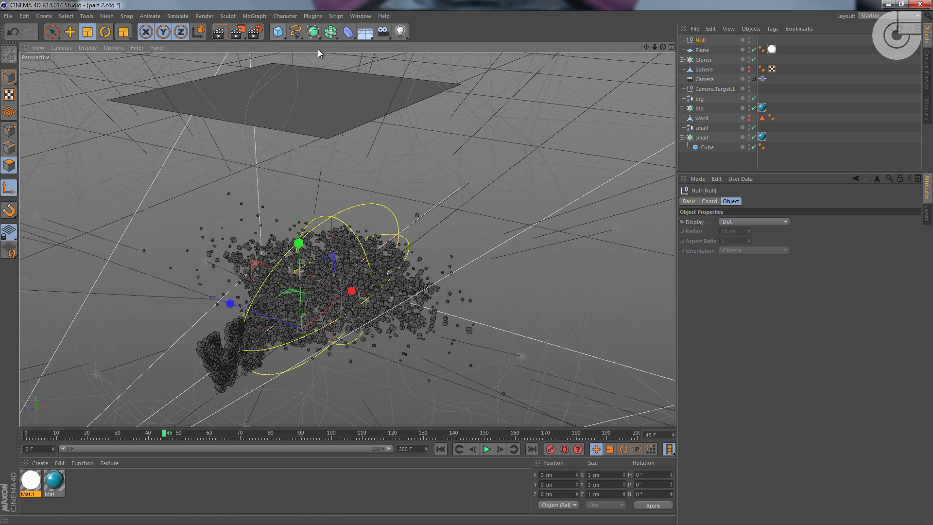
{"action": "left_click_drag", "start_coordinate": [700, 51], "coordinate": [704, 41]}
Try rotating the null to swing its child plane around the cubes, and undo the rotation.
{"action": "left_click", "coordinate": [702, 40]}
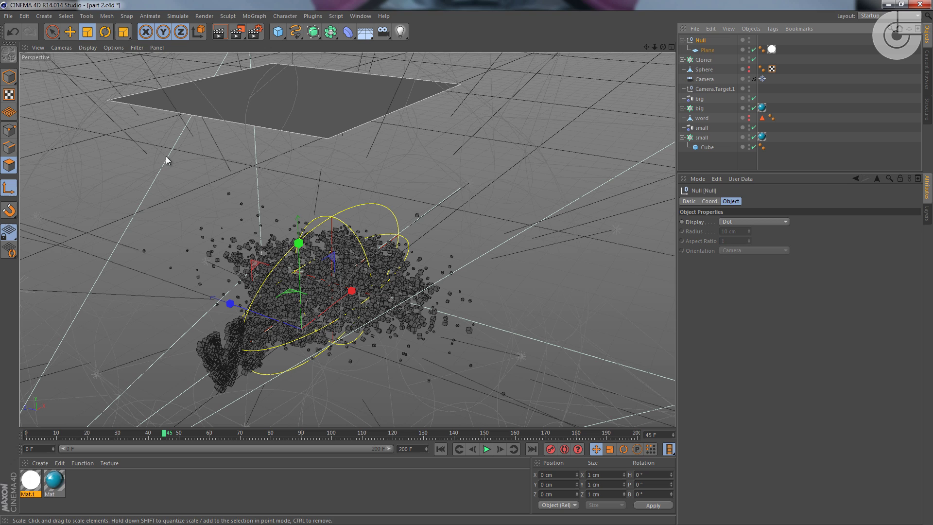
{"action": "left_click", "coordinate": [102, 34]}
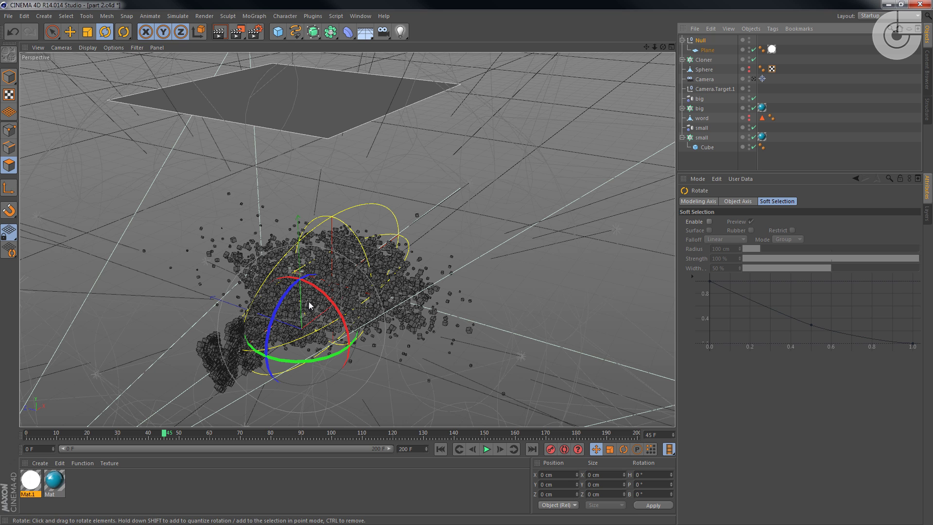
{"action": "scroll", "coordinate": [384, 283], "scroll_direction": "down", "scroll_amount": 2}
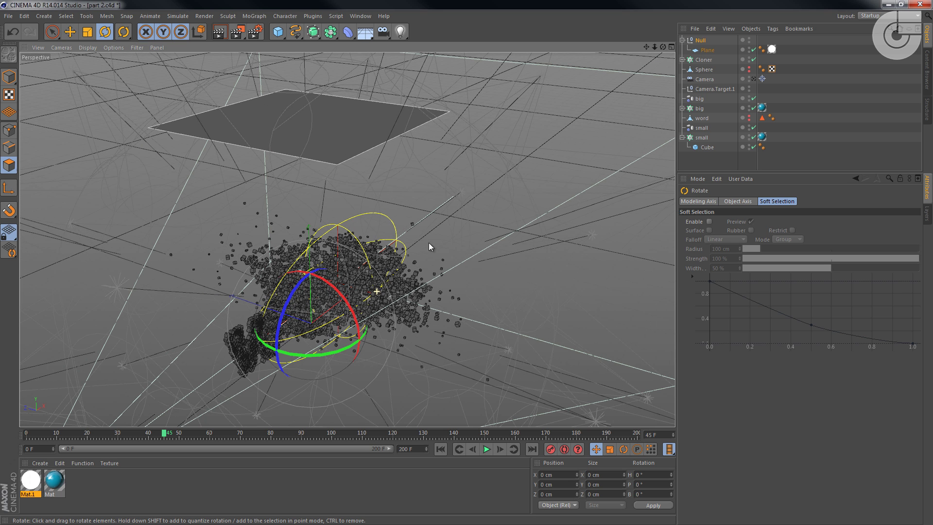
{"action": "left_click", "coordinate": [702, 42]}
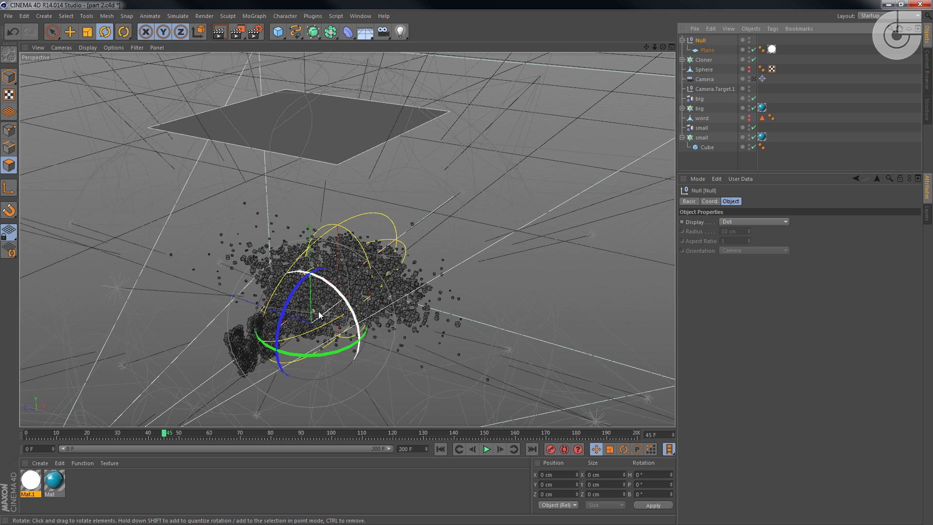
{"action": "left_click_drag", "start_coordinate": [301, 306], "coordinate": [388, 238]}
{"action": "key", "text": "ctrl+z"}
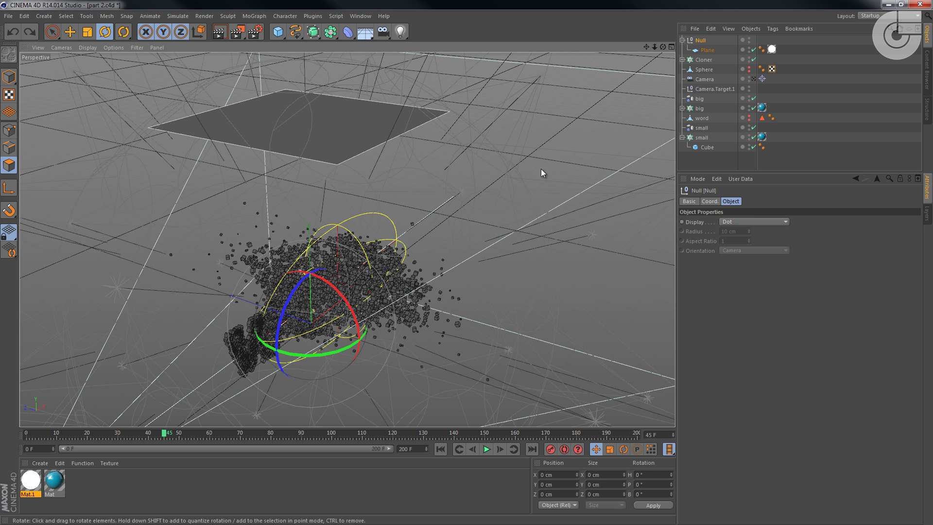
Try positioning the plane beside the cubes by moving and rotating the plane object itself.
{"action": "left_click", "coordinate": [704, 51]}
{"action": "key", "text": "e"}
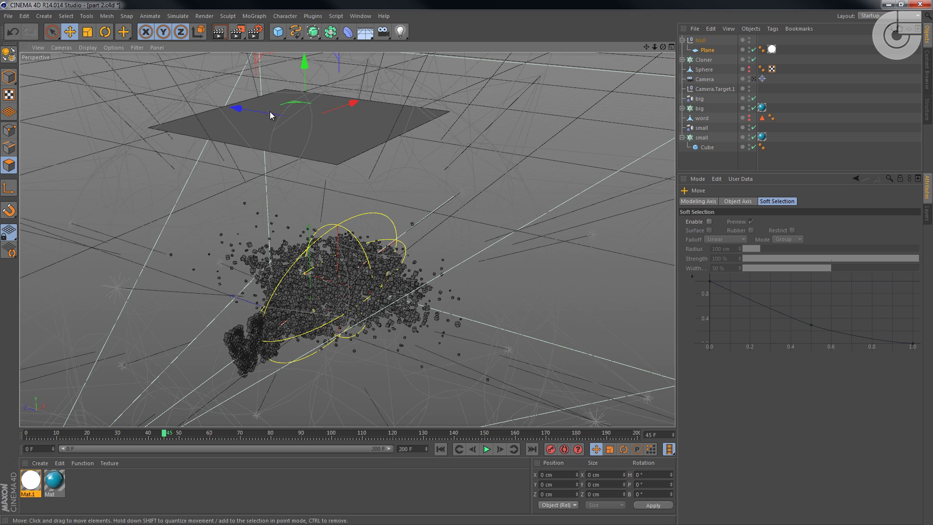
{"action": "left_click_drag", "start_coordinate": [351, 129], "coordinate": [413, 94]}
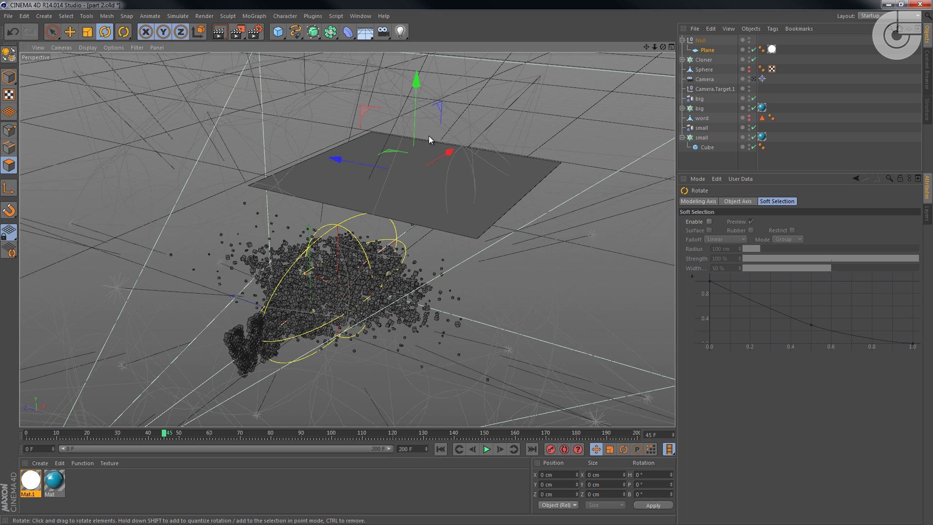
{"action": "key", "text": "r"}
{"action": "left_click_drag", "start_coordinate": [442, 139], "coordinate": [465, 177]}
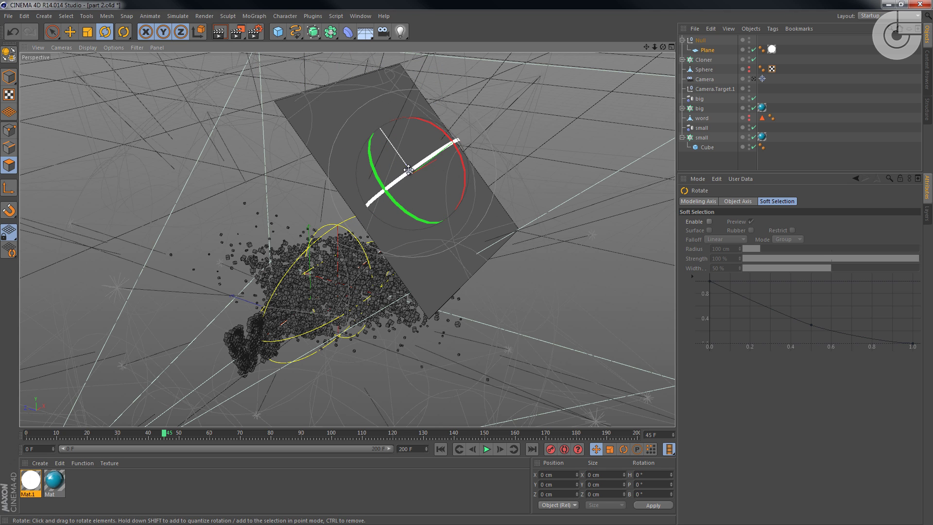
{"action": "key", "text": "e"}
{"action": "left_click_drag", "start_coordinate": [395, 141], "coordinate": [627, 170]}
{"action": "key", "text": "r"}
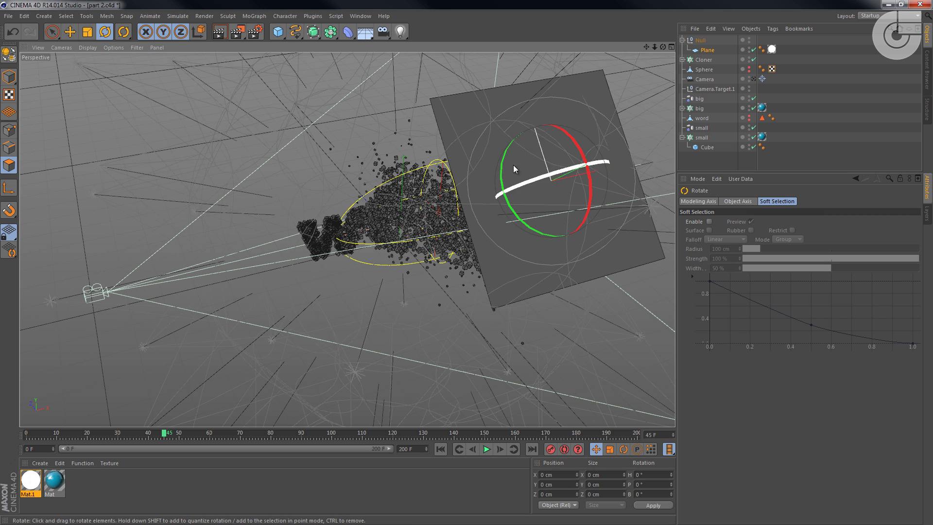
{"action": "left_click_drag", "start_coordinate": [526, 184], "coordinate": [516, 233]}
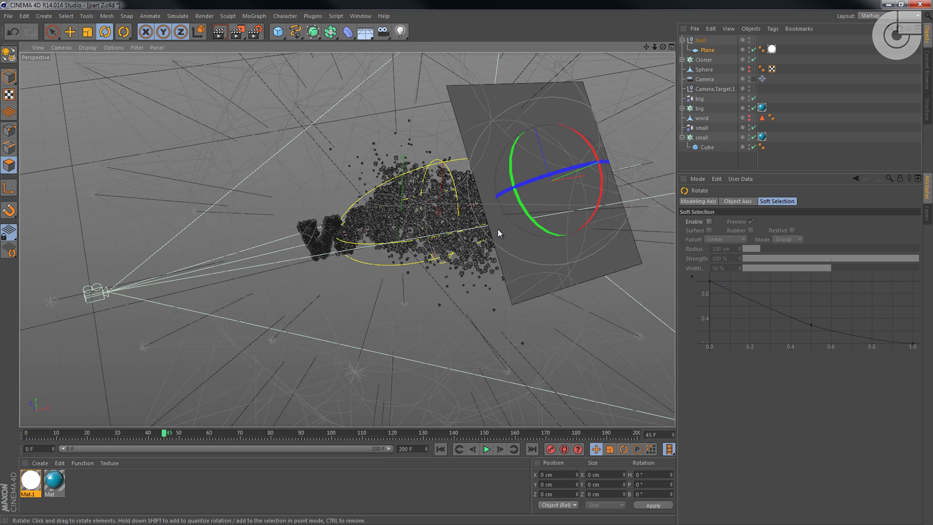
Undo the plane's individual moves and rotations.
{"action": "key", "text": "ctrl+z"}
{"action": "key", "text": "ctrl+z"}
{"action": "key", "text": "ctrl+z"}
{"action": "key", "text": "ctrl+z"}
{"action": "key", "text": "ctrl+z"}
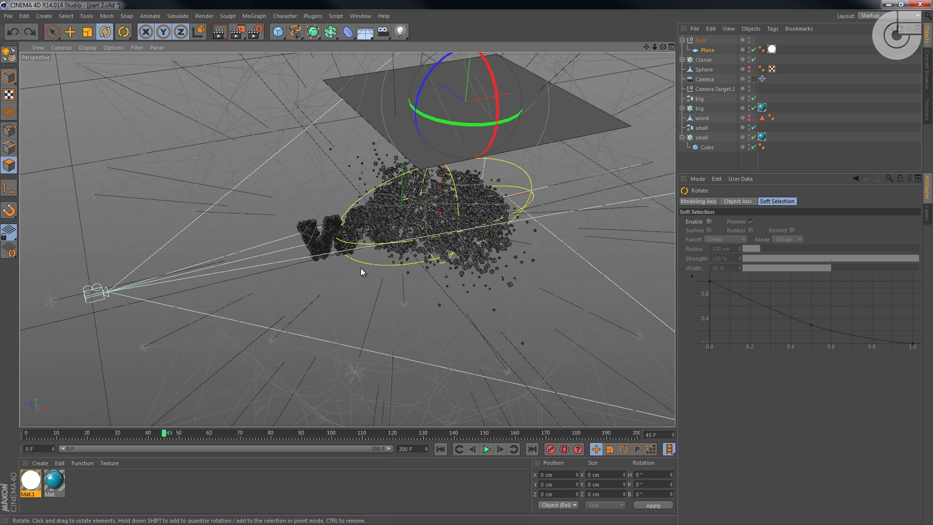
{"action": "left_click_drag", "start_coordinate": [361, 272], "coordinate": [459, 211]}
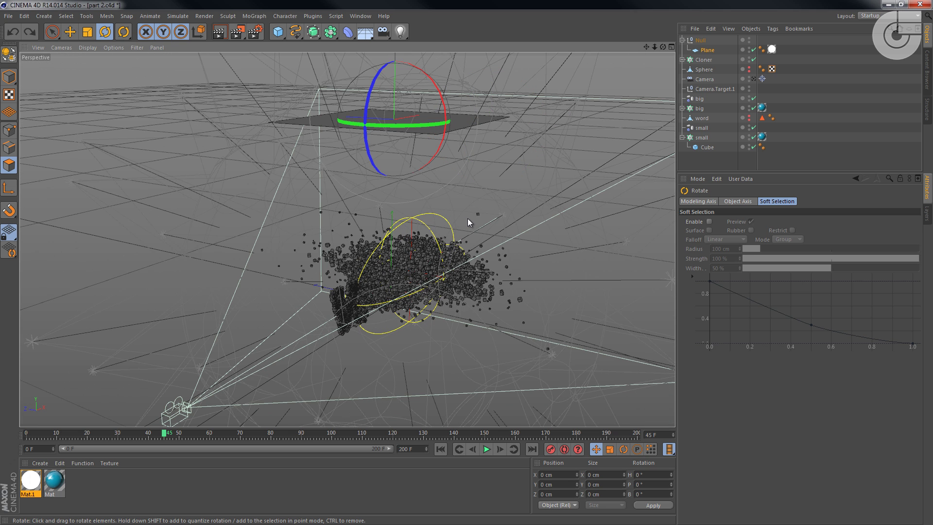
{"action": "key", "text": "ctrl+z"}
Rotate the null so the plane tilts diagonally above the side of the cubes, and shift the plane slightly outward along its normal.
{"action": "left_click", "coordinate": [695, 41]}
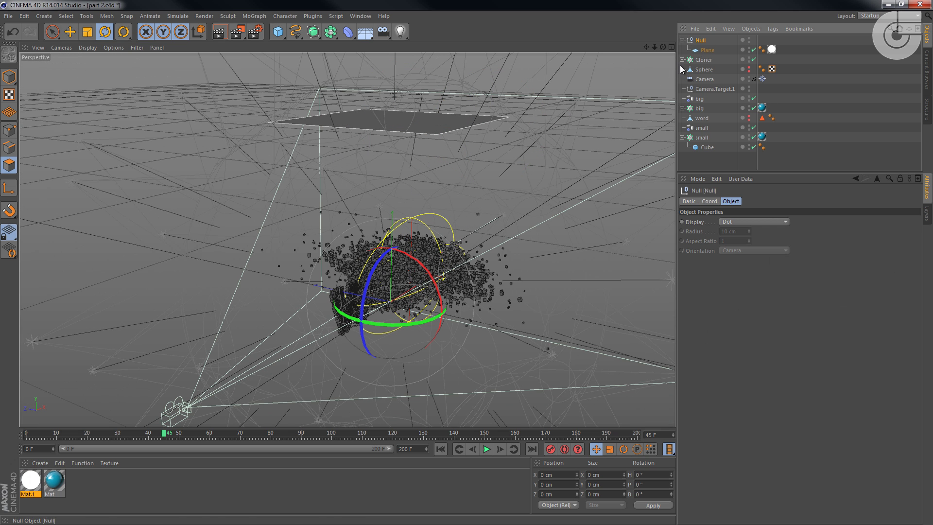
{"action": "left_click_drag", "start_coordinate": [421, 259], "coordinate": [452, 311]}
{"action": "left_click", "coordinate": [706, 51]}
{"action": "key", "text": "e"}
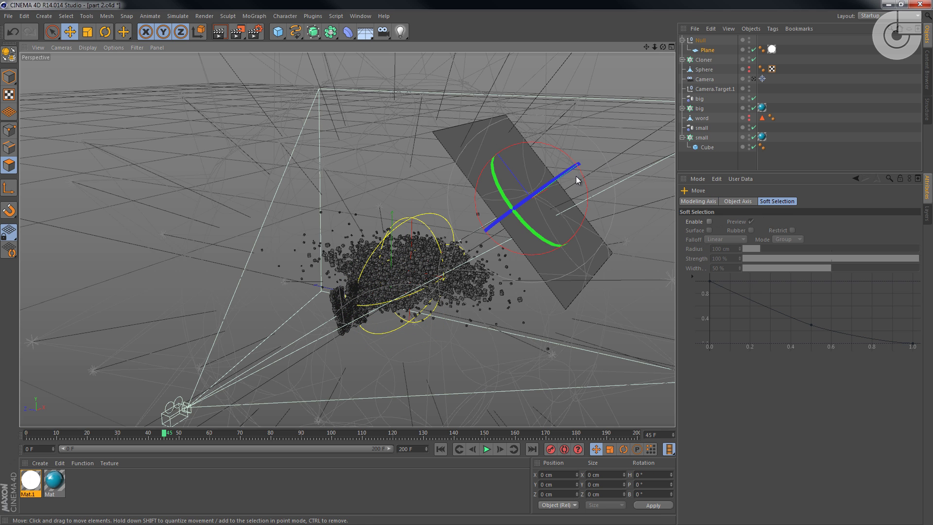
{"action": "left_click_drag", "start_coordinate": [604, 144], "coordinate": [615, 138]}
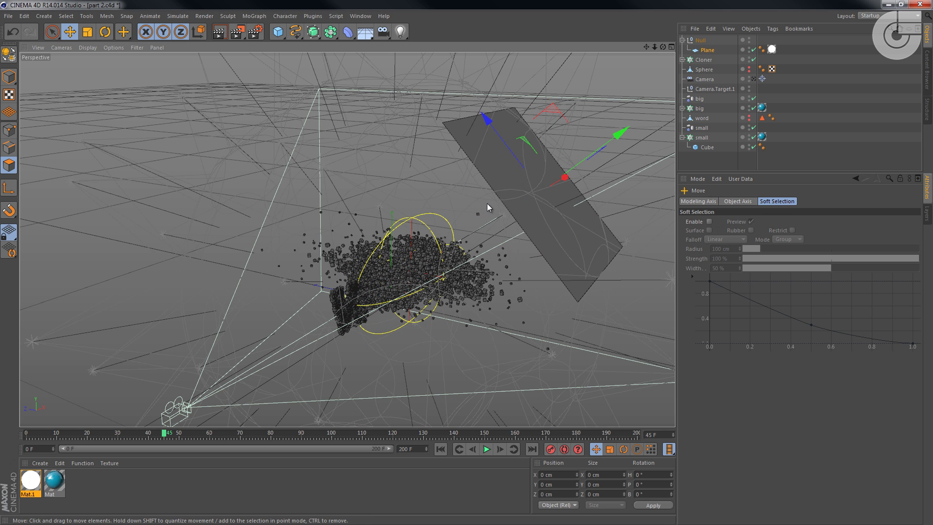
{"action": "left_click_drag", "start_coordinate": [451, 201], "coordinate": [523, 183]}
{"action": "left_click_drag", "start_coordinate": [553, 126], "coordinate": [564, 118]}
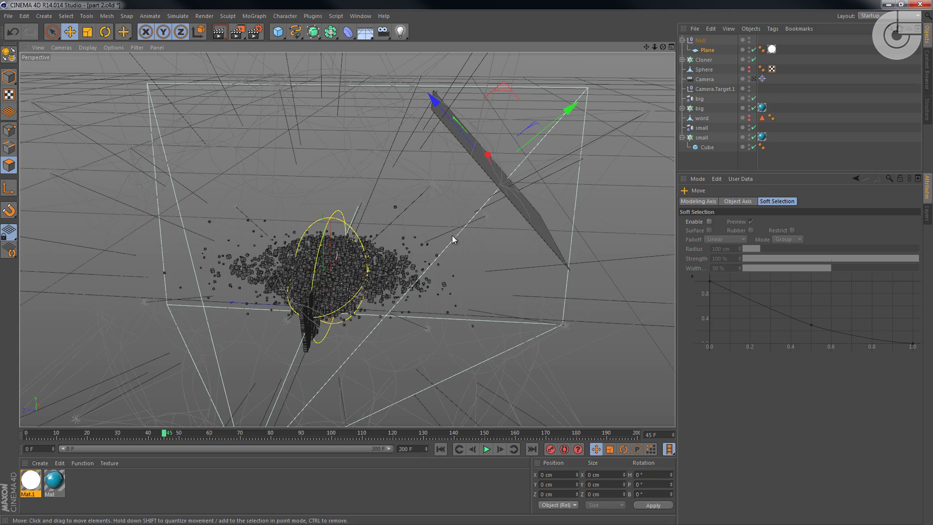
Render the perspective view of the cubes from two different angles to check the plane's reflections.
{"action": "left_click_drag", "start_coordinate": [453, 240], "coordinate": [587, 85]}
{"action": "left_click", "coordinate": [704, 39]}
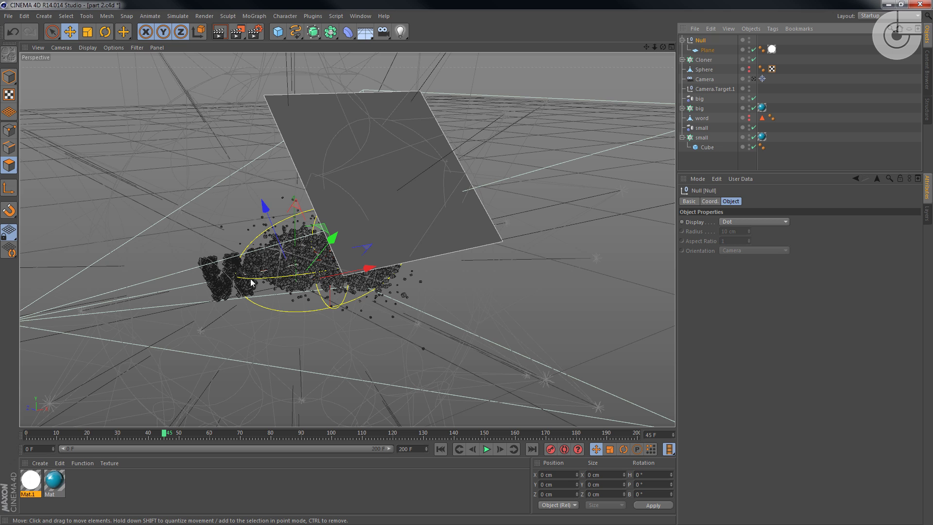
{"action": "left_click_drag", "start_coordinate": [226, 278], "coordinate": [377, 204]}
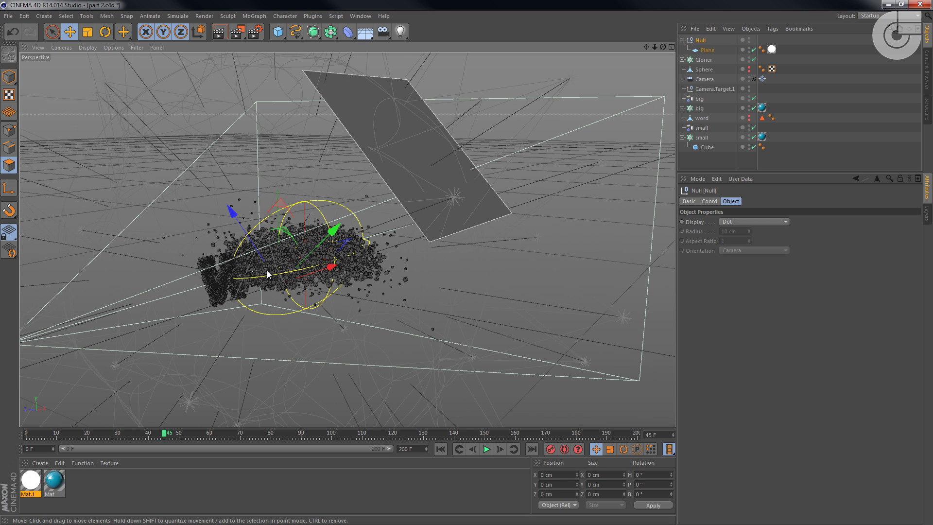
{"action": "left_click_drag", "start_coordinate": [267, 270], "coordinate": [344, 175]}
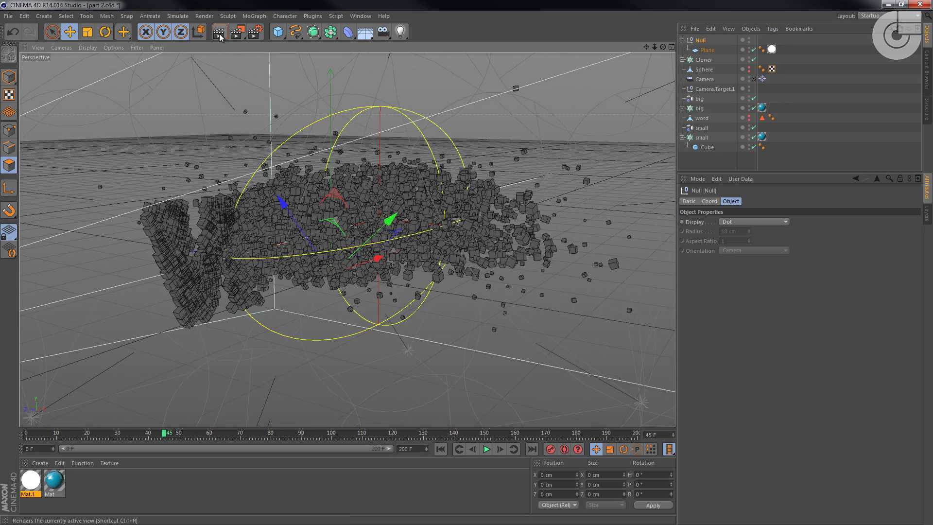
{"action": "left_click", "coordinate": [220, 35]}
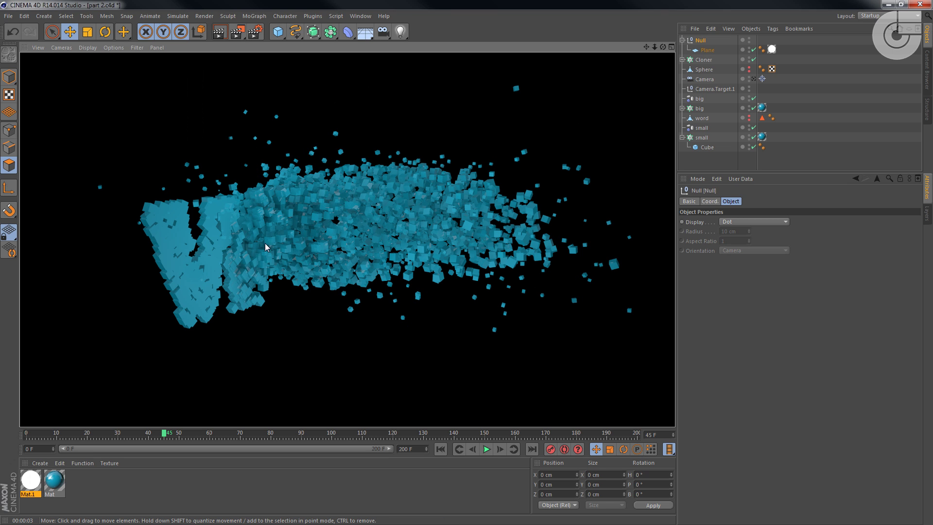
{"action": "left_click_drag", "start_coordinate": [293, 234], "coordinate": [330, 221]}
{"action": "left_click", "coordinate": [219, 32]}
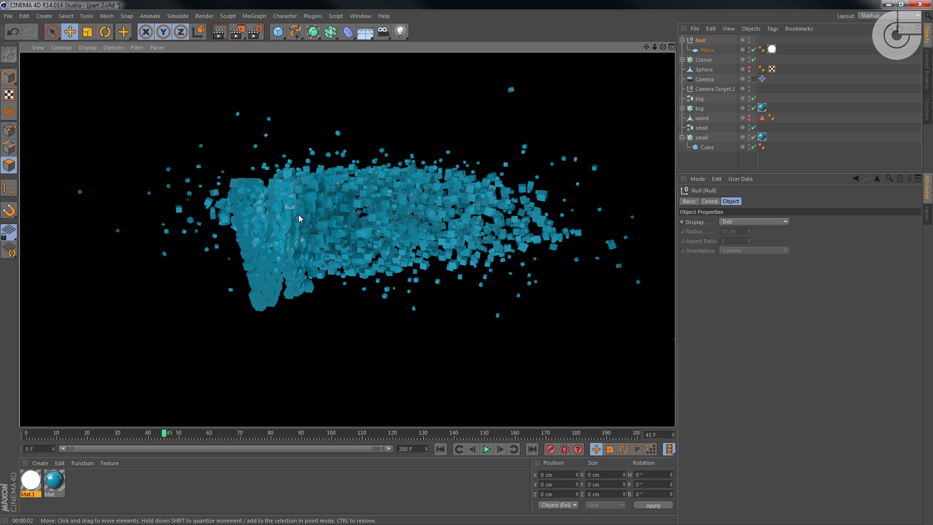
Switch the perspective view to look through the scene's Camera and show it as a single full-size view.
{"action": "left_click", "coordinate": [352, 192]}
{"action": "middle_click", "coordinate": [350, 175]}
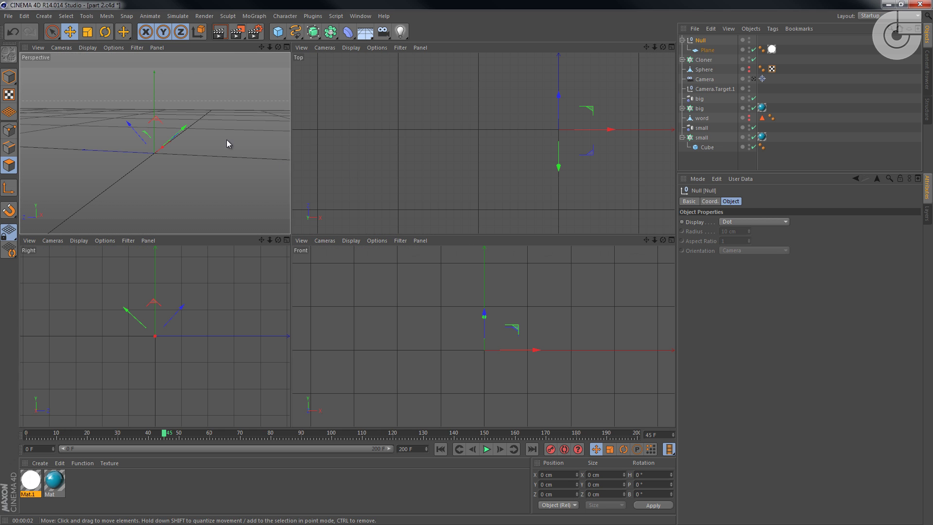
{"action": "left_click", "coordinate": [61, 47]}
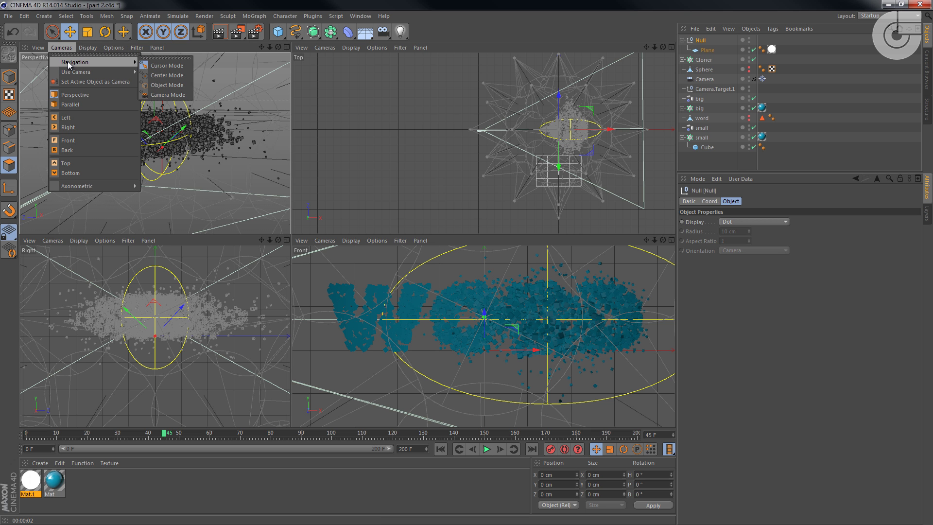
{"action": "mouse_move", "coordinate": [97, 71]}
{"action": "left_click", "coordinate": [164, 91]}
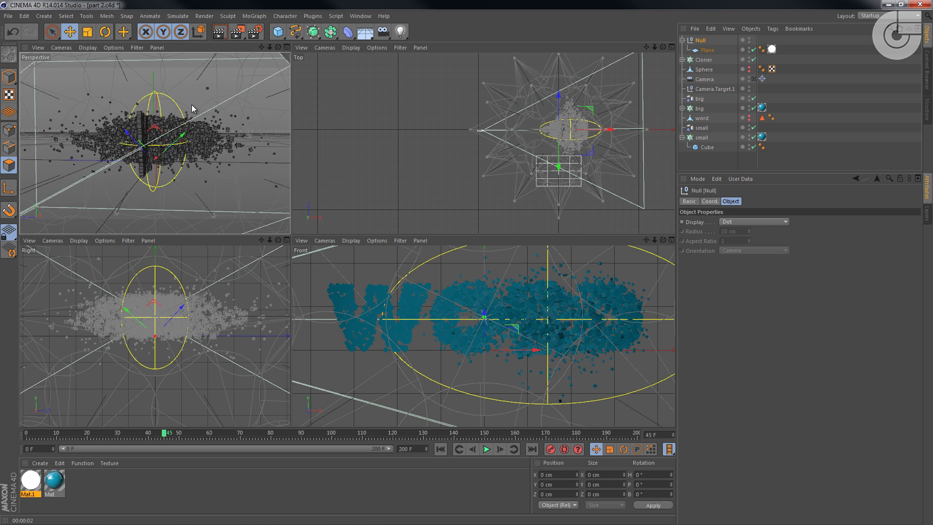
{"action": "middle_click", "coordinate": [191, 107]}
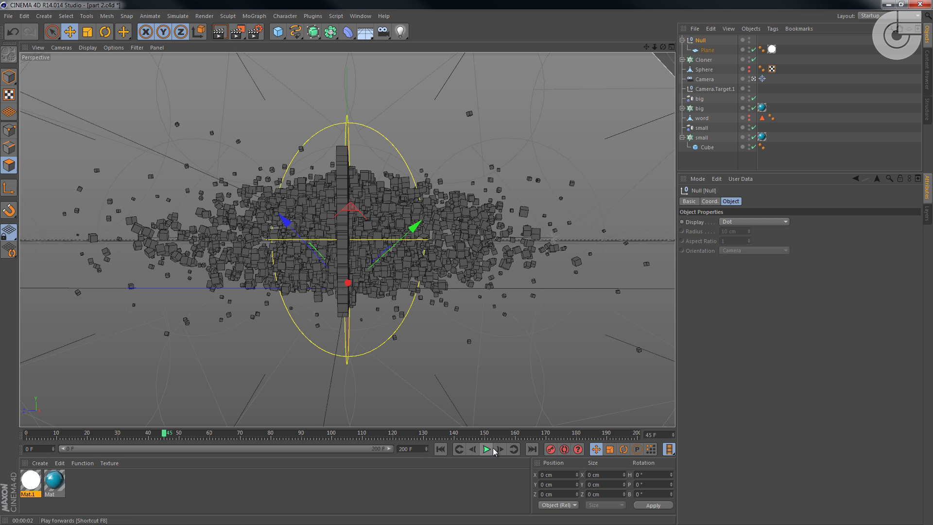
Render the camera view at frame 45 and again at frame 61.
{"action": "left_click", "coordinate": [219, 31]}
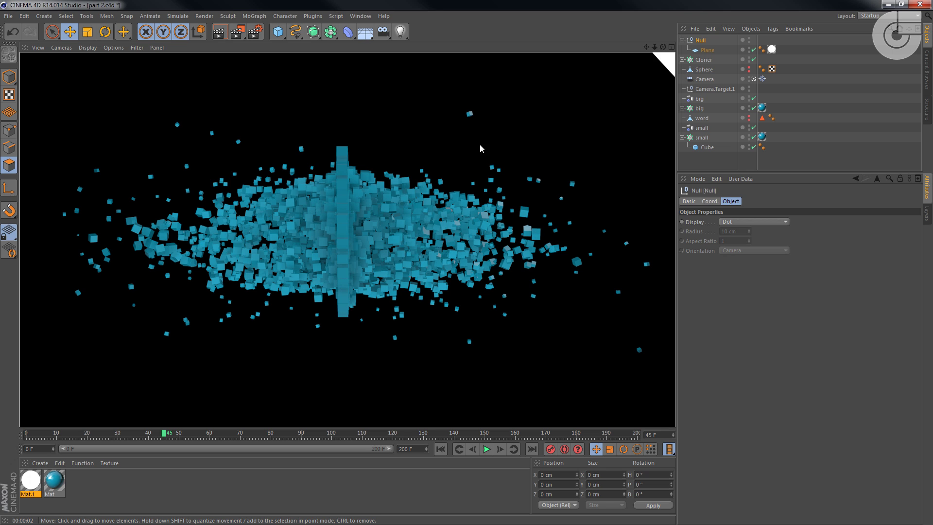
{"action": "left_click_drag", "start_coordinate": [164, 433], "coordinate": [214, 423]}
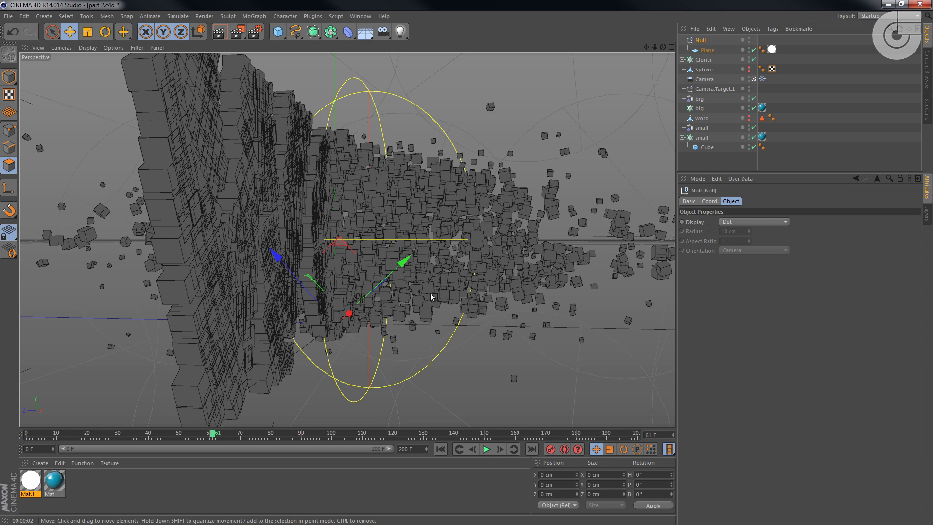
{"action": "left_click", "coordinate": [219, 32]}
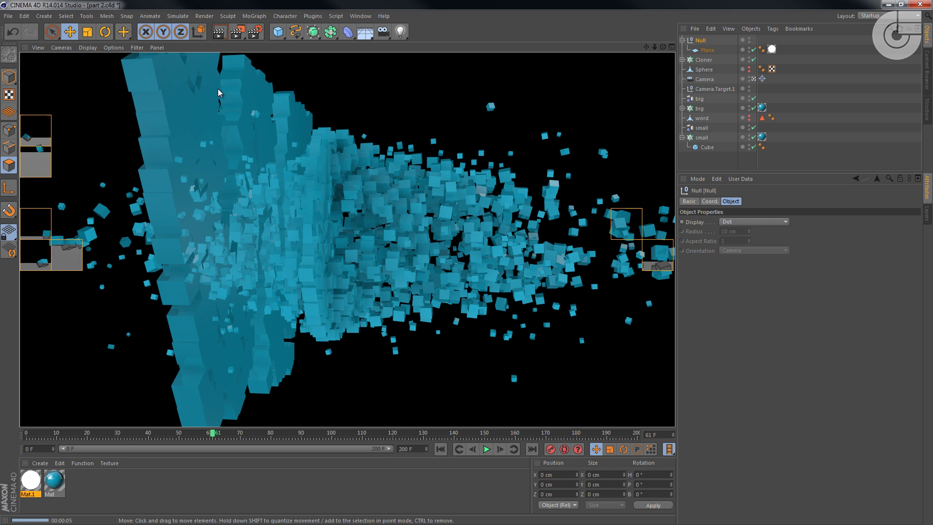
Show all four views and enable an Interactive Render Region enlarged to cover most of the camera's perspective view.
{"action": "middle_click", "coordinate": [473, 214]}
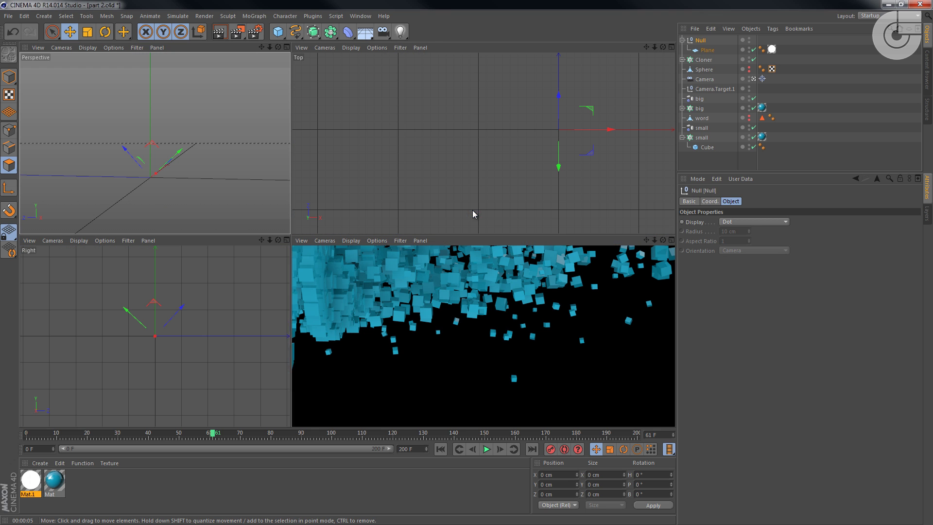
{"action": "left_click", "coordinate": [241, 33]}
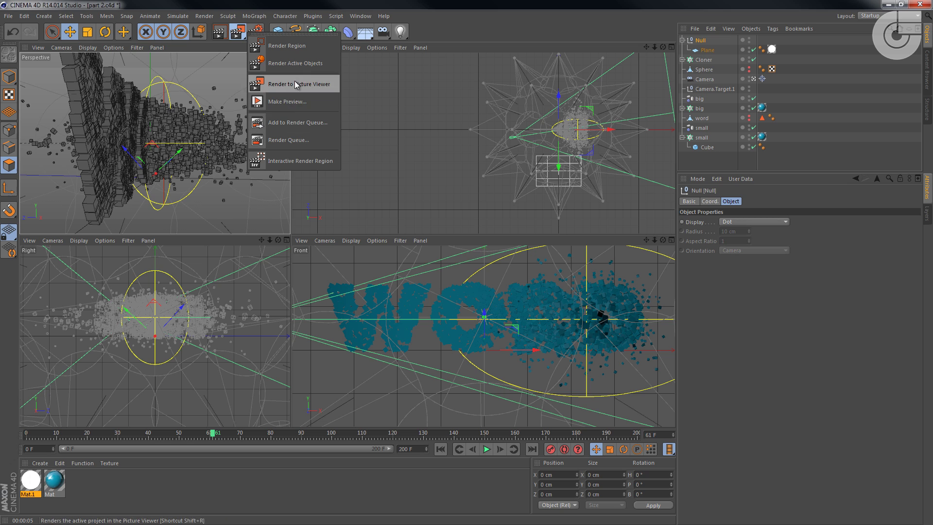
{"action": "left_click", "coordinate": [301, 161]}
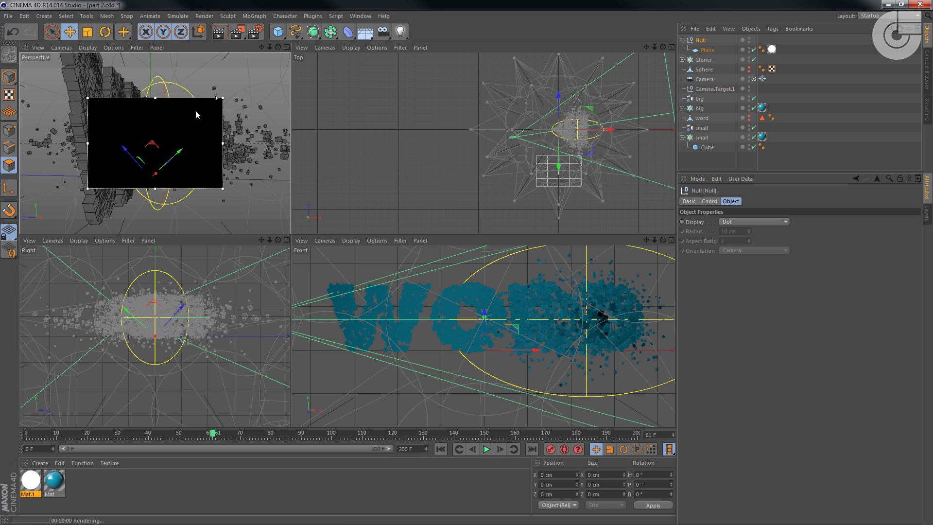
{"action": "left_click_drag", "start_coordinate": [87, 97], "coordinate": [54, 52]}
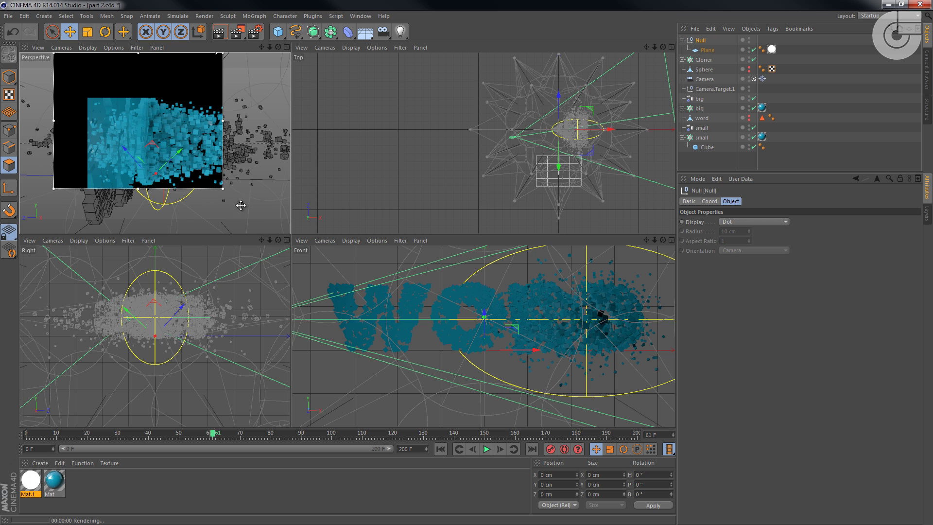
{"action": "left_click_drag", "start_coordinate": [222, 188], "coordinate": [268, 220]}
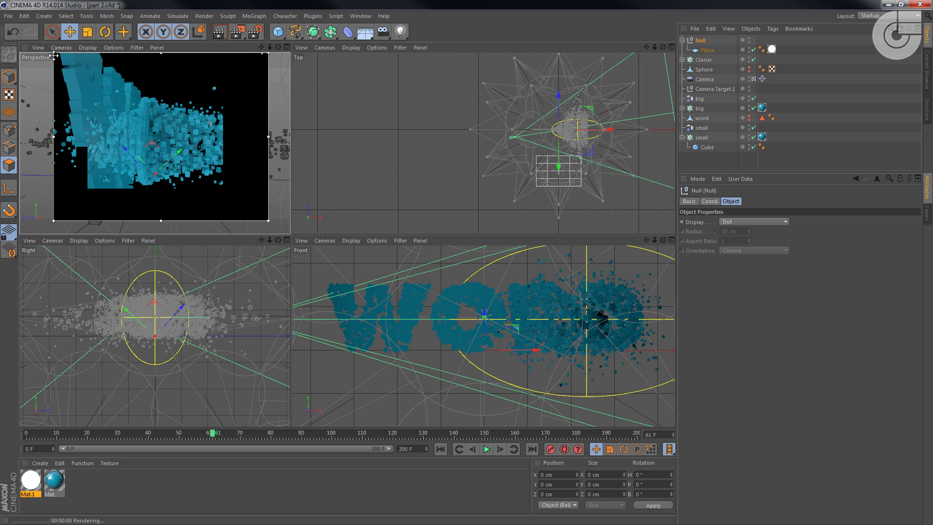
{"action": "left_click_drag", "start_coordinate": [55, 55], "coordinate": [54, 66]}
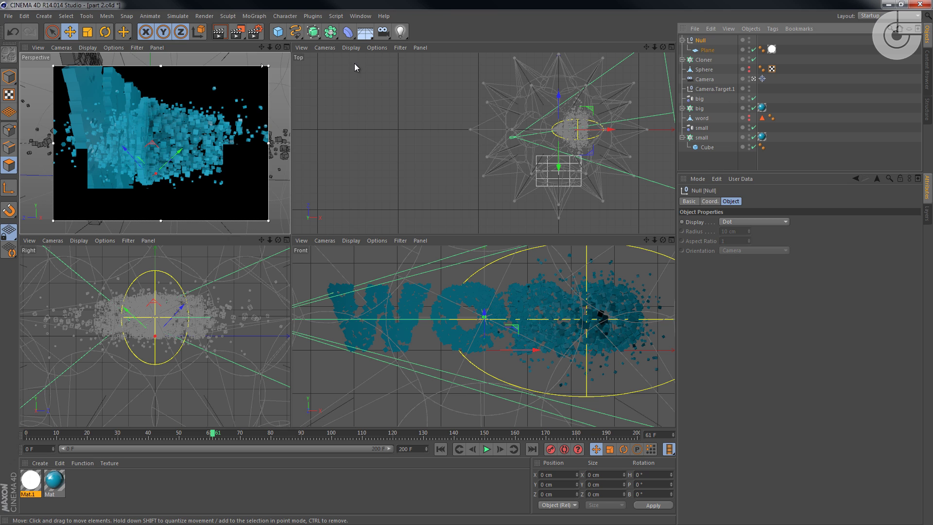
Switch the Top view to a Perspective projection that shows the cubes, the scene camera and the lights together.
{"action": "left_click", "coordinate": [351, 47]}
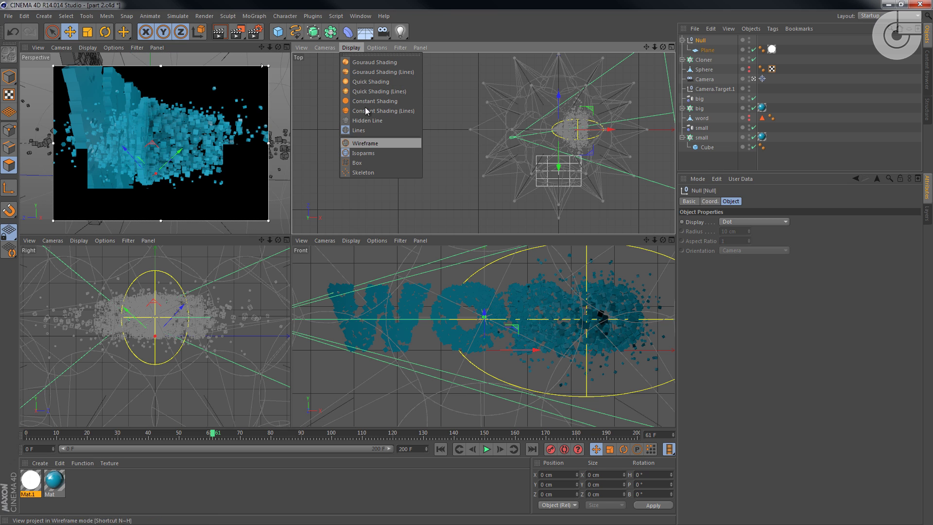
{"action": "mouse_move", "coordinate": [324, 47]}
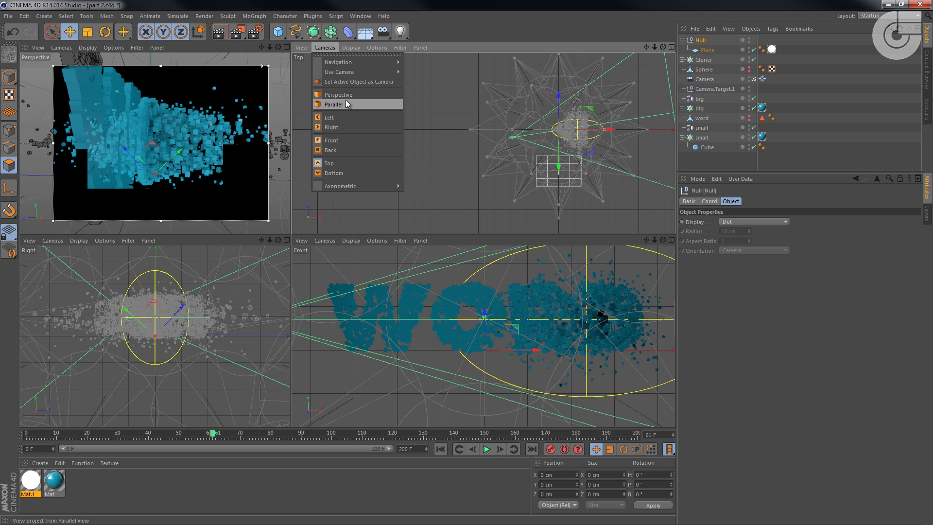
{"action": "left_click", "coordinate": [343, 95]}
{"action": "left_click_drag", "start_coordinate": [561, 171], "coordinate": [510, 138]}
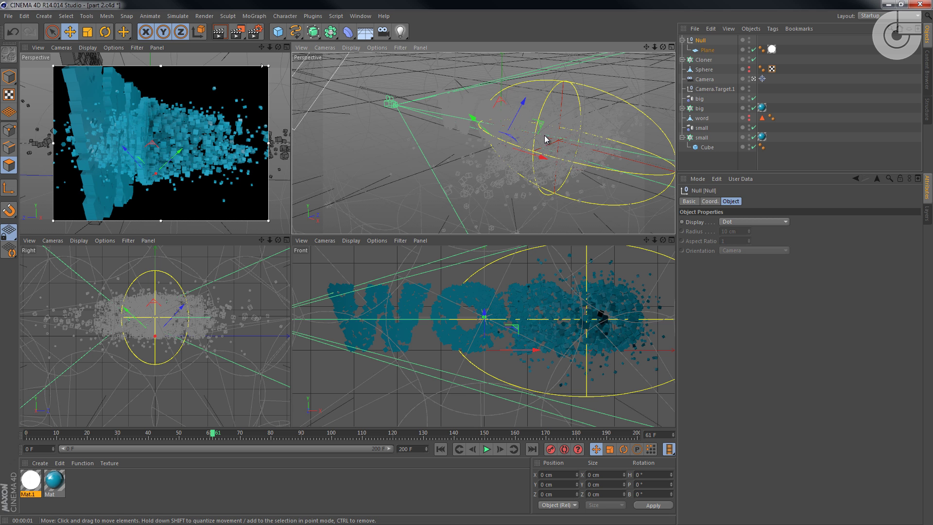
{"action": "left_click_drag", "start_coordinate": [539, 146], "coordinate": [522, 166]}
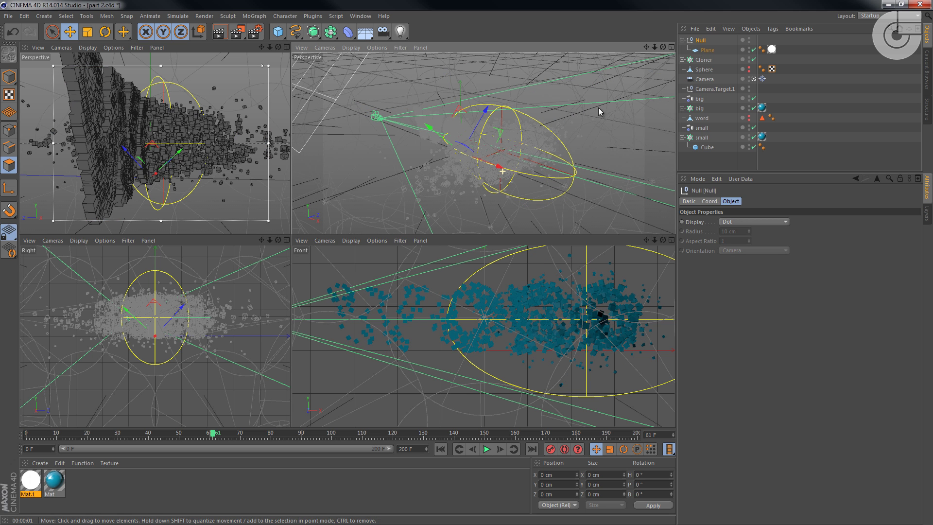
Rotate the Null so its luminous plane swings around to the camera side and reflects on the large cubes.
{"action": "left_click", "coordinate": [701, 40]}
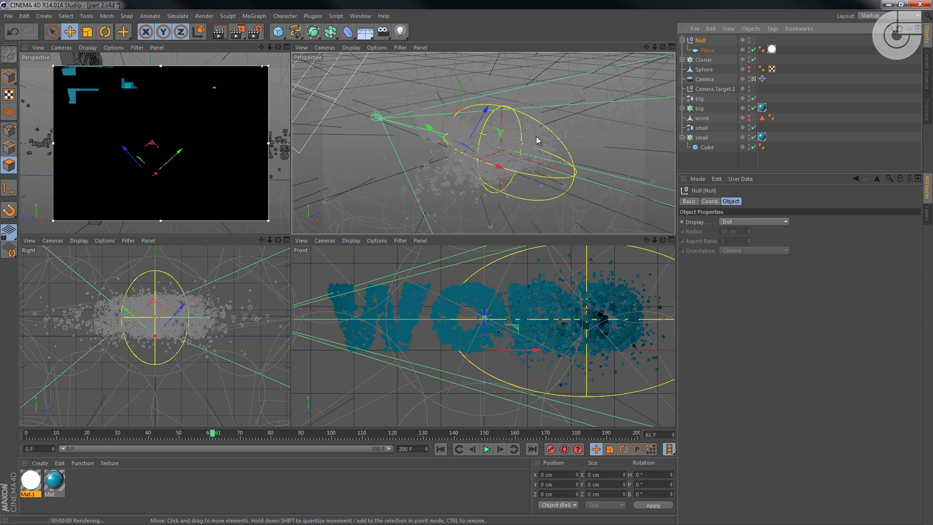
{"action": "key", "text": "r"}
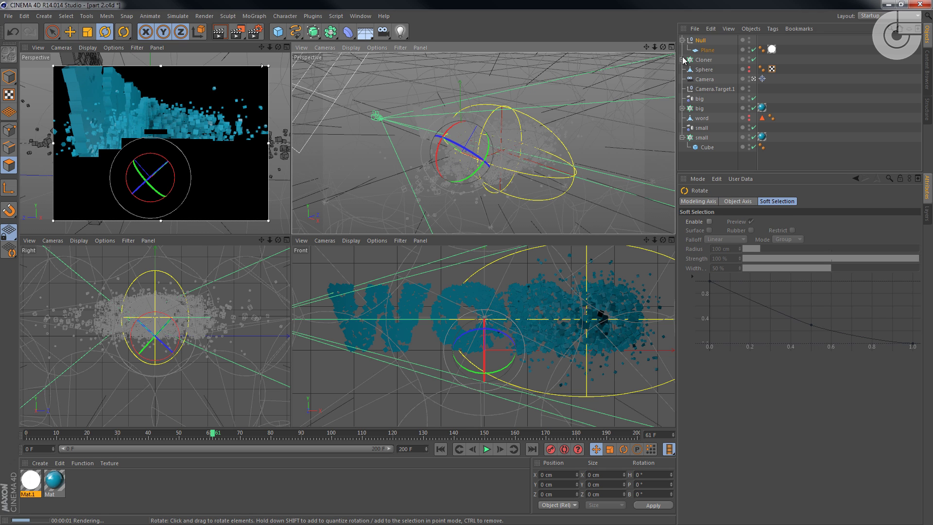
{"action": "left_click", "coordinate": [701, 42]}
{"action": "mouse_move", "coordinate": [512, 152]}
{"action": "left_mouse_down"}
{"action": "mouse_move", "coordinate": [461, 151]}
{"action": "mouse_move", "coordinate": [474, 146]}
{"action": "mouse_move", "coordinate": [497, 158]}
{"action": "left_mouse_up"}
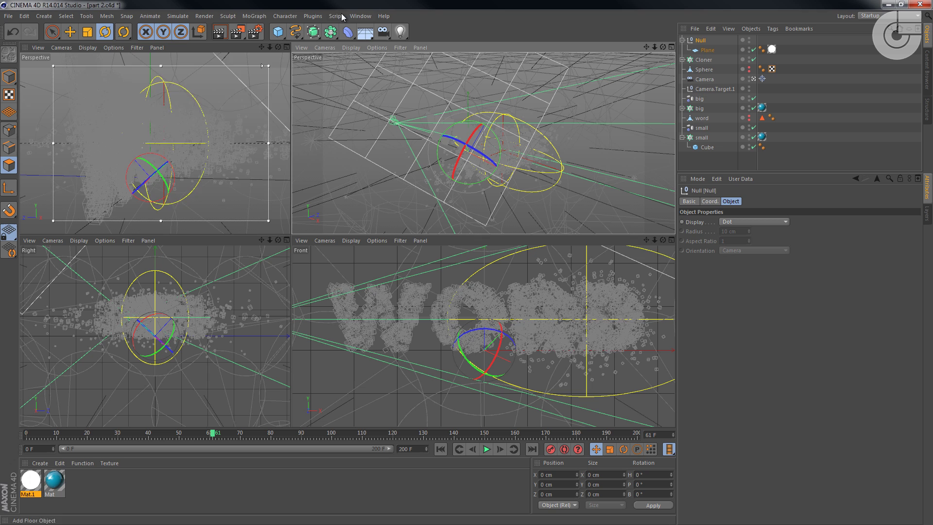
Set the second perspective view's display mode to Hidden Line so the plane and cubes show as occluded meshes.
{"action": "left_click", "coordinate": [351, 48]}
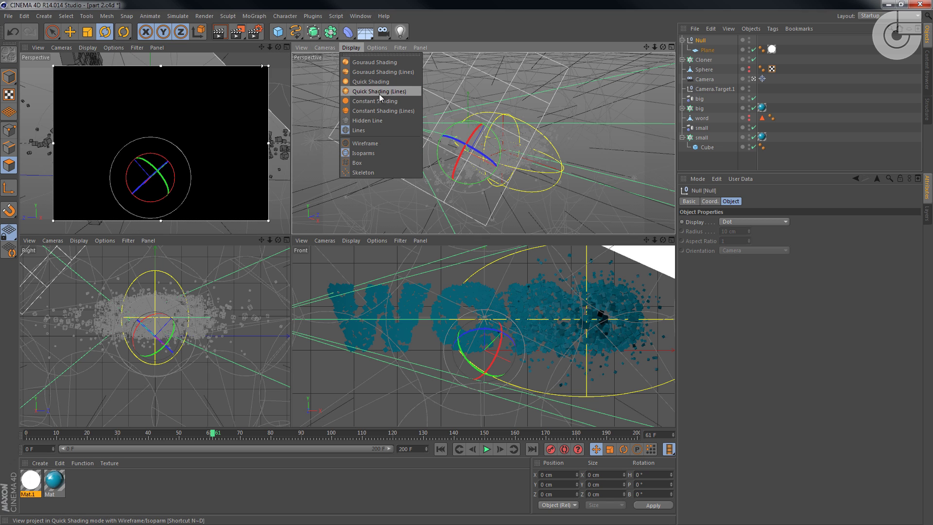
{"action": "left_click", "coordinate": [379, 105]}
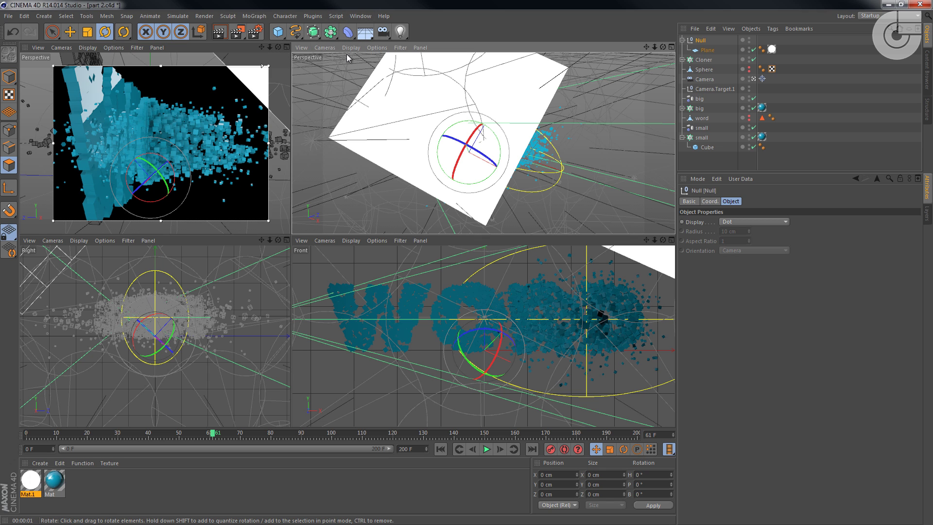
{"action": "left_click", "coordinate": [348, 48]}
{"action": "left_click", "coordinate": [366, 120]}
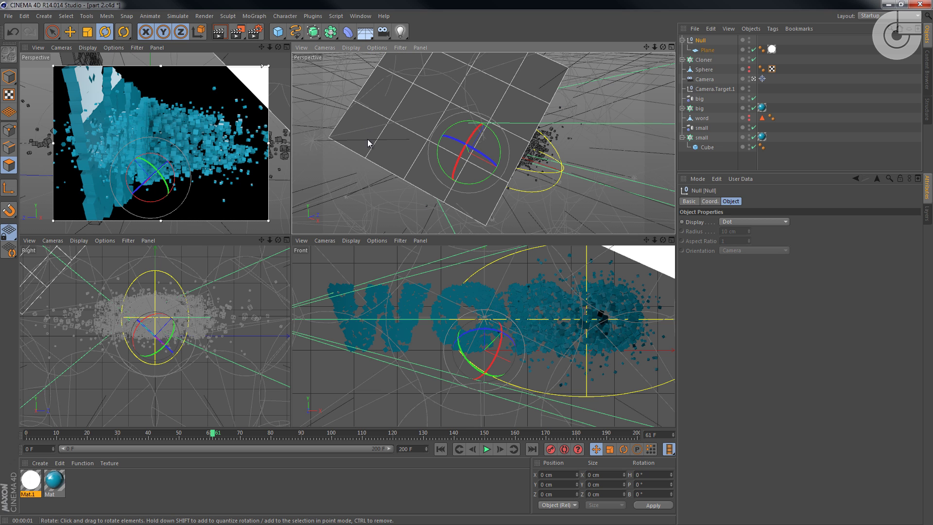
{"action": "left_click_drag", "start_coordinate": [438, 158], "coordinate": [632, 189]}
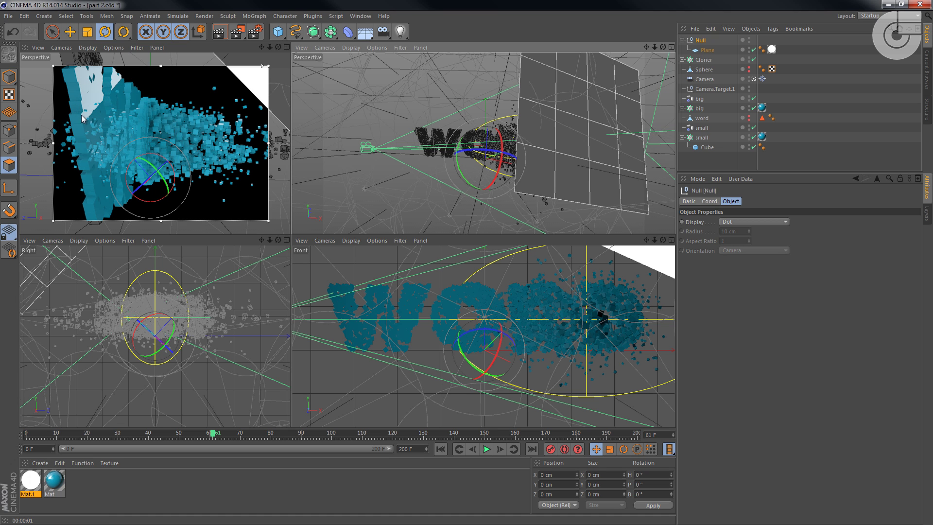
Check the plane's reflections at frames 56 and 69, and enlarge the interactive render region to fill the whole camera view.
{"action": "left_click", "coordinate": [197, 434]}
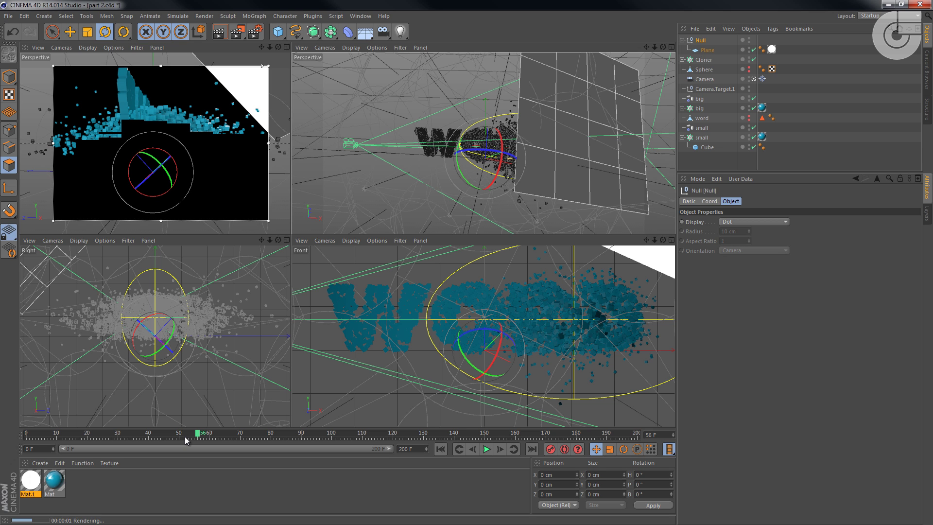
{"action": "left_click", "coordinate": [239, 434]}
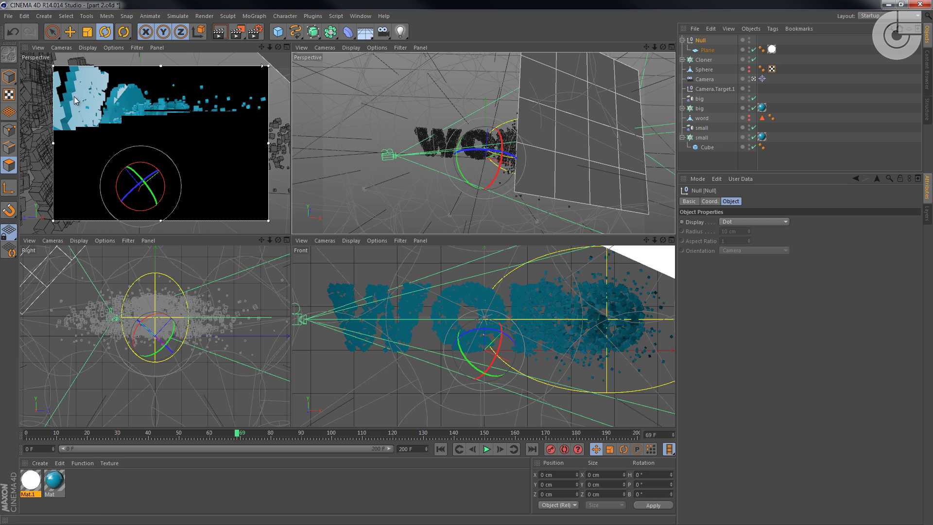
{"action": "left_click_drag", "start_coordinate": [54, 64], "coordinate": [20, 54]}
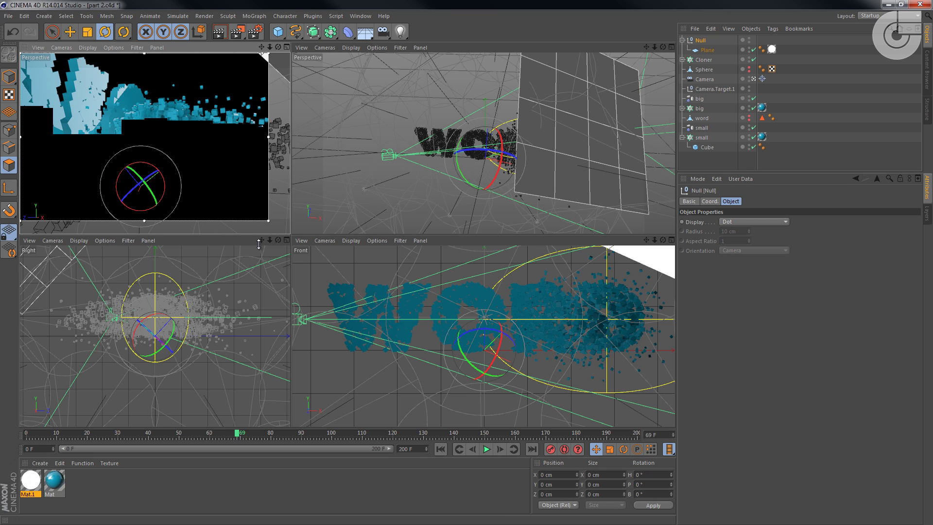
{"action": "left_click_drag", "start_coordinate": [259, 244], "coordinate": [269, 200]}
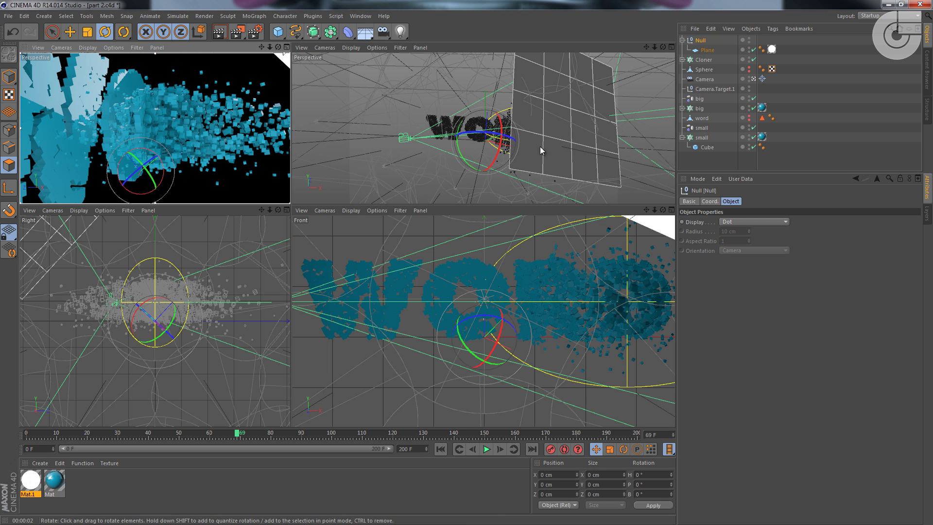
Rotate the Plane within the Null so it tilts diagonally, and check the full-size camera render at frame 24.
{"action": "left_click", "coordinate": [707, 50]}
{"action": "left_click", "coordinate": [543, 128]}
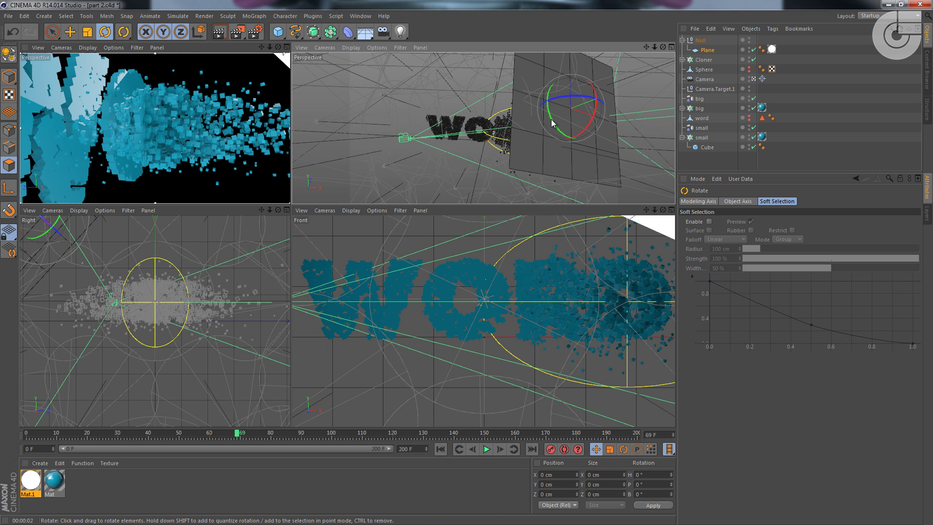
{"action": "left_click_drag", "start_coordinate": [552, 123], "coordinate": [451, 211]}
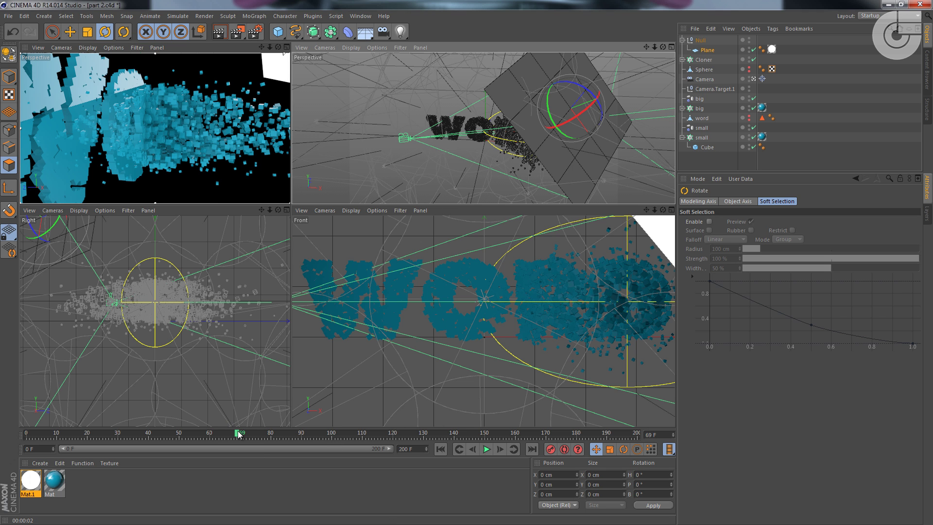
{"action": "left_click_drag", "start_coordinate": [238, 434], "coordinate": [112, 448]}
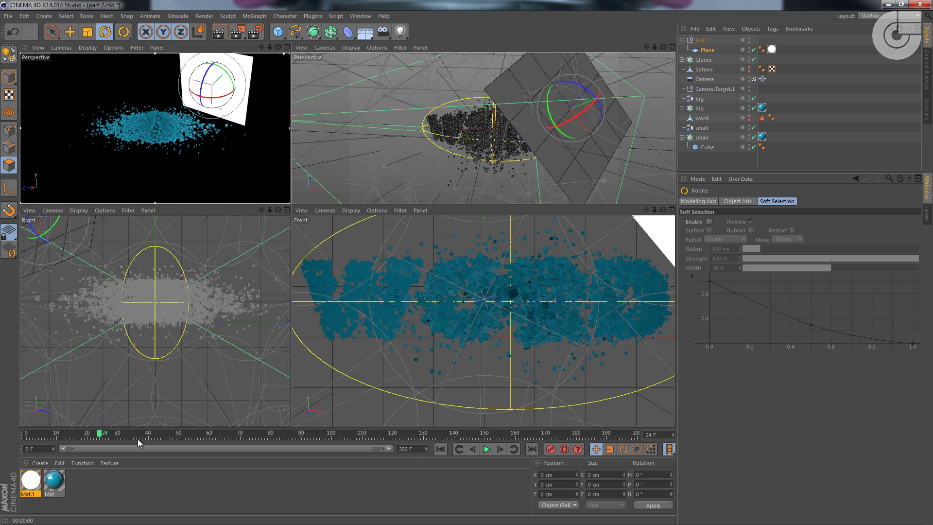
{"action": "middle_click", "coordinate": [197, 135]}
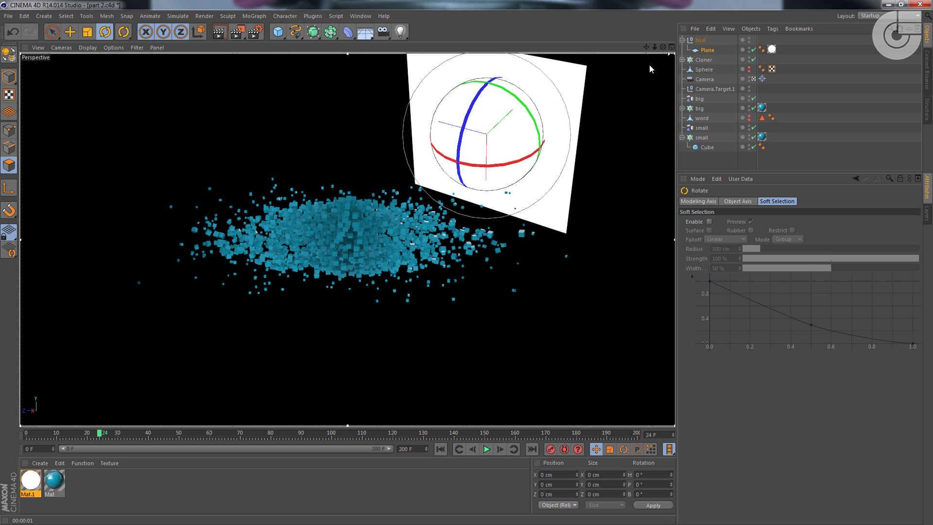
Add a Compositing tag to the Null and disable Seen by Camera so the plane is hidden from the render.
{"action": "left_click", "coordinate": [696, 42]}
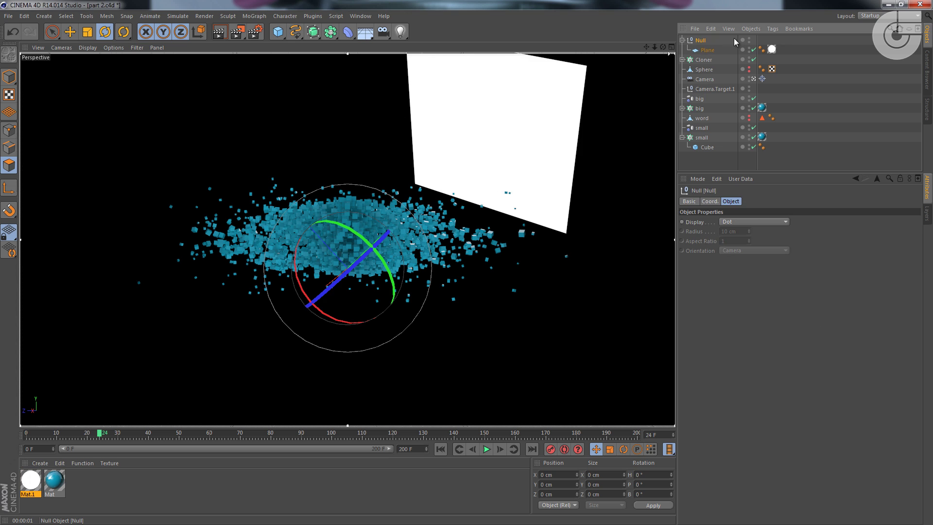
{"action": "left_click", "coordinate": [771, 29]}
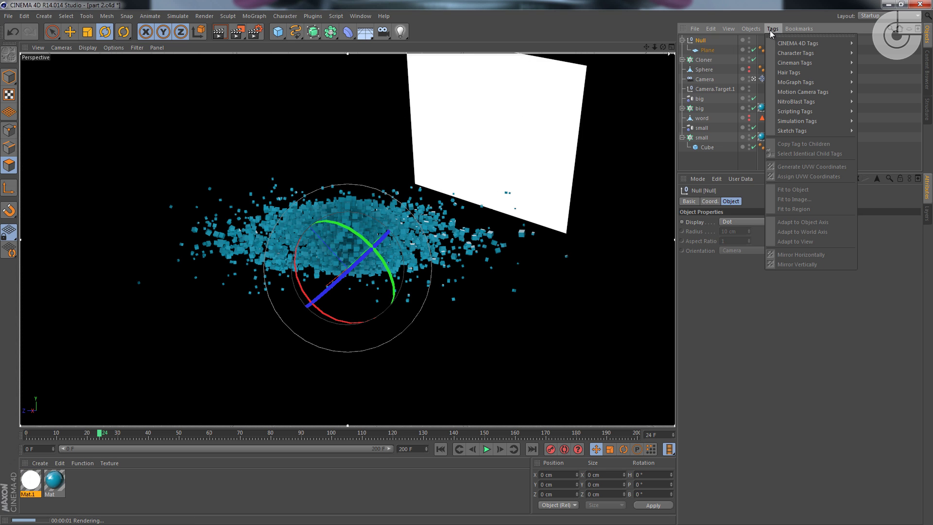
{"action": "mouse_move", "coordinate": [781, 45]}
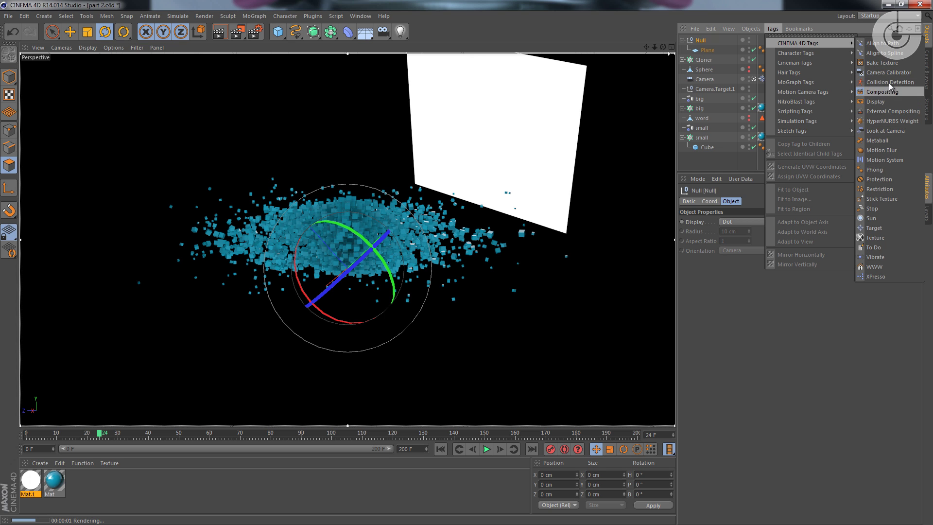
{"action": "left_click", "coordinate": [888, 94]}
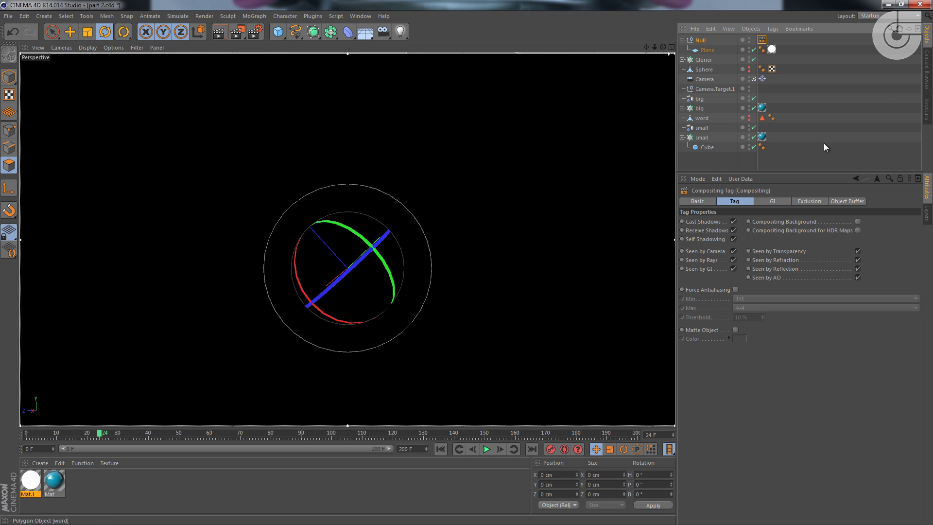
{"action": "left_click", "coordinate": [733, 251]}
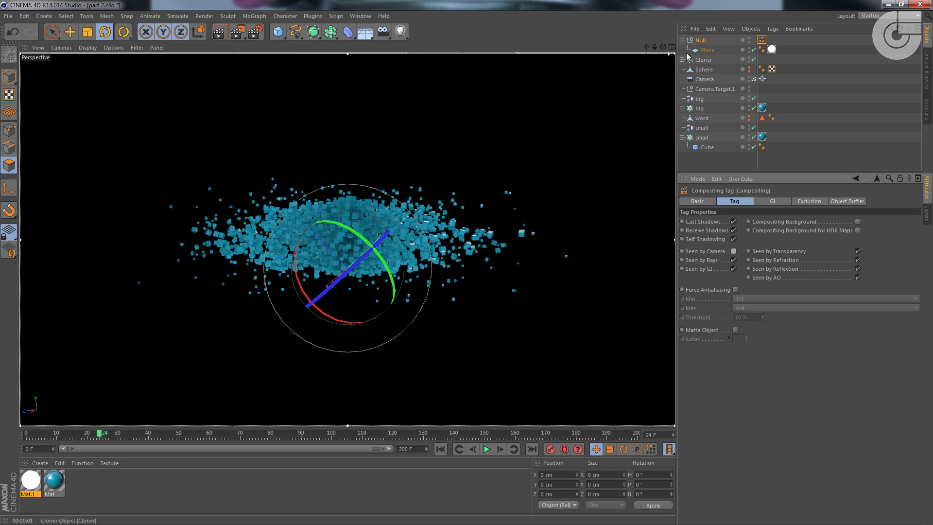
{"action": "left_click", "coordinate": [698, 43]}
{"action": "left_click", "coordinate": [683, 40]}
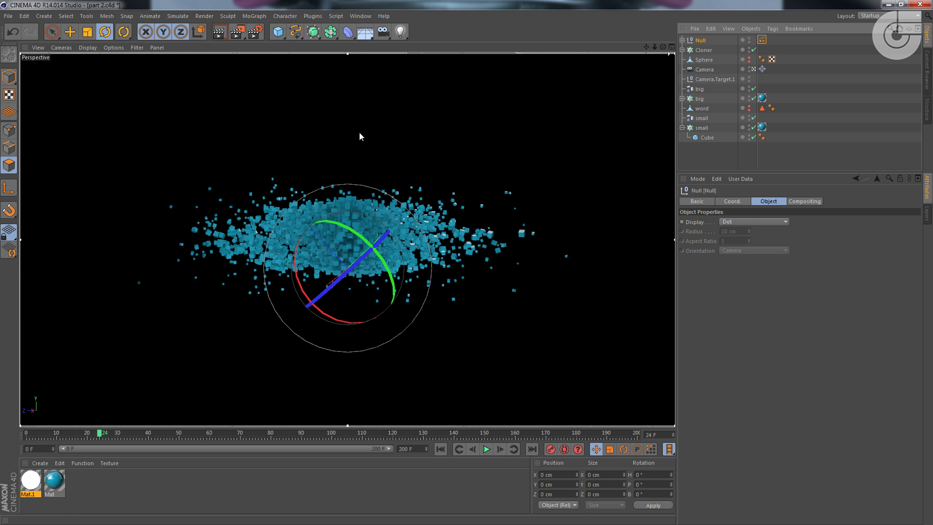
Duplicate the Null with its Plane and rotate the copy so its plane sits on the opposite side of the cubes.
{"action": "middle_click", "coordinate": [503, 107]}
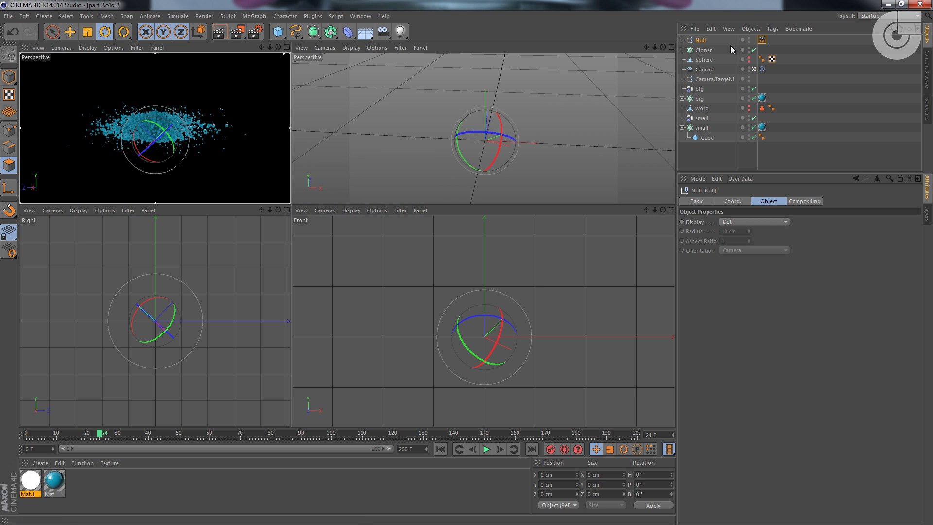
{"action": "left_click", "coordinate": [682, 41]}
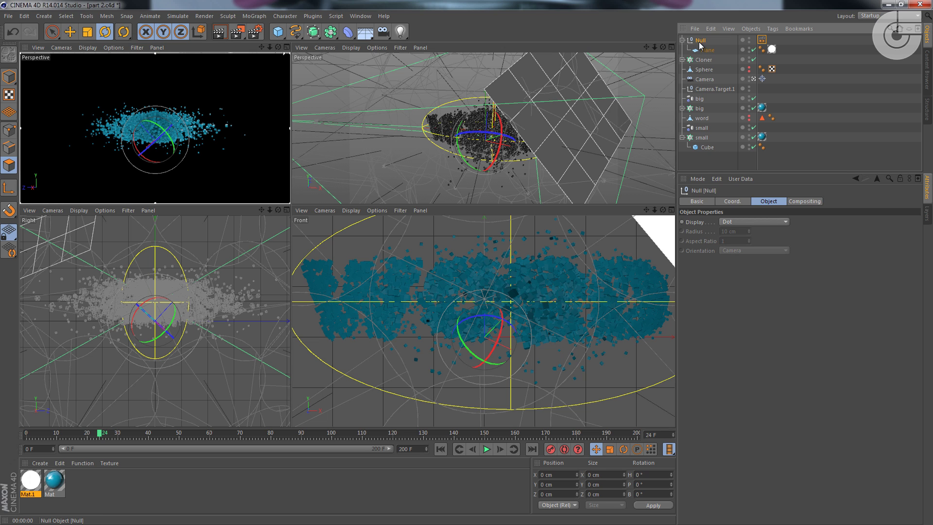
{"action": "left_click_drag", "start_coordinate": [703, 39], "coordinate": [704, 41]}
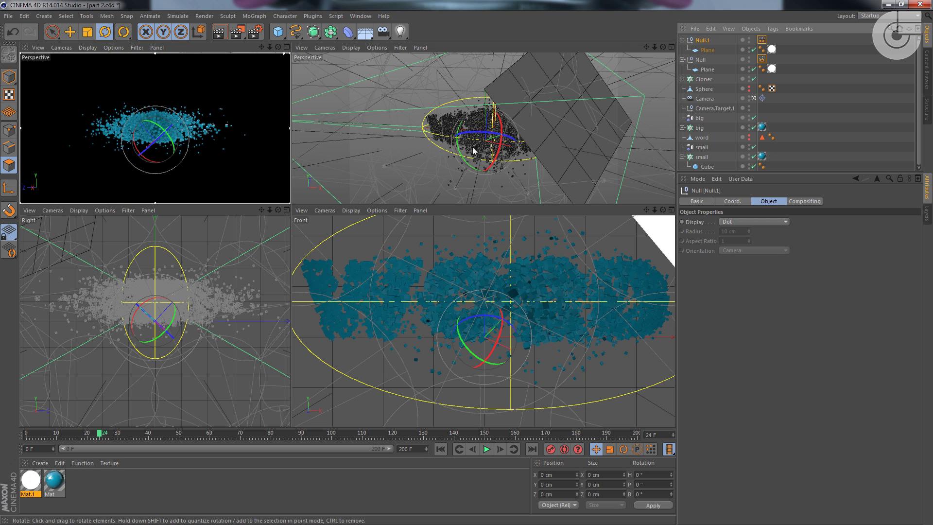
{"action": "left_click_drag", "start_coordinate": [474, 151], "coordinate": [427, 146]}
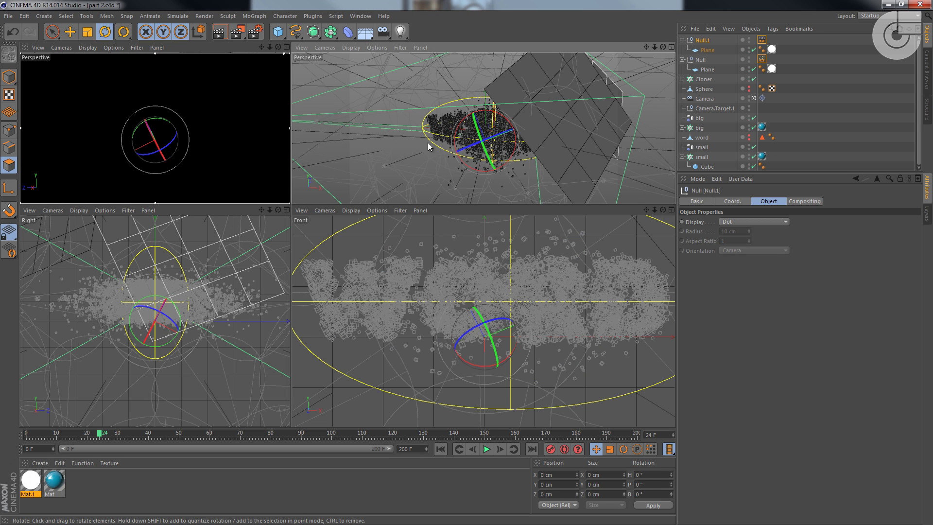
{"action": "mouse_move", "coordinate": [451, 178]}
{"action": "left_mouse_down"}
{"action": "mouse_move", "coordinate": [521, 179]}
{"action": "mouse_move", "coordinate": [526, 141]}
{"action": "mouse_move", "coordinate": [464, 245]}
{"action": "left_mouse_up"}
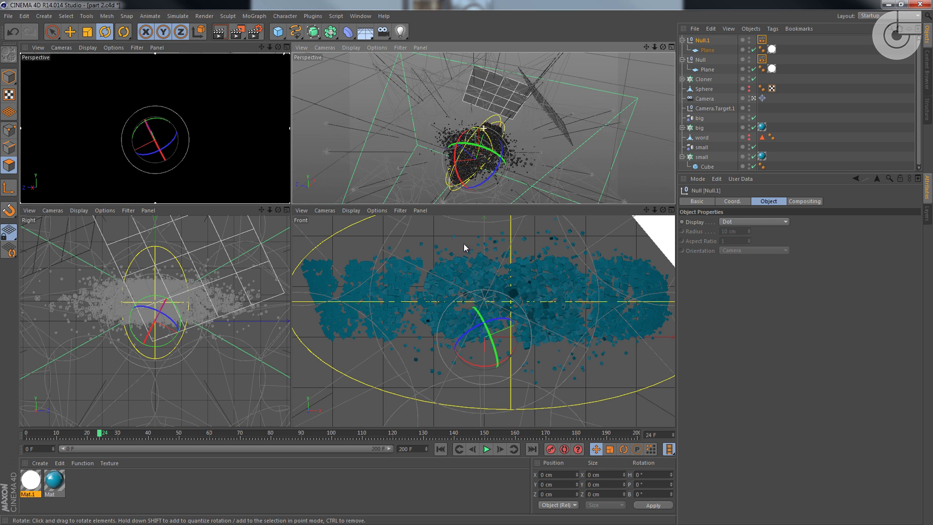
{"action": "left_click_drag", "start_coordinate": [497, 175], "coordinate": [507, 155]}
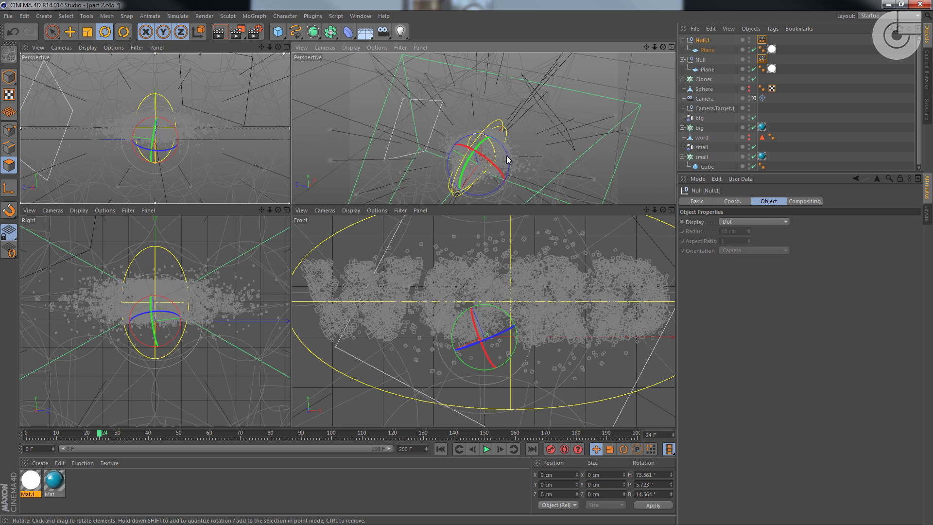
{"action": "mouse_move", "coordinate": [617, 160]}
{"action": "left_mouse_down"}
{"action": "mouse_move", "coordinate": [629, 158]}
{"action": "mouse_move", "coordinate": [599, 152]}
{"action": "left_mouse_up"}
Inspect the placement of both planes around the cubes, and check their reflections in the full-size camera render.
{"action": "middle_click", "coordinate": [597, 153]}
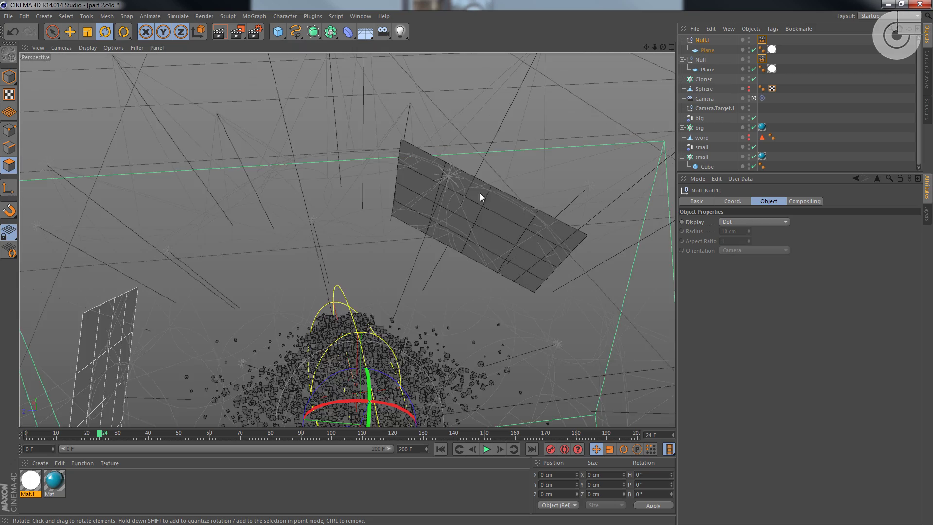
{"action": "left_click_drag", "start_coordinate": [480, 193], "coordinate": [485, 100]}
{"action": "mouse_move", "coordinate": [435, 223]}
{"action": "left_mouse_down"}
{"action": "mouse_move", "coordinate": [304, 180]}
{"action": "mouse_move", "coordinate": [255, 198]}
{"action": "mouse_move", "coordinate": [442, 203]}
{"action": "mouse_move", "coordinate": [434, 215]}
{"action": "left_mouse_up"}
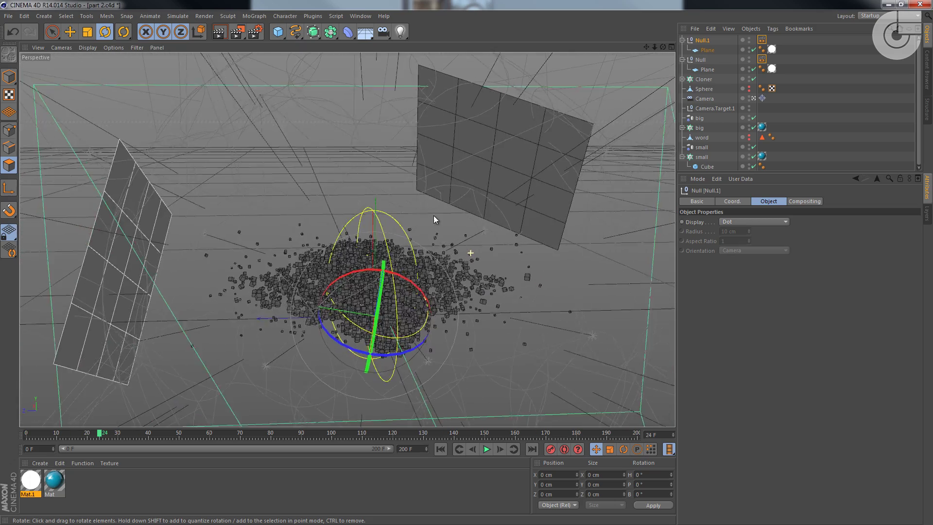
{"action": "middle_click", "coordinate": [427, 206]}
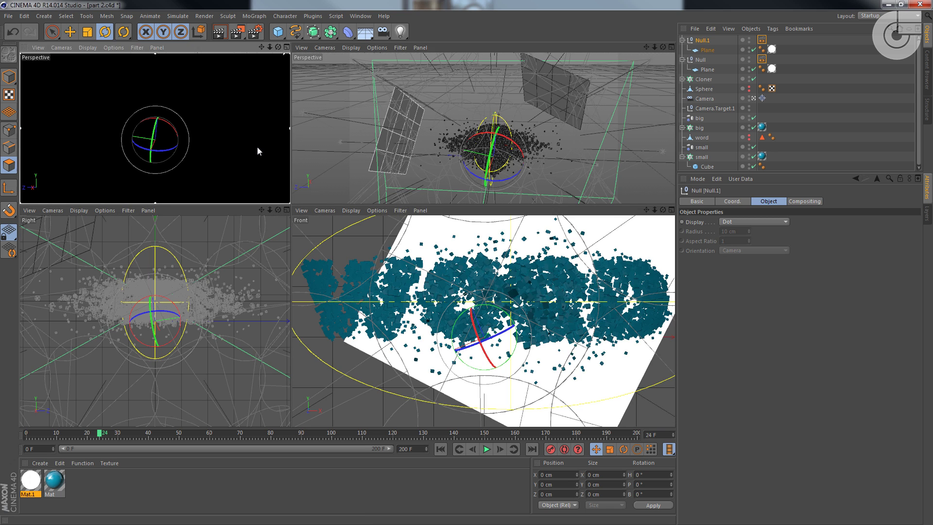
{"action": "middle_click", "coordinate": [258, 151]}
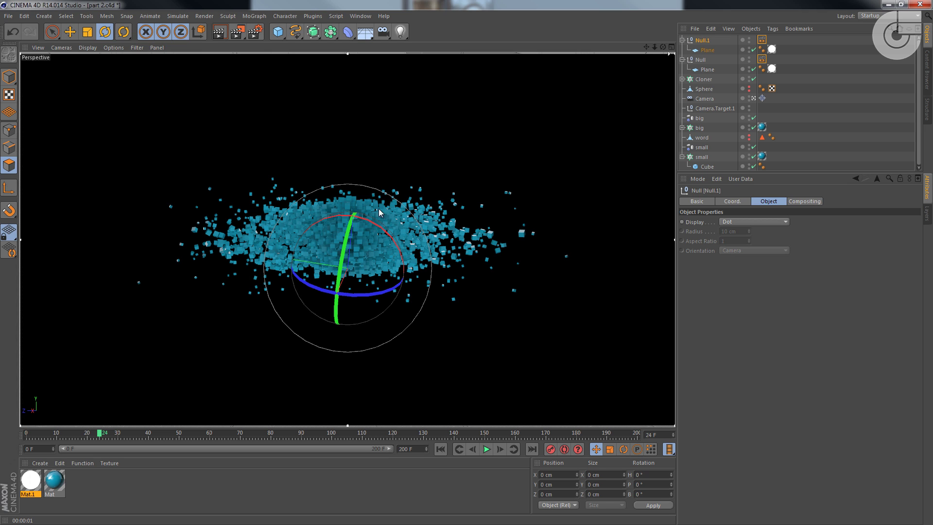
Rotate Null.1 twice around the cubes so its plane tilts diagonally, rendering the full-size camera view at frame 24 after each adjustment.
{"action": "middle_click", "coordinate": [262, 224]}
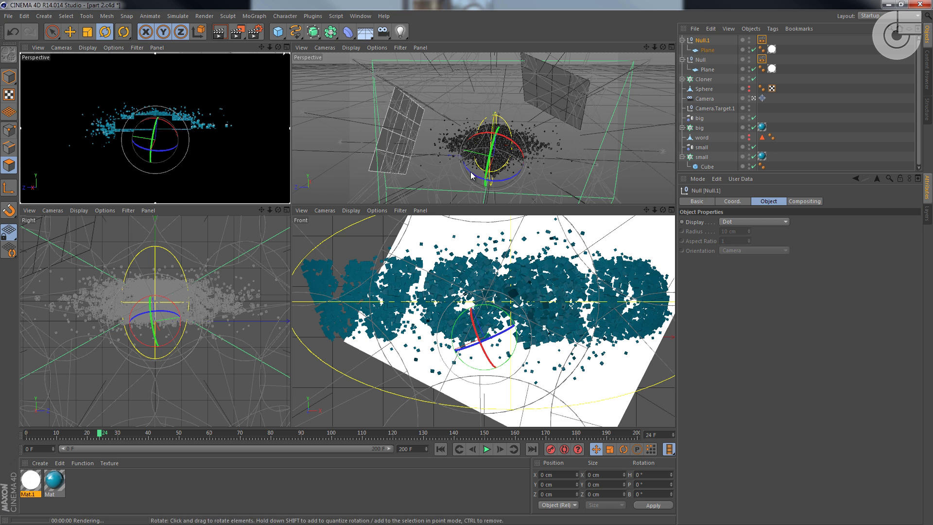
{"action": "left_click_drag", "start_coordinate": [475, 170], "coordinate": [491, 167]}
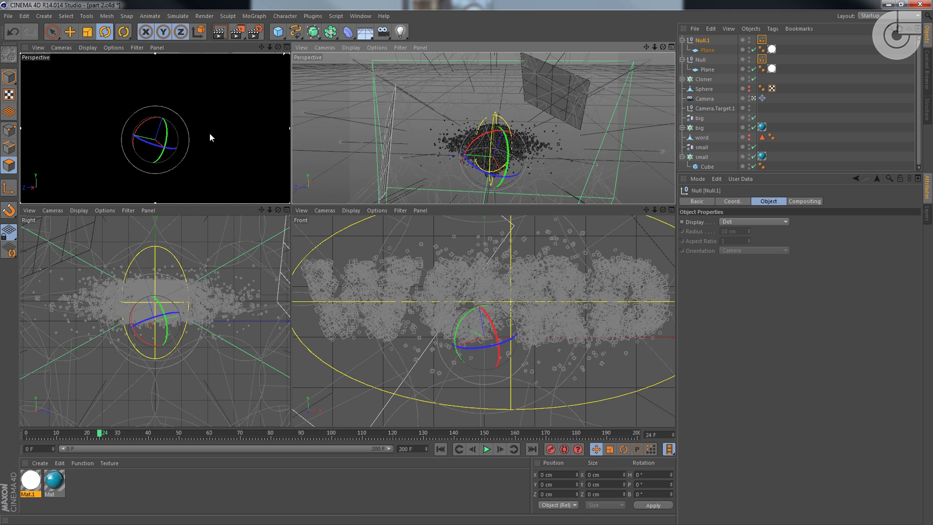
{"action": "key", "text": "ctrl+r"}
{"action": "middle_click", "coordinate": [209, 133]}
{"action": "key", "text": "ctrl+r"}
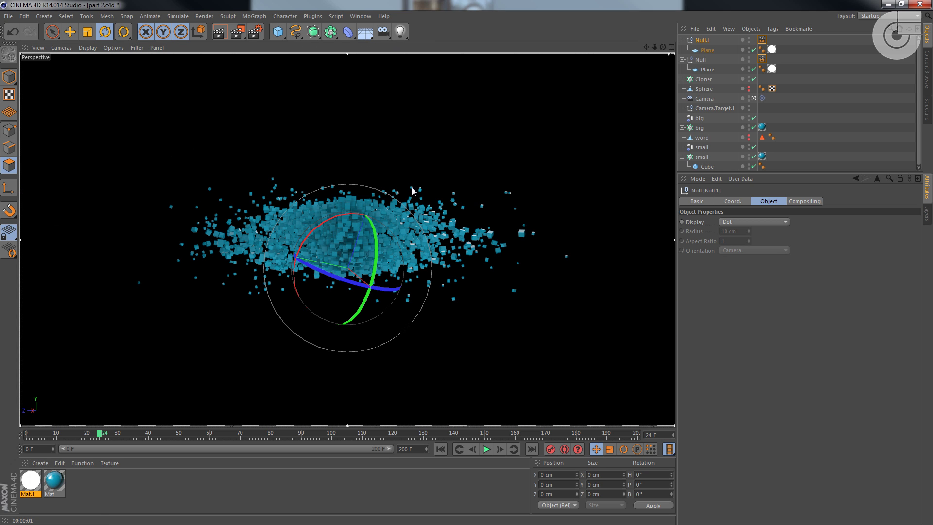
{"action": "middle_click", "coordinate": [425, 171]}
{"action": "left_click_drag", "start_coordinate": [477, 171], "coordinate": [459, 153]}
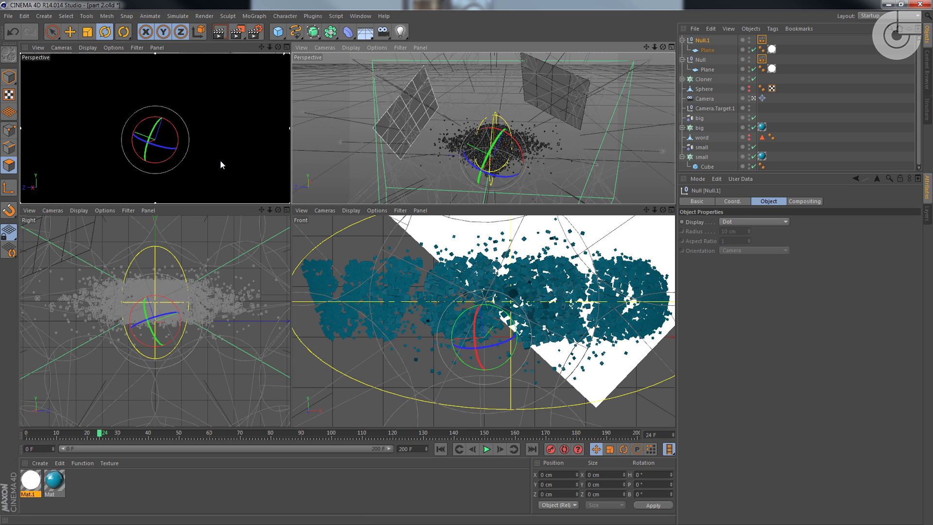
{"action": "middle_click", "coordinate": [247, 177]}
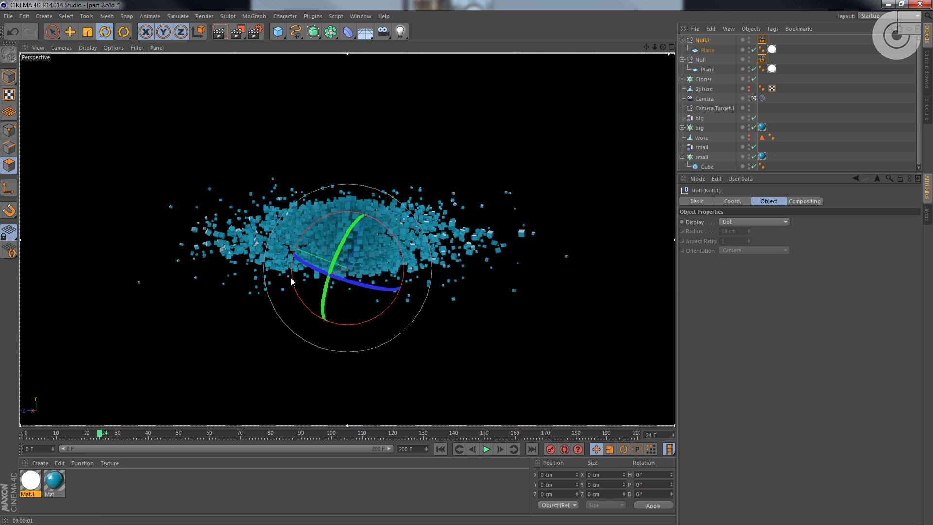
{"action": "middle_click", "coordinate": [276, 234]}
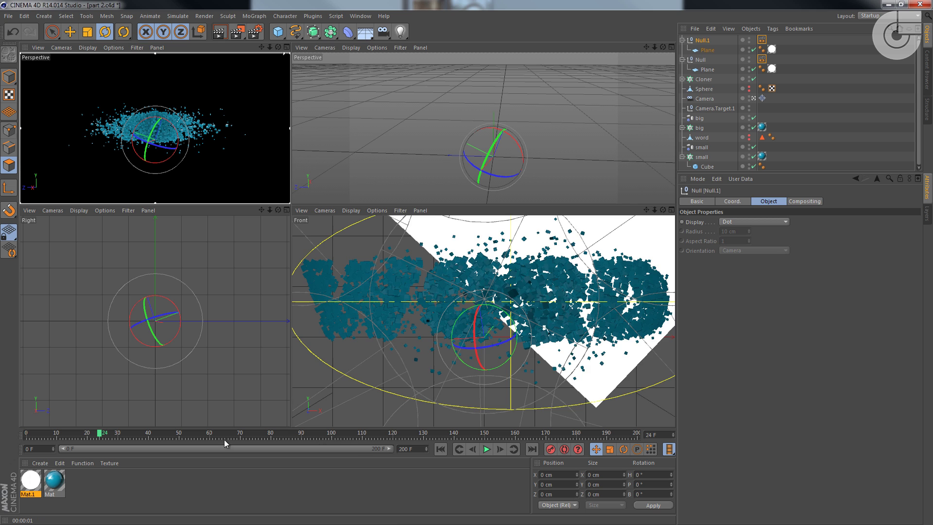
Check the word's reflections in the full-size camera render at frame 158 and at frame 130.
{"action": "left_click", "coordinate": [510, 432]}
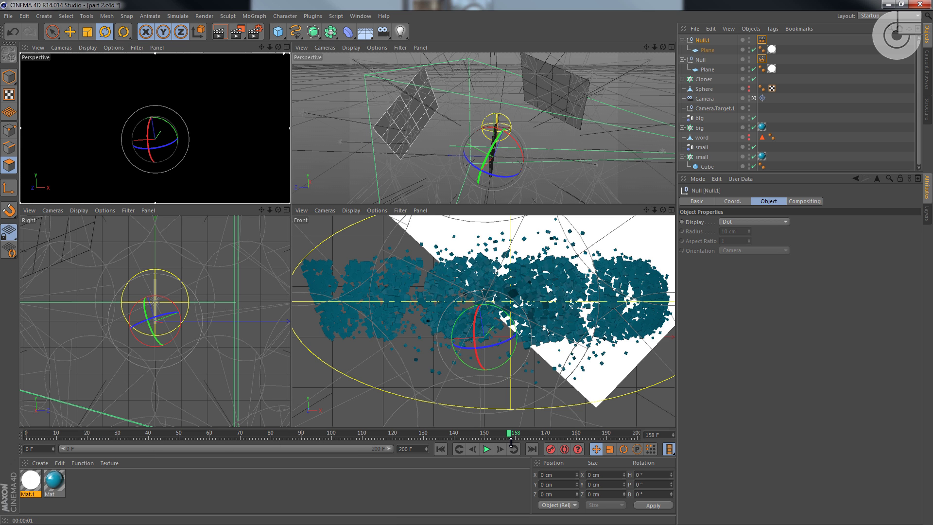
{"action": "middle_click", "coordinate": [221, 173]}
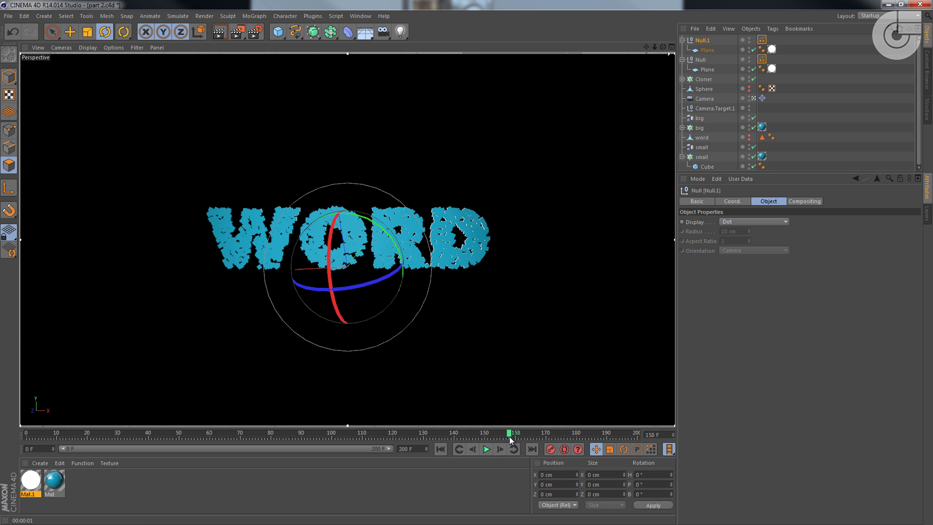
{"action": "left_click_drag", "start_coordinate": [510, 436], "coordinate": [423, 449]}
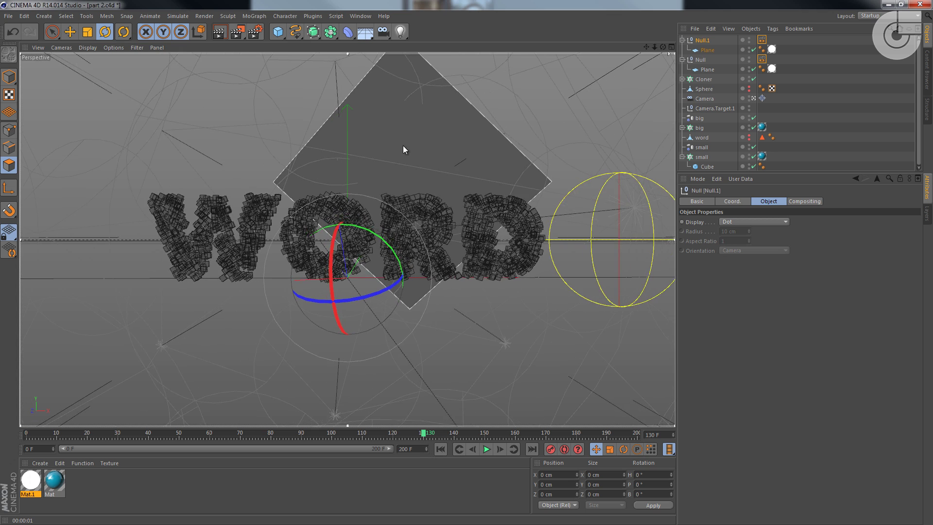
{"action": "key", "text": "ctrl+r"}
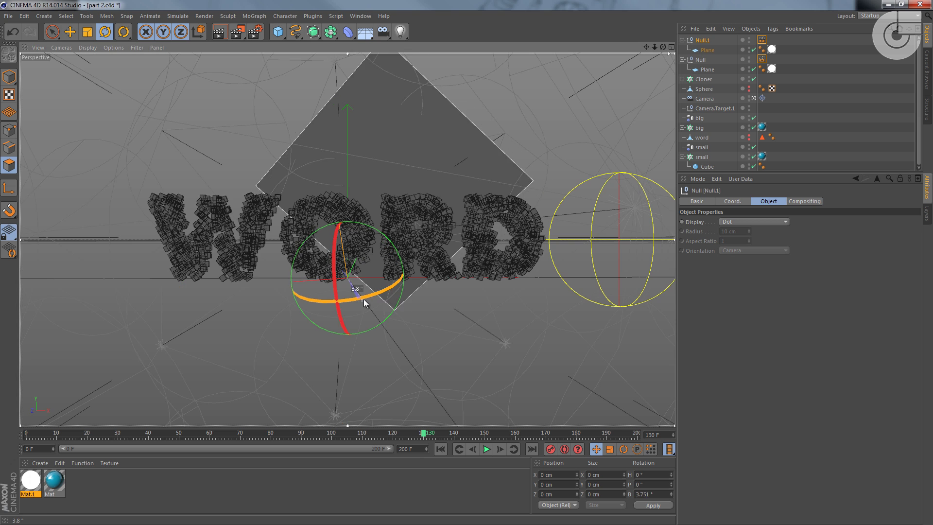
Rotate Null.1 at frame 130 so its plane stands nearly upright around the middle letters, re-rendering the camera view to check the reflections.
{"action": "key", "text": "ctrl+r"}
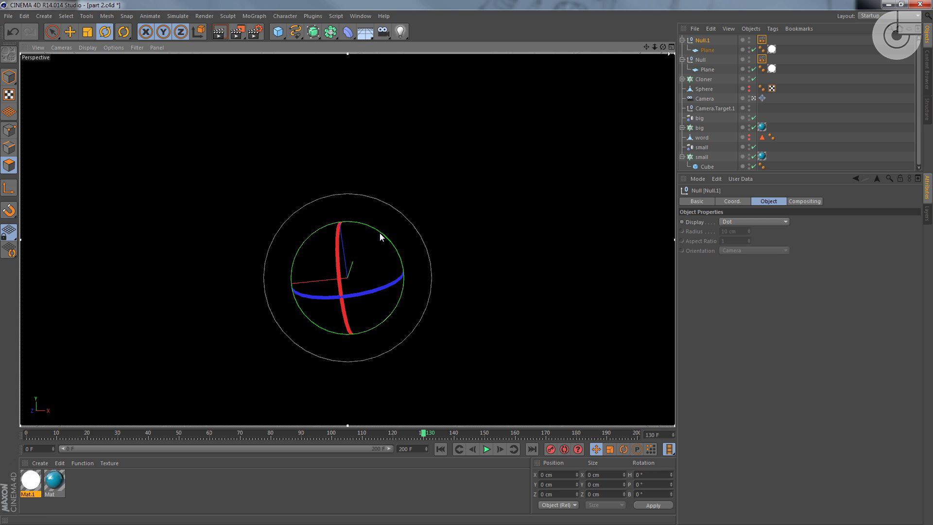
{"action": "left_click_drag", "start_coordinate": [380, 233], "coordinate": [405, 288]}
{"action": "key", "text": "ctrl+r"}
{"action": "mouse_move", "coordinate": [345, 256]}
{"action": "left_mouse_down"}
{"action": "mouse_move", "coordinate": [329, 243]}
{"action": "mouse_move", "coordinate": [347, 246]}
{"action": "left_mouse_up"}
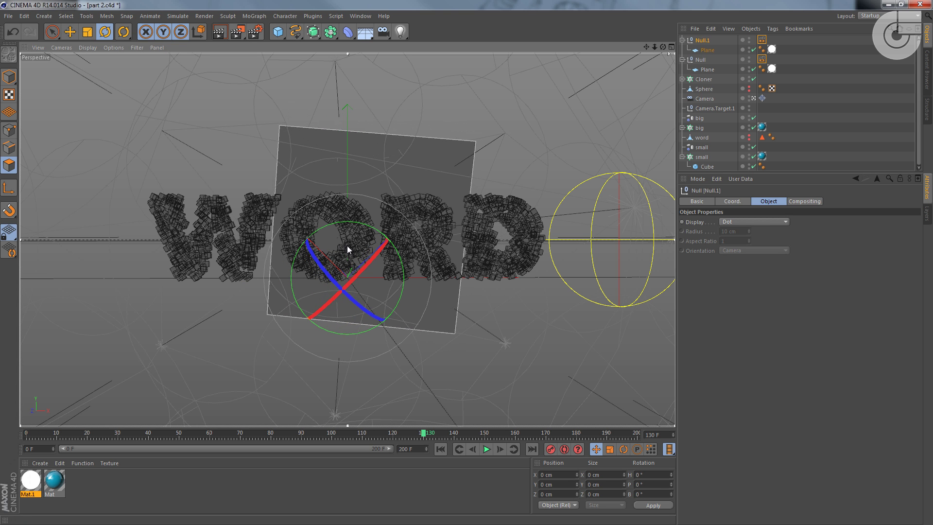
{"action": "key", "text": "ctrl+r"}
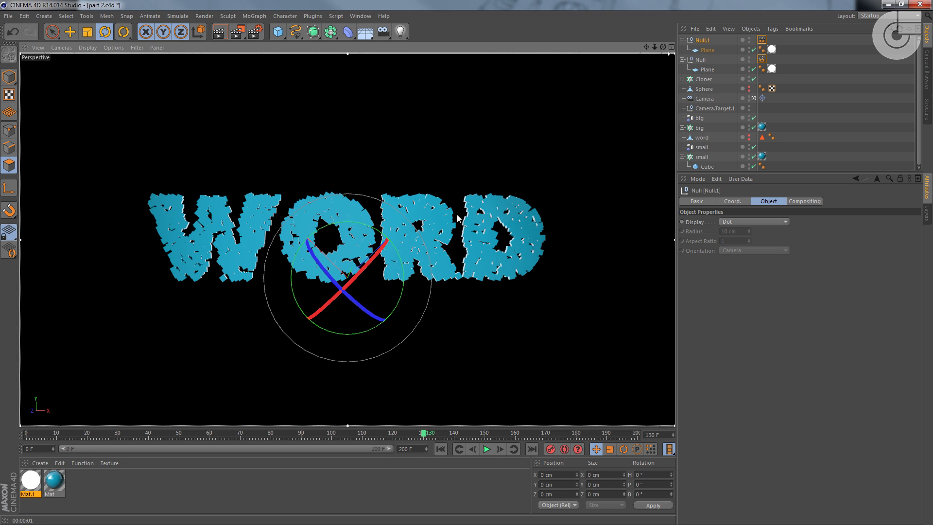
Render the camera view at frames 94, 84 and 75 to examine the plane reflections on the forming letters.
{"action": "left_click_drag", "start_coordinate": [424, 434], "coordinate": [313, 452]}
{"action": "key", "text": "ctrl+r"}
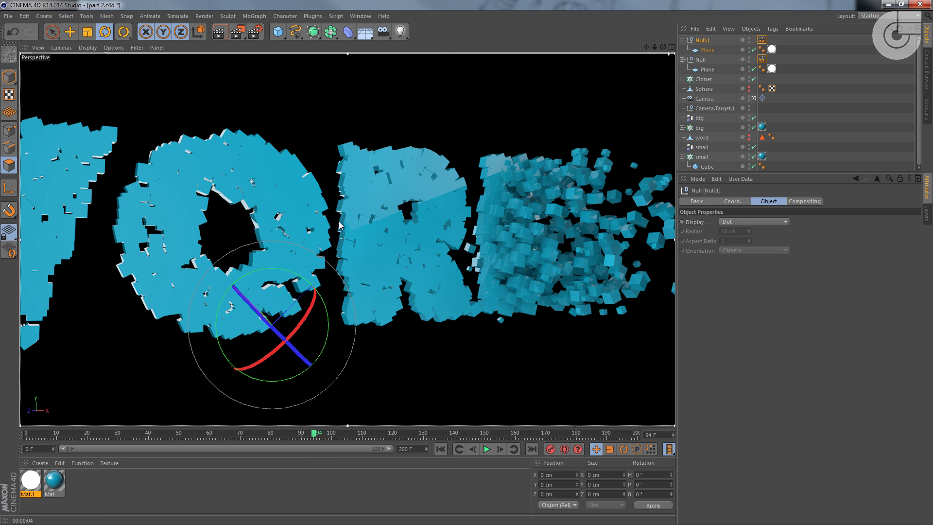
{"action": "mouse_move", "coordinate": [309, 440]}
{"action": "left_mouse_down"}
{"action": "mouse_move", "coordinate": [272, 446]}
{"action": "mouse_move", "coordinate": [290, 440]}
{"action": "left_mouse_up"}
{"action": "key", "text": "ctrl+r"}
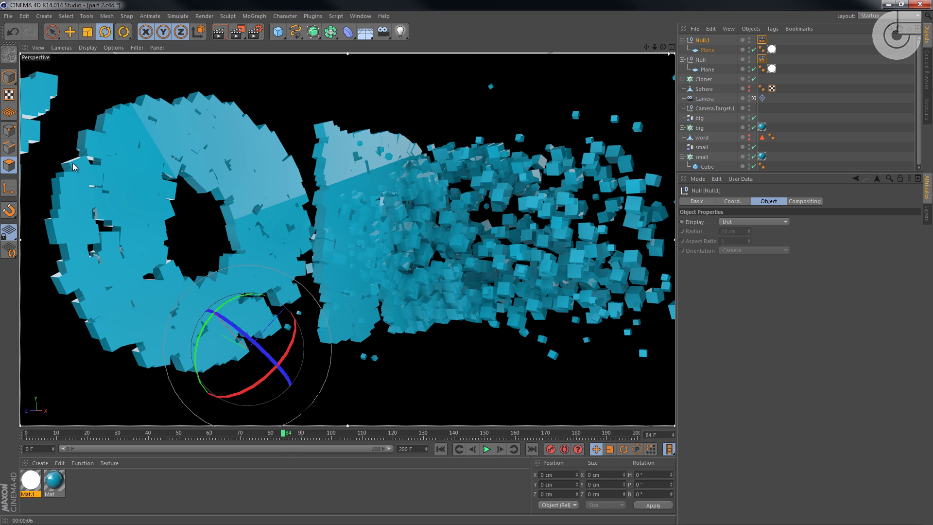
{"action": "left_click_drag", "start_coordinate": [285, 434], "coordinate": [255, 450]}
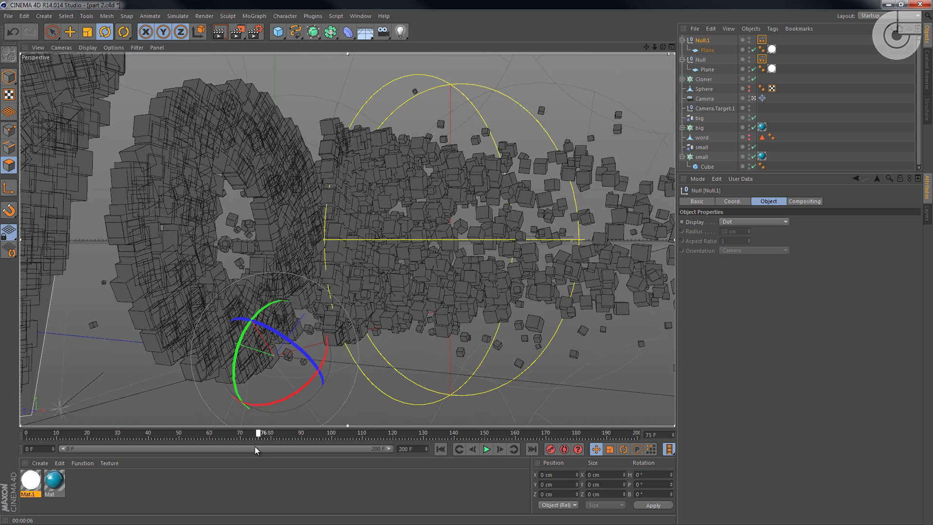
{"action": "key", "text": "ctrl+r"}
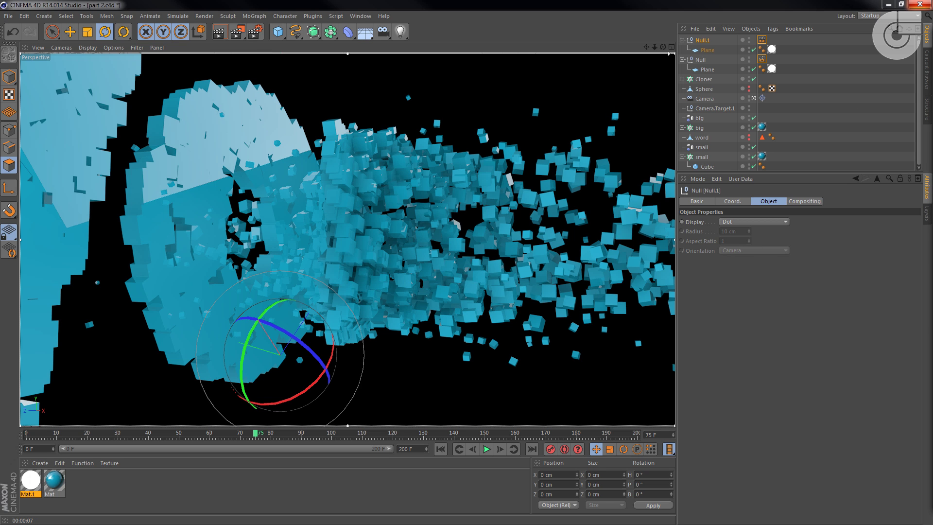
Add the Ambient Occlusion effect to the render settings.
{"action": "key", "text": "ctrl+b"}
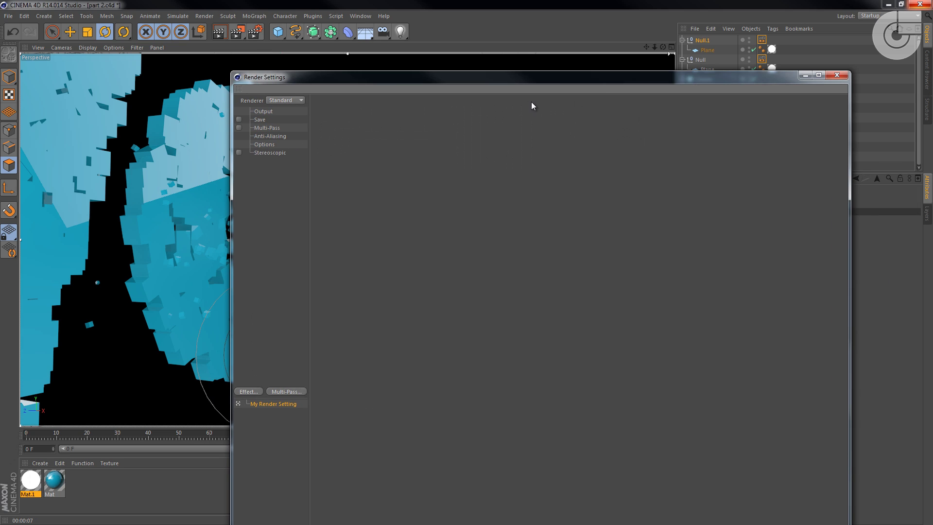
{"action": "left_click", "coordinate": [837, 74]}
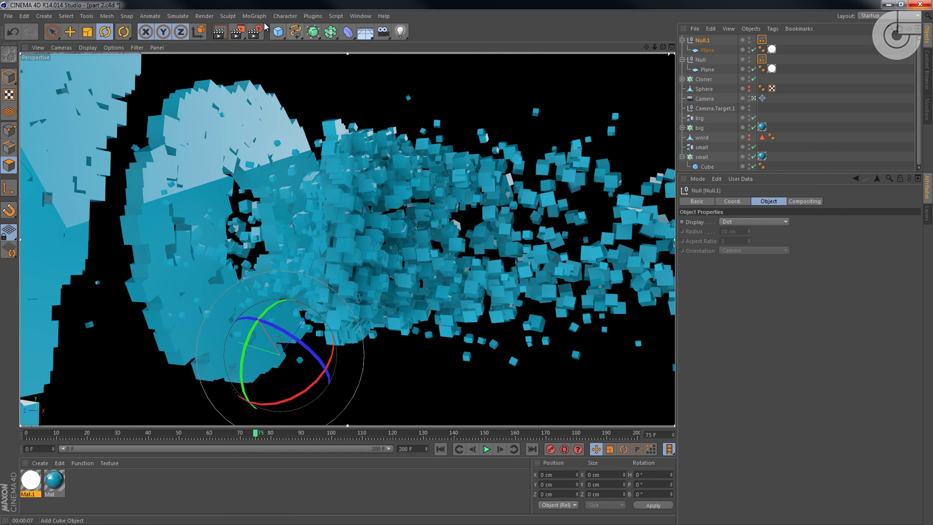
{"action": "left_click", "coordinate": [255, 34]}
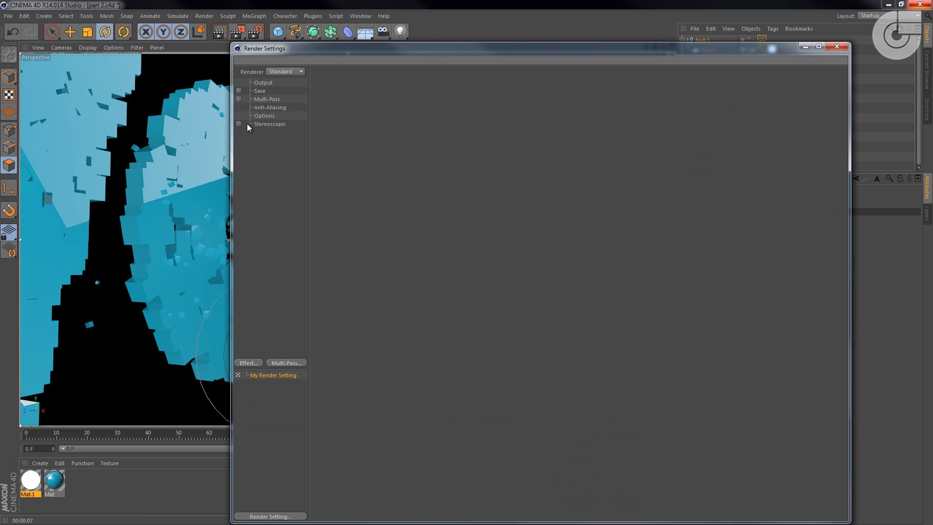
{"action": "left_click", "coordinate": [251, 362]}
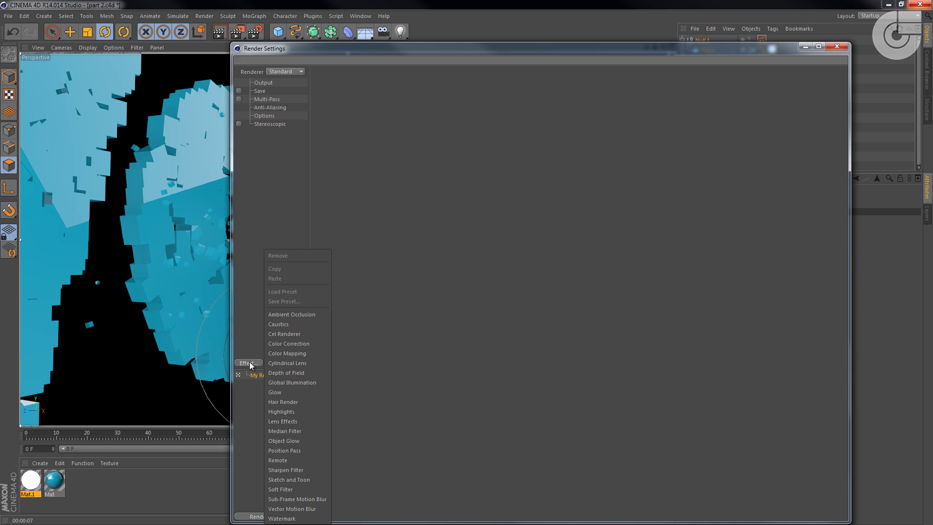
{"action": "left_click", "coordinate": [288, 316]}
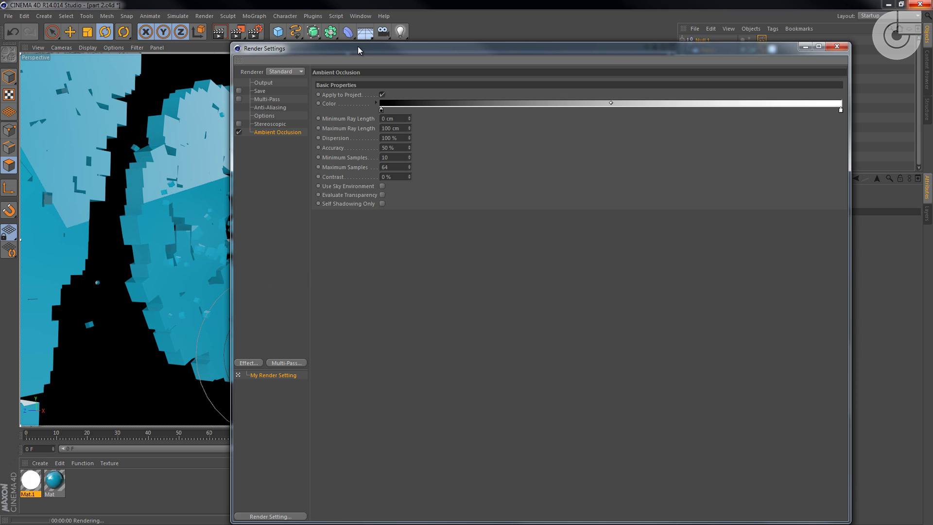
{"action": "left_click_drag", "start_coordinate": [358, 46], "coordinate": [408, 70]}
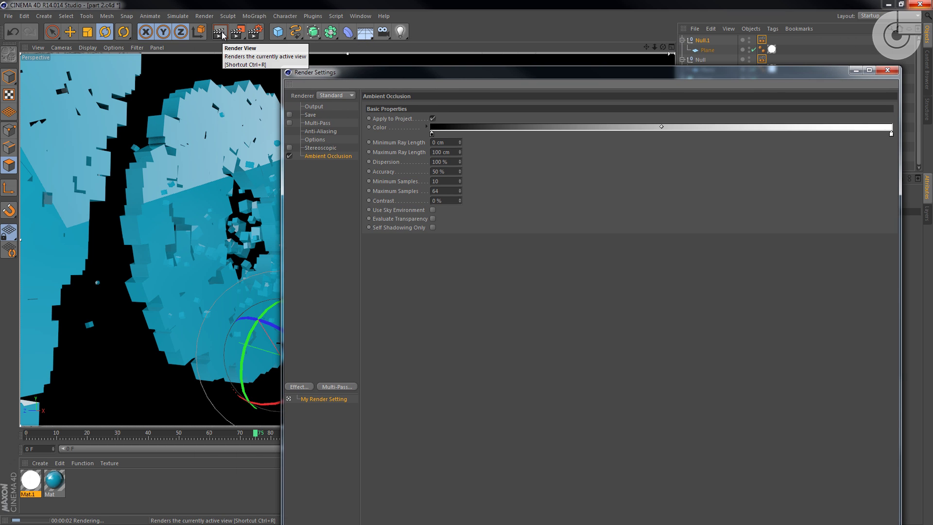
Render the active camera view at frame 75 with ambient occlusion and examine the shading between the cubes.
{"action": "left_click", "coordinate": [223, 35]}
{"action": "left_click_drag", "start_coordinate": [334, 73], "coordinate": [551, 300]}
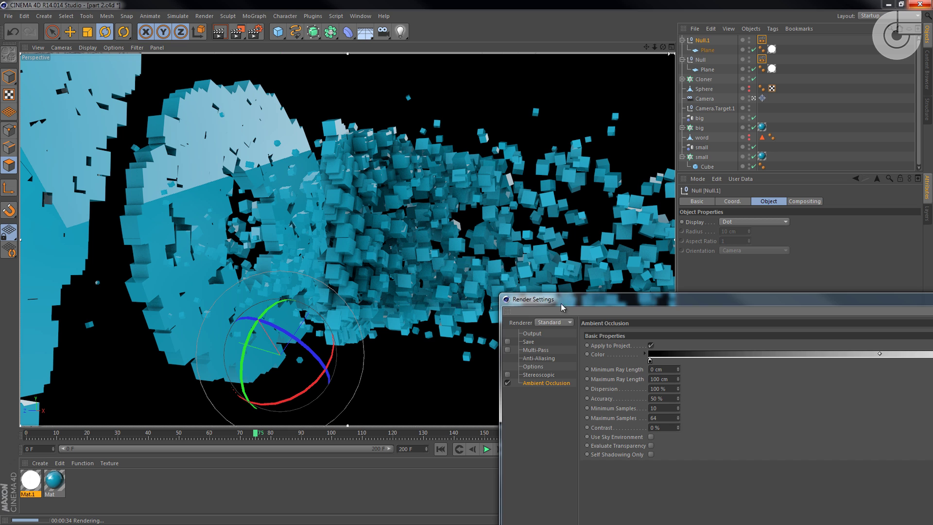
{"action": "left_click_drag", "start_coordinate": [560, 301], "coordinate": [507, 262]}
Set the render output's frame range to Current Frame.
{"action": "left_click_drag", "start_coordinate": [238, 33], "coordinate": [284, 162]}
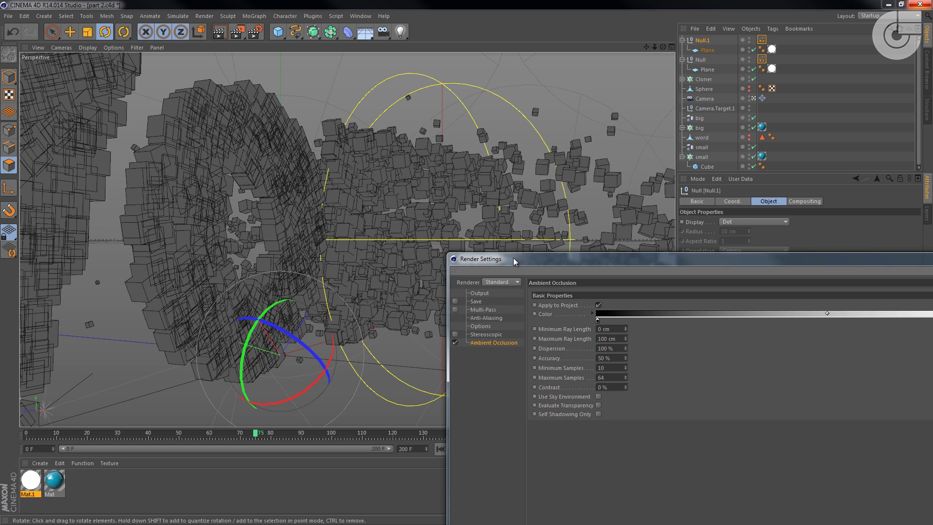
{"action": "left_click_drag", "start_coordinate": [514, 258], "coordinate": [404, 152]}
{"action": "left_click", "coordinate": [381, 208]}
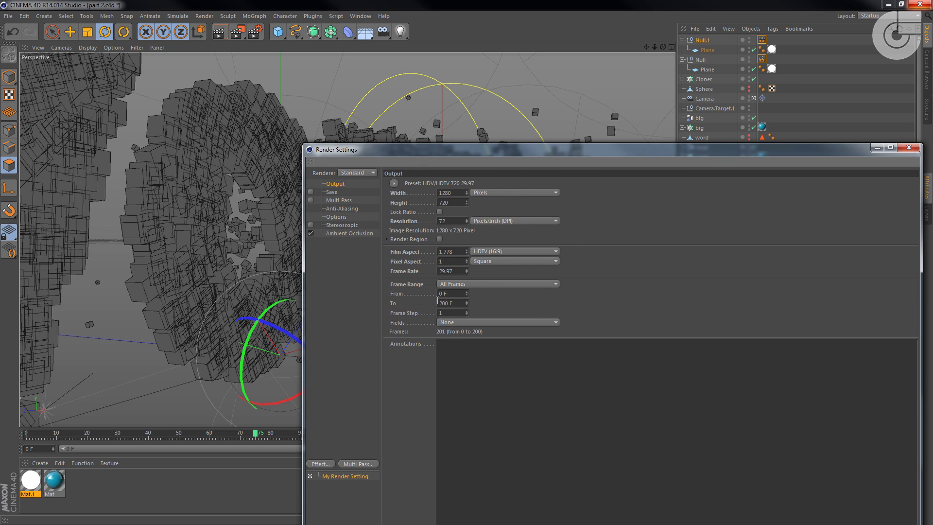
{"action": "left_click", "coordinate": [471, 282]}
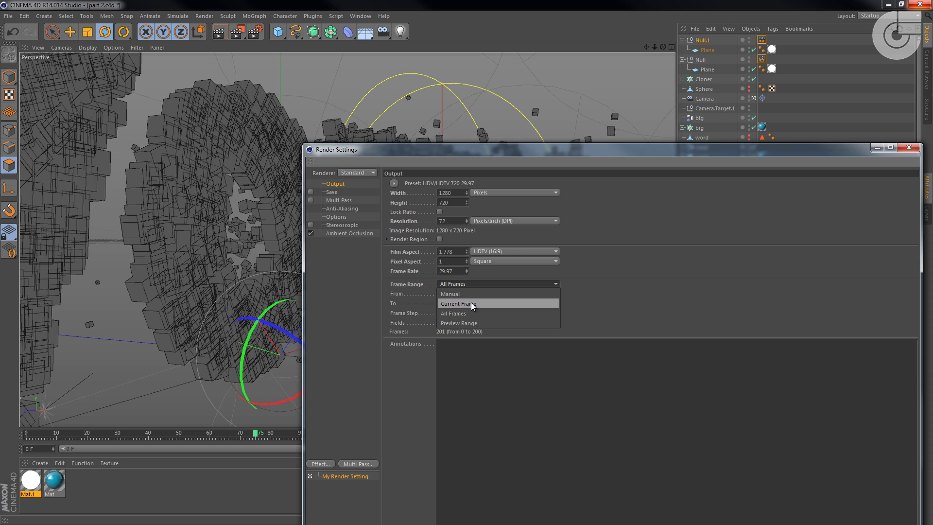
{"action": "left_click", "coordinate": [471, 302]}
{"action": "left_click_drag", "start_coordinate": [371, 150], "coordinate": [410, 134]}
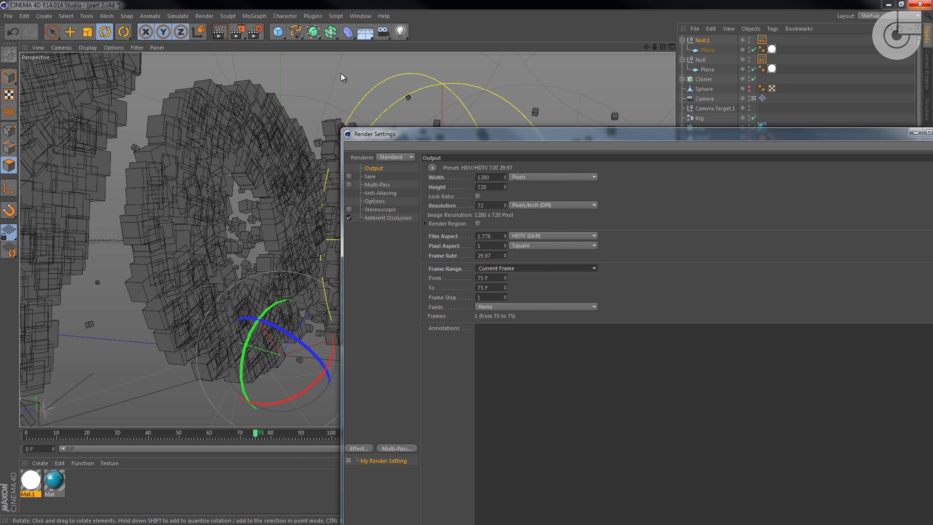
Disable Ambient Occlusion and render frame 75 to the Picture Viewer.
{"action": "left_click", "coordinate": [349, 217]}
{"action": "left_click", "coordinate": [237, 32]}
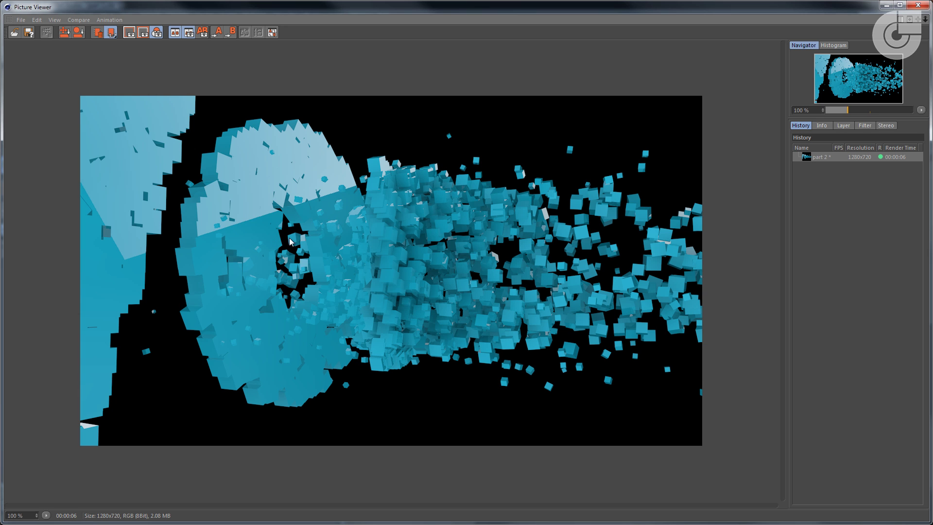
{"action": "left_click_drag", "start_coordinate": [430, 9], "coordinate": [446, 196]}
Enable Ambient Occlusion again and render frame 75 to the Picture Viewer as a second image.
{"action": "left_click_drag", "start_coordinate": [456, 138], "coordinate": [360, 63]}
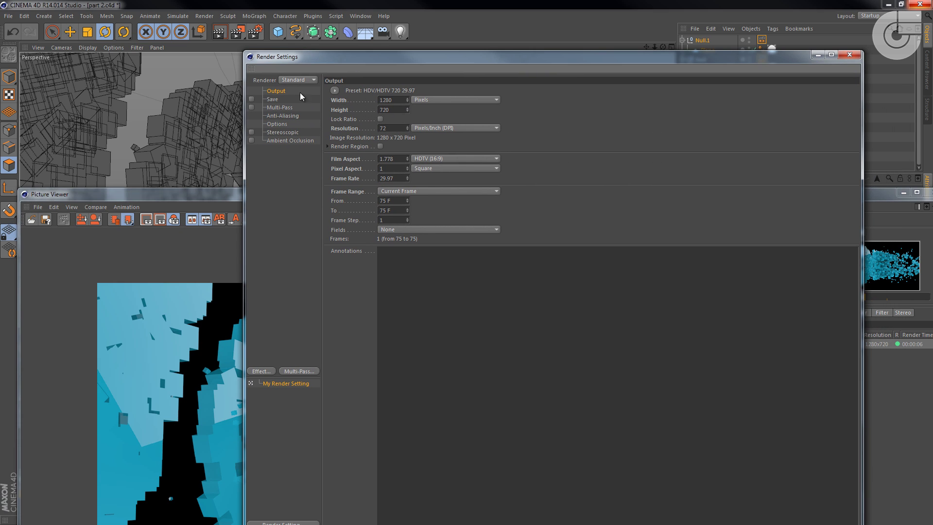
{"action": "left_click", "coordinate": [251, 140]}
{"action": "left_click_drag", "start_coordinate": [208, 67], "coordinate": [179, 60]}
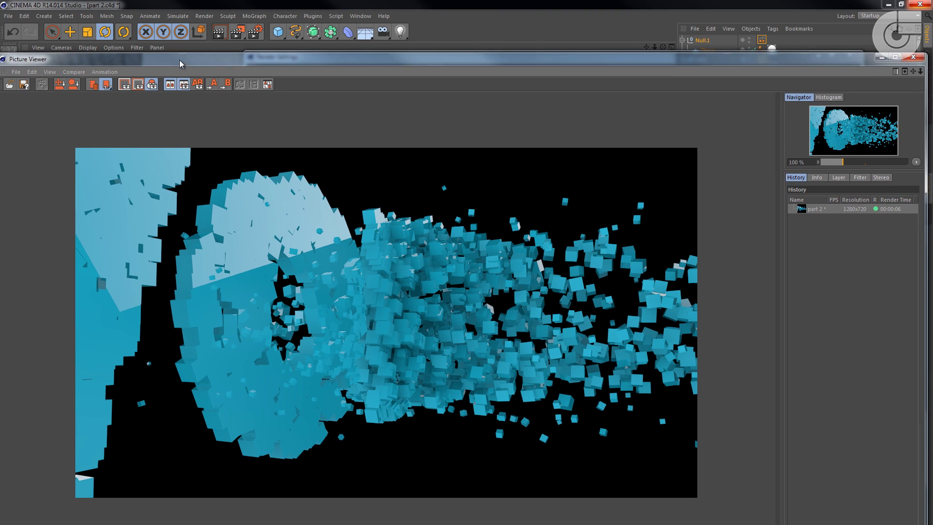
{"action": "left_click", "coordinate": [242, 32]}
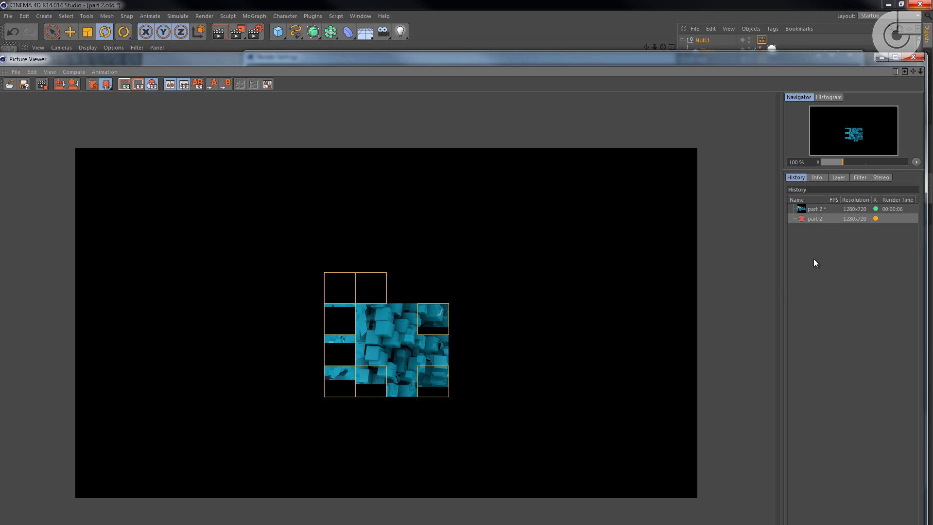
Assign the render without ambient occlusion as A and the one with it as B, and compare their shading with the dividing line.
{"action": "left_click", "coordinate": [816, 211]}
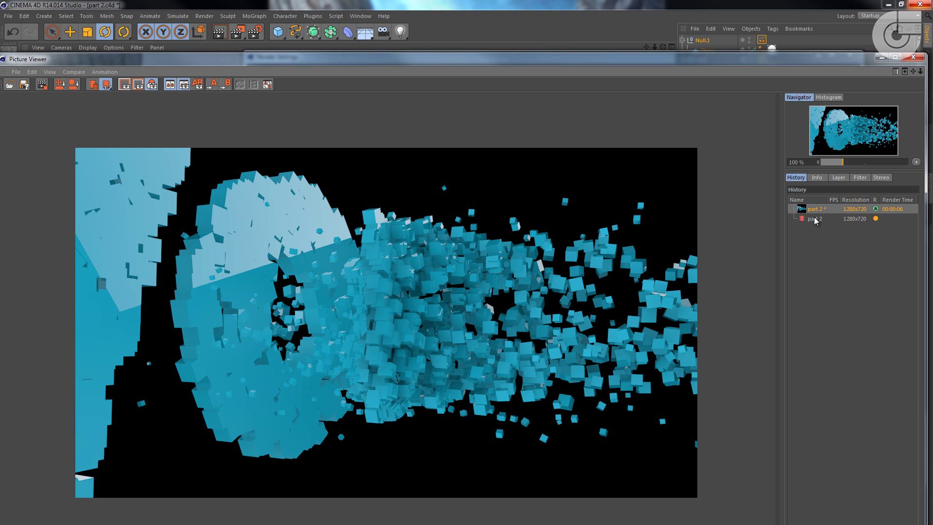
{"action": "left_click", "coordinate": [815, 218]}
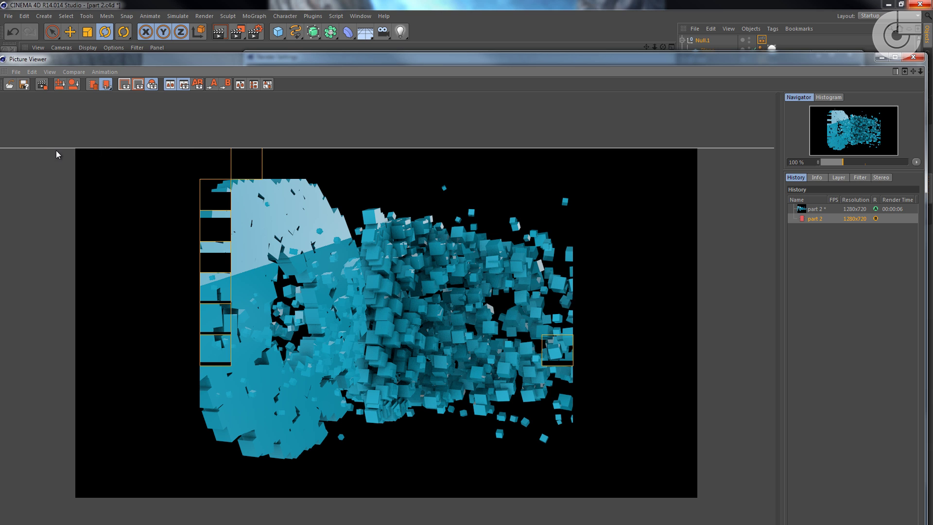
{"action": "left_click_drag", "start_coordinate": [55, 147], "coordinate": [432, 147]}
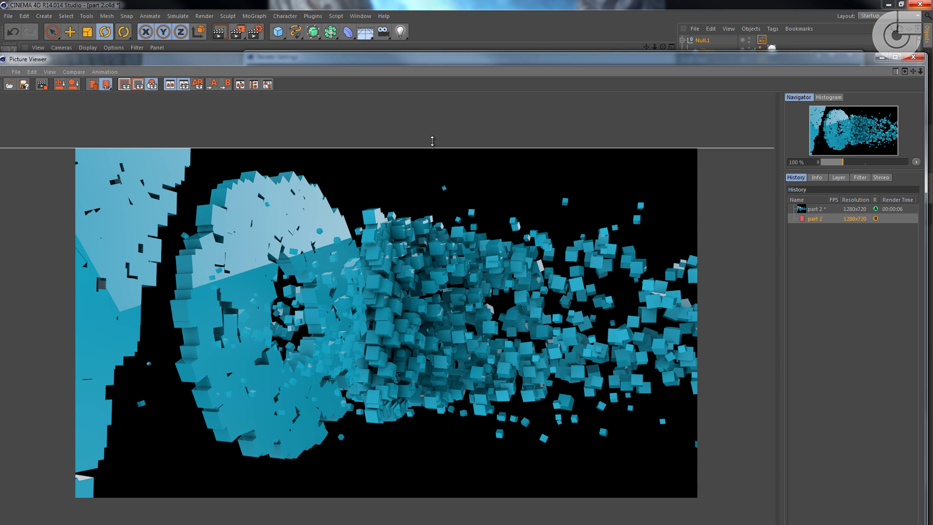
Close the Picture Viewer, show the Ambient Occlusion render settings, and shrink their window so the viewport and timeline are uncovered.
{"action": "left_click_drag", "start_coordinate": [479, 59], "coordinate": [534, 145]}
{"action": "left_click_drag", "start_coordinate": [867, 147], "coordinate": [762, 151]}
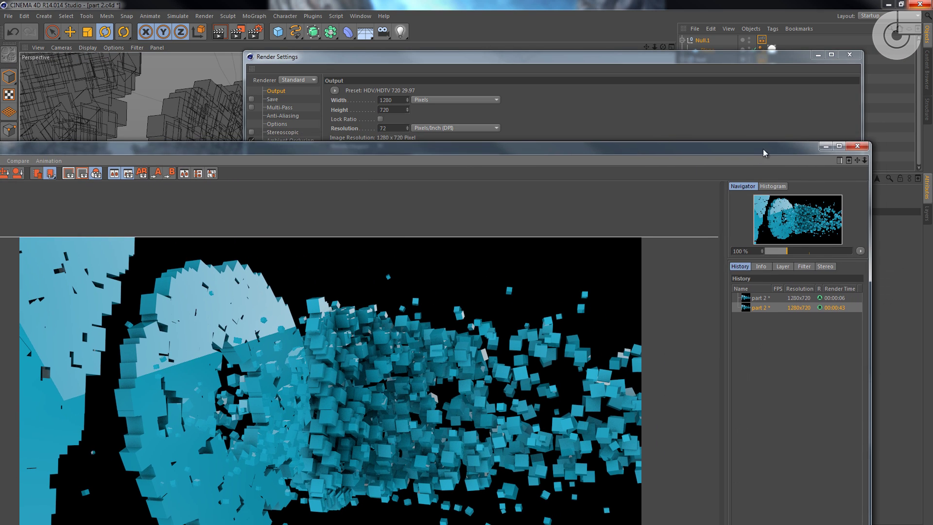
{"action": "left_click", "coordinate": [860, 145]}
{"action": "left_click", "coordinate": [287, 140]}
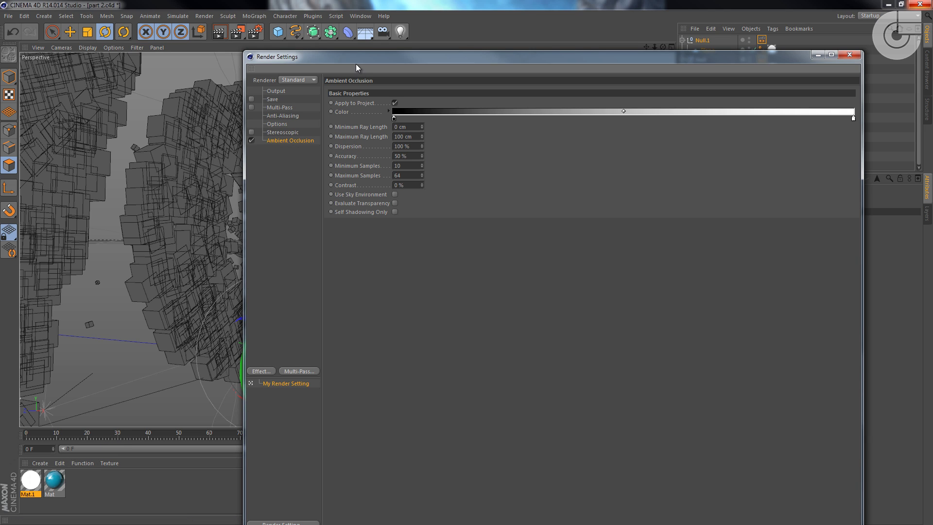
{"action": "left_click_drag", "start_coordinate": [675, 60], "coordinate": [631, 14]}
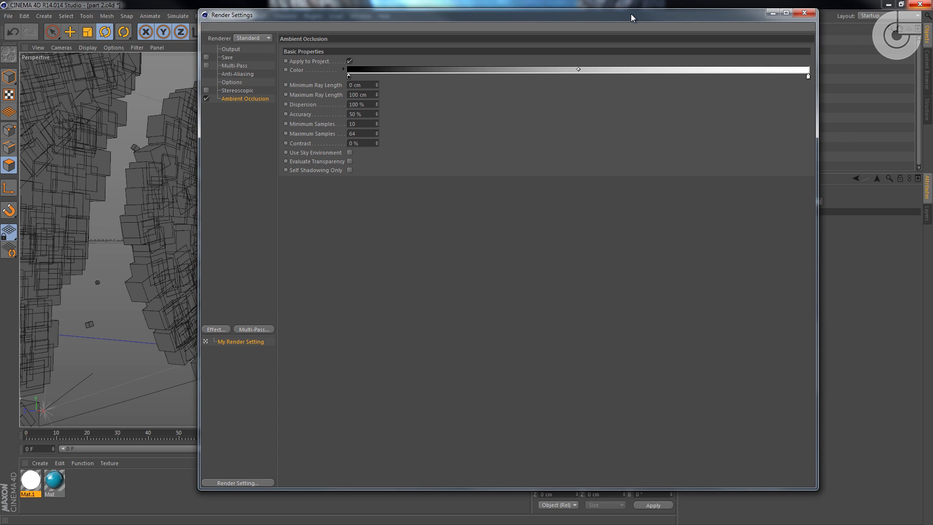
{"action": "left_click_drag", "start_coordinate": [815, 491], "coordinate": [516, 238]}
{"action": "left_click_drag", "start_coordinate": [393, 27], "coordinate": [510, 64]}
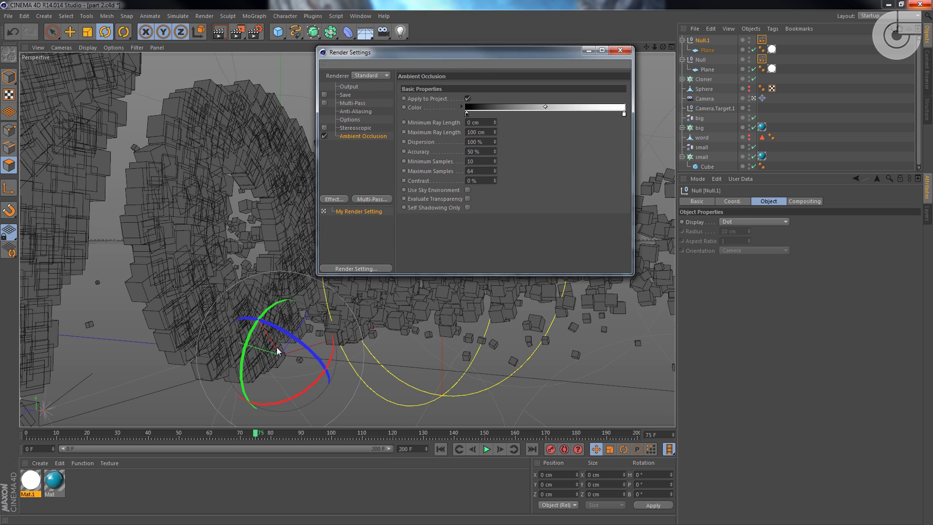
Go to frame 24, render it to the Picture Viewer with ambient occlusion, and close the viewer.
{"action": "left_click_drag", "start_coordinate": [255, 434], "coordinate": [100, 440]}
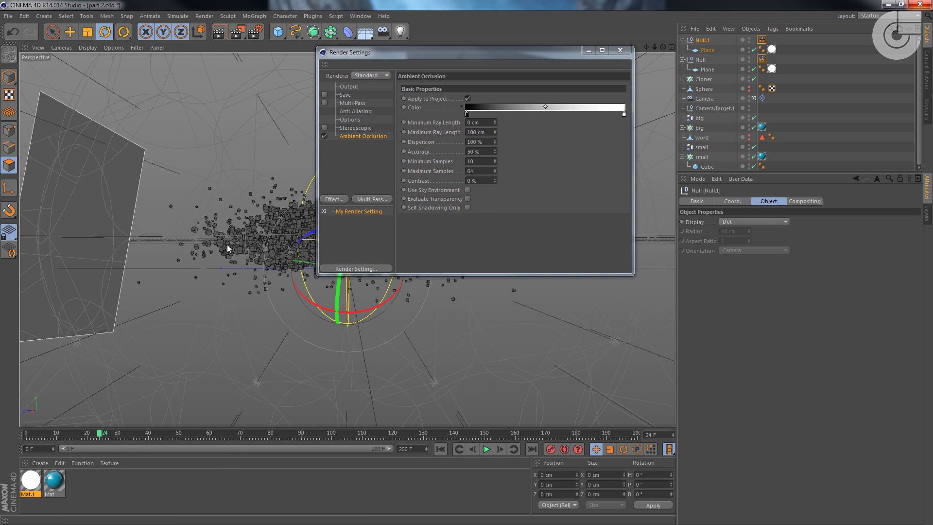
{"action": "left_click_drag", "start_coordinate": [436, 56], "coordinate": [664, 245]}
{"action": "left_click", "coordinate": [239, 33]}
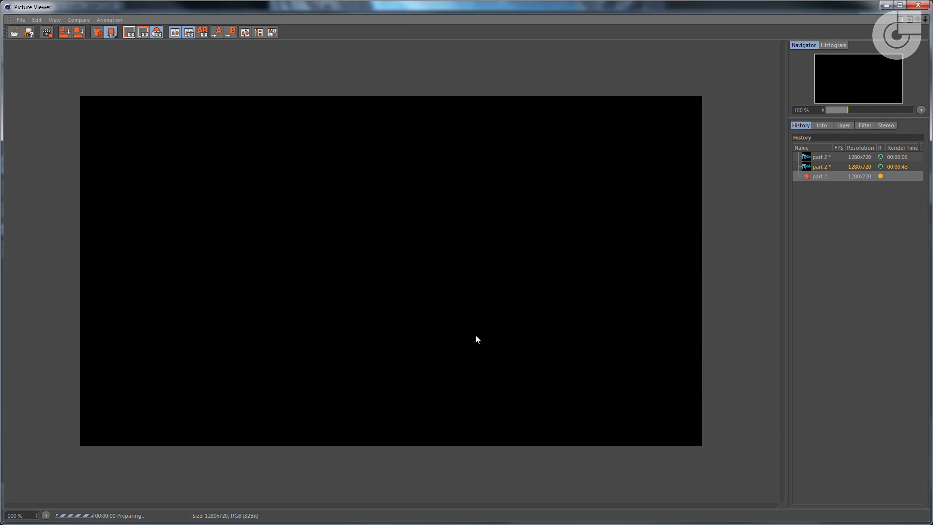
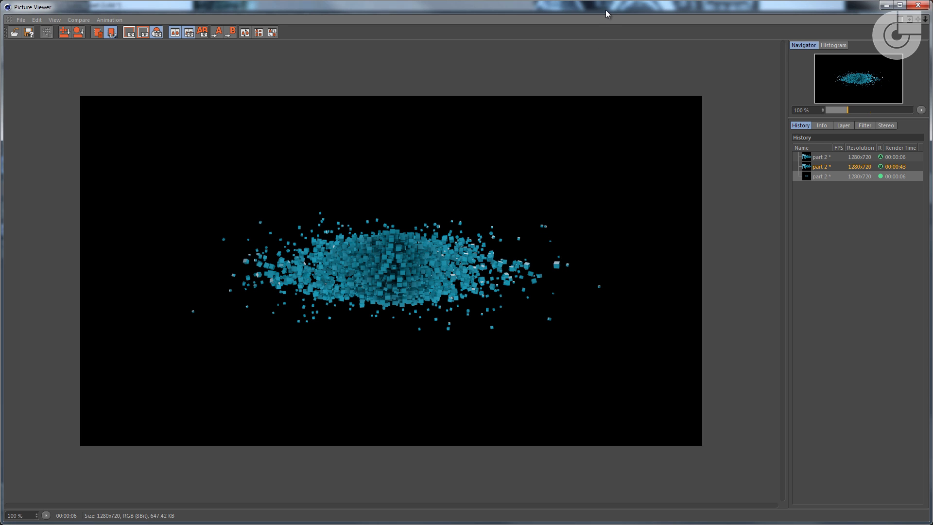
{"action": "left_click_drag", "start_coordinate": [606, 9], "coordinate": [553, 63]}
{"action": "left_click", "coordinate": [893, 56]}
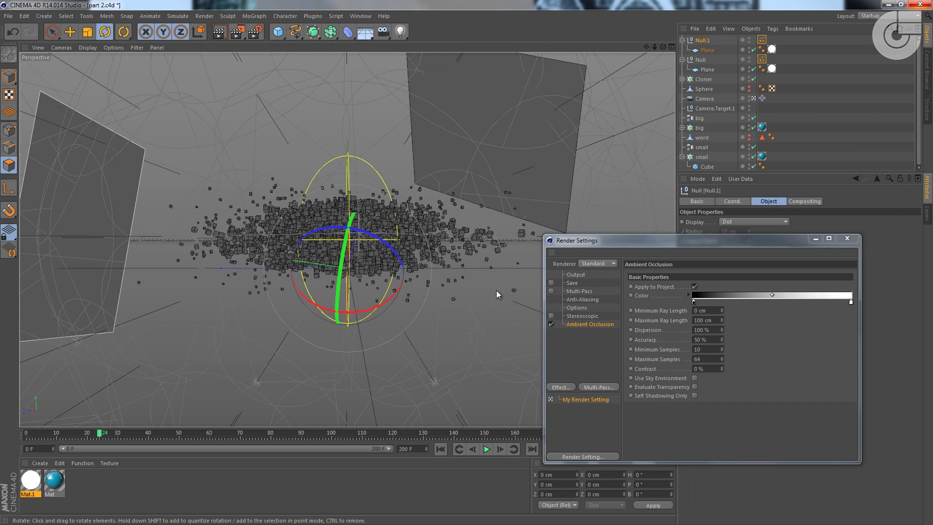
Set the Ambient Occlusion maximum ray length to 200 cm.
{"action": "left_click", "coordinate": [605, 324]}
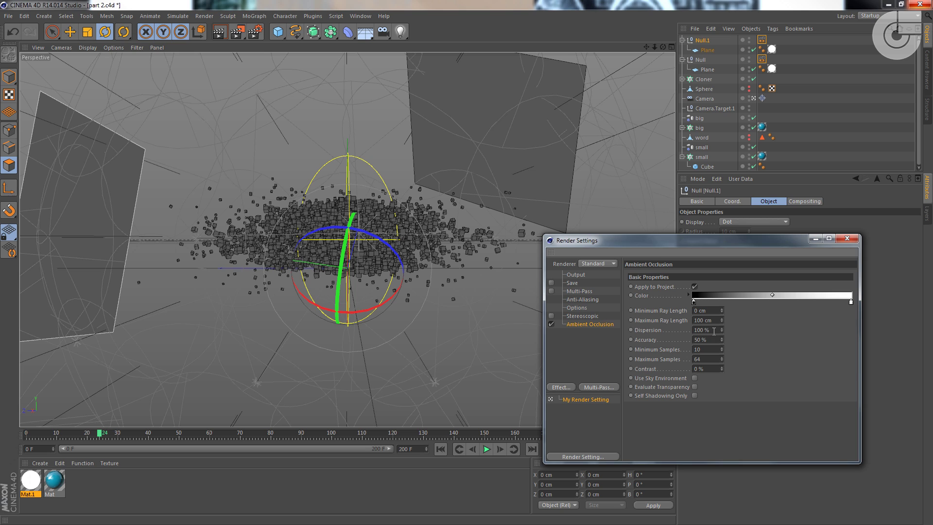
{"action": "left_click_drag", "start_coordinate": [661, 240], "coordinate": [642, 208]}
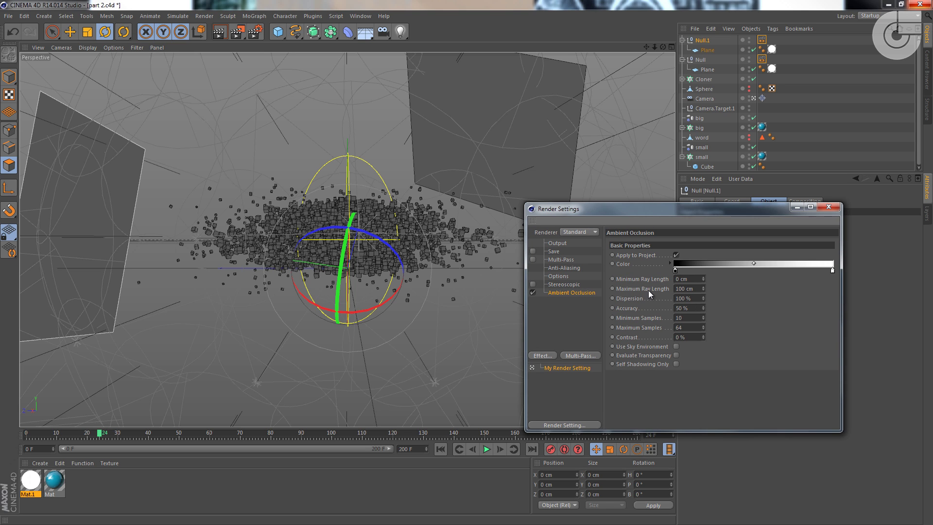
{"action": "double_click", "coordinate": [699, 289]}
{"action": "type", "text": "2"}
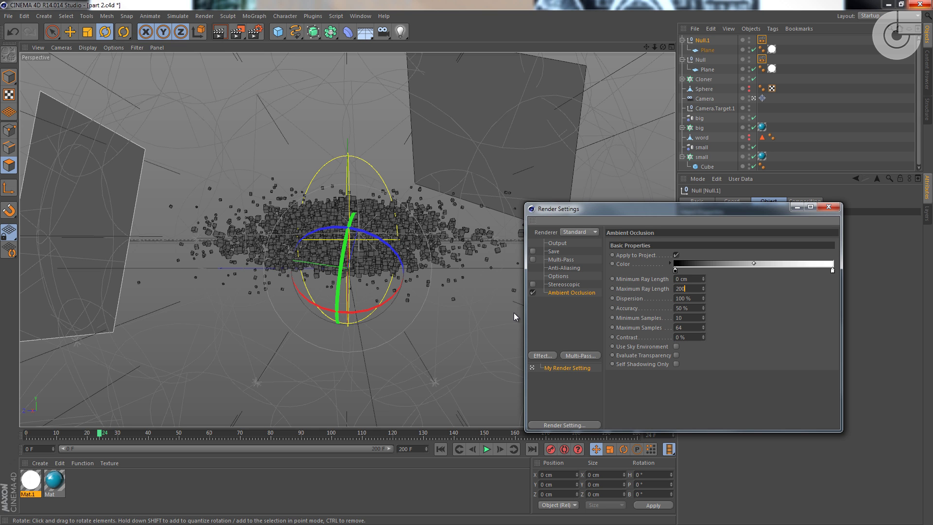
{"action": "type", "text": "00"}
{"action": "key", "text": "Return"}
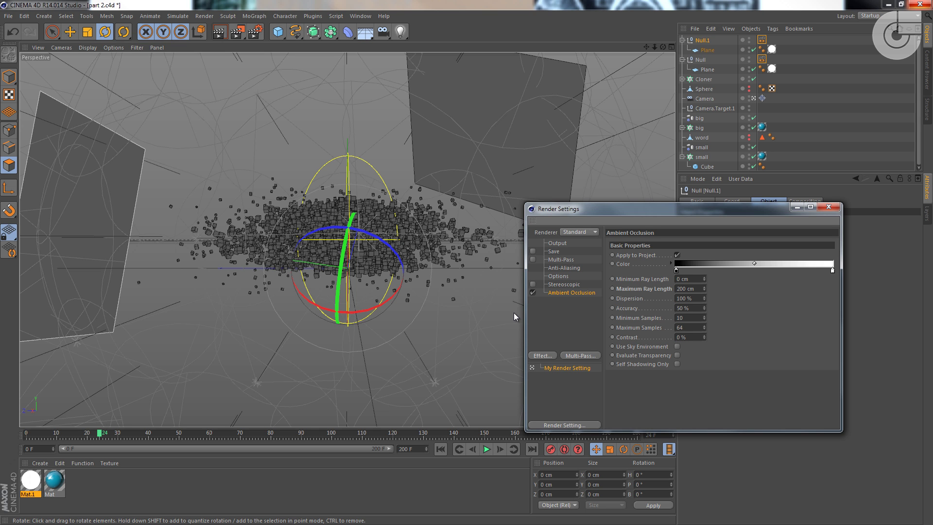
Render frame 24 again and compare it with its previous render as A and B using the dividing line.
{"action": "left_click", "coordinate": [237, 32]}
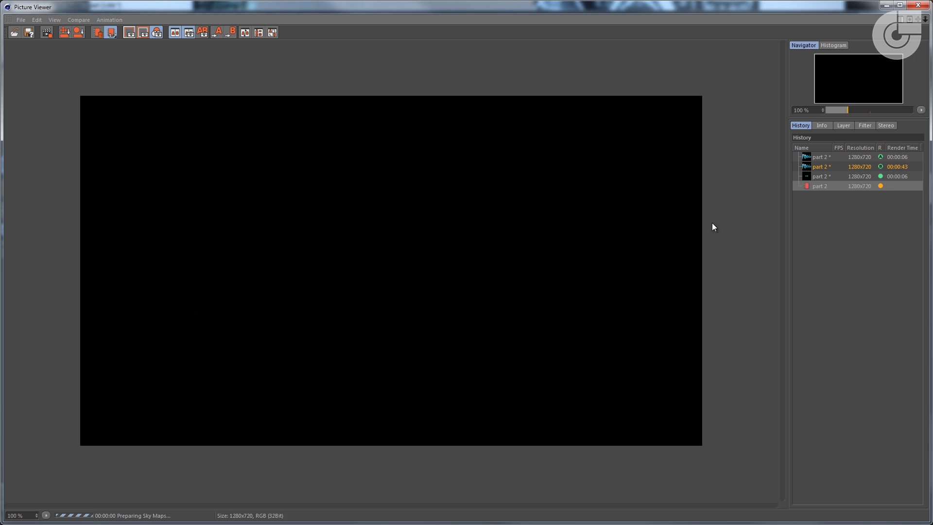
{"action": "left_click", "coordinate": [817, 176]}
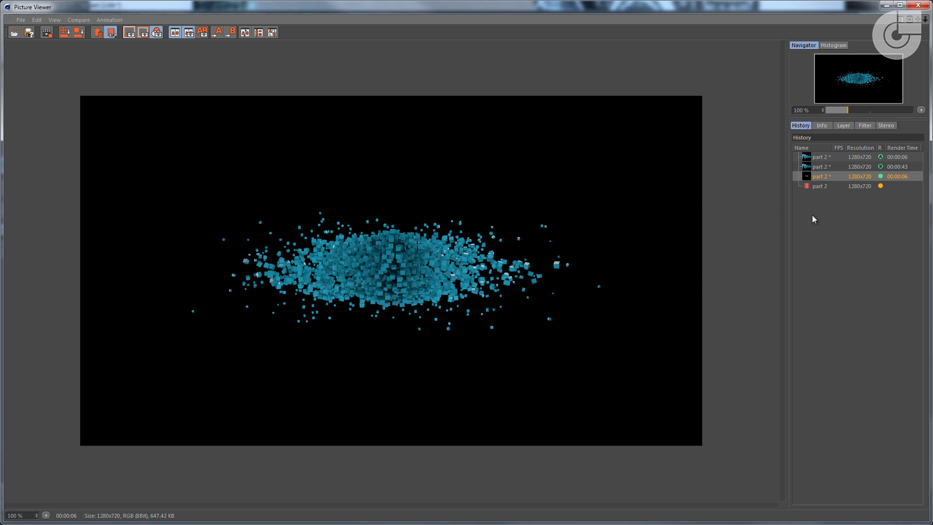
{"action": "left_click", "coordinate": [822, 187]}
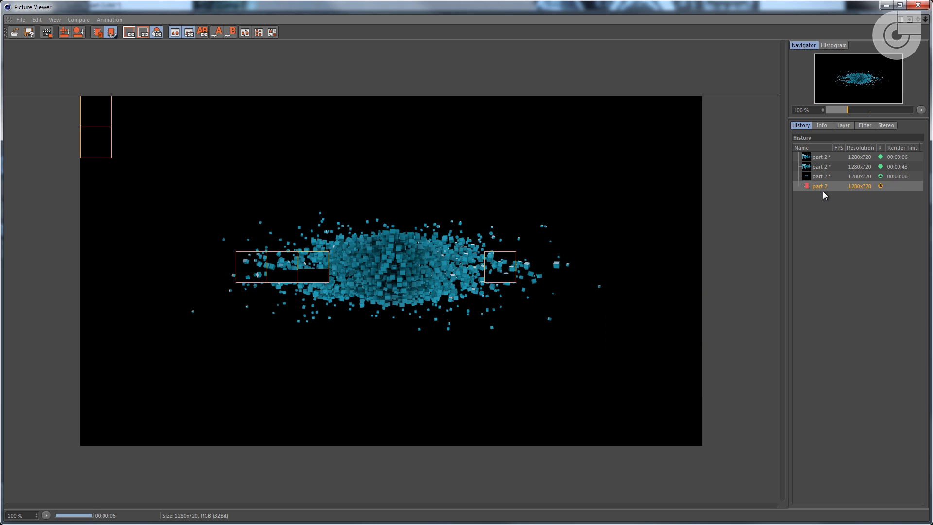
{"action": "left_click_drag", "start_coordinate": [616, 96], "coordinate": [614, 473]}
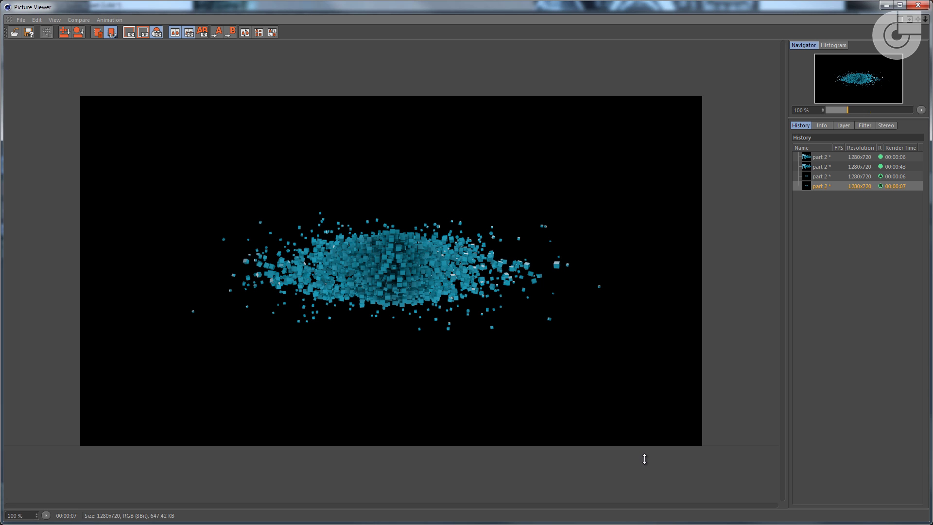
{"action": "left_click_drag", "start_coordinate": [645, 459], "coordinate": [669, 176]}
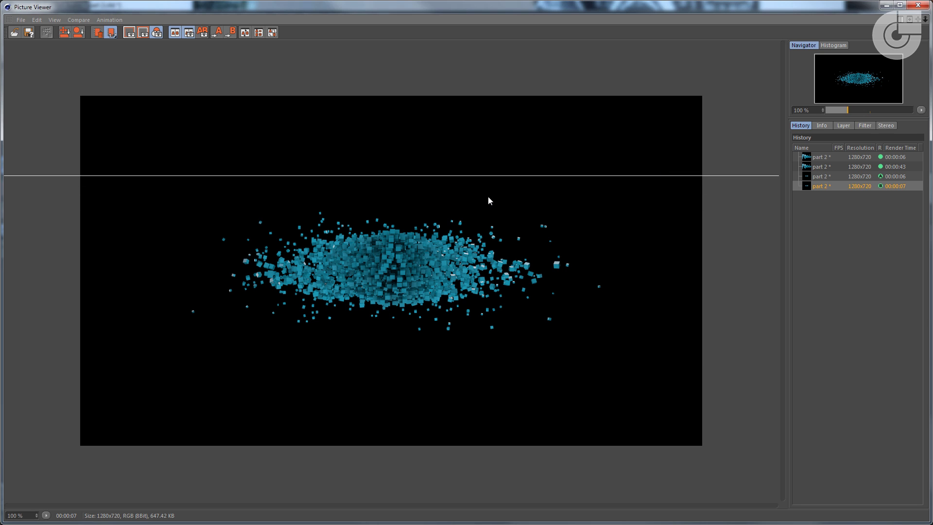
{"action": "left_click_drag", "start_coordinate": [489, 176], "coordinate": [486, 214]}
{"action": "left_click_drag", "start_coordinate": [461, 376], "coordinate": [469, 101]}
Render frame 70 to the Picture Viewer, inspect the shading, and minimize the viewer and the render settings.
{"action": "double_click", "coordinate": [479, 7]}
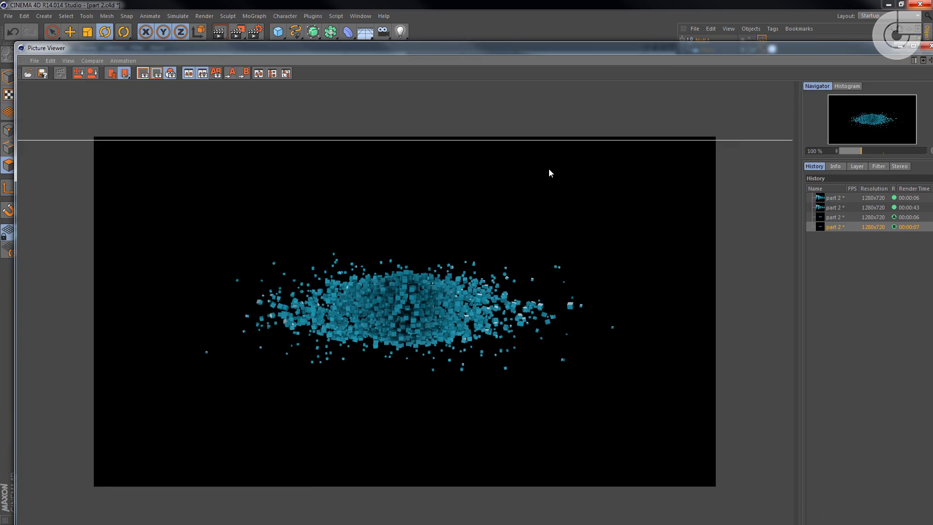
{"action": "left_click_drag", "start_coordinate": [731, 123], "coordinate": [478, 448]}
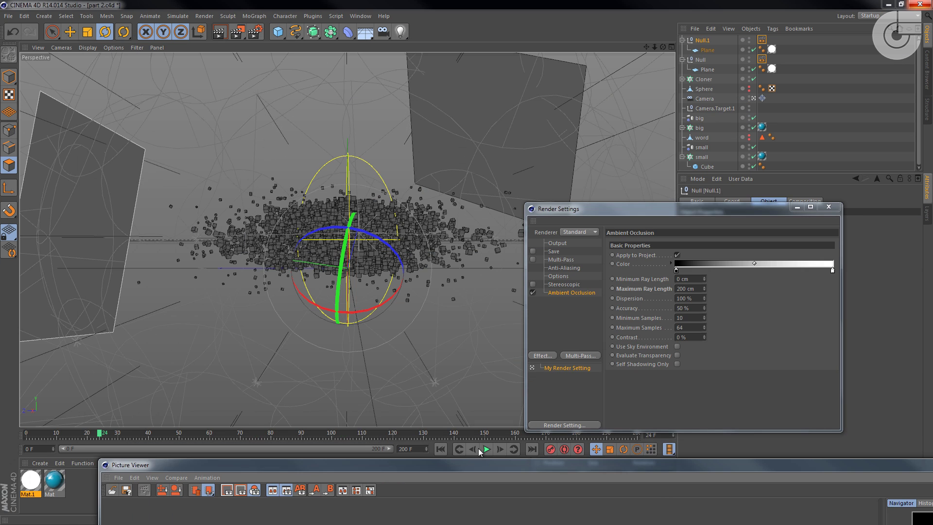
{"action": "left_click", "coordinate": [219, 433]}
{"action": "left_click", "coordinate": [241, 433]}
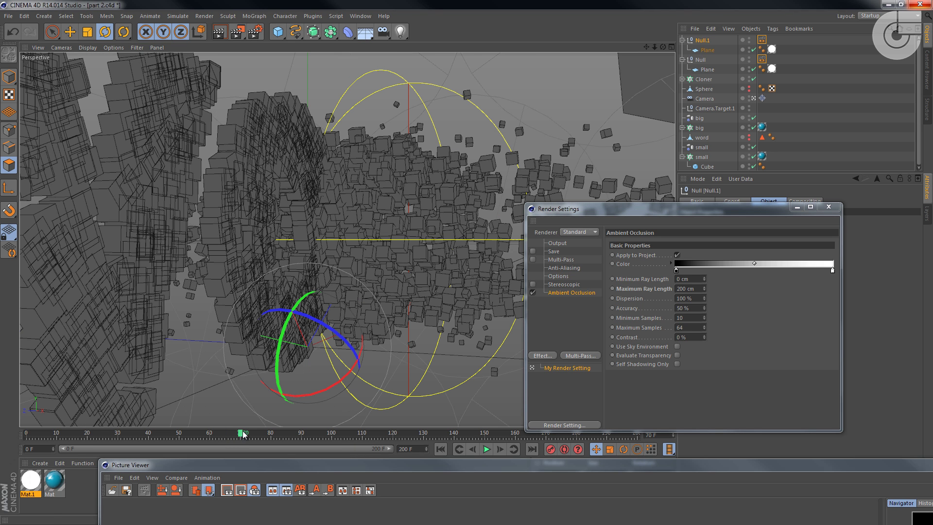
{"action": "left_click", "coordinate": [242, 39]}
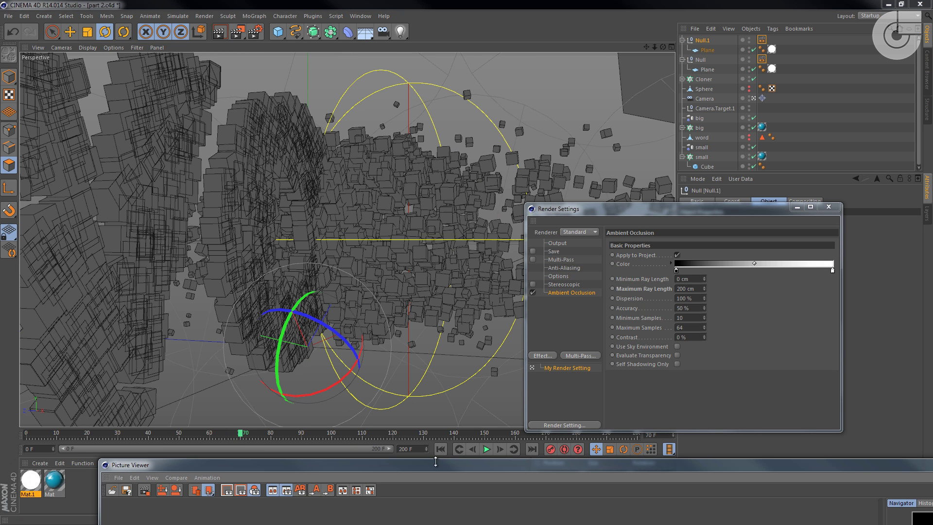
{"action": "left_click_drag", "start_coordinate": [438, 471], "coordinate": [383, 13]}
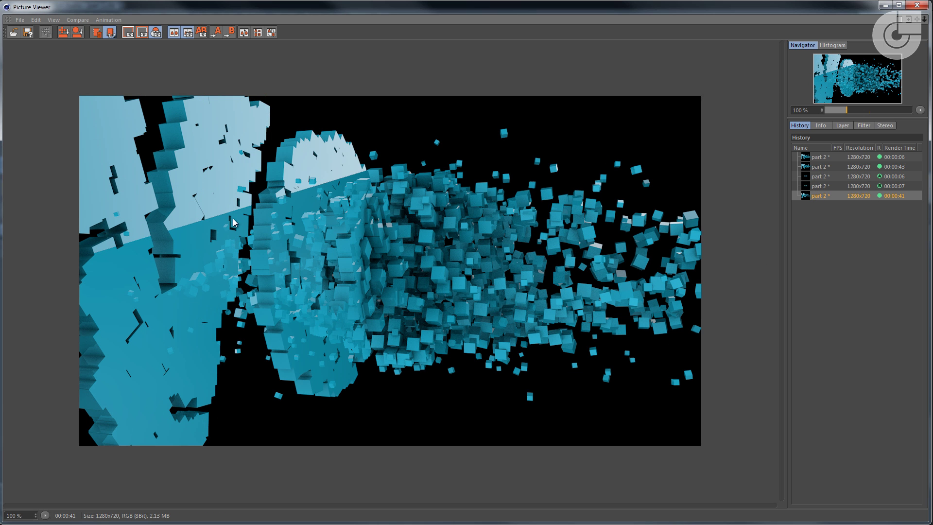
{"action": "left_click", "coordinate": [885, 5]}
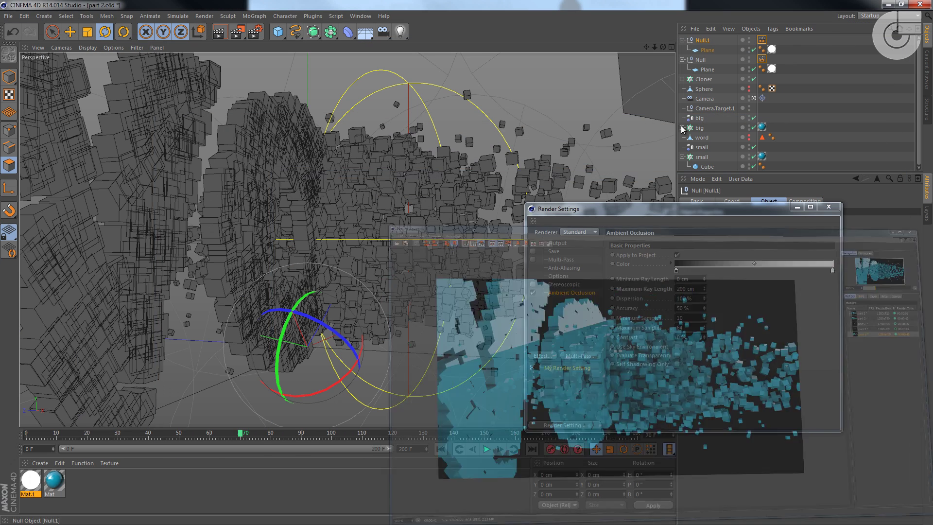
{"action": "left_click", "coordinate": [799, 210]}
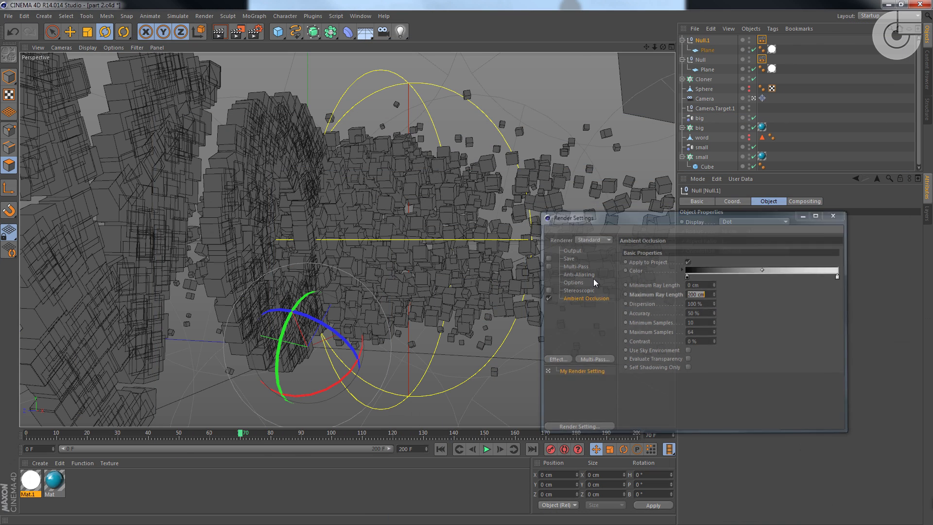
Set the "big" Random effector's rotation to H 380°, P 600° and B 700°, and scrub the animation to frame 76 to check it.
{"action": "left_click_drag", "start_coordinate": [247, 436], "coordinate": [165, 469]}
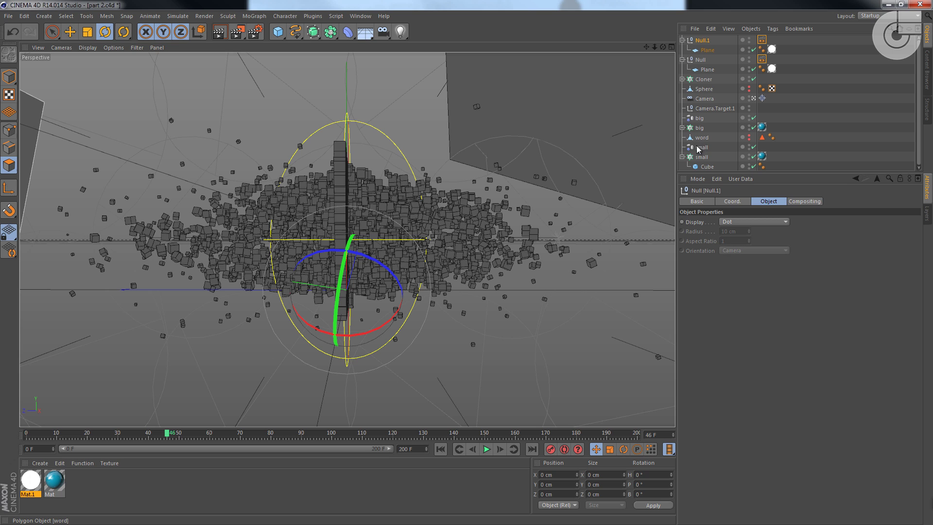
{"action": "left_click", "coordinate": [699, 119]}
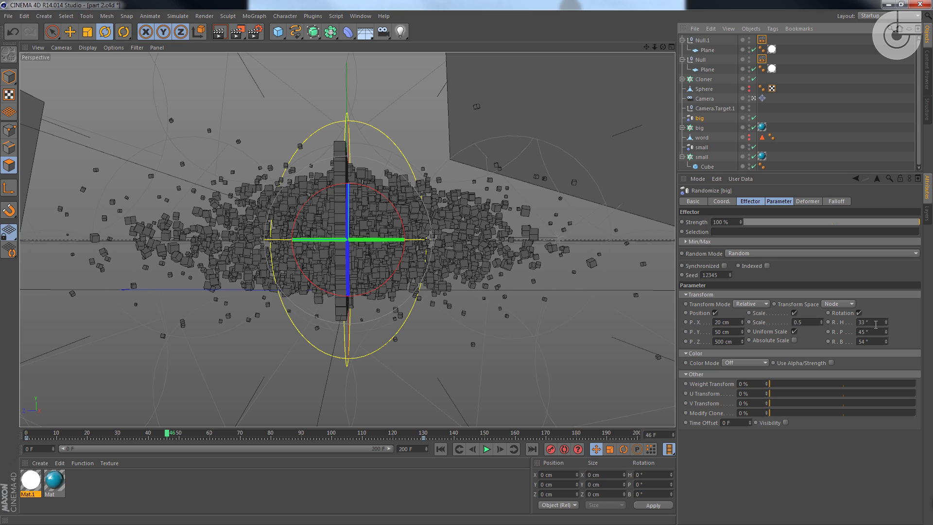
{"action": "left_click_drag", "start_coordinate": [876, 324], "coordinate": [848, 323]}
{"action": "type", "text": "3"}
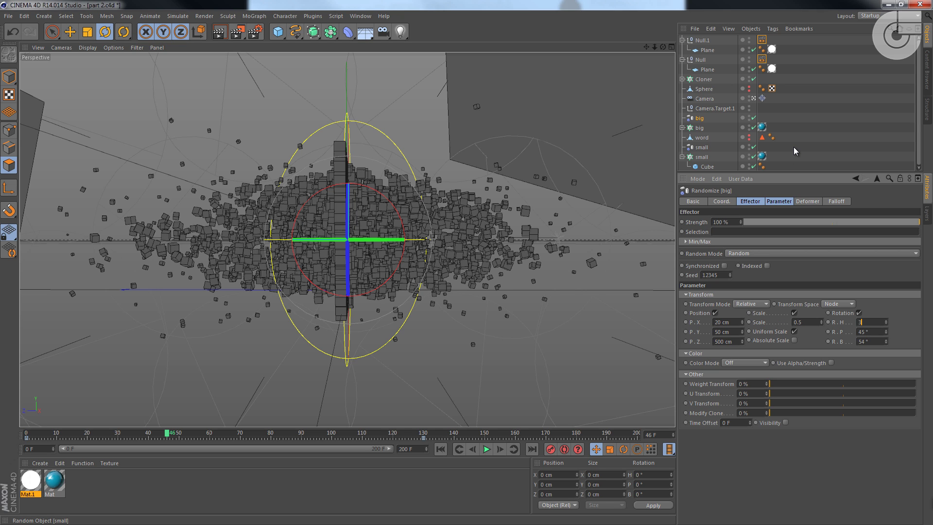
{"action": "type", "text": "80"}
{"action": "key", "text": "Tab"}
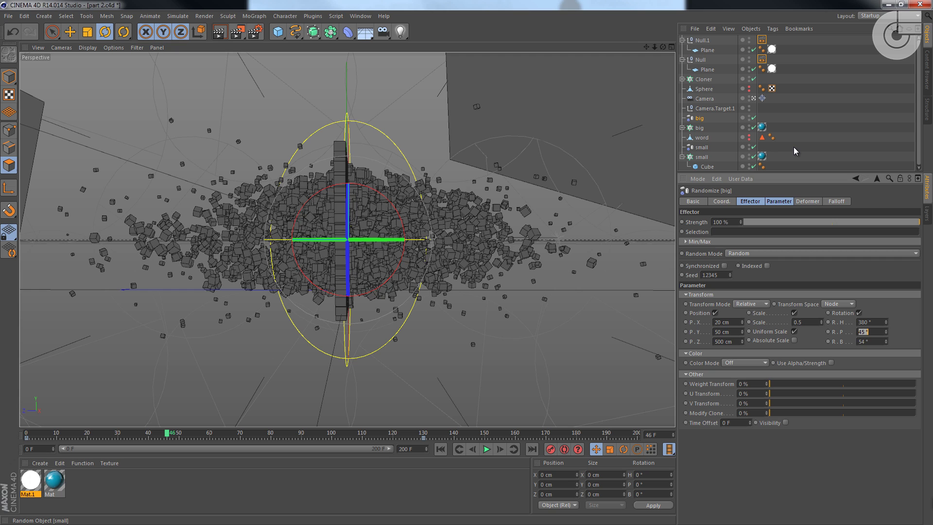
{"action": "type", "text": "600"}
{"action": "key", "text": "Tab"}
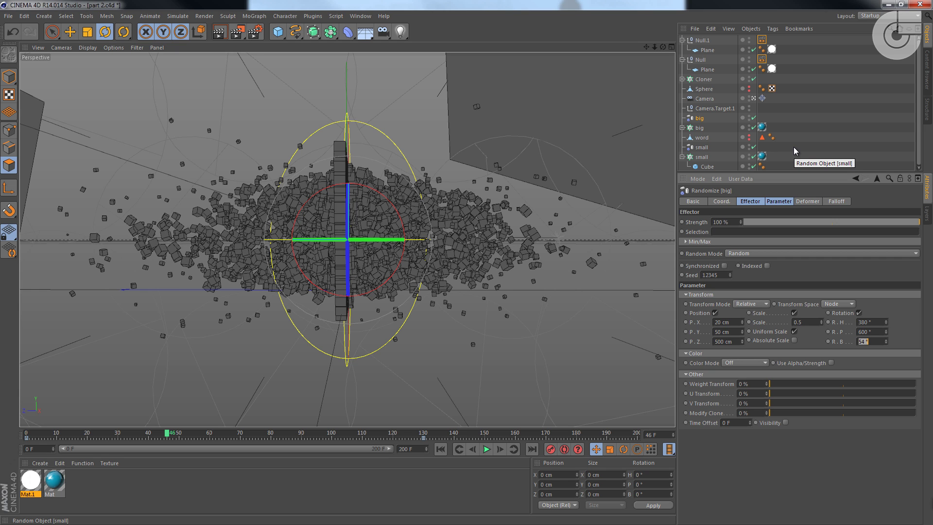
{"action": "type", "text": "700"}
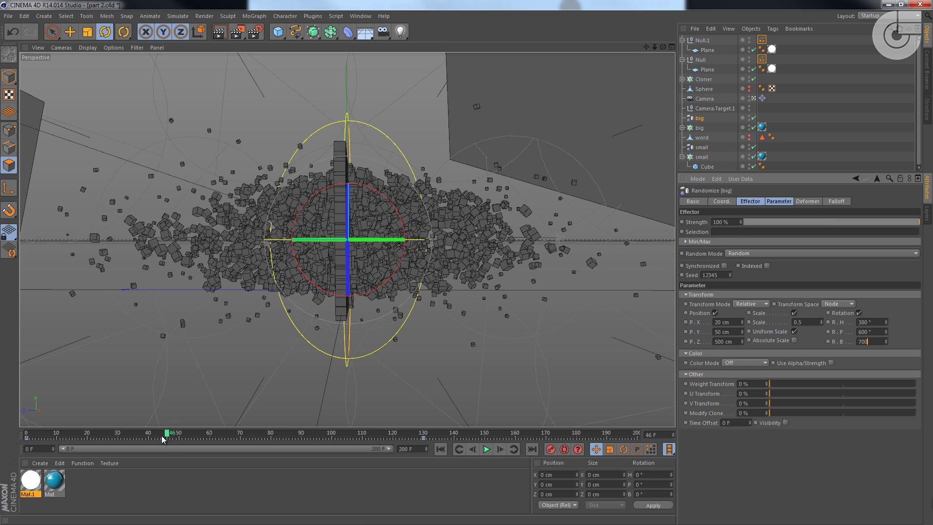
{"action": "left_click_drag", "start_coordinate": [166, 433], "coordinate": [207, 437]}
{"action": "left_click_drag", "start_coordinate": [212, 439], "coordinate": [258, 439]}
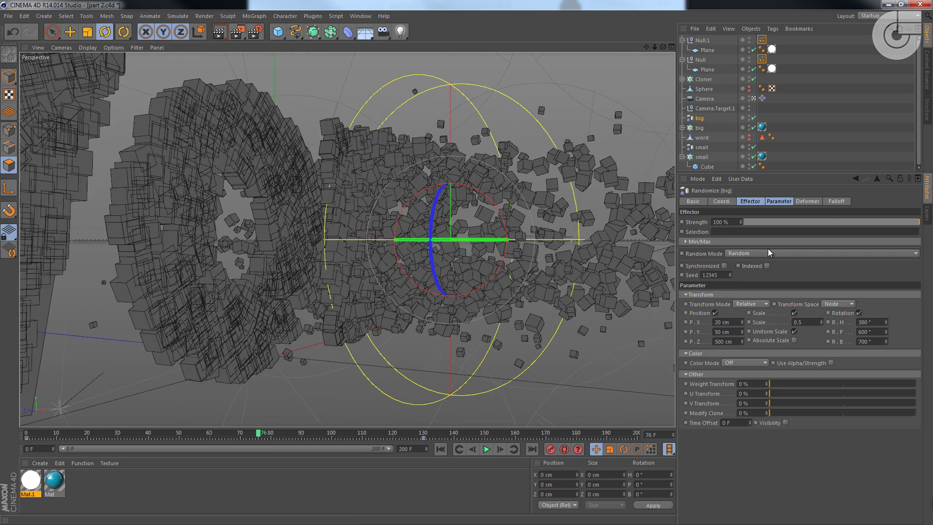
Set the "small" Random effector's rotation to H 450°, P 600° and B 800°.
{"action": "left_click", "coordinate": [701, 146]}
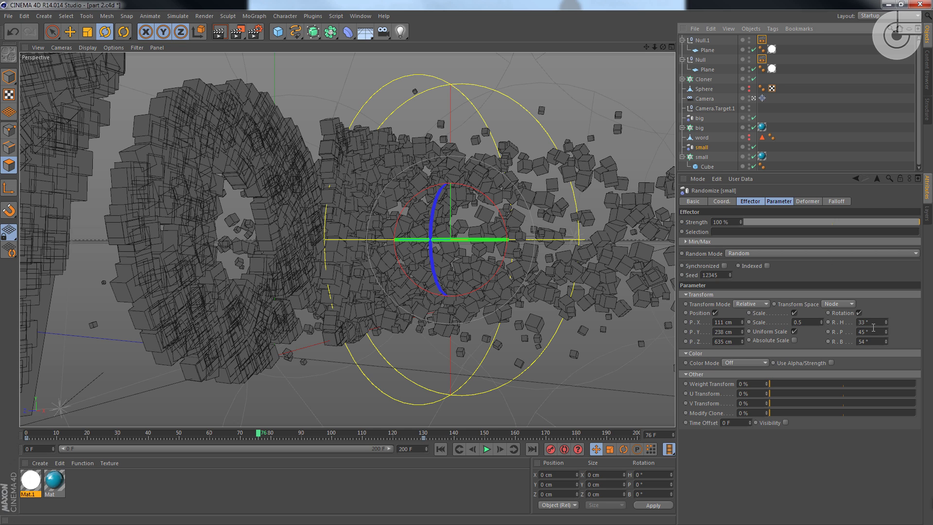
{"action": "left_click_drag", "start_coordinate": [874, 323], "coordinate": [833, 323]}
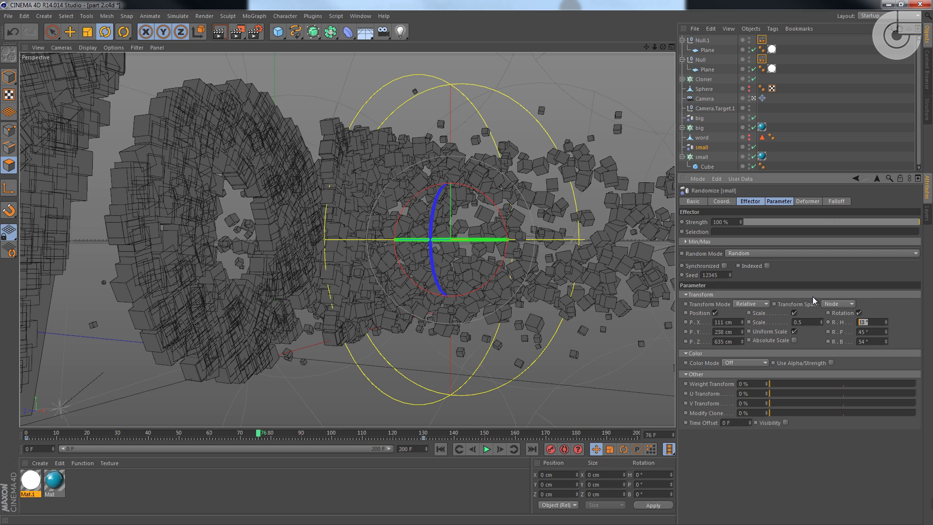
{"action": "key", "text": "Tab"}
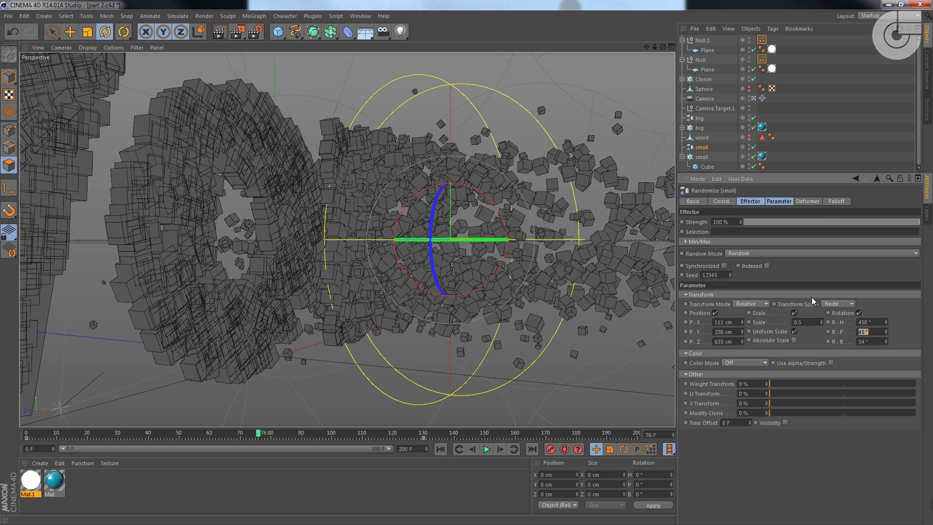
{"action": "type", "text": "600"}
{"action": "key", "text": "Tab"}
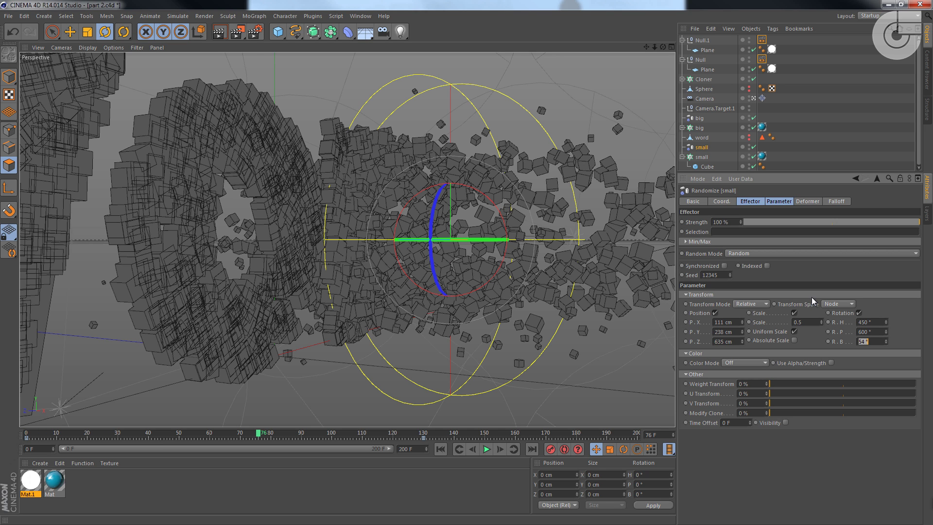
{"action": "type", "text": "800"}
{"action": "key", "text": "Tab"}
Scrub the animation back to frame 52 and forward to frame 195, and render the viewport to check the assembled word.
{"action": "left_click_drag", "start_coordinate": [259, 434], "coordinate": [186, 446]}
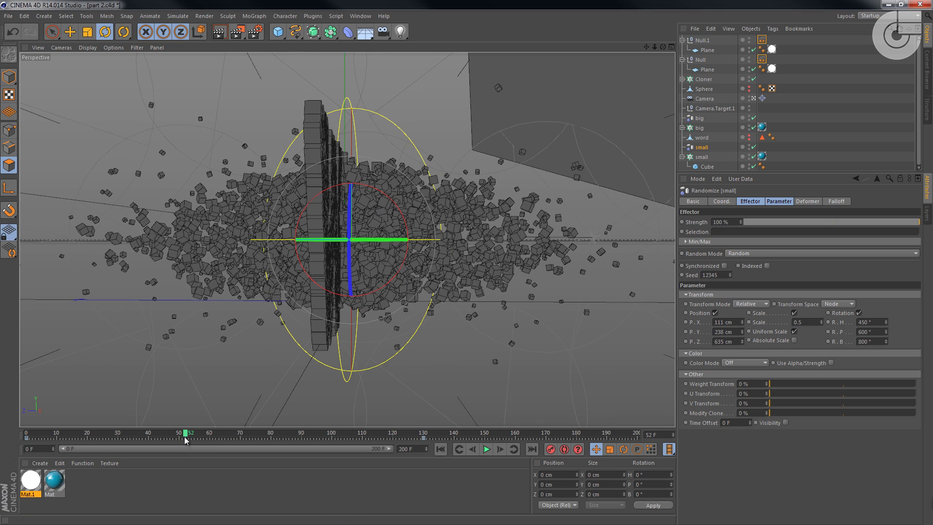
{"action": "left_click_drag", "start_coordinate": [194, 438], "coordinate": [623, 417]}
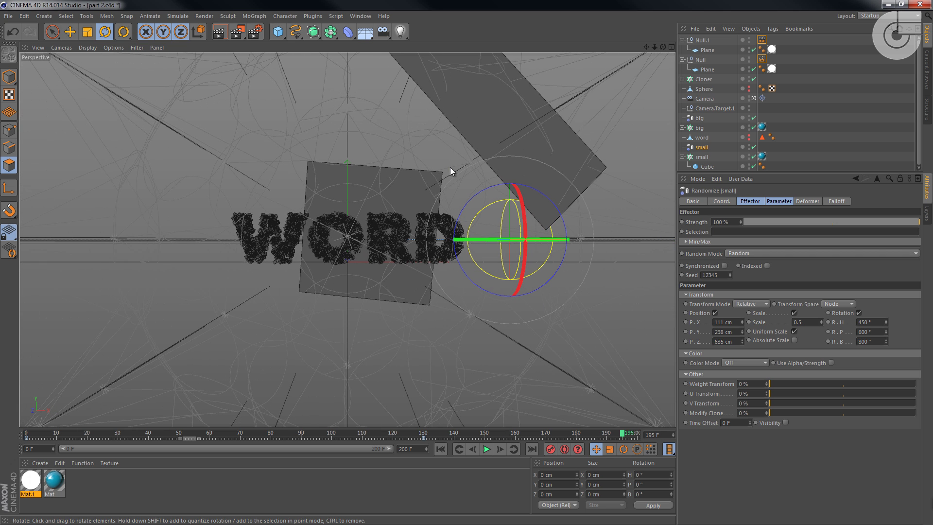
{"action": "left_click", "coordinate": [218, 33]}
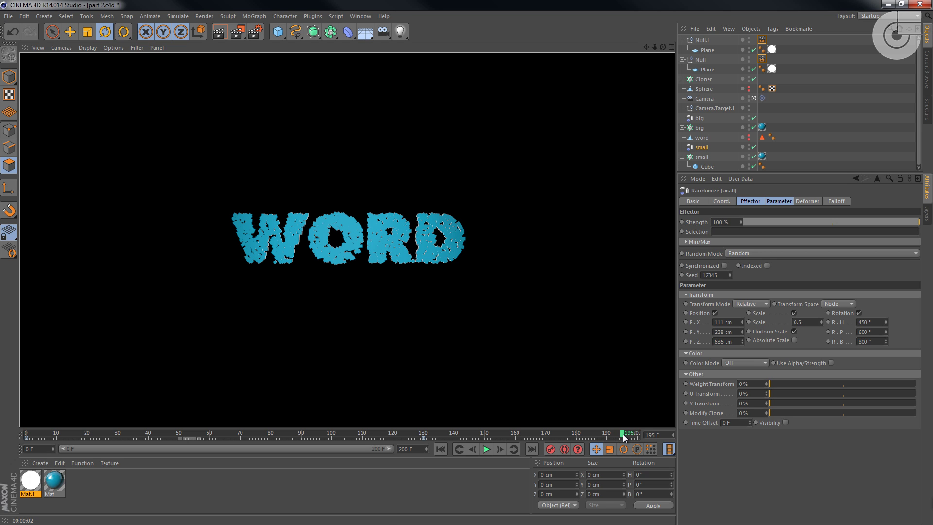
Compare the object properties of the "big" and "small" cloners and set the "small" cloner's seed to 99997.
{"action": "left_click", "coordinate": [702, 156]}
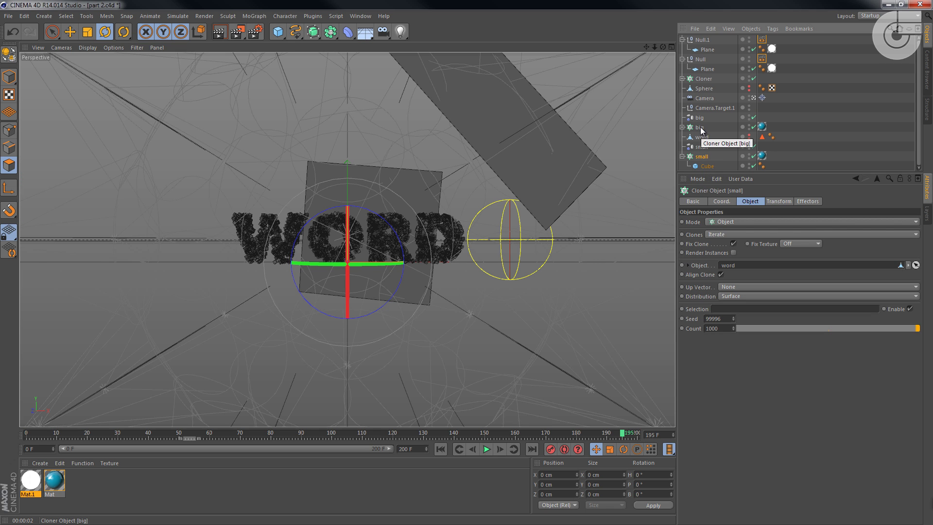
{"action": "left_click", "coordinate": [701, 127]}
{"action": "left_click", "coordinate": [702, 158]}
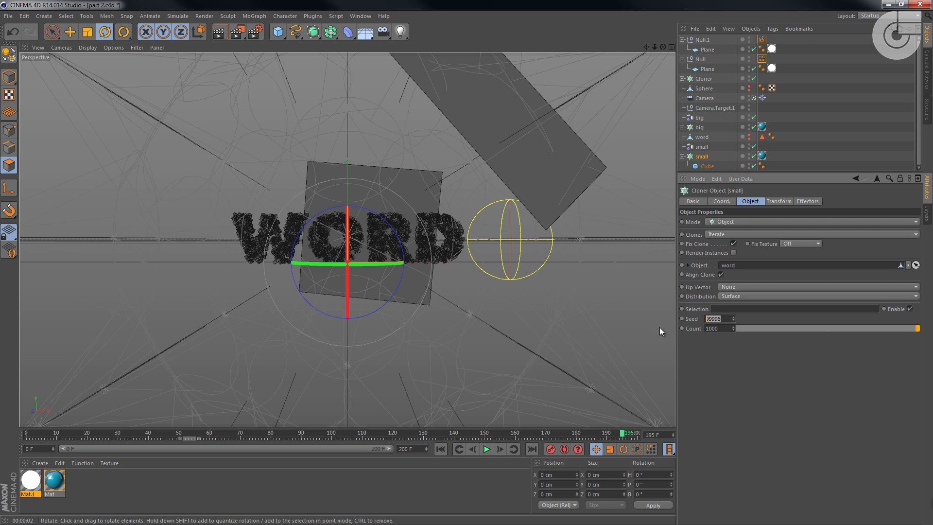
{"action": "left_click", "coordinate": [700, 128]}
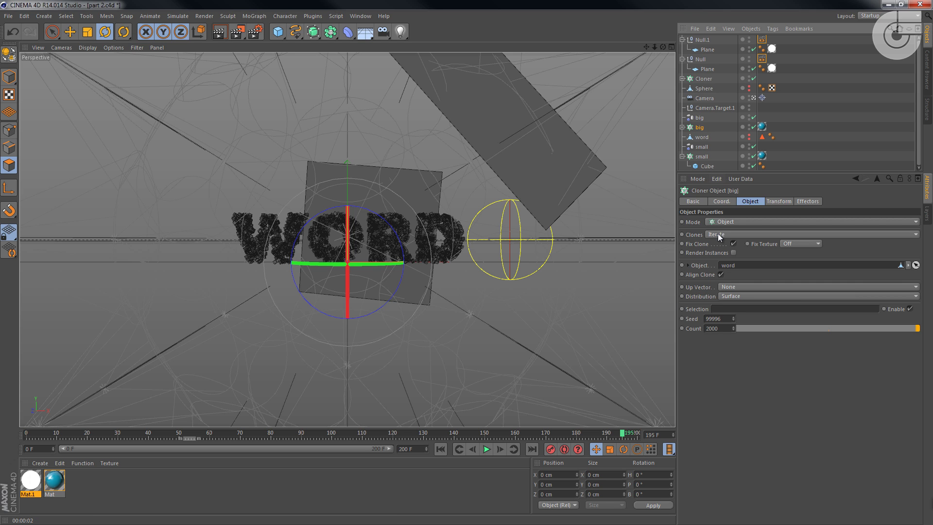
{"action": "left_click", "coordinate": [696, 157]}
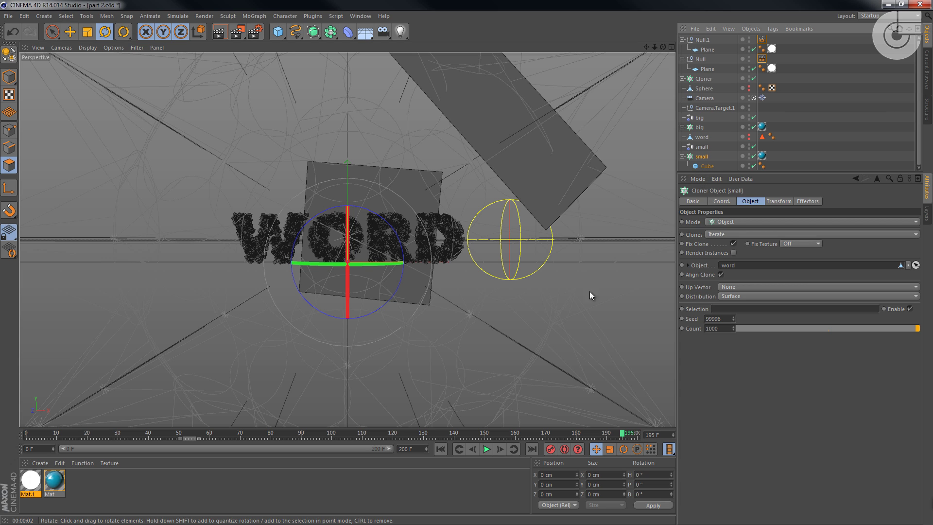
{"action": "left_click", "coordinate": [733, 316]}
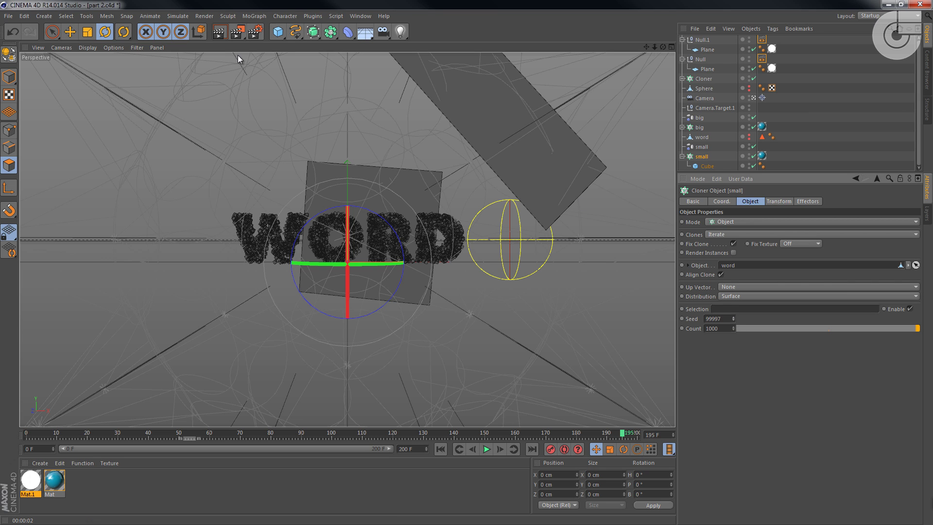
Display the viewport in Constant Shading and change the "small" cloner's seed to 99988 while watching the gaps in the letters.
{"action": "left_click", "coordinate": [87, 45]}
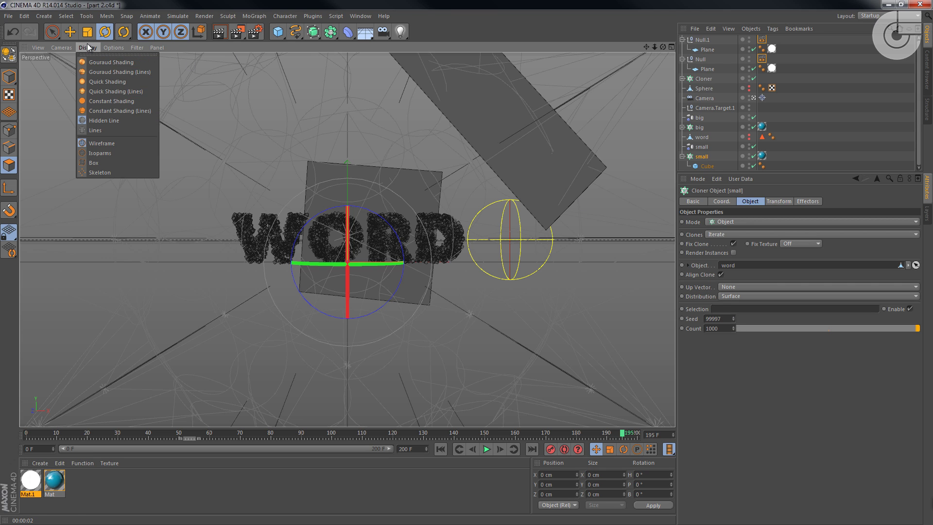
{"action": "left_click", "coordinate": [104, 103]}
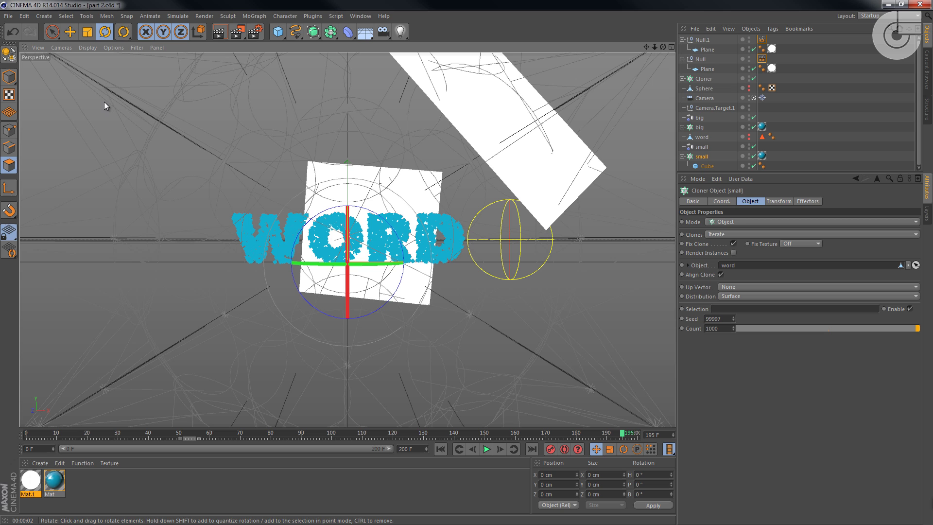
{"action": "left_click", "coordinate": [733, 319]}
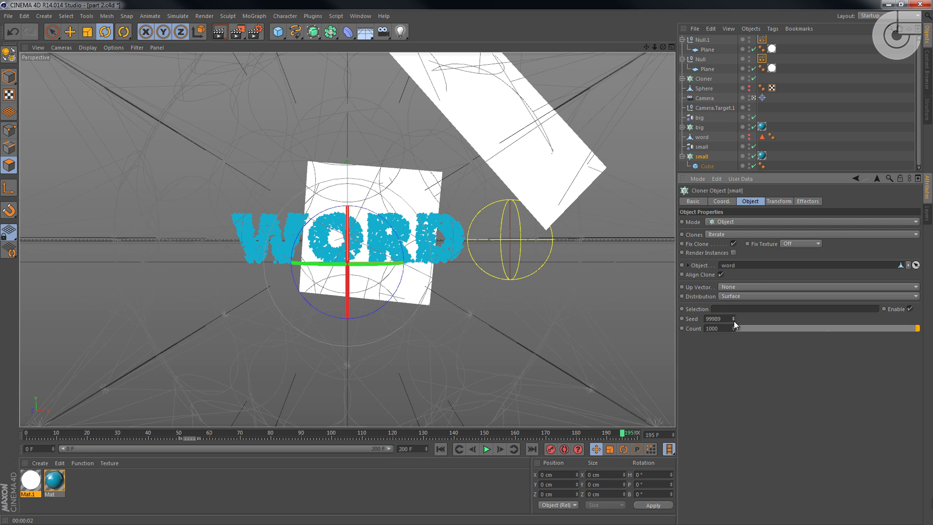
Set the clone count to 3000 on the "big" cloner and 2000 on the "small" cloner.
{"action": "left_click", "coordinate": [699, 128]}
{"action": "left_click", "coordinate": [702, 157], "text": "ctrl"}
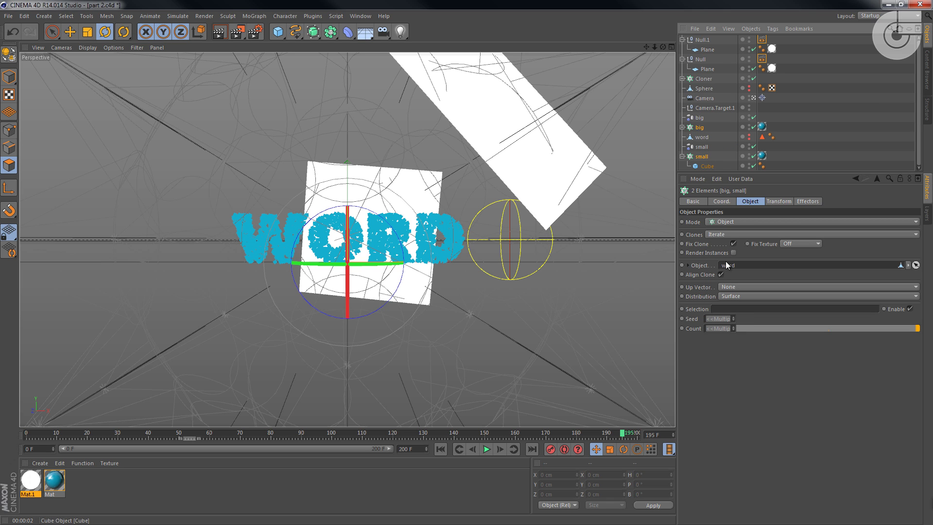
{"action": "left_click", "coordinate": [699, 127]}
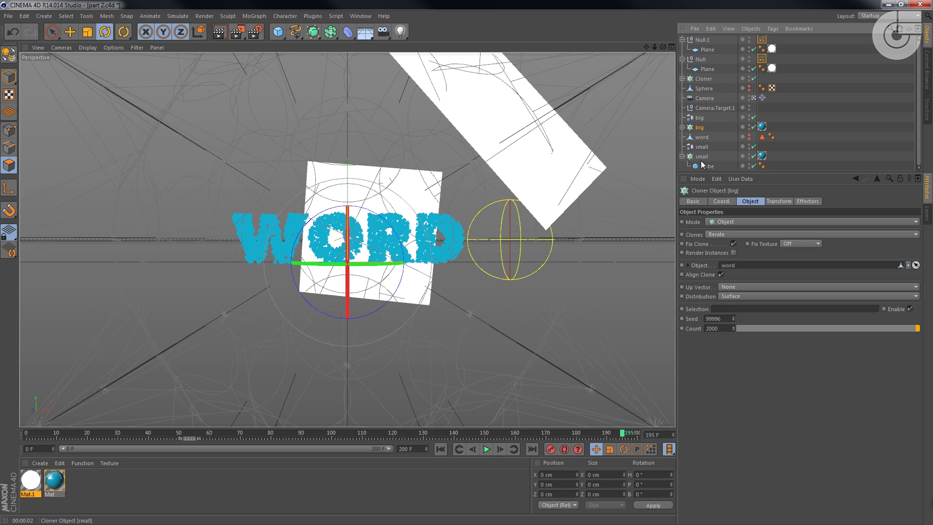
{"action": "left_click", "coordinate": [725, 328]}
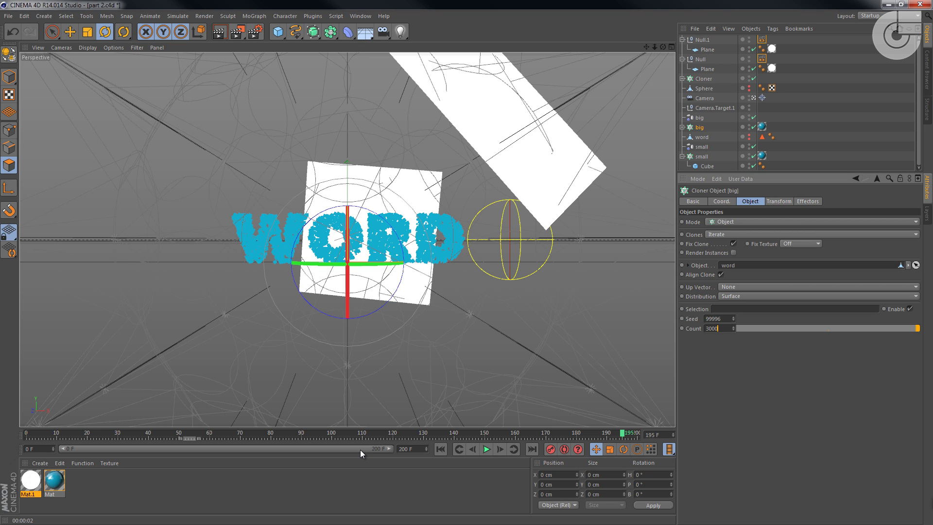
{"action": "key", "text": "Return"}
{"action": "left_click", "coordinate": [702, 156]}
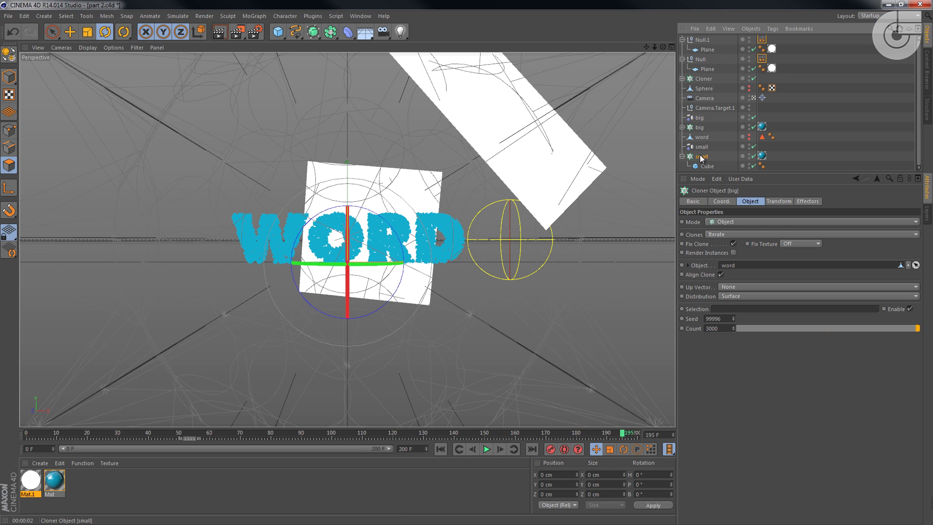
{"action": "left_click", "coordinate": [726, 329]}
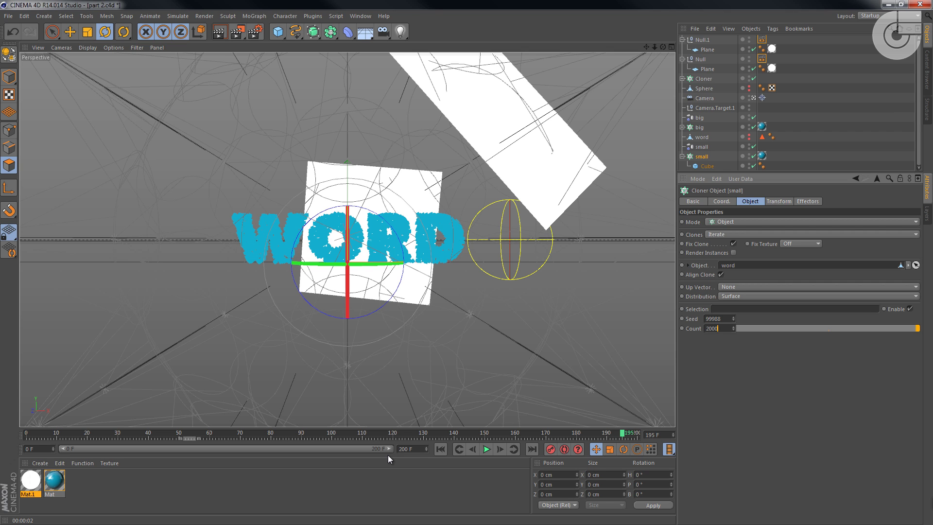
Move the animation to frame 78 and return the viewport display to Hidden Line.
{"action": "left_click", "coordinate": [263, 432]}
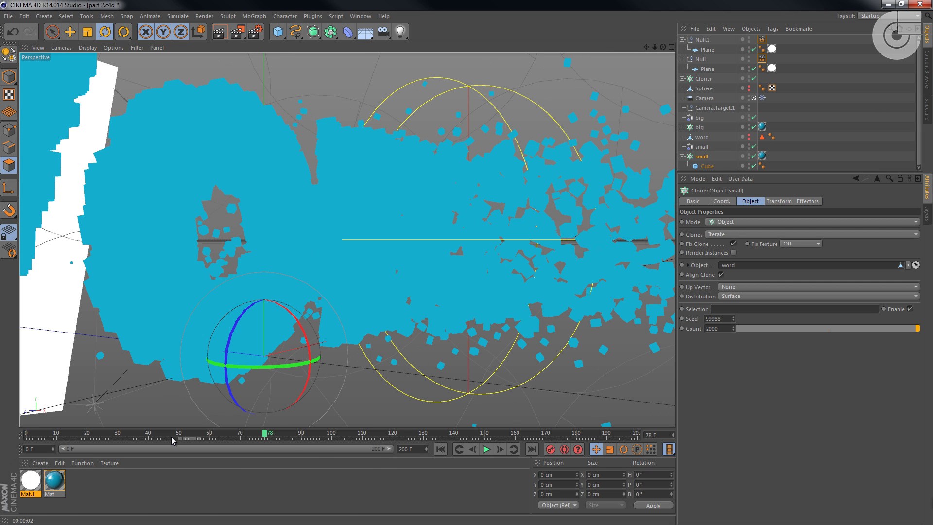
{"action": "left_click", "coordinate": [87, 47]}
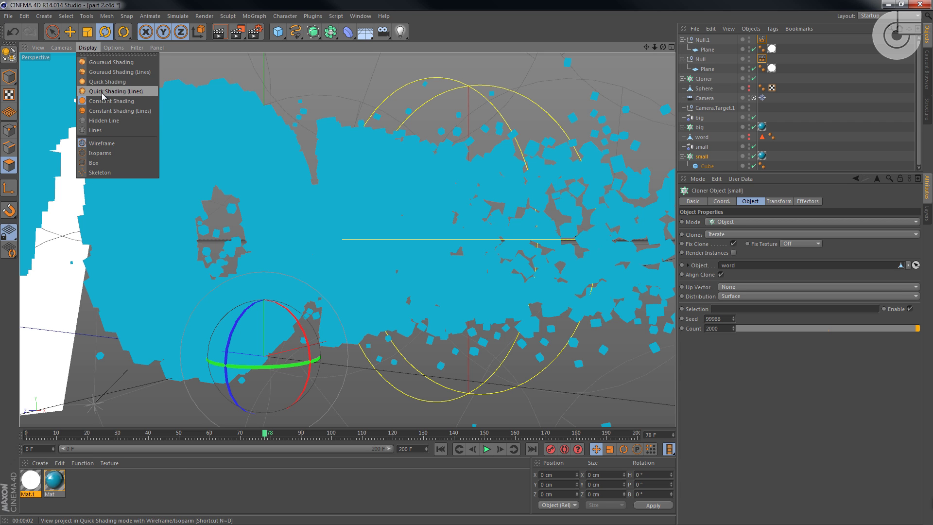
{"action": "left_click", "coordinate": [106, 122]}
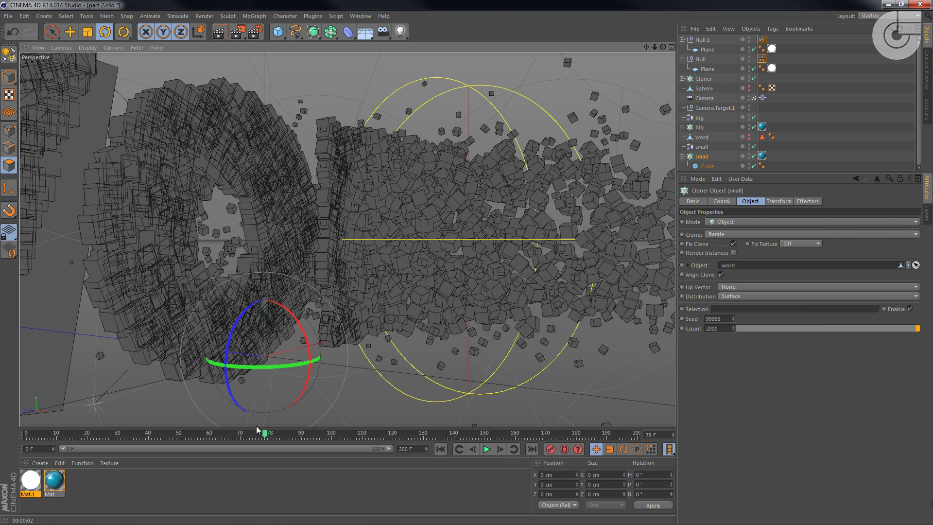
Scrub the animation through frames 64, 56 and 65 to inspect the scattering clones, and return to frame 0.
{"action": "left_click", "coordinate": [88, 47]}
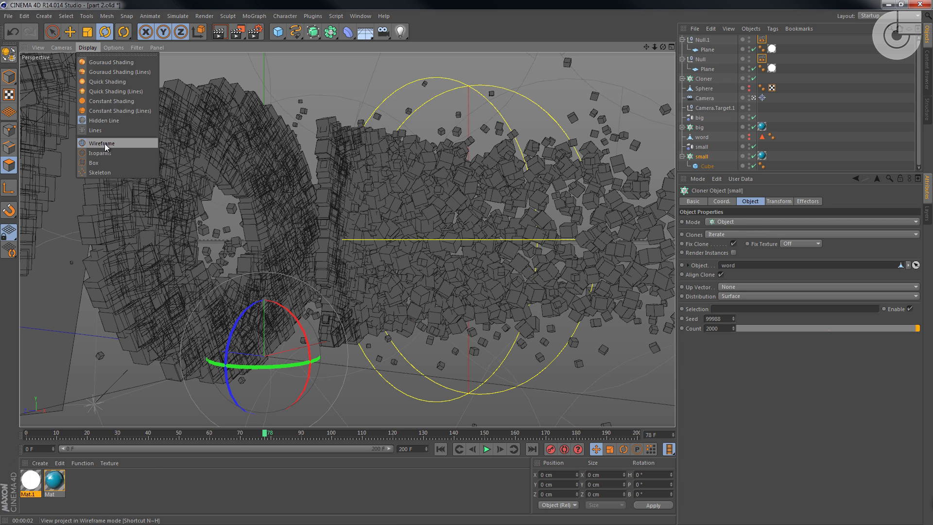
{"action": "left_click", "coordinate": [237, 438]}
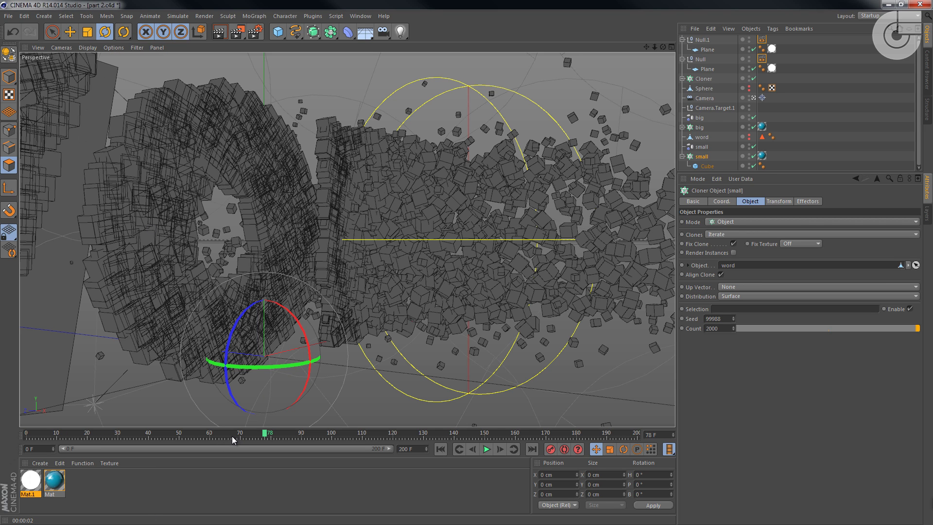
{"action": "left_click_drag", "start_coordinate": [246, 437], "coordinate": [222, 442]}
{"action": "left_click", "coordinate": [88, 48]}
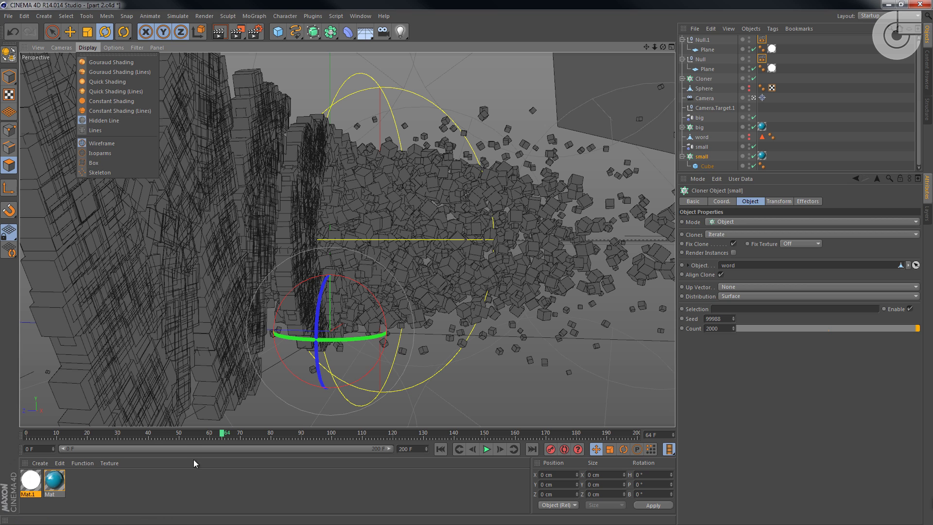
{"action": "left_click", "coordinate": [208, 436]}
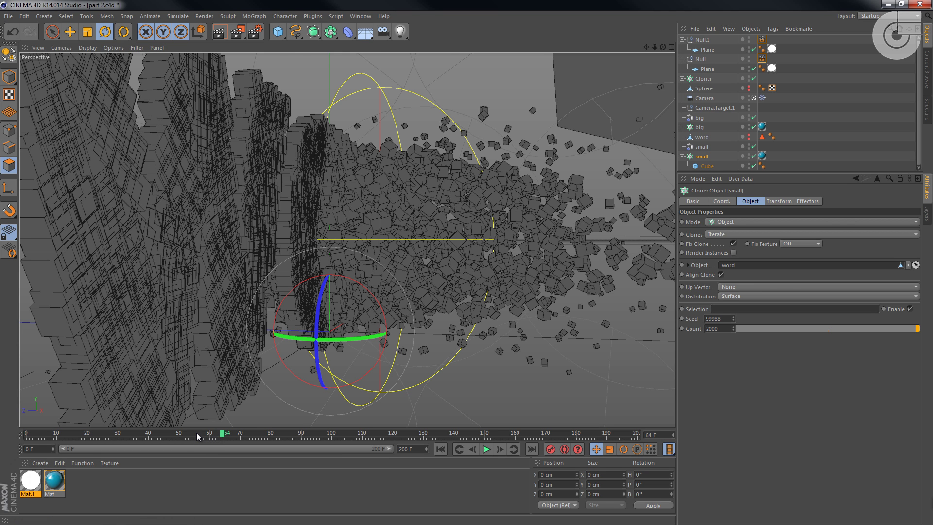
{"action": "left_click", "coordinate": [196, 433]}
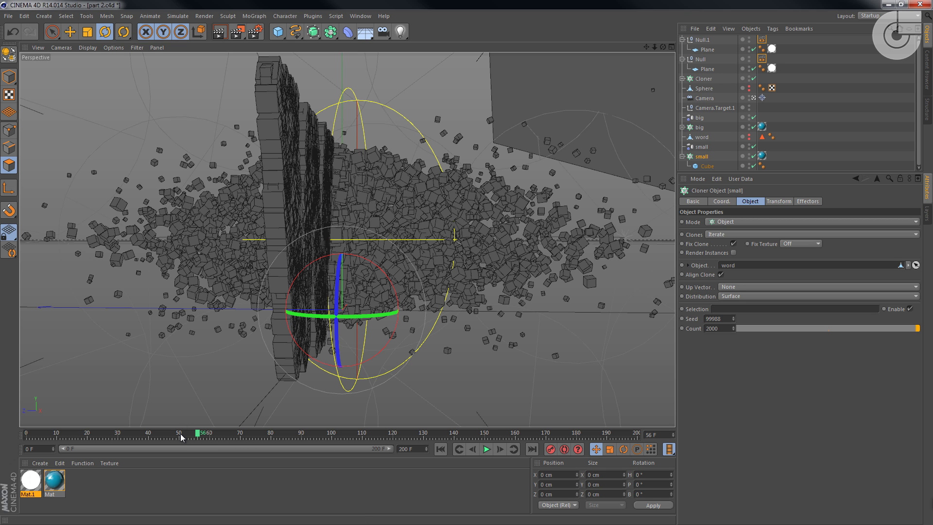
{"action": "left_click_drag", "start_coordinate": [167, 435], "coordinate": [225, 433]}
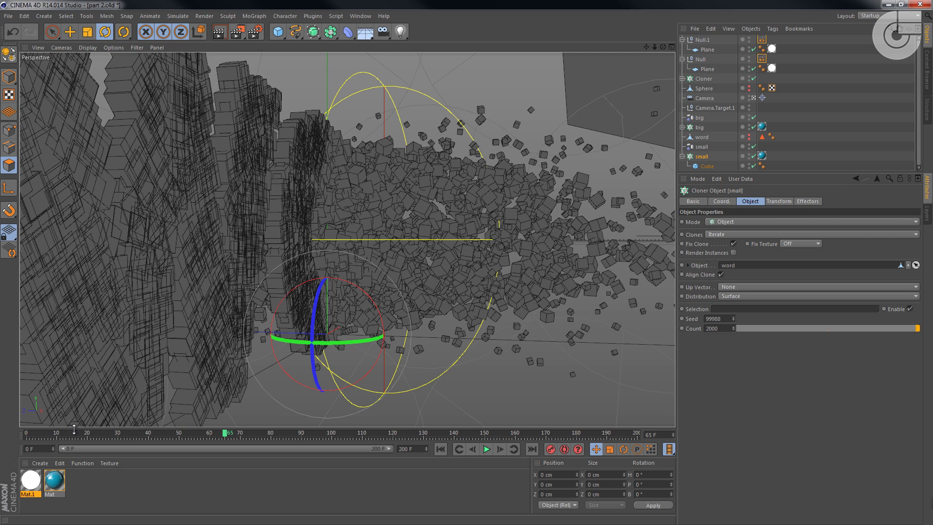
{"action": "left_click_drag", "start_coordinate": [60, 429], "coordinate": [59, 433]}
{"action": "left_click", "coordinate": [24, 436]}
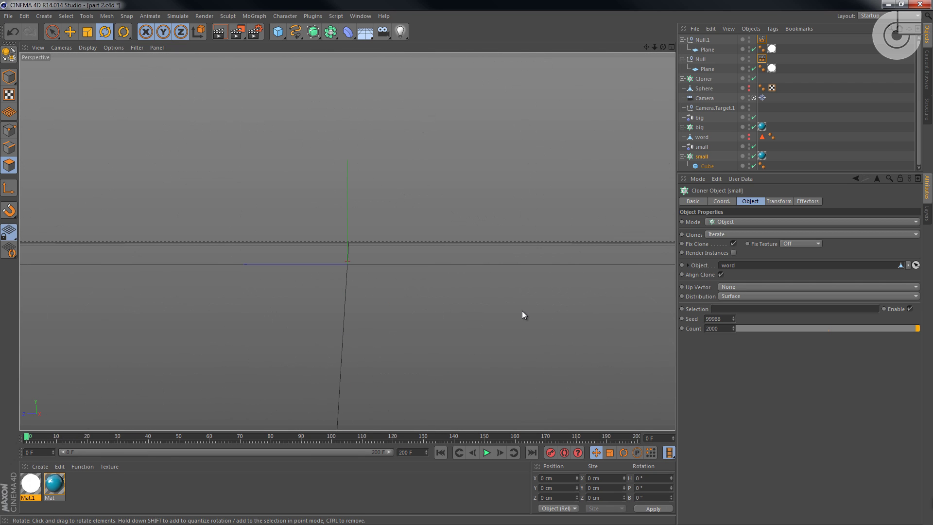
Set the "big" Random effector's Z position to 600 cm.
{"action": "left_click", "coordinate": [699, 117]}
{"action": "left_click", "coordinate": [702, 147], "text": "ctrl"}
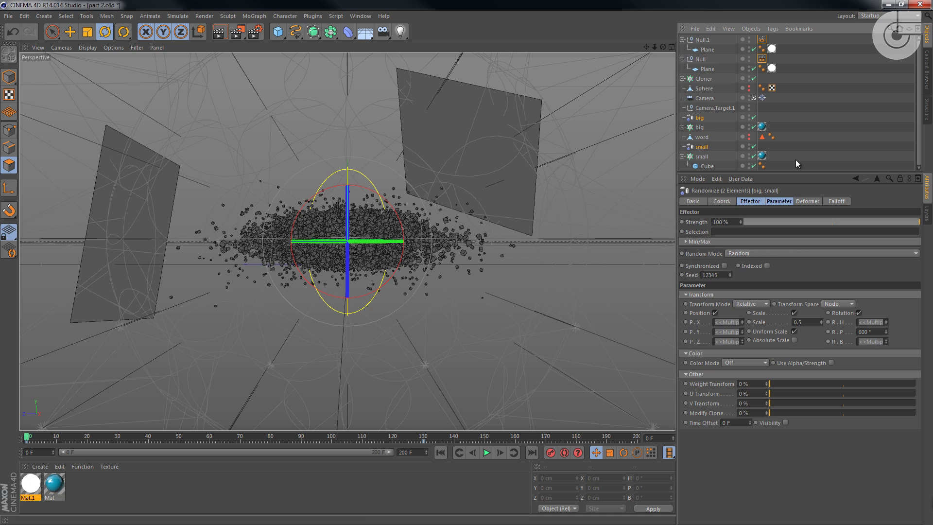
{"action": "left_click", "coordinate": [700, 118]}
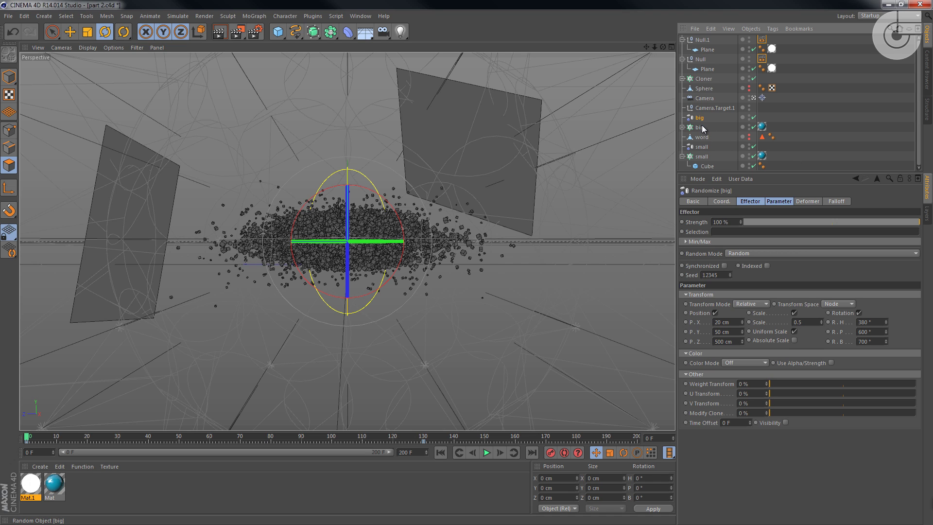
{"action": "left_click", "coordinate": [724, 341]}
{"action": "type", "text": "600"}
{"action": "key", "text": "Return"}
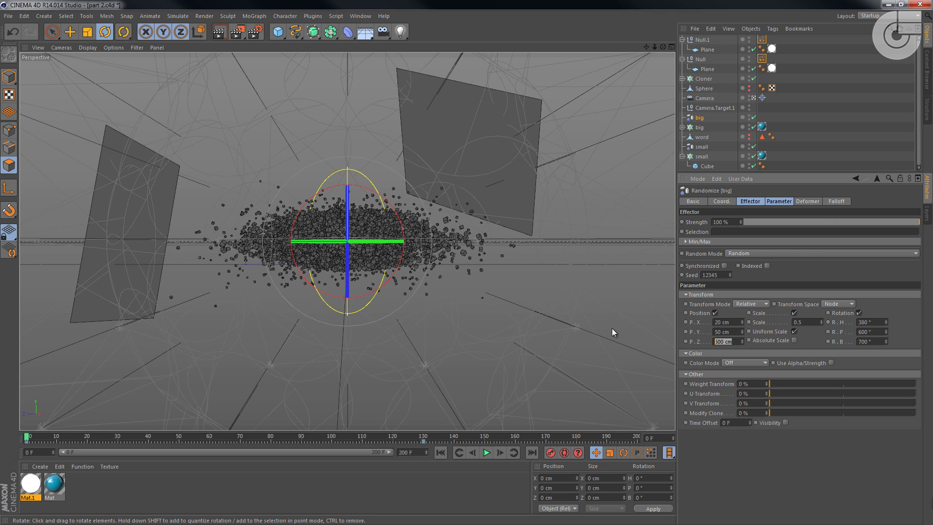
{"action": "key", "text": "Return"}
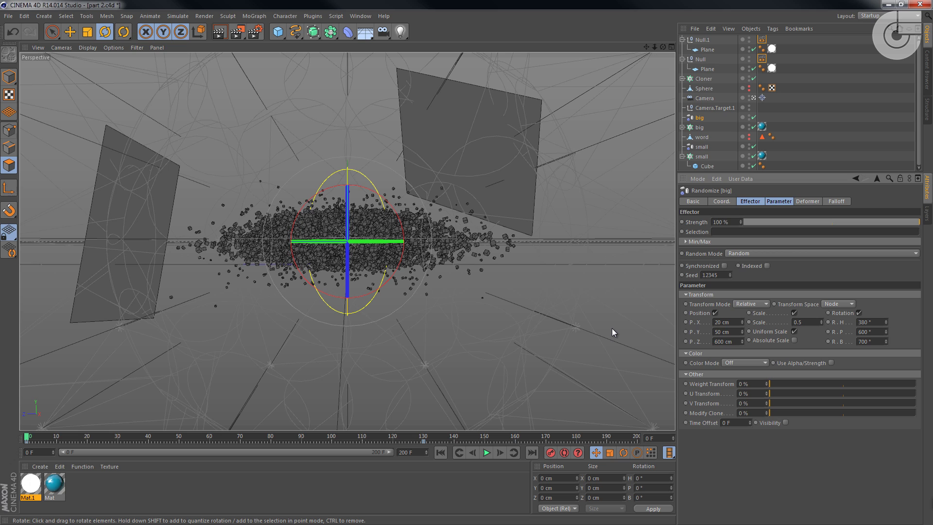
Set the "small" Random effector's Z position to 750 cm.
{"action": "left_click", "coordinate": [702, 147]}
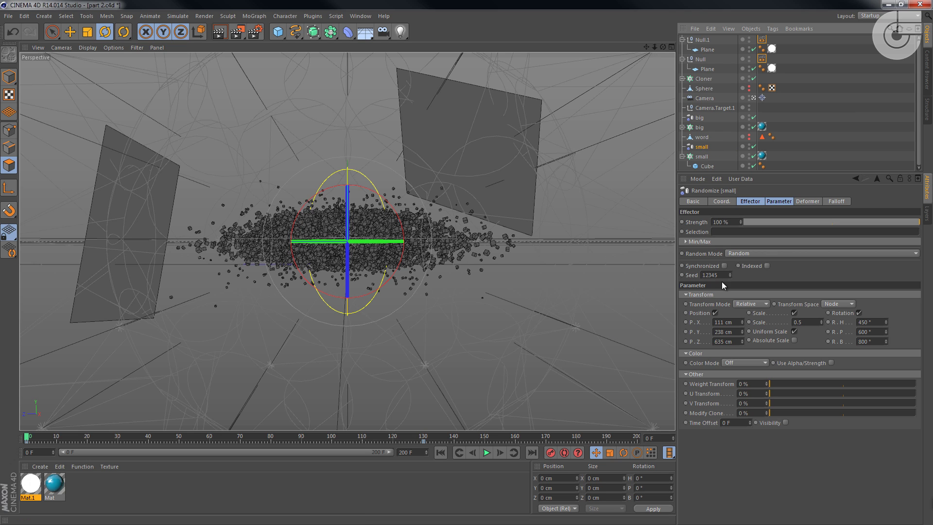
{"action": "left_click", "coordinate": [738, 341]}
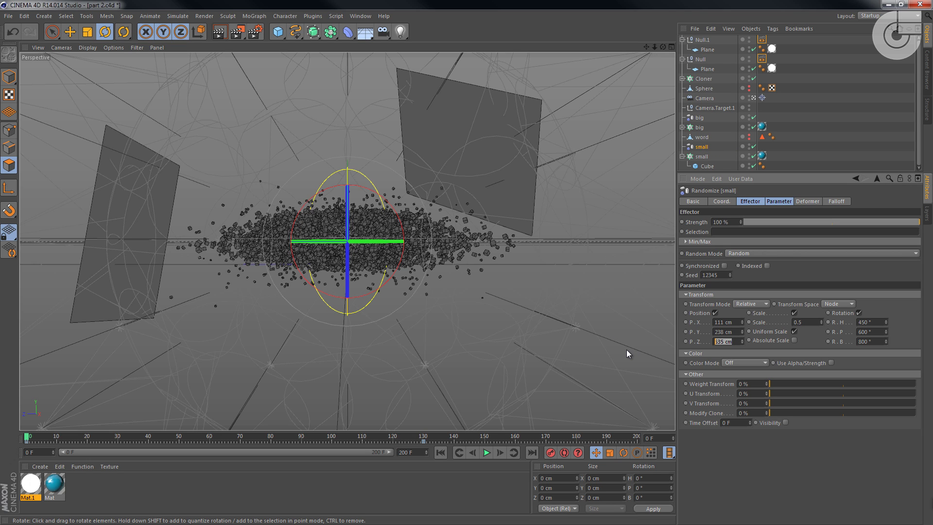
{"action": "type", "text": "750"}
{"action": "key", "text": "Return"}
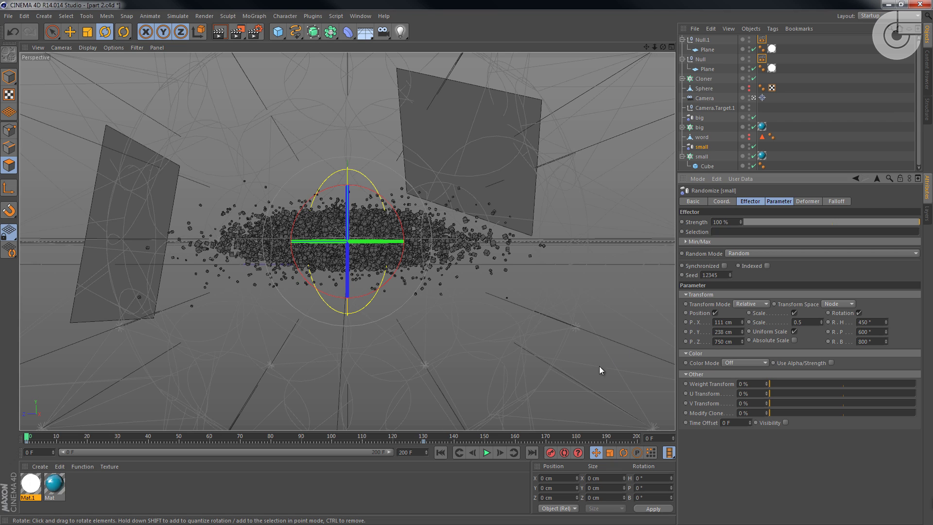
Inspect the scattered clones from a second perspective view, and render a preview of the original camera view at frame 0.
{"action": "key", "text": "F5"}
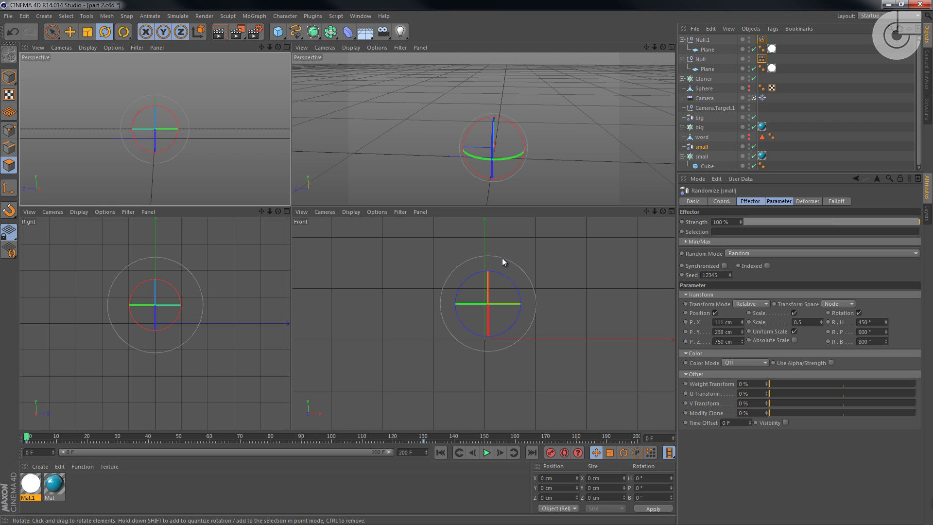
{"action": "middle_click", "coordinate": [456, 193]}
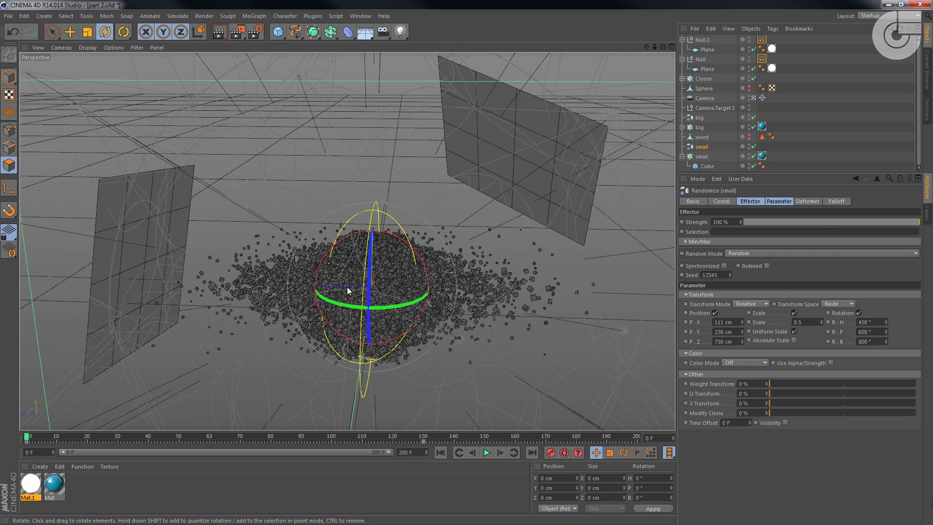
{"action": "mouse_move", "coordinate": [385, 203]}
{"action": "left_mouse_down"}
{"action": "mouse_move", "coordinate": [313, 257]}
{"action": "mouse_move", "coordinate": [381, 314]}
{"action": "mouse_move", "coordinate": [499, 306]}
{"action": "mouse_move", "coordinate": [371, 302]}
{"action": "mouse_move", "coordinate": [340, 278]}
{"action": "mouse_move", "coordinate": [371, 238]}
{"action": "left_mouse_up"}
{"action": "middle_click", "coordinate": [371, 237]}
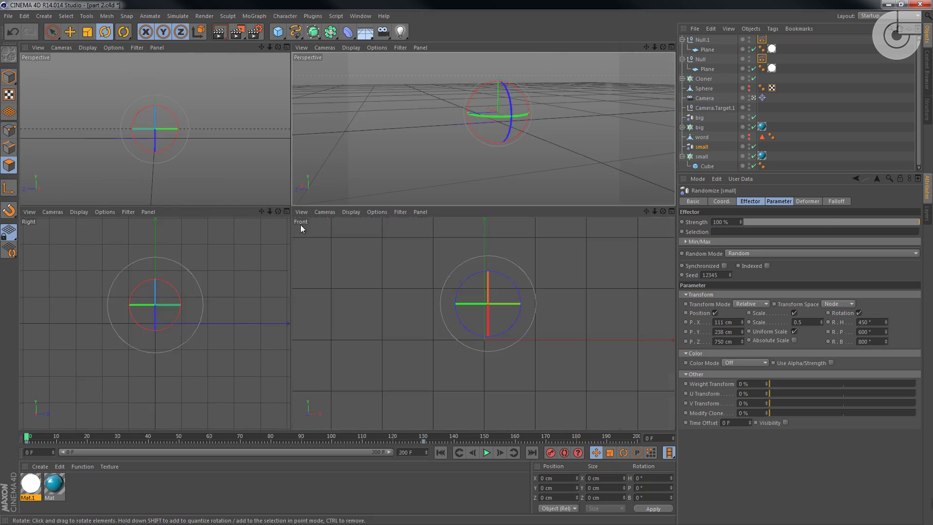
{"action": "middle_click", "coordinate": [203, 174]}
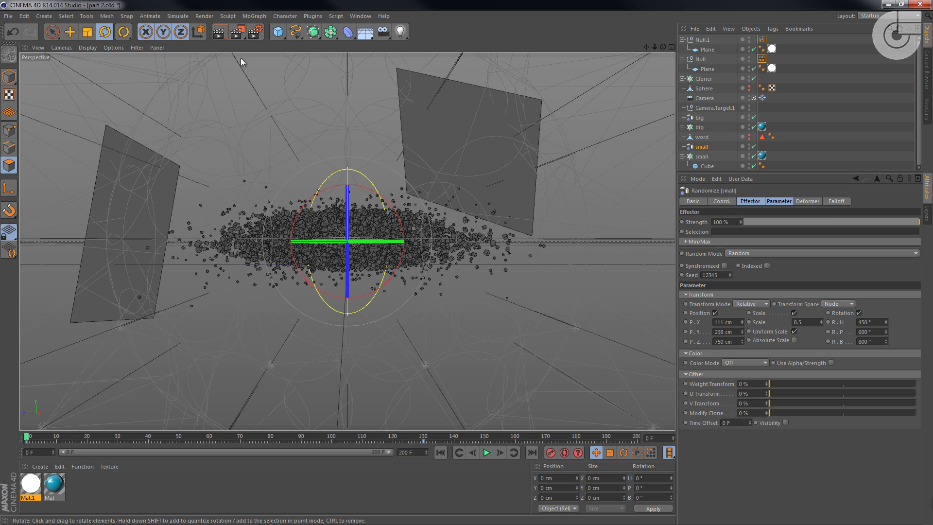
{"action": "left_click", "coordinate": [219, 32]}
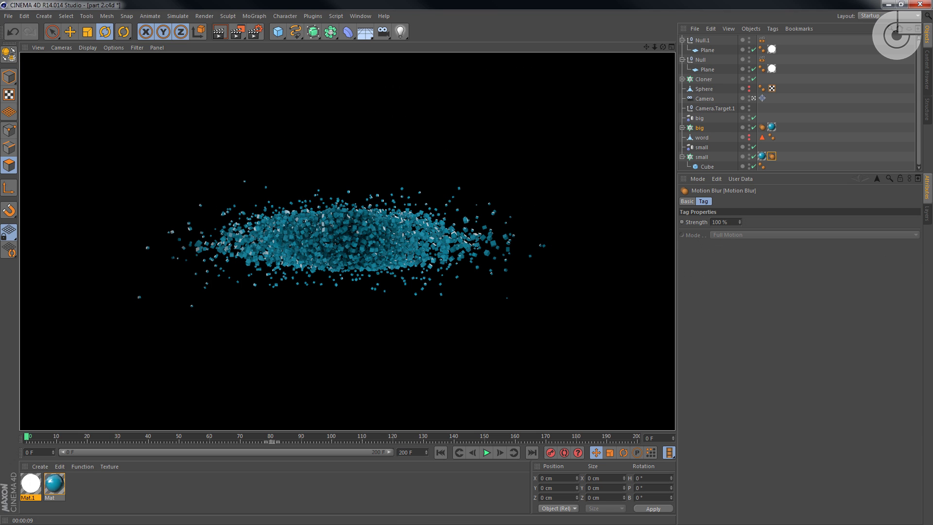
Set the render's save file to word_ in the "render 3D" folder.
{"action": "left_click", "coordinate": [256, 32]}
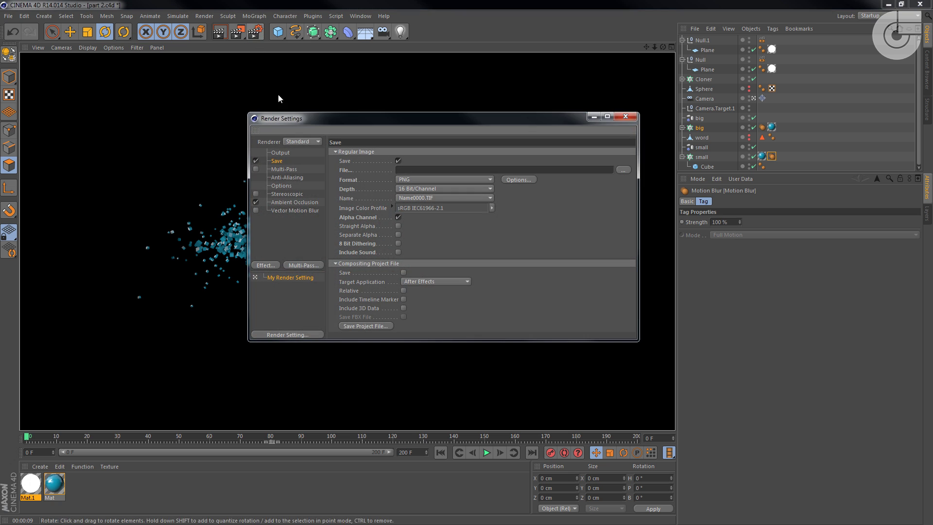
{"action": "left_click_drag", "start_coordinate": [310, 121], "coordinate": [261, 146]}
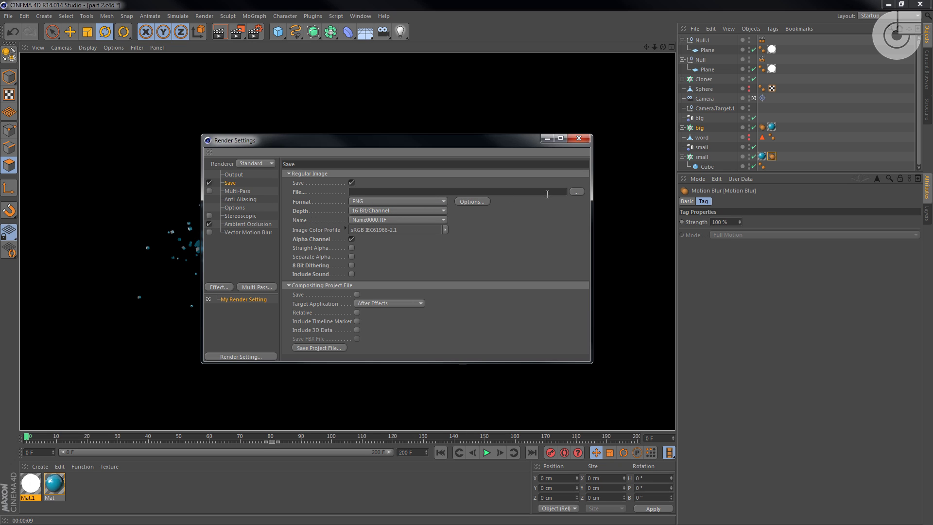
{"action": "left_click", "coordinate": [576, 192]}
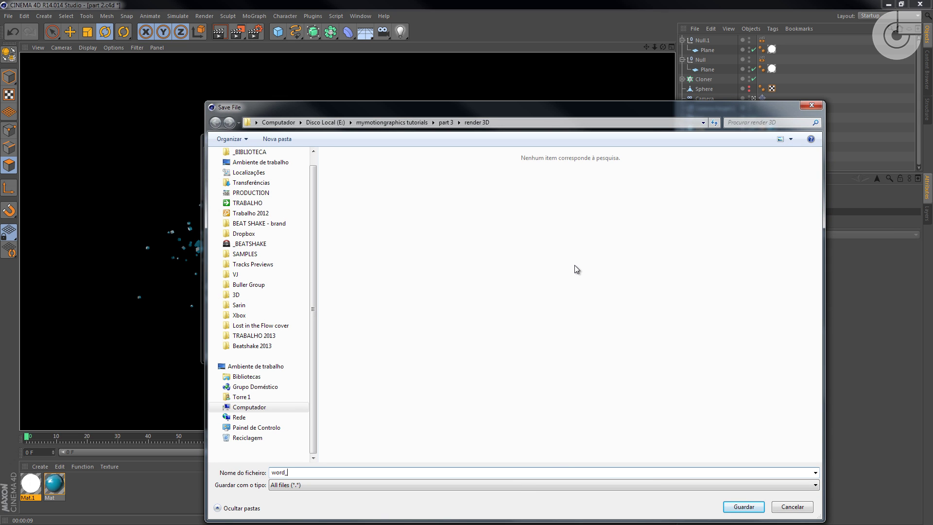
{"action": "type", "text": "word_"}
{"action": "key", "text": "Return"}
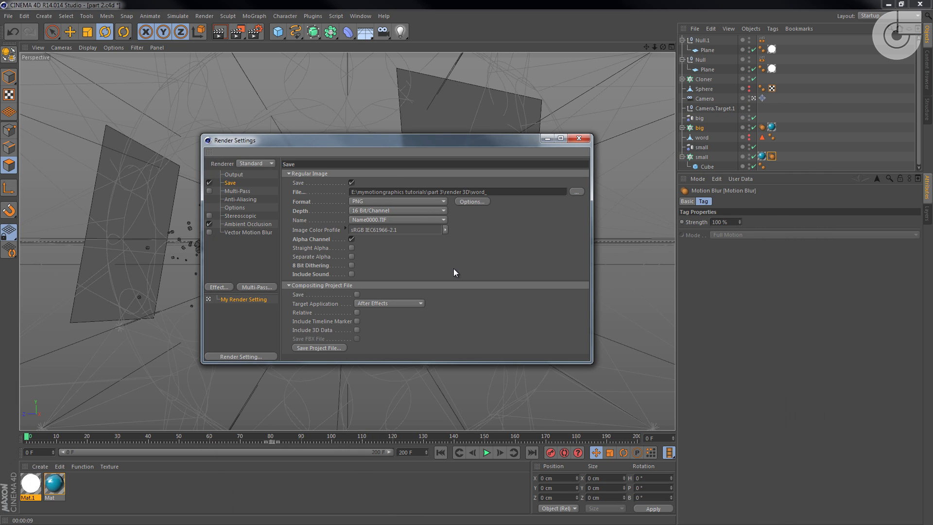
Review the anti-aliasing options in the render settings and close them.
{"action": "left_click_drag", "start_coordinate": [475, 203], "coordinate": [472, 203]}
{"action": "left_click", "coordinate": [496, 270]}
{"action": "left_click", "coordinate": [246, 200]}
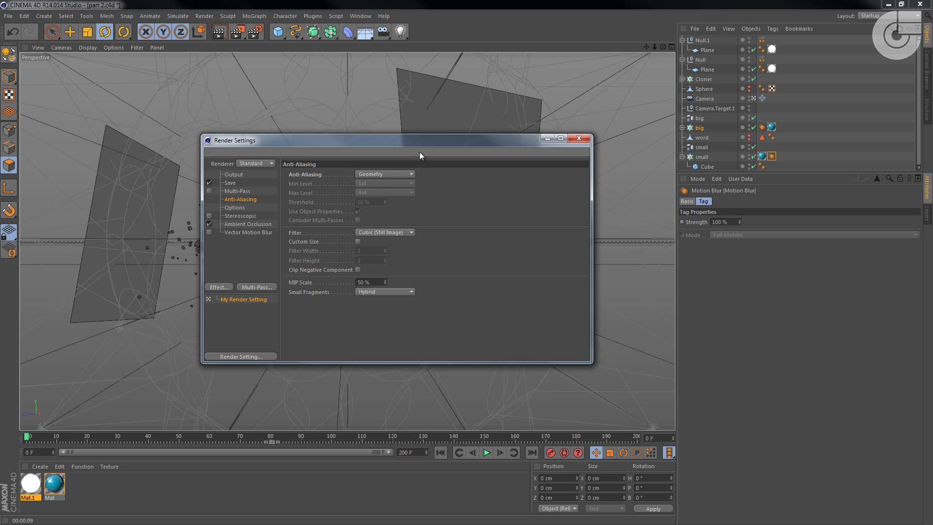
{"action": "left_click_drag", "start_coordinate": [418, 139], "coordinate": [386, 104]}
{"action": "left_click_drag", "start_coordinate": [560, 327], "coordinate": [607, 358]}
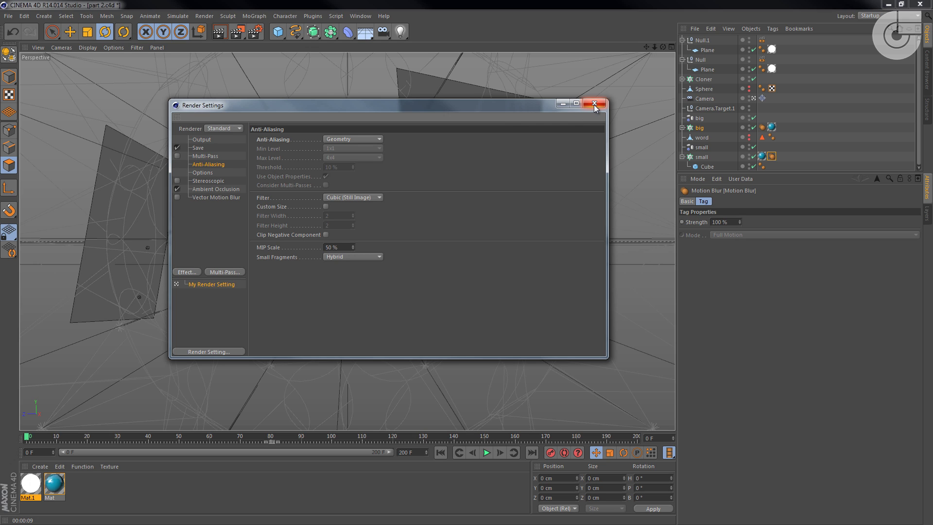
{"action": "left_click_drag", "start_coordinate": [534, 105], "coordinate": [521, 84]}
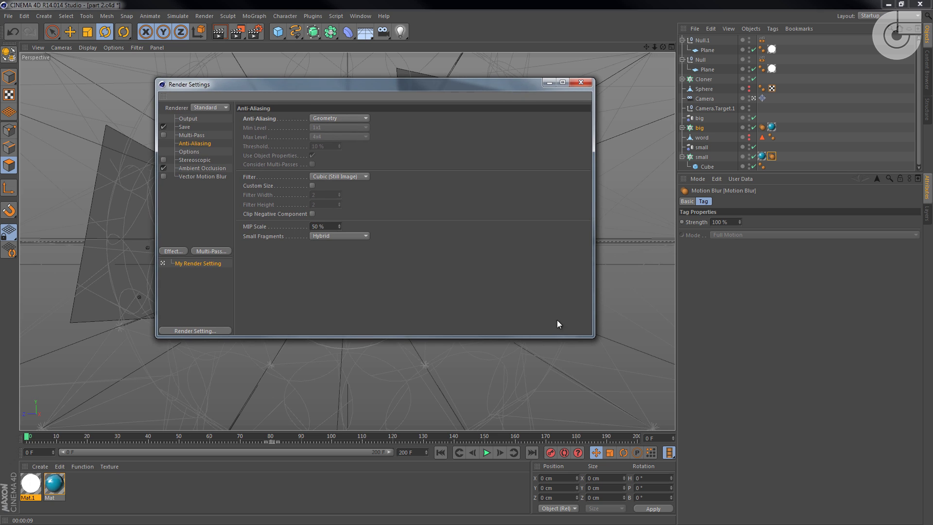
{"action": "left_click_drag", "start_coordinate": [591, 335], "coordinate": [421, 331]}
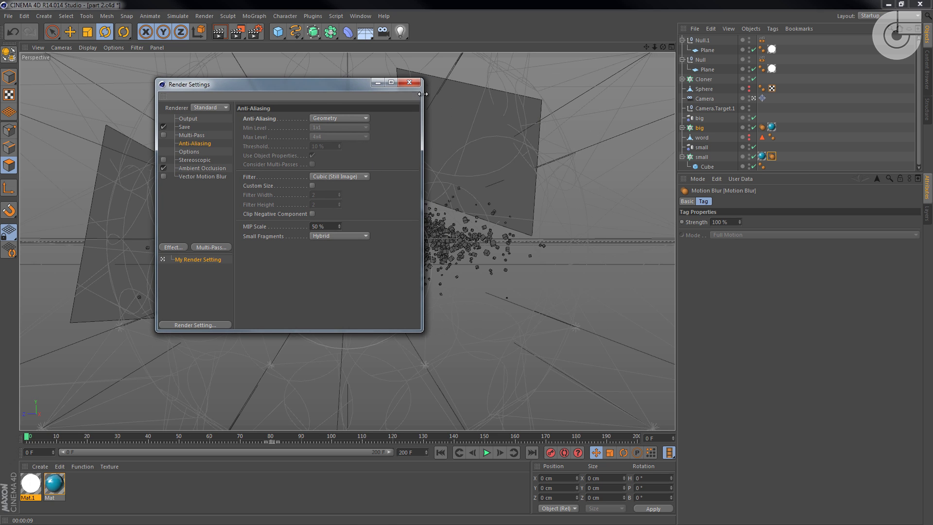
{"action": "left_click", "coordinate": [409, 82]}
Set the render output's frame range to All Frames and render the animation to the Picture Viewer.
{"action": "left_click", "coordinate": [255, 31]}
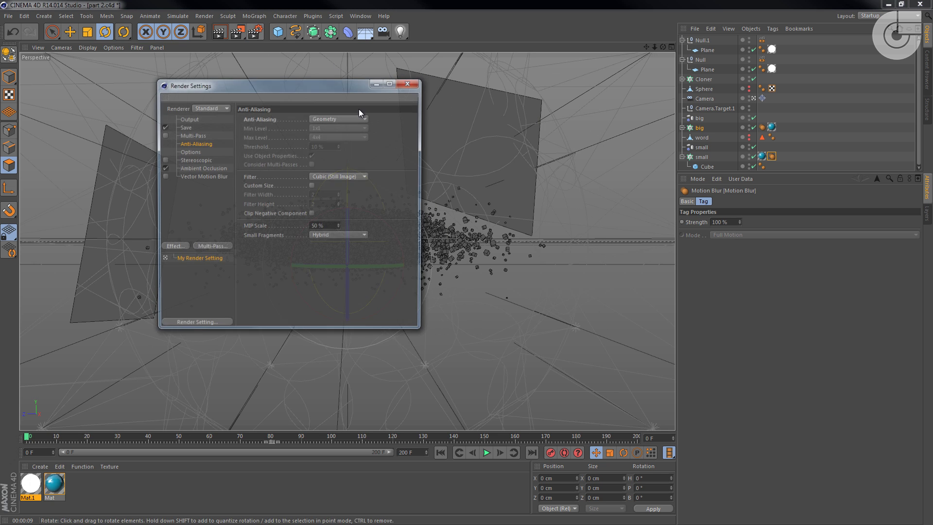
{"action": "left_click_drag", "start_coordinate": [293, 92], "coordinate": [395, 112]}
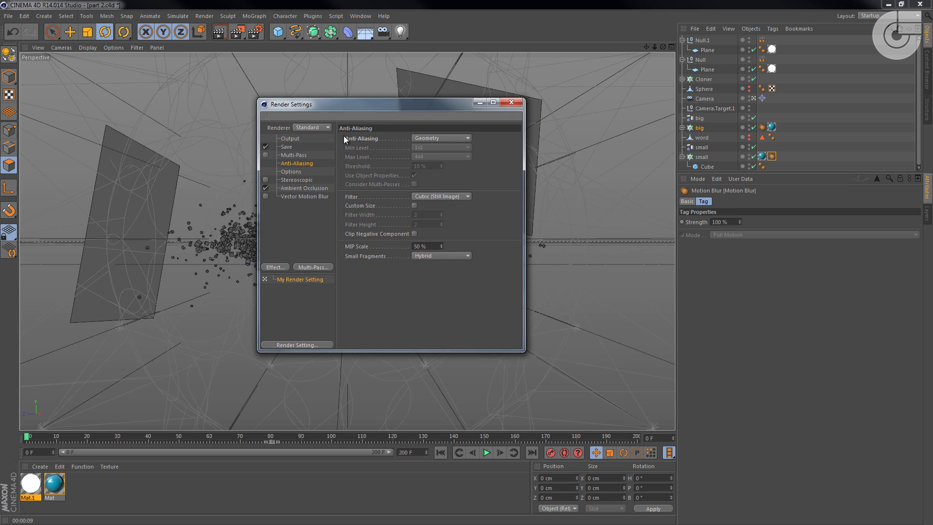
{"action": "left_click", "coordinate": [296, 138]}
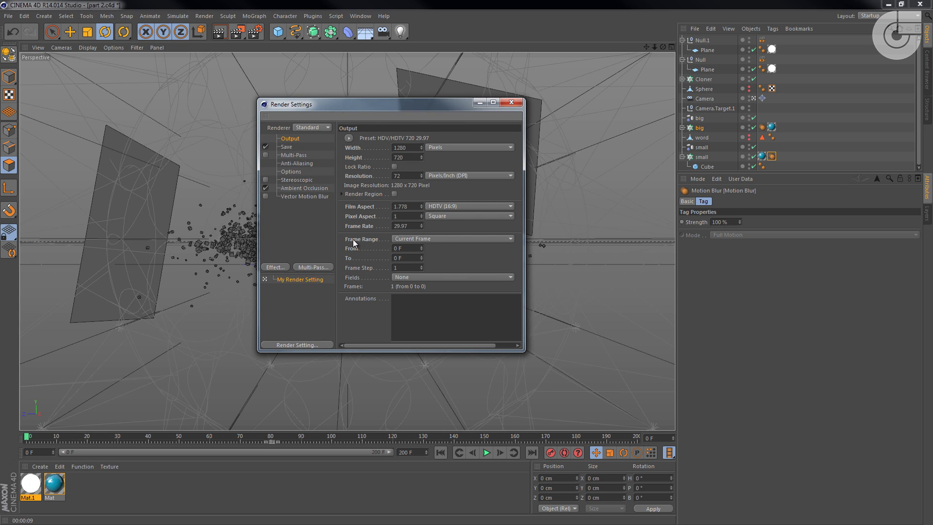
{"action": "left_click", "coordinate": [420, 239]}
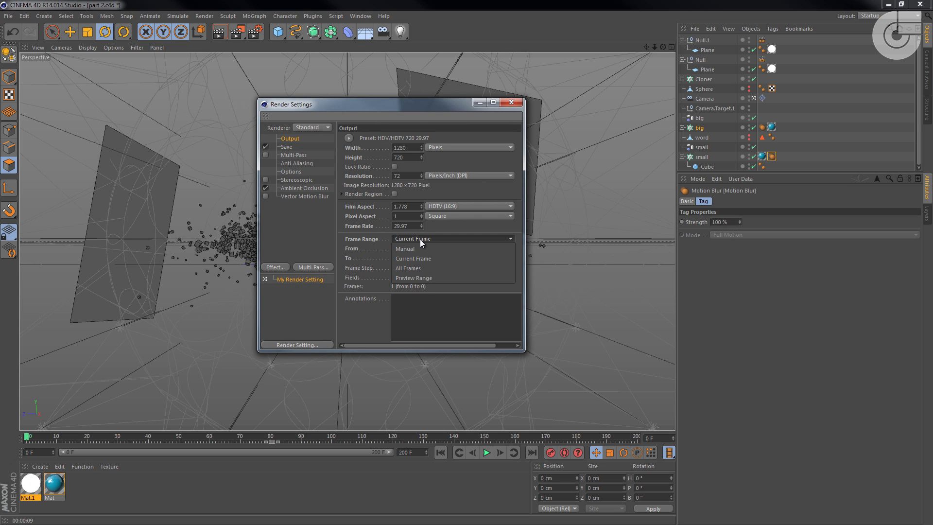
{"action": "left_click", "coordinate": [432, 270]}
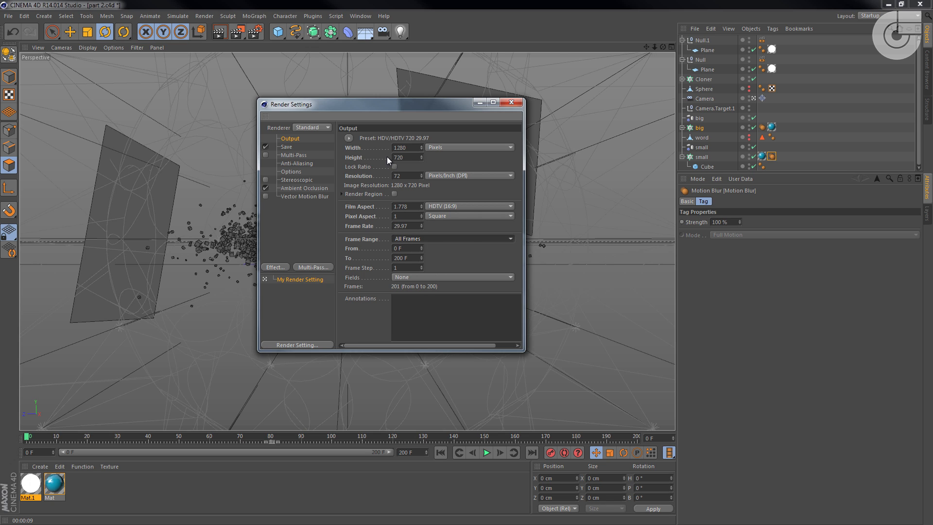
{"action": "left_click", "coordinate": [241, 40]}
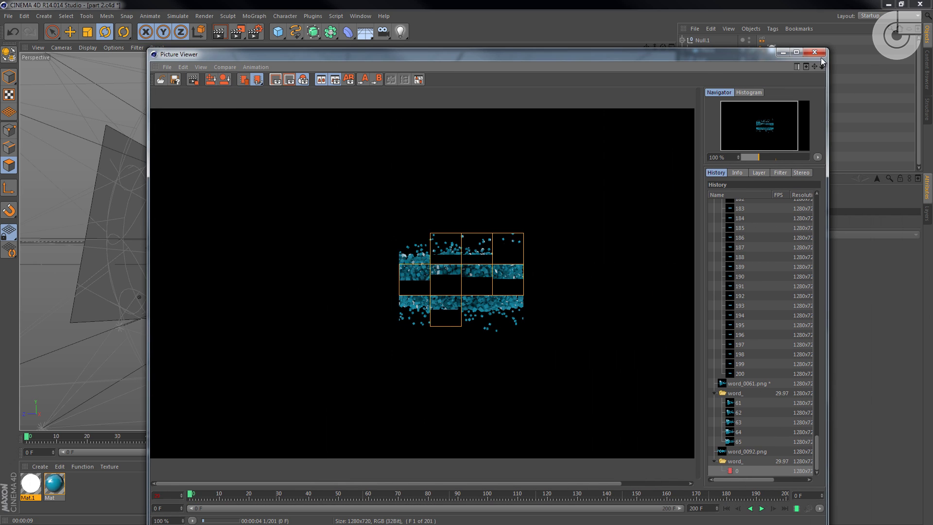
{"action": "left_click", "coordinate": [797, 52]}
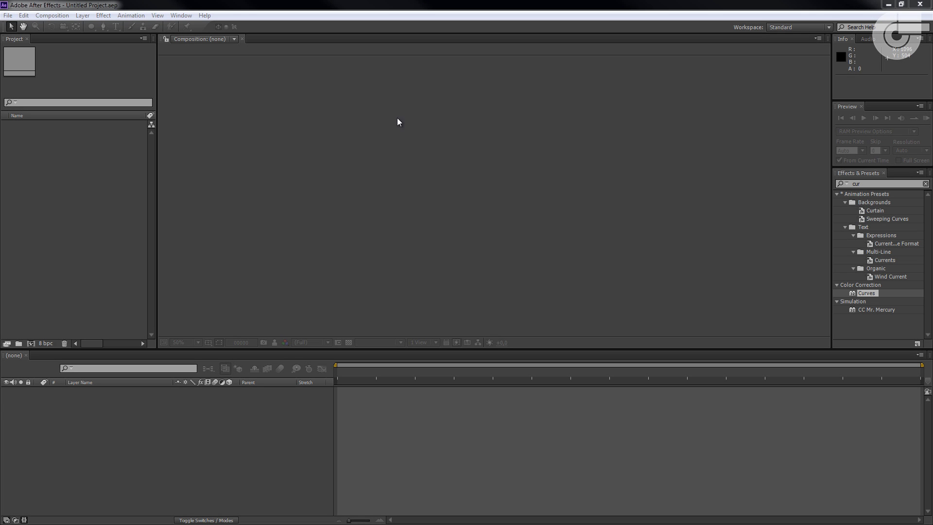
Switch to After Effects and import the rendered frames from the "render 3D" folder as a PNG sequence starting at word_0000.png.
{"action": "left_click", "coordinate": [8, 15]}
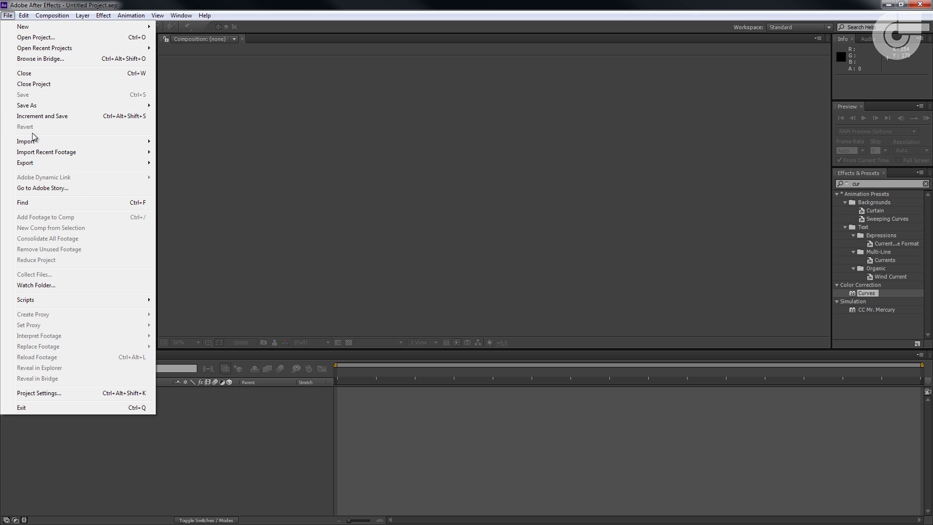
{"action": "mouse_move", "coordinate": [31, 141]}
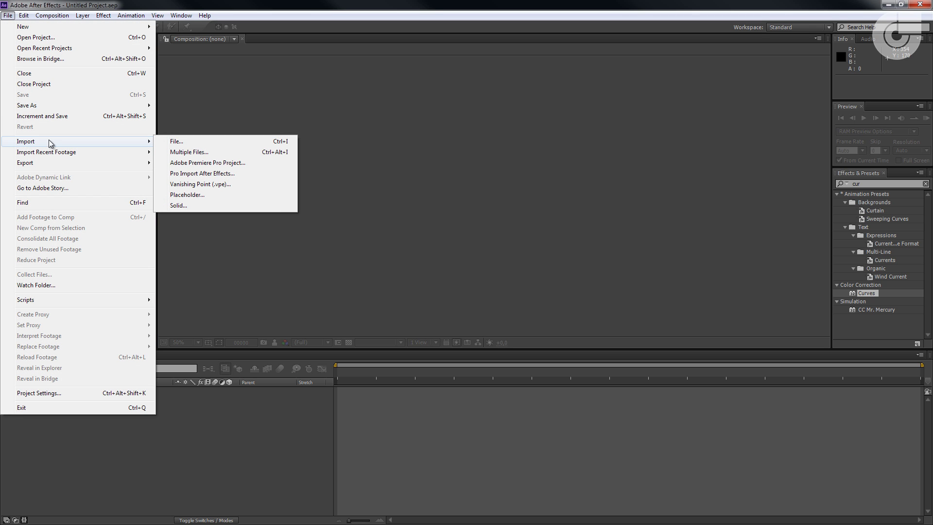
{"action": "left_click", "coordinate": [212, 142]}
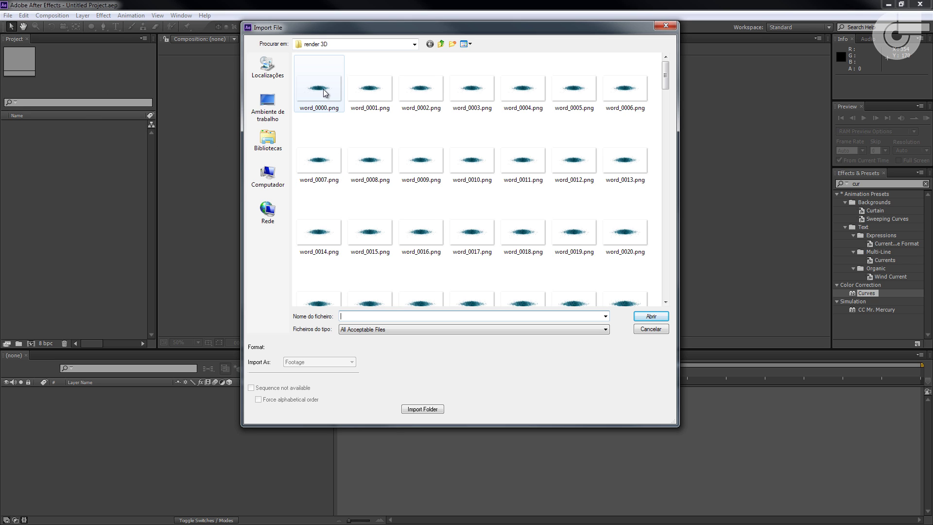
{"action": "left_click", "coordinate": [326, 104]}
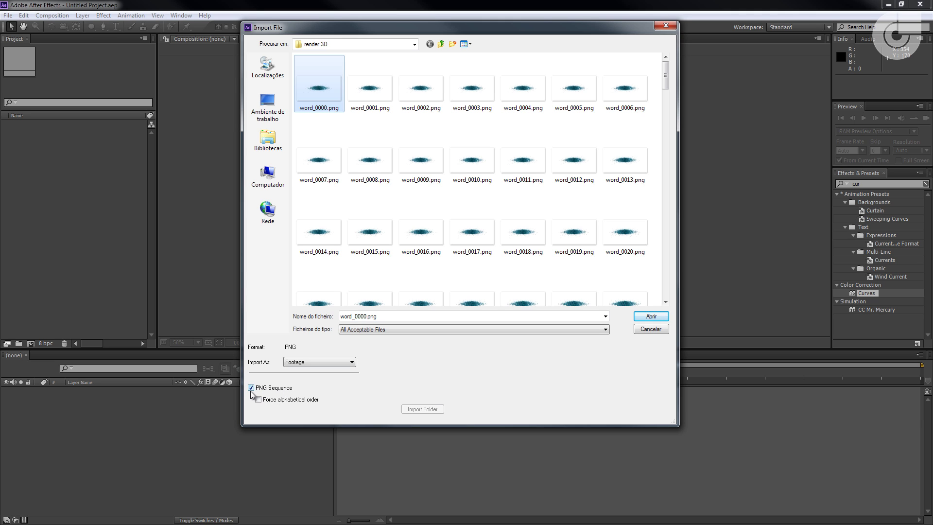
{"action": "left_click", "coordinate": [650, 316]}
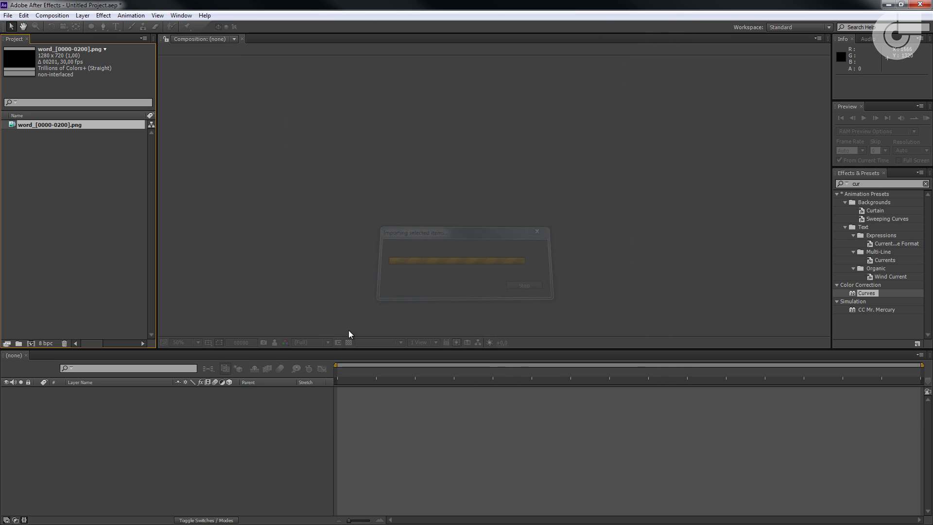
Interpret the imported PNG sequence at an assumed frame rate of 29,97 frames per second.
{"action": "right_click", "coordinate": [49, 129]}
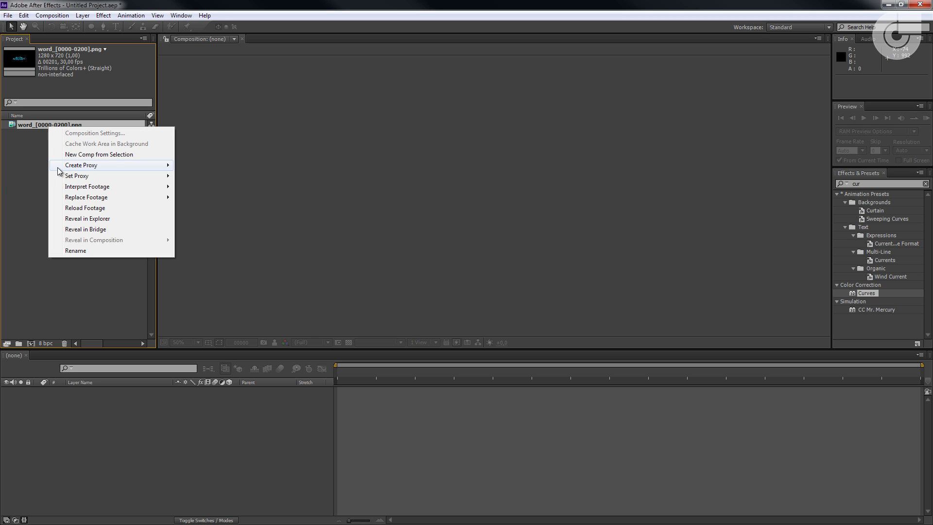
{"action": "mouse_move", "coordinate": [71, 189]}
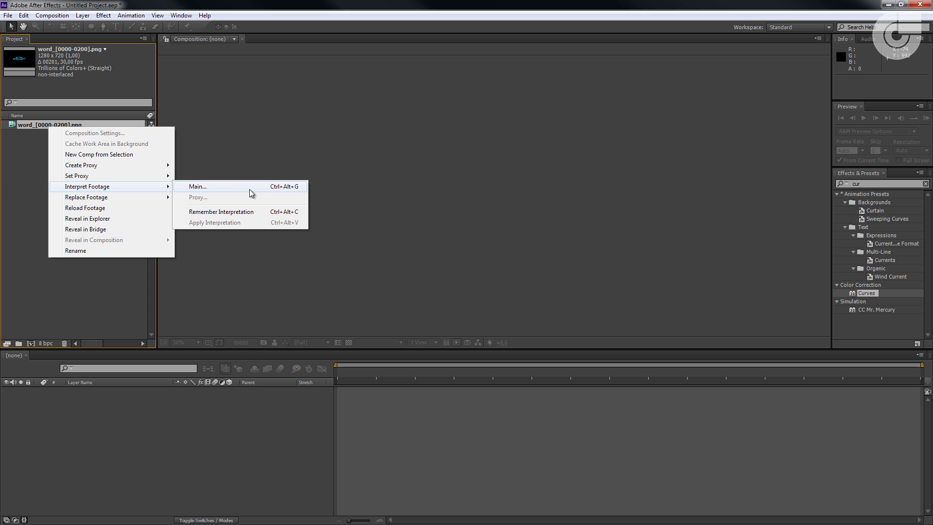
{"action": "left_click", "coordinate": [251, 193]}
{"action": "left_click_drag", "start_coordinate": [386, 78], "coordinate": [399, 66]}
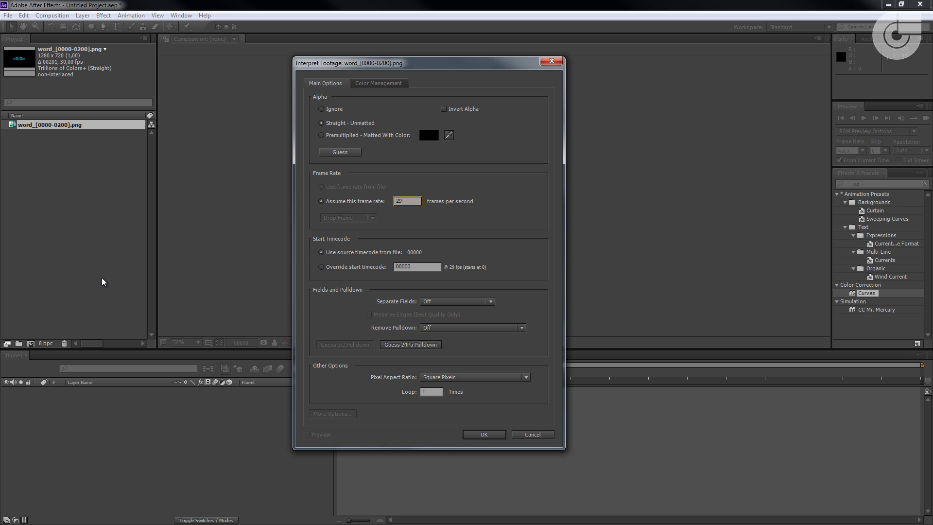
{"action": "type", "text": "97"}
{"action": "left_click", "coordinate": [494, 173]}
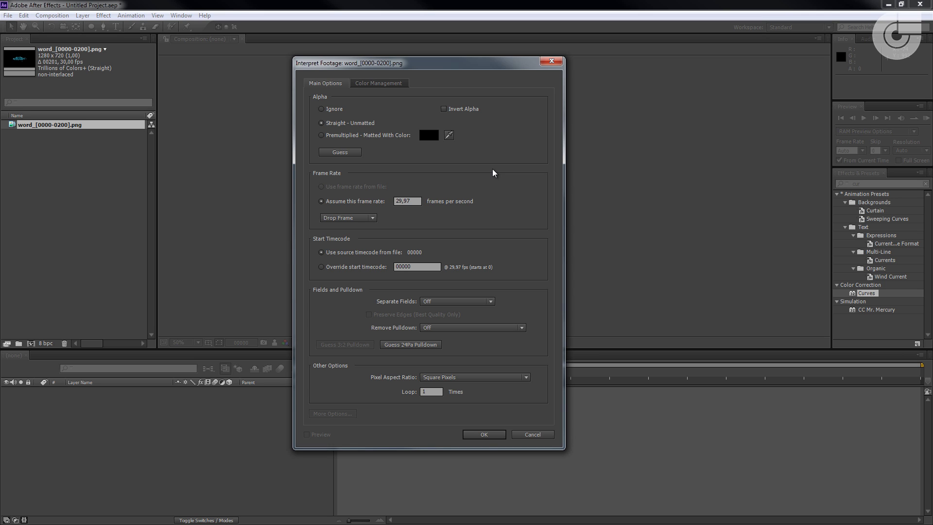
{"action": "left_click_drag", "start_coordinate": [419, 201], "coordinate": [369, 212]}
{"action": "left_click", "coordinate": [482, 435]}
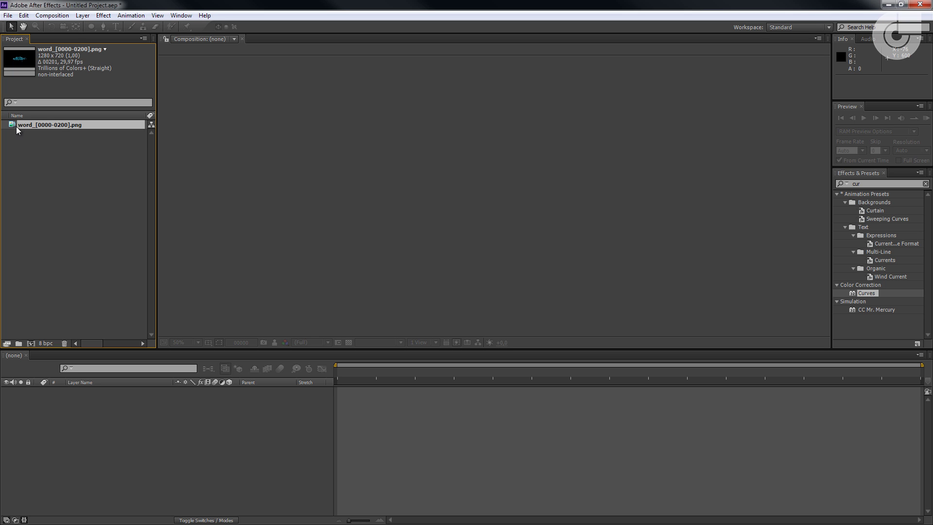
Create a composition from the PNG sequence and scrub its timeline to frame 118.
{"action": "left_click_drag", "start_coordinate": [17, 130], "coordinate": [27, 345]}
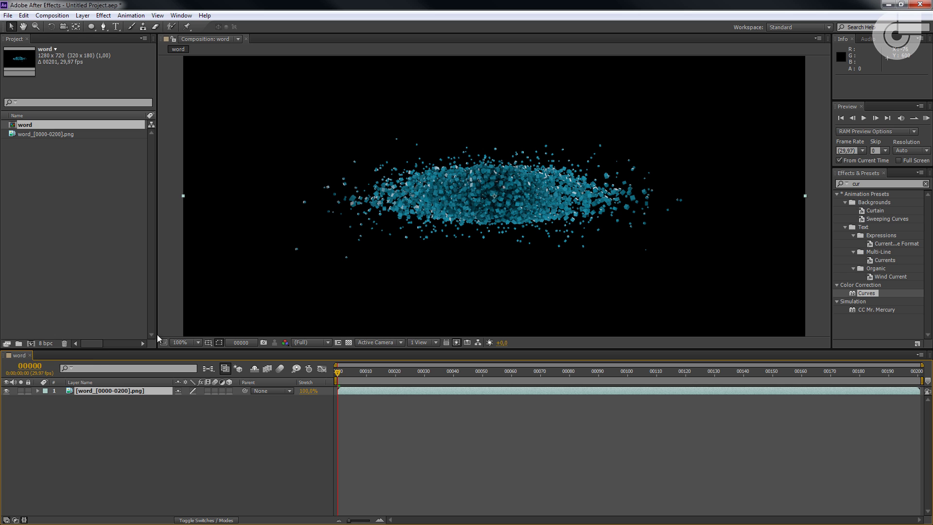
{"action": "left_click", "coordinate": [340, 372]}
{"action": "left_click_drag", "start_coordinate": [352, 374], "coordinate": [680, 376]}
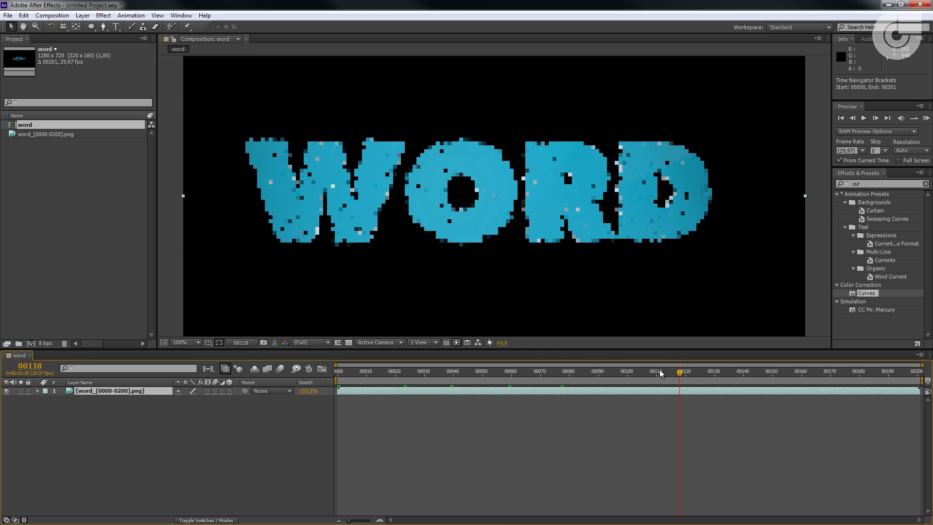
Turn on the transparency grid behind the composition and magnify the O's edge to 1600%.
{"action": "left_click", "coordinate": [349, 342]}
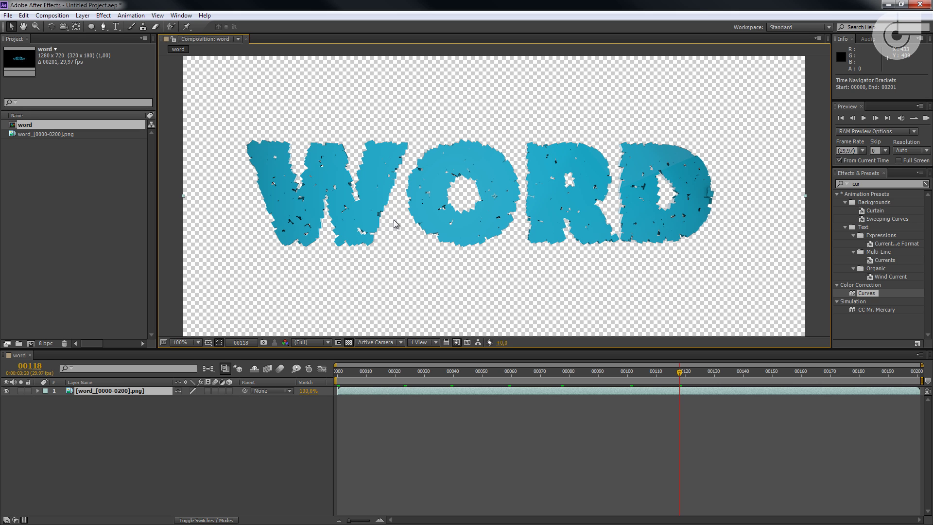
{"action": "scroll", "coordinate": [397, 224], "scroll_direction": "up", "scroll_amount": 2}
{"action": "left_click_drag", "start_coordinate": [353, 211], "coordinate": [444, 206]}
{"action": "scroll", "coordinate": [421, 209], "scroll_direction": "up", "scroll_amount": 1}
{"action": "left_click_drag", "start_coordinate": [312, 188], "coordinate": [460, 208]}
{"action": "left_click_drag", "start_coordinate": [329, 207], "coordinate": [386, 208]}
{"action": "scroll", "coordinate": [386, 210], "scroll_direction": "up", "scroll_amount": 1}
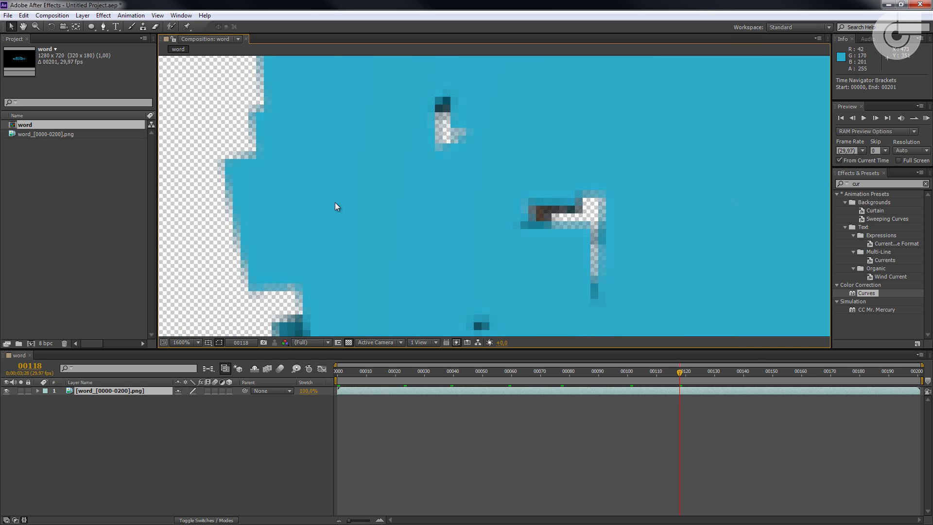
{"action": "left_click_drag", "start_coordinate": [301, 209], "coordinate": [414, 219]}
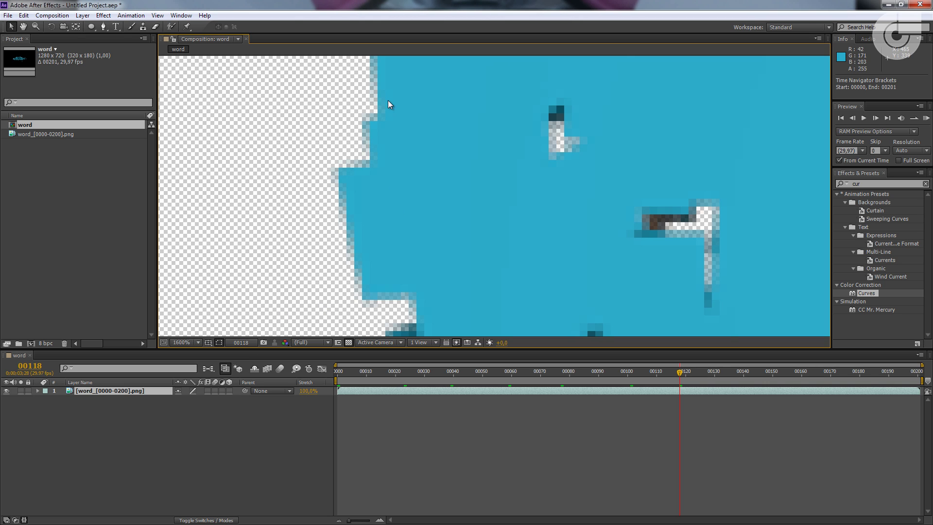
Examine the semi-transparent edge pixels along the side and upper outline of the letter O.
{"action": "scroll", "coordinate": [399, 219], "scroll_direction": "up", "scroll_amount": 2}
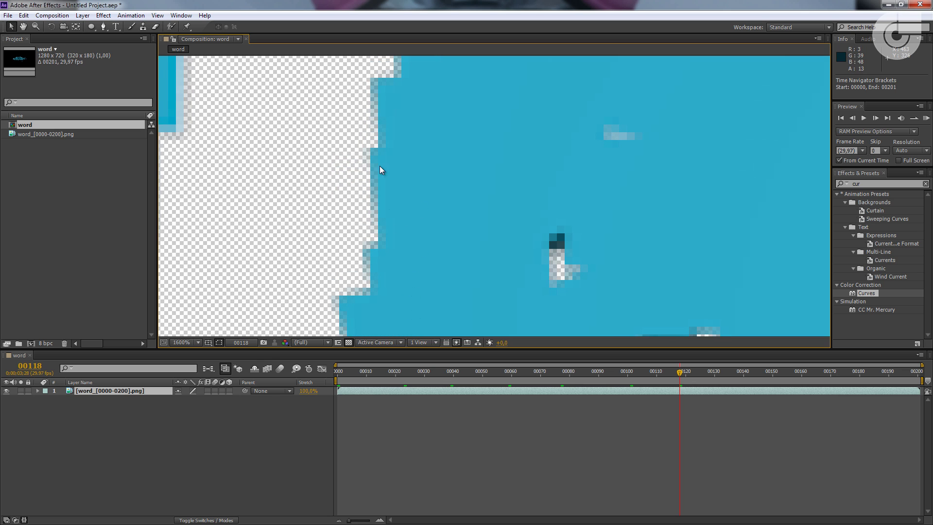
{"action": "scroll", "coordinate": [404, 115], "scroll_direction": "down", "scroll_amount": 2}
{"action": "scroll", "coordinate": [385, 182], "scroll_direction": "down", "scroll_amount": 1}
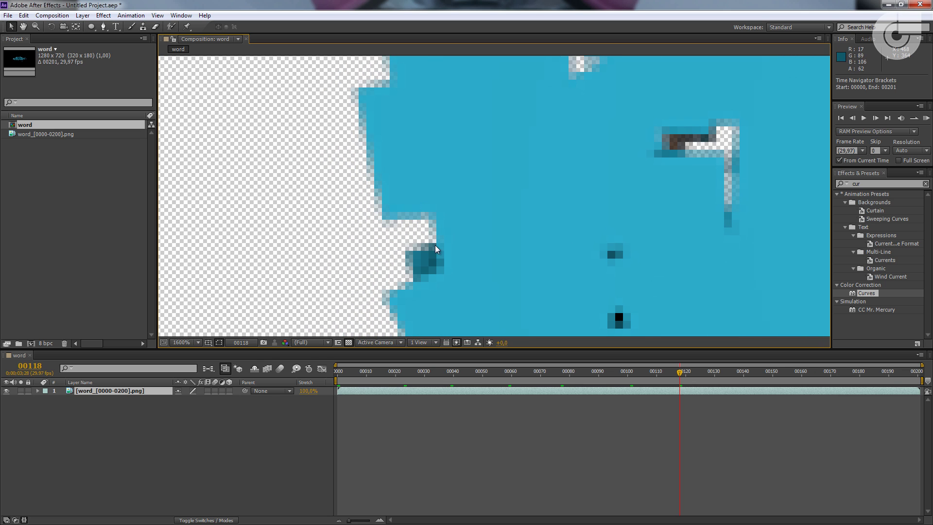
{"action": "scroll", "coordinate": [386, 190], "scroll_direction": "down", "scroll_amount": 2}
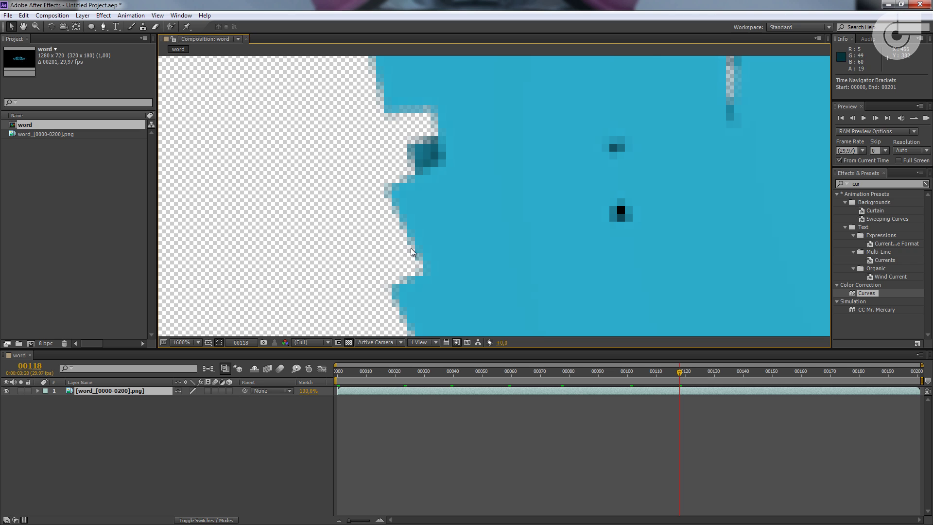
{"action": "left_click_drag", "start_coordinate": [402, 131], "coordinate": [381, 297]}
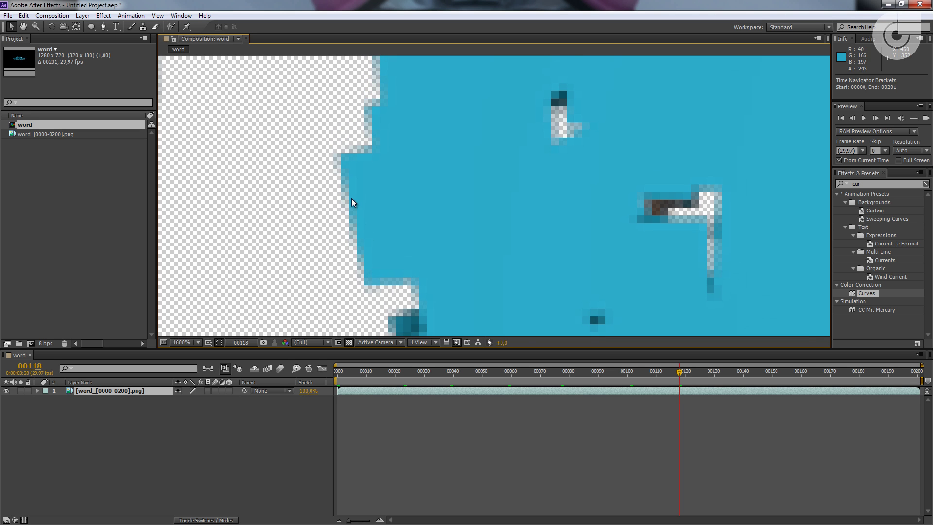
{"action": "left_click_drag", "start_coordinate": [354, 203], "coordinate": [332, 336]}
{"action": "left_click_drag", "start_coordinate": [354, 137], "coordinate": [343, 227]}
{"action": "left_click_drag", "start_coordinate": [351, 164], "coordinate": [327, 258]}
{"action": "left_click_drag", "start_coordinate": [382, 168], "coordinate": [306, 260]}
{"action": "left_click_drag", "start_coordinate": [387, 146], "coordinate": [339, 327]}
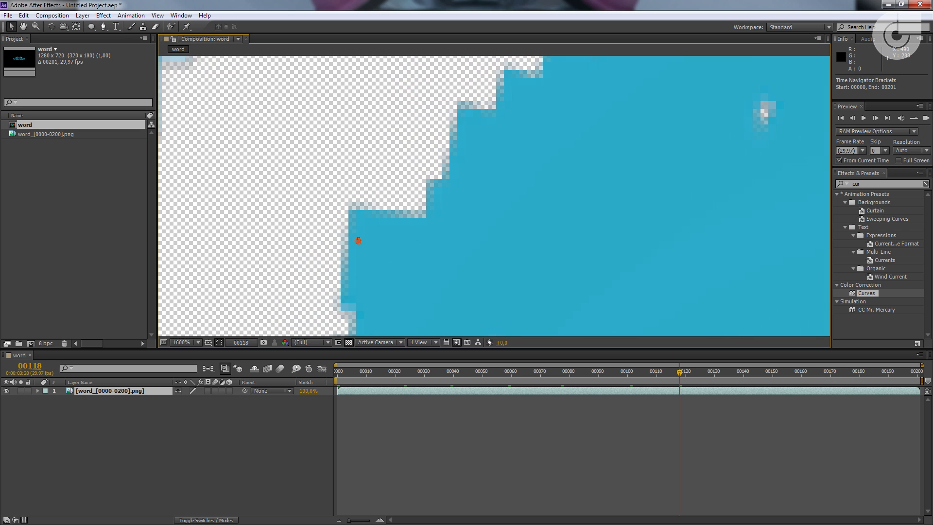
{"action": "left_click_drag", "start_coordinate": [458, 147], "coordinate": [292, 260]}
{"action": "left_click_drag", "start_coordinate": [415, 198], "coordinate": [235, 284]}
{"action": "left_click_drag", "start_coordinate": [592, 124], "coordinate": [471, 186]}
{"action": "left_click_drag", "start_coordinate": [661, 197], "coordinate": [500, 190]}
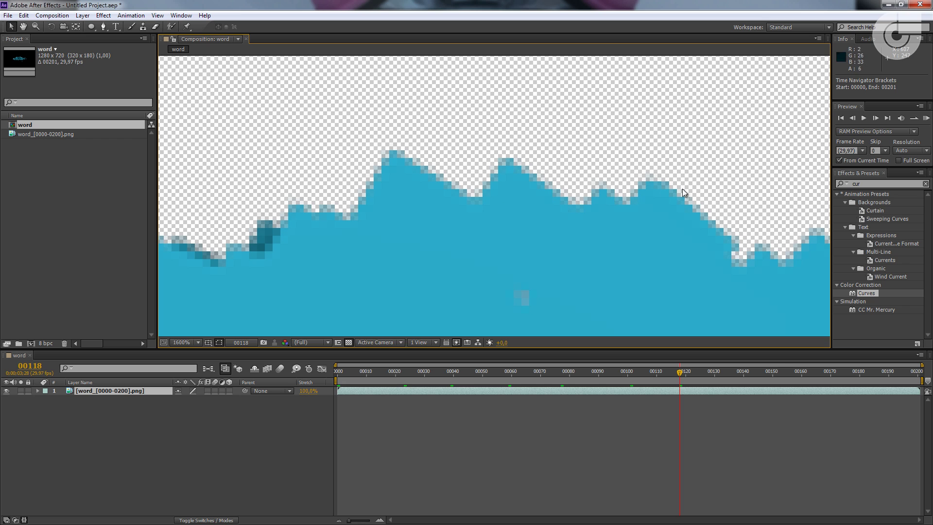
{"action": "left_click_drag", "start_coordinate": [740, 238], "coordinate": [468, 180]}
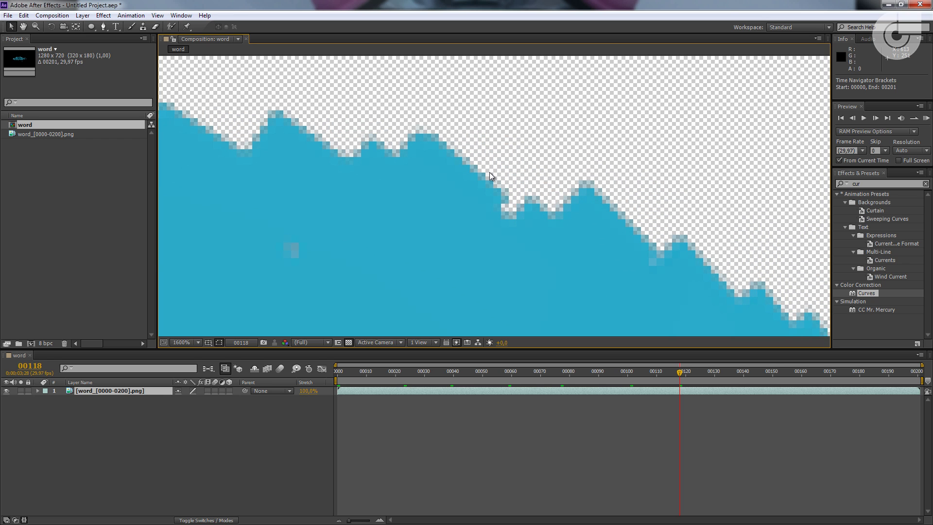
{"action": "left_click_drag", "start_coordinate": [501, 219], "coordinate": [532, 234]}
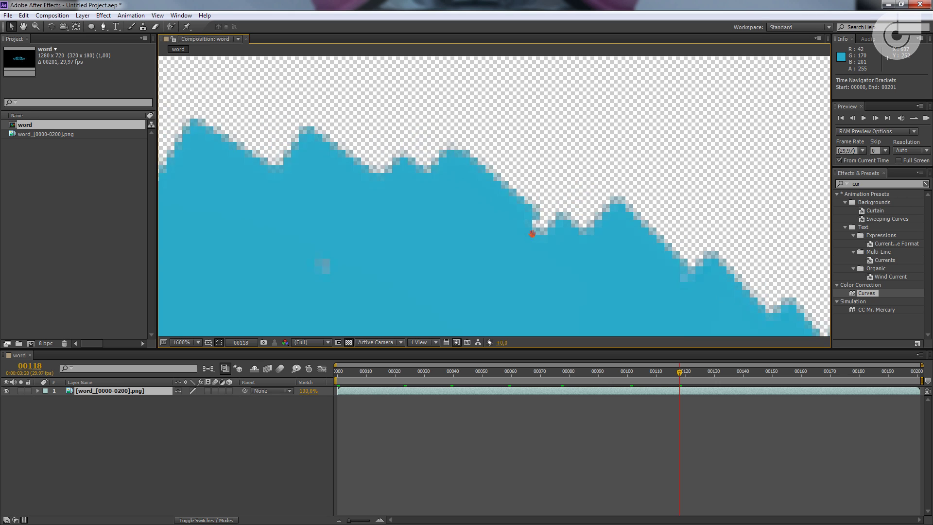
{"action": "left_click_drag", "start_coordinate": [297, 161], "coordinate": [414, 233]}
{"action": "left_click_drag", "start_coordinate": [296, 210], "coordinate": [476, 188]}
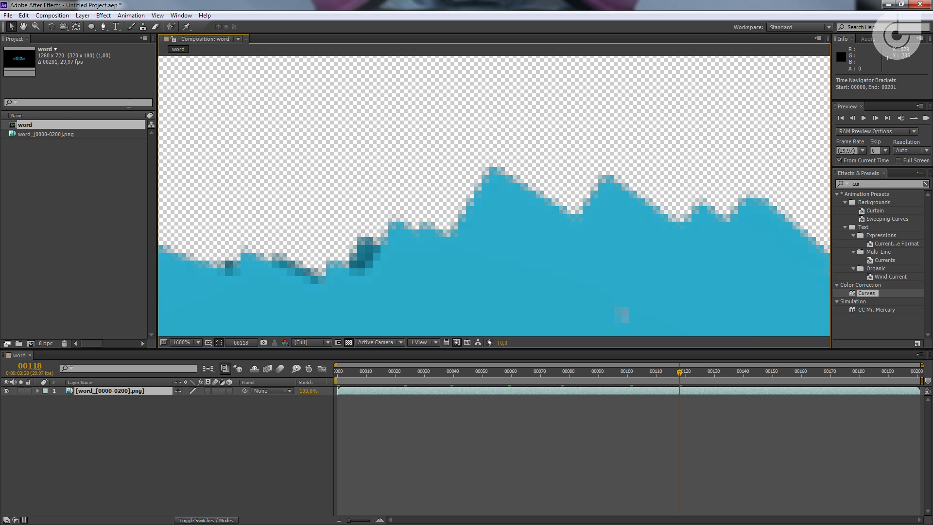
Reinterpret the PNG sequence's alpha channel as Premultiplied - Matted With Color, using black.
{"action": "right_click", "coordinate": [53, 134]}
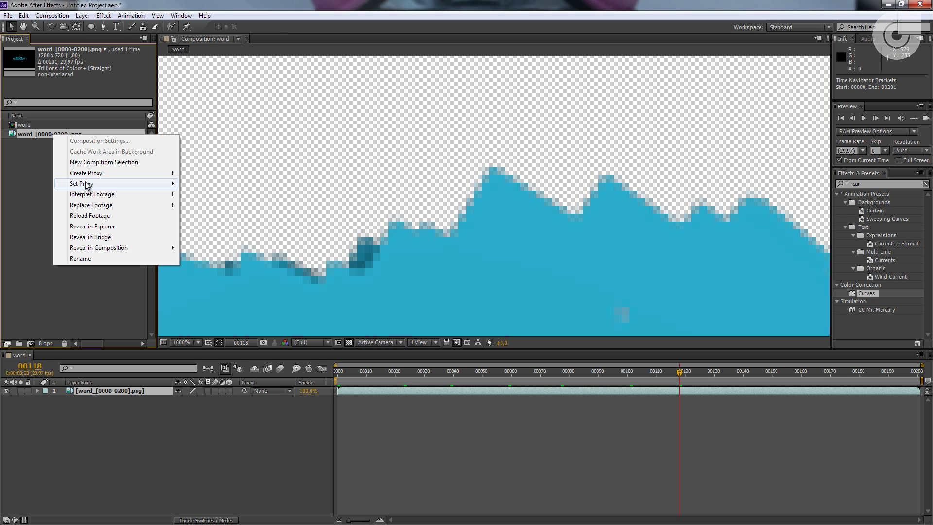
{"action": "mouse_move", "coordinate": [97, 196]}
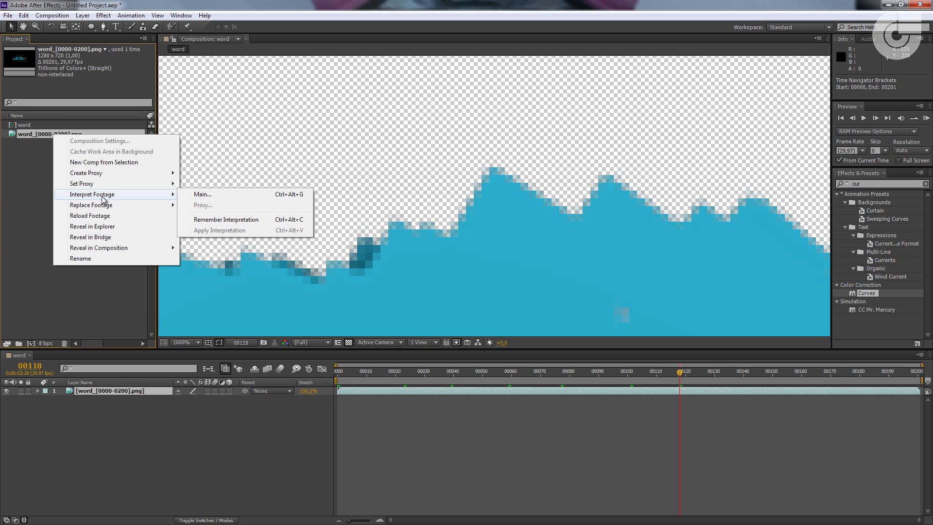
{"action": "left_click", "coordinate": [234, 197]}
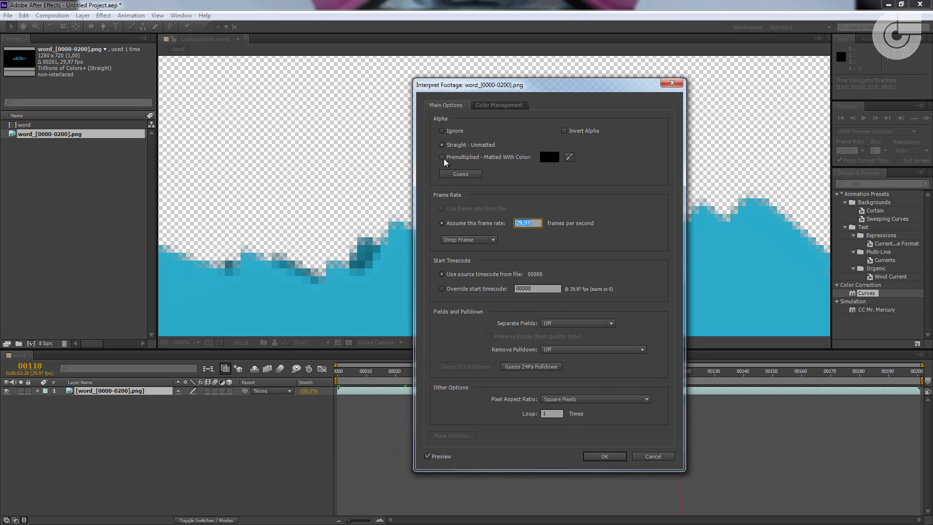
{"action": "left_click", "coordinate": [442, 158]}
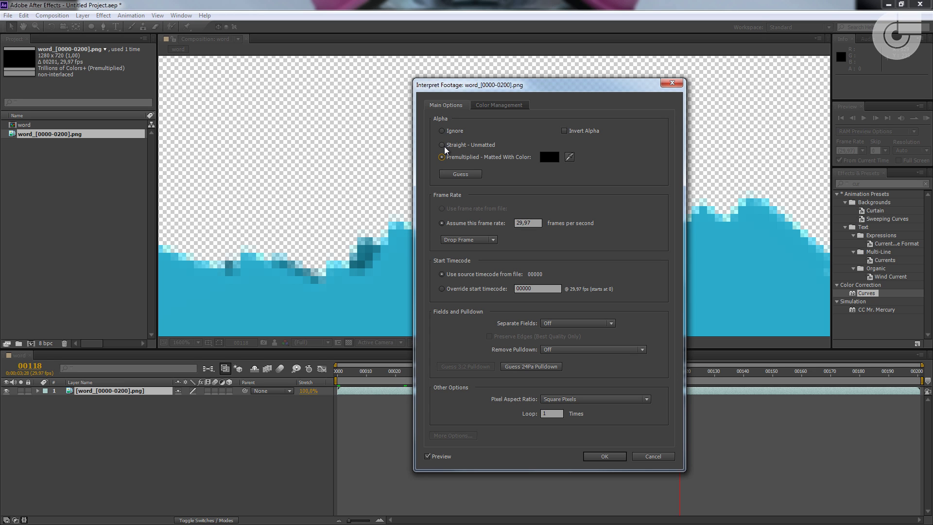
{"action": "left_click", "coordinate": [443, 145]}
{"action": "left_click_drag", "start_coordinate": [471, 87], "coordinate": [629, 59]}
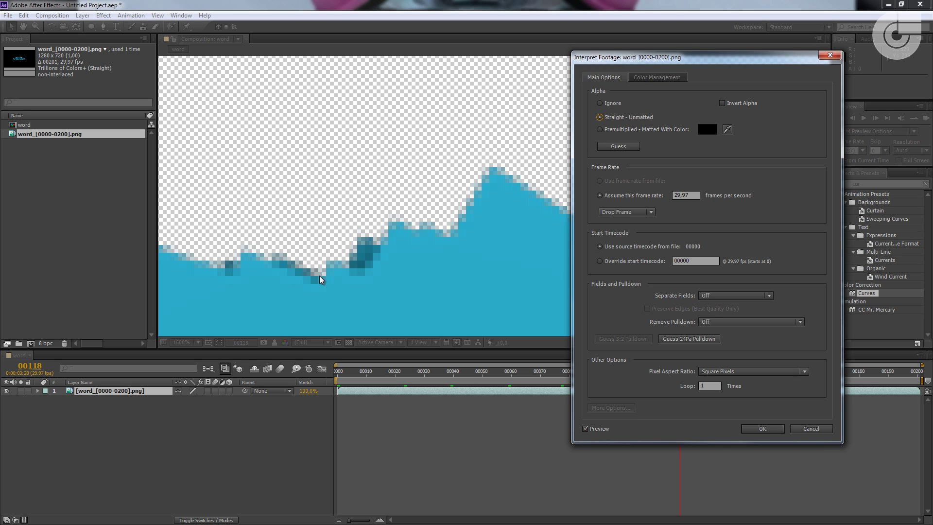
{"action": "left_click", "coordinate": [601, 130]}
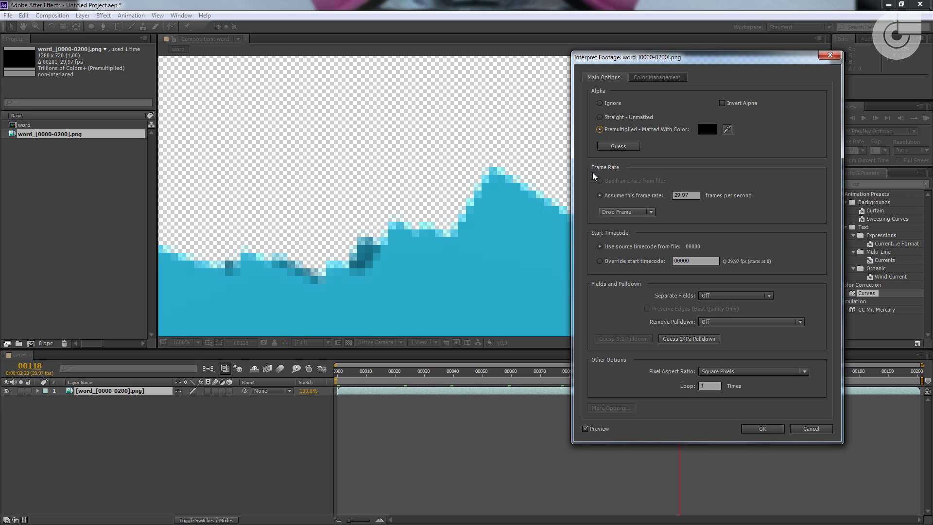
{"action": "left_click", "coordinate": [756, 429]}
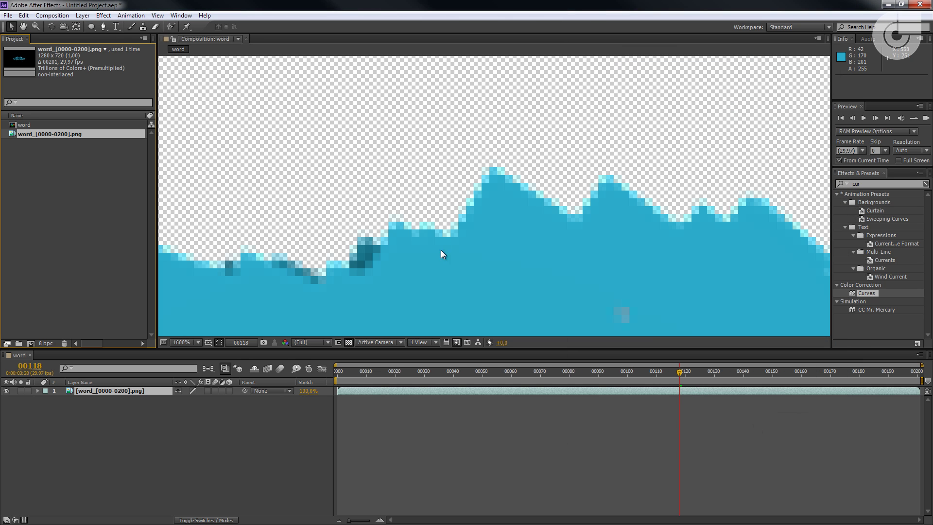
Return the composition view to 100% magnification and preview the animation from the first frame.
{"action": "left_click", "coordinate": [198, 342]}
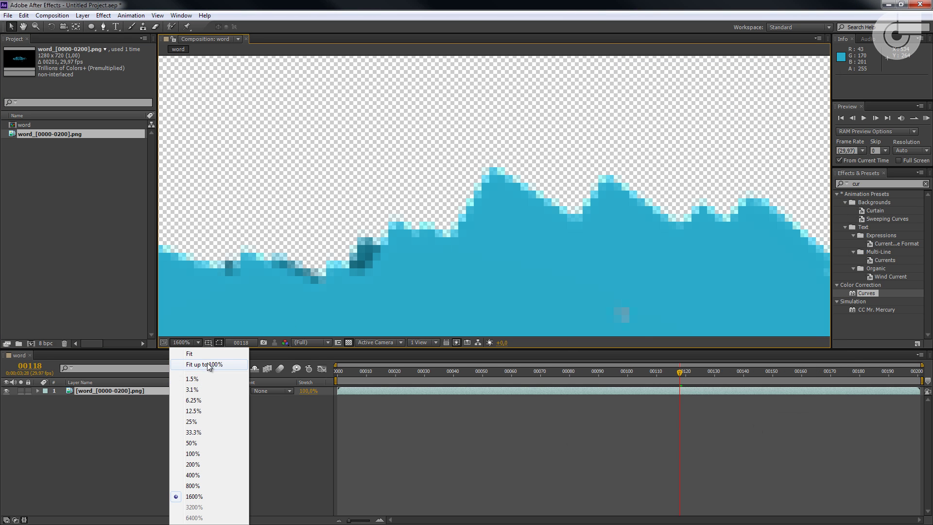
{"action": "left_click", "coordinate": [206, 453]}
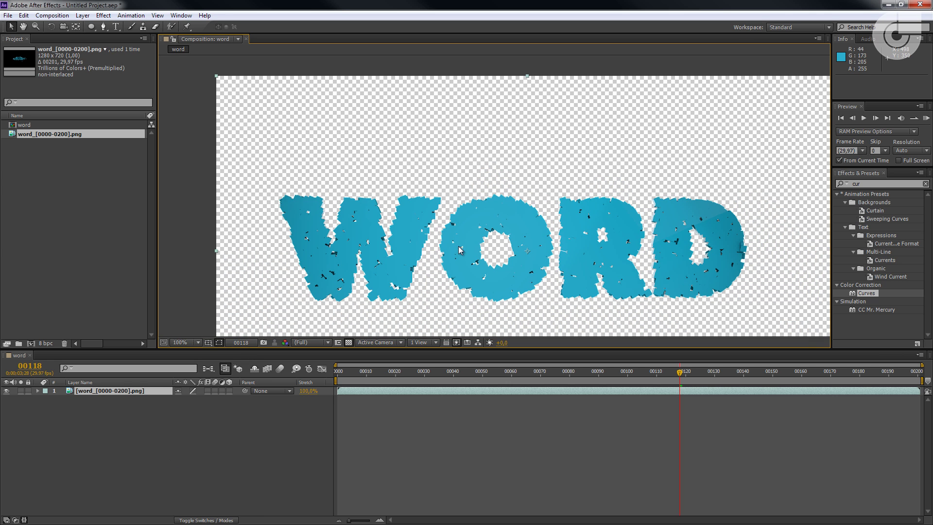
{"action": "left_click_drag", "start_coordinate": [410, 199], "coordinate": [461, 203]}
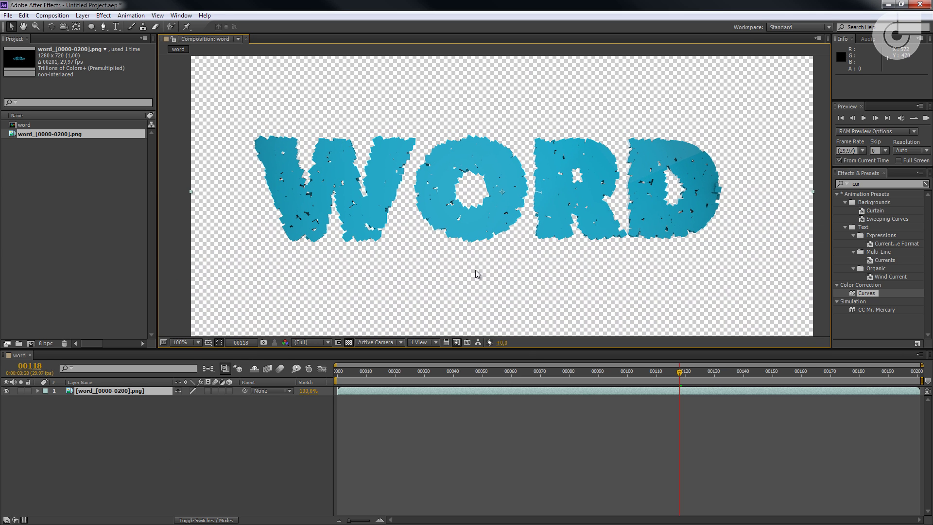
{"action": "key", "text": "Home"}
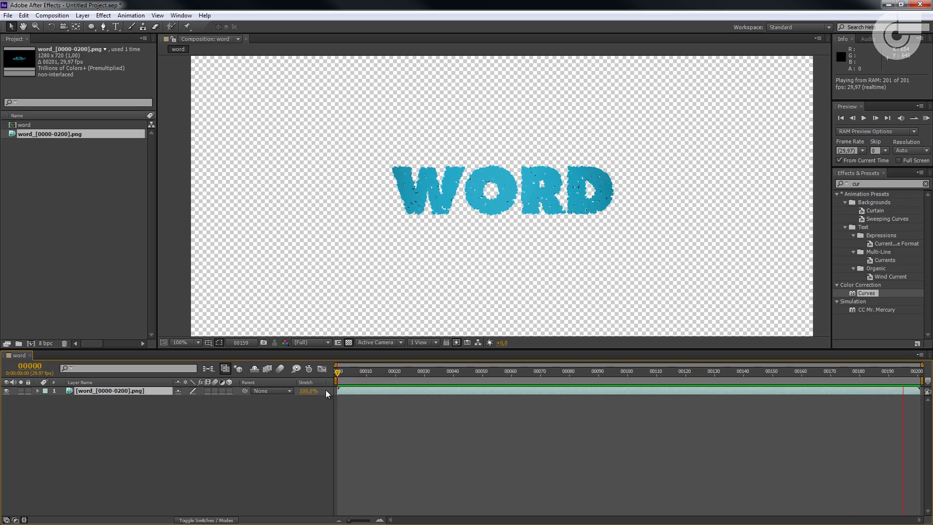
Scrub back and forth through the scattering animation and stop at frame 83.
{"action": "left_click_drag", "start_coordinate": [396, 378], "coordinate": [793, 364]}
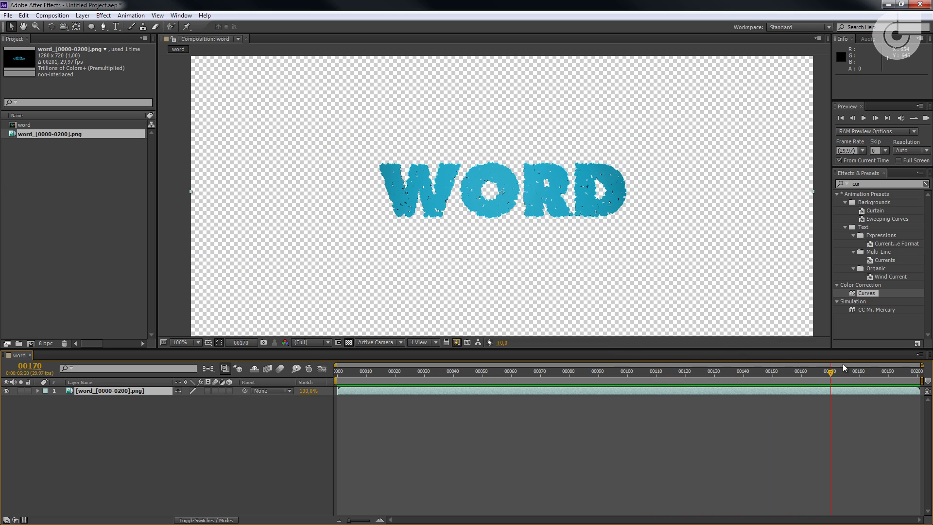
{"action": "left_click_drag", "start_coordinate": [862, 379], "coordinate": [333, 382]}
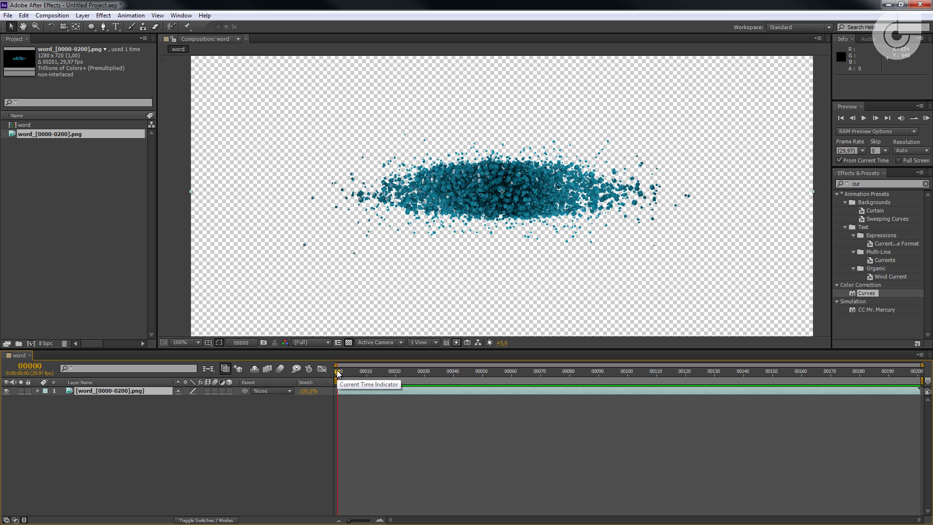
{"action": "left_click_drag", "start_coordinate": [338, 370], "coordinate": [343, 418]}
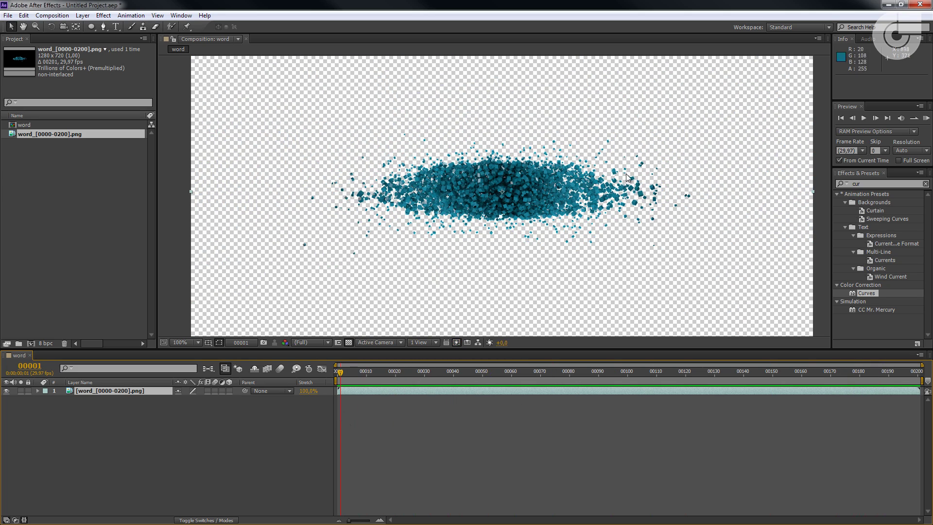
{"action": "left_click_drag", "start_coordinate": [351, 372], "coordinate": [892, 372]}
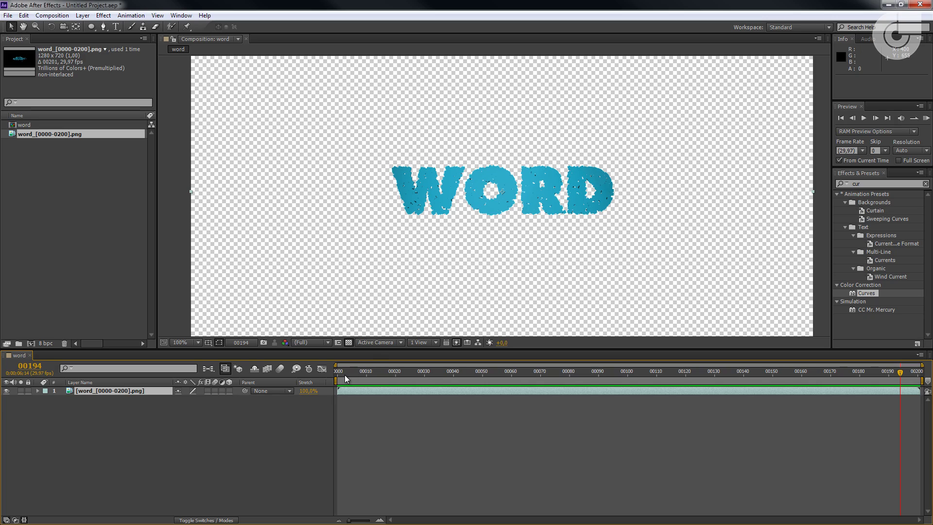
{"action": "left_click_drag", "start_coordinate": [345, 375], "coordinate": [578, 372]}
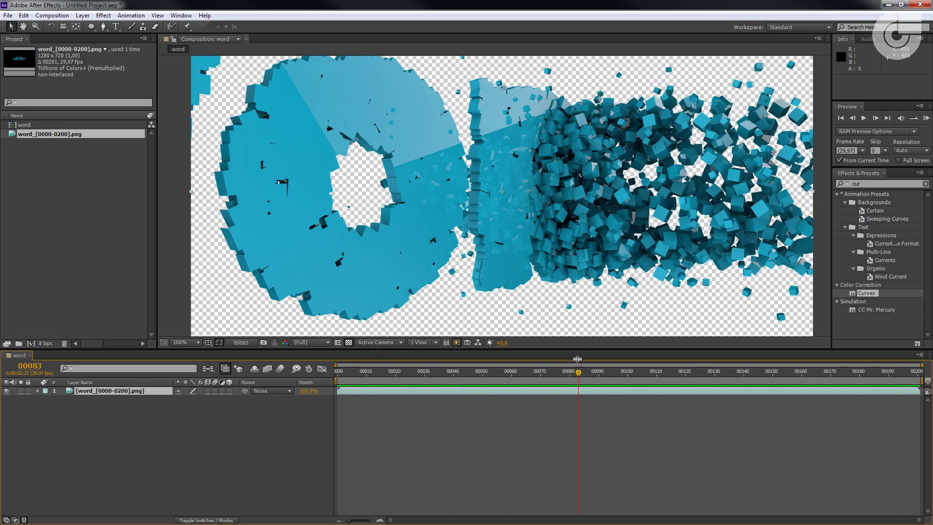
{"action": "scroll", "coordinate": [566, 295], "scroll_direction": "down", "scroll_amount": 1}
{"action": "right_click", "coordinate": [294, 412]}
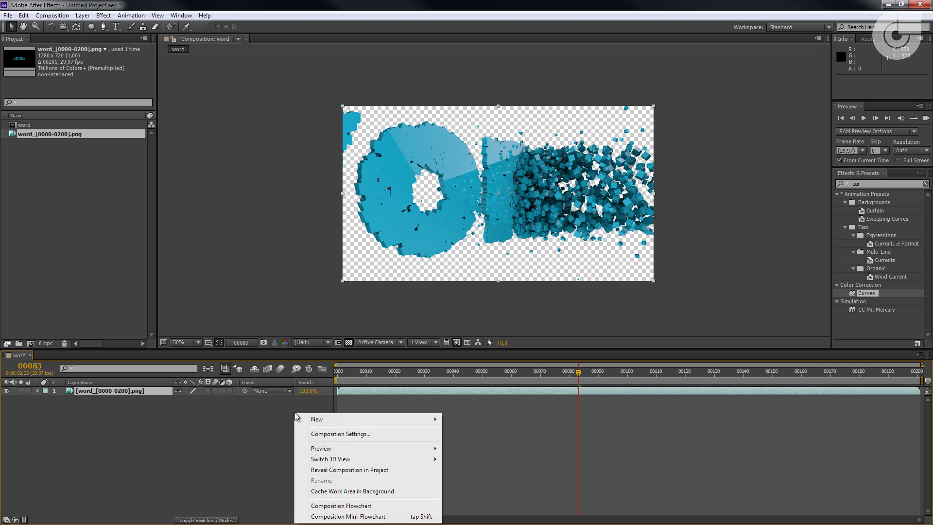
{"action": "mouse_move", "coordinate": [309, 420]}
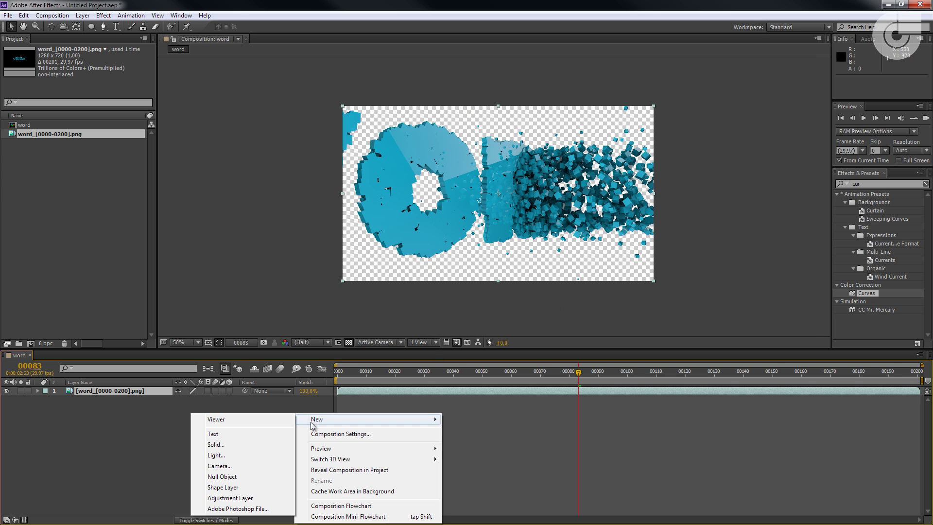
{"action": "left_click", "coordinate": [241, 445]}
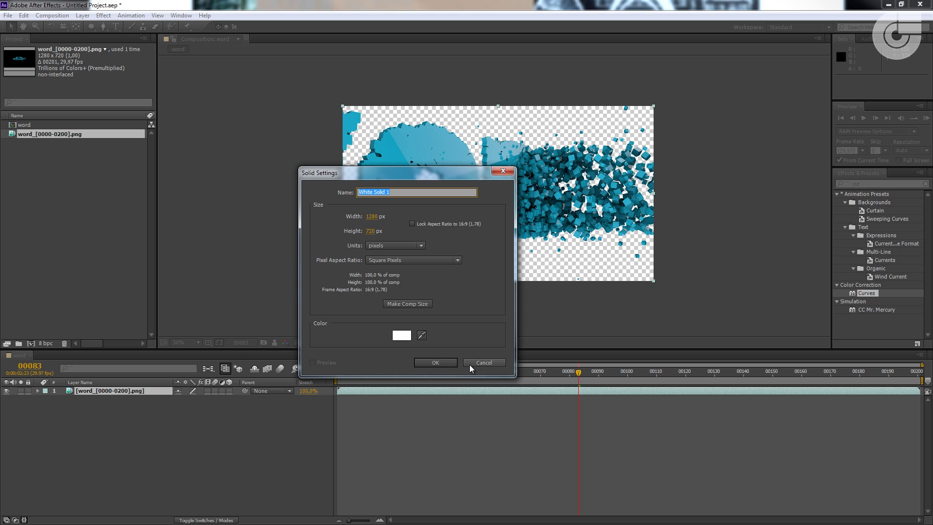
{"action": "left_click", "coordinate": [483, 362]}
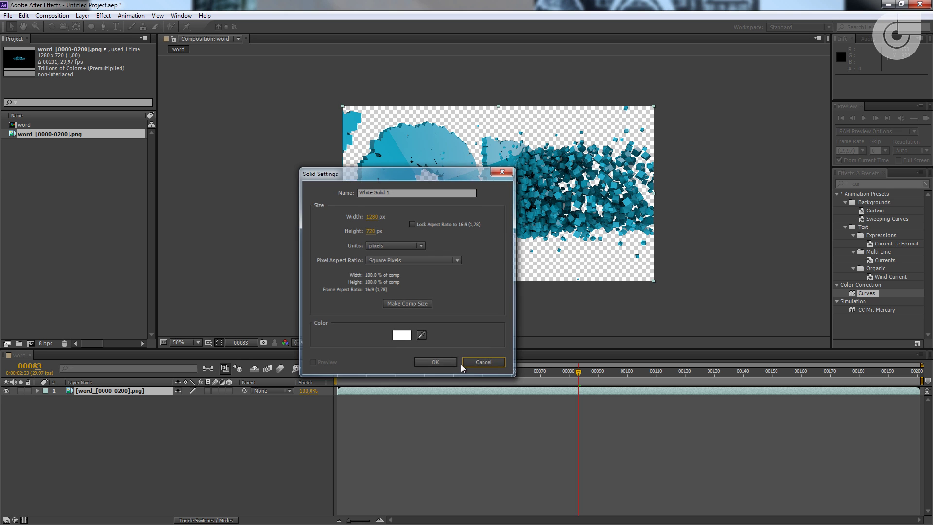
Create a white solid named BG at composition size and place it beneath the PNG sequence layer.
{"action": "left_click", "coordinate": [83, 15]}
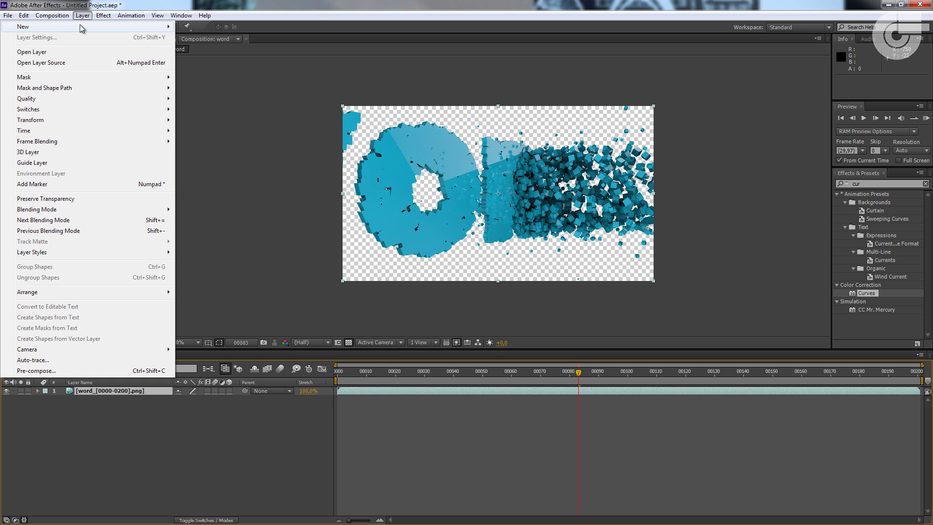
{"action": "mouse_move", "coordinate": [98, 27]}
{"action": "left_click", "coordinate": [198, 39]}
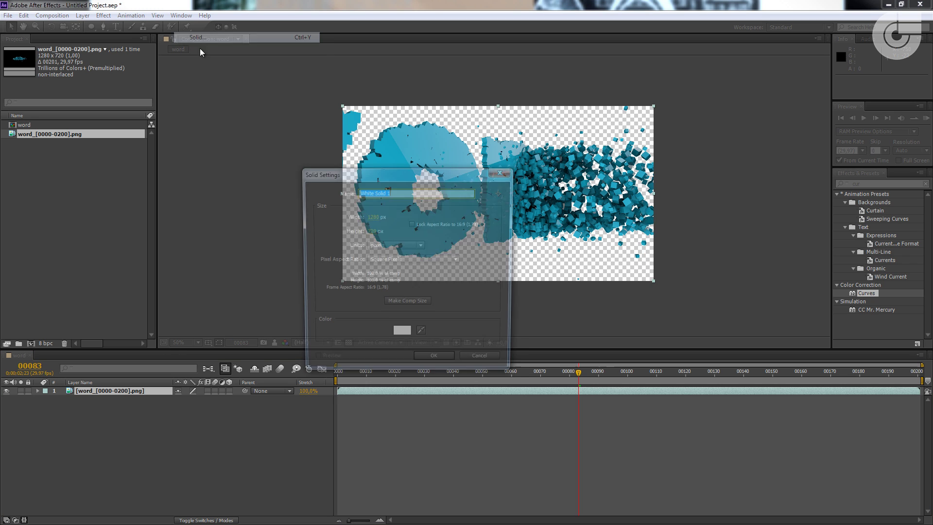
{"action": "left_click", "coordinate": [408, 306]}
{"action": "left_click_drag", "start_coordinate": [400, 192], "coordinate": [355, 193]}
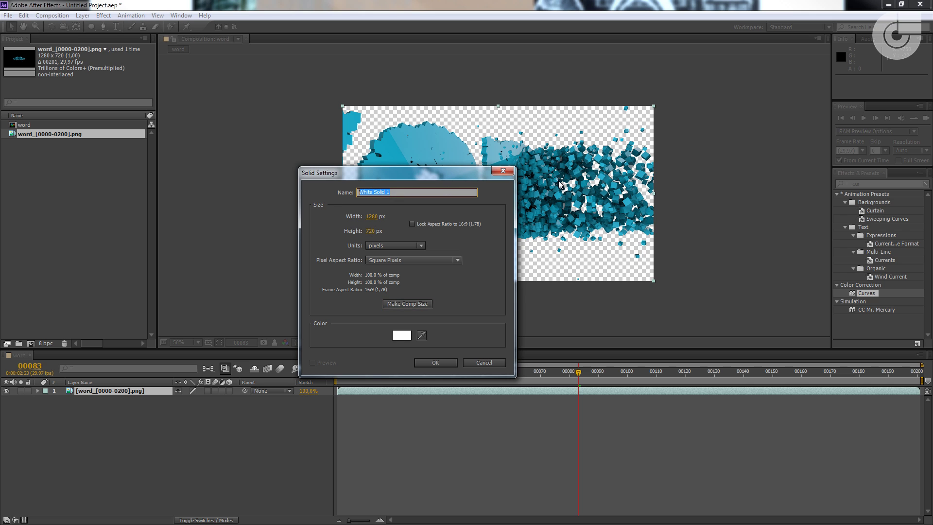
{"action": "type", "text": "BG"}
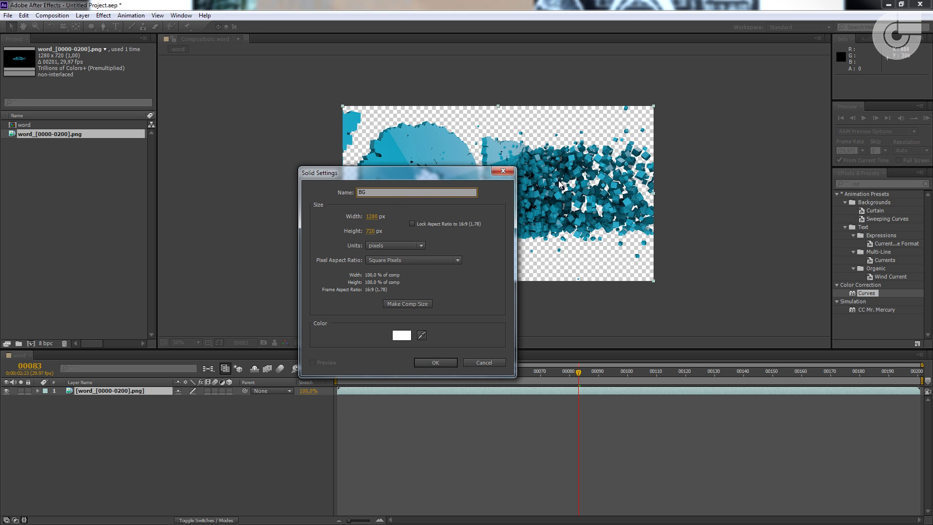
{"action": "key", "text": "Return"}
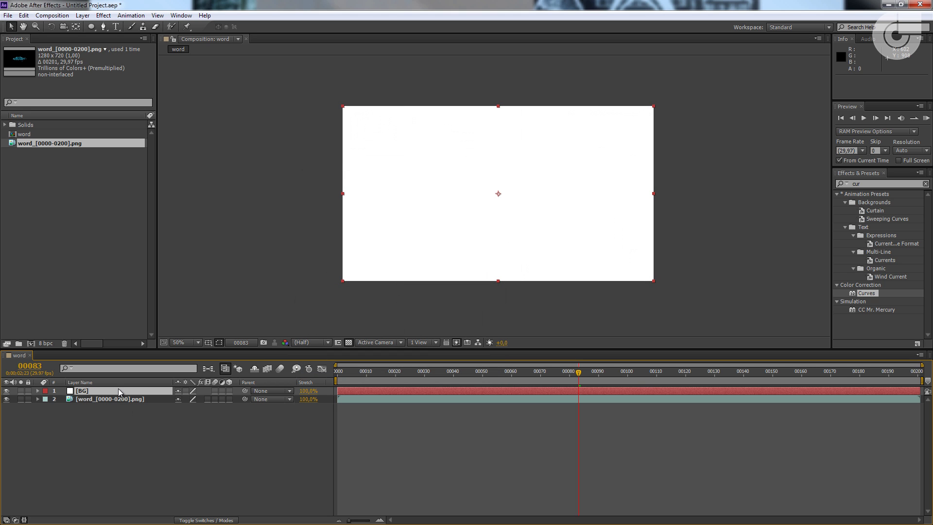
{"action": "left_click_drag", "start_coordinate": [119, 390], "coordinate": [133, 436]}
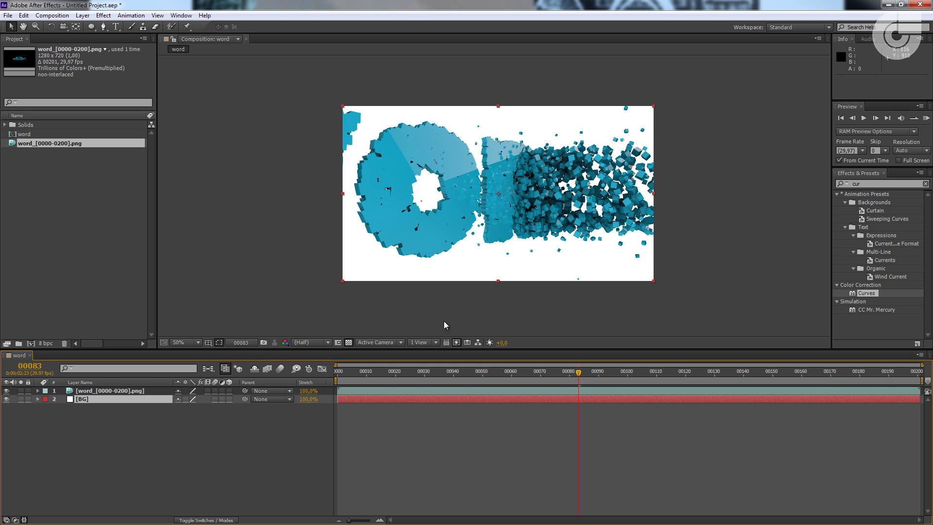
Apply the Ramp effect to the BG layer and set its shape to Radial Ramp.
{"action": "left_click", "coordinate": [877, 185]}
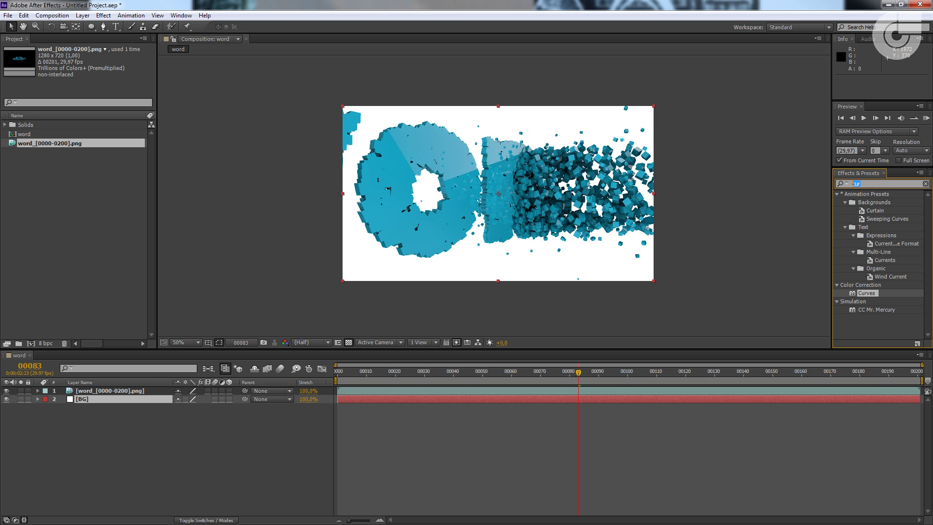
{"action": "type", "text": "ramp"}
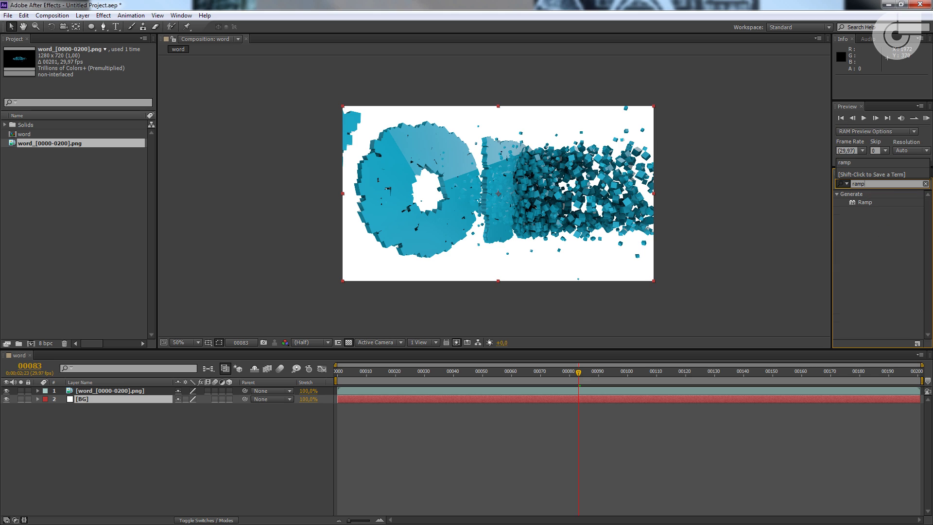
{"action": "left_click", "coordinate": [864, 203]}
{"action": "left_click_drag", "start_coordinate": [857, 203], "coordinate": [109, 397]}
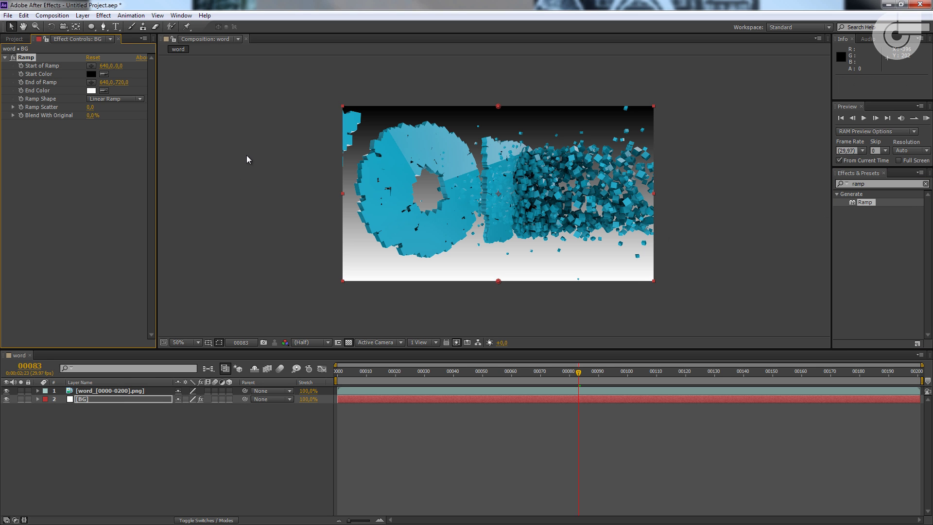
{"action": "left_click", "coordinate": [110, 98]}
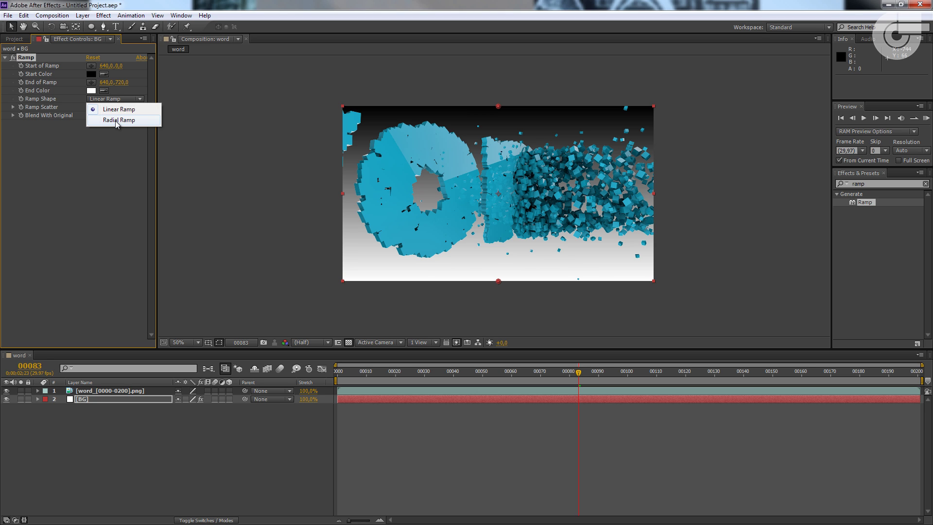
{"action": "left_click", "coordinate": [115, 120]}
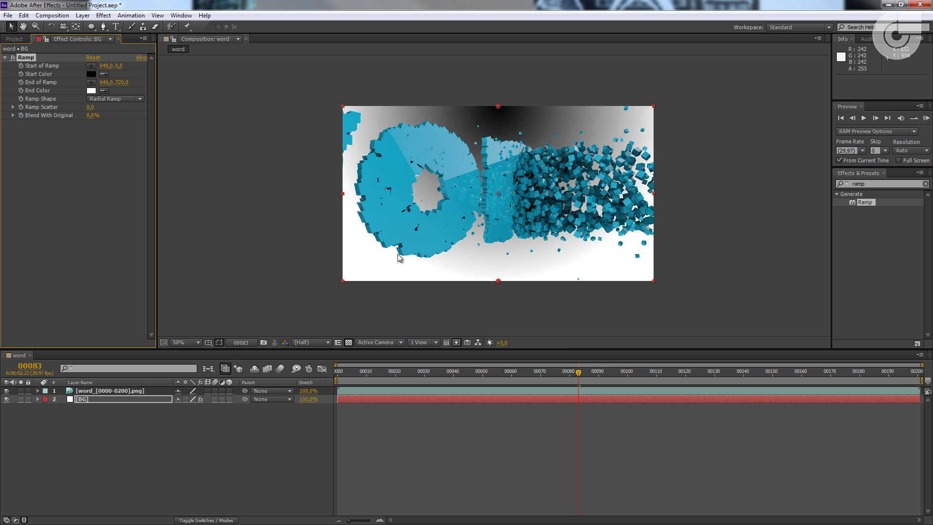
Sample the ramp's start color from the light blue letter O and its end color from the dark teal scattered cubes.
{"action": "left_click", "coordinate": [104, 75]}
{"action": "left_click", "coordinate": [423, 188]}
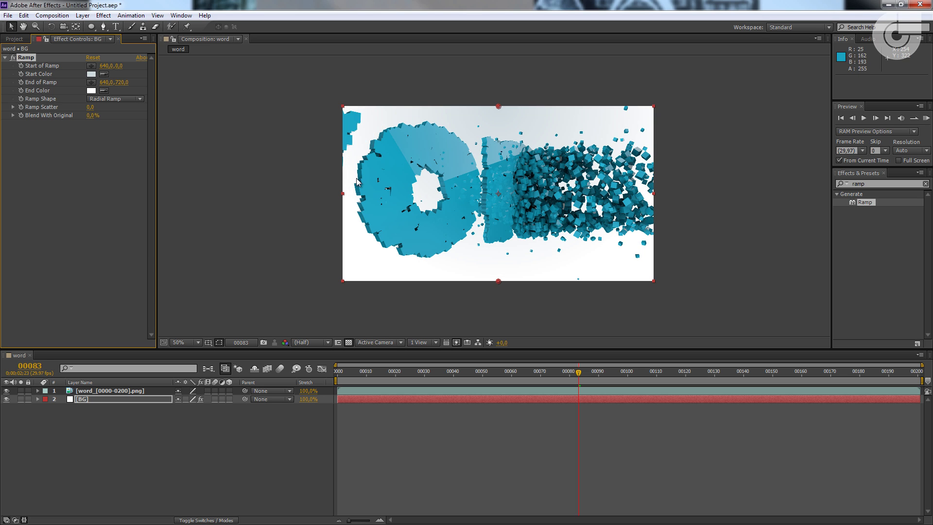
{"action": "left_click", "coordinate": [104, 74]}
{"action": "left_click", "coordinate": [390, 183]}
{"action": "left_click", "coordinate": [103, 91]}
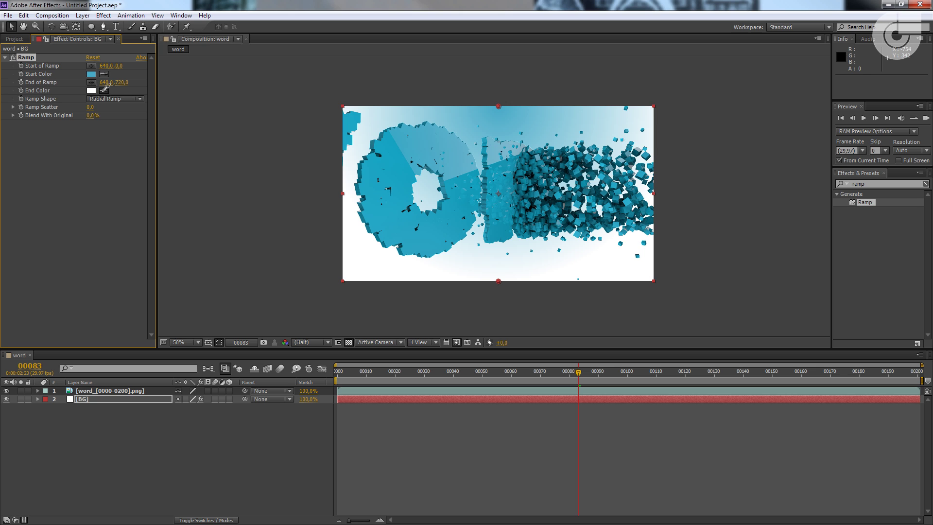
{"action": "left_click", "coordinate": [555, 199]}
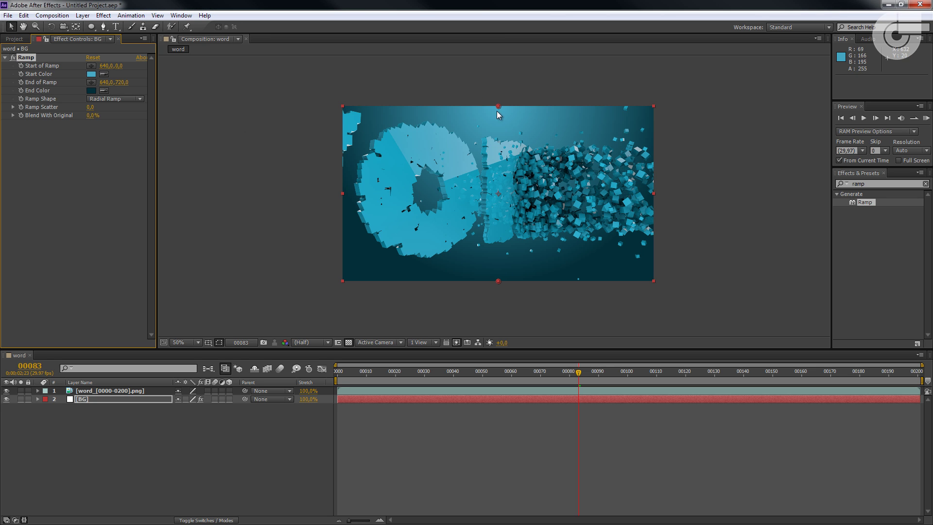
Position the radial ramp's start at about 636, 348 behind the assembled word and its end at about 42, 664 near the frame's lower-left corner.
{"action": "left_click_drag", "start_coordinate": [500, 107], "coordinate": [505, 188]}
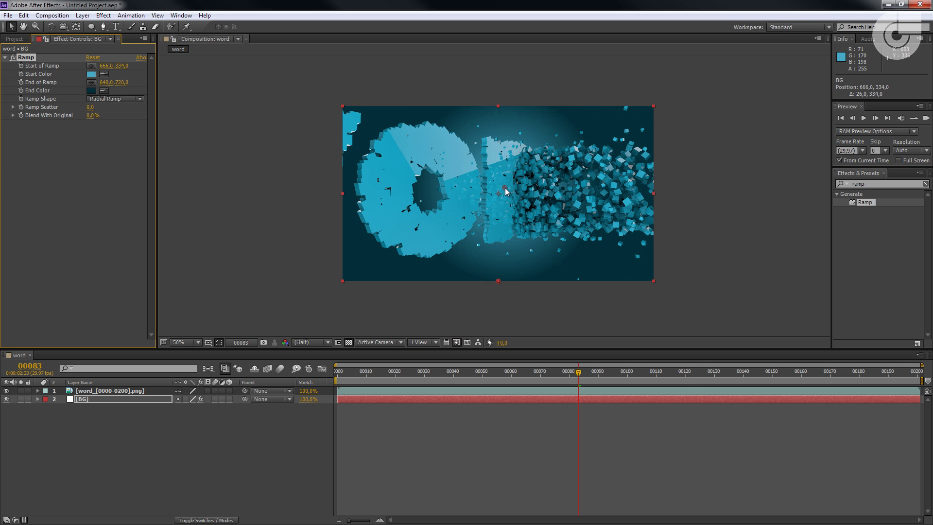
{"action": "left_click", "coordinate": [91, 83]}
{"action": "left_click", "coordinate": [367, 295]}
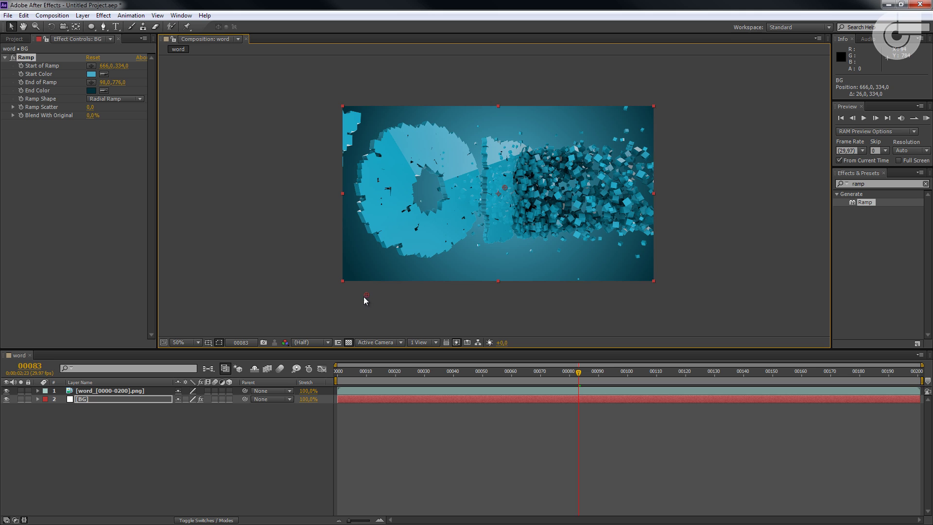
{"action": "left_click_drag", "start_coordinate": [366, 296], "coordinate": [344, 283]}
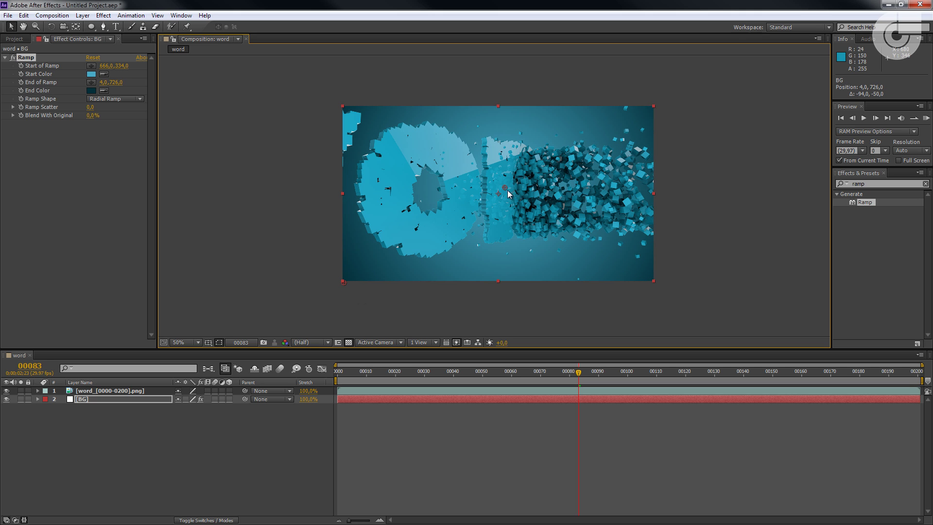
{"action": "left_click_drag", "start_coordinate": [508, 190], "coordinate": [498, 156]}
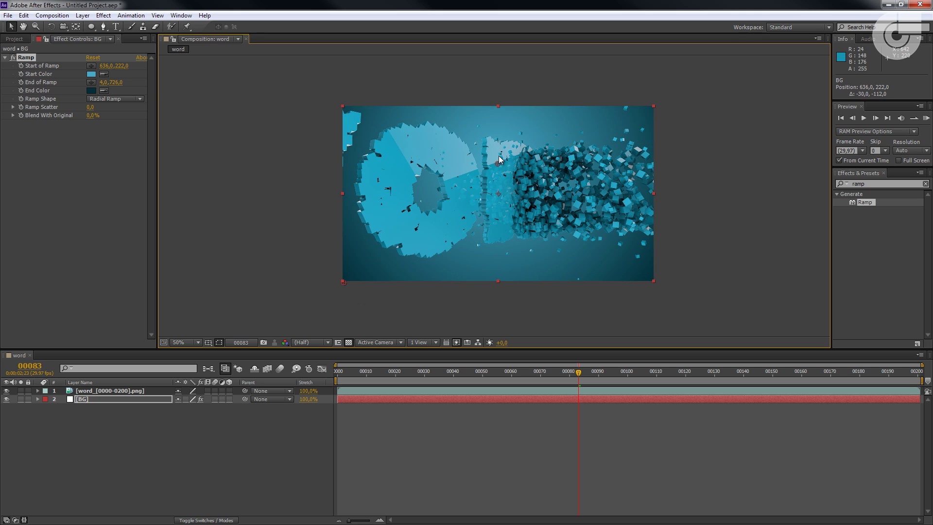
{"action": "mouse_move", "coordinate": [343, 282]}
{"action": "left_mouse_down"}
{"action": "mouse_move", "coordinate": [363, 276]}
{"action": "mouse_move", "coordinate": [352, 271]}
{"action": "left_mouse_up"}
{"action": "left_click_drag", "start_coordinate": [603, 372], "coordinate": [849, 372]}
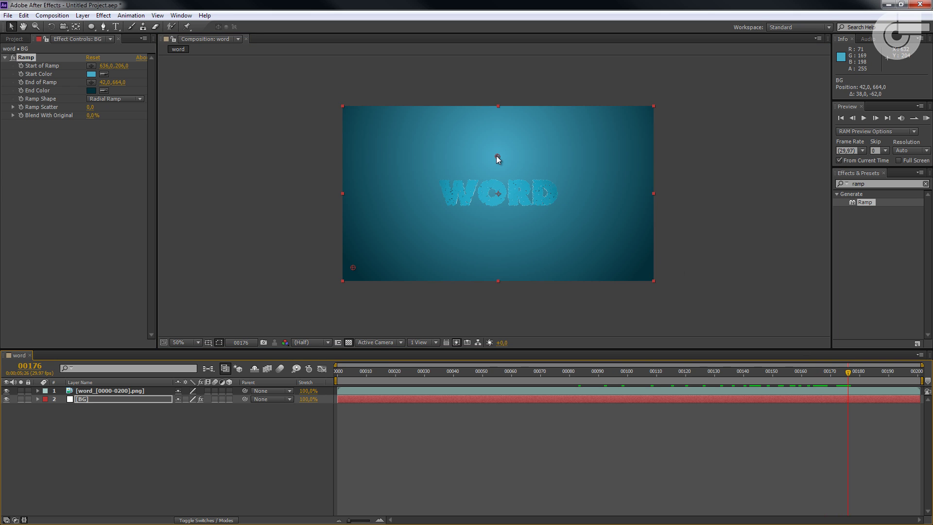
{"action": "left_click_drag", "start_coordinate": [496, 155], "coordinate": [497, 190]}
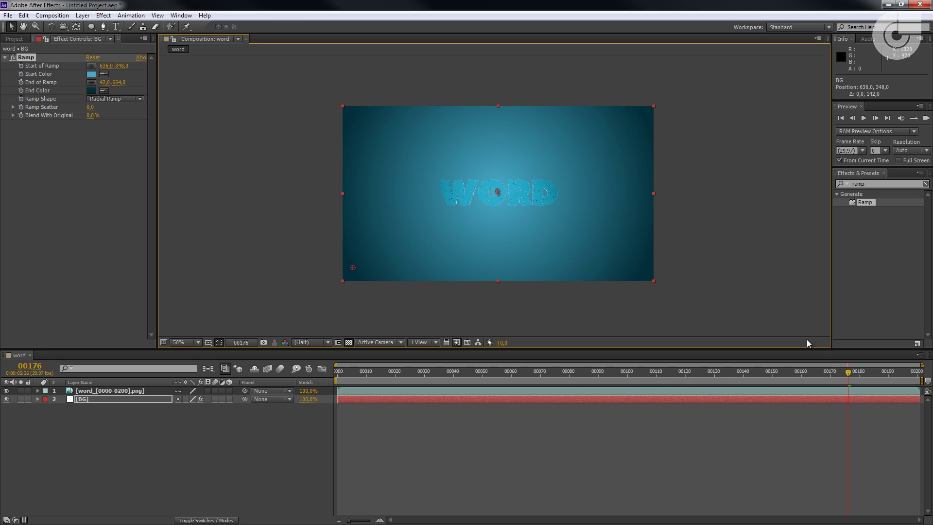
Review the whole cube animation against the gradient at 100% magnification and return to frame 0.
{"action": "left_click_drag", "start_coordinate": [846, 371], "coordinate": [319, 388]}
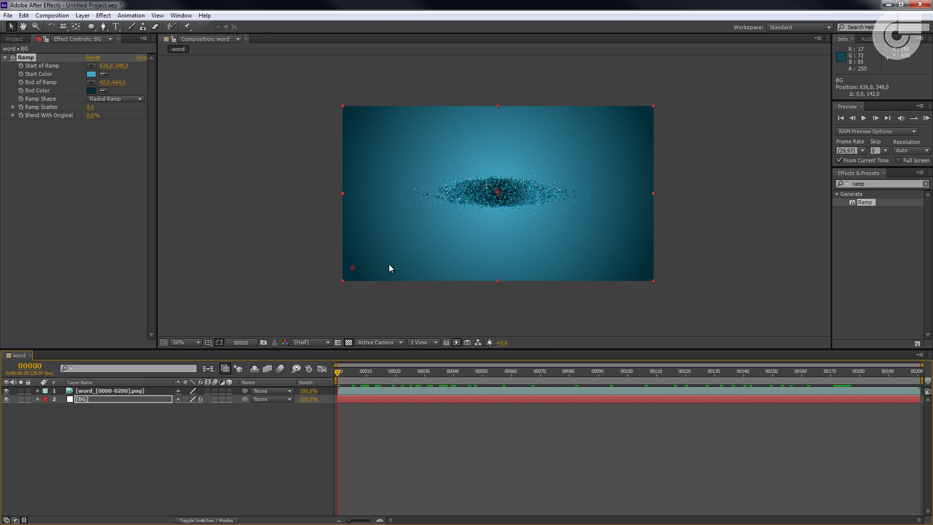
{"action": "scroll", "coordinate": [390, 265], "scroll_direction": "up", "scroll_amount": 1}
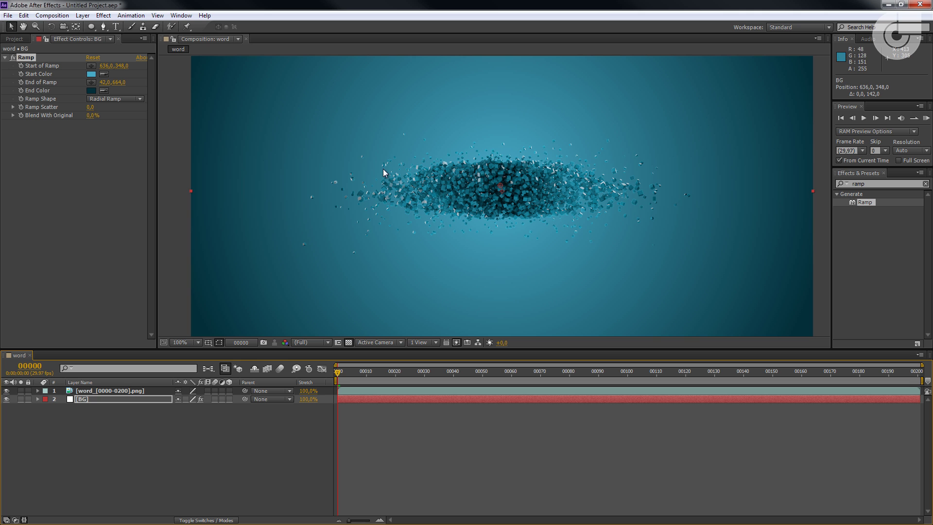
{"action": "left_click_drag", "start_coordinate": [341, 375], "coordinate": [903, 390]}
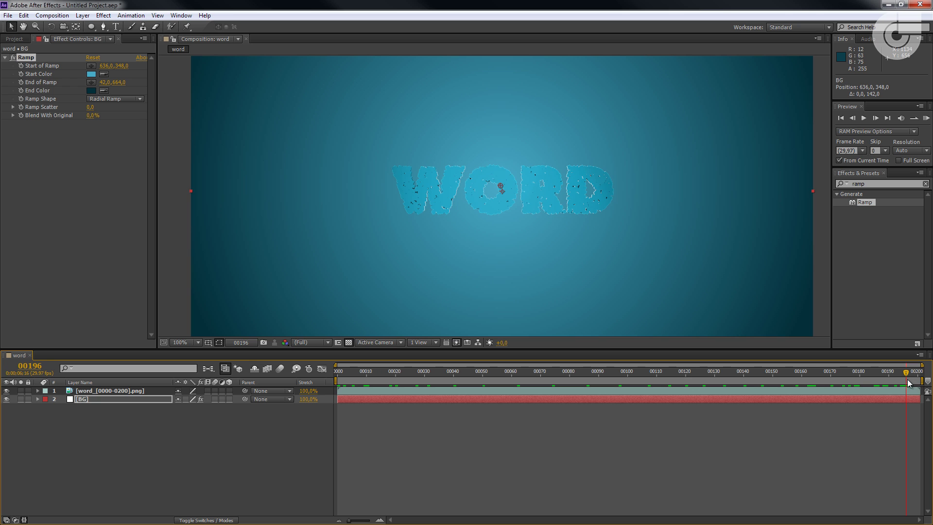
{"action": "left_click_drag", "start_coordinate": [634, 394], "coordinate": [918, 417]}
{"action": "left_click_drag", "start_coordinate": [343, 375], "coordinate": [924, 414]}
{"action": "left_click_drag", "start_coordinate": [924, 379], "coordinate": [330, 404]}
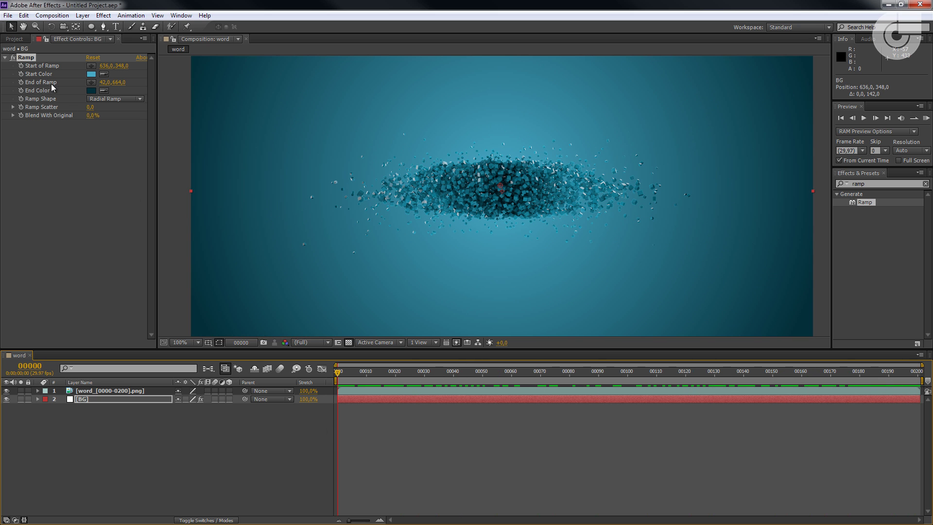
Apply the Curves effect to the BG layer and raise the lower part of the RGB curve to brighten the gradient.
{"action": "left_click", "coordinate": [6, 57]}
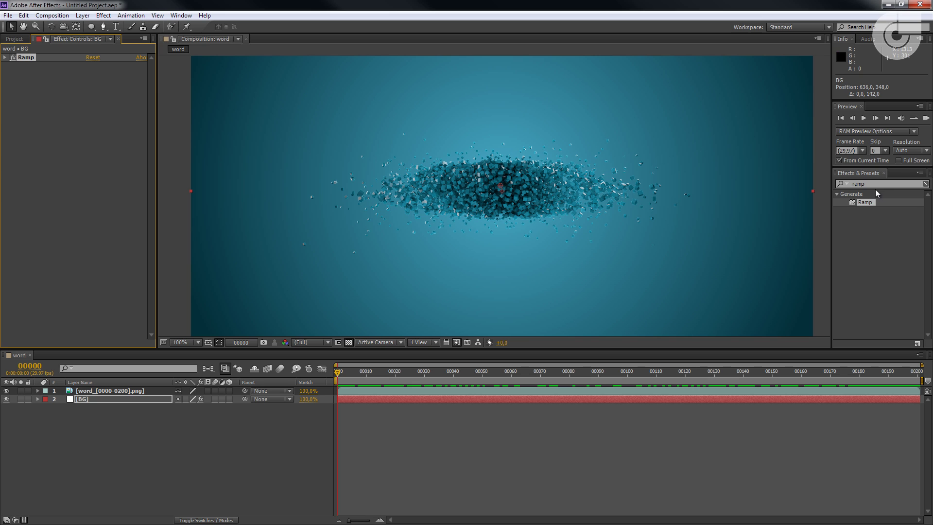
{"action": "left_click_drag", "start_coordinate": [876, 184], "coordinate": [809, 182]}
{"action": "left_click_drag", "start_coordinate": [868, 183], "coordinate": [782, 190]}
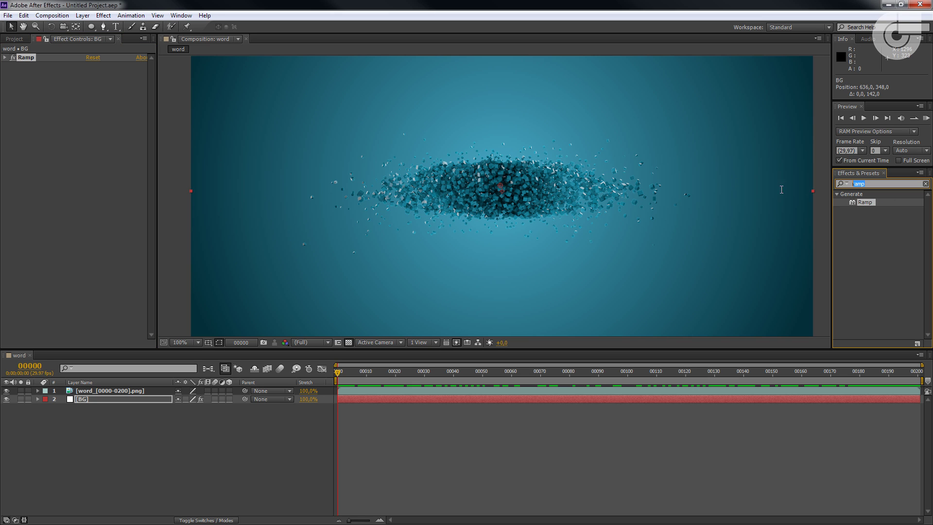
{"action": "type", "text": "curves"}
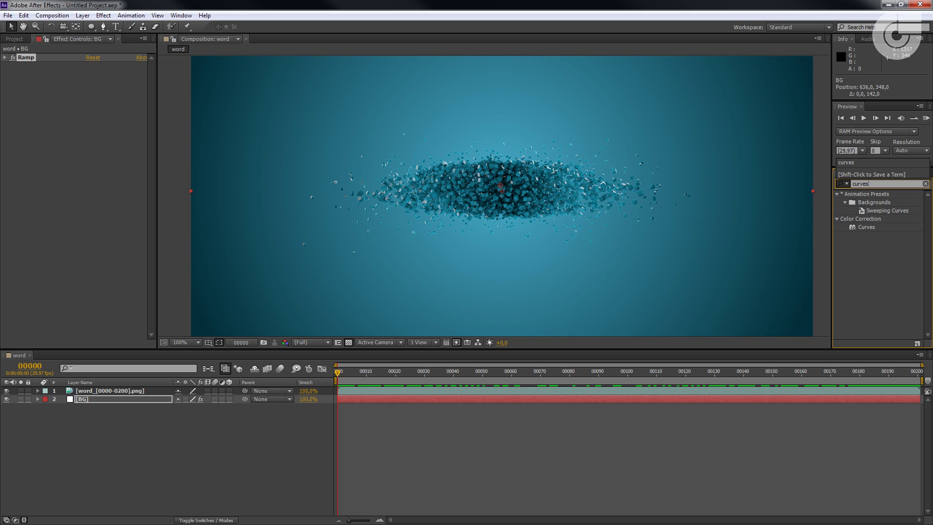
{"action": "left_click_drag", "start_coordinate": [856, 226], "coordinate": [124, 400]}
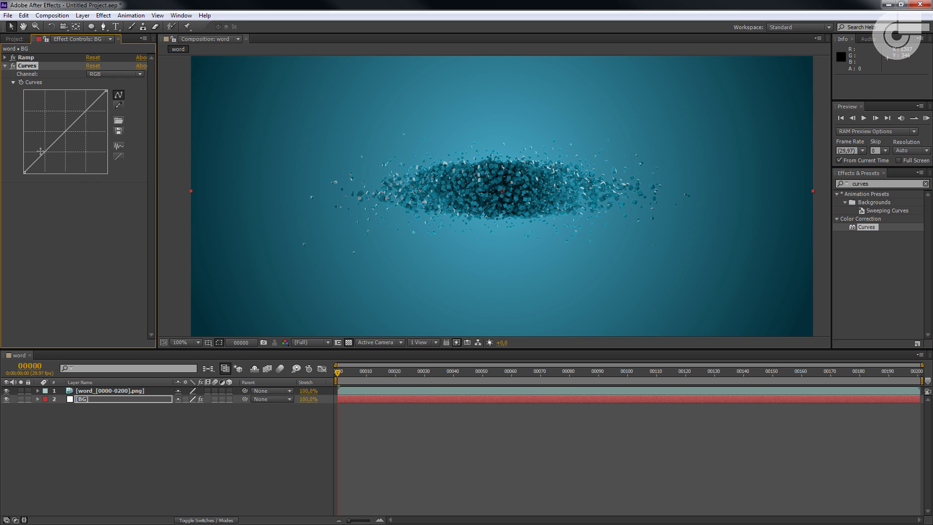
{"action": "mouse_move", "coordinate": [32, 155]}
{"action": "left_mouse_down"}
{"action": "mouse_move", "coordinate": [34, 146]}
{"action": "mouse_move", "coordinate": [43, 161]}
{"action": "mouse_move", "coordinate": [36, 154]}
{"action": "left_mouse_up"}
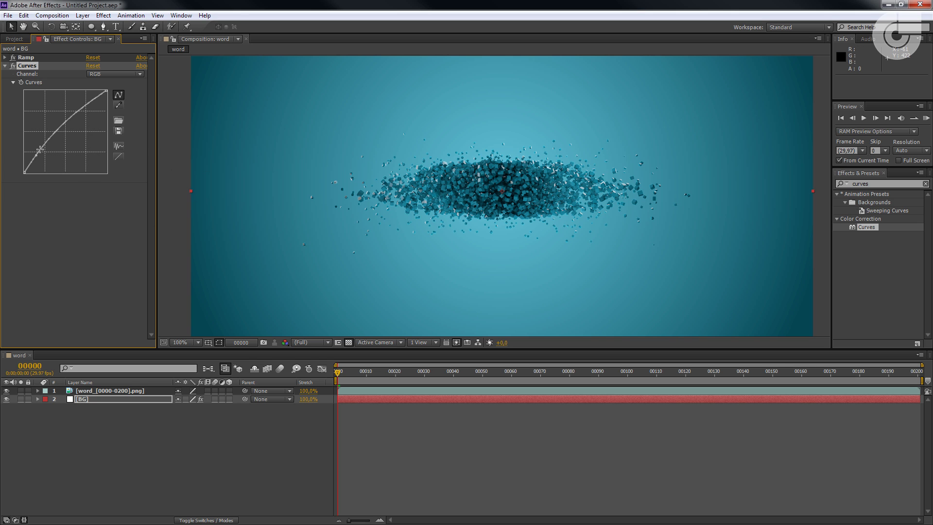
Raise the shadow end of the BG layer's RGB curve to brighten the background, and check it across the timeline.
{"action": "left_click_drag", "start_coordinate": [36, 155], "coordinate": [37, 154]}
{"action": "scroll", "coordinate": [371, 171], "scroll_direction": "down", "scroll_amount": 1}
{"action": "scroll", "coordinate": [372, 171], "scroll_direction": "up", "scroll_amount": 1}
{"action": "left_click_drag", "start_coordinate": [36, 154], "coordinate": [37, 153]}
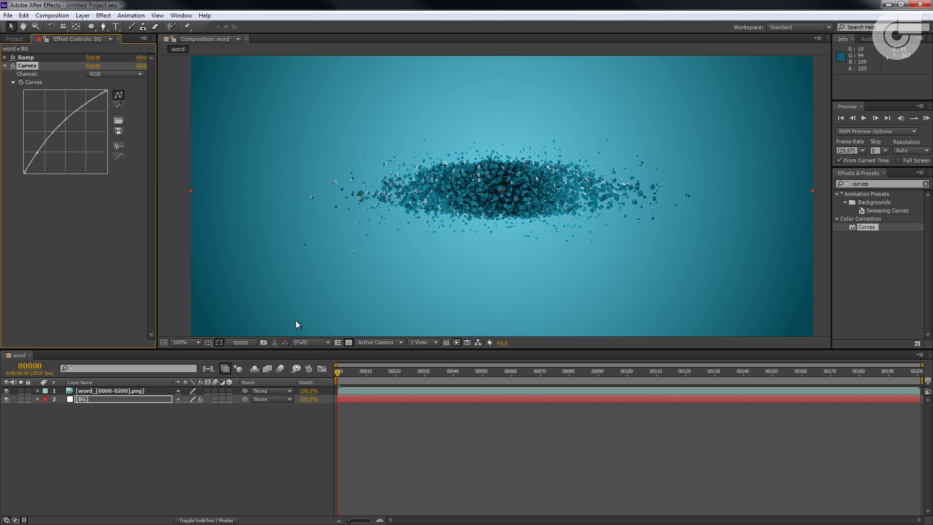
{"action": "left_click_drag", "start_coordinate": [346, 376], "coordinate": [793, 378]}
{"action": "key", "text": "space"}
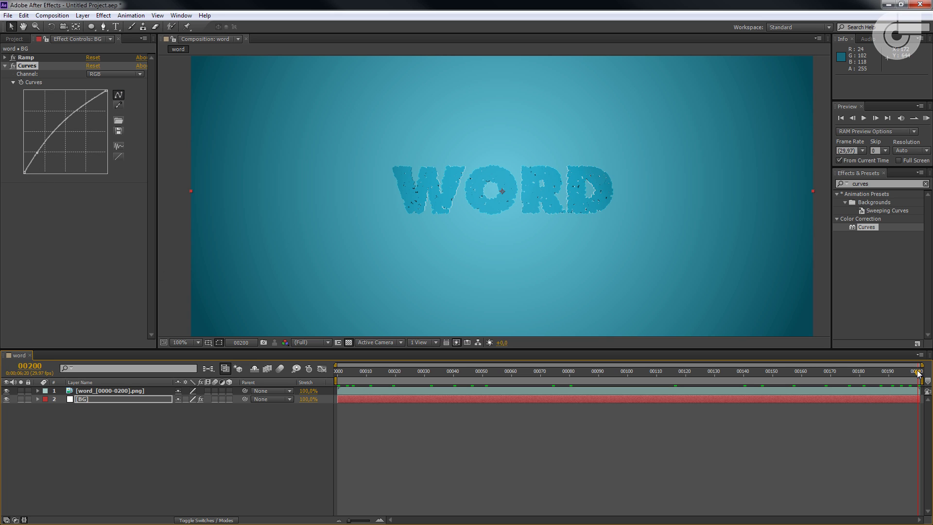
Animate the BG layer's Curves from a keyframe at frame 0 to a darker, downward-bowed curve at frame 200.
{"action": "left_click_drag", "start_coordinate": [917, 373], "coordinate": [302, 377]}
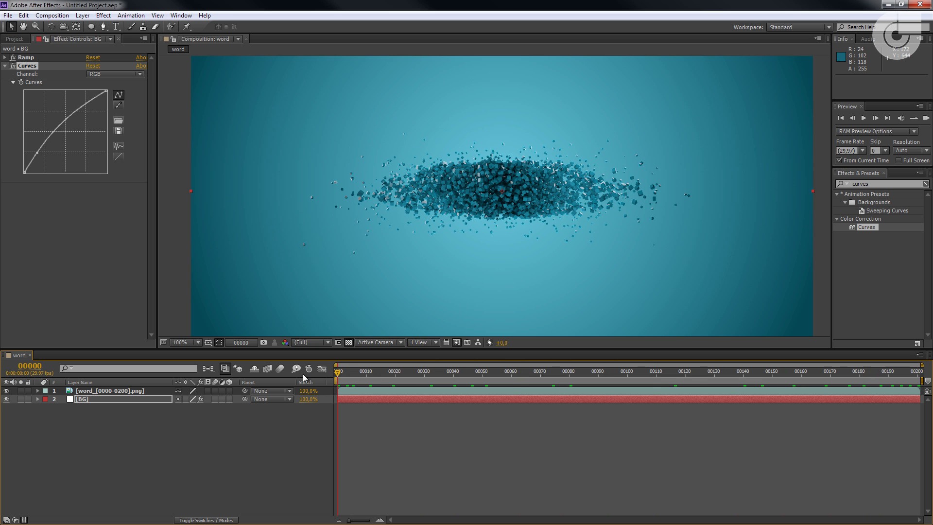
{"action": "left_click", "coordinate": [20, 82]}
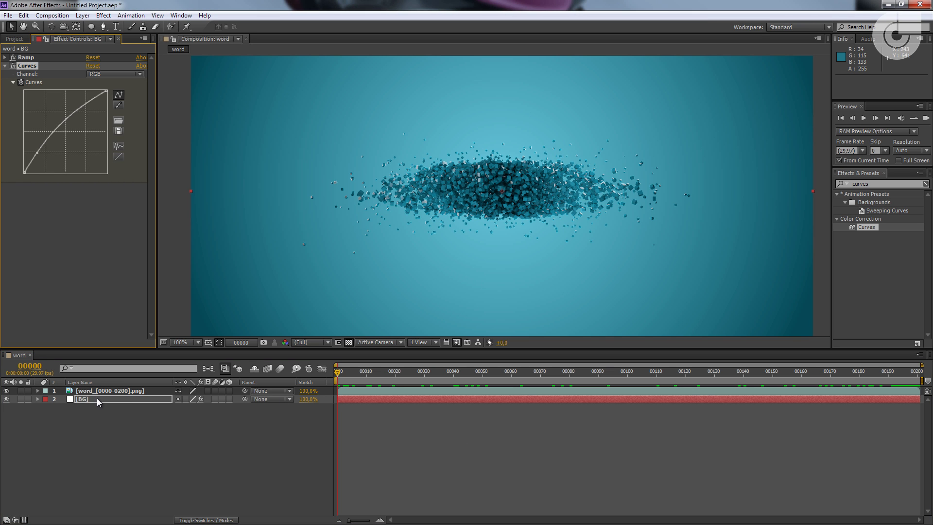
{"action": "left_click_drag", "start_coordinate": [340, 375], "coordinate": [919, 379]}
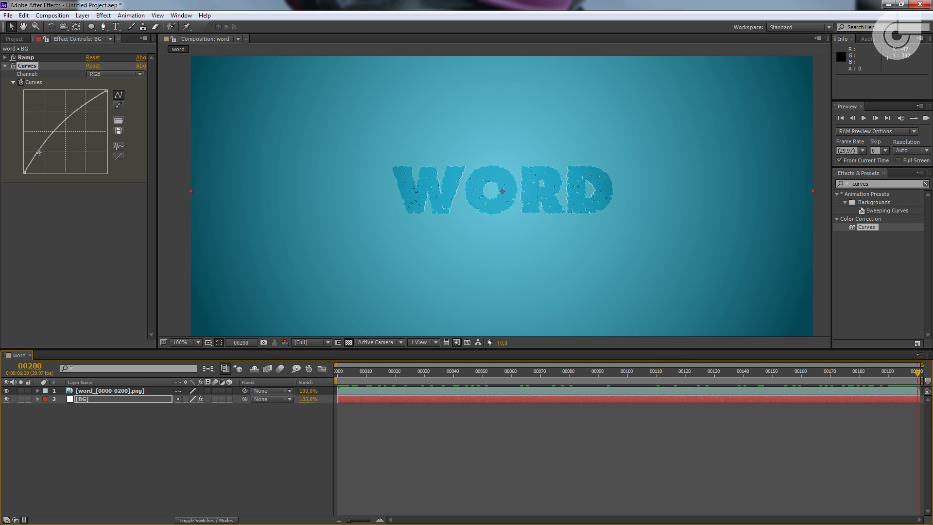
{"action": "left_click_drag", "start_coordinate": [39, 153], "coordinate": [77, 132]}
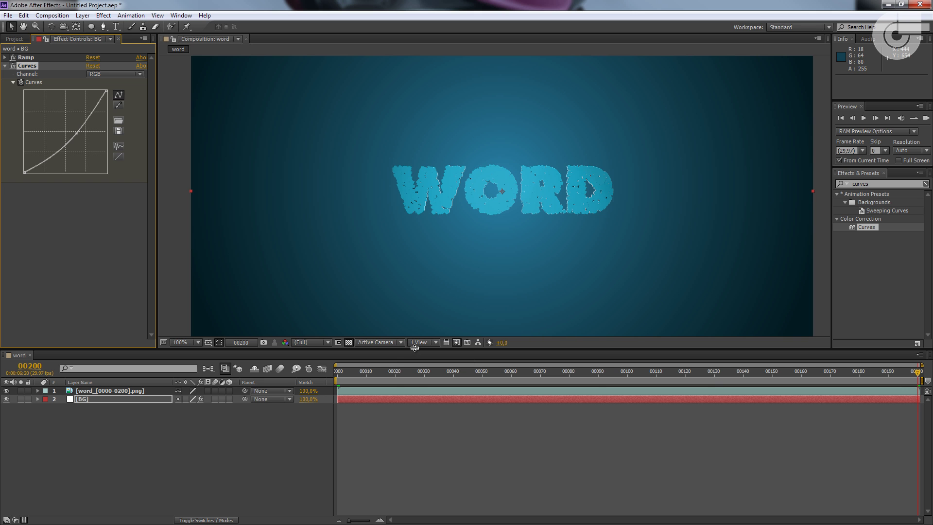
Enlarge the composition view and scrub through the animation to check the background's darkening.
{"action": "left_click_drag", "start_coordinate": [416, 349], "coordinate": [409, 412]}
{"action": "left_click_drag", "start_coordinate": [340, 430], "coordinate": [653, 461]}
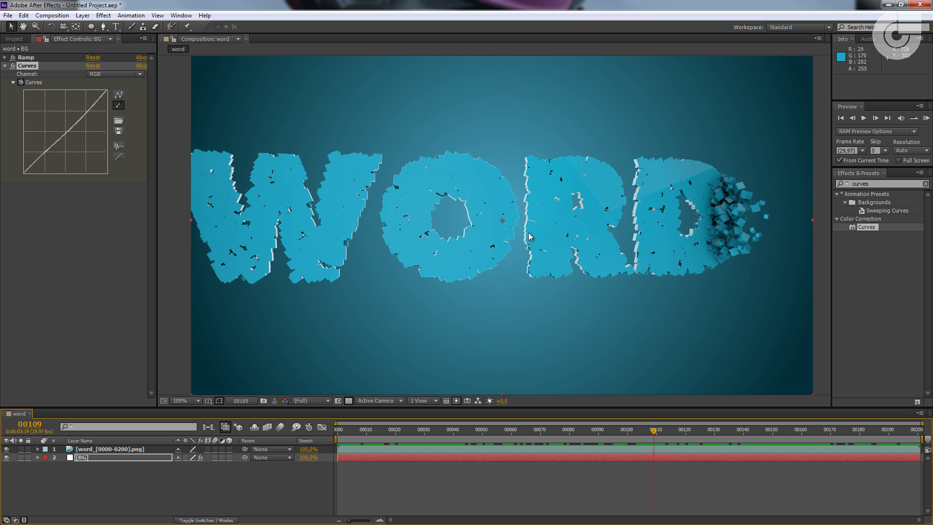
{"action": "left_click", "coordinate": [666, 430]}
{"action": "left_click_drag", "start_coordinate": [678, 427], "coordinate": [442, 343]}
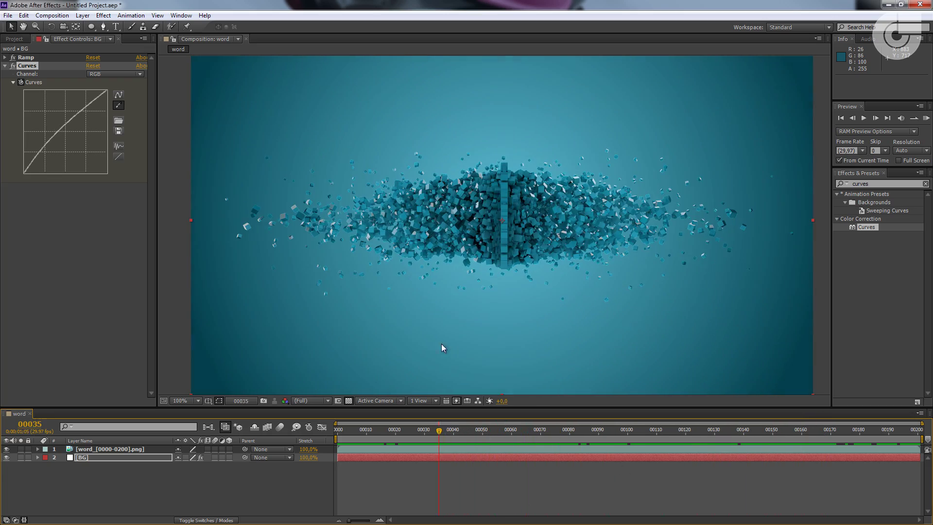
{"action": "left_click_drag", "start_coordinate": [434, 436], "coordinate": [342, 450]}
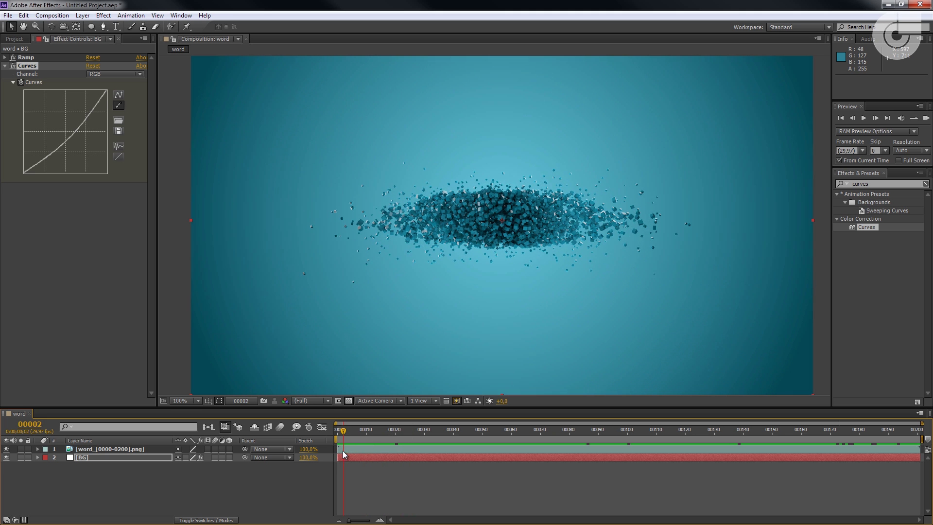
Duplicate the word_[0000-0200].png layer and hide the upper copy.
{"action": "left_click", "coordinate": [150, 454]}
{"action": "left_click", "coordinate": [150, 452]}
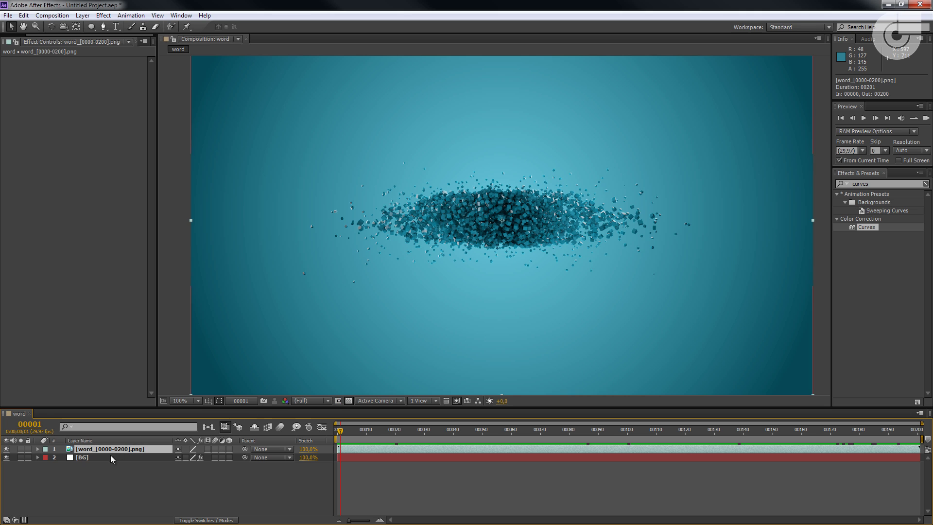
{"action": "left_click", "coordinate": [145, 454]}
{"action": "left_click", "coordinate": [144, 447]}
{"action": "key", "text": "ctrl+d"}
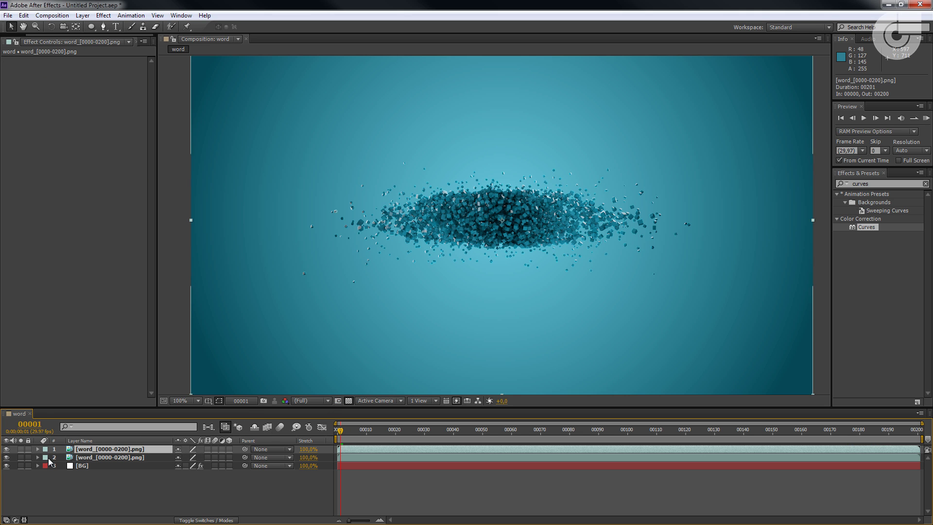
{"action": "left_click", "coordinate": [6, 449]}
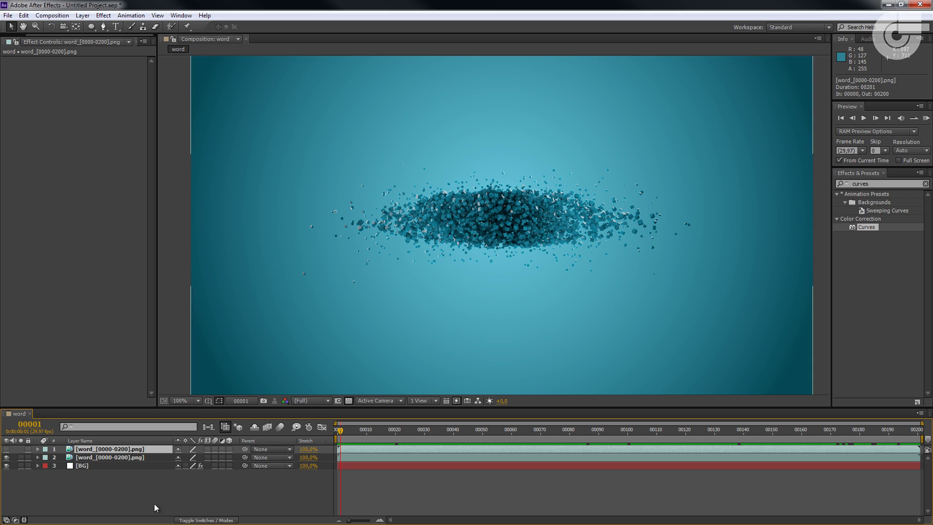
Rename the lower word_[0000-0200].png layer as "3d render cc".
{"action": "left_click", "coordinate": [103, 457]}
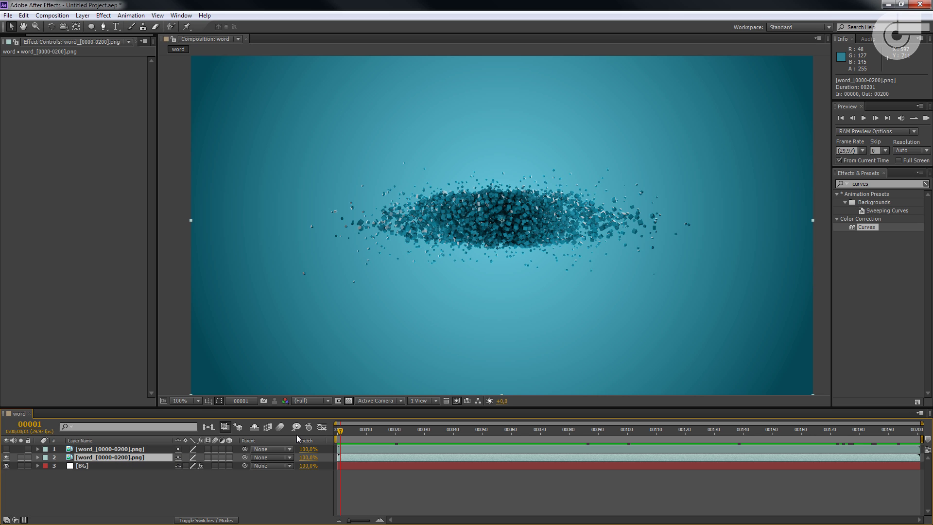
{"action": "key", "text": "Return"}
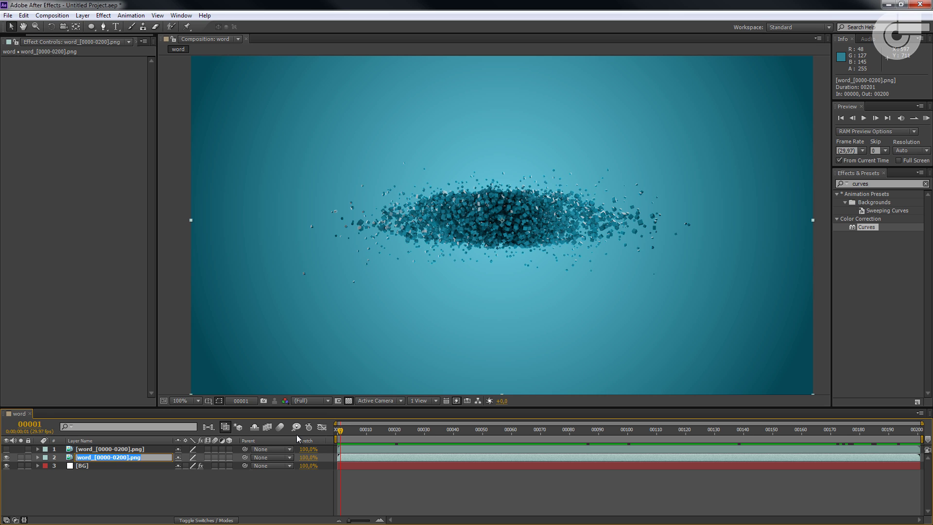
{"action": "type", "text": "3d render cc"}
{"action": "key", "text": "Return"}
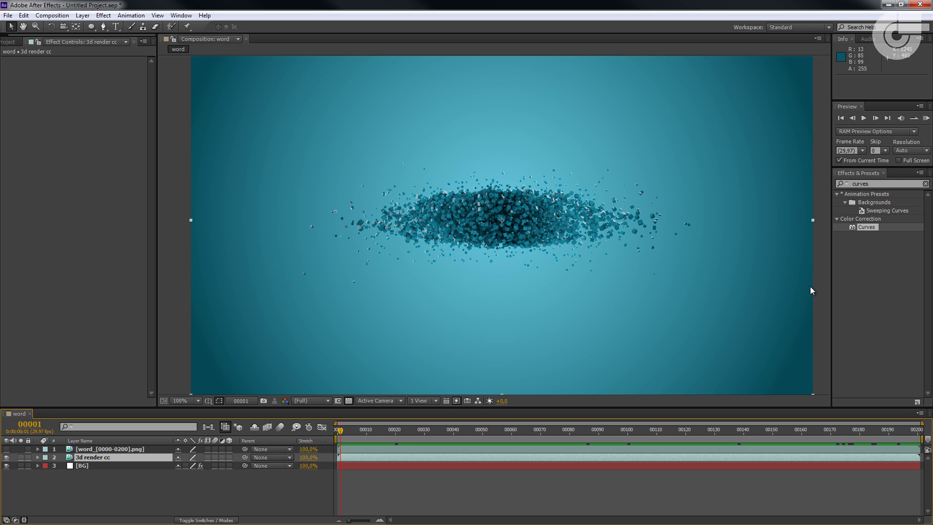
Apply the Curves effect to the 3d render cc layer and shape its RGB curve into a gentle S for more contrast.
{"action": "double_click", "coordinate": [852, 226]}
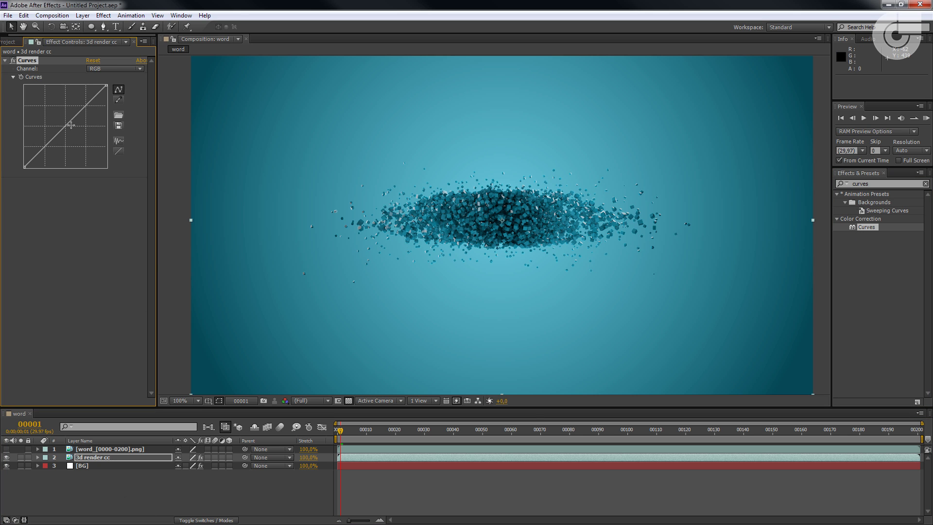
{"action": "left_click_drag", "start_coordinate": [72, 123], "coordinate": [70, 117]}
{"action": "left_click_drag", "start_coordinate": [40, 147], "coordinate": [40, 149]}
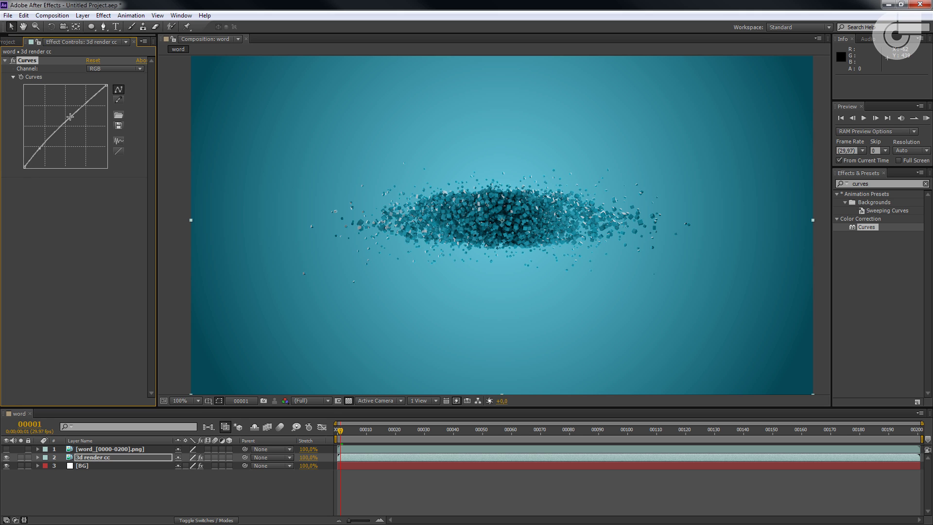
{"action": "mouse_move", "coordinate": [70, 116]}
{"action": "left_mouse_down"}
{"action": "mouse_move", "coordinate": [83, 106]}
{"action": "mouse_move", "coordinate": [59, 125]}
{"action": "left_mouse_up"}
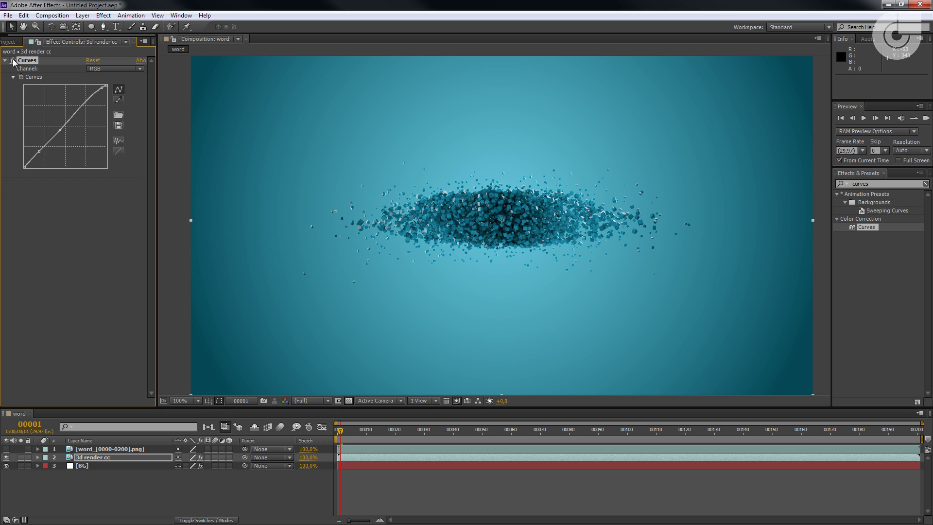
{"action": "left_click_drag", "start_coordinate": [39, 152], "coordinate": [62, 126]}
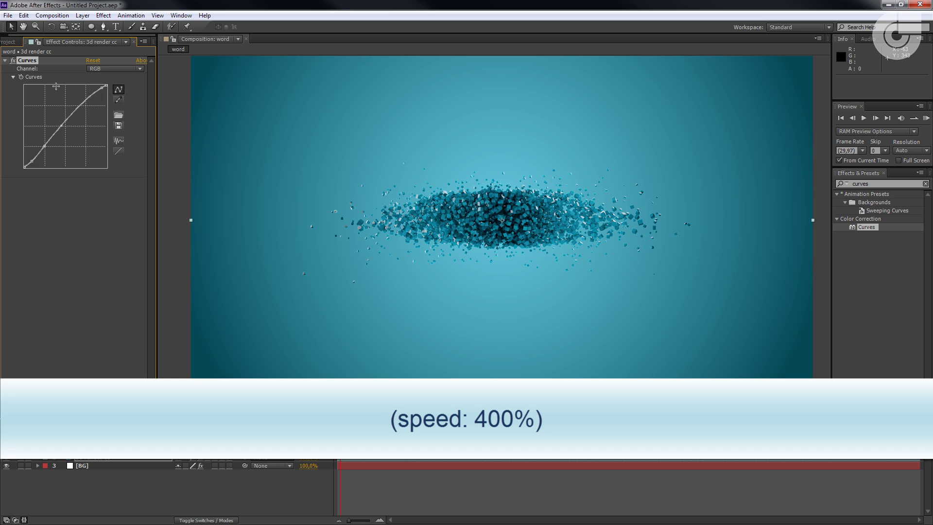
Scrub through the animation and compare the 3d render cc layer with and without its Curves effect.
{"action": "left_click_drag", "start_coordinate": [344, 434], "coordinate": [767, 445]}
{"action": "key", "text": "space"}
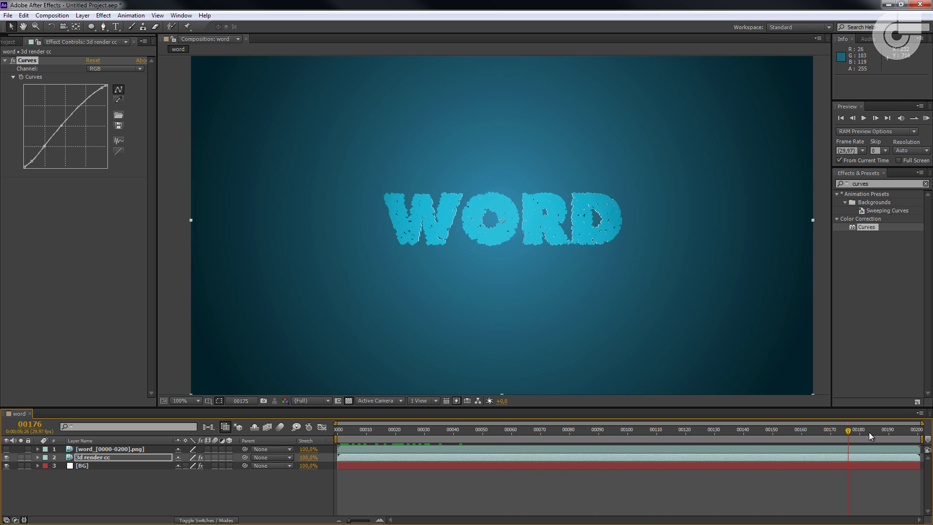
{"action": "left_click", "coordinate": [13, 62]}
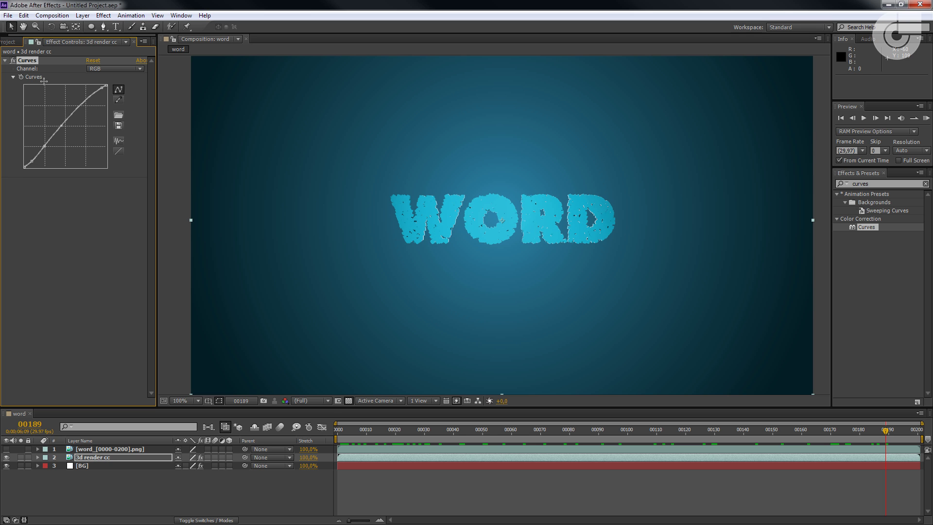
{"action": "left_click_drag", "start_coordinate": [885, 432], "coordinate": [378, 503]}
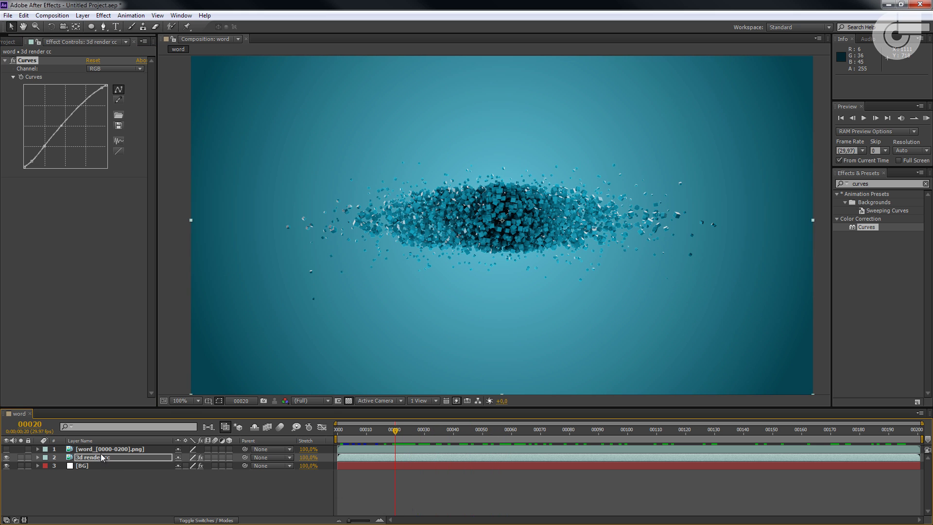
Rename the hidden word_[0000-0200].png layer as "glow" and keep it selected.
{"action": "left_click", "coordinate": [86, 448]}
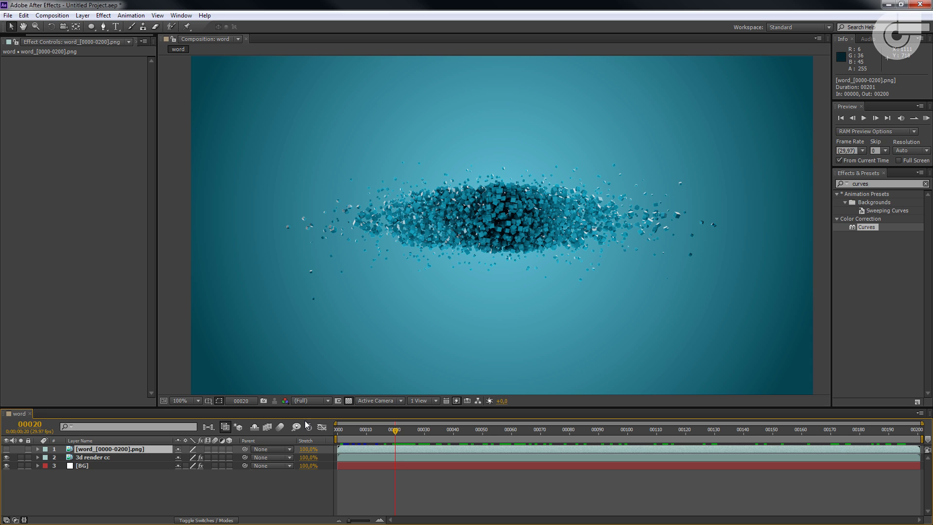
{"action": "key", "text": "Return"}
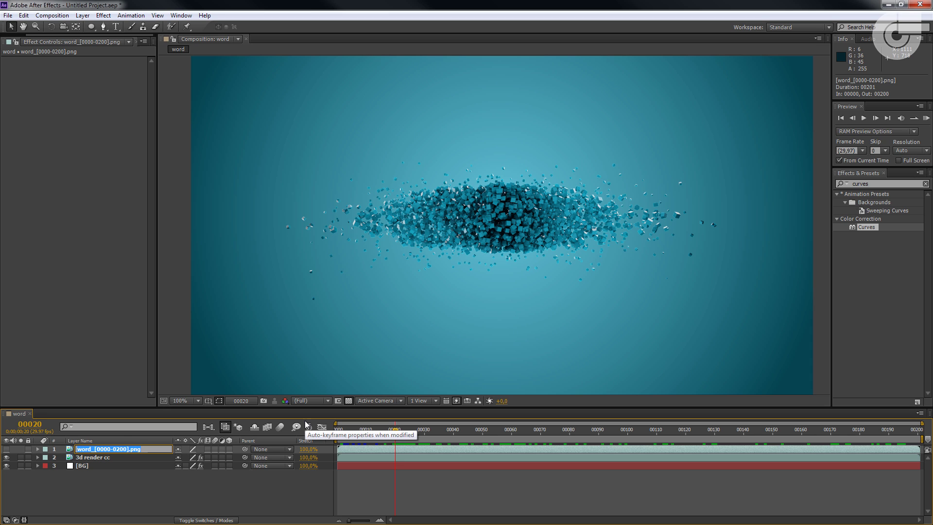
{"action": "type", "text": "glow"}
{"action": "key", "text": "Return"}
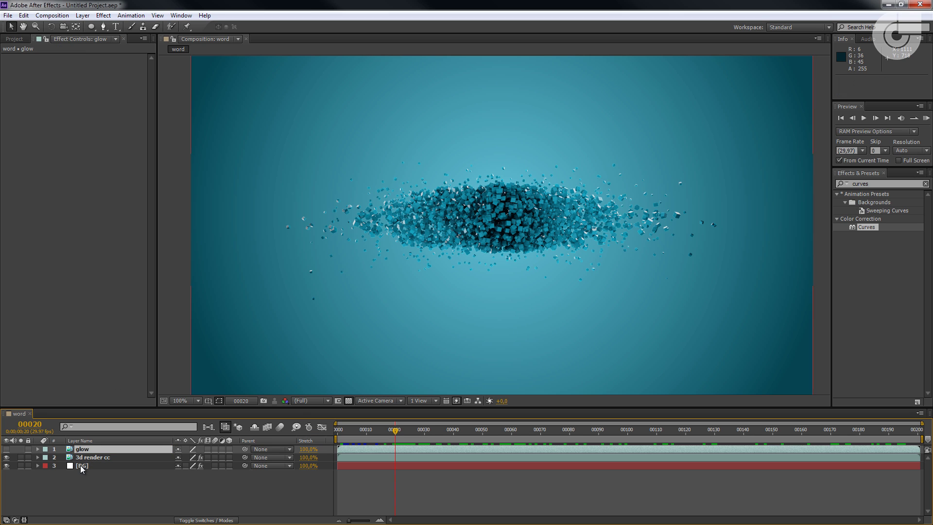
{"action": "left_click", "coordinate": [89, 449]}
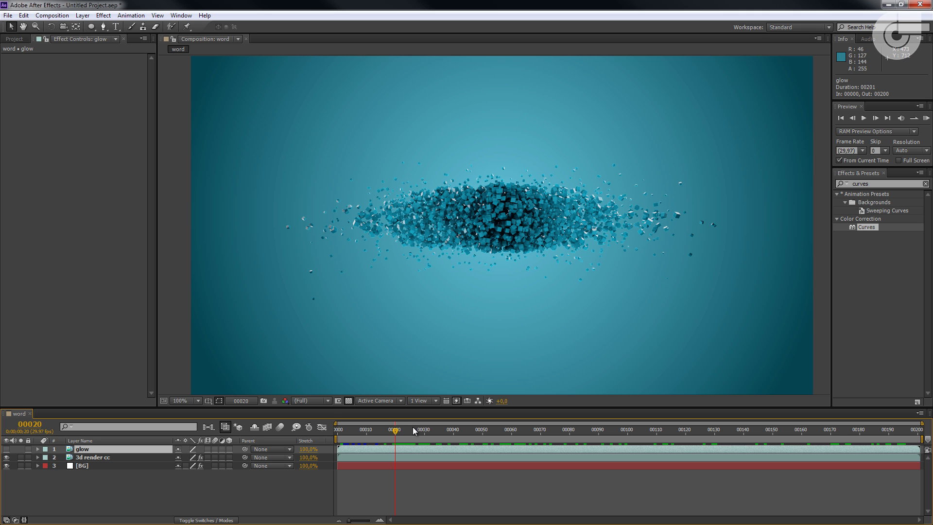
Scrub through the part where the cubes form the letters and set the current time to frame 65.
{"action": "left_click_drag", "start_coordinate": [413, 429], "coordinate": [512, 430]}
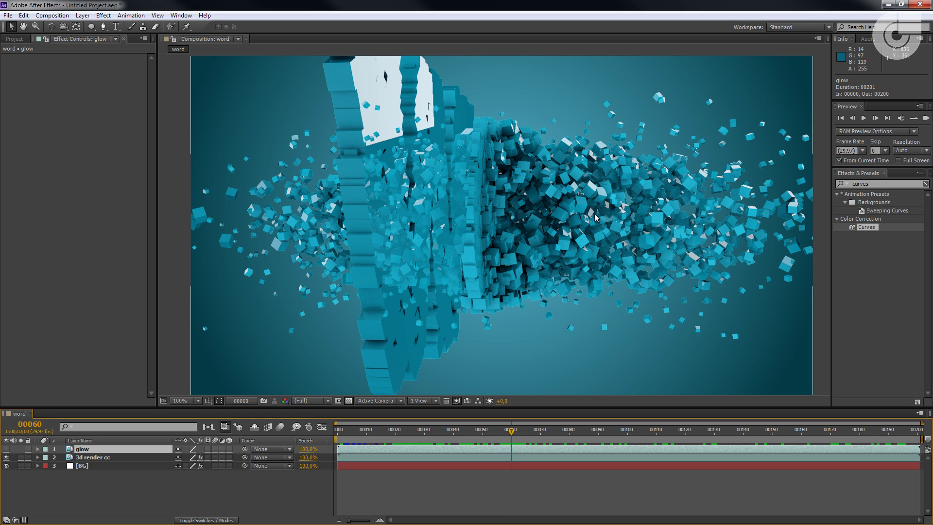
{"action": "key", "text": "space"}
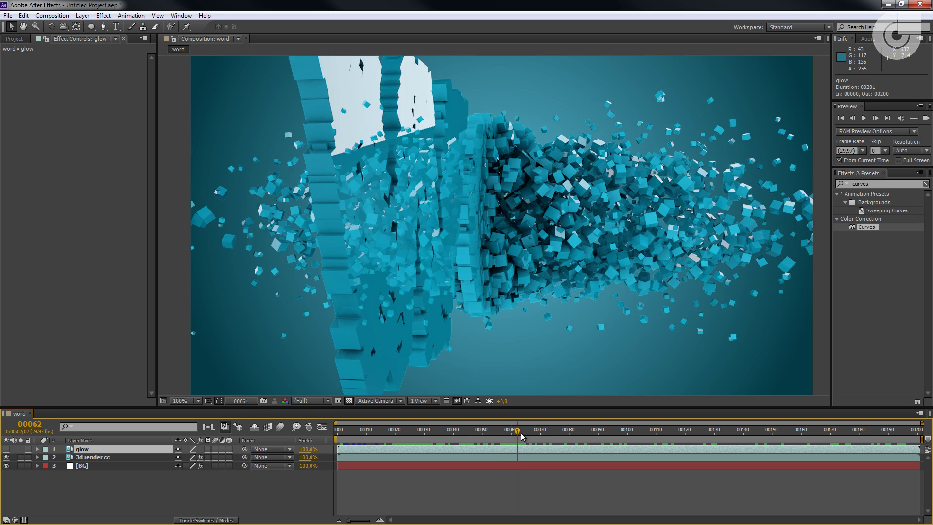
{"action": "mouse_move", "coordinate": [529, 443]}
{"action": "left_mouse_down"}
{"action": "mouse_move", "coordinate": [497, 438]}
{"action": "mouse_move", "coordinate": [526, 435]}
{"action": "left_mouse_up"}
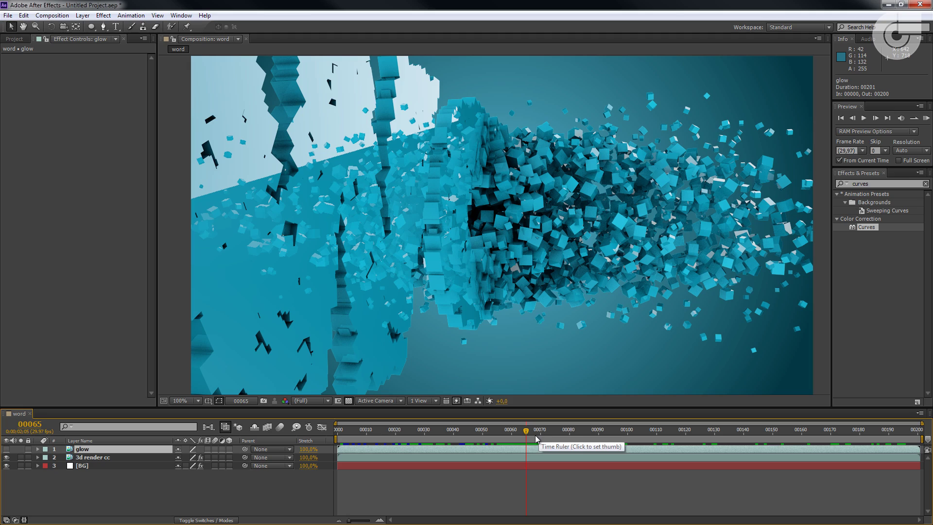
{"action": "left_click_drag", "start_coordinate": [535, 436], "coordinate": [613, 431]}
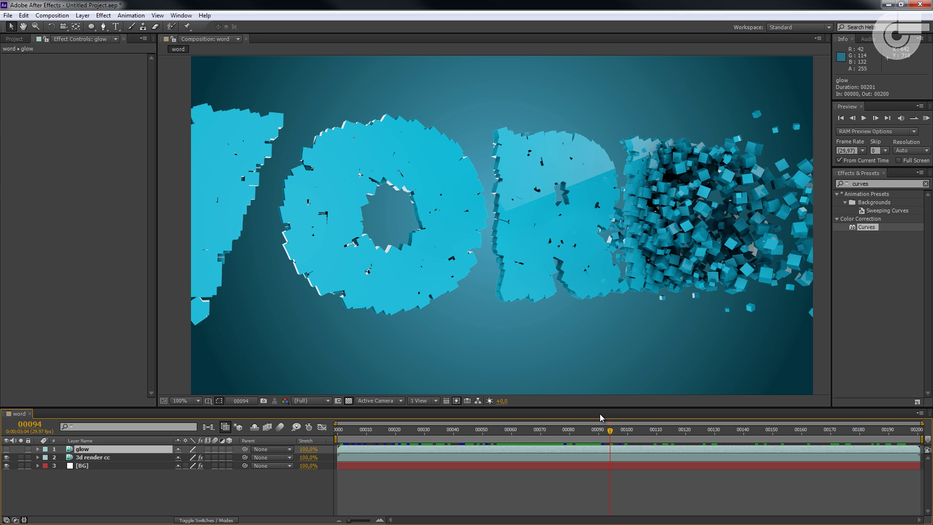
{"action": "left_click", "coordinate": [529, 436]}
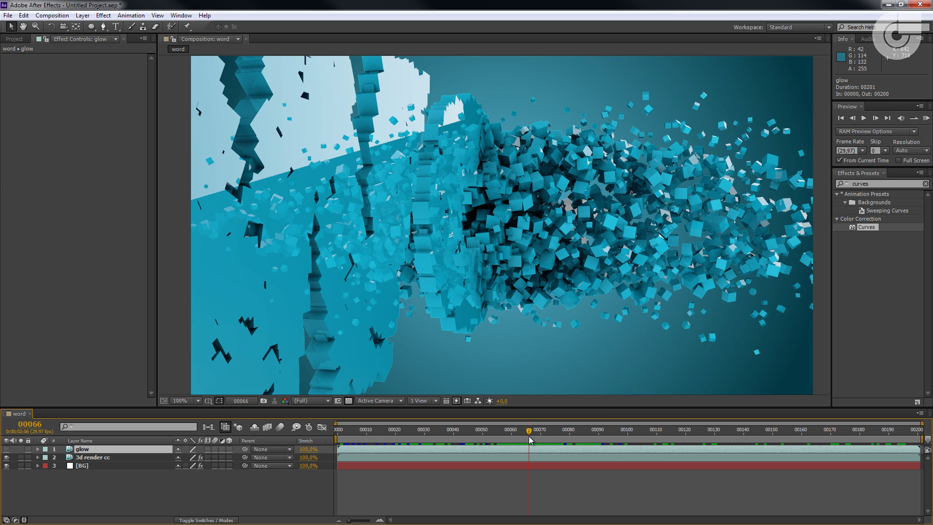
{"action": "key", "text": "Page_Up"}
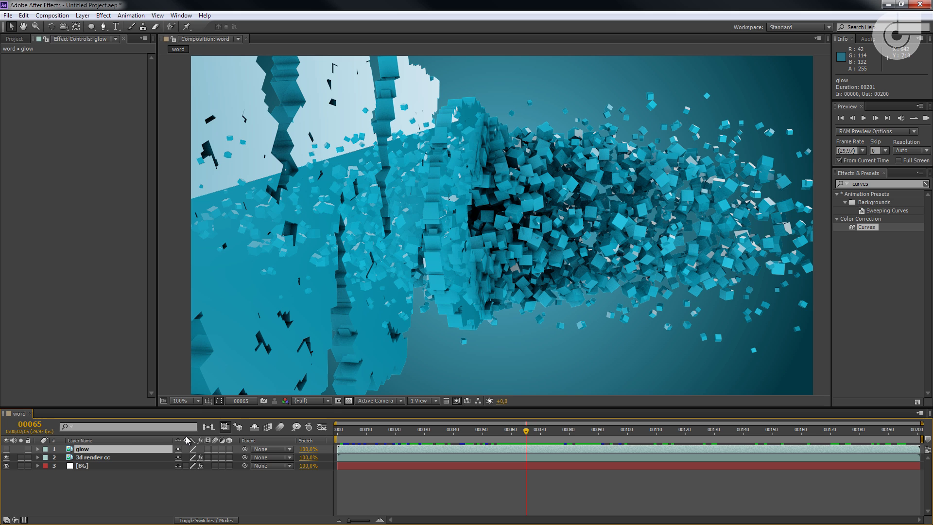
Show and solo the glow layer and apply the Luma Key effect to it.
{"action": "left_click", "coordinate": [6, 449]}
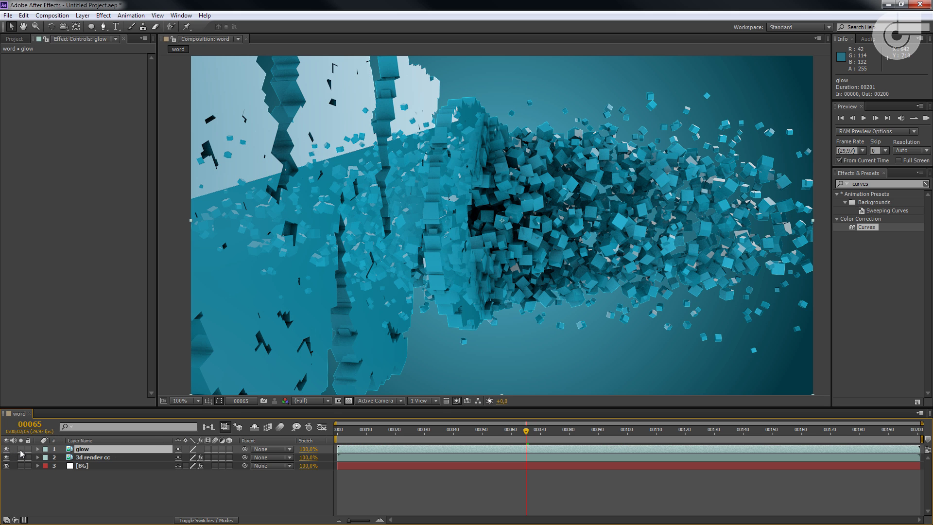
{"action": "left_click", "coordinate": [20, 449]}
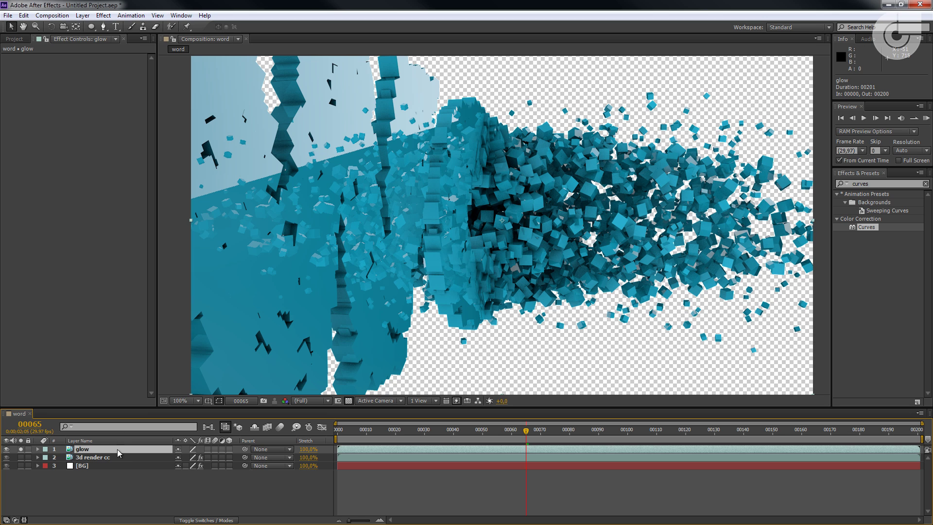
{"action": "left_click", "coordinate": [884, 184]}
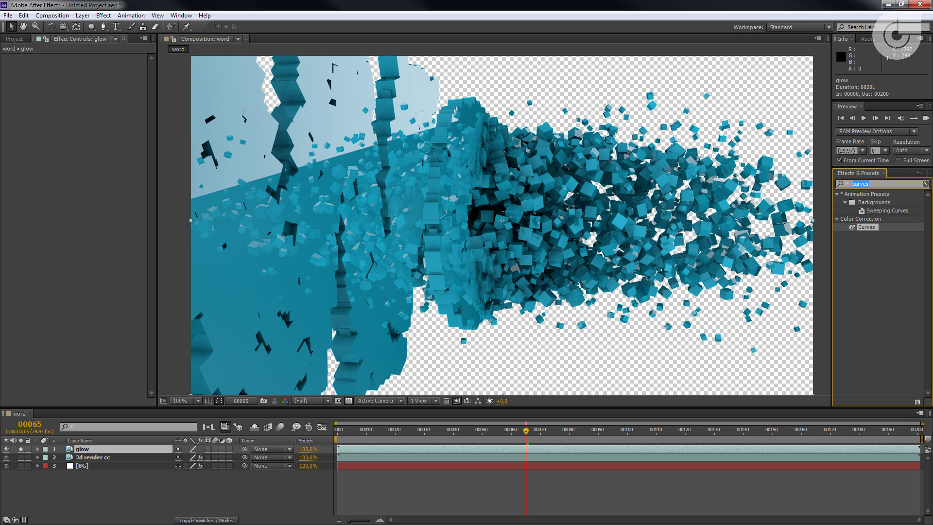
{"action": "type", "text": "luma"}
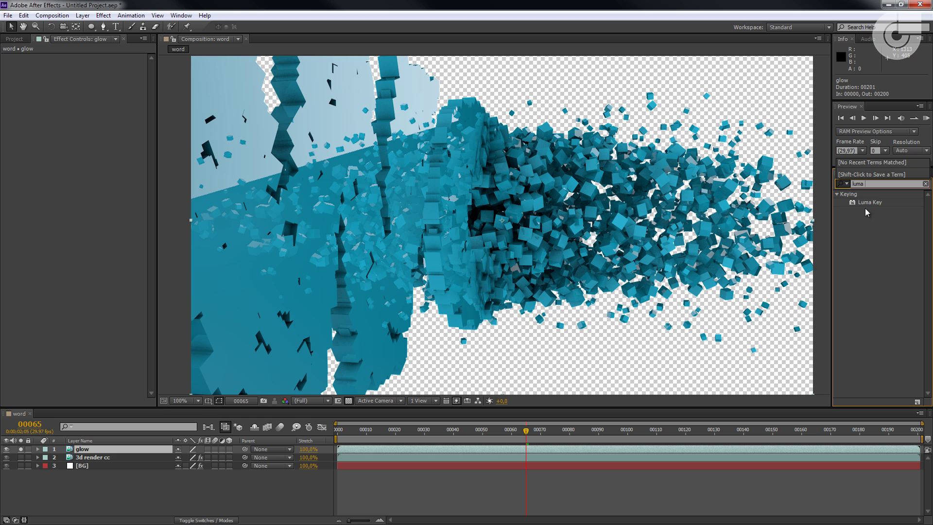
{"action": "left_click_drag", "start_coordinate": [852, 203], "coordinate": [122, 450]}
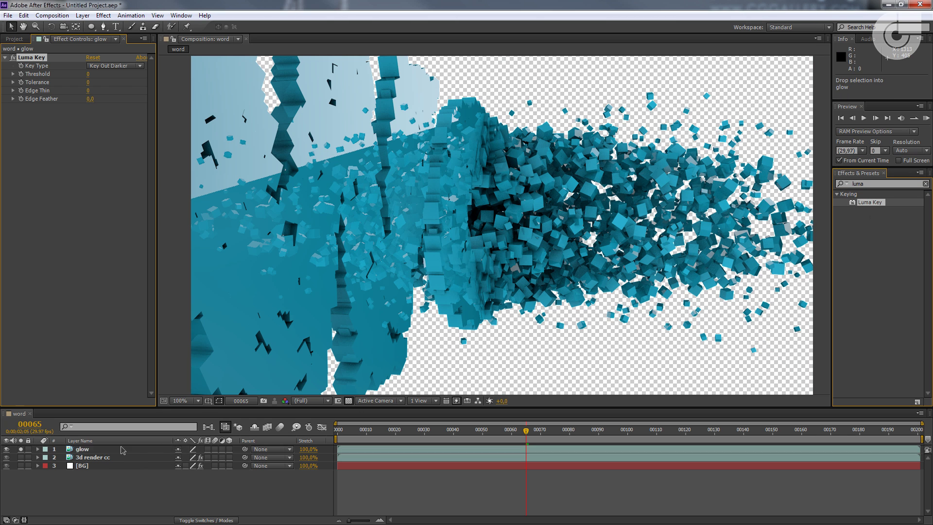
{"action": "left_click", "coordinate": [93, 451]}
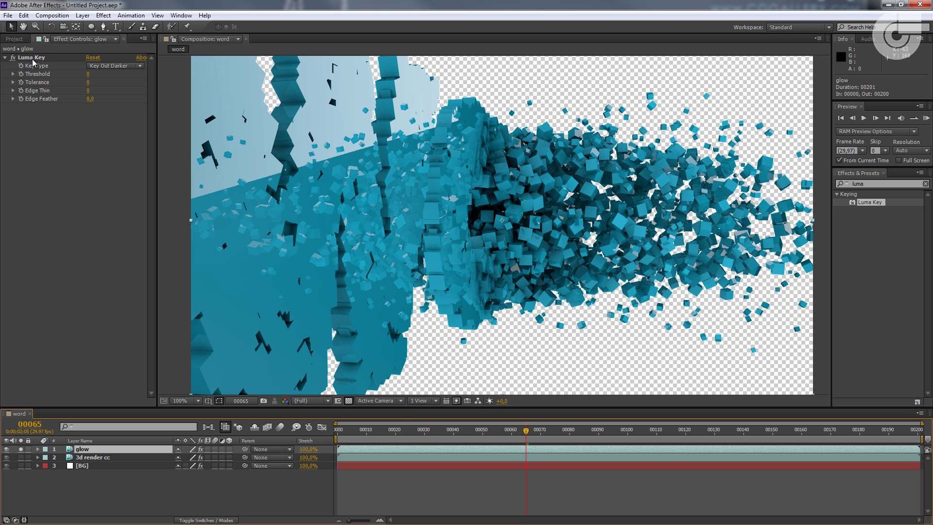
{"action": "left_click", "coordinate": [33, 60]}
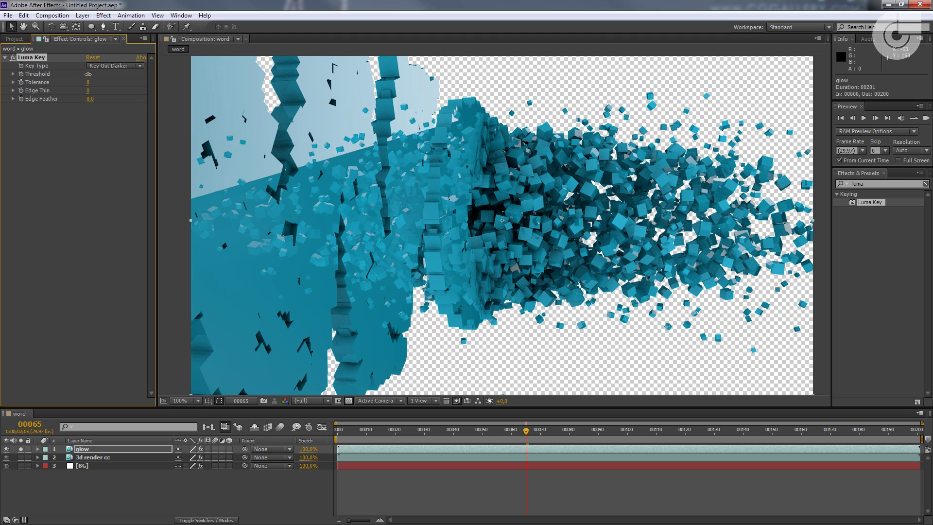
Set the Luma Key Threshold to 158 to isolate the brightest cube faces, and turn off the transparency grid.
{"action": "mouse_move", "coordinate": [88, 74]}
{"action": "left_mouse_down"}
{"action": "mouse_move", "coordinate": [120, 67]}
{"action": "mouse_move", "coordinate": [88, 77]}
{"action": "left_mouse_up"}
{"action": "left_click_drag", "start_coordinate": [87, 73], "coordinate": [113, 121]}
{"action": "left_click_drag", "start_coordinate": [88, 74], "coordinate": [144, 61]}
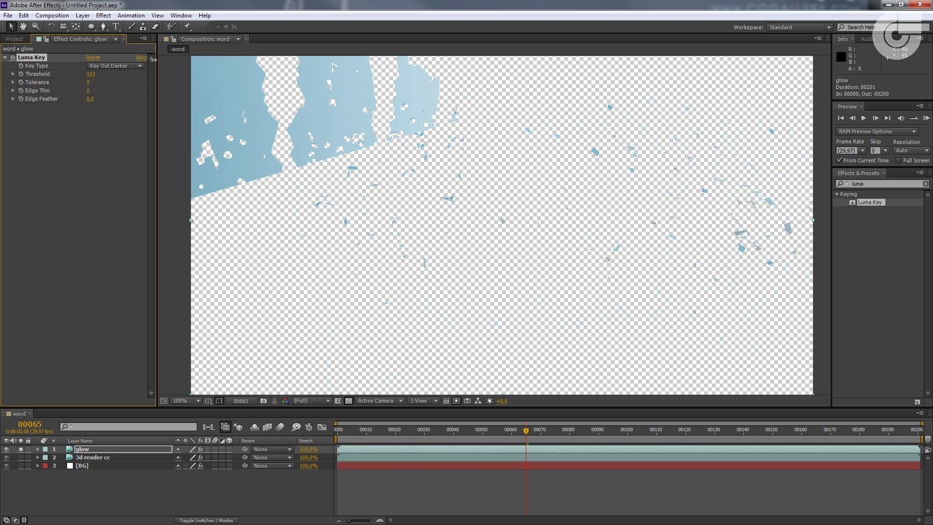
{"action": "left_click", "coordinate": [348, 401]}
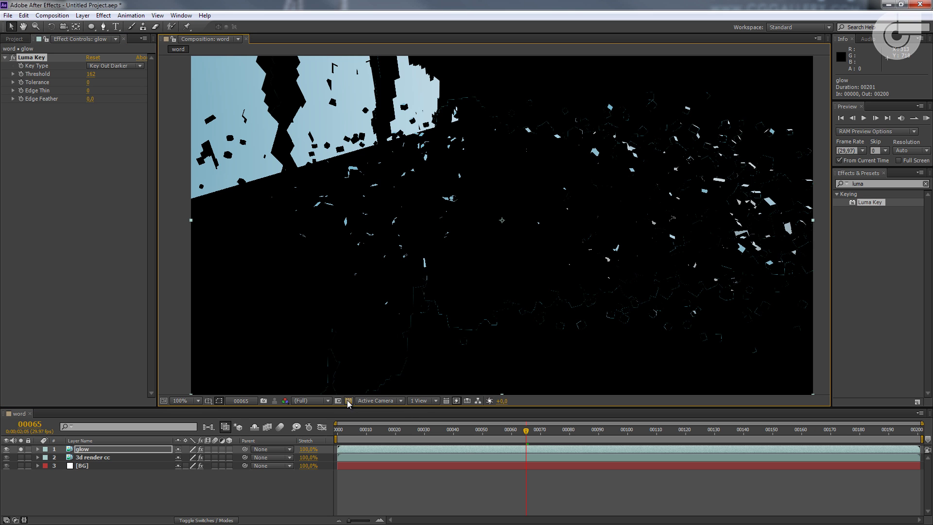
{"action": "left_click_drag", "start_coordinate": [91, 75], "coordinate": [89, 76]}
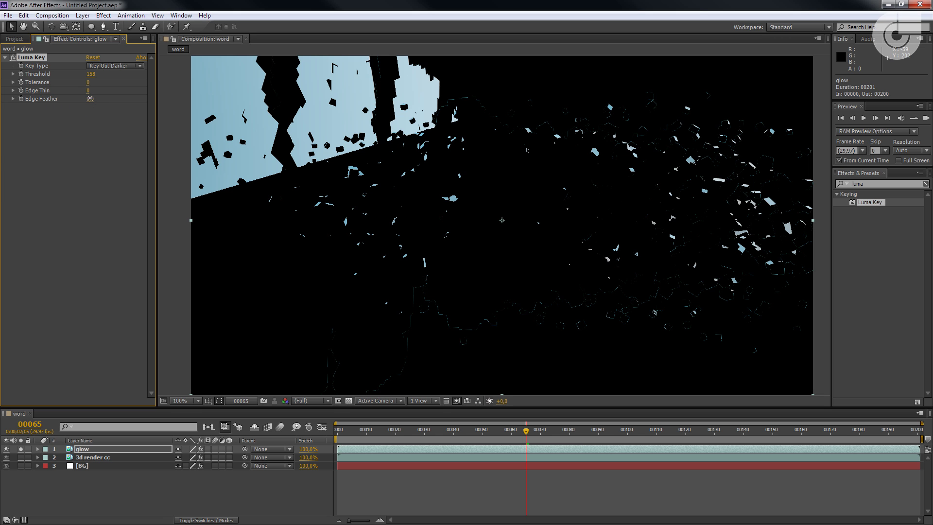
Set the Luma Key Edge Feather to 2.5 and Edge Thin to 1.
{"action": "left_click_drag", "start_coordinate": [95, 97], "coordinate": [93, 104]}
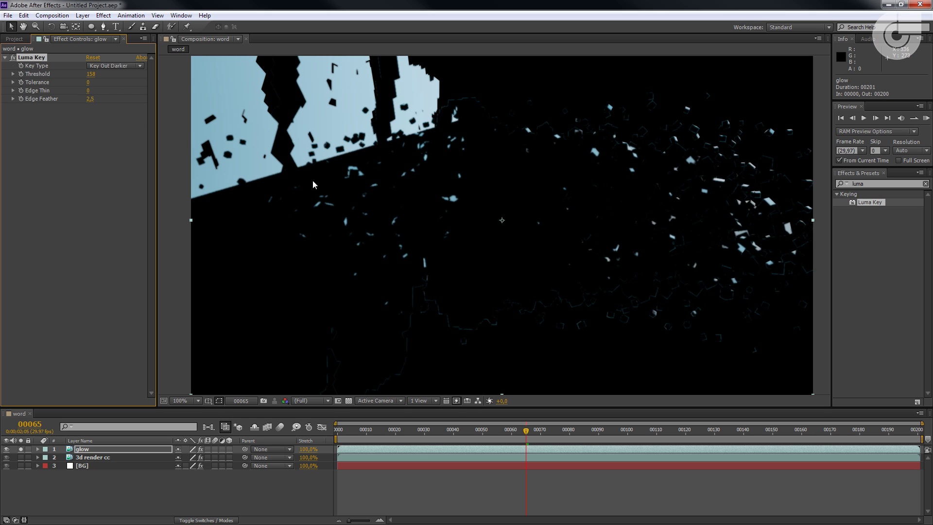
{"action": "left_click_drag", "start_coordinate": [89, 91], "coordinate": [90, 91]}
{"action": "left_click_drag", "start_coordinate": [89, 91], "coordinate": [89, 91]}
{"action": "left_click", "coordinate": [89, 90]}
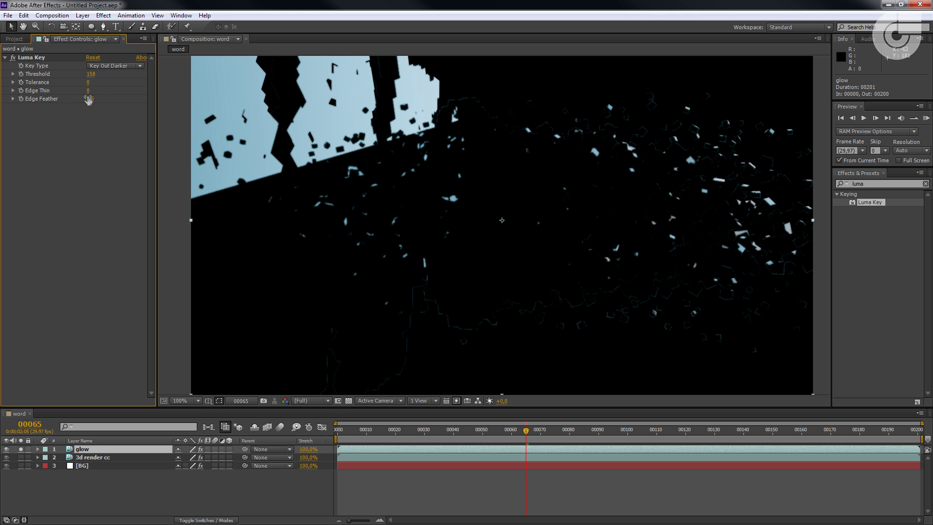
{"action": "type", "text": "1"}
{"action": "key", "text": "Return"}
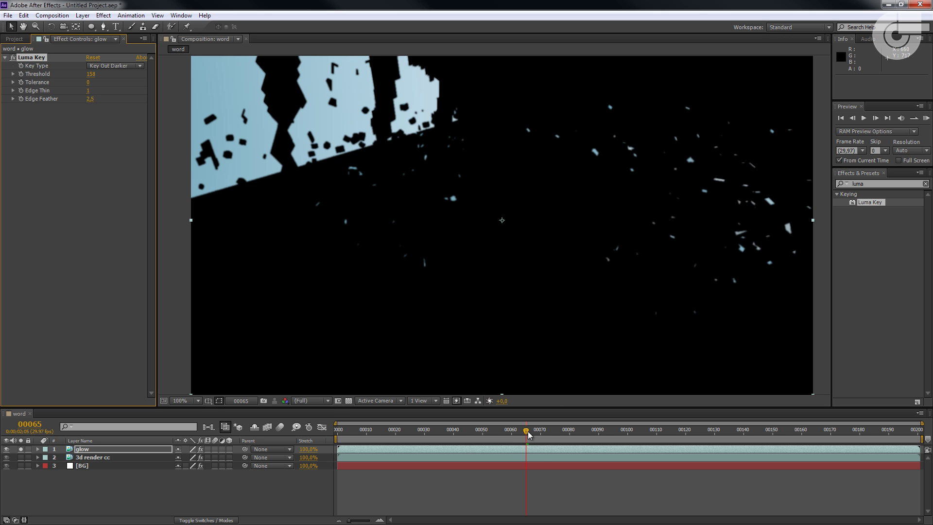
Scrub through the glow layer, compare it with and without Luma Key, and set the current time to frame 63.
{"action": "left_click_drag", "start_coordinate": [529, 434], "coordinate": [781, 426]}
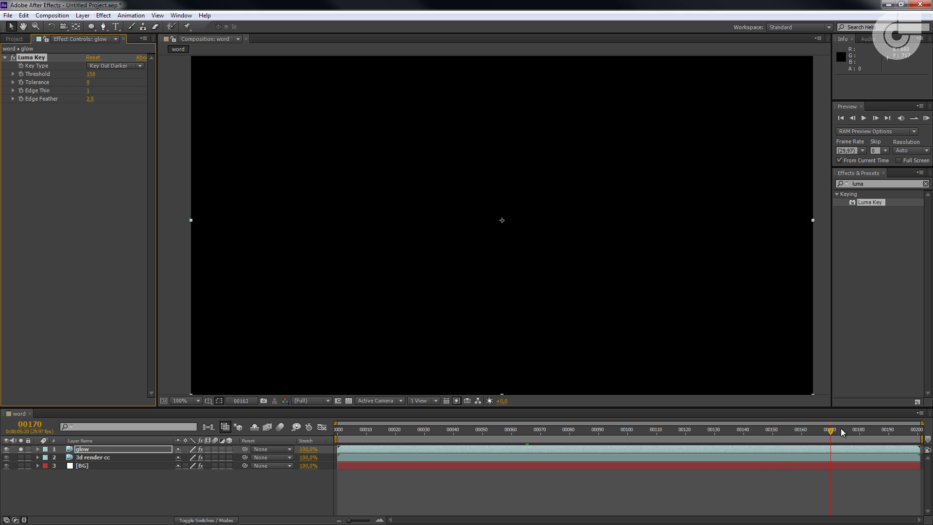
{"action": "left_click_drag", "start_coordinate": [716, 467], "coordinate": [427, 430]}
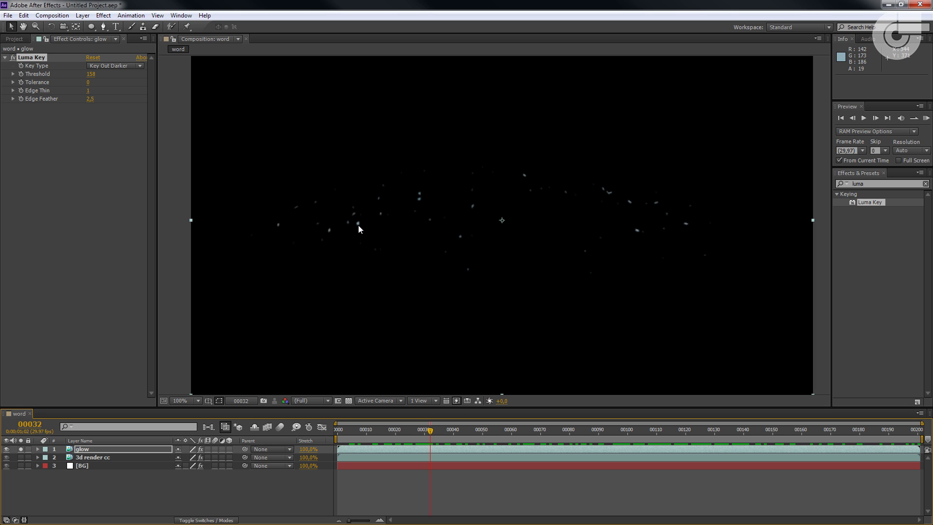
{"action": "left_click_drag", "start_coordinate": [429, 431], "coordinate": [479, 421]}
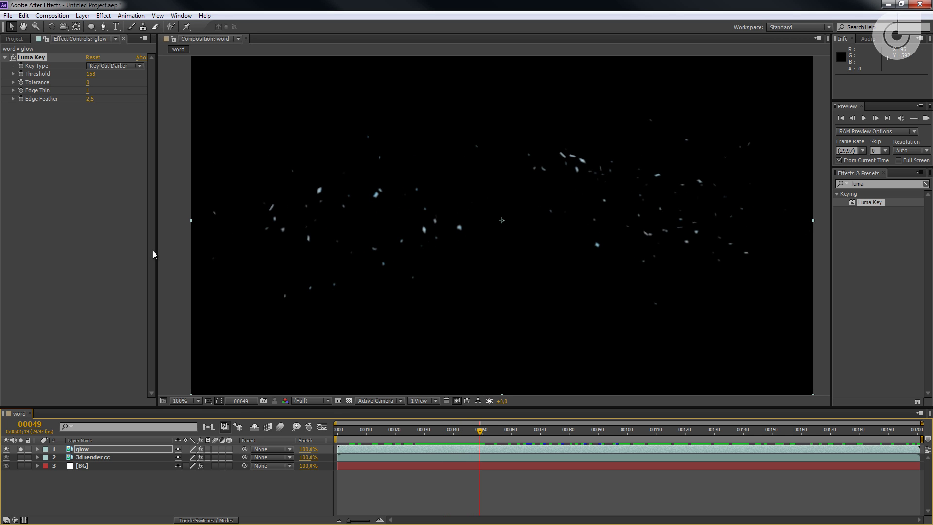
{"action": "left_click", "coordinate": [13, 57]}
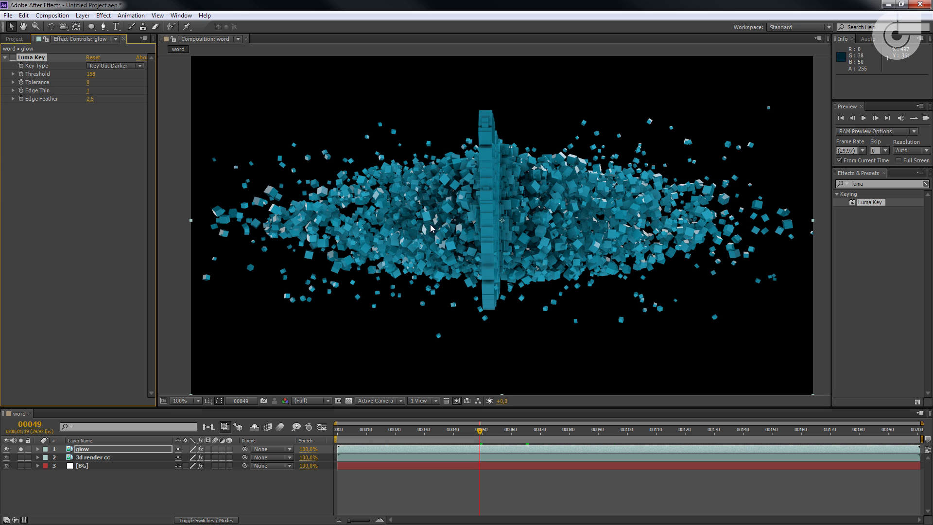
{"action": "left_click_drag", "start_coordinate": [480, 431], "coordinate": [486, 434]}
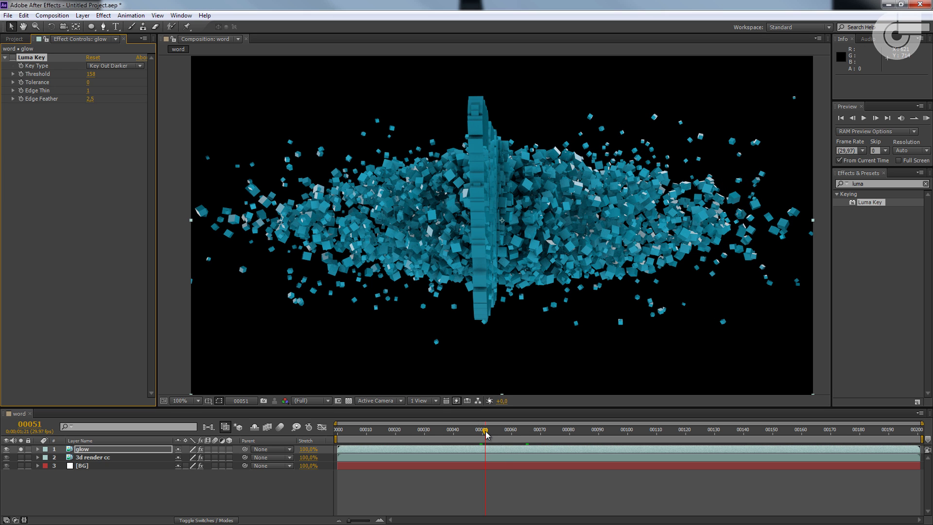
{"action": "left_click", "coordinate": [488, 434]}
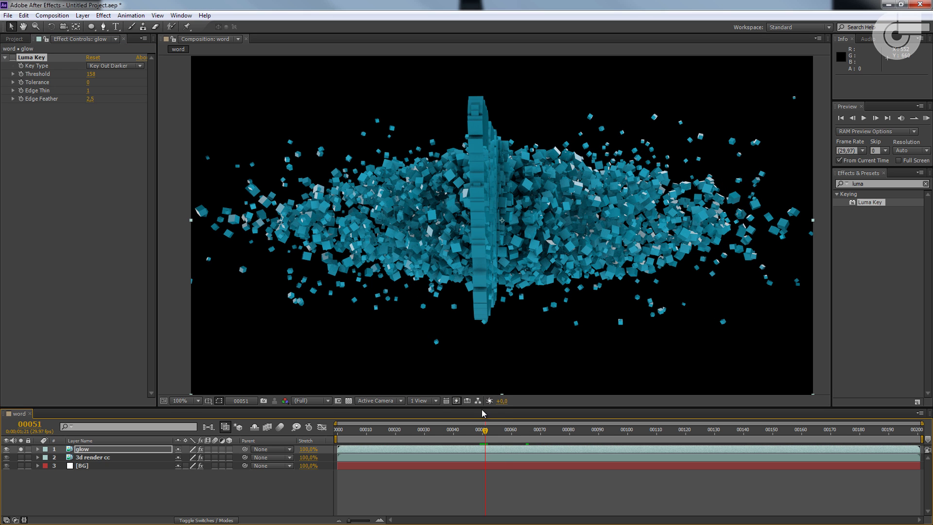
{"action": "left_click_drag", "start_coordinate": [485, 431], "coordinate": [521, 447]}
{"action": "left_click", "coordinate": [13, 58]}
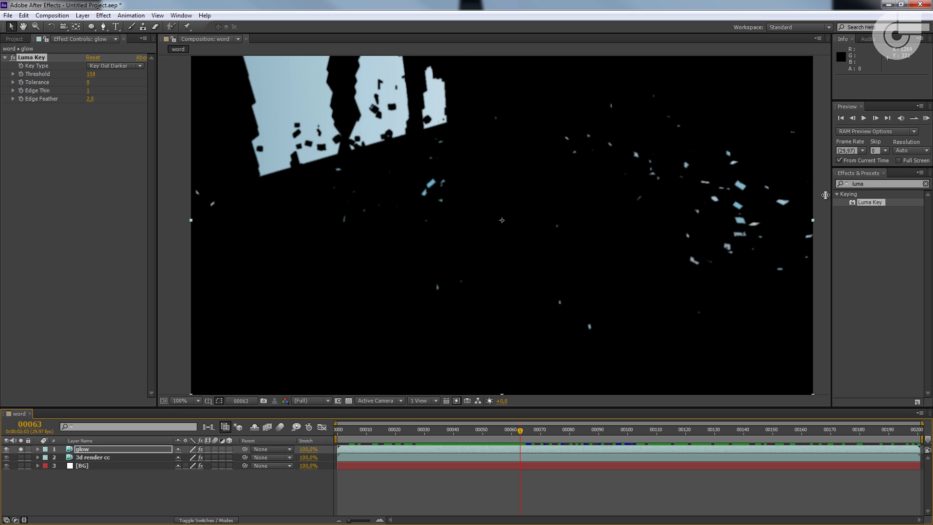
{"action": "left_click", "coordinate": [858, 184]}
{"action": "key", "text": "BackSpace"}
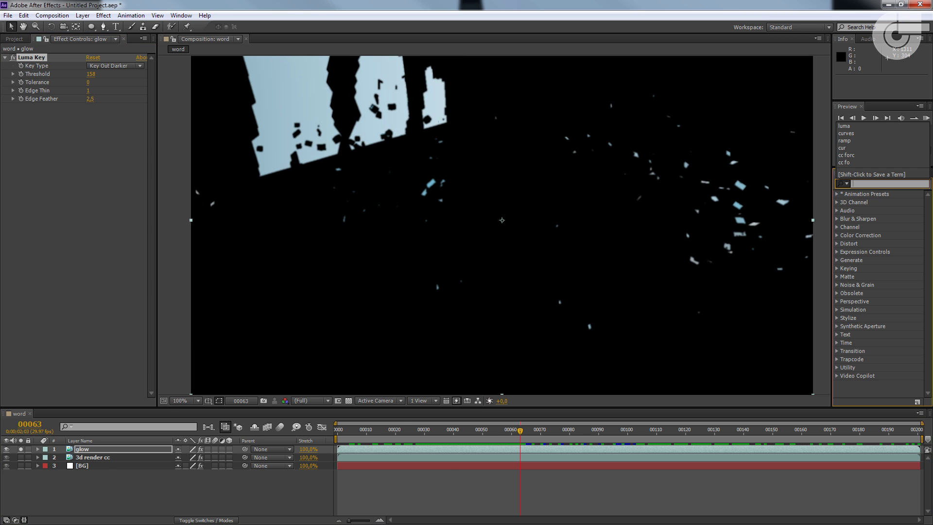
{"action": "type", "text": "g"}
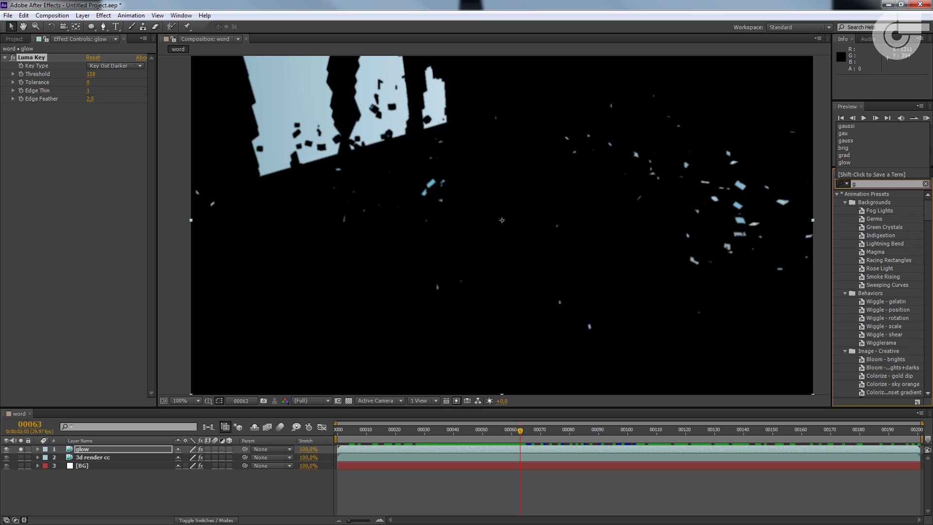
{"action": "type", "text": "uss"}
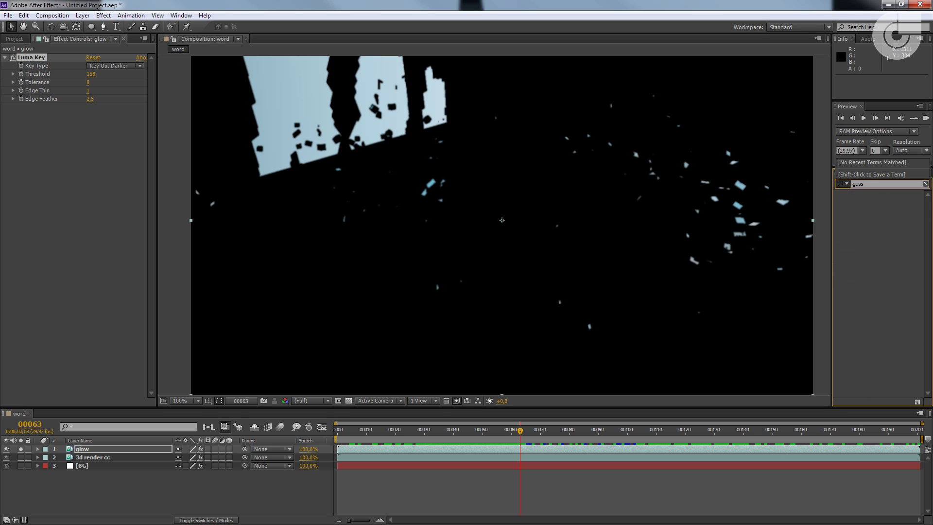
{"action": "key", "text": "BackSpace"}
{"action": "key", "text": "BackSpace"}
{"action": "key", "text": "BackSpace"}
Apply the Tint effect to the glow layer after Luma Key and set Map Black To to white (FFFFFF).
{"action": "type", "text": "tint"}
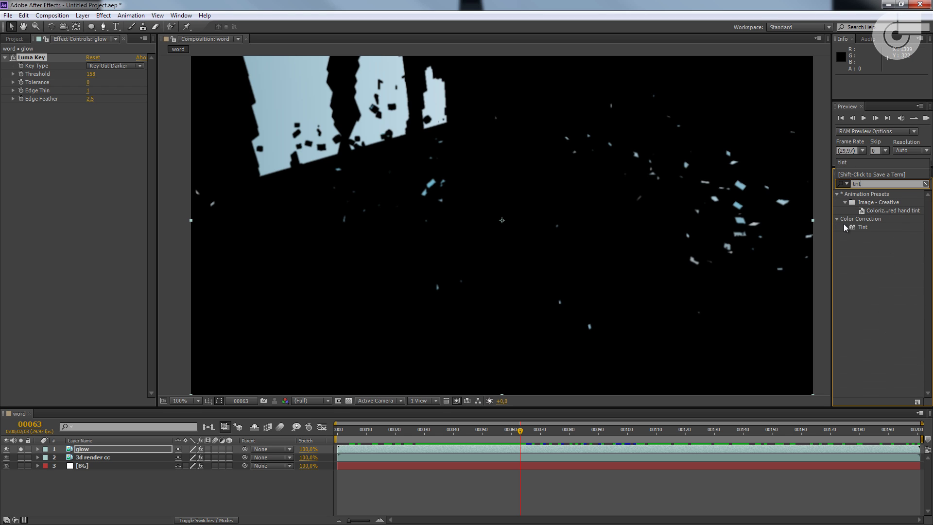
{"action": "left_click_drag", "start_coordinate": [860, 227], "coordinate": [33, 130]}
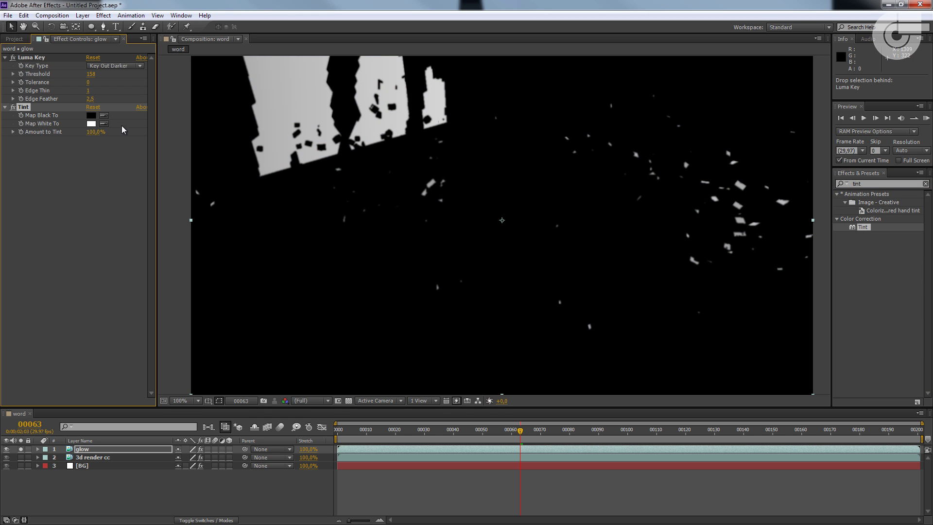
{"action": "left_click", "coordinate": [91, 116]}
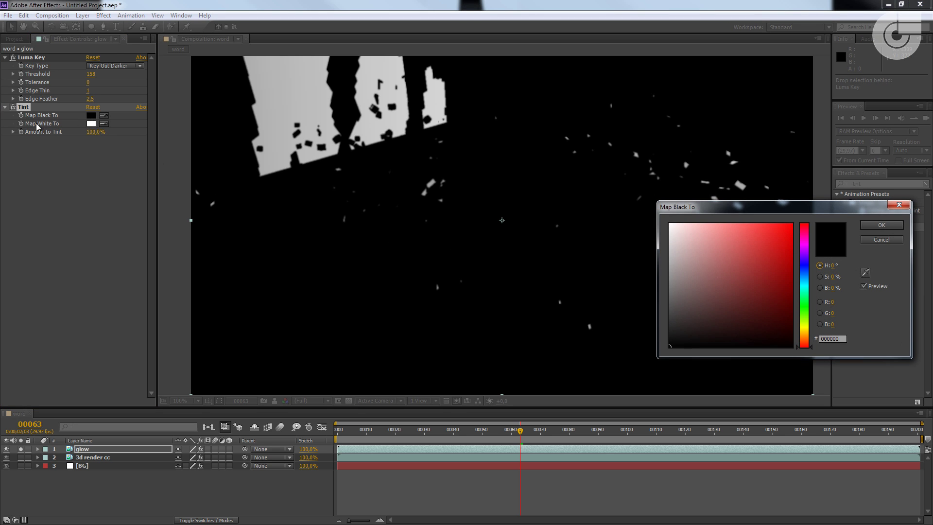
{"action": "left_click_drag", "start_coordinate": [725, 287], "coordinate": [636, 220]}
{"action": "left_click_drag", "start_coordinate": [727, 204], "coordinate": [509, 203]}
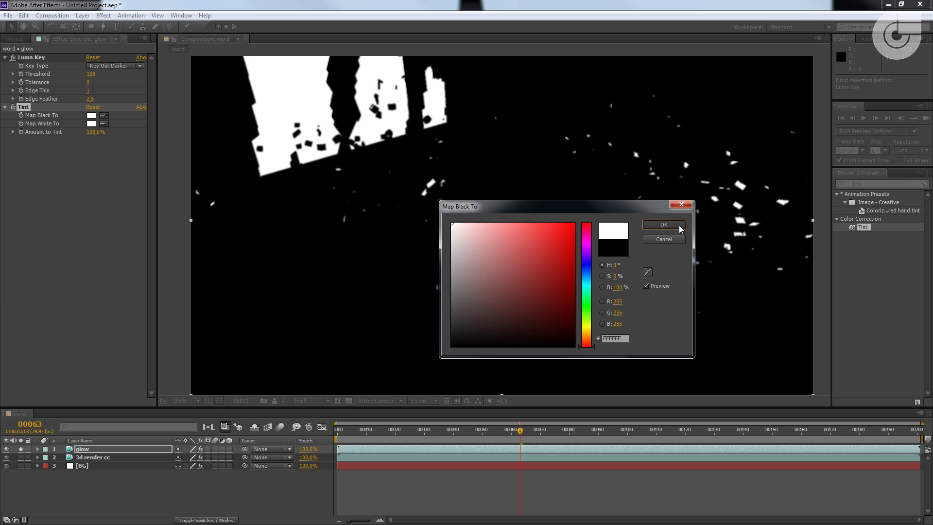
{"action": "left_click", "coordinate": [664, 224]}
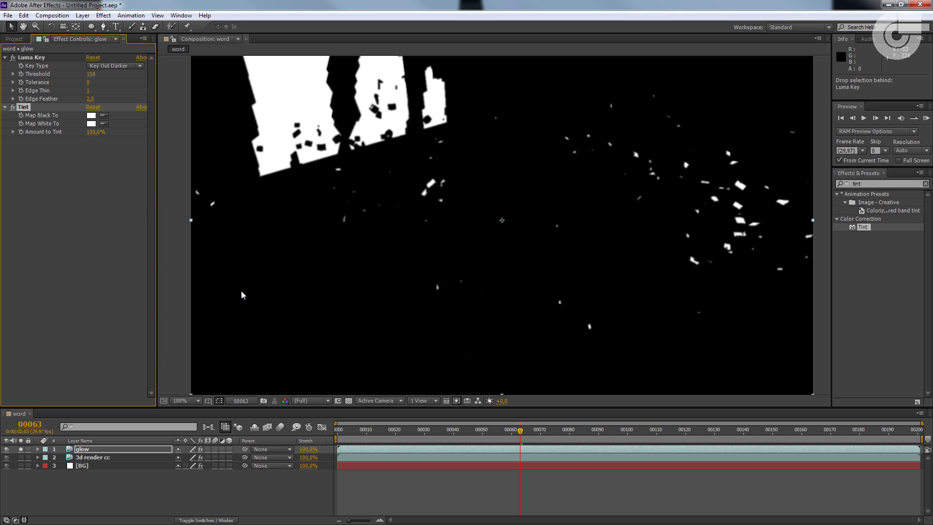
Check the white-tinted glow layer against the transparency grid and return to the black background.
{"action": "left_click", "coordinate": [349, 401]}
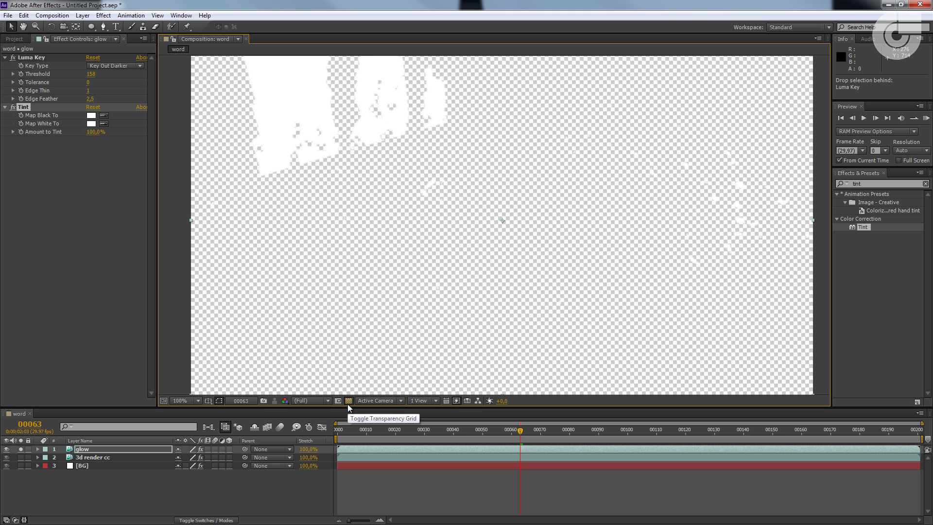
{"action": "left_click", "coordinate": [349, 401]}
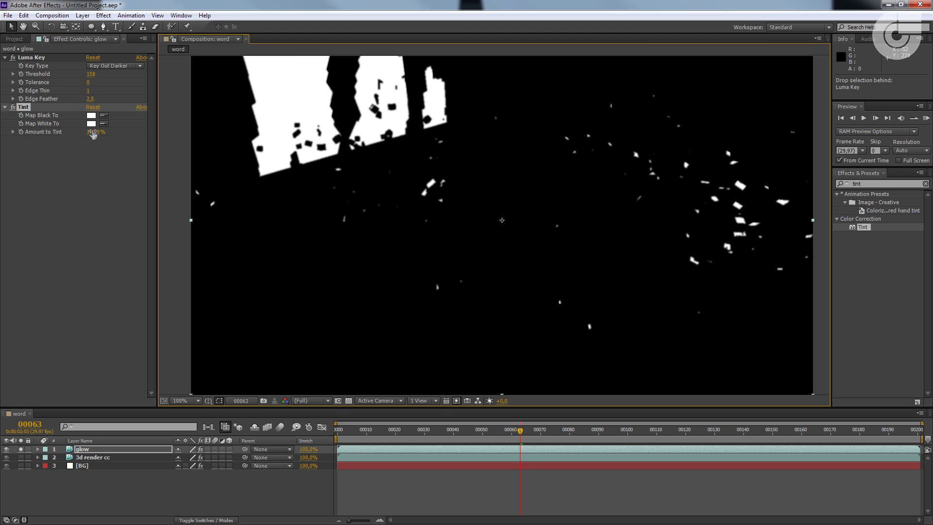
{"action": "left_click", "coordinate": [350, 401]}
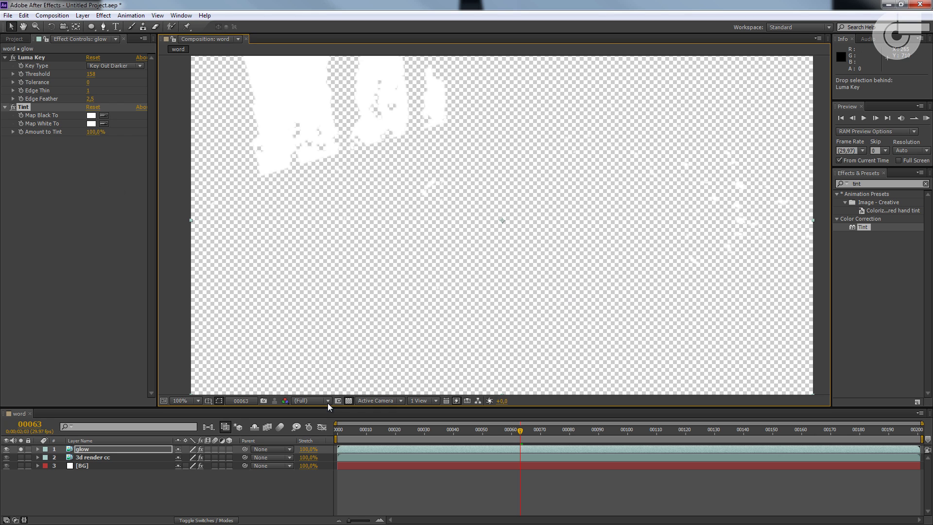
{"action": "left_click", "coordinate": [349, 401]}
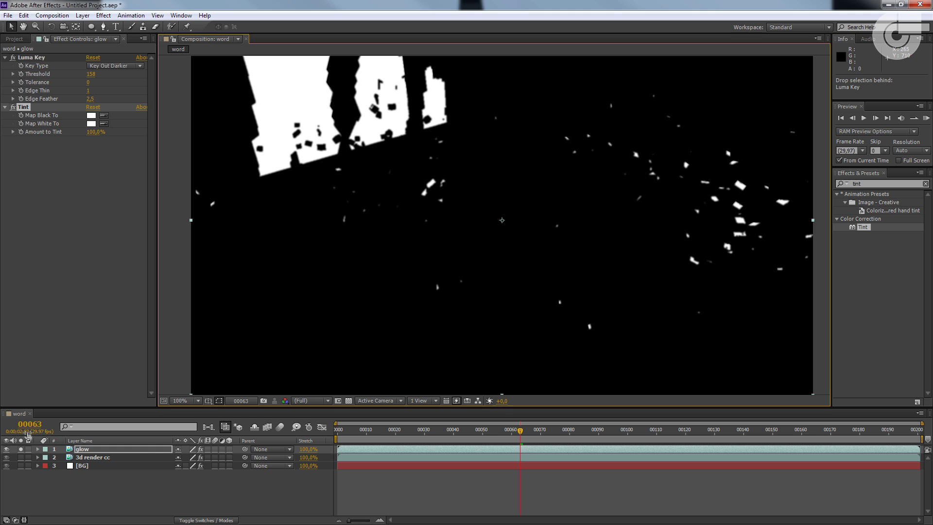
Apply the Gaussian Blur effect to the glow layer after Tint.
{"action": "left_click", "coordinate": [82, 450]}
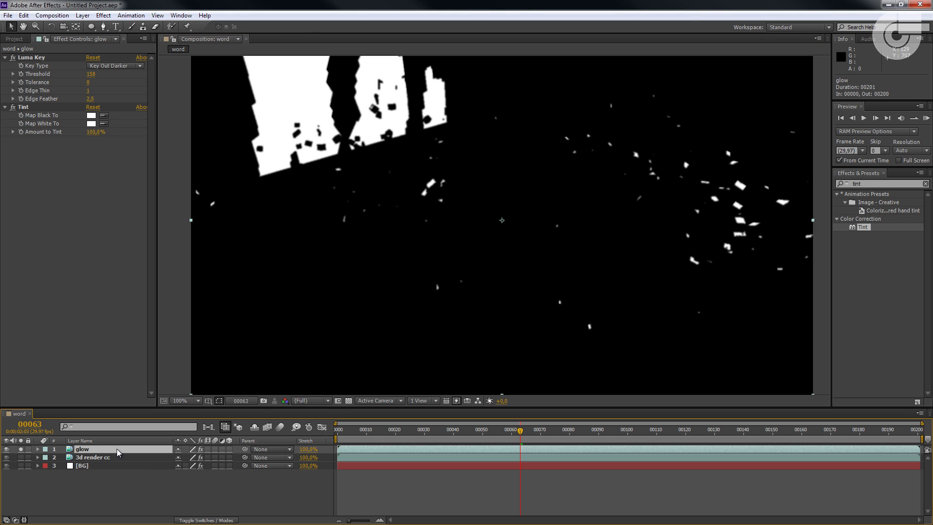
{"action": "left_click", "coordinate": [870, 183]}
{"action": "type", "text": "gaussi"}
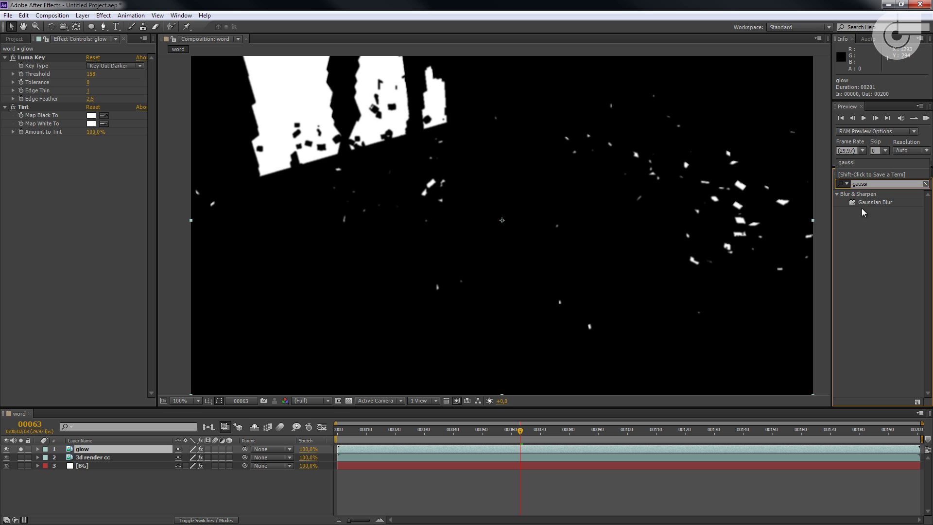
{"action": "left_click_drag", "start_coordinate": [863, 204], "coordinate": [81, 207]}
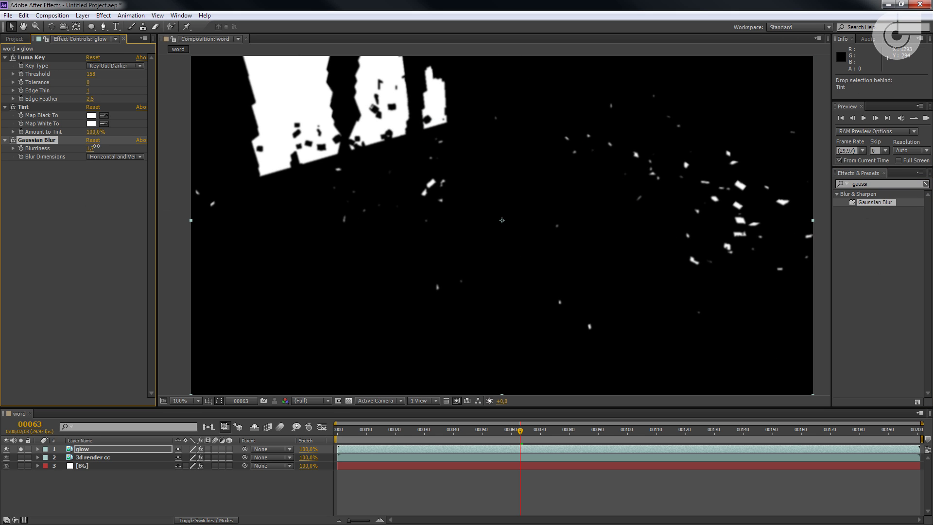
Raise the glow layer's Gaussian Blur blurriness in several adjustments to about 90.
{"action": "left_click_drag", "start_coordinate": [96, 146], "coordinate": [123, 136]}
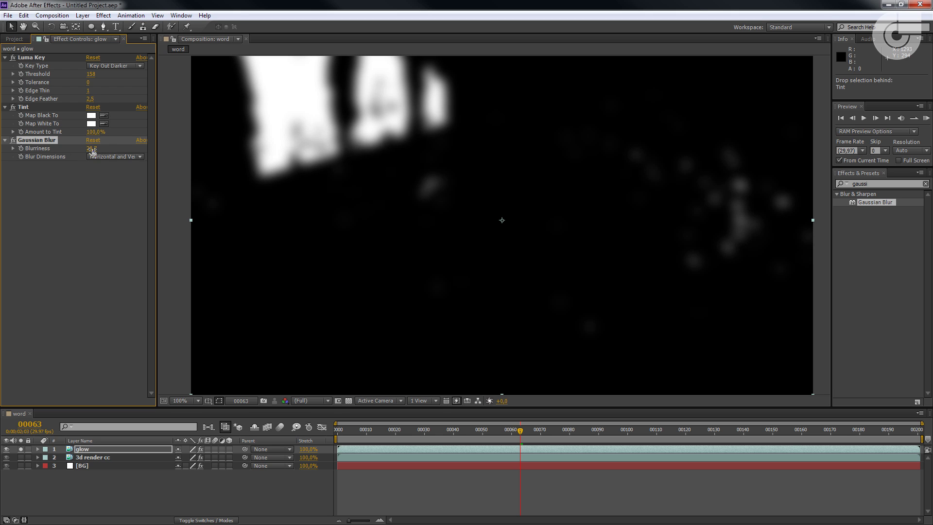
{"action": "left_click_drag", "start_coordinate": [93, 151], "coordinate": [133, 147]}
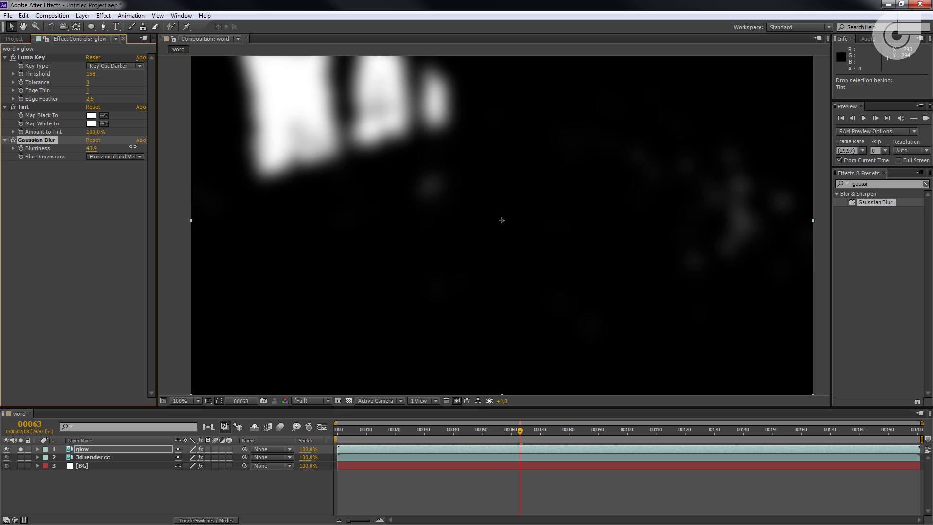
{"action": "left_click_drag", "start_coordinate": [73, 158], "coordinate": [104, 148]}
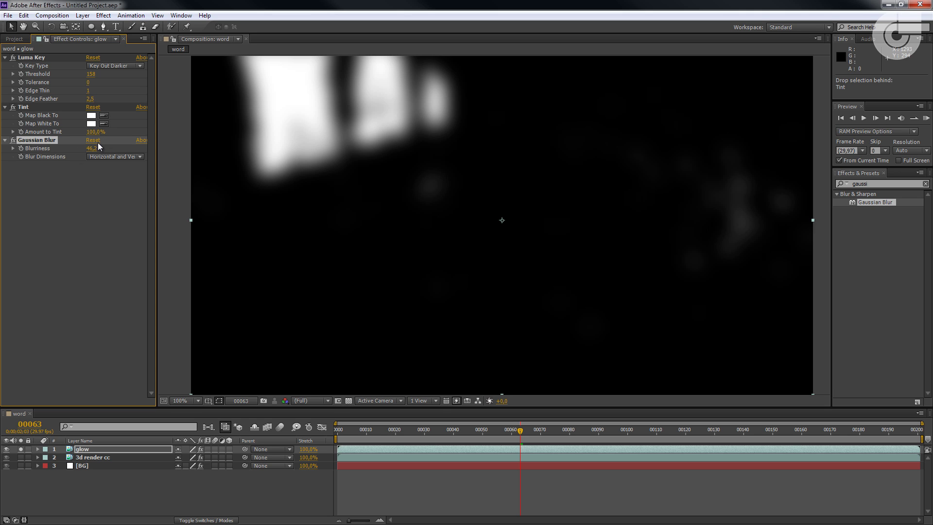
{"action": "left_click_drag", "start_coordinate": [91, 148], "coordinate": [170, 127]}
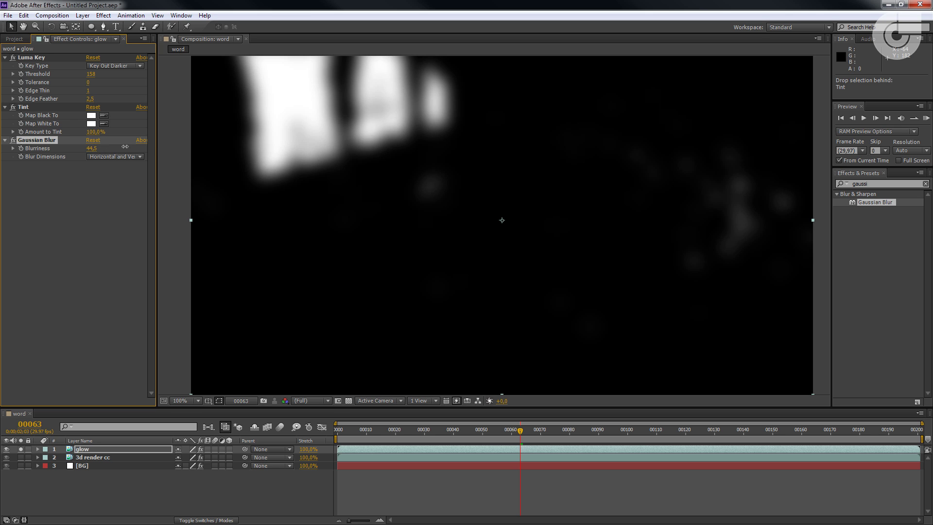
{"action": "left_click_drag", "start_coordinate": [125, 146], "coordinate": [284, 134]}
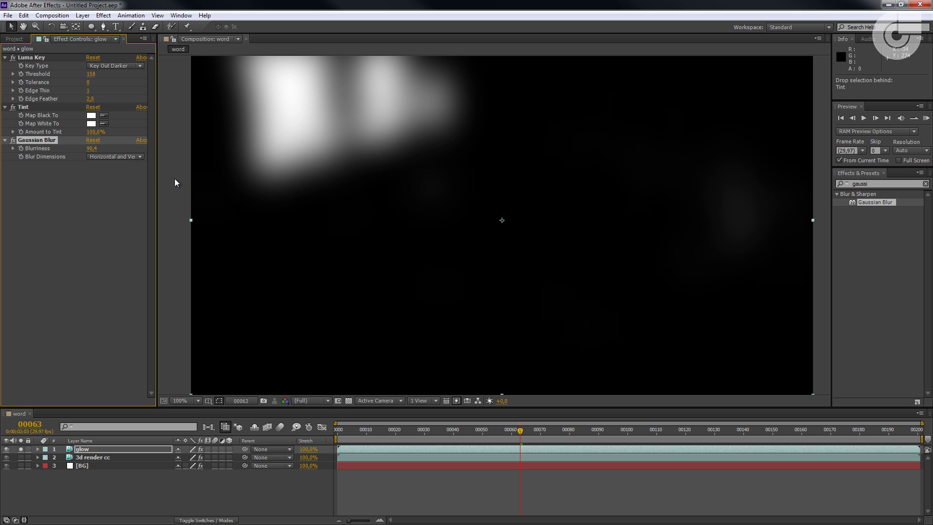
Solo the 3d render cc layer together with the glow layer and compare frame 84 with and without the glow.
{"action": "left_click", "coordinate": [21, 457]}
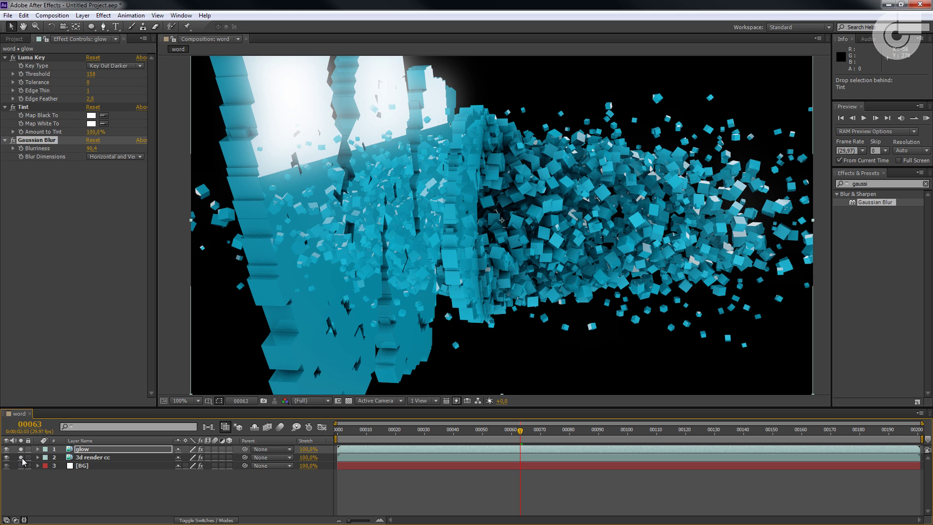
{"action": "left_click", "coordinate": [111, 456]}
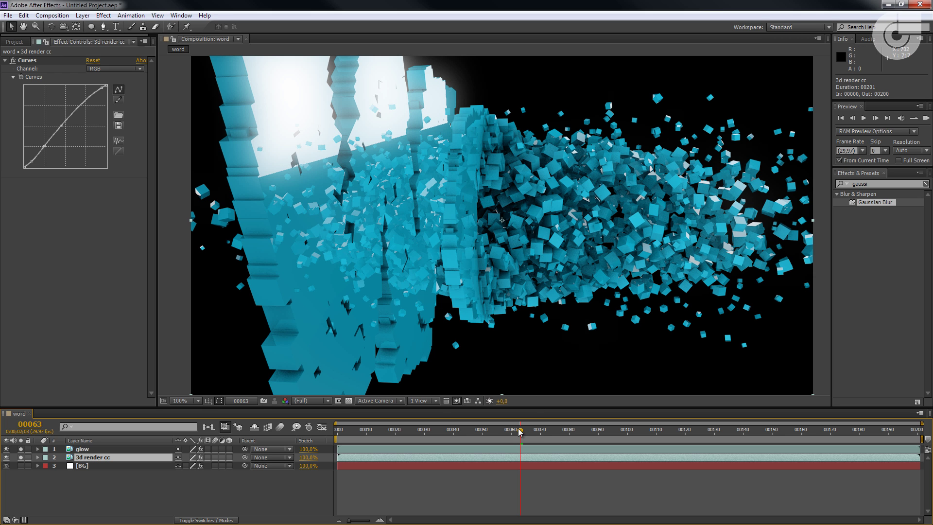
{"action": "left_click_drag", "start_coordinate": [537, 430], "coordinate": [583, 427]}
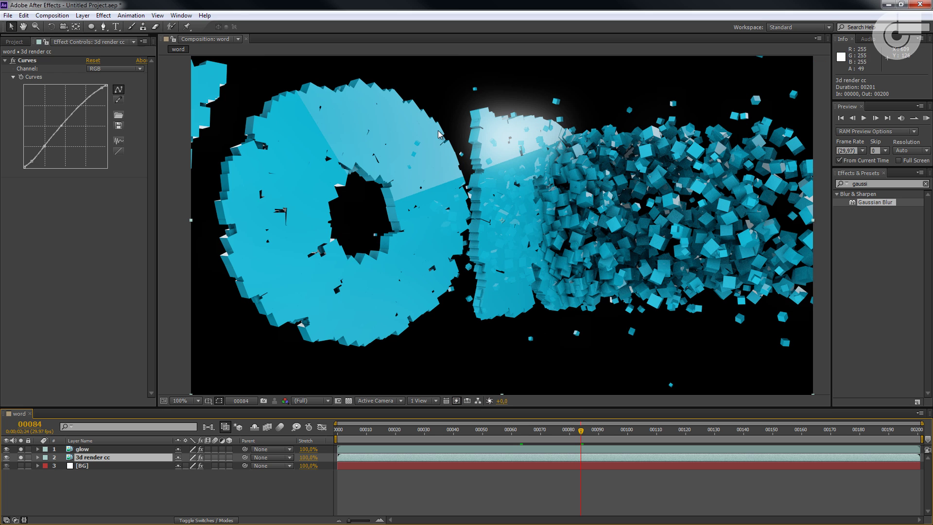
{"action": "left_click", "coordinate": [6, 449]}
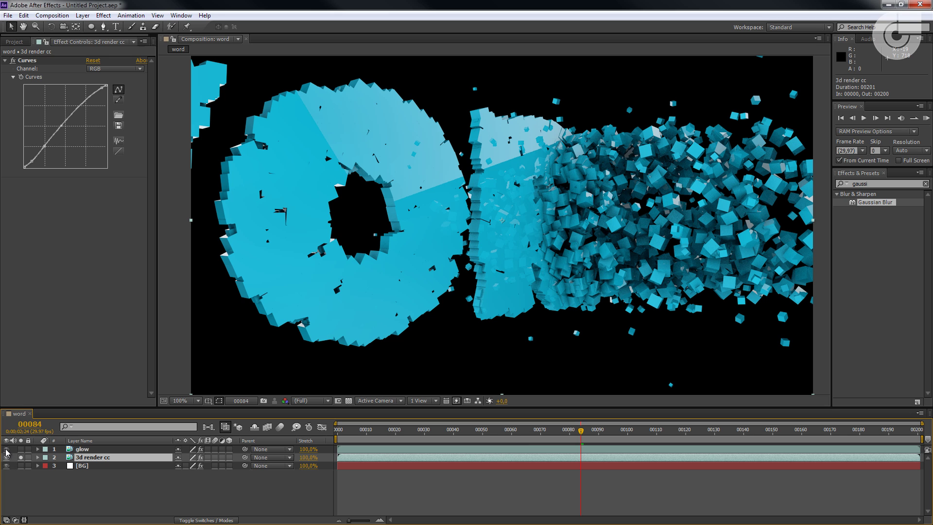
Clear the layer solos, hide the BG layer, and compare the render with the glow layer off and on.
{"action": "left_click", "coordinate": [21, 457]}
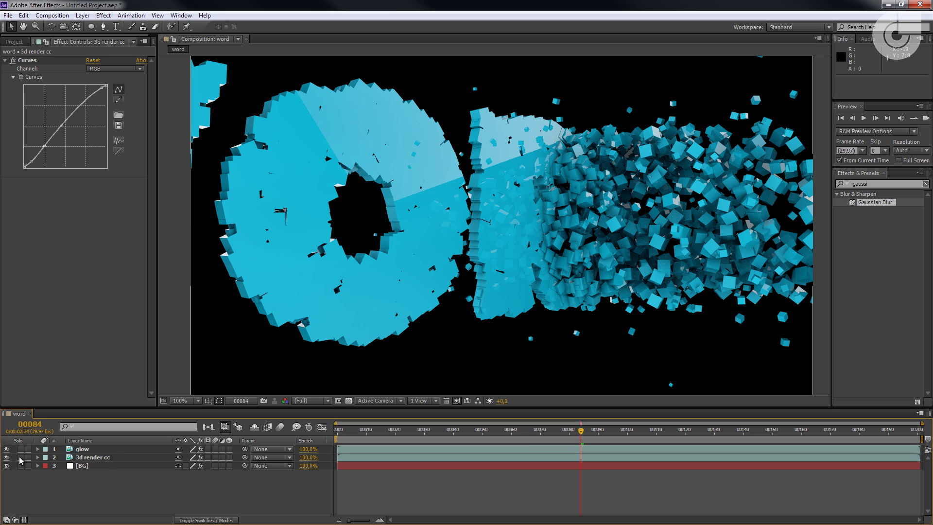
{"action": "left_click", "coordinate": [6, 466]}
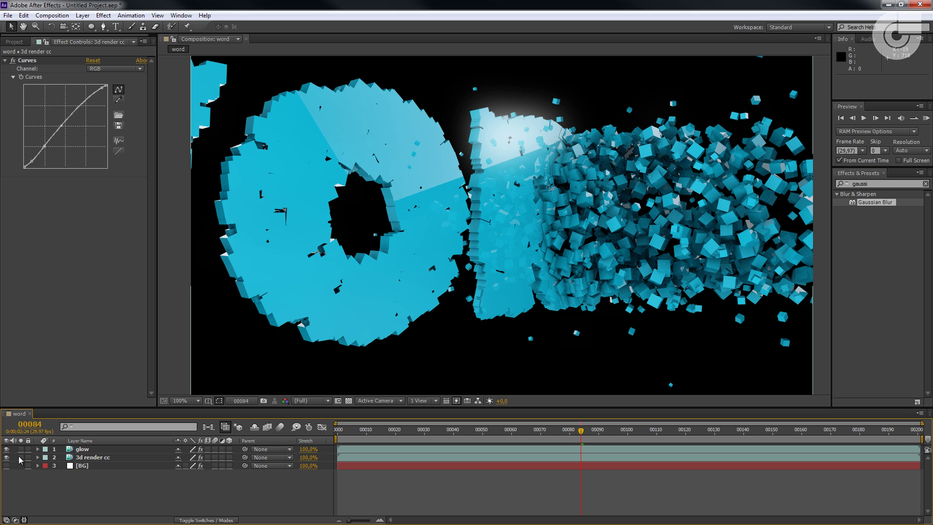
{"action": "left_click", "coordinate": [7, 450]}
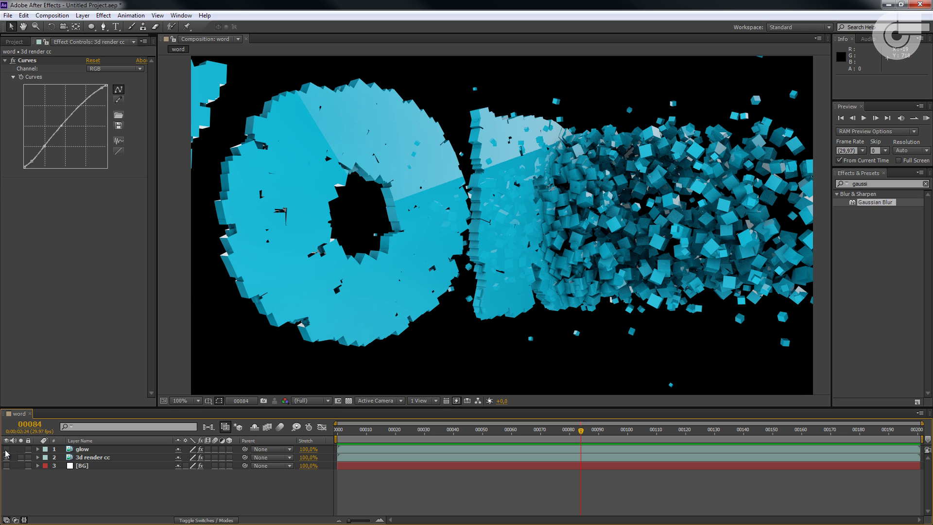
{"action": "left_click", "coordinate": [7, 450]}
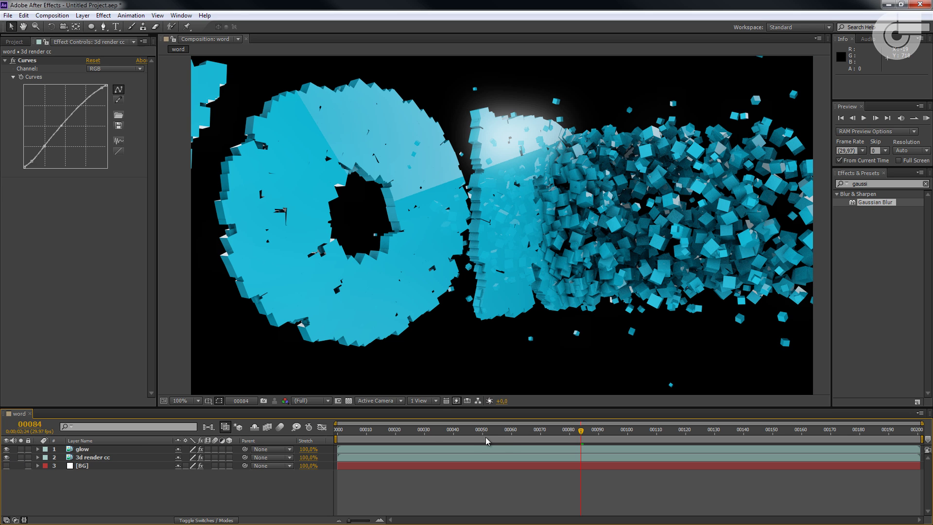
At frame 60, reveal the glow layer's opacity, try it at 0%, and set it to 94%.
{"action": "left_click_drag", "start_coordinate": [581, 430], "coordinate": [511, 430]}
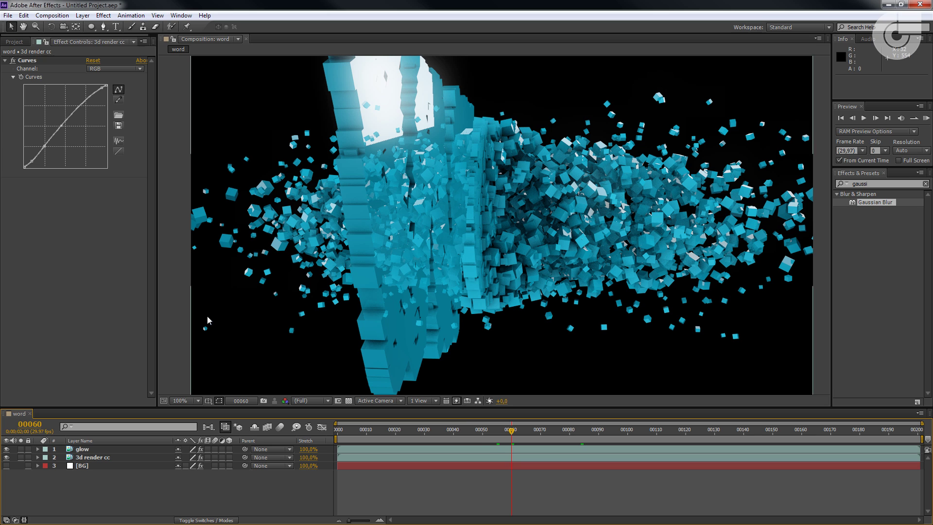
{"action": "left_click", "coordinate": [85, 450]}
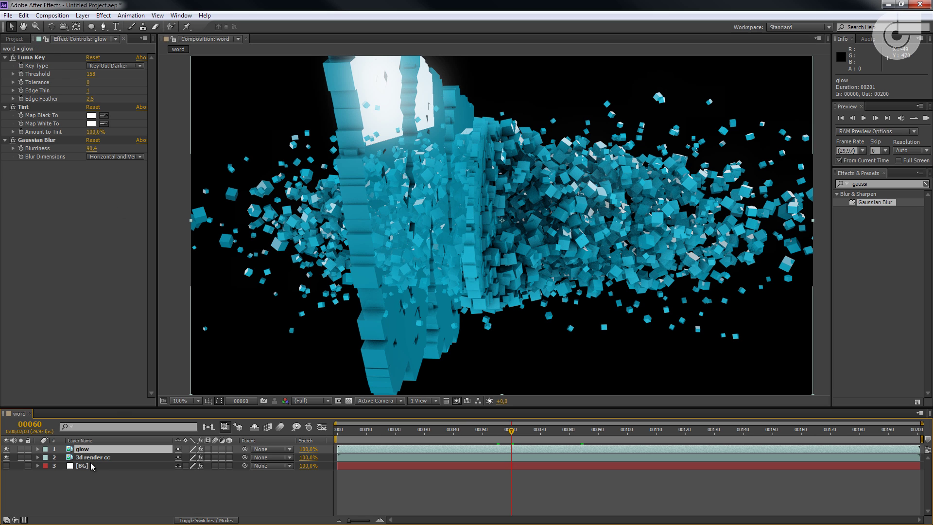
{"action": "key", "text": "t"}
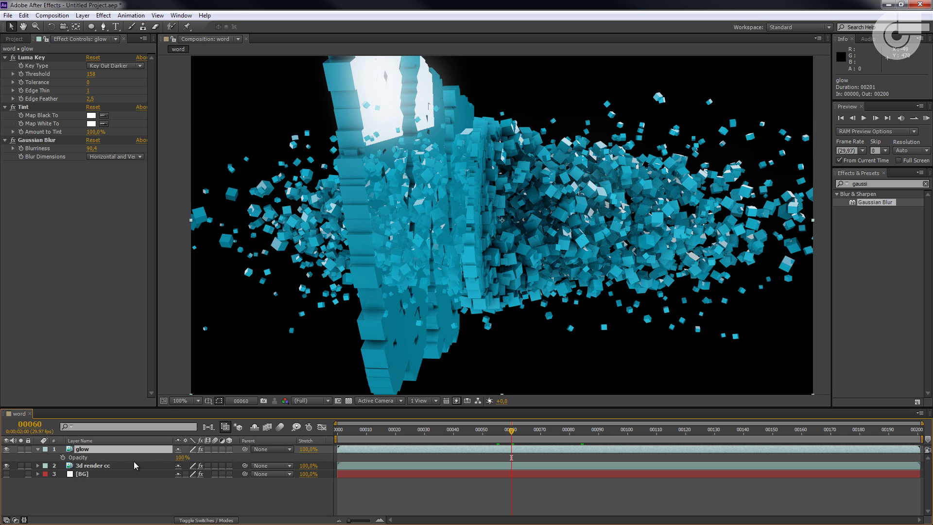
{"action": "left_click_drag", "start_coordinate": [182, 462], "coordinate": [170, 459]}
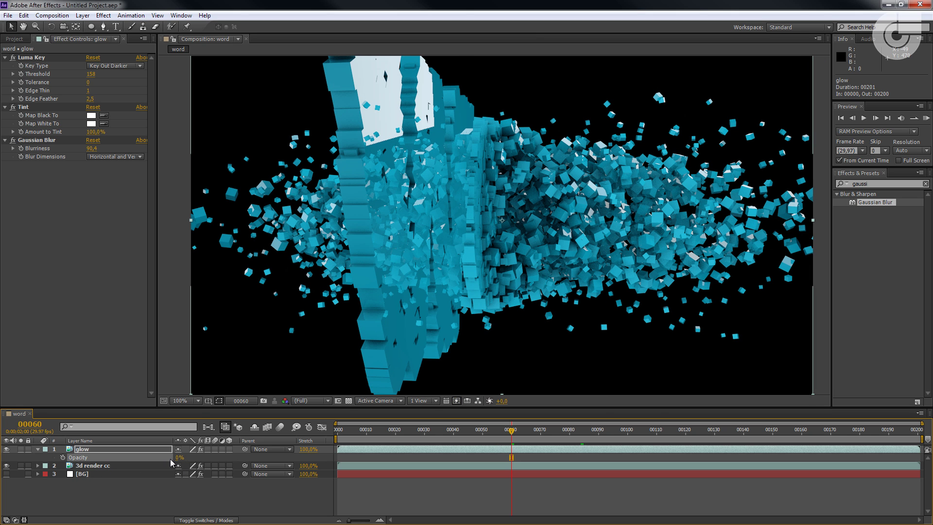
{"action": "left_click", "coordinate": [87, 449]}
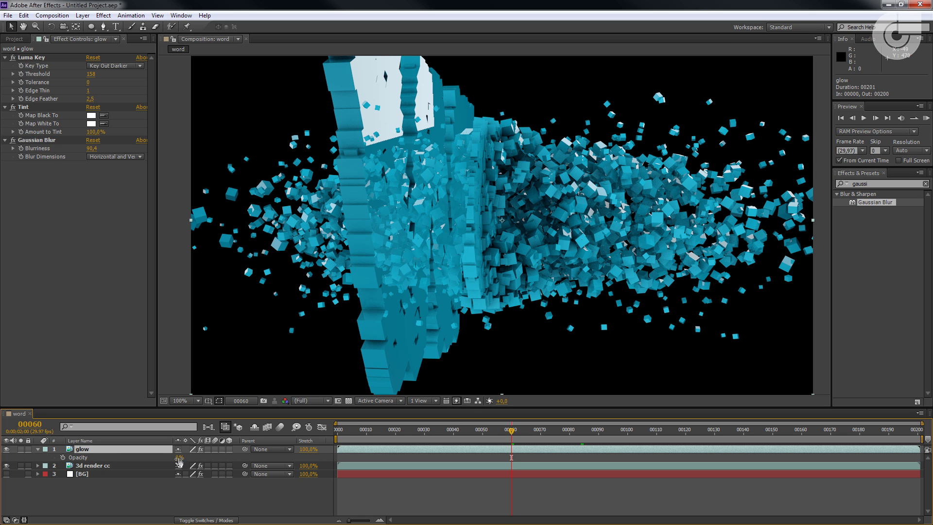
{"action": "left_click_drag", "start_coordinate": [179, 460], "coordinate": [225, 470]}
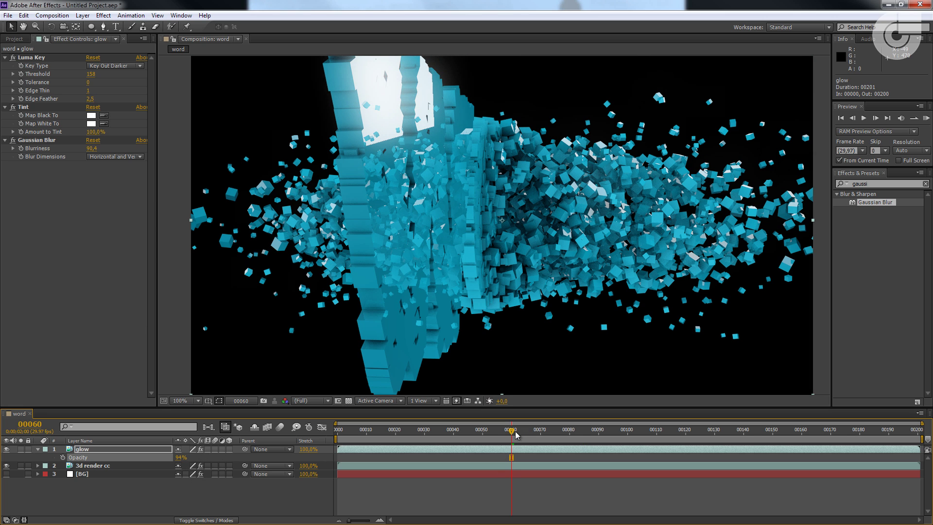
Check the glow at frames 85, 112, 153 and 79, and lower the glow layer's opacity to 84%.
{"action": "left_click_drag", "start_coordinate": [516, 432], "coordinate": [584, 428]}
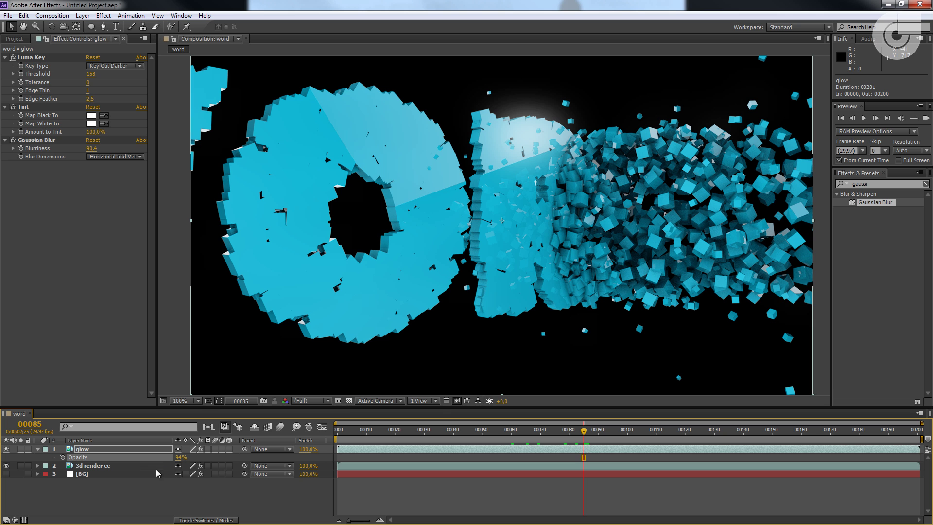
{"action": "left_click_drag", "start_coordinate": [589, 430], "coordinate": [658, 431]}
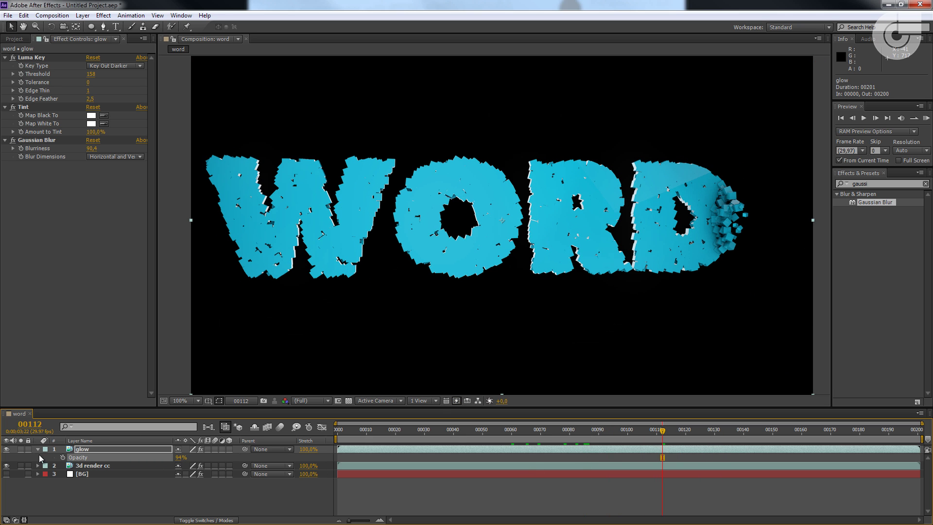
{"action": "left_click", "coordinate": [7, 450]}
{"action": "left_click_drag", "start_coordinate": [664, 431], "coordinate": [781, 429]}
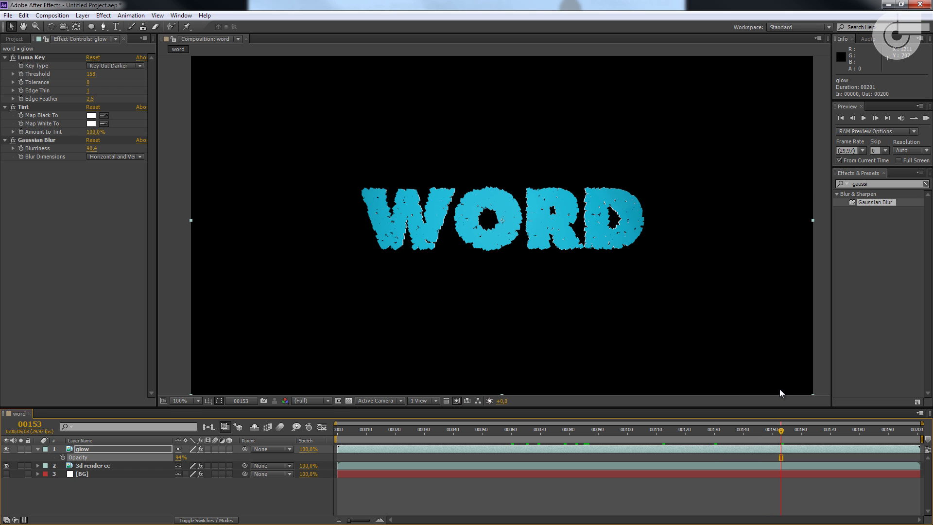
{"action": "left_click_drag", "start_coordinate": [768, 439], "coordinate": [540, 437]}
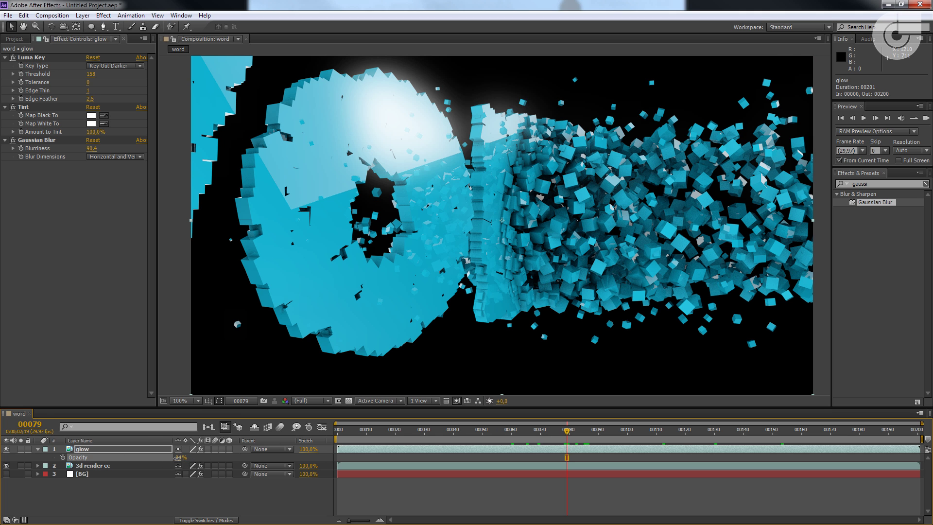
{"action": "mouse_move", "coordinate": [177, 458]}
{"action": "left_mouse_down"}
{"action": "mouse_move", "coordinate": [160, 458]}
{"action": "mouse_move", "coordinate": [174, 458]}
{"action": "left_mouse_up"}
Solo the glow layer, inspect its blurred highlights from frame 47 onward, and compare frame 66 with and without the render beneath.
{"action": "left_click_drag", "start_coordinate": [568, 434], "coordinate": [470, 430]}
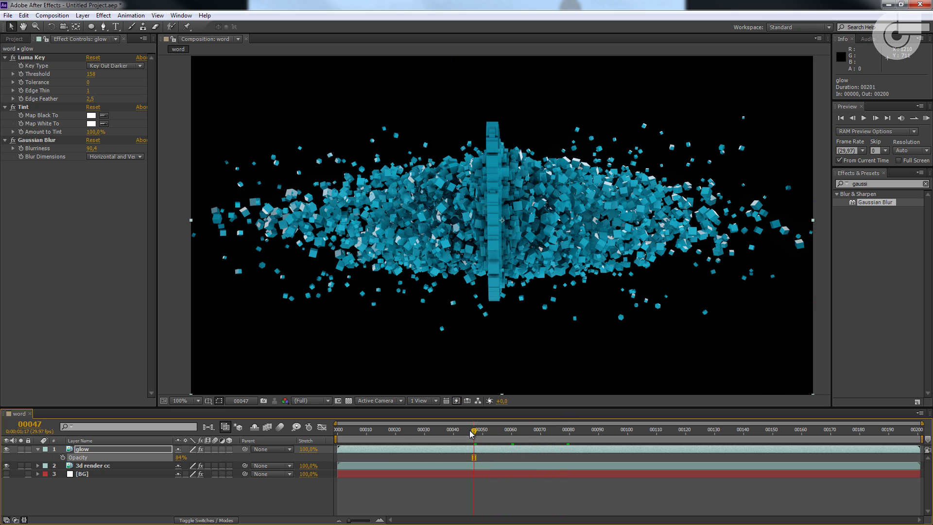
{"action": "left_click", "coordinate": [22, 449]}
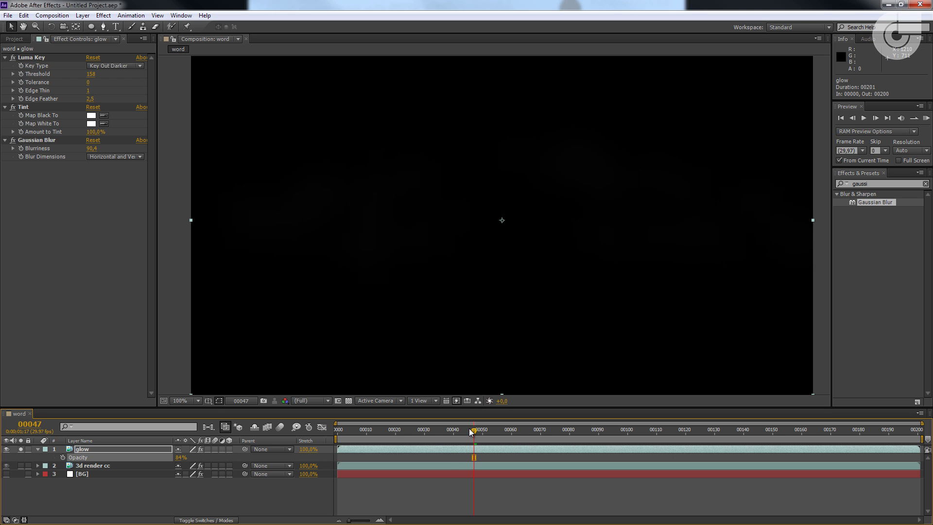
{"action": "left_click_drag", "start_coordinate": [470, 432], "coordinate": [642, 433]}
{"action": "left_click_drag", "start_coordinate": [491, 450], "coordinate": [655, 444]}
{"action": "left_click_drag", "start_coordinate": [770, 436], "coordinate": [531, 434]}
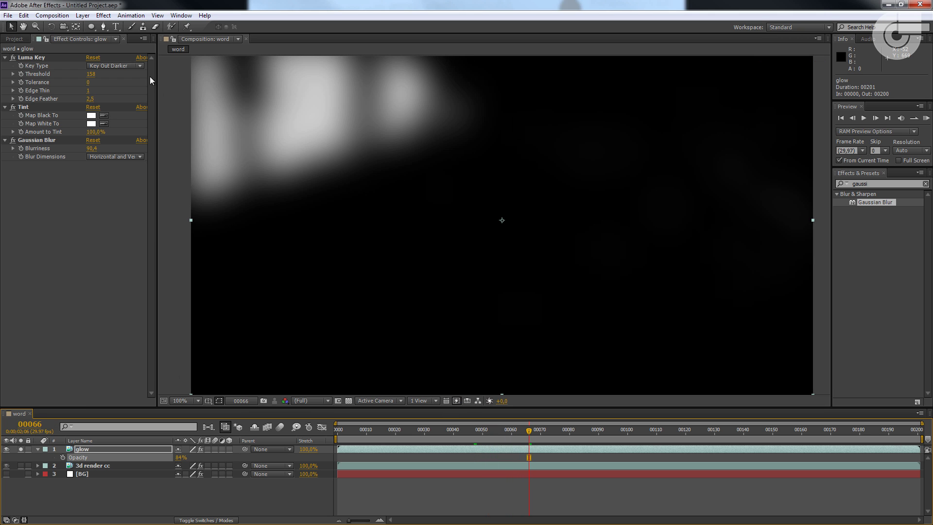
{"action": "left_click", "coordinate": [21, 449]}
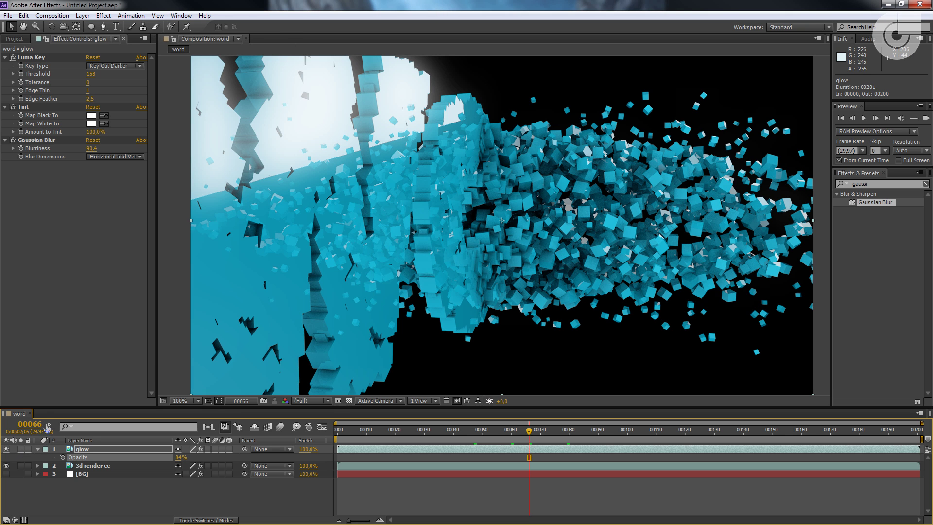
{"action": "left_click", "coordinate": [21, 449]}
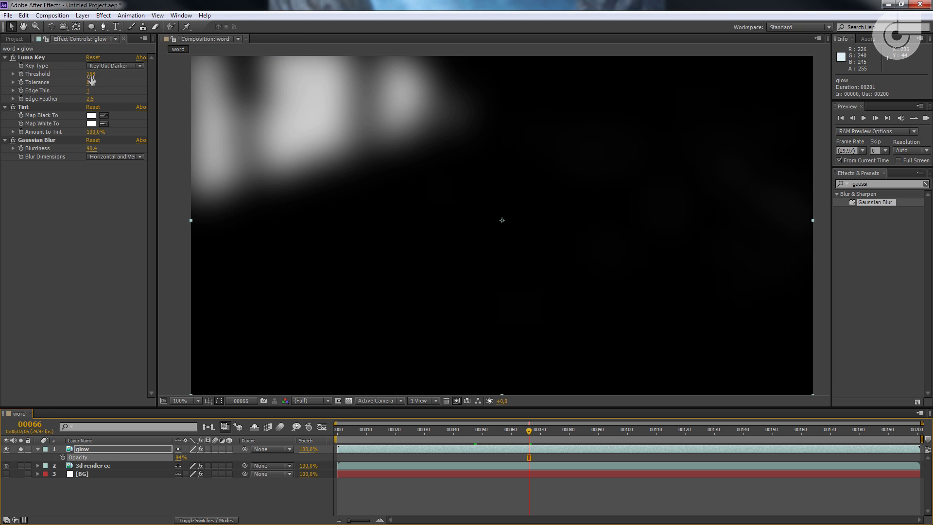
Reduce the glow layer's Gaussian Blur blurriness to 38.5 and check the result along the timeline up to frame 70.
{"action": "mouse_move", "coordinate": [91, 76]}
{"action": "left_mouse_down"}
{"action": "mouse_move", "coordinate": [108, 76]}
{"action": "mouse_move", "coordinate": [90, 76]}
{"action": "left_mouse_up"}
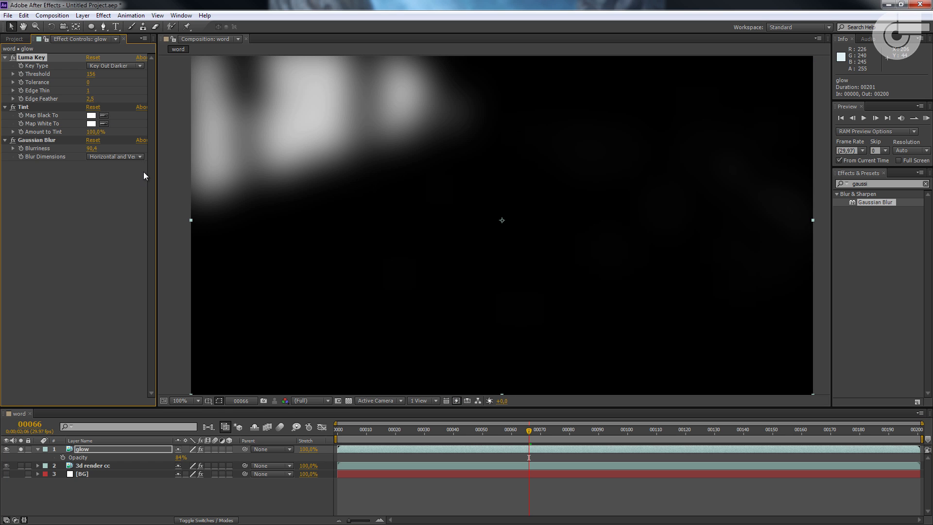
{"action": "key", "text": "ctrl+z"}
{"action": "left_click_drag", "start_coordinate": [91, 148], "coordinate": [2, 225]}
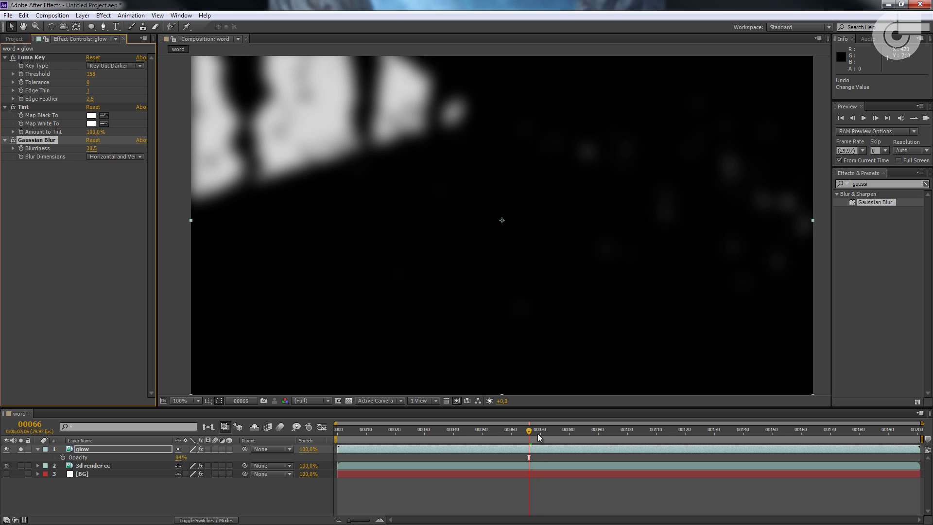
{"action": "left_click_drag", "start_coordinate": [537, 434], "coordinate": [777, 441]}
{"action": "left_click_drag", "start_coordinate": [583, 434], "coordinate": [537, 445]}
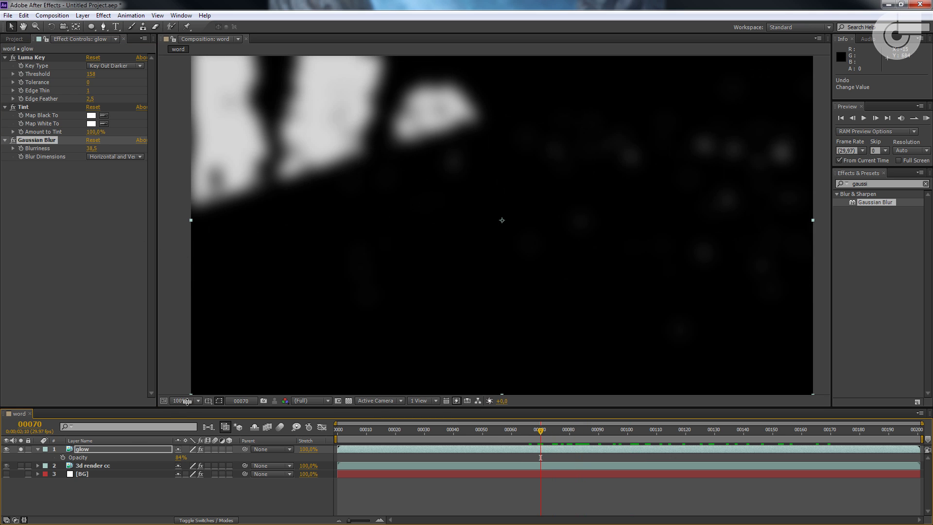
Unsolo the glow layer, set its opacity to 58%, and check the composite at frames 79 and 60.
{"action": "left_click", "coordinate": [21, 449]}
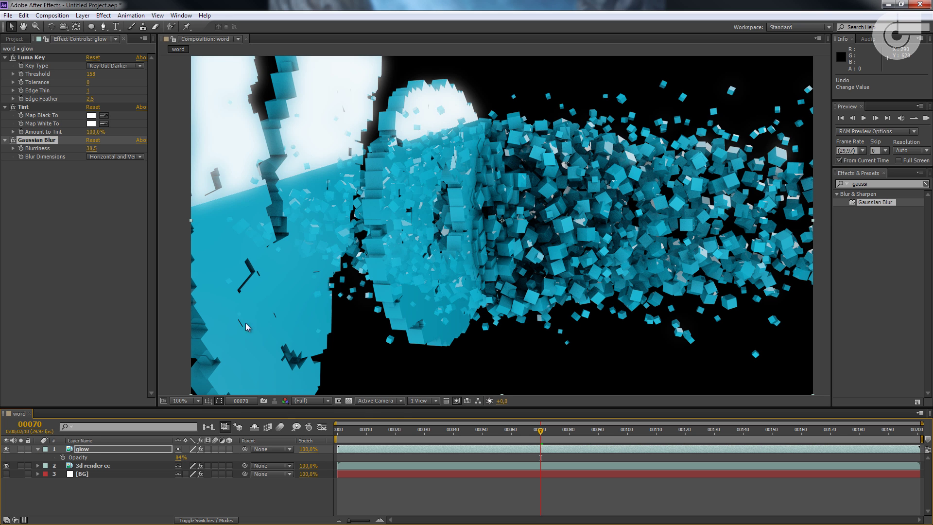
{"action": "left_click_drag", "start_coordinate": [181, 458], "coordinate": [172, 460]}
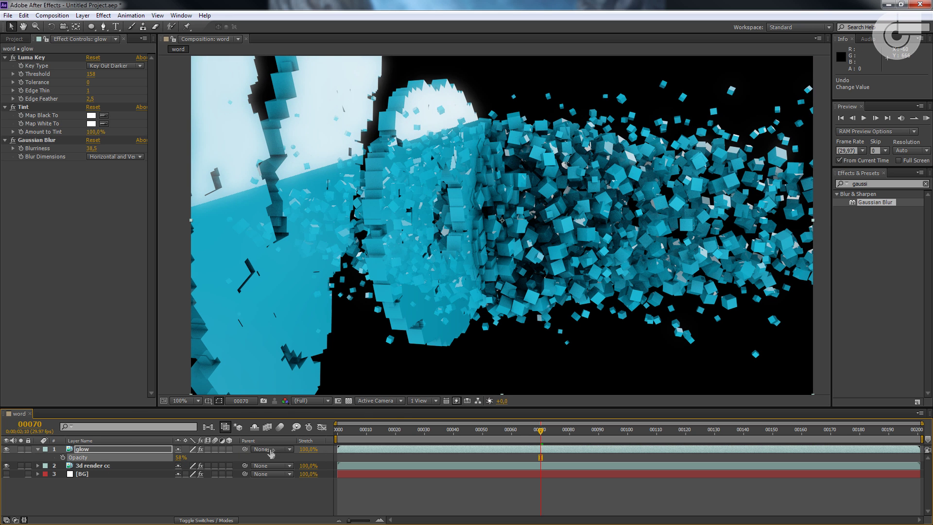
{"action": "left_click", "coordinate": [556, 431]}
{"action": "left_click_drag", "start_coordinate": [557, 432], "coordinate": [568, 431]}
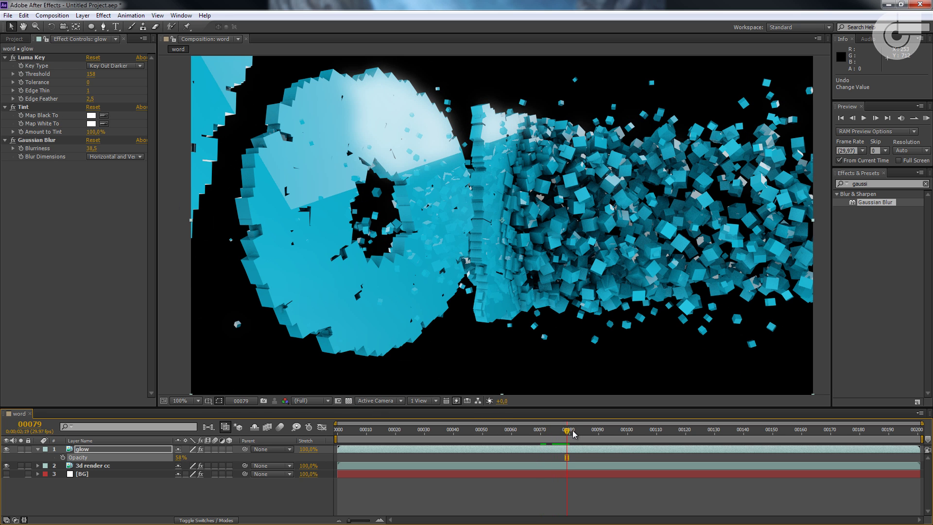
{"action": "left_click_drag", "start_coordinate": [572, 431], "coordinate": [511, 445]}
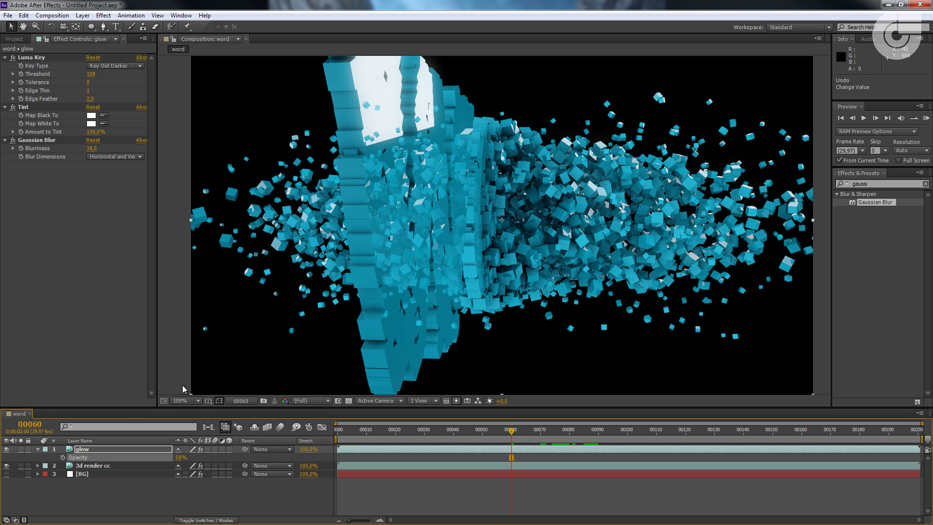
Show the BG layer behind the render and check the composite from frame 60 back to frame 0.
{"action": "key", "text": "comma"}
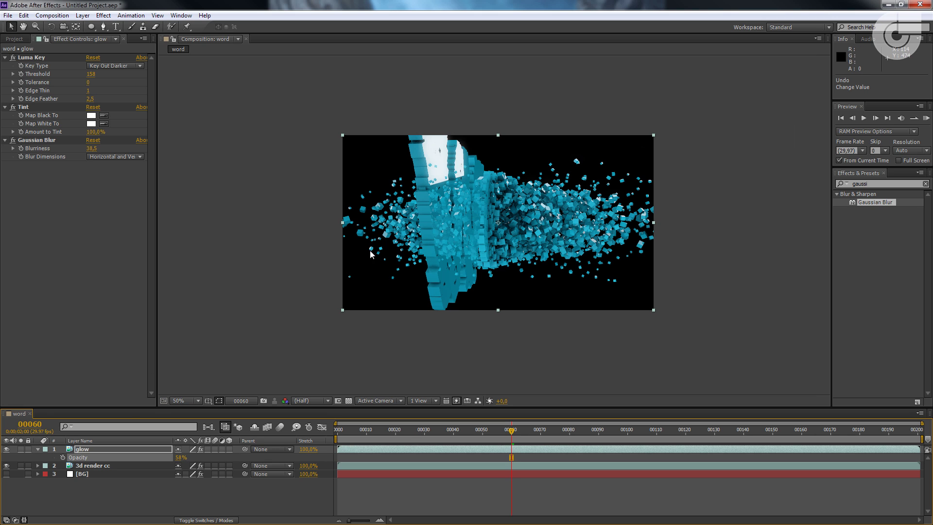
{"action": "left_click", "coordinate": [7, 475]}
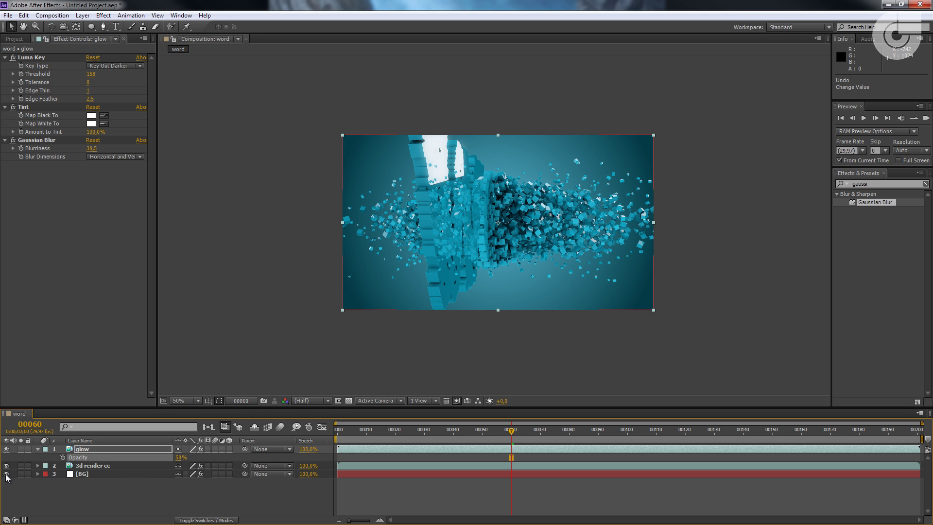
{"action": "left_click_drag", "start_coordinate": [513, 434], "coordinate": [323, 447]}
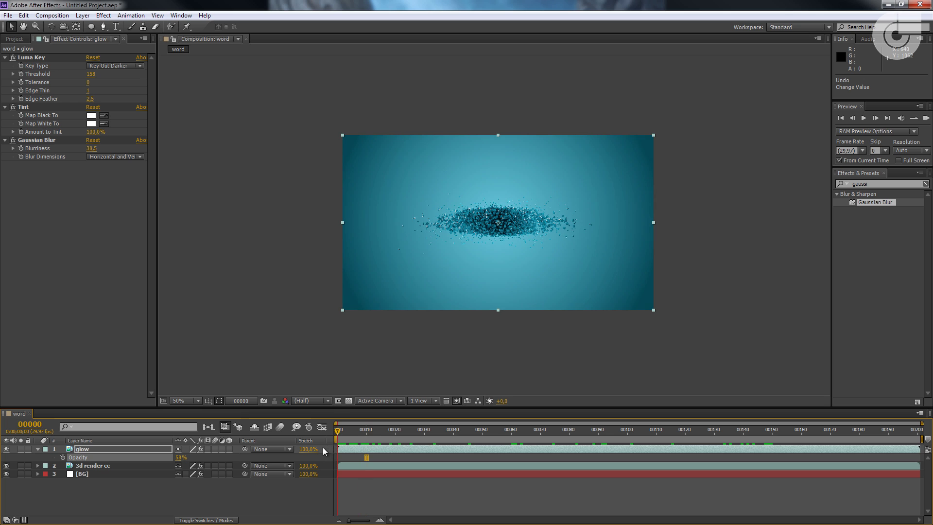
Brighten the BG layer's RGB Curves by raising the lower midtones and pulling the white point inward, and check the result along the timeline.
{"action": "left_click", "coordinate": [78, 475]}
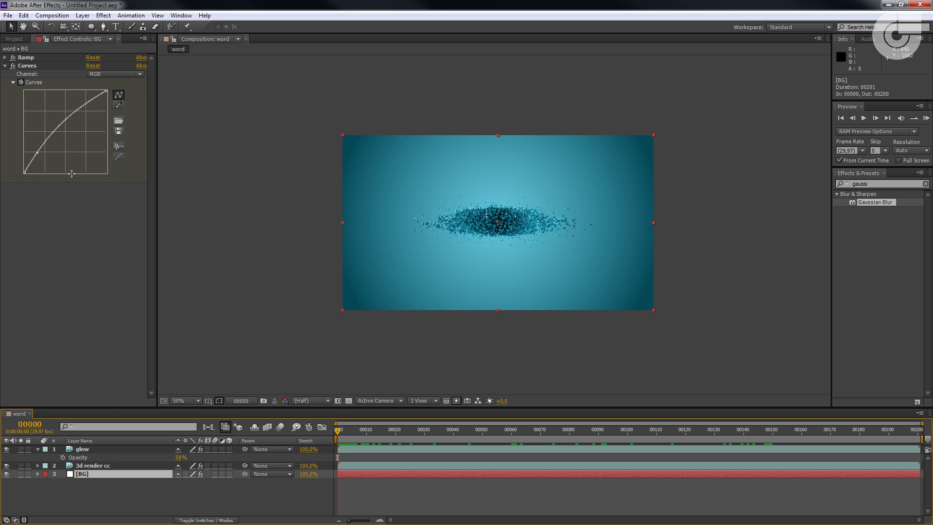
{"action": "left_click_drag", "start_coordinate": [36, 153], "coordinate": [37, 155]}
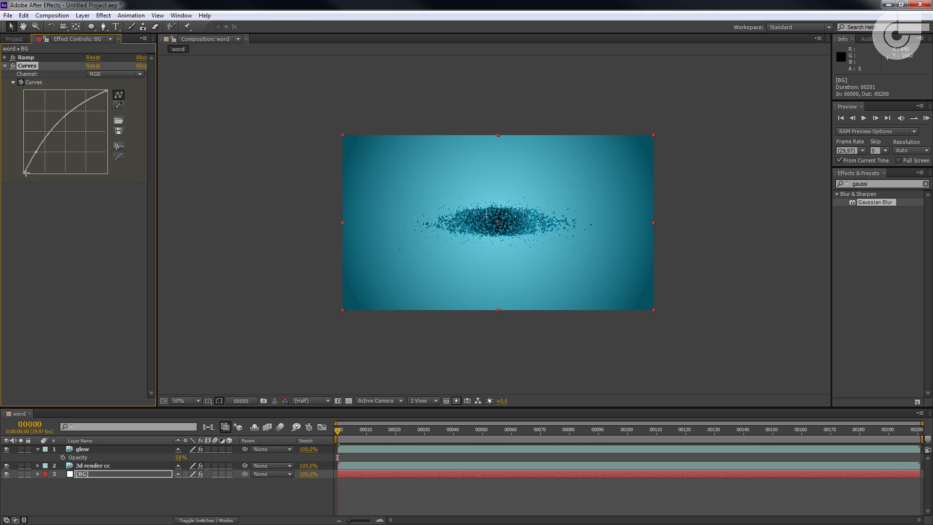
{"action": "left_click_drag", "start_coordinate": [25, 173], "coordinate": [24, 172]}
{"action": "mouse_move", "coordinate": [106, 92]}
{"action": "left_mouse_down"}
{"action": "mouse_move", "coordinate": [77, 92]}
{"action": "mouse_move", "coordinate": [89, 91]}
{"action": "left_mouse_up"}
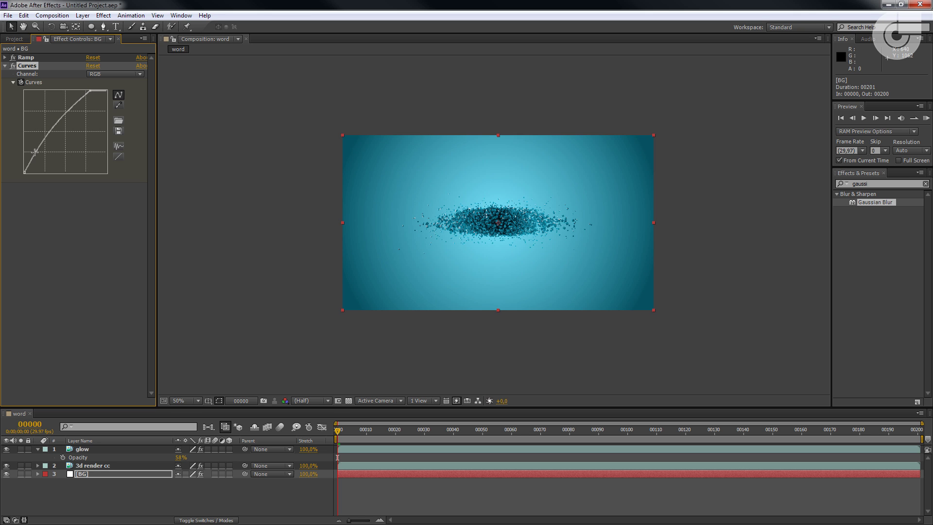
{"action": "left_click_drag", "start_coordinate": [35, 152], "coordinate": [48, 134]}
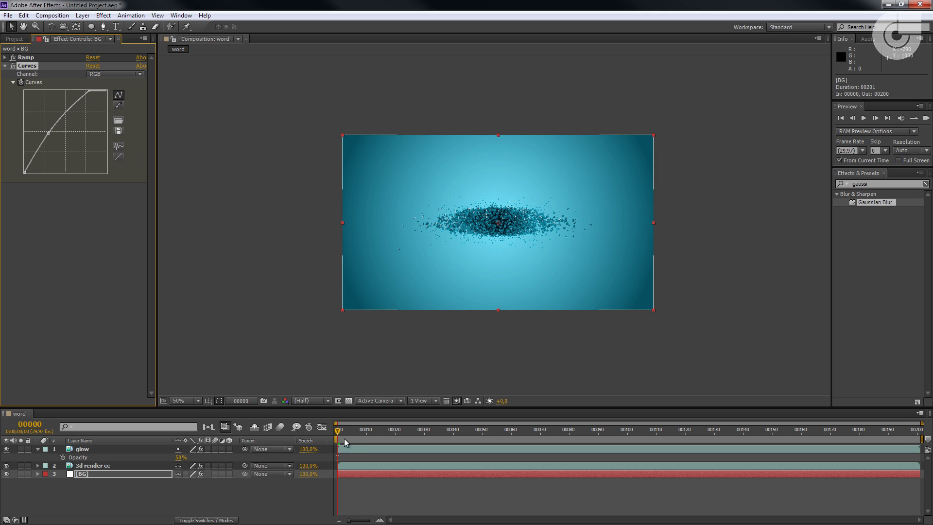
{"action": "left_click_drag", "start_coordinate": [338, 430], "coordinate": [517, 431]}
{"action": "key", "text": "Home"}
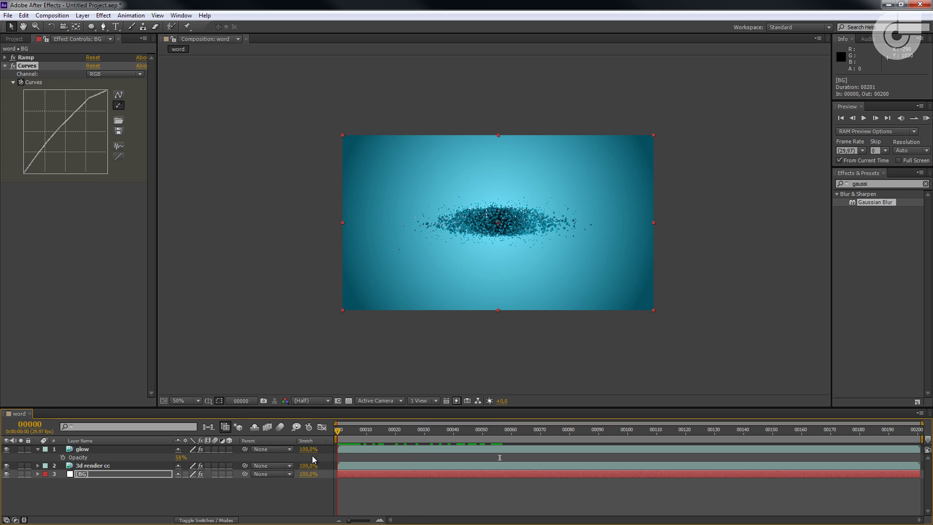
{"action": "left_click", "coordinate": [86, 491]}
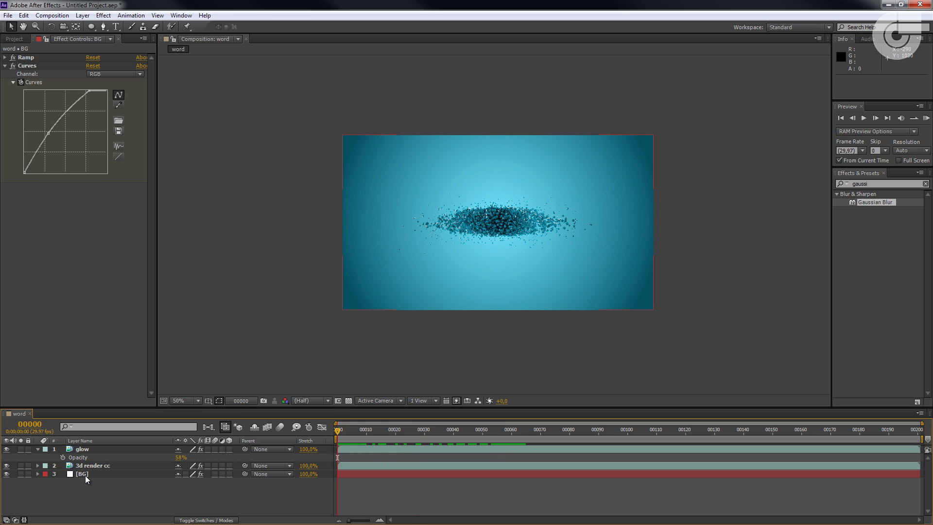
{"action": "left_click", "coordinate": [85, 475]}
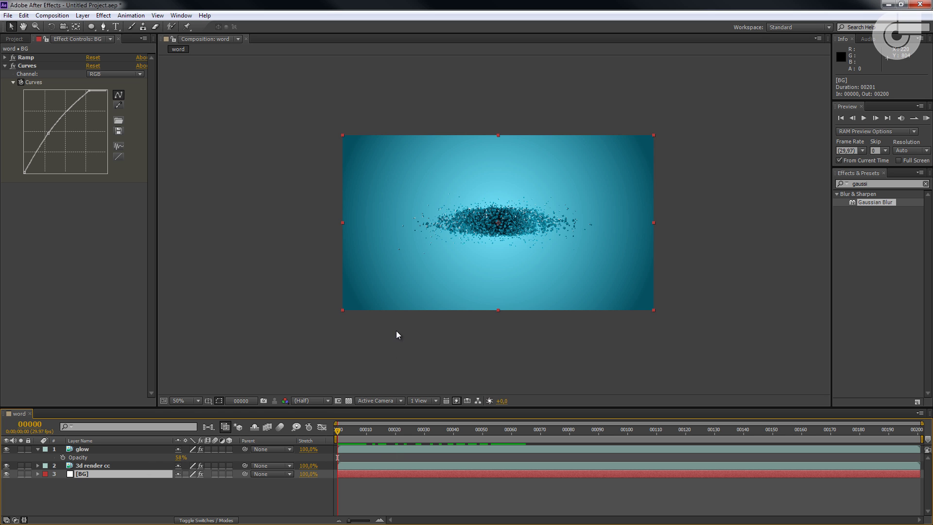
At frame 2, lift the shadows and midtones in the 3d render cc layer's RGB Curves and compare with the effect off and on.
{"action": "key", "text": "/"}
{"action": "mouse_move", "coordinate": [340, 433]}
{"action": "left_mouse_down"}
{"action": "mouse_move", "coordinate": [359, 434]}
{"action": "mouse_move", "coordinate": [343, 431]}
{"action": "left_mouse_up"}
{"action": "left_click", "coordinate": [87, 464]}
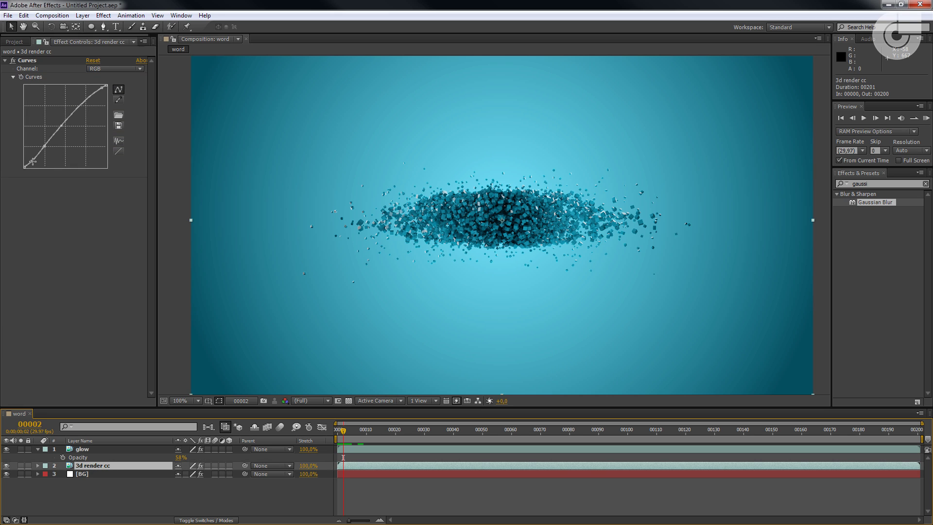
{"action": "left_click_drag", "start_coordinate": [31, 161], "coordinate": [69, 113]}
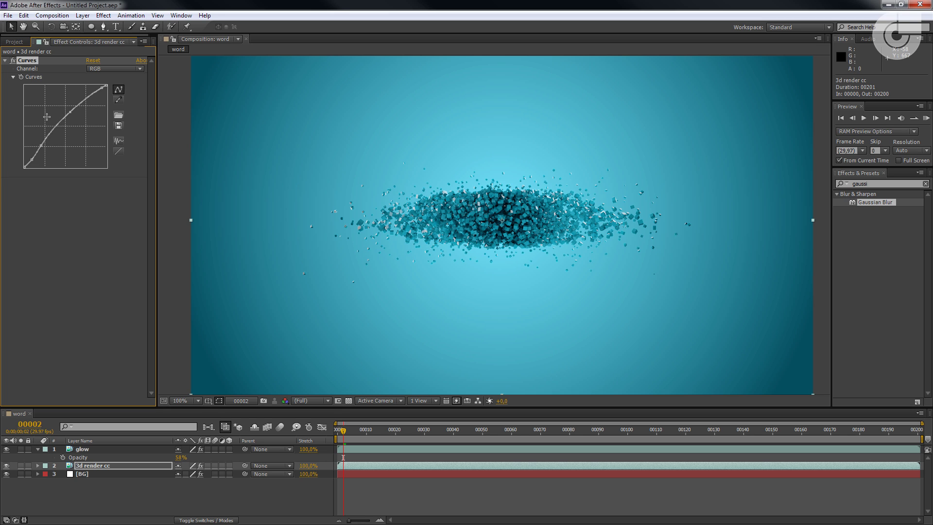
{"action": "left_click", "coordinate": [13, 60]}
{"action": "left_click", "coordinate": [14, 60]}
{"action": "left_click_drag", "start_coordinate": [32, 160], "coordinate": [39, 146]}
{"action": "left_click", "coordinate": [14, 60]}
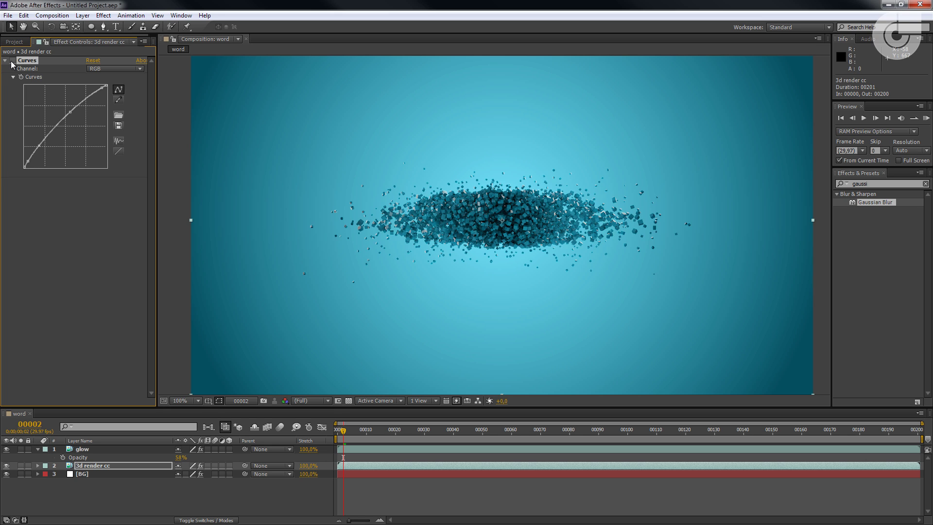
{"action": "left_click", "coordinate": [13, 60]}
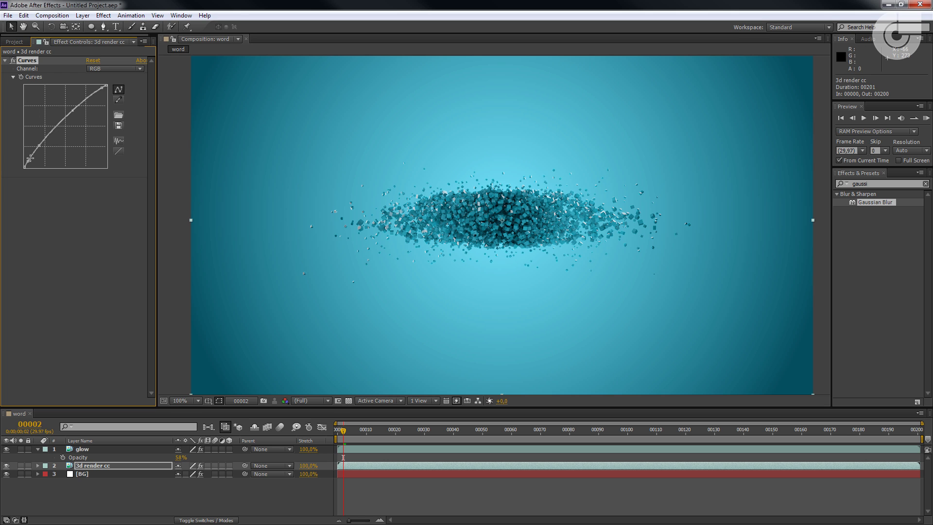
Fine-tune the shadow point of the 3d render cc layer's curve and compare the render with and without Curves.
{"action": "left_click_drag", "start_coordinate": [26, 162], "coordinate": [28, 163]}
{"action": "left_click_drag", "start_coordinate": [28, 160], "coordinate": [27, 164]}
{"action": "left_click_drag", "start_coordinate": [28, 161], "coordinate": [28, 164]}
{"action": "left_click", "coordinate": [12, 60]}
{"action": "left_click", "coordinate": [11, 60]}
Check the render up to frame 83, nudge the curve's lower midtone point, and return to frame 0.
{"action": "left_click", "coordinate": [346, 430]}
{"action": "left_click_drag", "start_coordinate": [347, 430], "coordinate": [579, 431]}
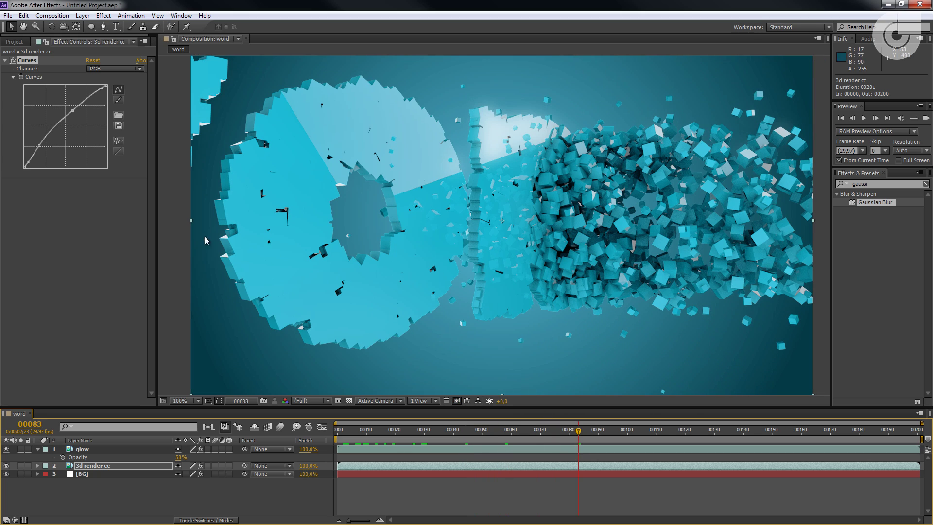
{"action": "left_click_drag", "start_coordinate": [41, 146], "coordinate": [41, 146]}
{"action": "key", "text": "Home"}
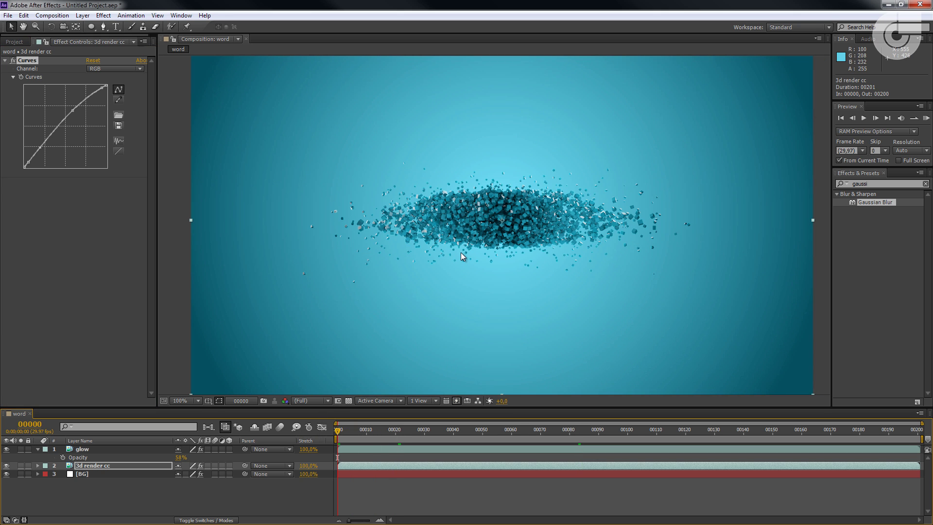
{"action": "scroll", "coordinate": [462, 254], "scroll_direction": "down", "scroll_amount": 1}
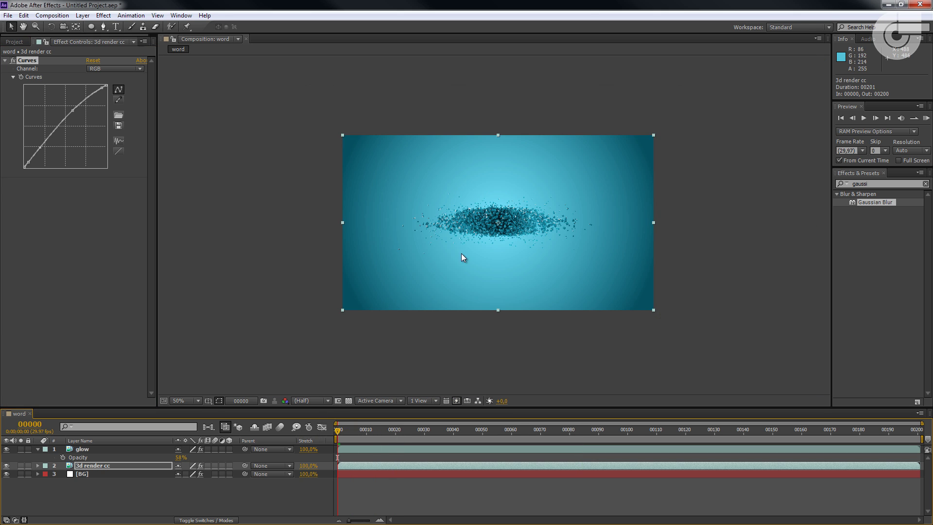
{"action": "left_click", "coordinate": [109, 488]}
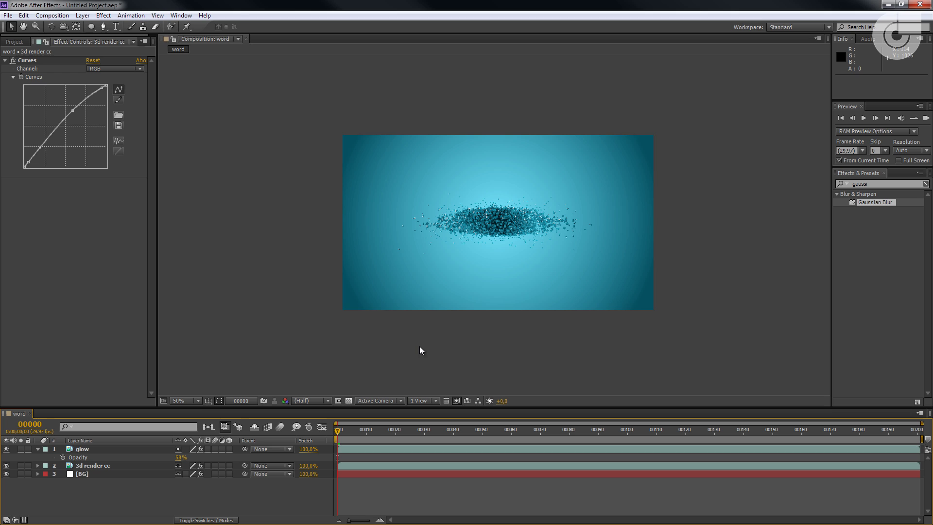
Create a white solid layer at the composition size of 1280 × 720 px.
{"action": "left_click", "coordinate": [105, 474]}
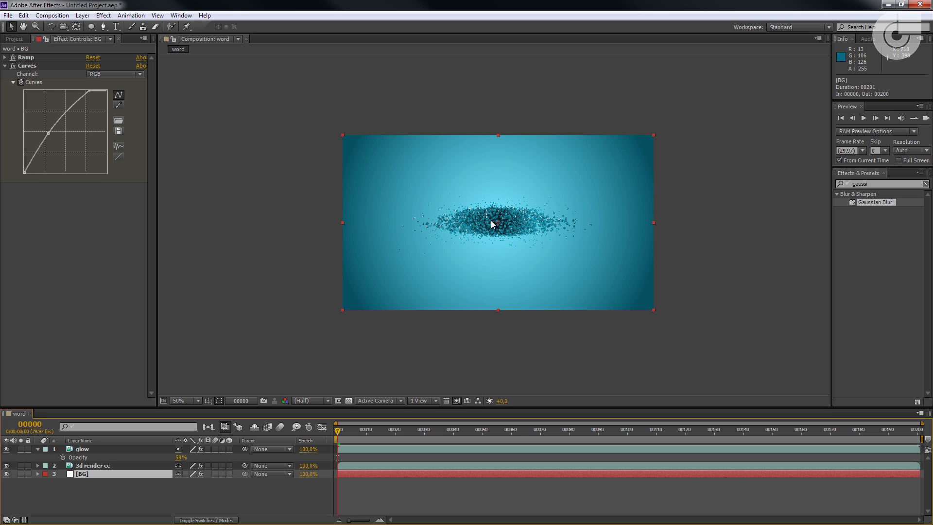
{"action": "right_click", "coordinate": [162, 482]}
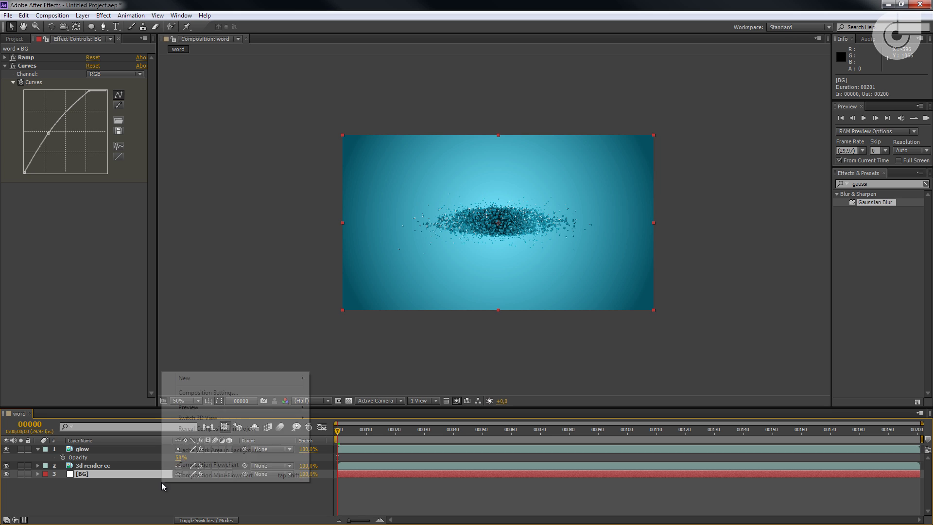
{"action": "mouse_move", "coordinate": [196, 381]}
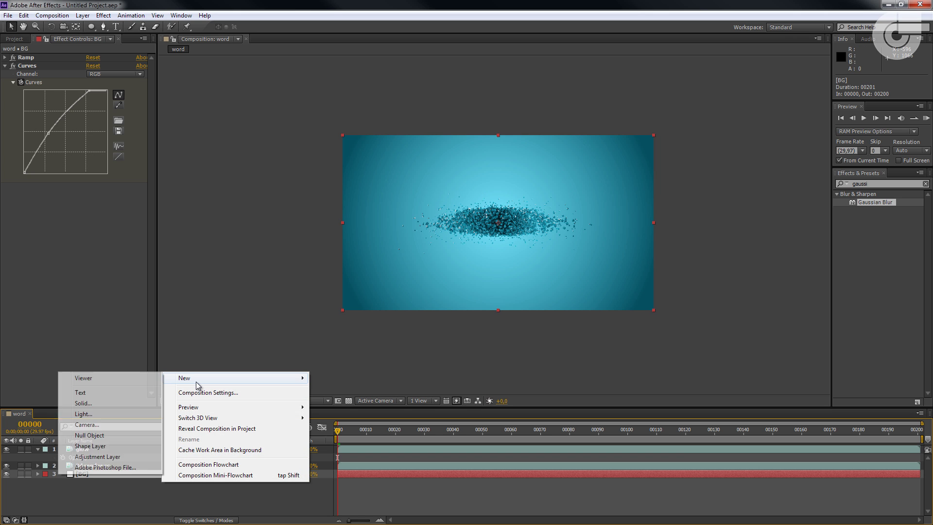
{"action": "left_click", "coordinate": [96, 403]}
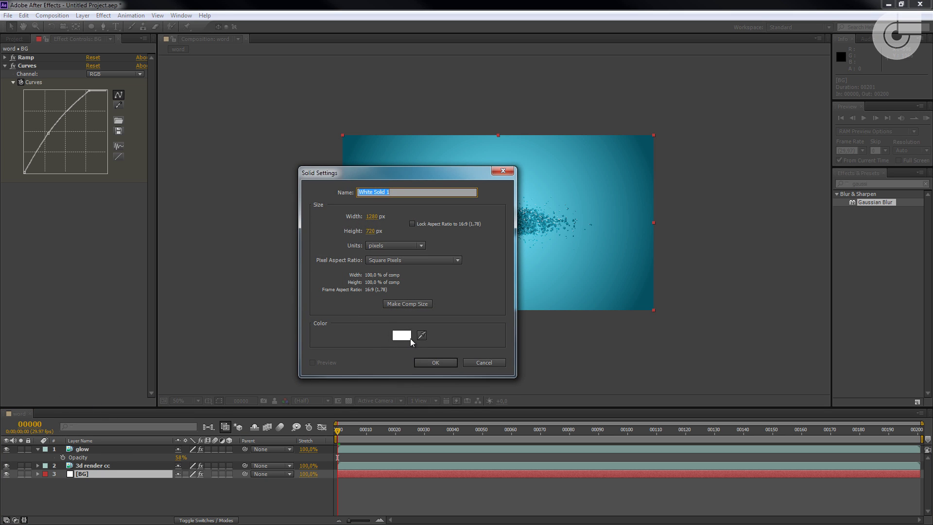
{"action": "left_click", "coordinate": [401, 335]}
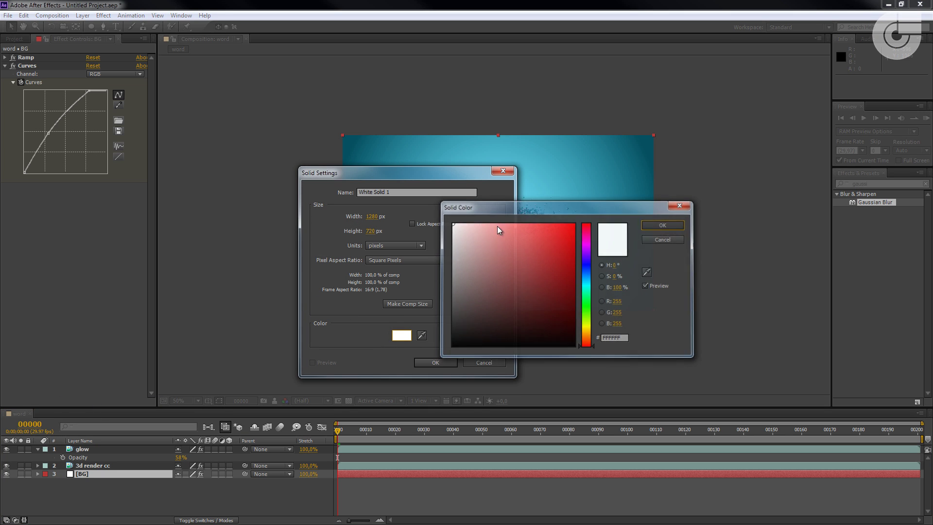
{"action": "left_click", "coordinate": [401, 303]}
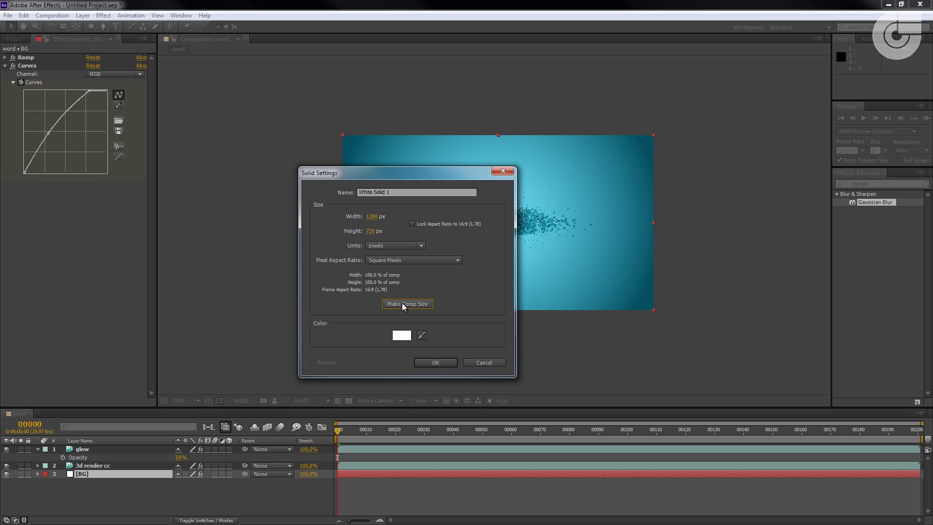
{"action": "left_click", "coordinate": [425, 362]}
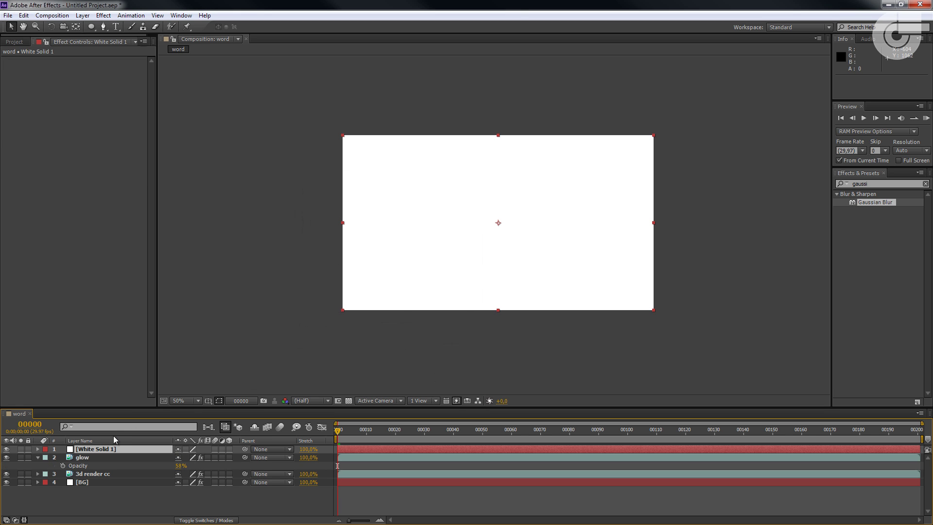
Place the white solid between the 3d render cc and BG layers and rename it "bg white blur".
{"action": "left_click_drag", "start_coordinate": [106, 447], "coordinate": [111, 479]}
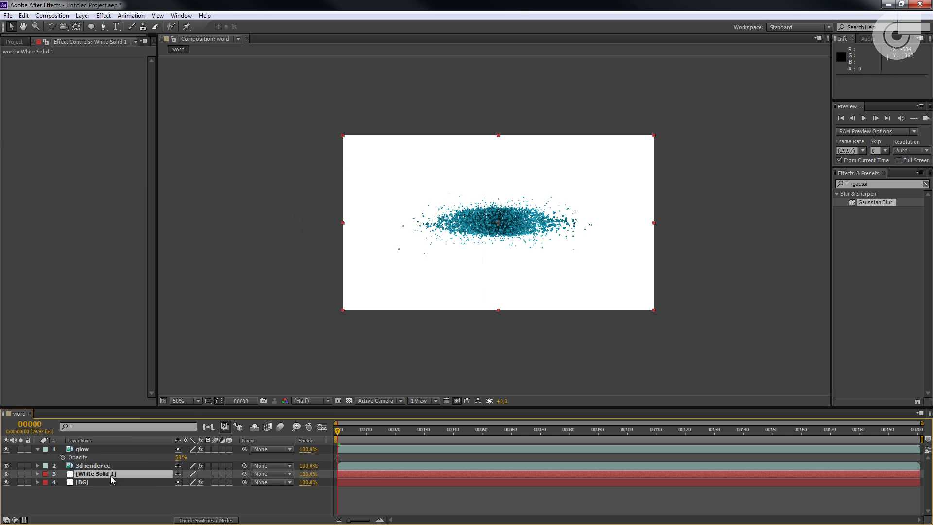
{"action": "left_click", "coordinate": [94, 471]}
{"action": "key", "text": "Return"}
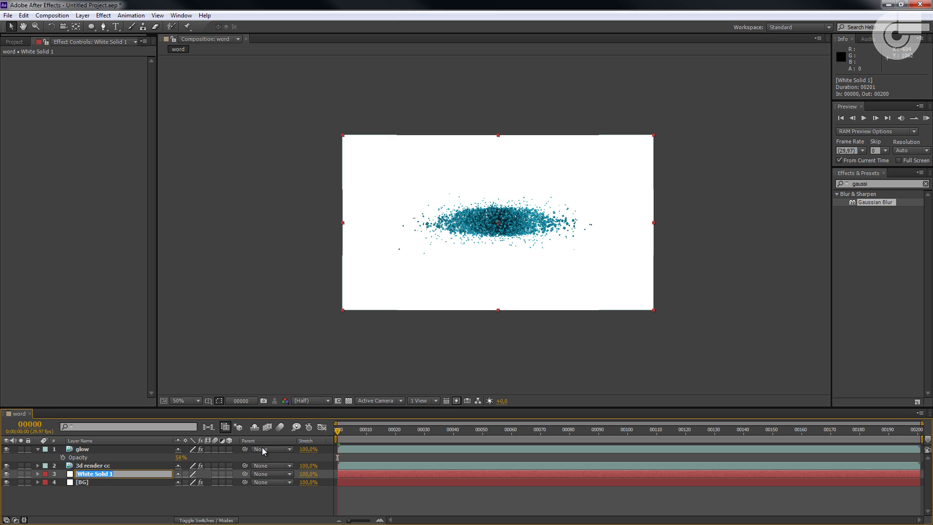
{"action": "type", "text": "bg white blur"}
{"action": "key", "text": "Return"}
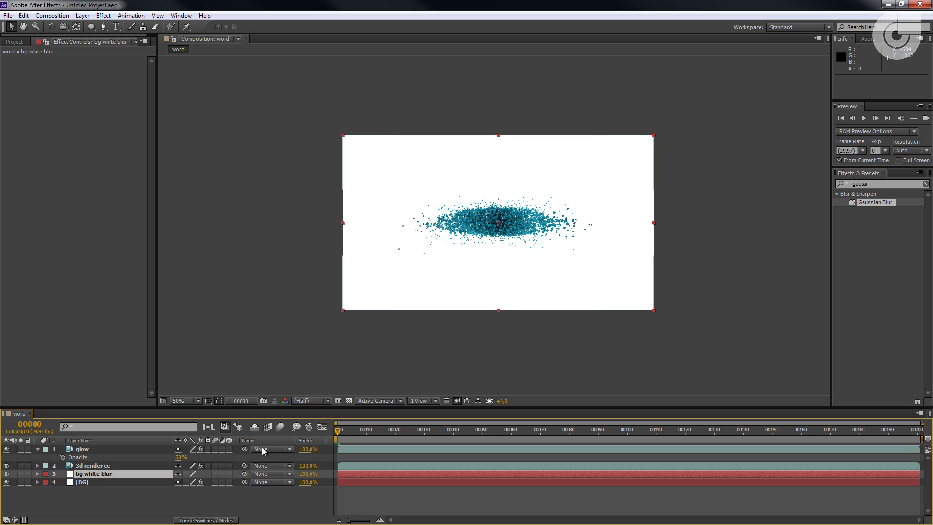
Add an elliptical mask filling the whole bg white blur layer with the Ellipse Tool.
{"action": "left_click", "coordinate": [92, 26]}
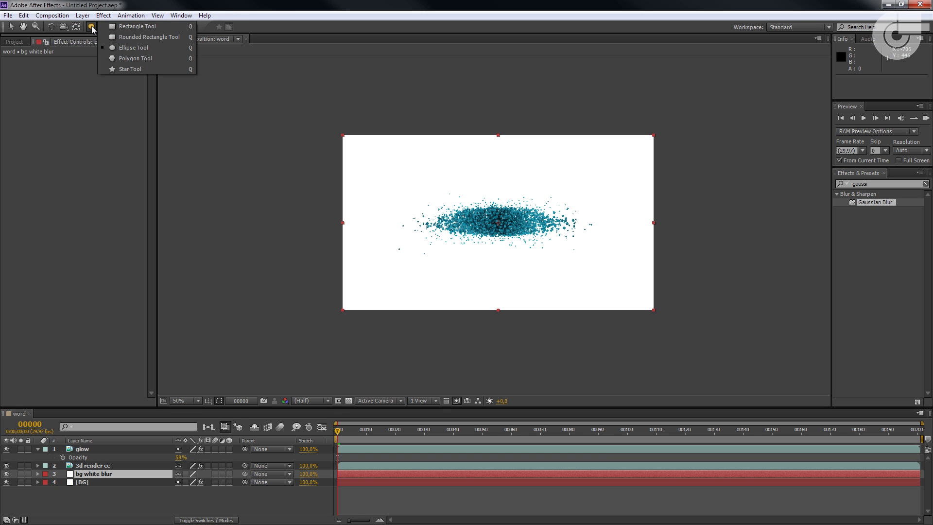
{"action": "left_click", "coordinate": [89, 31]}
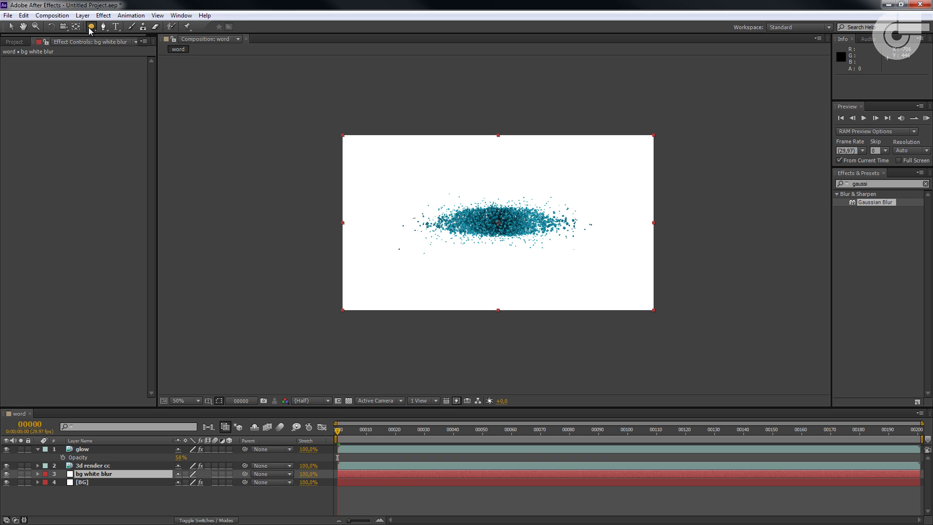
{"action": "double_click", "coordinate": [91, 28]}
{"action": "key", "text": "v"}
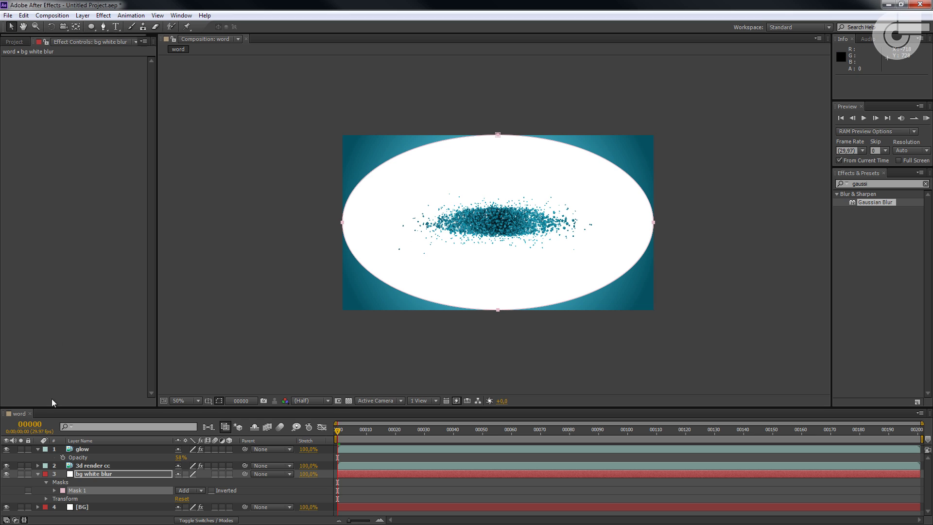
Set the ellipse mask's expansion to -269 pixels and its feather to 216 pixels.
{"action": "left_click", "coordinate": [55, 491]}
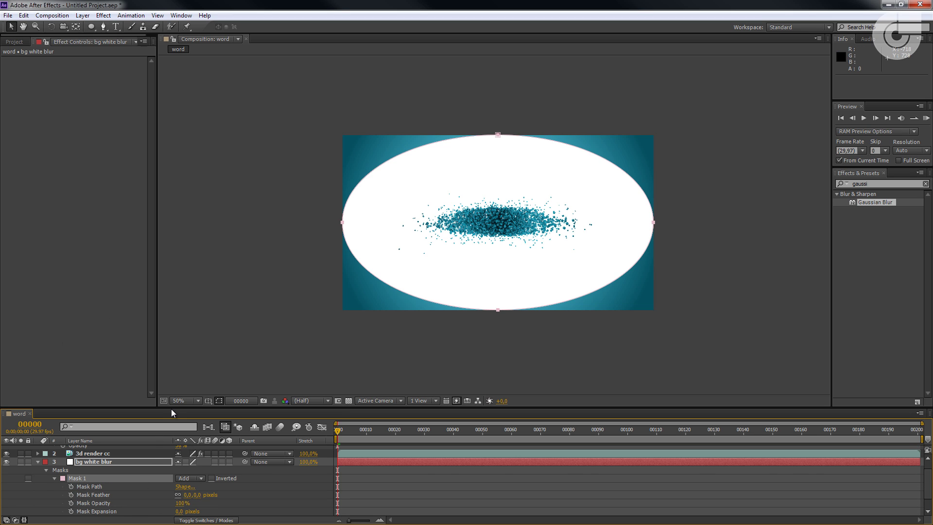
{"action": "left_click_drag", "start_coordinate": [173, 407], "coordinate": [192, 301]}
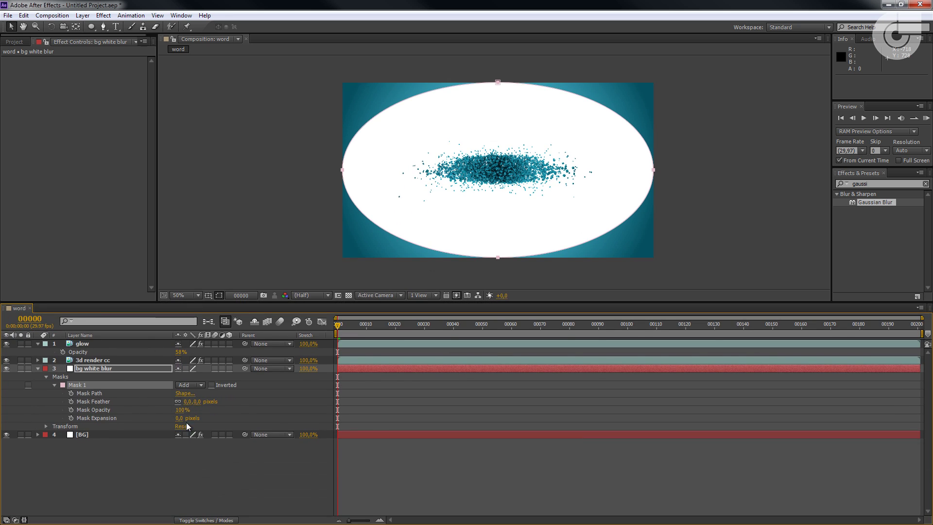
{"action": "left_click_drag", "start_coordinate": [180, 422], "coordinate": [95, 458]}
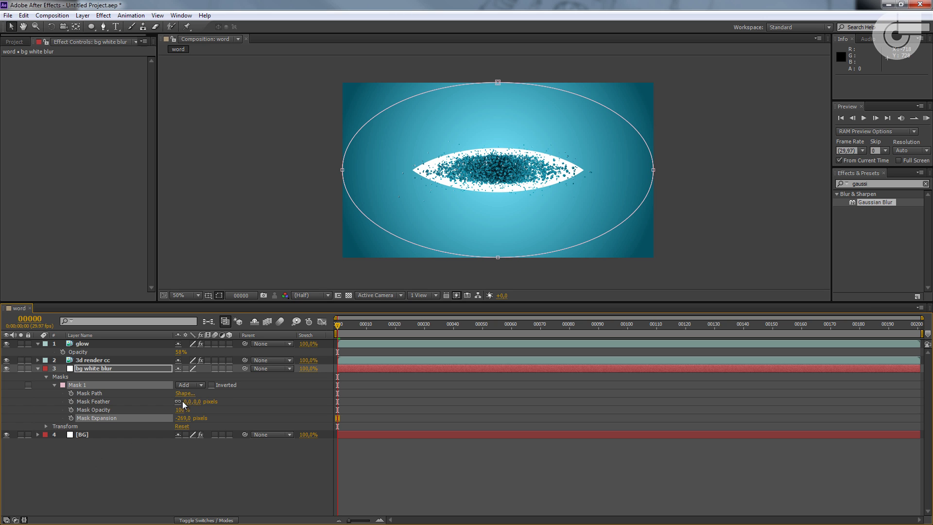
{"action": "left_click_drag", "start_coordinate": [187, 402], "coordinate": [251, 386]}
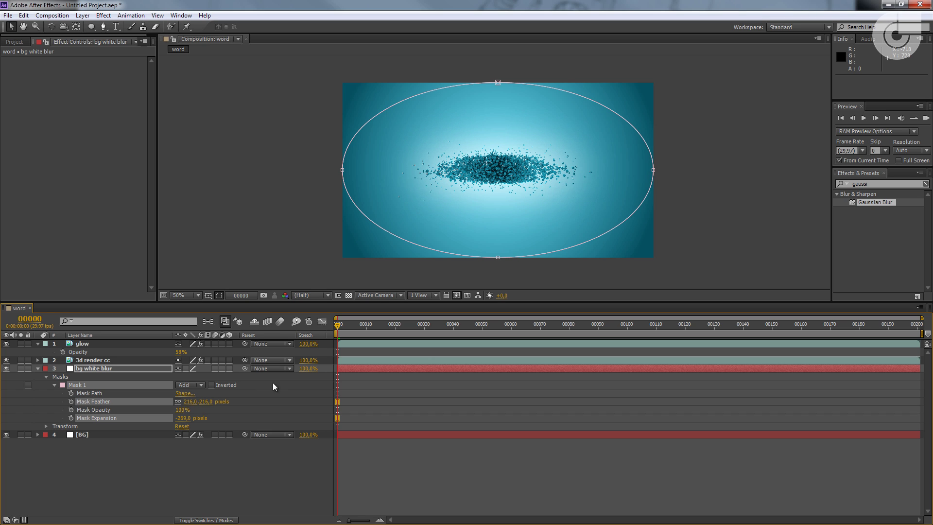
Lower the opacity of the bg white blur layer and keyframe it at frame 0.
{"action": "left_click", "coordinate": [228, 400]}
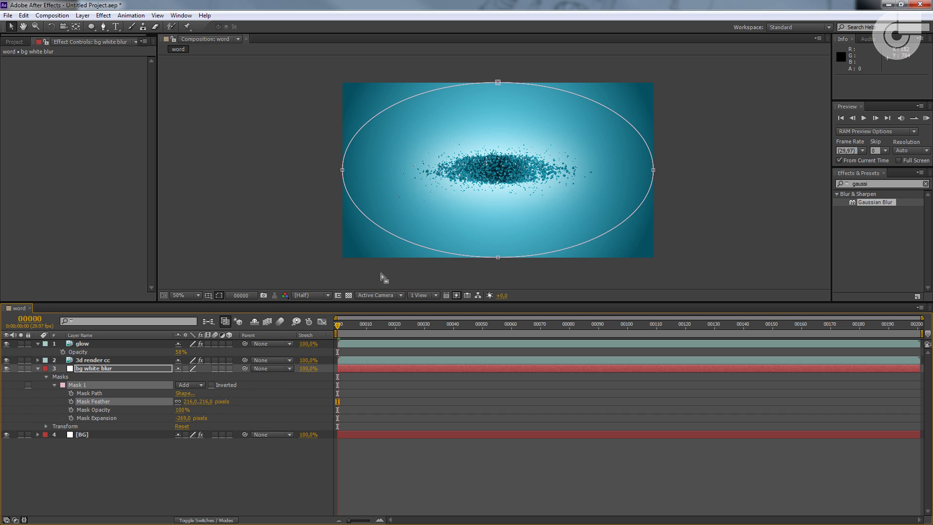
{"action": "left_click_drag", "start_coordinate": [355, 321], "coordinate": [538, 408]}
{"action": "left_click", "coordinate": [108, 370]}
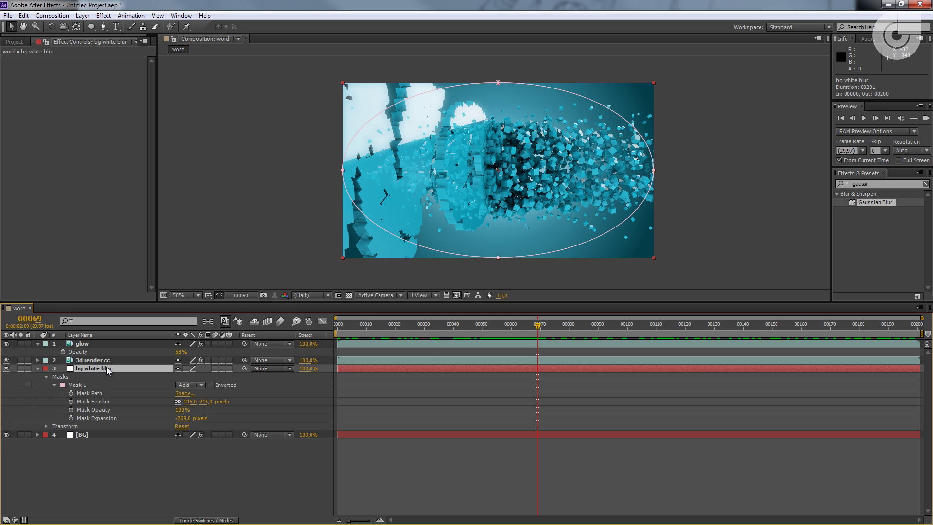
{"action": "key", "text": "t"}
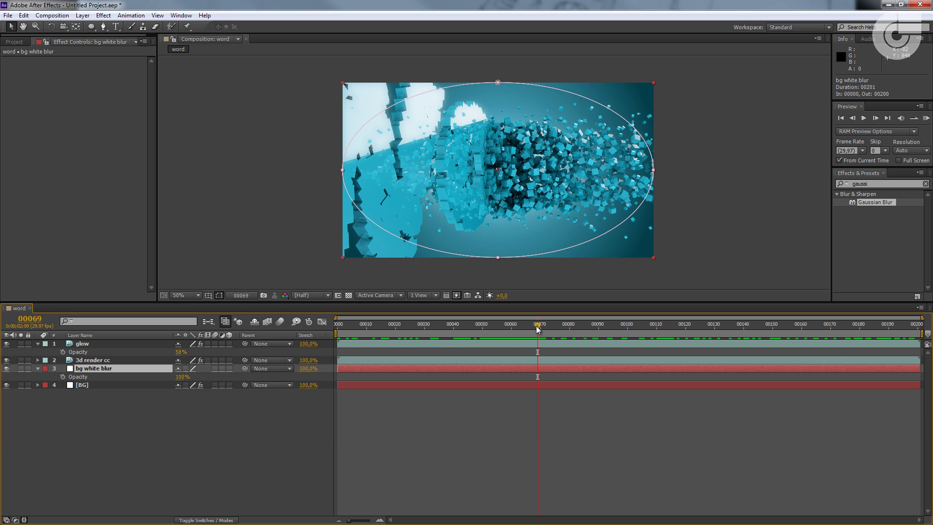
{"action": "left_click_drag", "start_coordinate": [537, 326], "coordinate": [323, 394]}
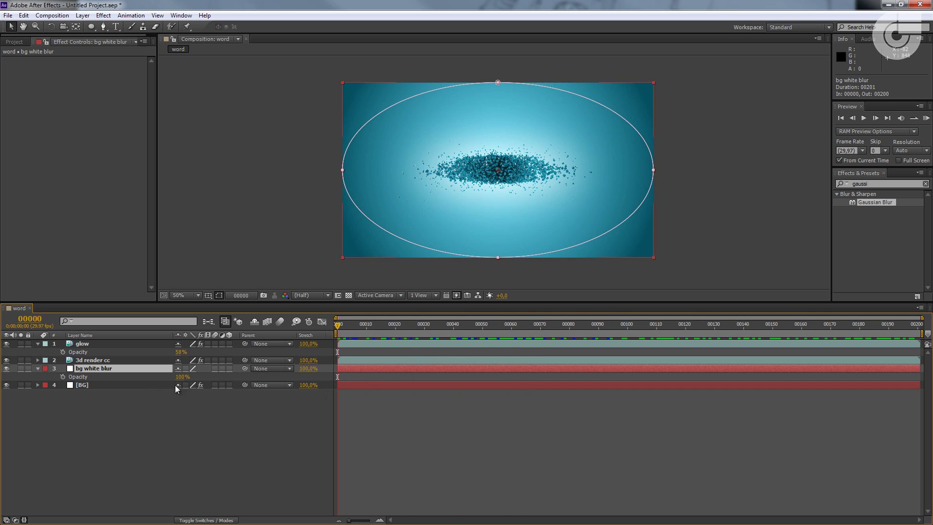
{"action": "mouse_move", "coordinate": [182, 376]}
{"action": "left_mouse_down"}
{"action": "mouse_move", "coordinate": [144, 394]}
{"action": "mouse_move", "coordinate": [176, 383]}
{"action": "left_mouse_up"}
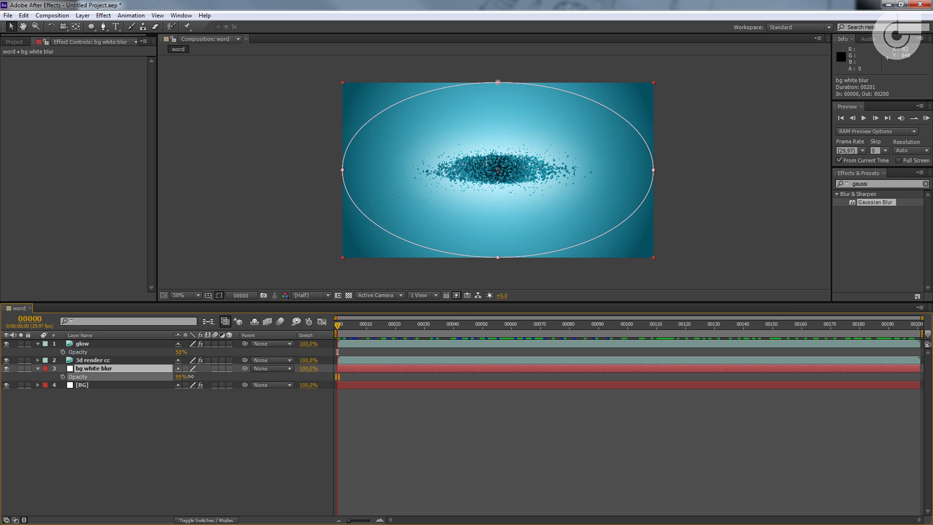
{"action": "left_click", "coordinate": [202, 399]}
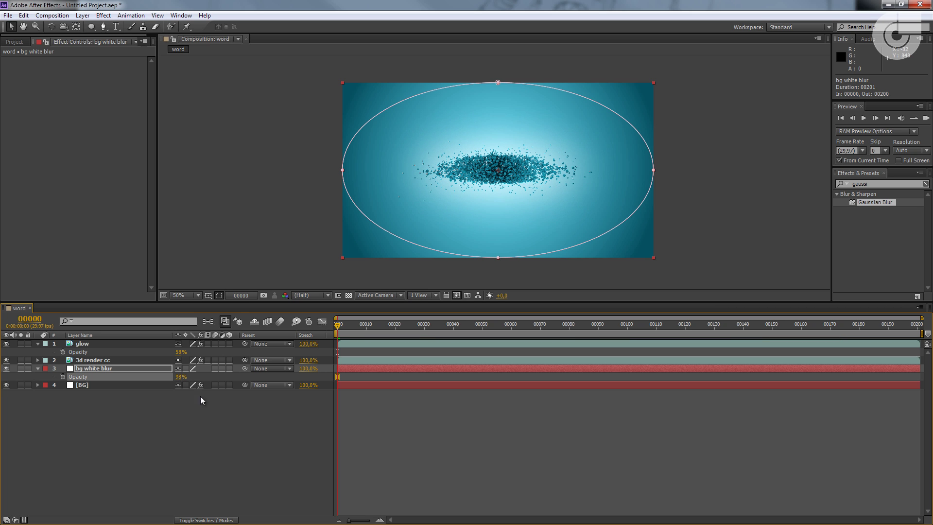
{"action": "left_click", "coordinate": [179, 377]}
{"action": "left_click", "coordinate": [62, 377]}
Add a 0% opacity keyframe to bg white blur at frame 120 and shift it to frame 137.
{"action": "left_click_drag", "start_coordinate": [353, 324], "coordinate": [685, 315]}
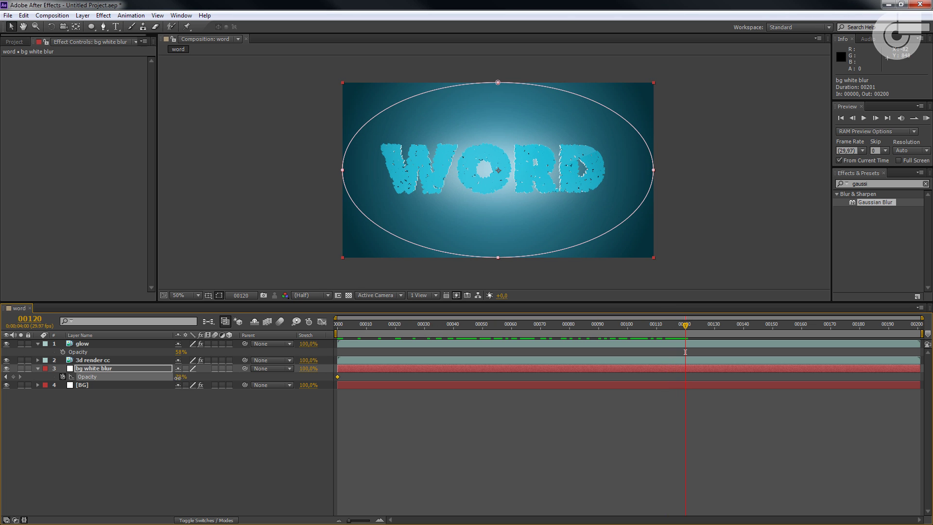
{"action": "left_click_drag", "start_coordinate": [178, 379], "coordinate": [2, 411]}
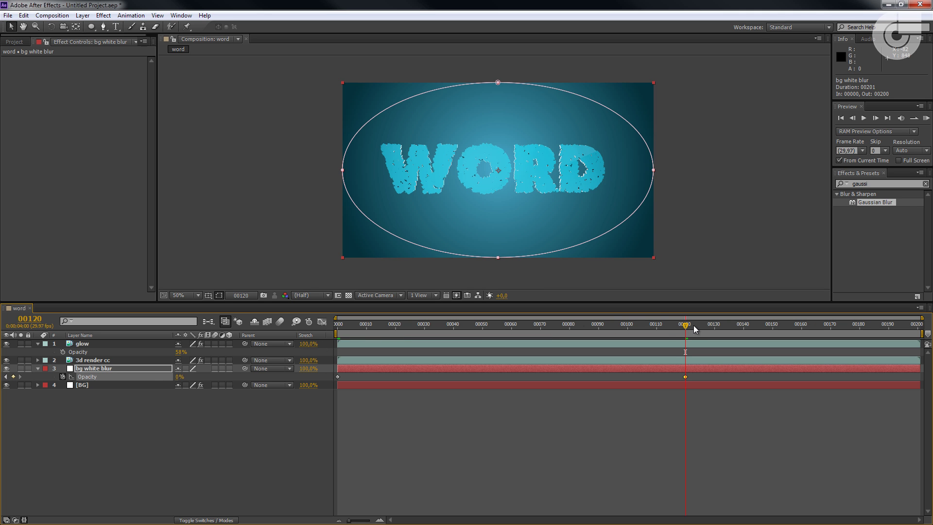
{"action": "left_click_drag", "start_coordinate": [643, 331], "coordinate": [468, 378]}
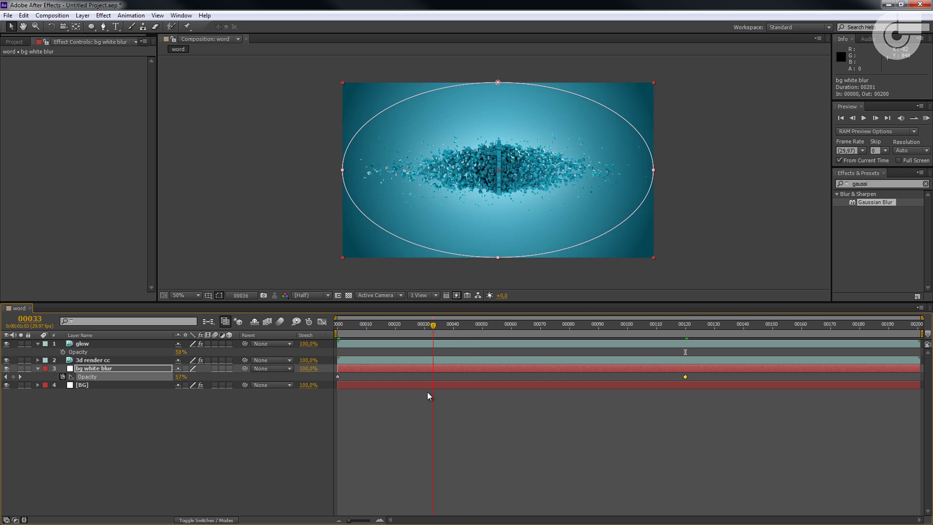
{"action": "left_click_drag", "start_coordinate": [398, 411], "coordinate": [699, 376]}
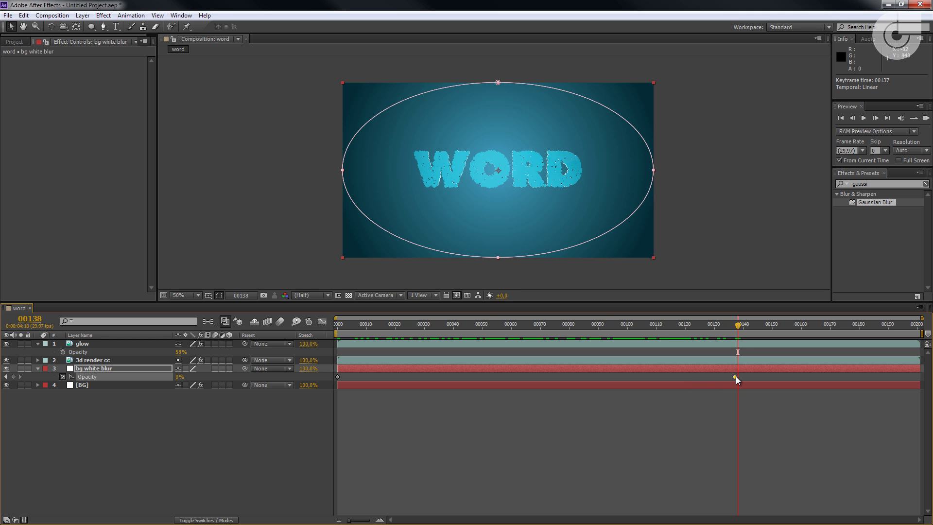
Scrub through the animation to check how the white glow fades out behind the cubes.
{"action": "left_click_drag", "start_coordinate": [738, 326], "coordinate": [602, 360]}
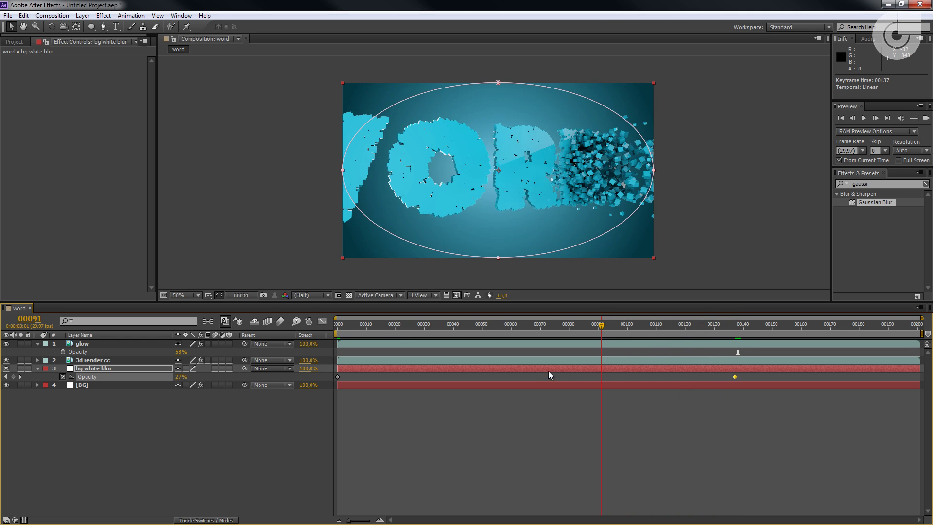
{"action": "left_click_drag", "start_coordinate": [548, 371], "coordinate": [687, 345]}
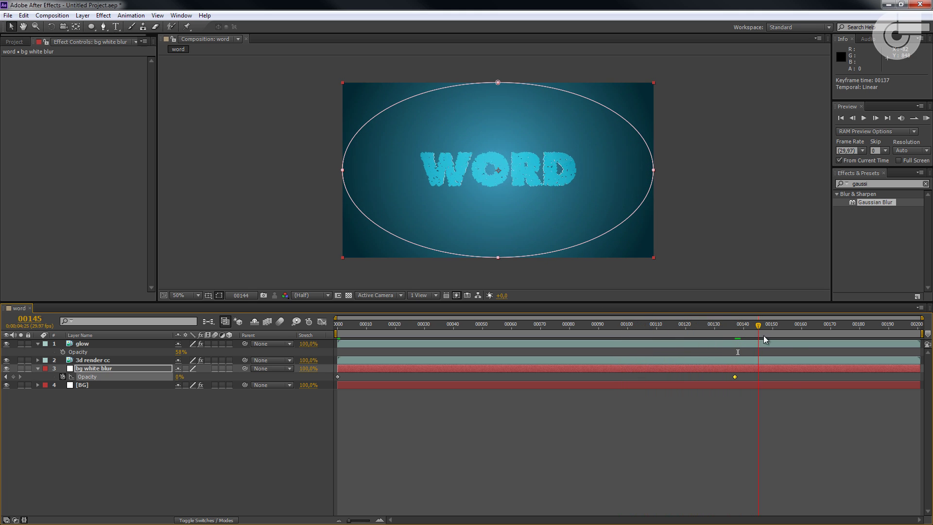
{"action": "left_click_drag", "start_coordinate": [927, 348], "coordinate": [387, 433]}
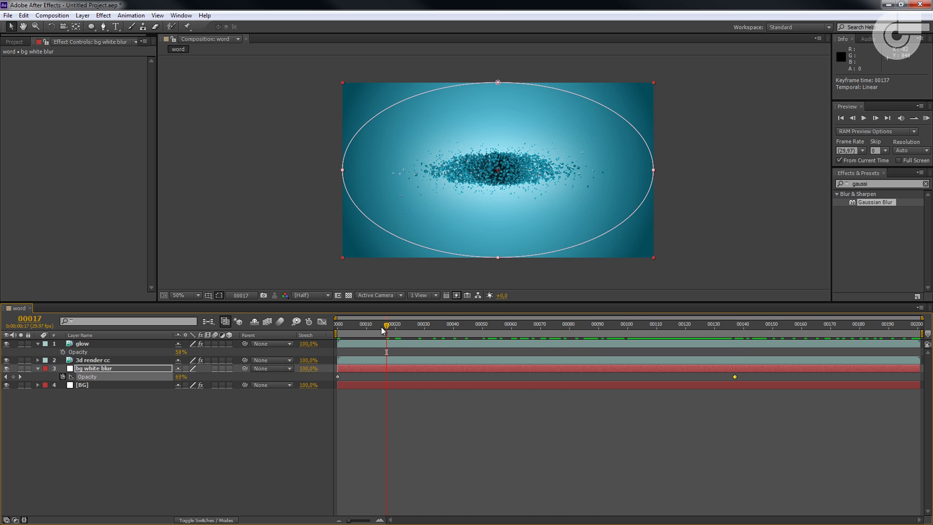
{"action": "mouse_move", "coordinate": [383, 330]}
{"action": "left_mouse_down"}
{"action": "mouse_move", "coordinate": [335, 341]}
{"action": "mouse_move", "coordinate": [395, 322]}
{"action": "left_mouse_up"}
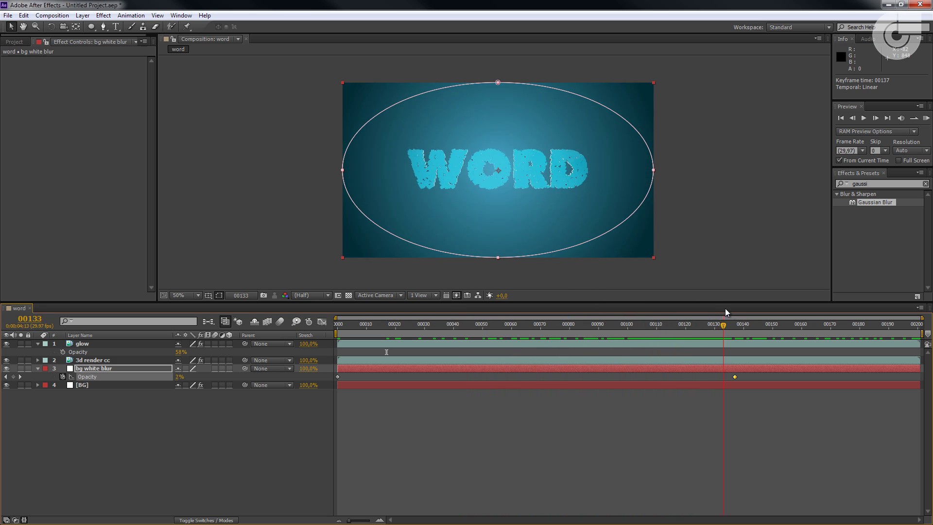
{"action": "left_click_drag", "start_coordinate": [728, 324], "coordinate": [579, 309]}
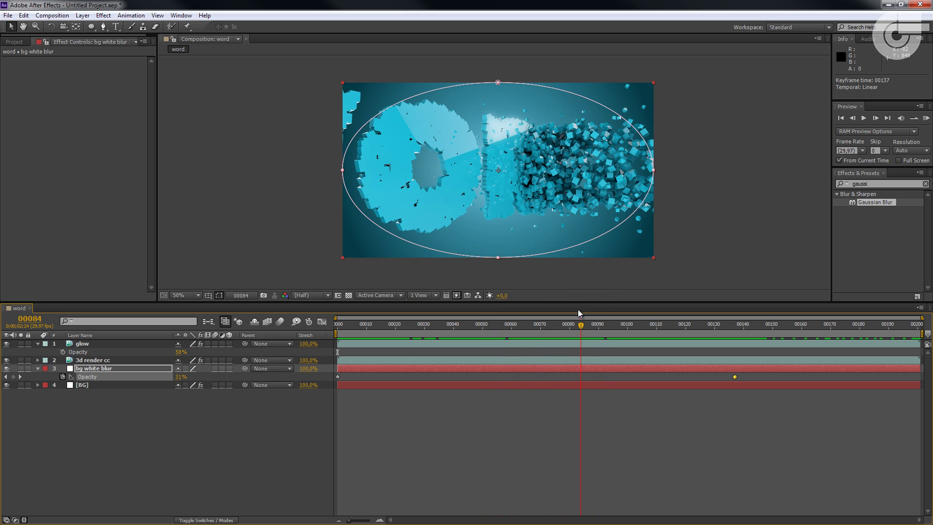
{"action": "left_click", "coordinate": [572, 324]}
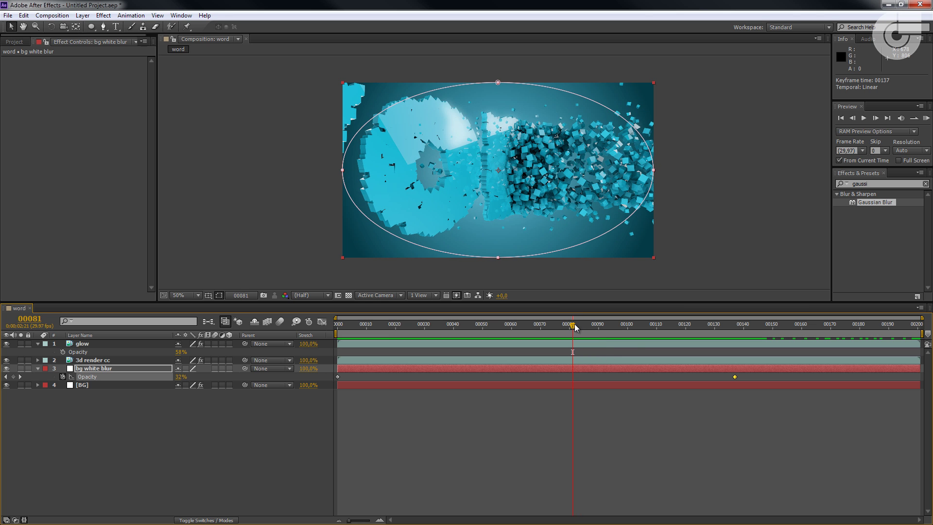
{"action": "left_click_drag", "start_coordinate": [573, 325], "coordinate": [893, 331]}
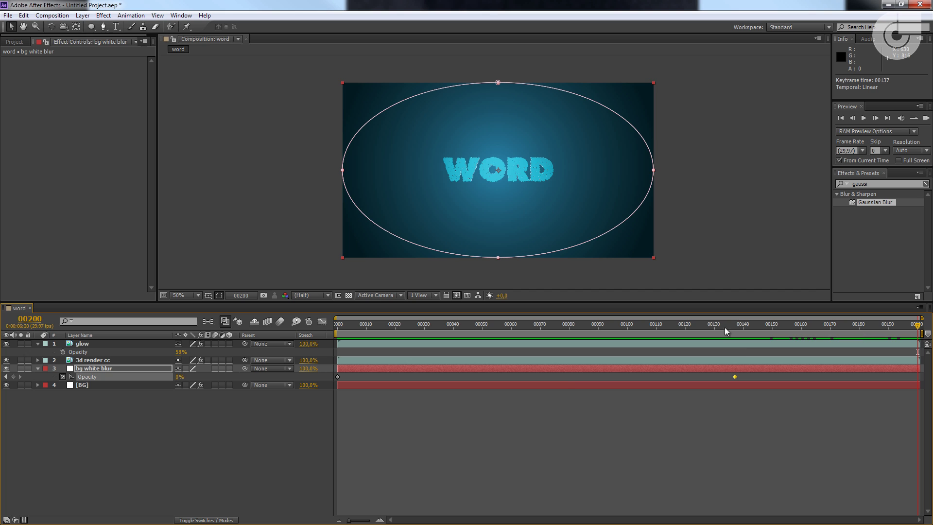
Hide the mask and shape path outlines in the composition view.
{"action": "left_click", "coordinate": [219, 296]}
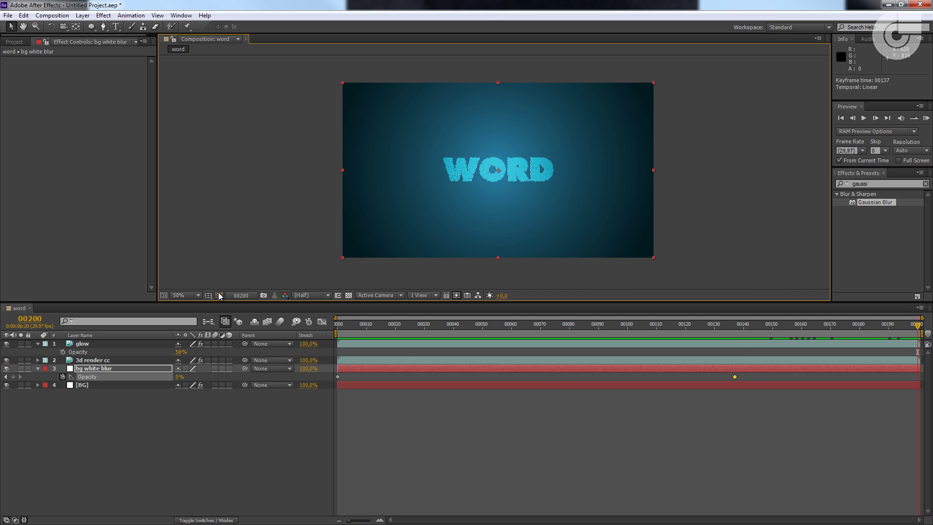
{"action": "left_click", "coordinate": [220, 296]}
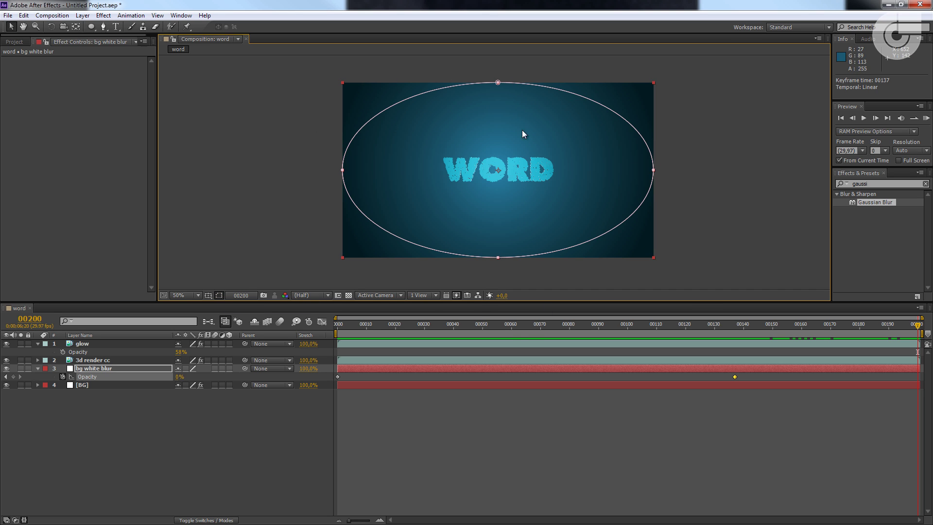
{"action": "left_click", "coordinate": [219, 296]}
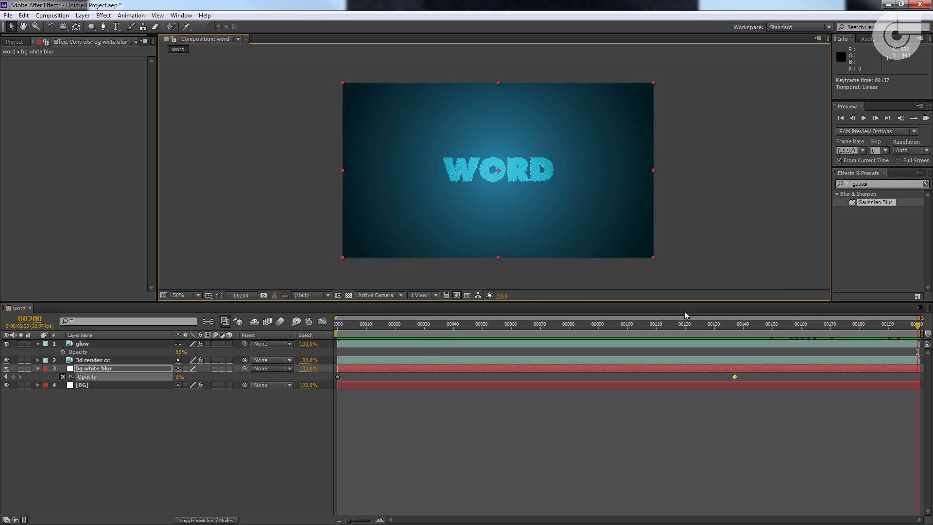
Duplicate the glow layer and remove the Gaussian Blur effect from the copy.
{"action": "left_click_drag", "start_coordinate": [915, 327], "coordinate": [913, 371]}
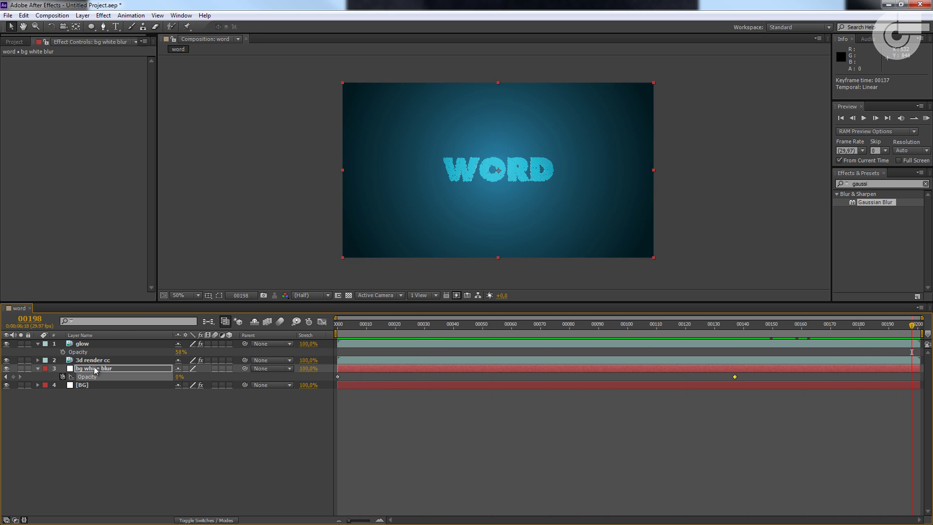
{"action": "left_click", "coordinate": [97, 345]}
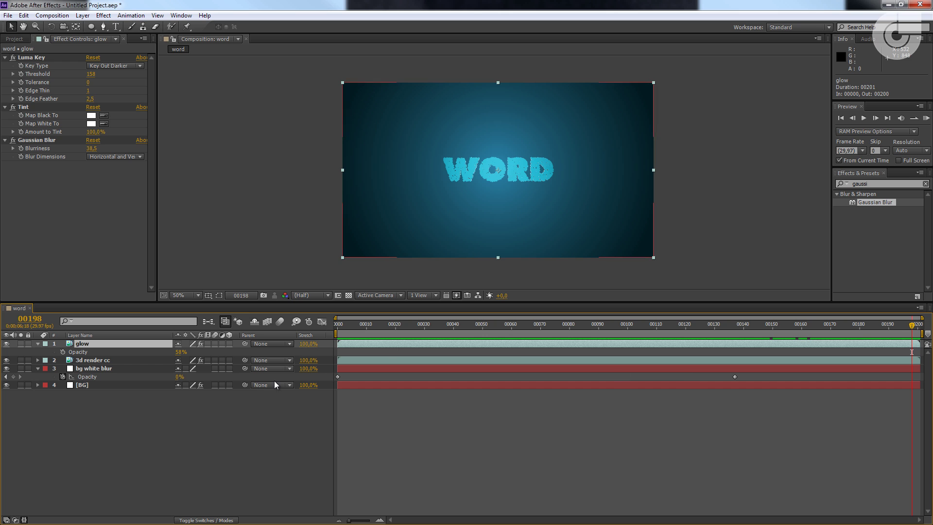
{"action": "key", "text": "ctrl+d"}
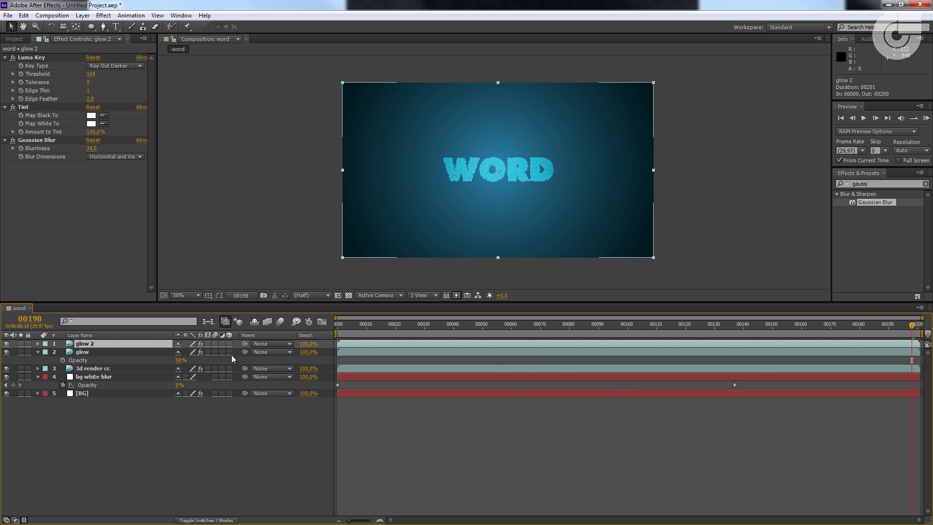
{"action": "left_click_drag", "start_coordinate": [907, 329], "coordinate": [561, 324]}
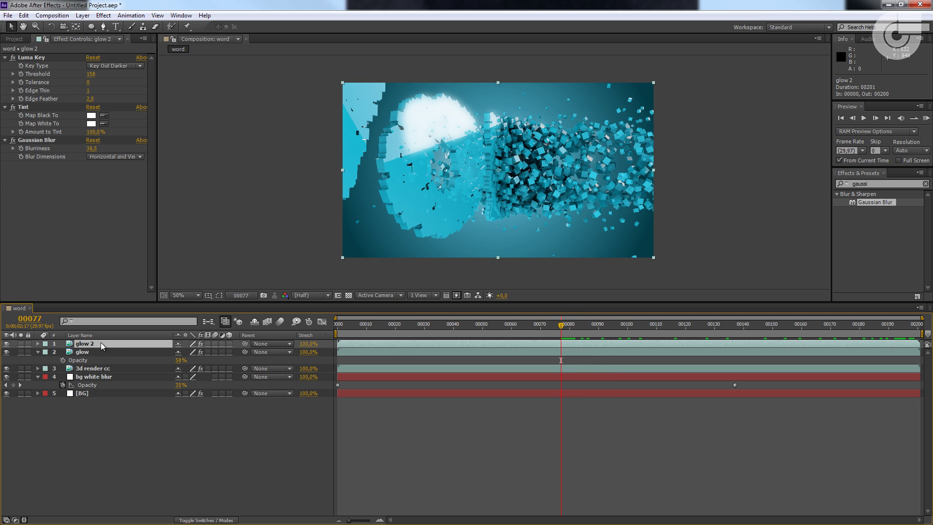
{"action": "left_click", "coordinate": [31, 140]}
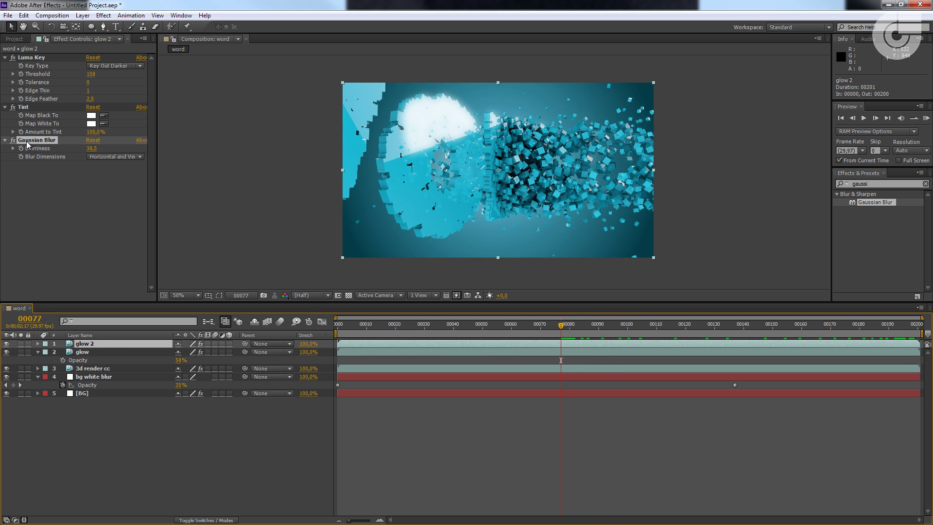
{"action": "key", "text": "Delete"}
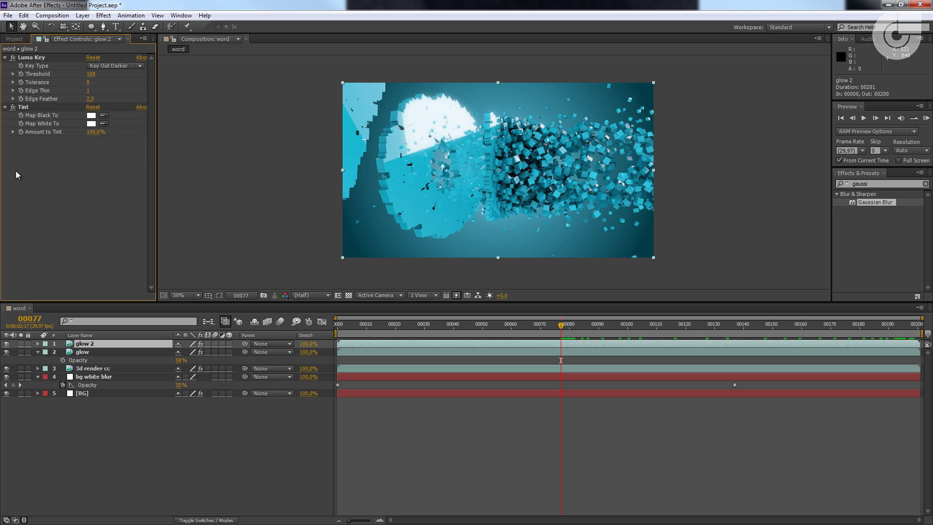
Solo the glow 2 layer and set its opacity to 100%.
{"action": "left_click", "coordinate": [22, 343]}
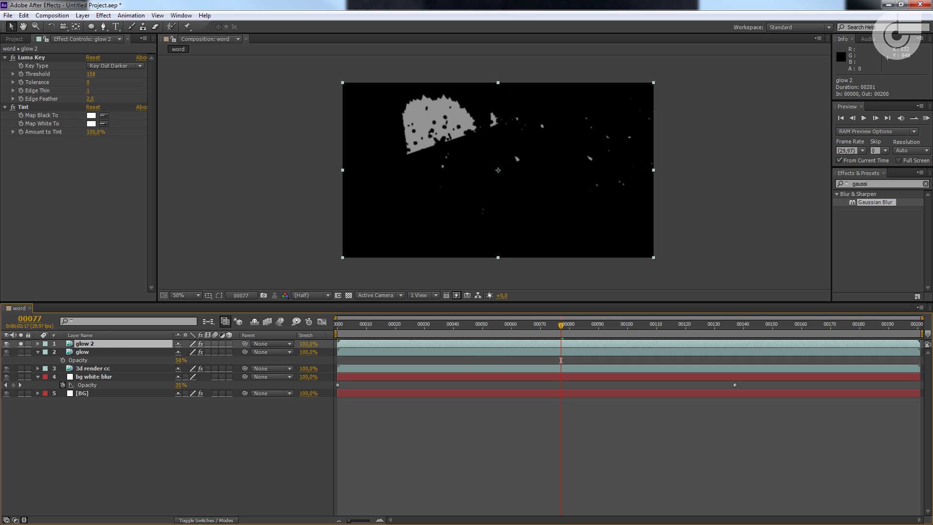
{"action": "key", "text": "t"}
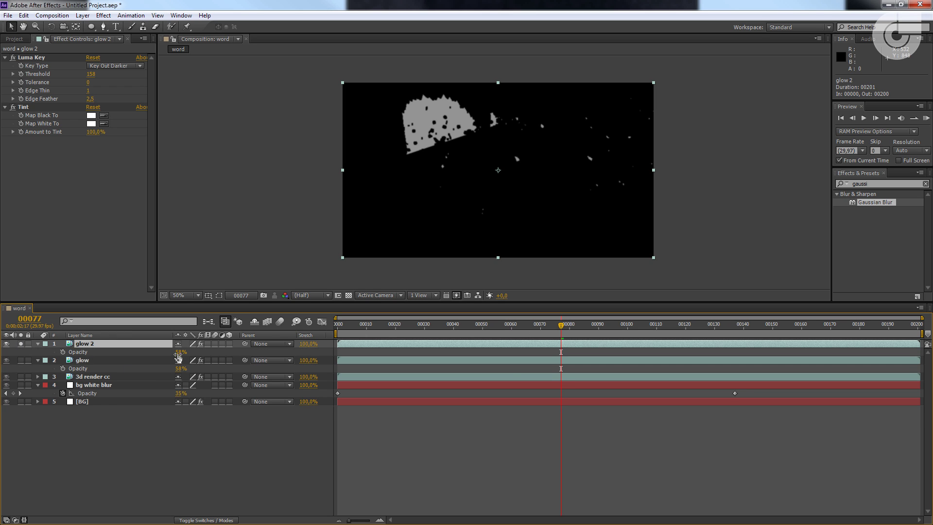
{"action": "left_click_drag", "start_coordinate": [178, 357], "coordinate": [581, 354]}
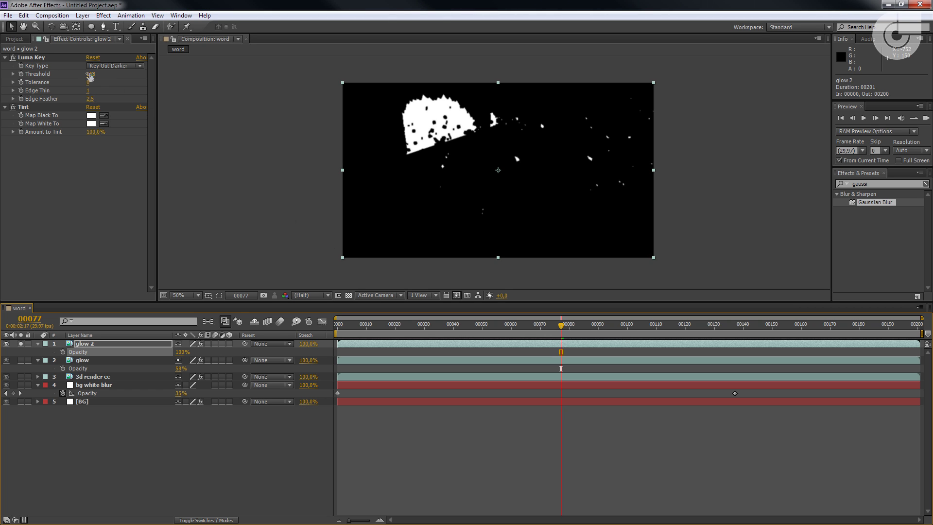
Set the Luma Key threshold on glow 2 to 137, checking the keyed highlights at several frames.
{"action": "mouse_move", "coordinate": [90, 75]}
{"action": "left_mouse_down"}
{"action": "mouse_move", "coordinate": [101, 74]}
{"action": "mouse_move", "coordinate": [81, 82]}
{"action": "left_mouse_up"}
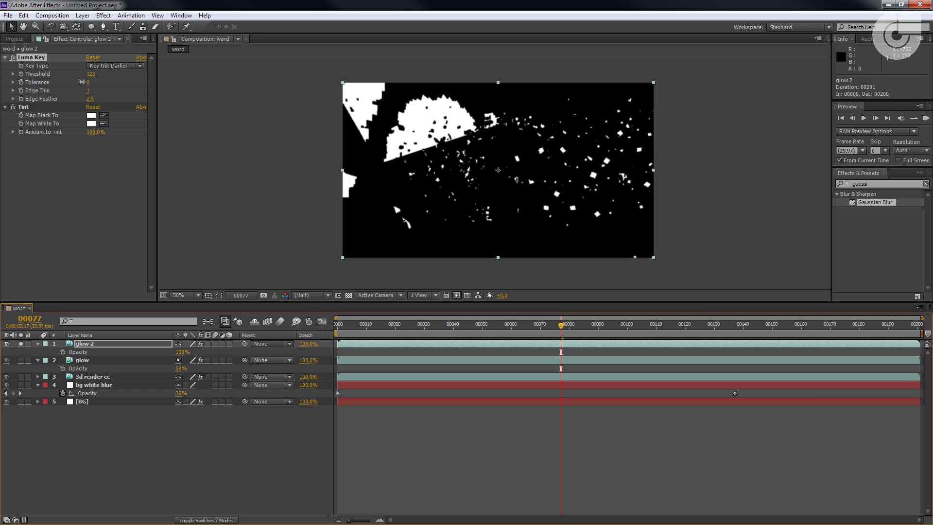
{"action": "left_click_drag", "start_coordinate": [575, 328], "coordinate": [590, 373]}
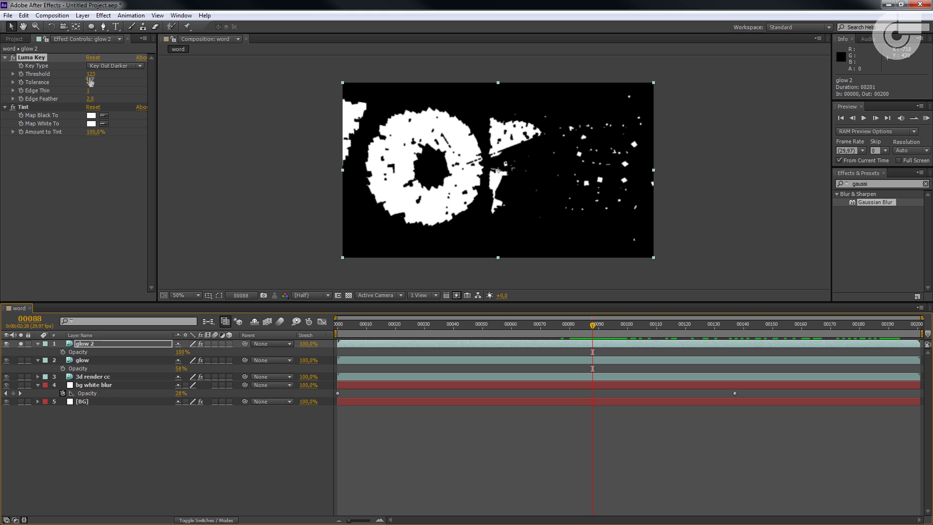
{"action": "mouse_move", "coordinate": [90, 76]}
{"action": "left_mouse_down"}
{"action": "mouse_move", "coordinate": [104, 73]}
{"action": "mouse_move", "coordinate": [96, 78]}
{"action": "left_mouse_up"}
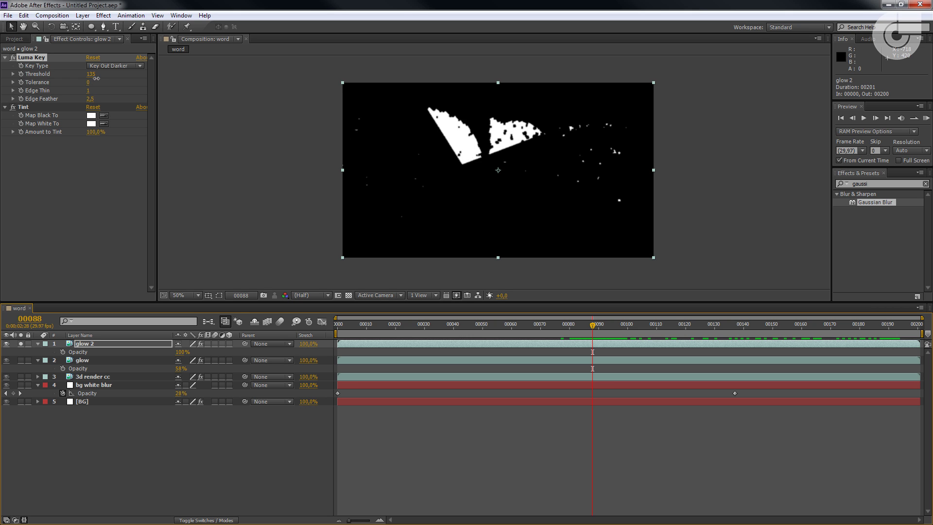
{"action": "left_click_drag", "start_coordinate": [588, 326], "coordinate": [372, 366]}
{"action": "scroll", "coordinate": [516, 252], "scroll_direction": "up", "scroll_amount": 1}
{"action": "left_click_drag", "start_coordinate": [450, 360], "coordinate": [558, 371]}
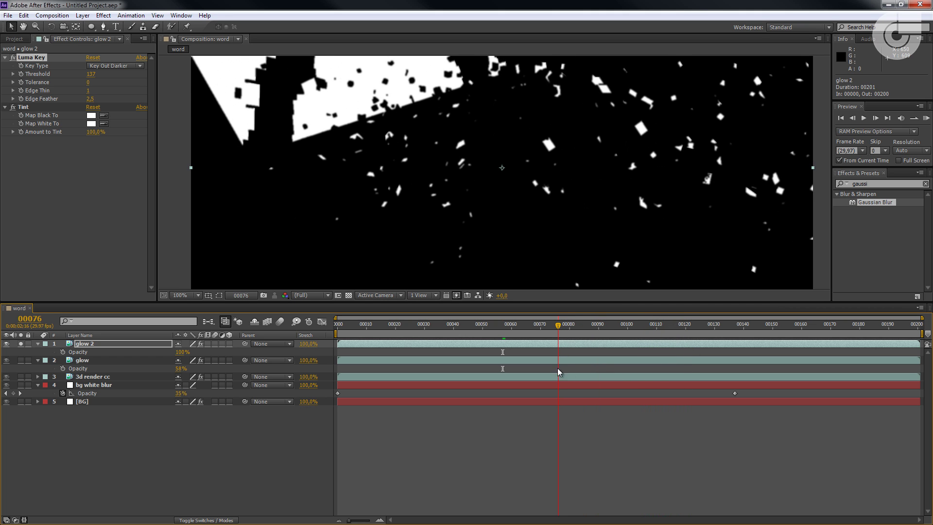
{"action": "scroll", "coordinate": [553, 272], "scroll_direction": "down", "scroll_amount": 2}
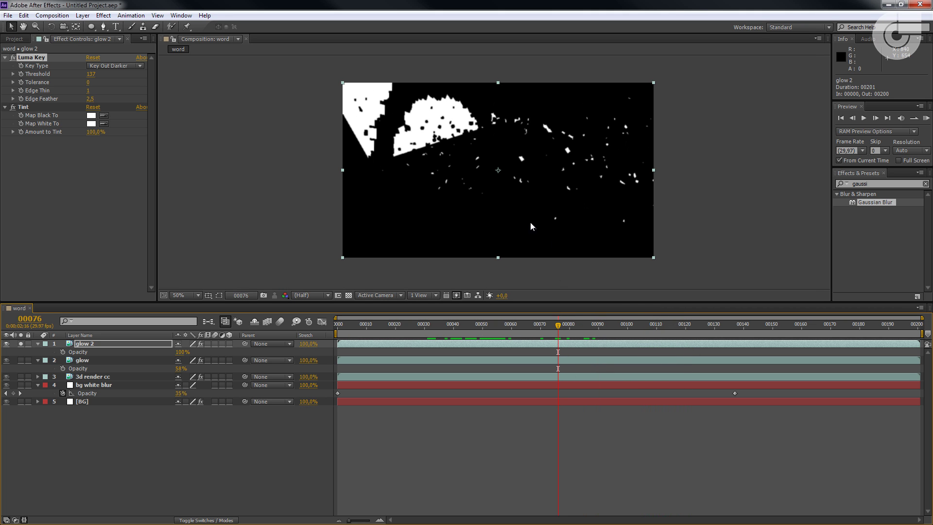
Apply a Directional Blur effect to the glow 2 layer with its direction set to 30°.
{"action": "double_click", "coordinate": [865, 184]}
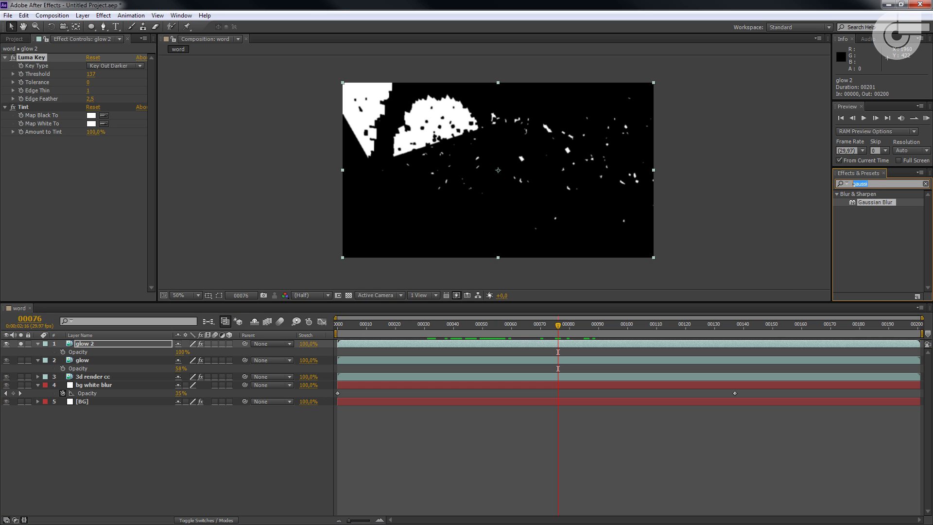
{"action": "type", "text": "dire"}
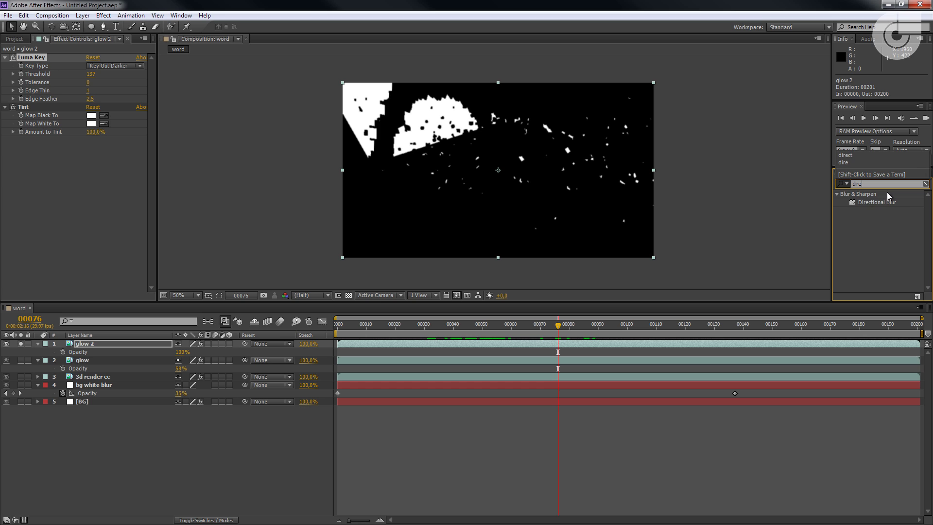
{"action": "double_click", "coordinate": [855, 203]}
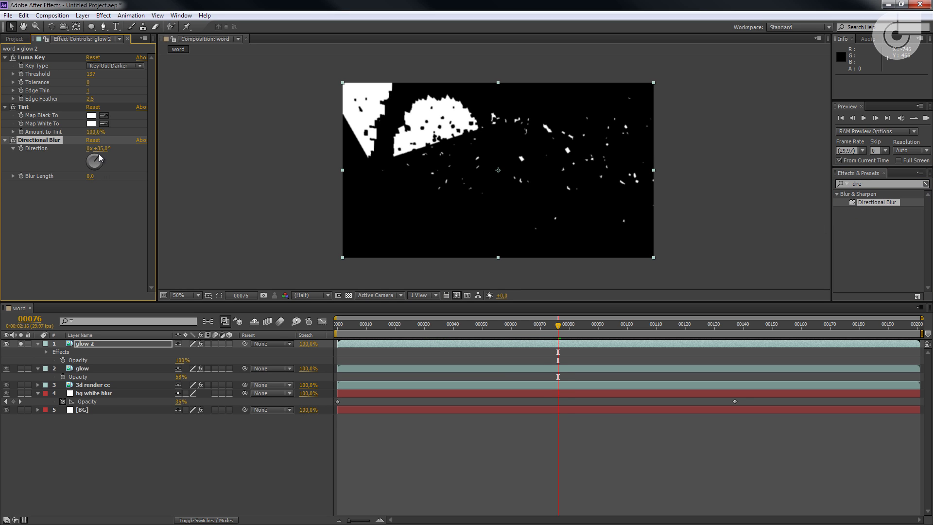
{"action": "left_click_drag", "start_coordinate": [90, 176], "coordinate": [195, 166]}
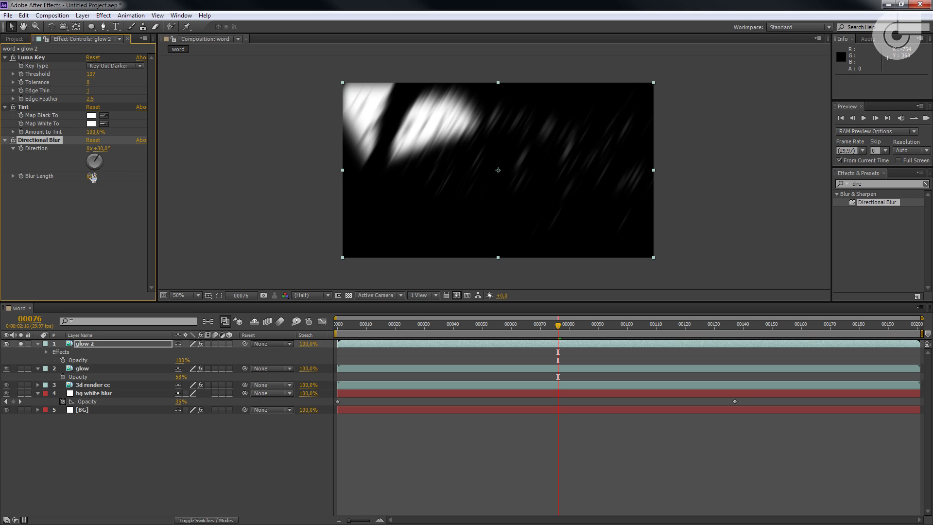
Set the Directional Blur length on glow 2 to 610.1, checking the light streaks at several frames.
{"action": "left_click_drag", "start_coordinate": [92, 177], "coordinate": [456, 169]}
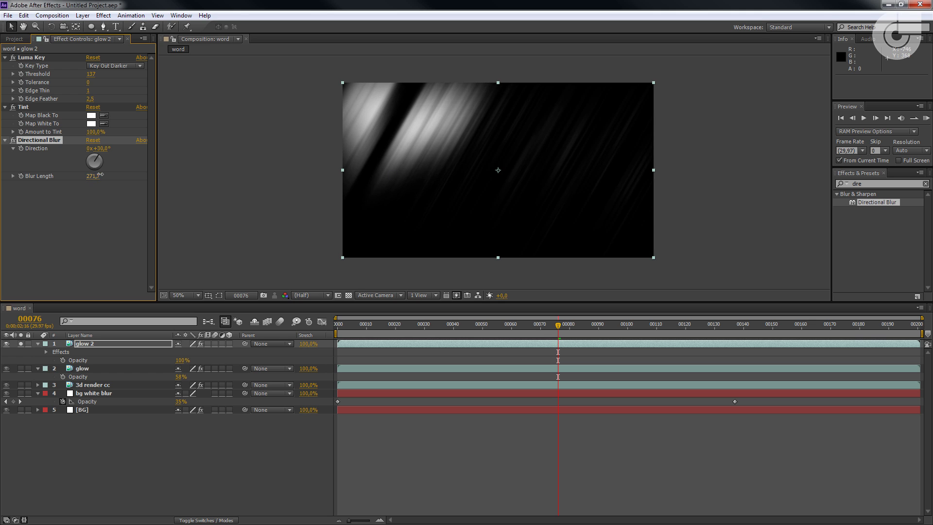
{"action": "left_click_drag", "start_coordinate": [100, 175], "coordinate": [141, 194]}
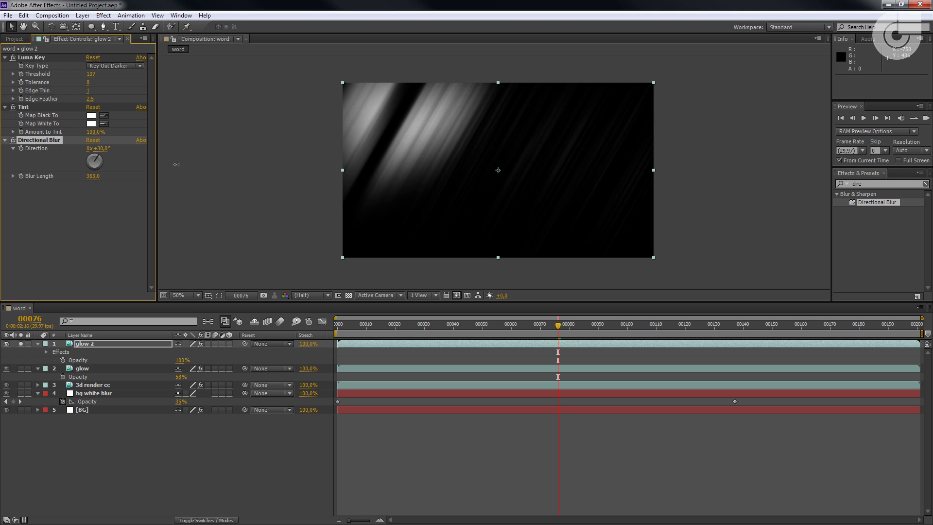
{"action": "left_click_drag", "start_coordinate": [177, 165], "coordinate": [273, 188]}
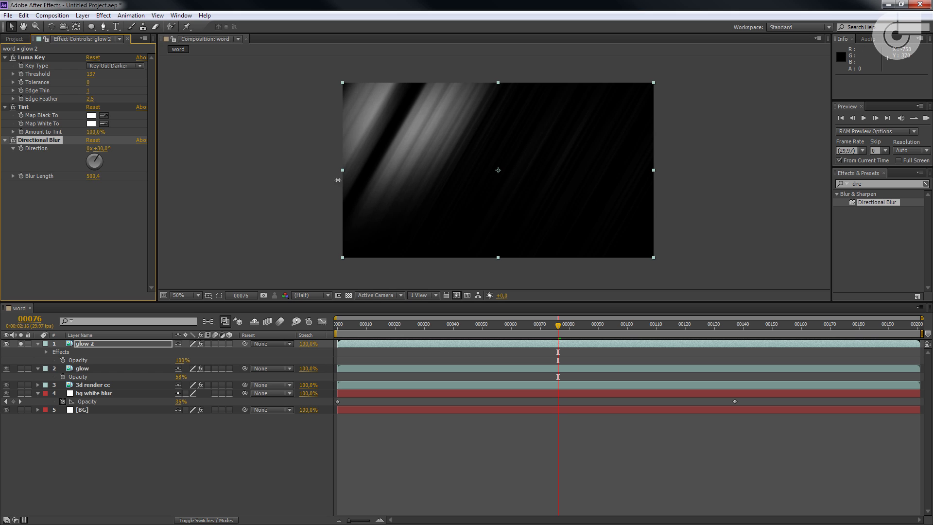
{"action": "left_click_drag", "start_coordinate": [337, 180], "coordinate": [798, 229]}
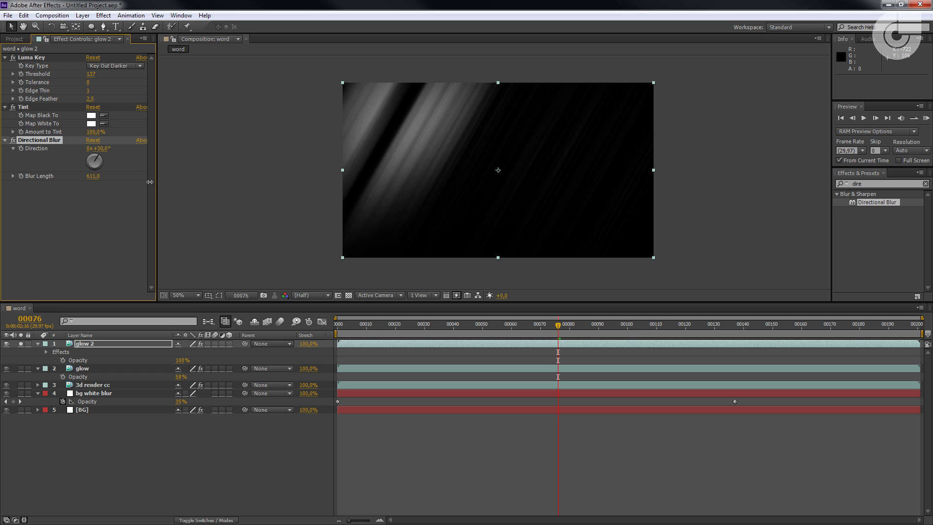
{"action": "left_click_drag", "start_coordinate": [150, 182], "coordinate": [394, 280]}
{"action": "left_click_drag", "start_coordinate": [501, 323], "coordinate": [642, 317]}
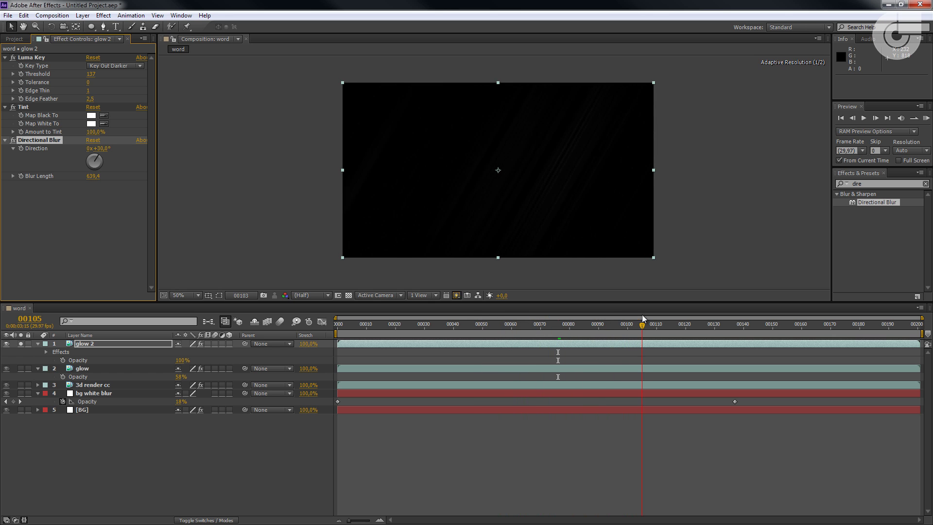
{"action": "left_click_drag", "start_coordinate": [696, 327], "coordinate": [419, 357]}
{"action": "left_click_drag", "start_coordinate": [468, 340], "coordinate": [578, 350]}
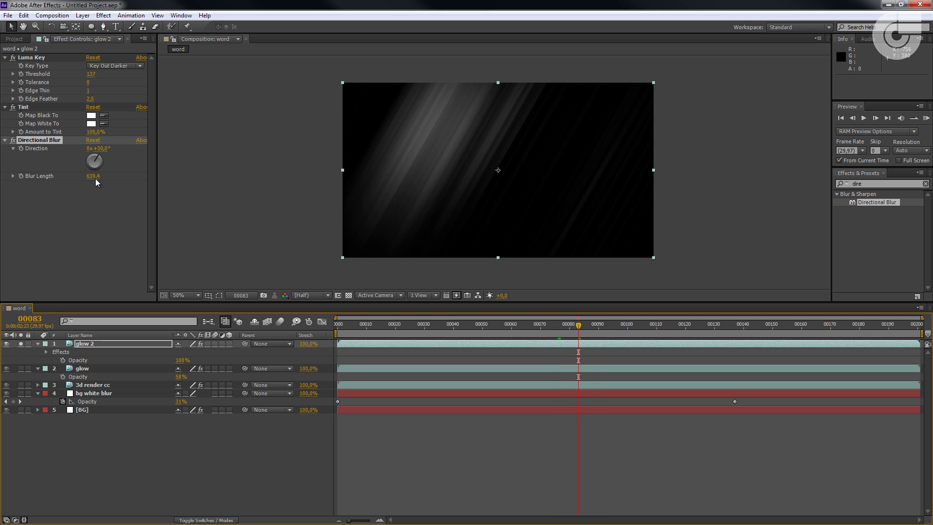
{"action": "mouse_move", "coordinate": [94, 177]}
{"action": "left_mouse_down"}
{"action": "mouse_move", "coordinate": [81, 183]}
{"action": "mouse_move", "coordinate": [95, 181]}
{"action": "left_mouse_up"}
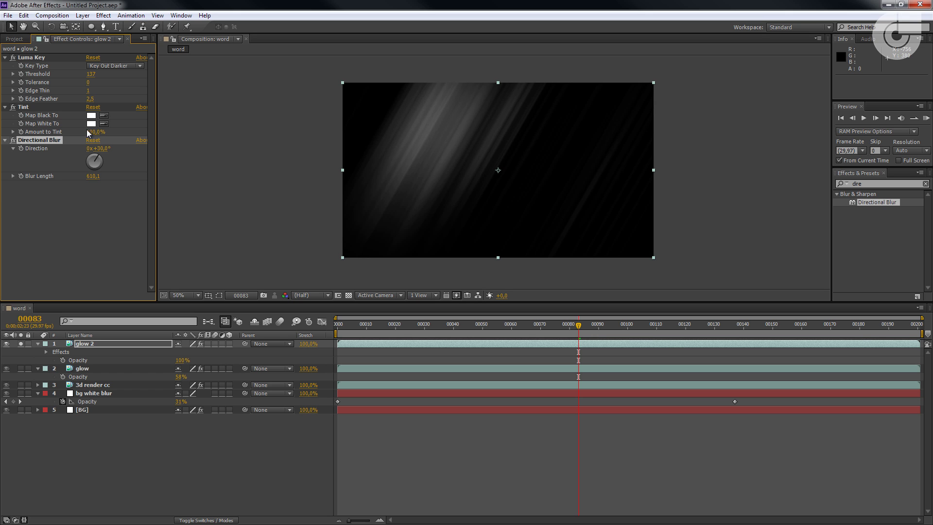
Set the Luma Key threshold on glow 2 to 111 and unsolo the layer to check its streaks over the full composite.
{"action": "left_click_drag", "start_coordinate": [94, 79], "coordinate": [81, 80]}
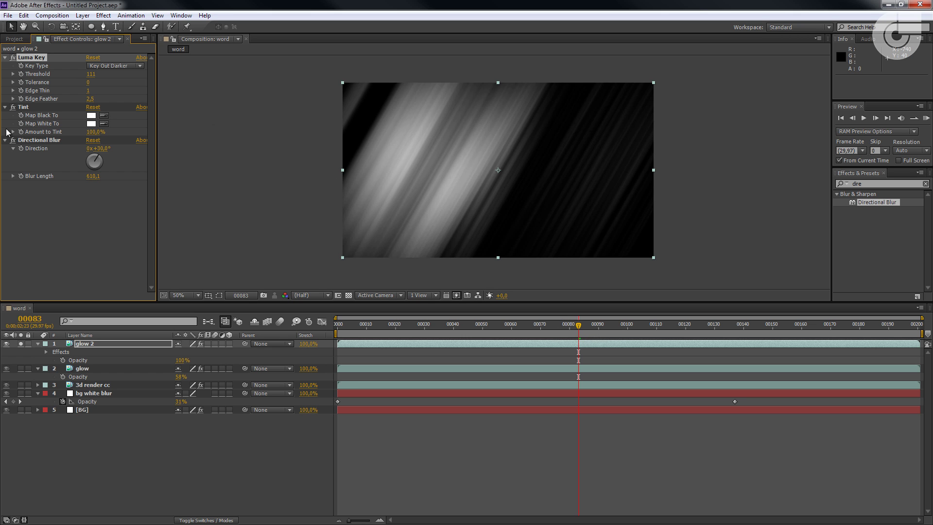
{"action": "mouse_move", "coordinate": [582, 330]}
{"action": "left_mouse_down"}
{"action": "mouse_move", "coordinate": [500, 343]}
{"action": "mouse_move", "coordinate": [718, 310]}
{"action": "mouse_move", "coordinate": [918, 320]}
{"action": "left_mouse_up"}
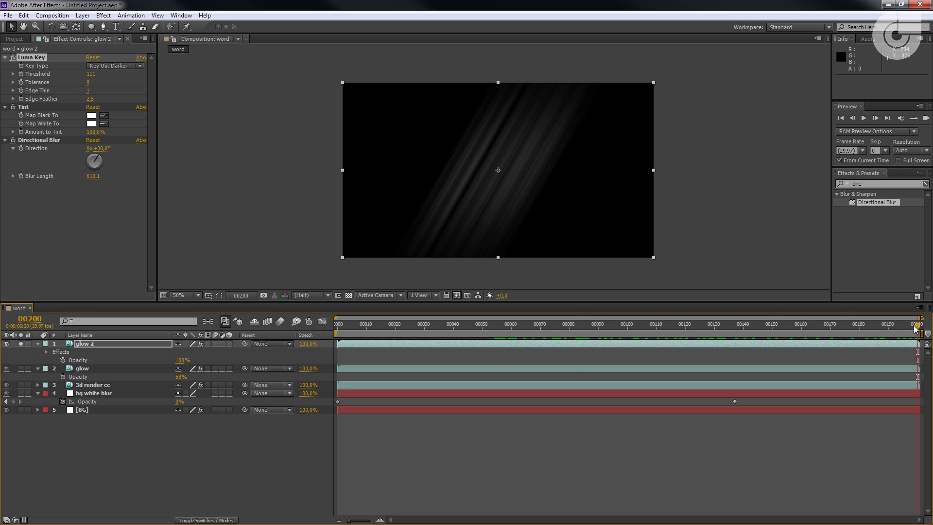
{"action": "mouse_move", "coordinate": [915, 327]}
{"action": "left_mouse_down"}
{"action": "mouse_move", "coordinate": [672, 368]}
{"action": "mouse_move", "coordinate": [920, 343]}
{"action": "left_mouse_up"}
{"action": "left_click_drag", "start_coordinate": [769, 327], "coordinate": [761, 325]}
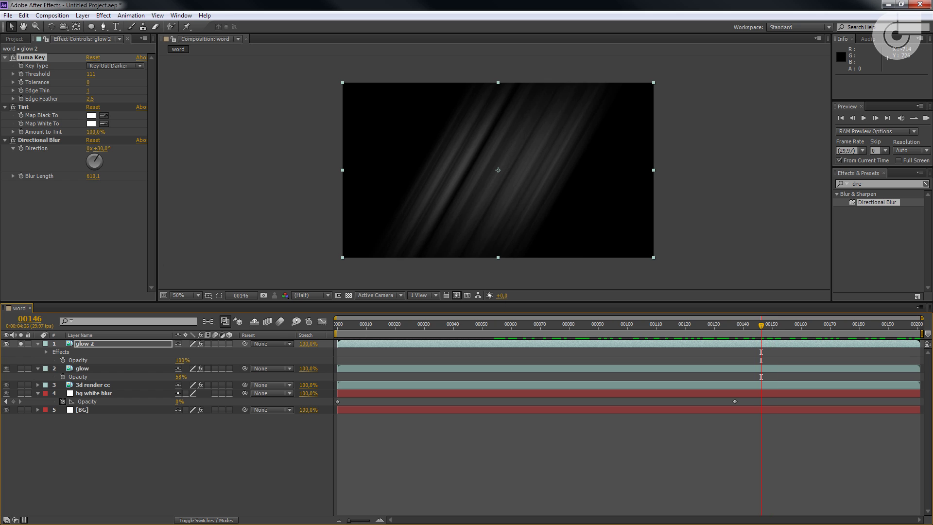
{"action": "left_click", "coordinate": [20, 344]}
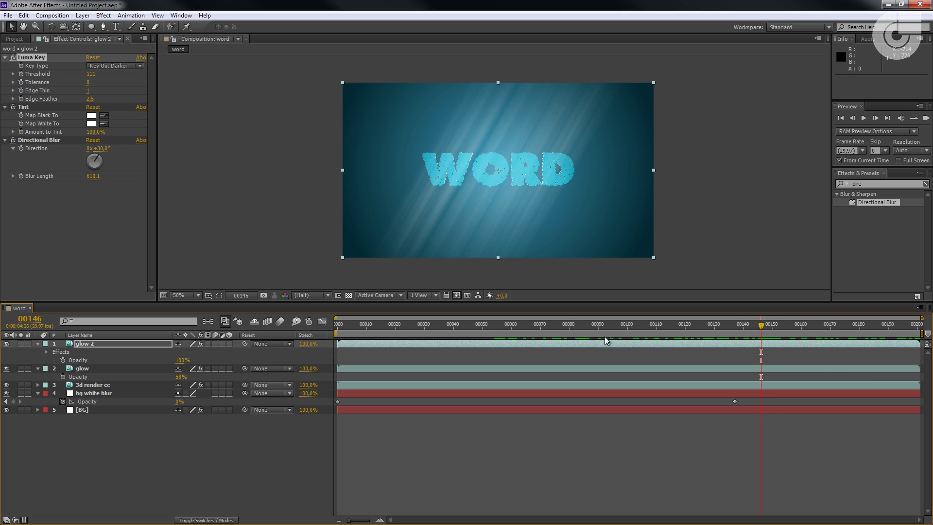
{"action": "left_click_drag", "start_coordinate": [761, 325], "coordinate": [584, 359]}
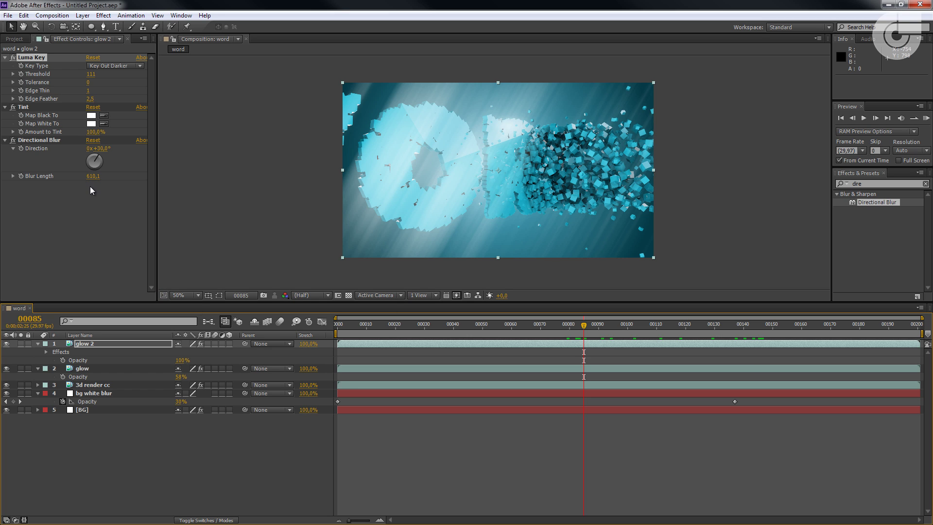
Try a higher Luma Key threshold on glow 2 with a preview of the animation, and undo the change.
{"action": "left_click_drag", "start_coordinate": [90, 75], "coordinate": [98, 74]}
{"action": "key", "text": "space"}
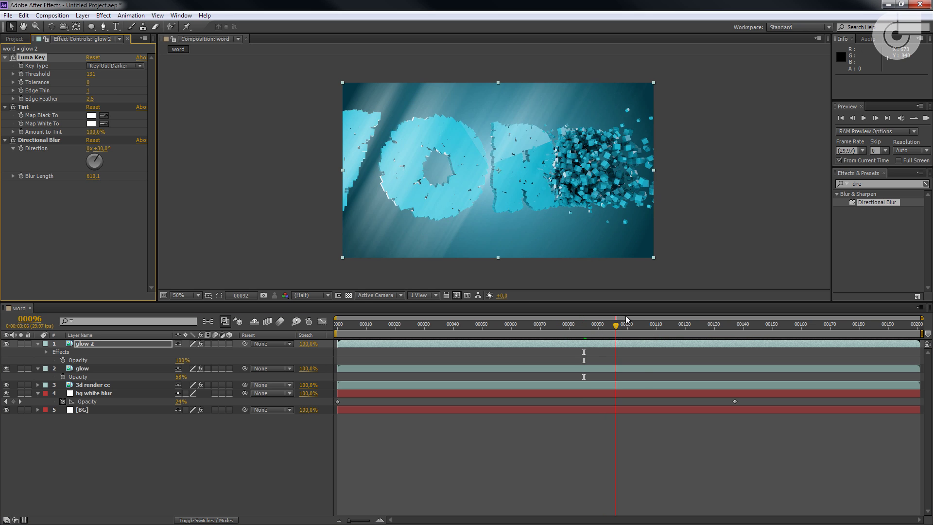
{"action": "left_click_drag", "start_coordinate": [584, 325], "coordinate": [417, 365]}
{"action": "key", "text": "slash"}
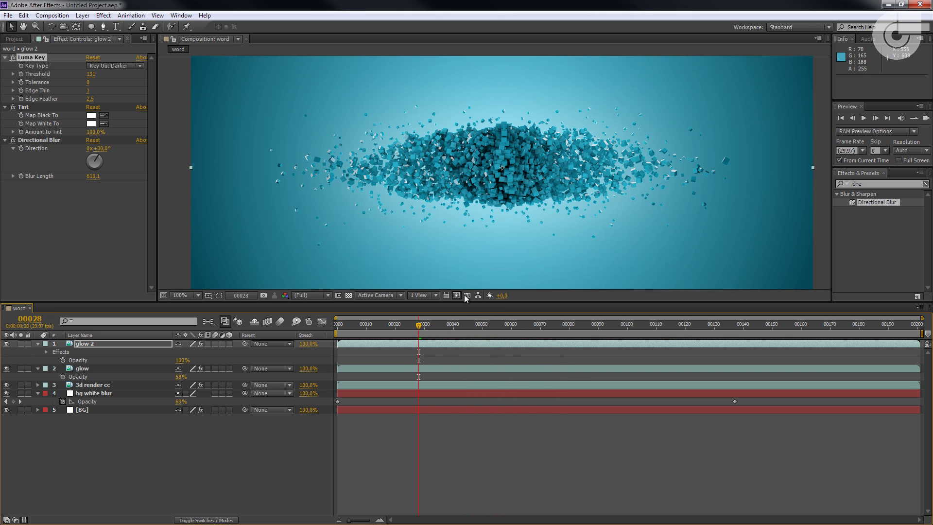
{"action": "left_click_drag", "start_coordinate": [502, 296], "coordinate": [502, 328]}
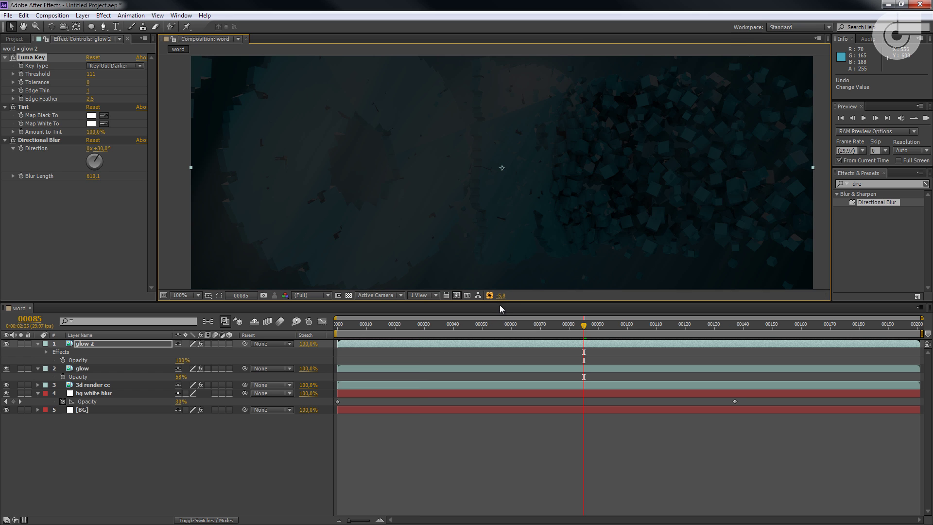
{"action": "left_click", "coordinate": [499, 296]}
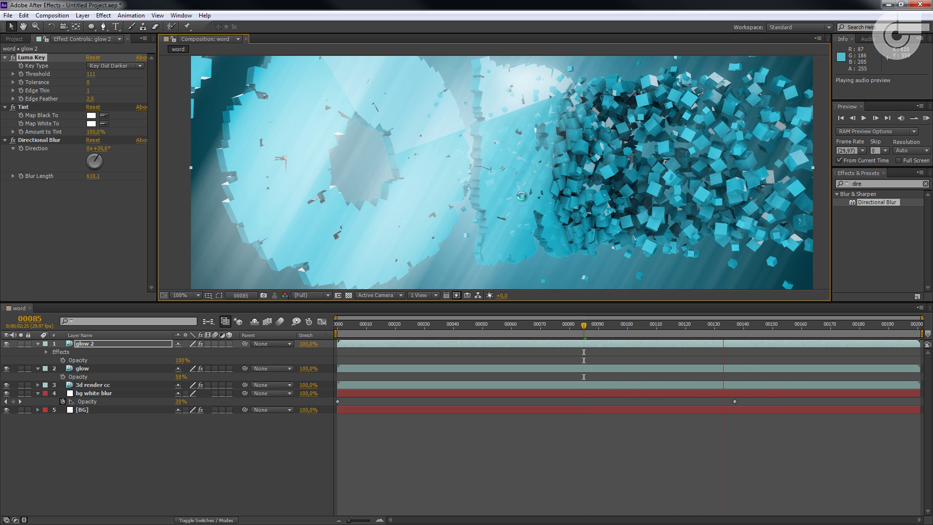
{"action": "scroll", "coordinate": [536, 242], "scroll_direction": "down", "scroll_amount": 1}
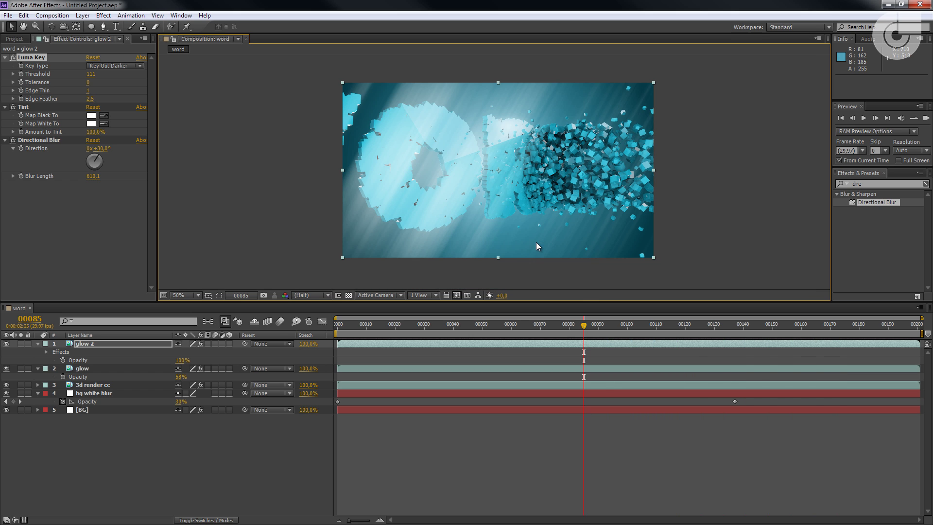
Lower the Luma Key threshold on glow 2 to 82 while viewing frame 44.
{"action": "left_click_drag", "start_coordinate": [585, 333], "coordinate": [466, 358]}
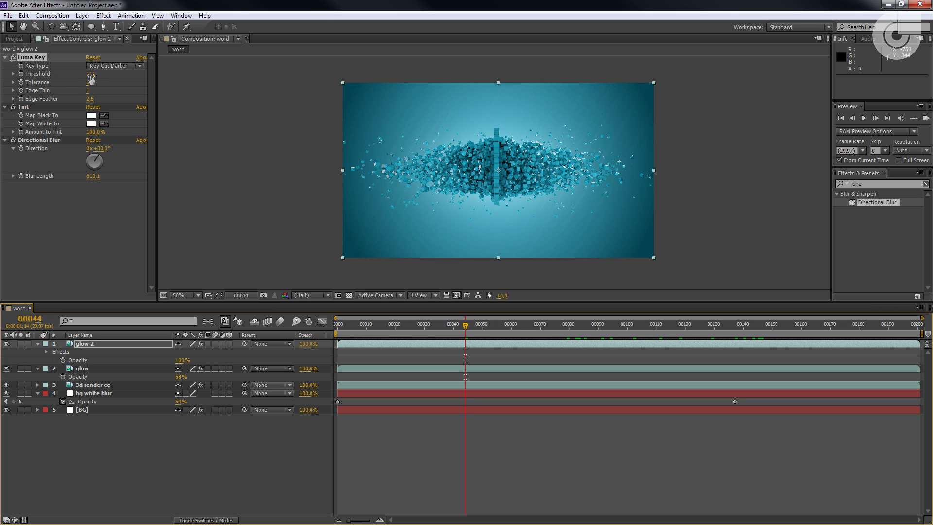
{"action": "left_click_drag", "start_coordinate": [91, 76], "coordinate": [84, 80]}
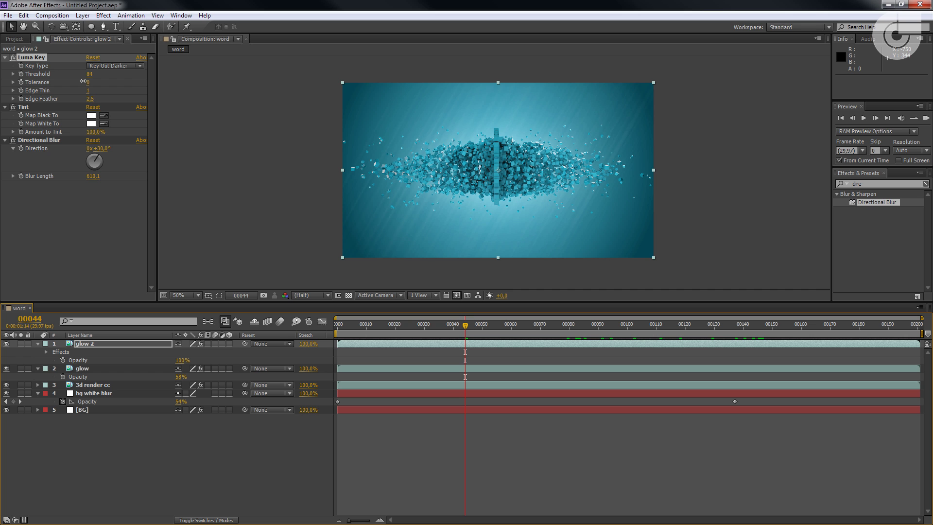
{"action": "left_click_drag", "start_coordinate": [83, 82], "coordinate": [81, 83]}
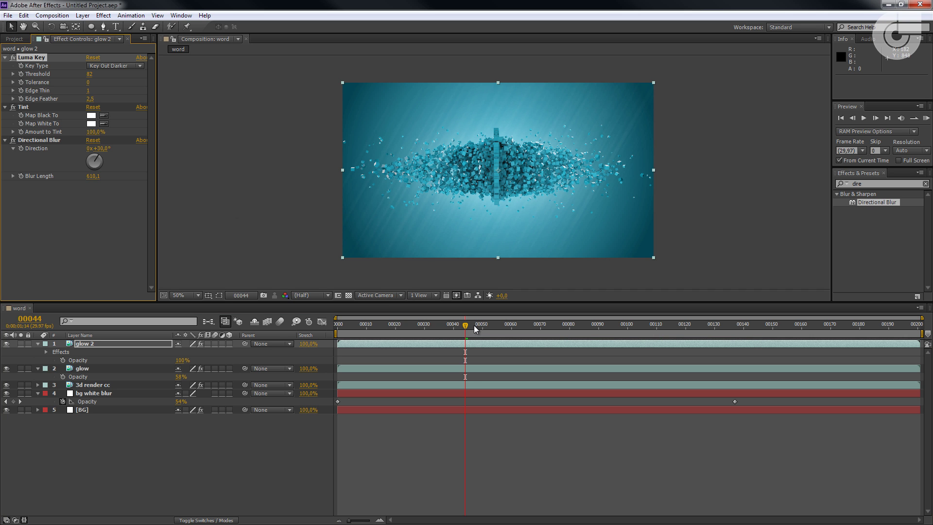
Set the Directional Blur direction on glow 2 to 15°, comparing the streaks at frames 165 and 51.
{"action": "left_click_drag", "start_coordinate": [466, 324], "coordinate": [816, 340]}
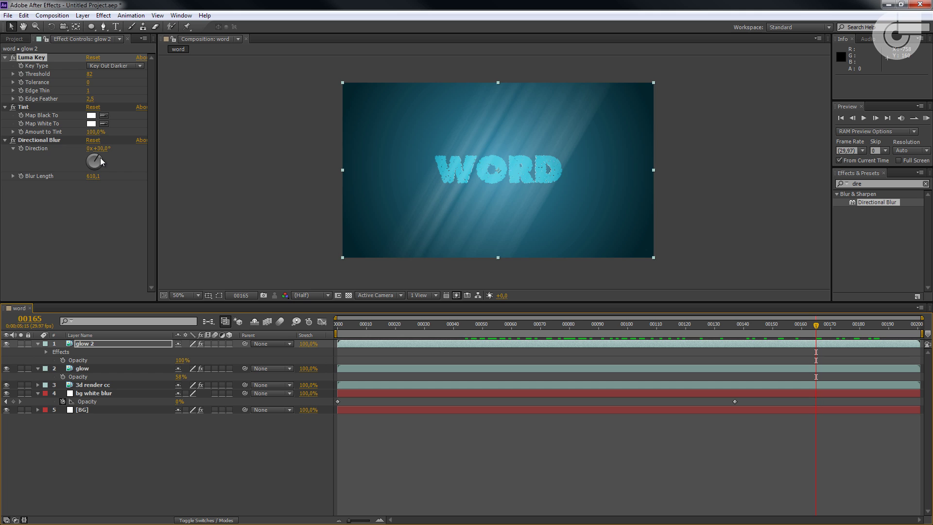
{"action": "left_click_drag", "start_coordinate": [100, 161], "coordinate": [103, 130]}
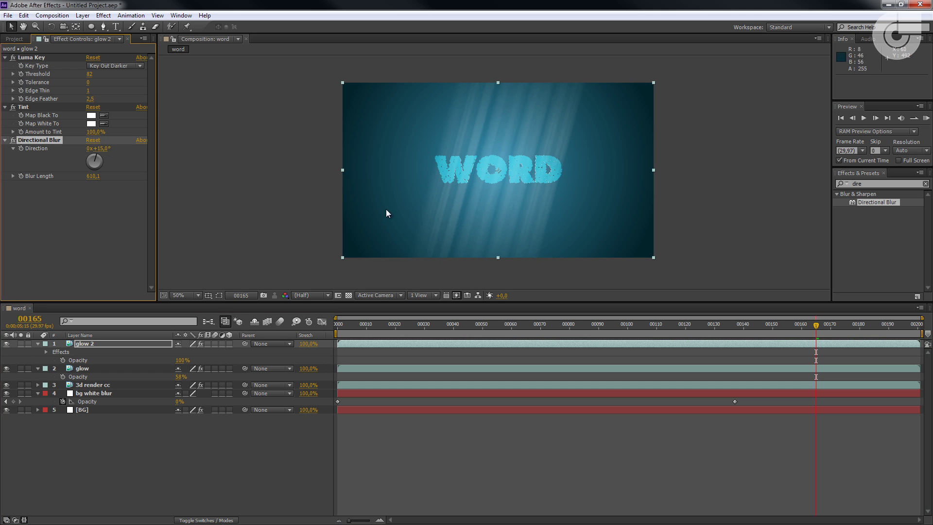
{"action": "left_click_drag", "start_coordinate": [782, 323], "coordinate": [485, 348]}
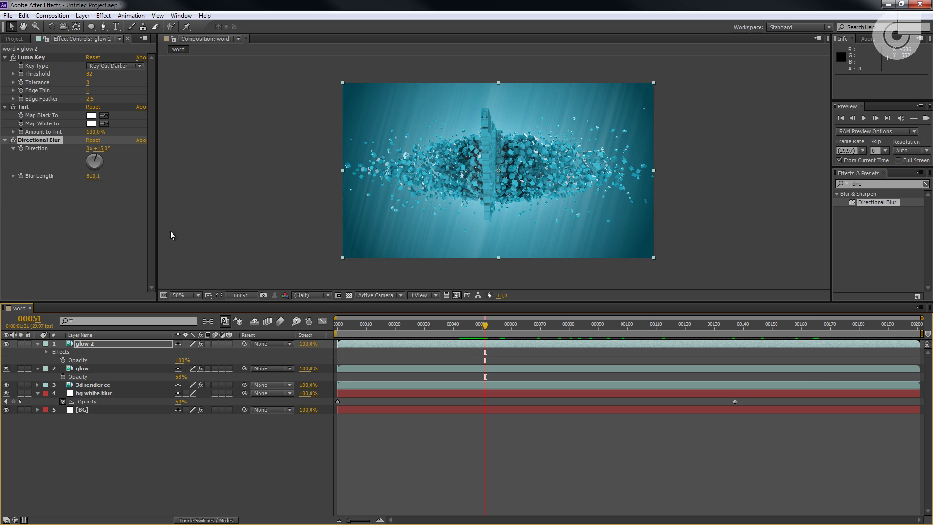
Solo glow 2 with Tint and Directional Blur disabled, try a Luma Key threshold of 91, and undo that threshold change.
{"action": "left_click", "coordinate": [21, 344]}
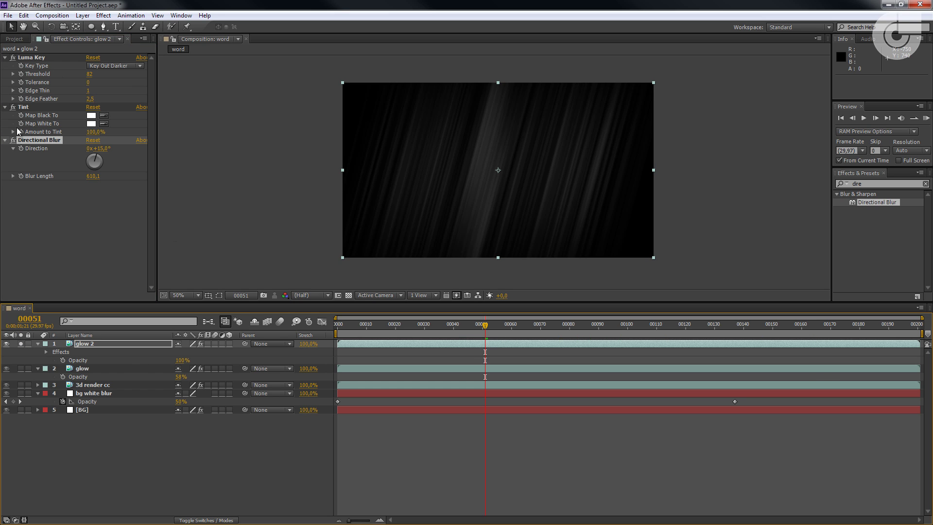
{"action": "left_click", "coordinate": [13, 107]}
{"action": "left_click", "coordinate": [12, 140]}
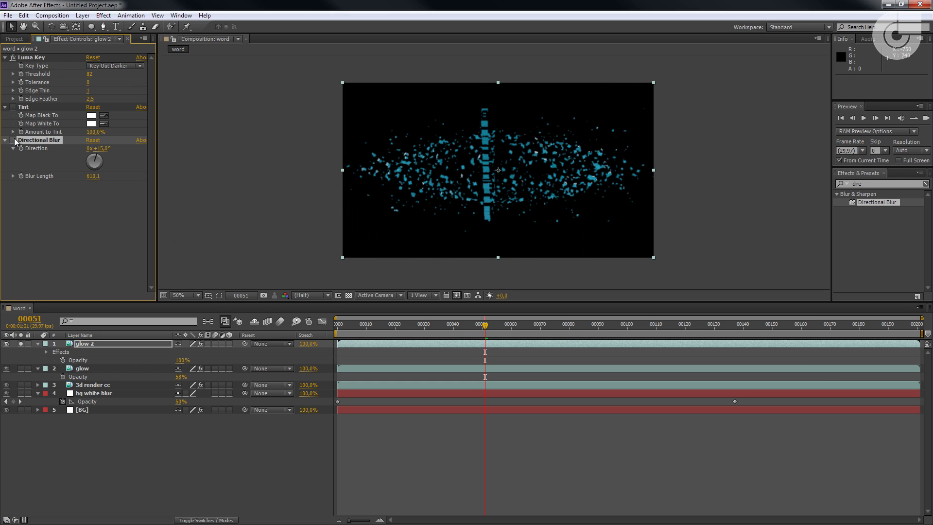
{"action": "key", "text": "slash"}
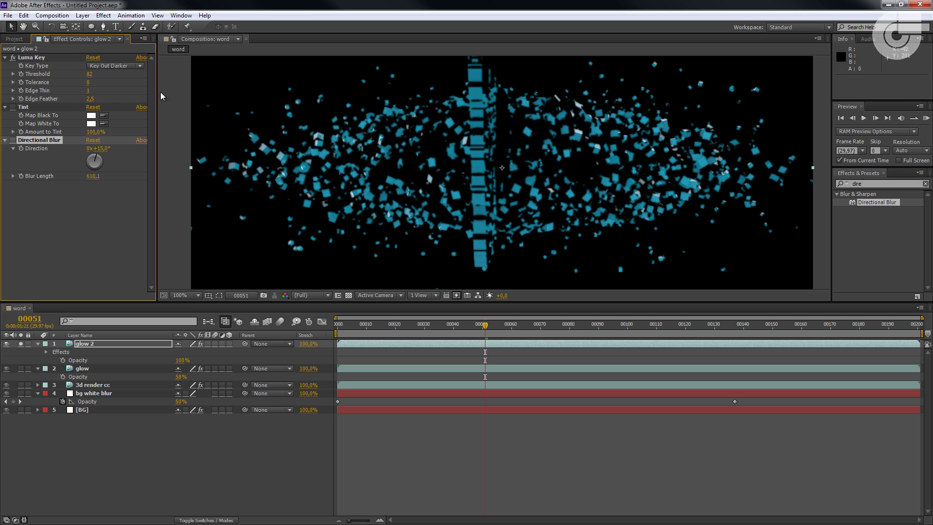
{"action": "left_click_drag", "start_coordinate": [89, 75], "coordinate": [89, 75]}
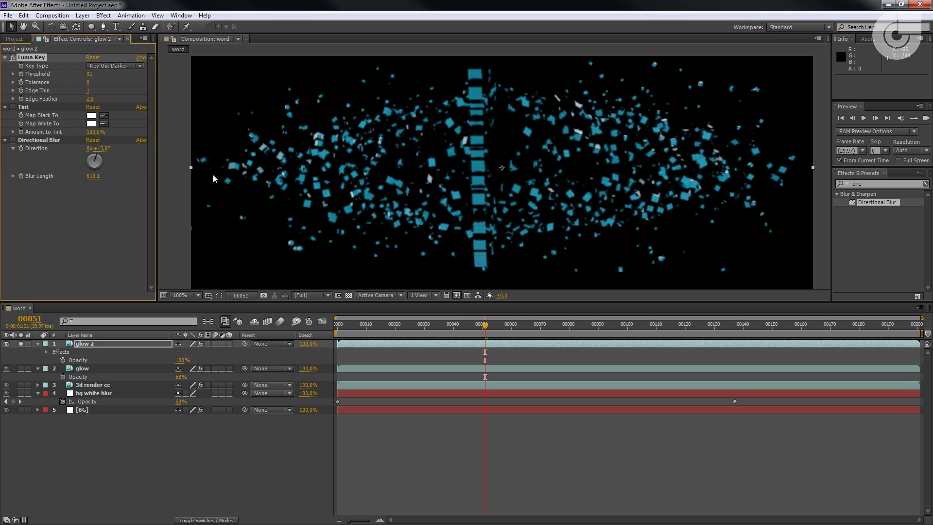
{"action": "key", "text": "ctrl+z"}
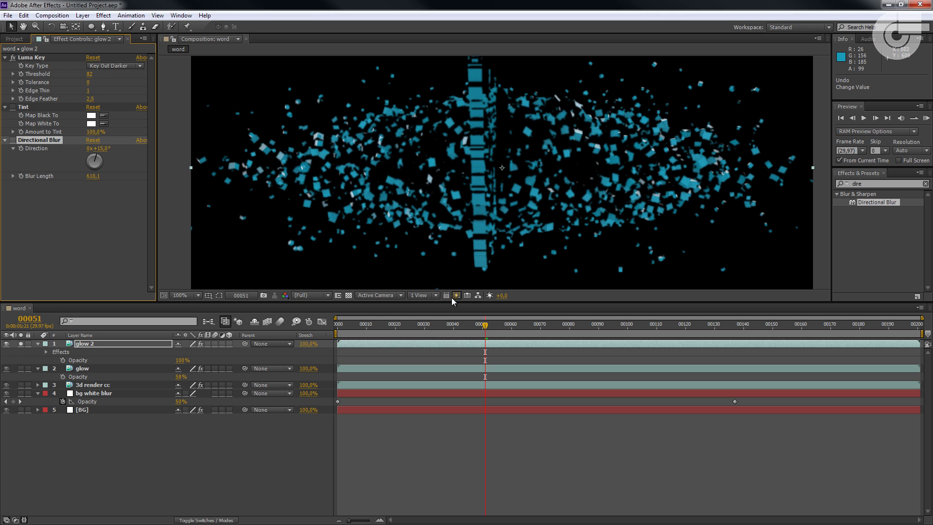
Re-enable Tint and Directional Blur on glow 2 and unsolo the layer to view the whole composite.
{"action": "left_click", "coordinate": [12, 107]}
{"action": "left_click", "coordinate": [13, 140]}
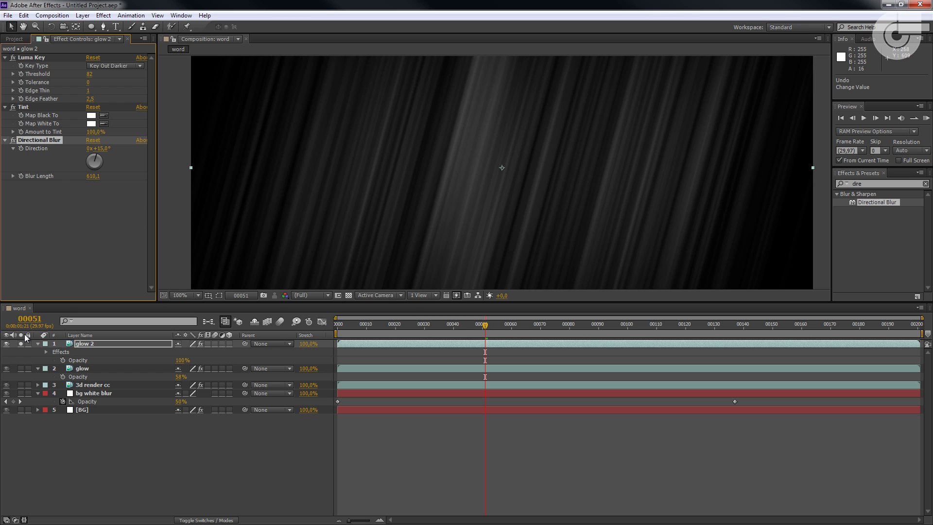
{"action": "left_click", "coordinate": [21, 344]}
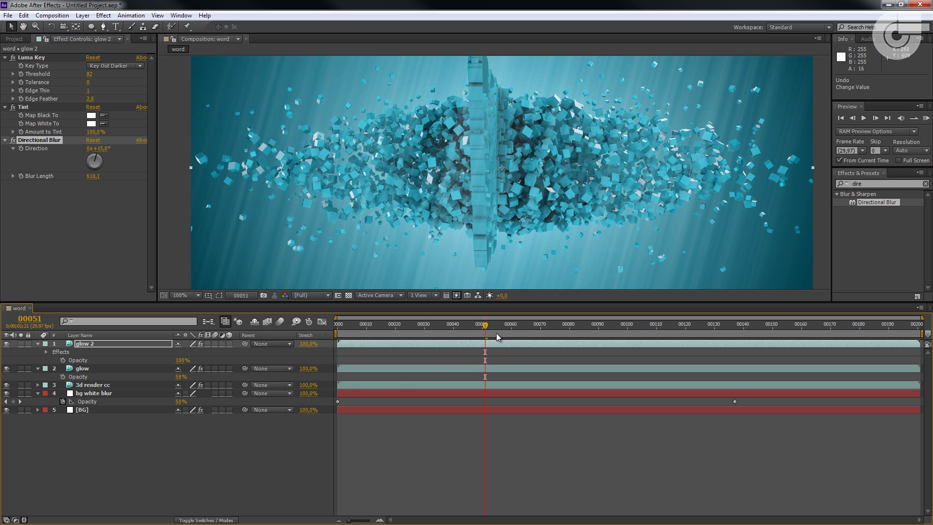
{"action": "key", "text": "comma"}
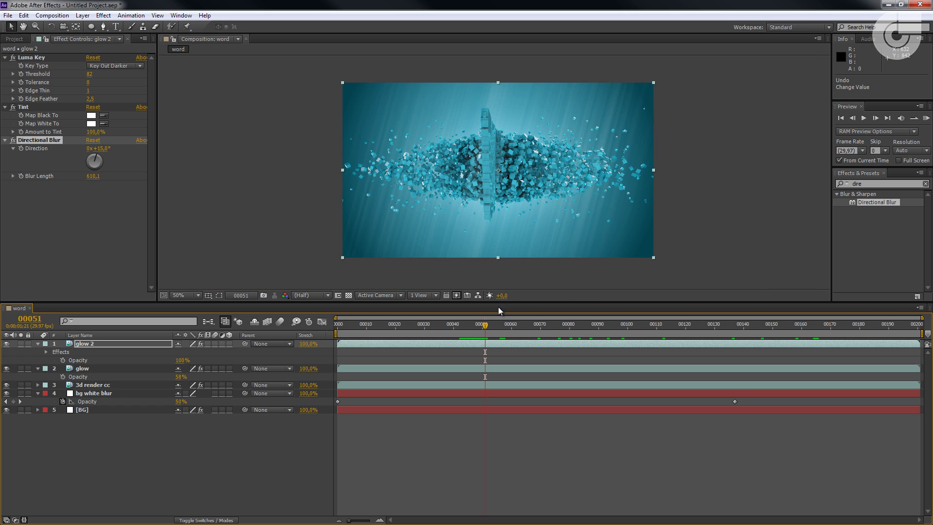
Create a Luma Key Threshold keyframe of 82 on glow 2 at frame 56 and reveal the layer's animated properties.
{"action": "left_click_drag", "start_coordinate": [485, 325], "coordinate": [500, 356]}
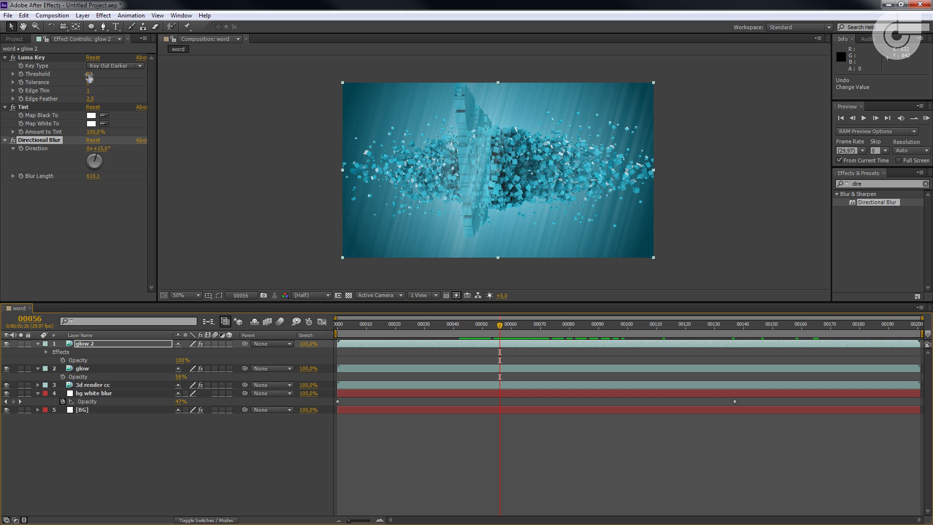
{"action": "left_click_drag", "start_coordinate": [89, 74], "coordinate": [68, 77]}
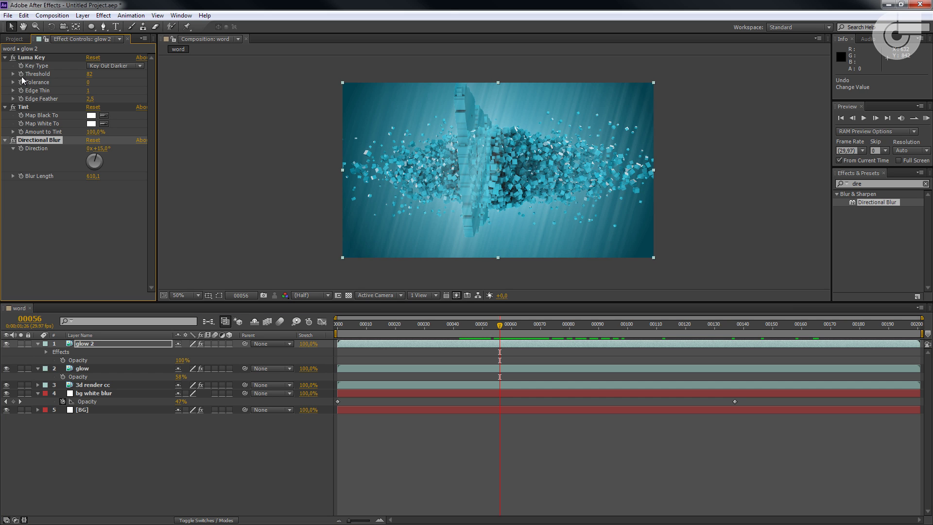
{"action": "left_click", "coordinate": [33, 57]}
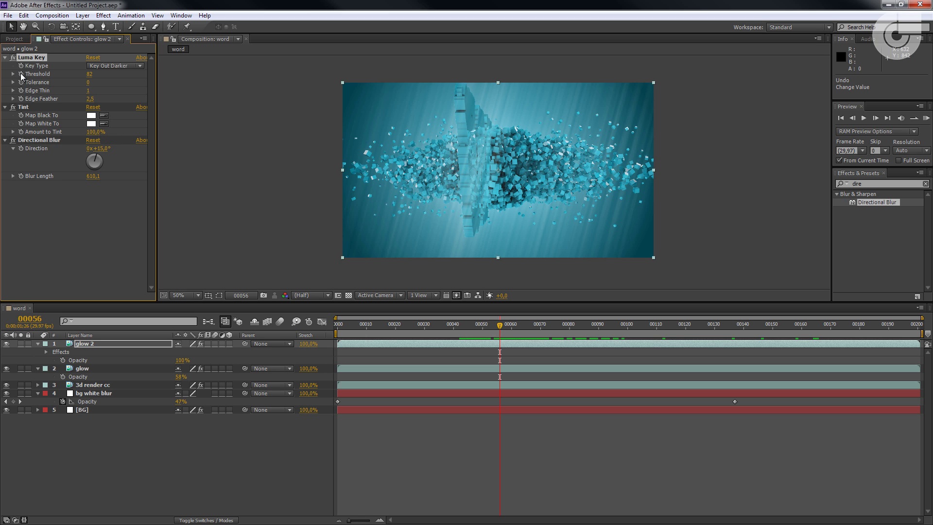
{"action": "left_click", "coordinate": [20, 73]}
{"action": "left_click", "coordinate": [510, 345]}
{"action": "key", "text": "u"}
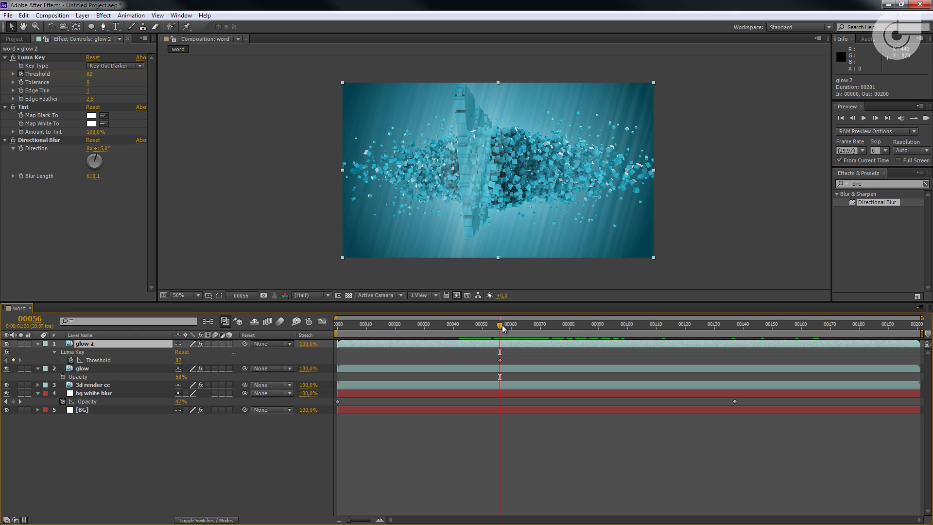
Add a Luma Key Threshold keyframe of 141 on glow 2 at frame 120.
{"action": "left_click_drag", "start_coordinate": [500, 325], "coordinate": [685, 325]}
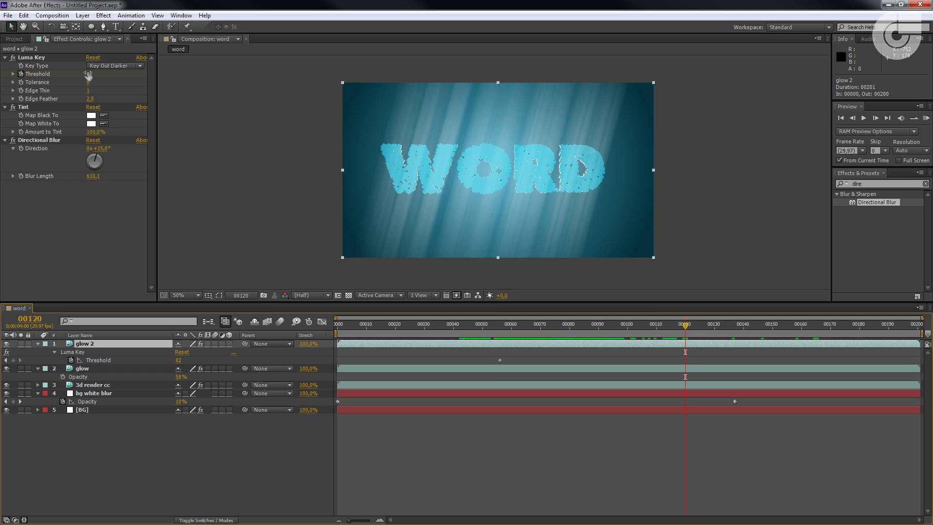
{"action": "left_click_drag", "start_coordinate": [88, 74], "coordinate": [231, 94]}
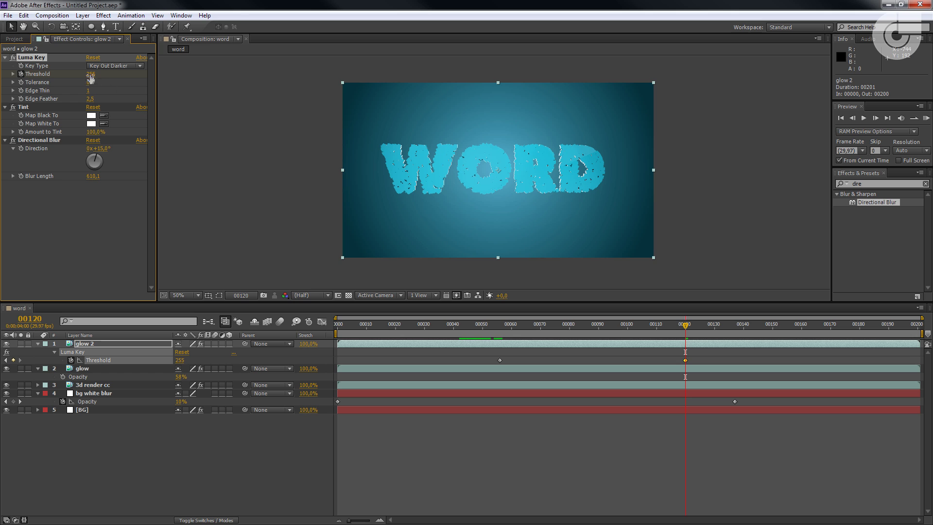
{"action": "mouse_move", "coordinate": [53, 90]}
{"action": "left_mouse_down"}
{"action": "mouse_move", "coordinate": [27, 96]}
{"action": "mouse_move", "coordinate": [50, 90]}
{"action": "left_mouse_up"}
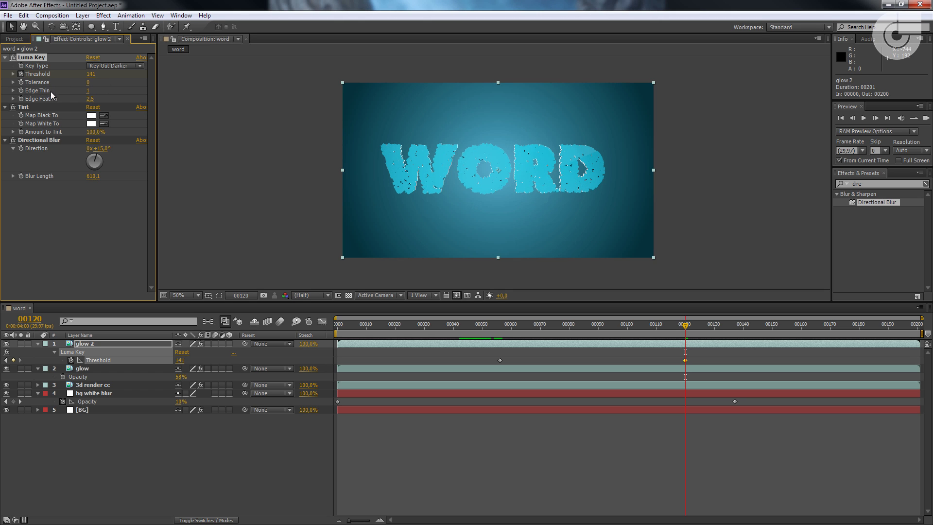
Review the streaks around frames 55 to 62 and move glow 2's first Threshold keyframe to frame 35.
{"action": "left_click_drag", "start_coordinate": [685, 325], "coordinate": [502, 357]}
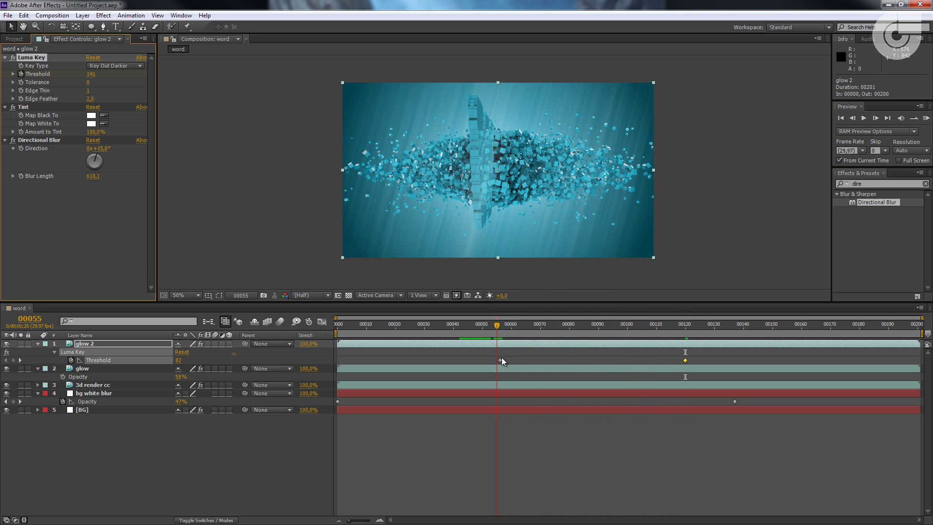
{"action": "left_click", "coordinate": [510, 324]}
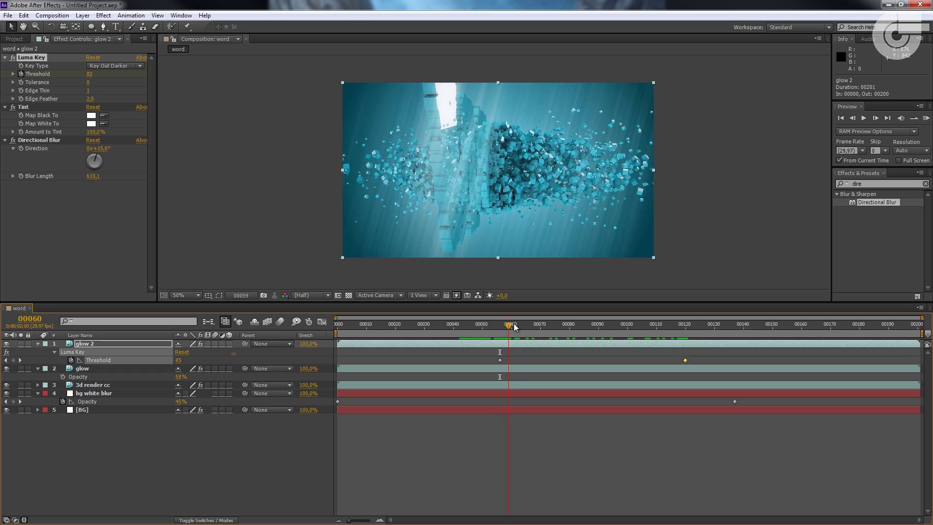
{"action": "left_click", "coordinate": [515, 324]}
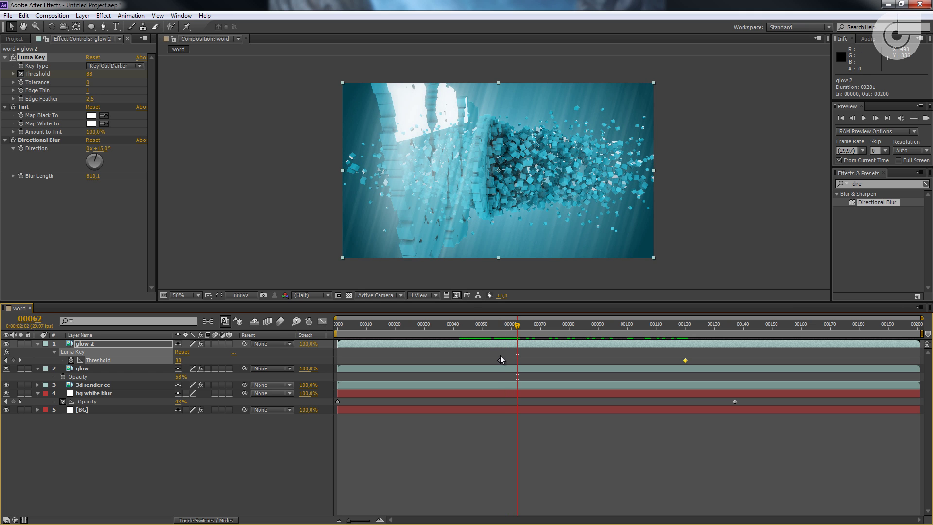
{"action": "left_click", "coordinate": [501, 360]}
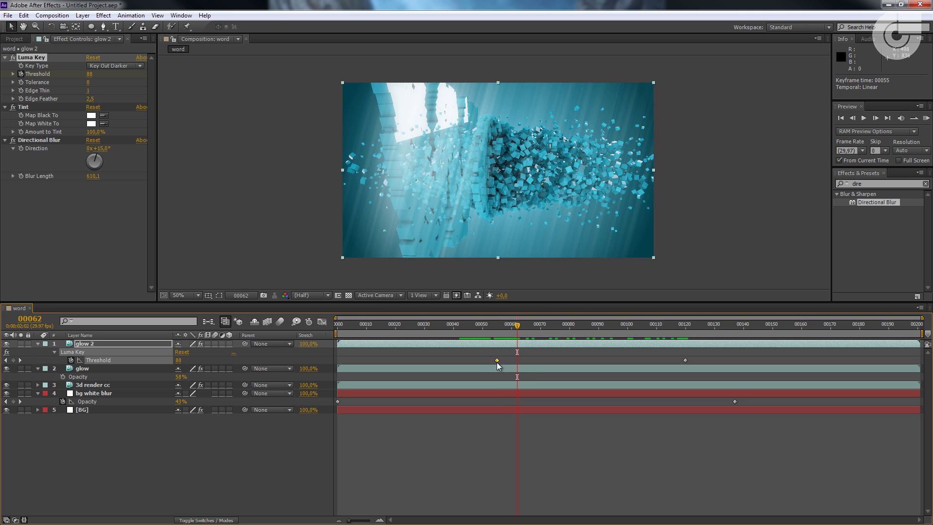
{"action": "left_click_drag", "start_coordinate": [497, 363], "coordinate": [440, 384]}
Set glow 2's Threshold keyframe at frame 35 to 55 and its Directional Blur direction to 36°.
{"action": "left_click_drag", "start_coordinate": [391, 327], "coordinate": [442, 345]}
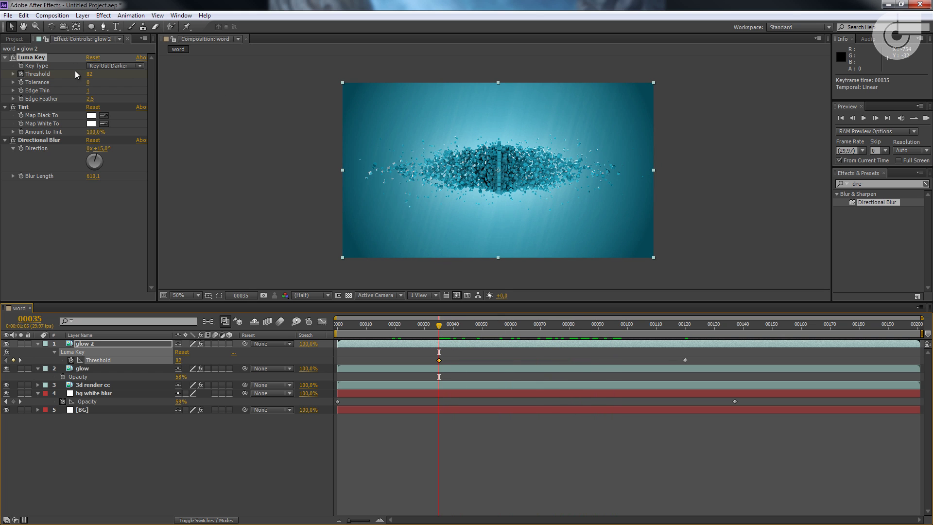
{"action": "left_click_drag", "start_coordinate": [82, 77], "coordinate": [82, 79]}
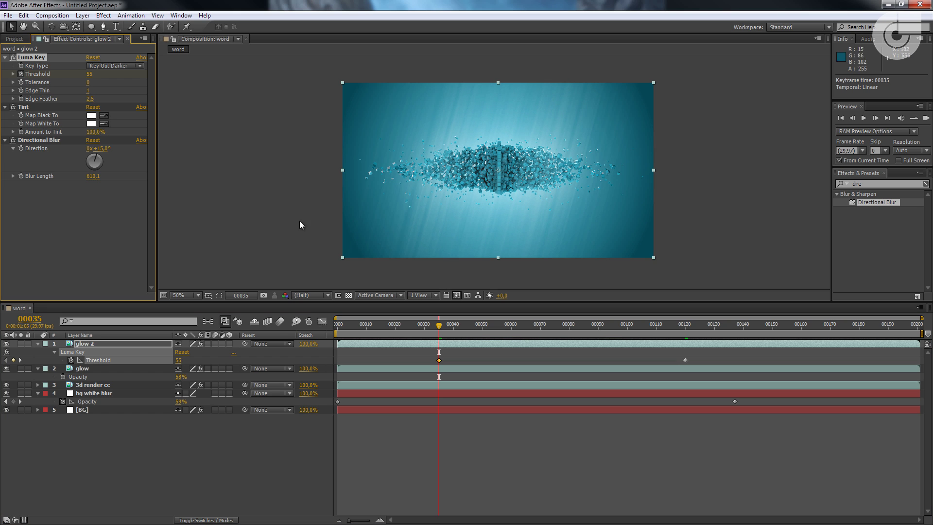
{"action": "mouse_move", "coordinate": [99, 160]}
{"action": "left_mouse_down"}
{"action": "mouse_move", "coordinate": [124, 147]}
{"action": "mouse_move", "coordinate": [107, 149]}
{"action": "left_mouse_up"}
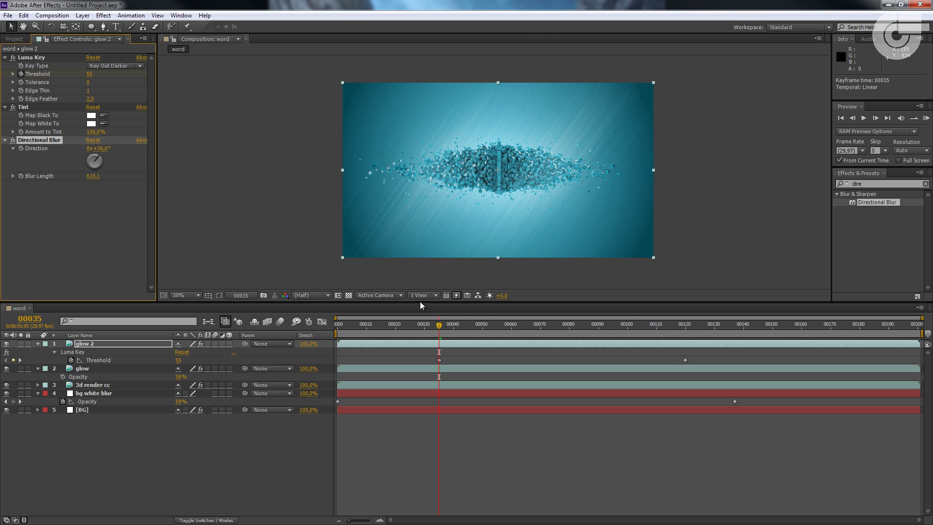
Move glow 2's second Threshold keyframe earlier in stages to frame 79, checking the streaks at frames in between.
{"action": "left_click_drag", "start_coordinate": [446, 325], "coordinate": [614, 347]}
{"action": "left_click_drag", "start_coordinate": [686, 360], "coordinate": [613, 381]}
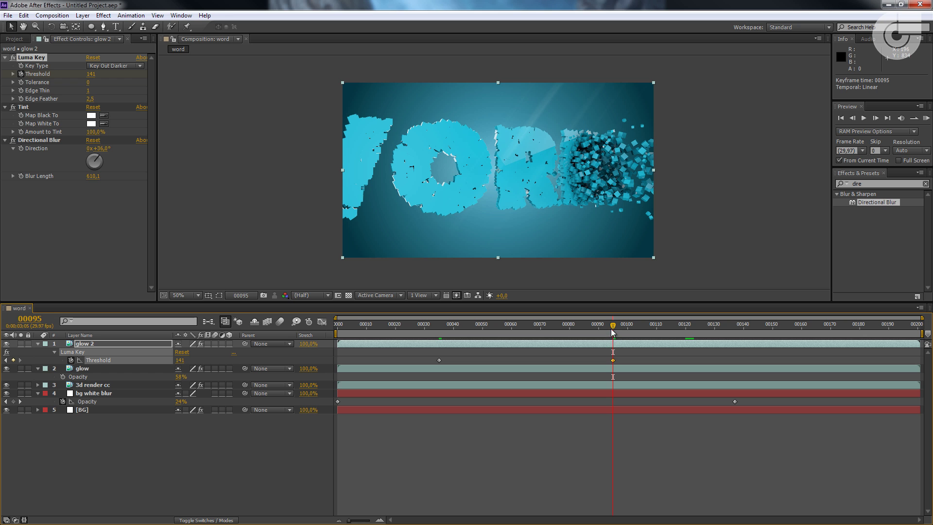
{"action": "left_click_drag", "start_coordinate": [611, 330], "coordinate": [607, 362]}
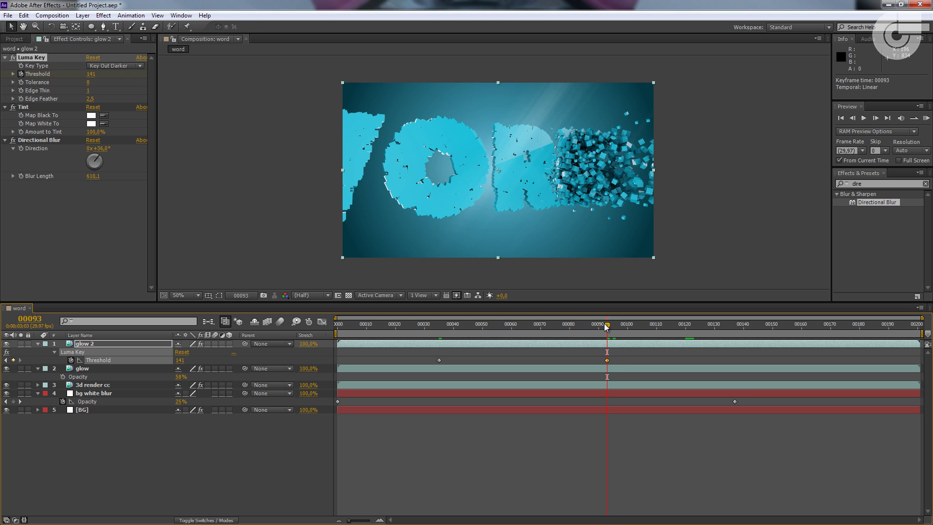
{"action": "left_click_drag", "start_coordinate": [606, 327], "coordinate": [550, 325]}
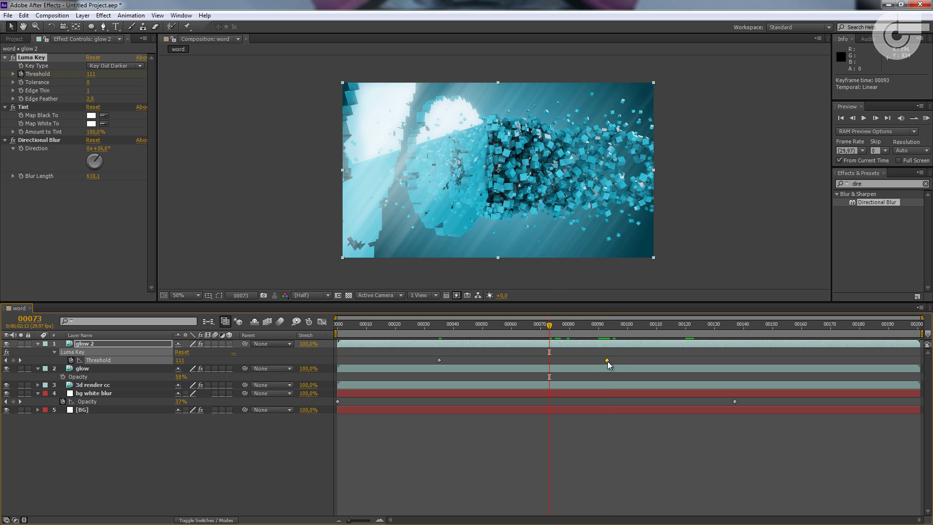
{"action": "left_click_drag", "start_coordinate": [608, 361], "coordinate": [602, 361]}
{"action": "left_click_drag", "start_coordinate": [549, 326], "coordinate": [476, 349]}
{"action": "left_click_drag", "start_coordinate": [505, 348], "coordinate": [602, 325]}
{"action": "left_click_drag", "start_coordinate": [601, 361], "coordinate": [587, 362]}
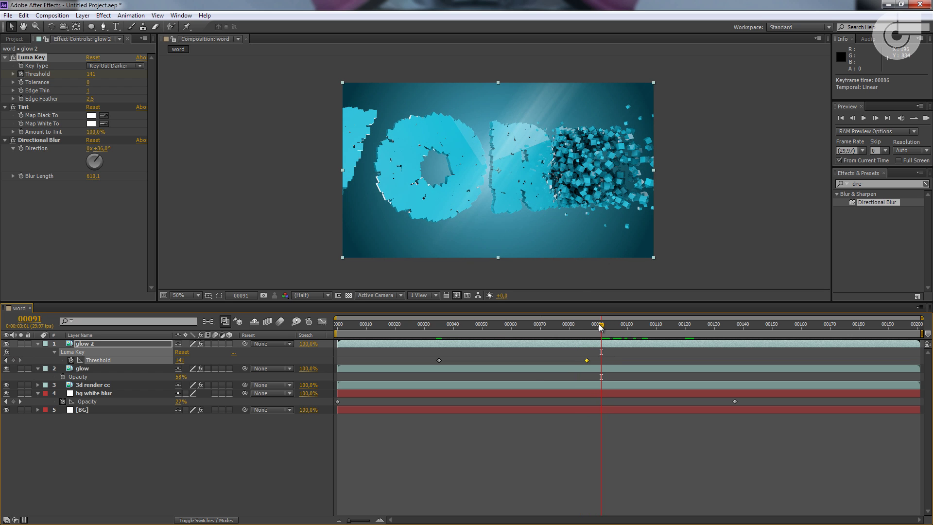
{"action": "left_click_drag", "start_coordinate": [602, 325], "coordinate": [552, 333]}
{"action": "left_click_drag", "start_coordinate": [578, 362], "coordinate": [567, 363]}
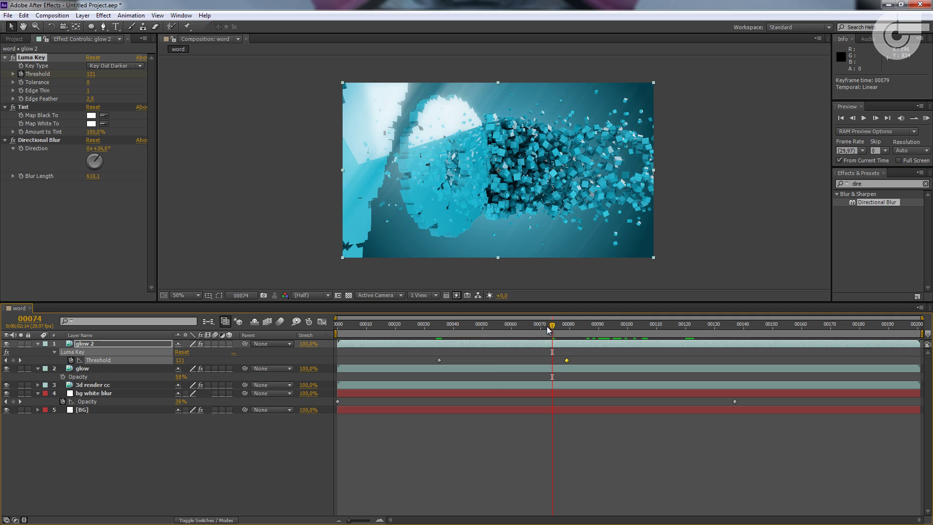
{"action": "left_click_drag", "start_coordinate": [492, 337], "coordinate": [470, 407]}
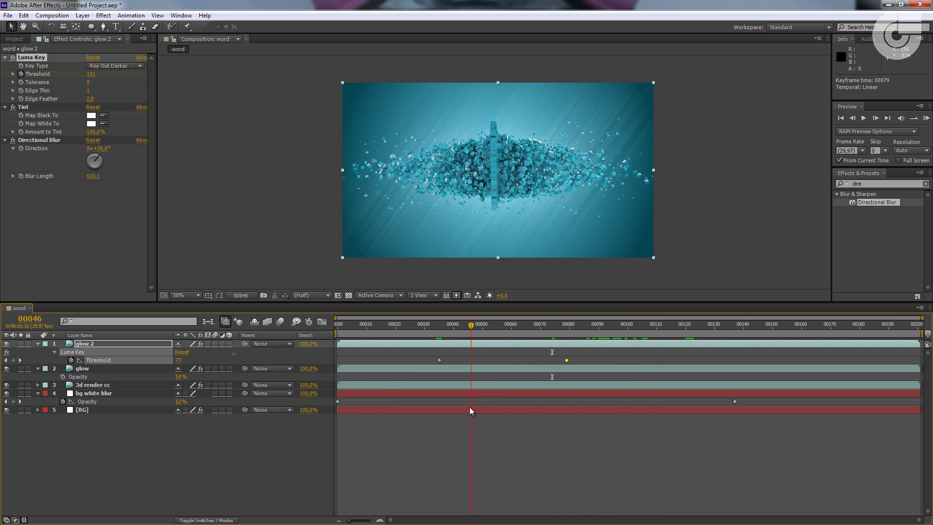
Lower the Opacity of glow 2 to 74% and inspect the composite at frame 85.
{"action": "left_click", "coordinate": [118, 339]}
{"action": "left_click", "coordinate": [118, 345]}
{"action": "key", "text": "t"}
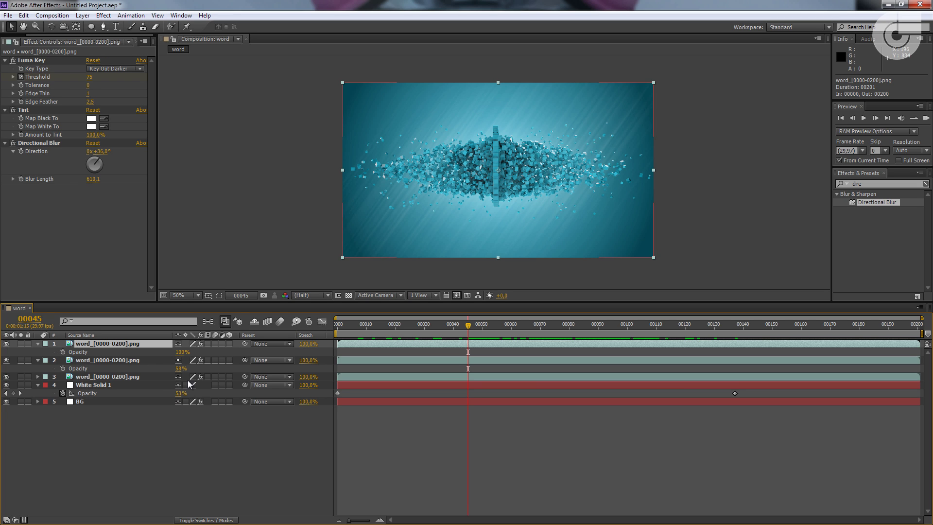
{"action": "left_click", "coordinate": [174, 353]}
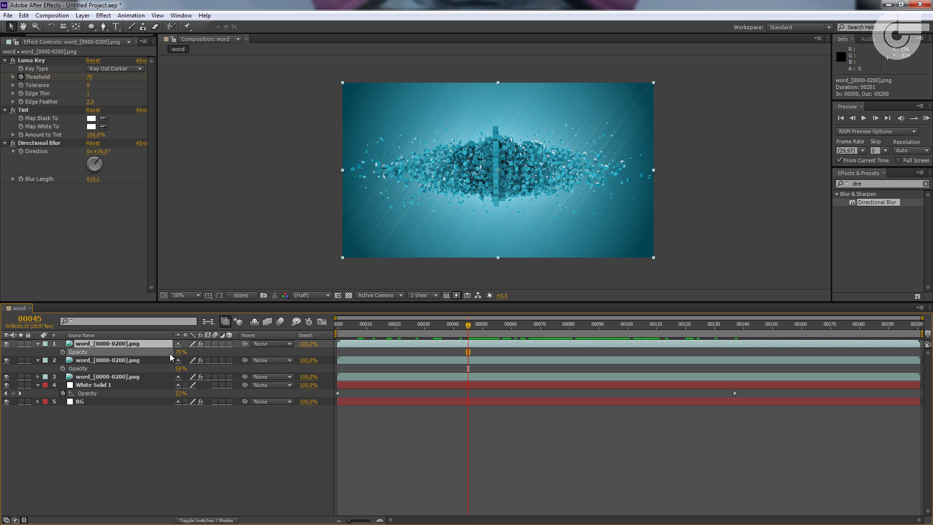
{"action": "left_click_drag", "start_coordinate": [170, 354], "coordinate": [169, 354]}
{"action": "left_click_drag", "start_coordinate": [468, 327], "coordinate": [578, 375]}
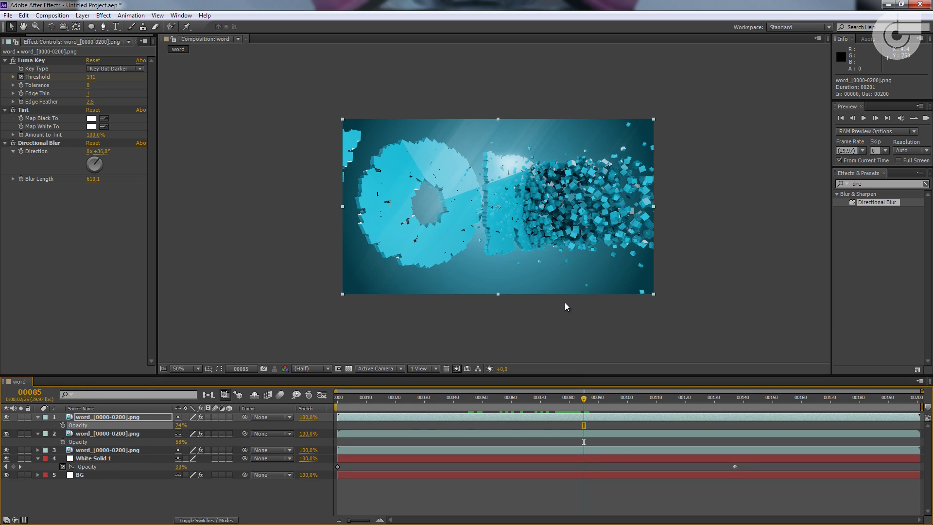
{"action": "scroll", "coordinate": [565, 302], "scroll_direction": "up", "scroll_amount": 1}
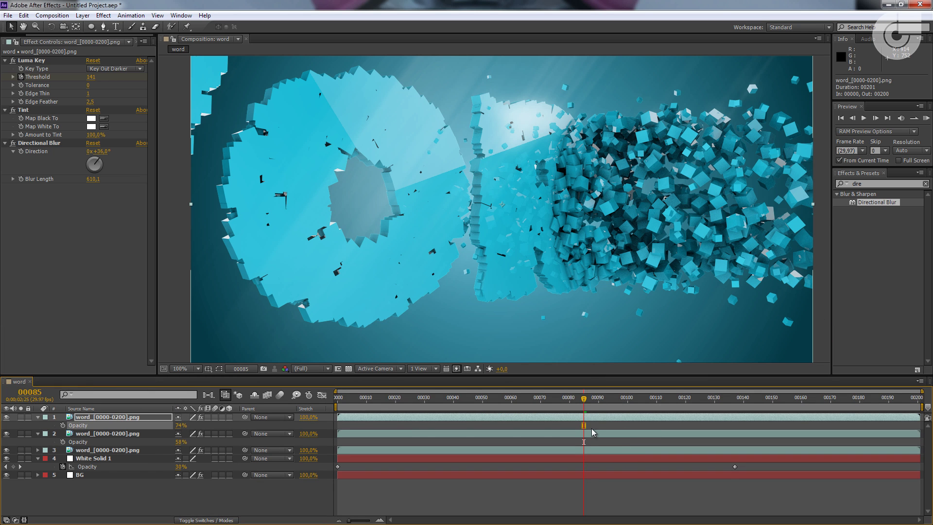
{"action": "scroll", "coordinate": [609, 333], "scroll_direction": "down", "scroll_amount": 1}
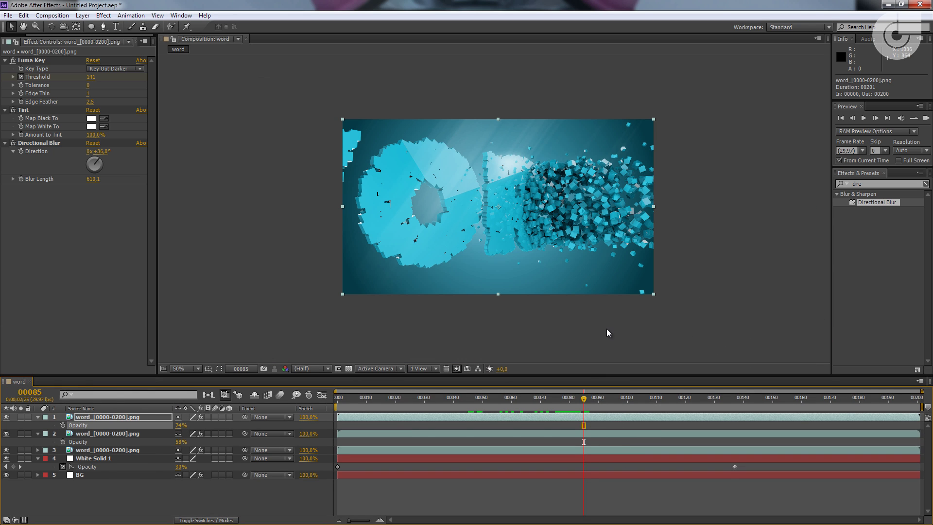
Duplicate the glow 2 streak layer and set the copy's Scale to 200%.
{"action": "left_click", "coordinate": [90, 419]}
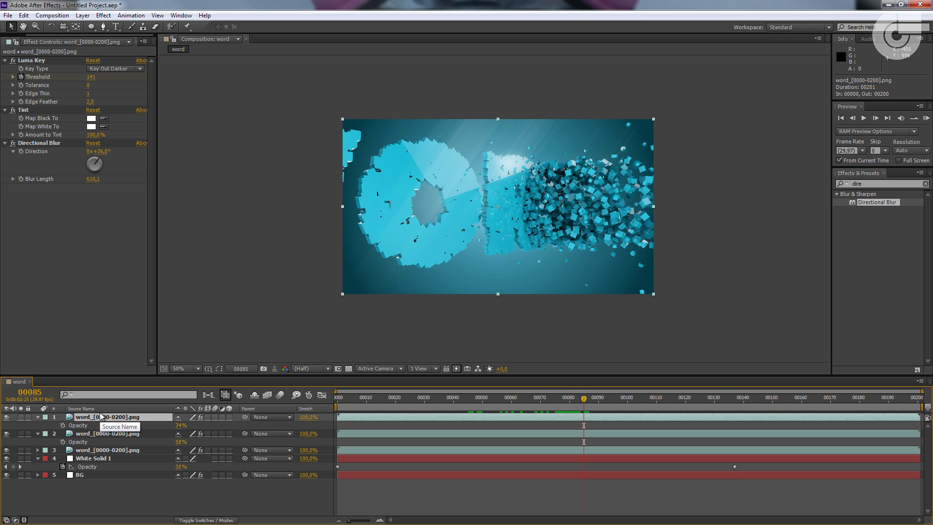
{"action": "key", "text": "ctrl+d"}
{"action": "left_click_drag", "start_coordinate": [197, 339], "coordinate": [187, 304]}
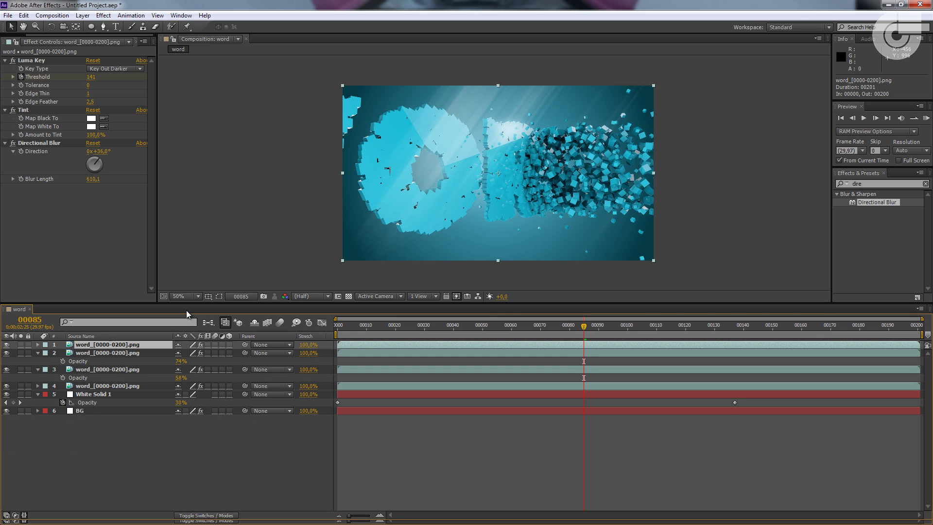
{"action": "left_click", "coordinate": [36, 345]}
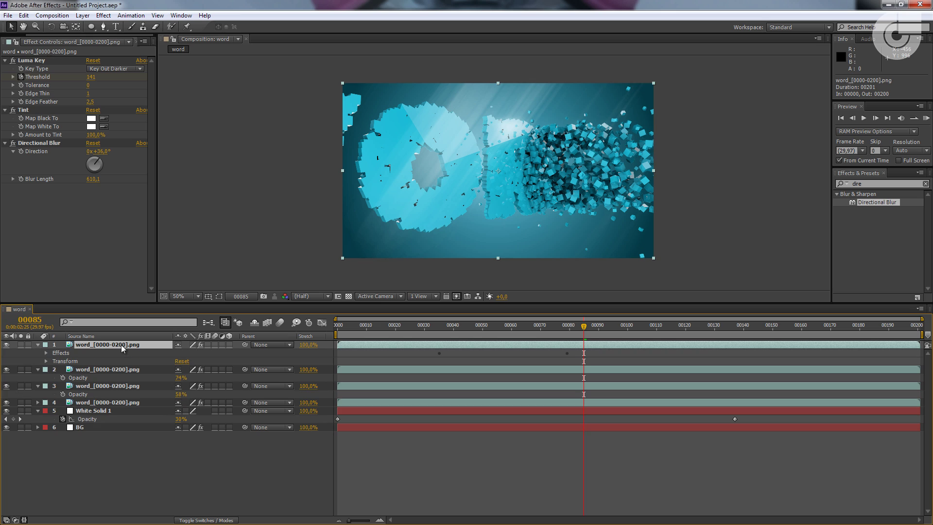
{"action": "key", "text": "s"}
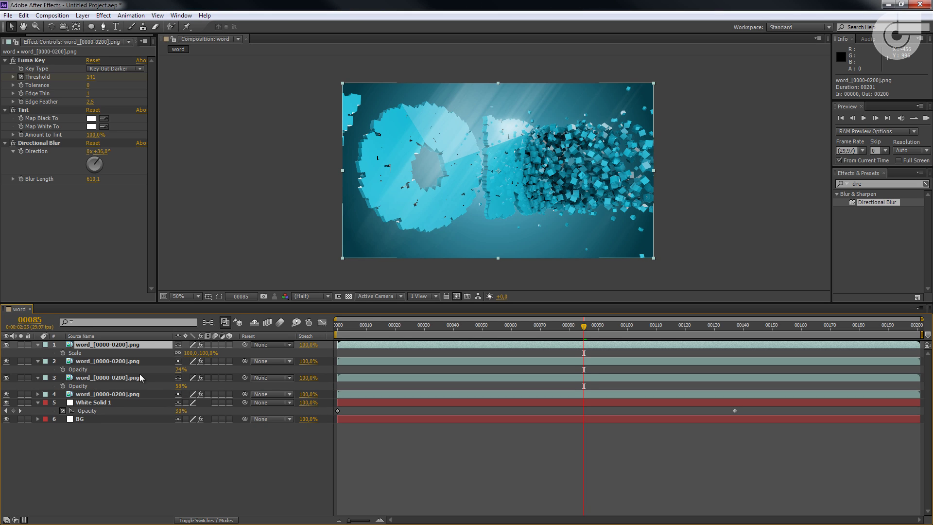
{"action": "left_click", "coordinate": [191, 353]}
{"action": "key", "text": "Return"}
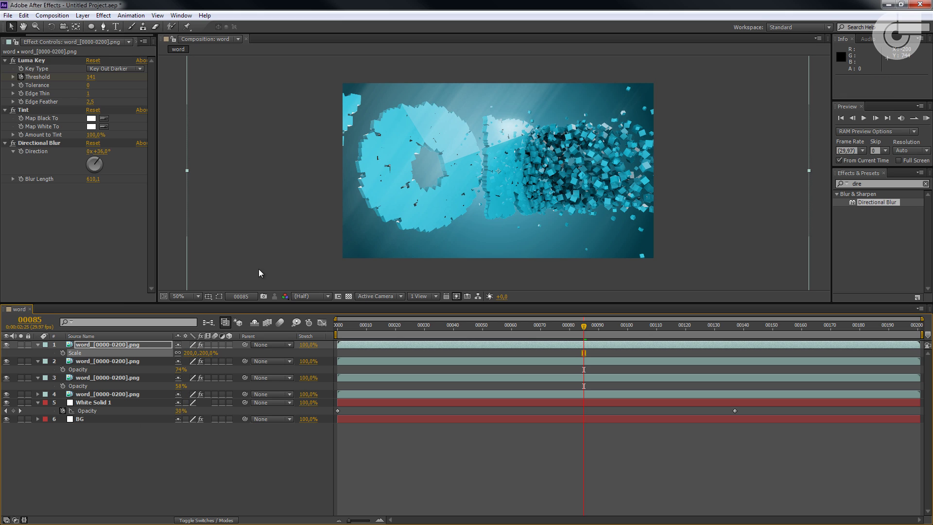
Solo the enlarged copy and the original streak layer in turn to compare their light streaks at frame 49.
{"action": "left_click", "coordinate": [21, 345]}
{"action": "left_click", "coordinate": [597, 345]}
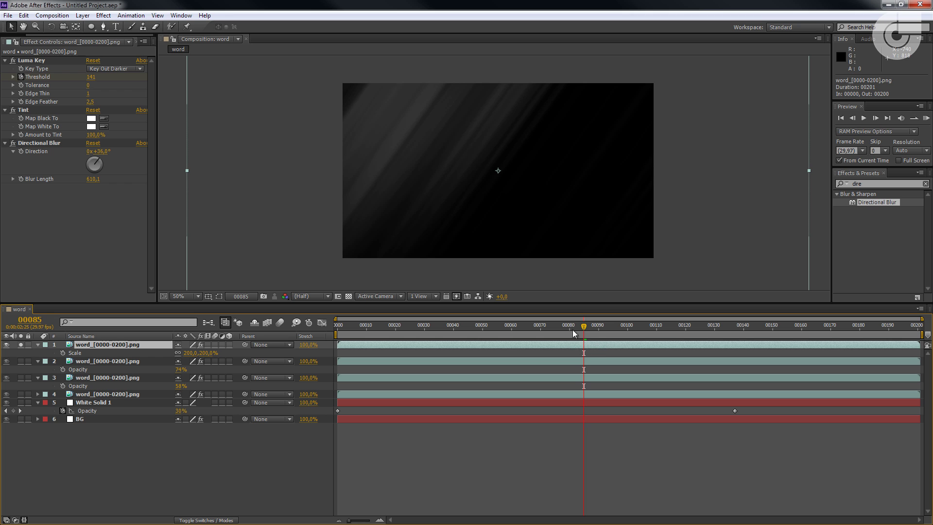
{"action": "mouse_move", "coordinate": [584, 327]}
{"action": "left_mouse_down"}
{"action": "mouse_move", "coordinate": [654, 327]}
{"action": "mouse_move", "coordinate": [453, 355]}
{"action": "mouse_move", "coordinate": [387, 375]}
{"action": "mouse_move", "coordinate": [480, 350]}
{"action": "left_mouse_up"}
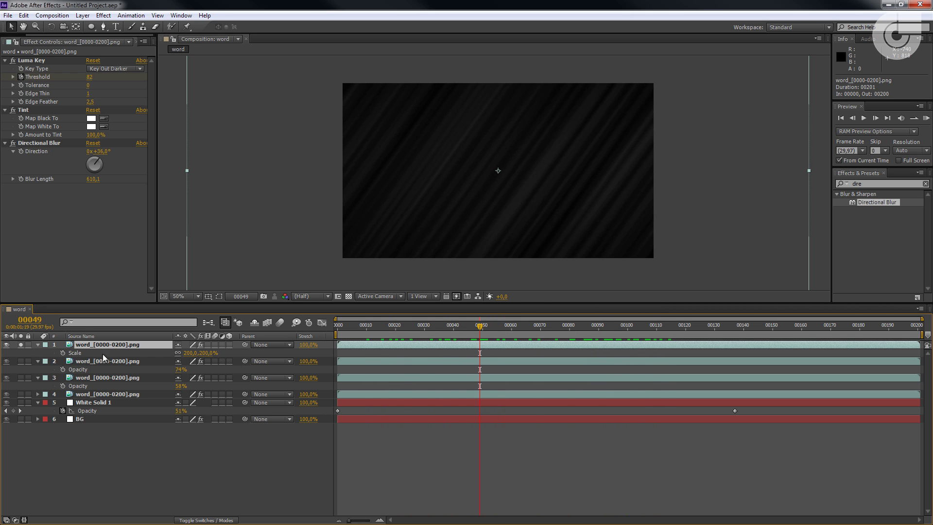
{"action": "left_click", "coordinate": [20, 345]}
{"action": "left_click", "coordinate": [20, 361]}
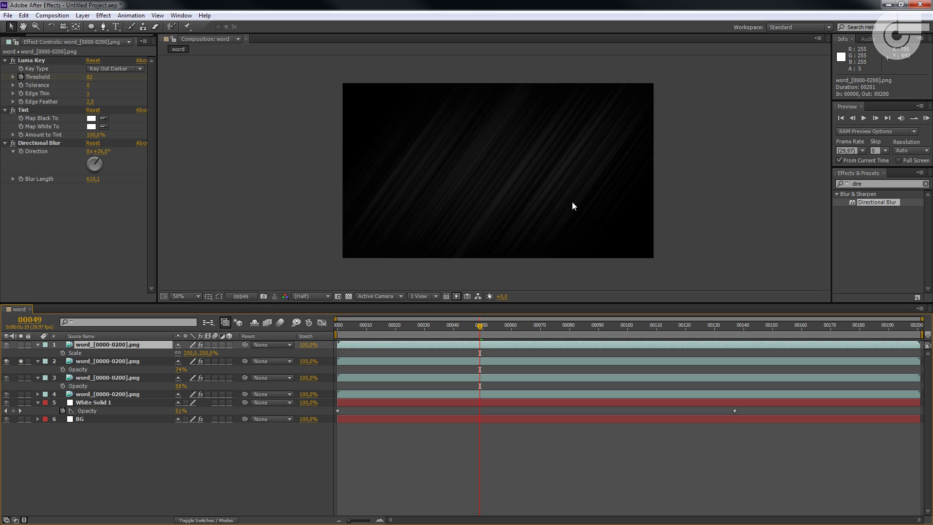
{"action": "left_click", "coordinate": [225, 322]}
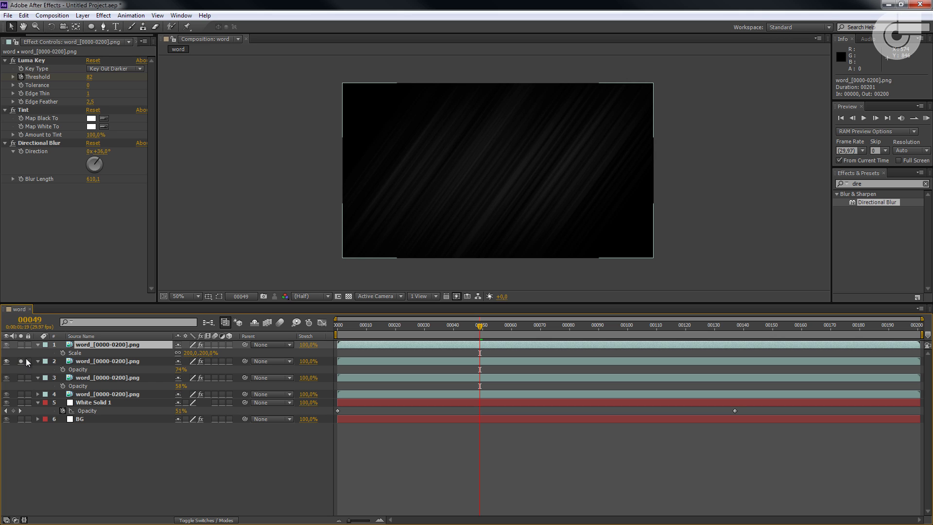
{"action": "left_click", "coordinate": [20, 361]}
{"action": "left_click", "coordinate": [21, 345]}
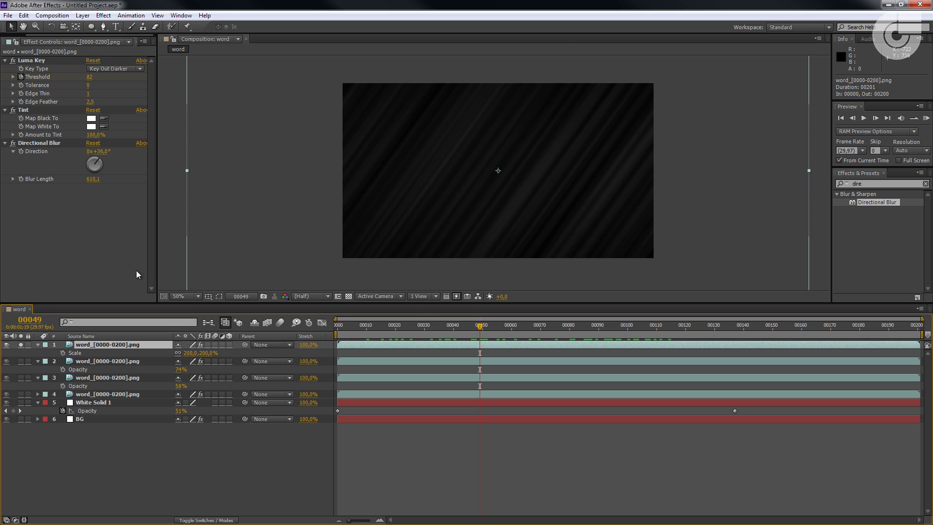
Turn off solo on the enlarged streak copy and check the full composite at frames 25 and 94.
{"action": "left_click", "coordinate": [21, 345]}
{"action": "left_click_drag", "start_coordinate": [481, 326], "coordinate": [411, 352]}
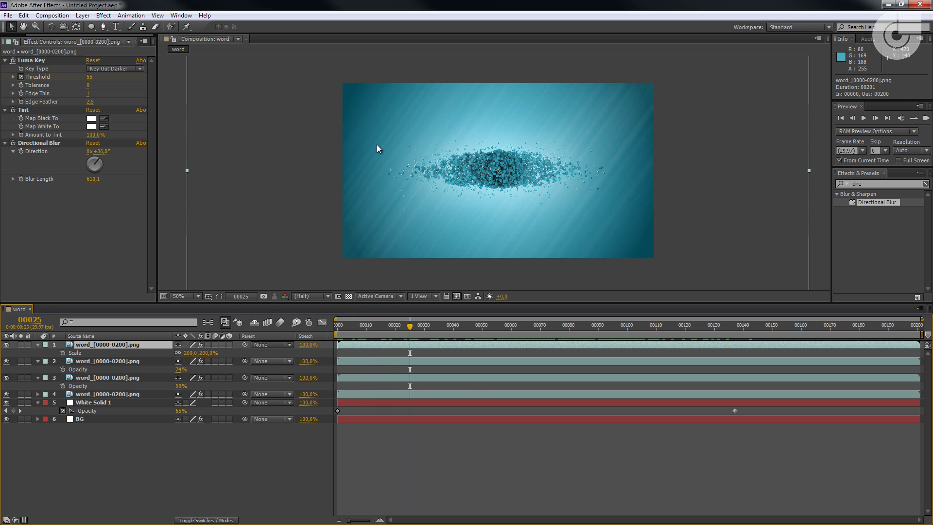
{"action": "left_click_drag", "start_coordinate": [416, 327], "coordinate": [611, 326]}
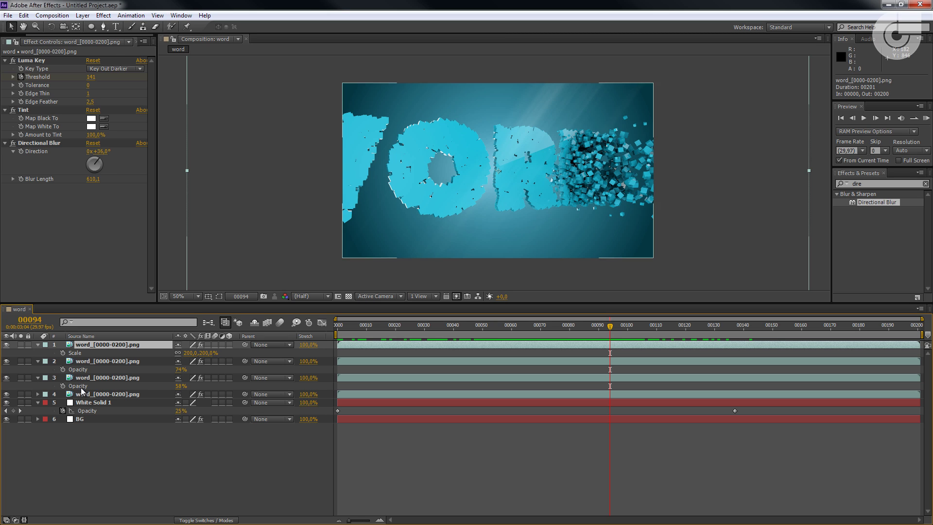
Switch the timeline's layer list from source names to layer names.
{"action": "left_click", "coordinate": [81, 362]}
{"action": "left_click", "coordinate": [84, 378]}
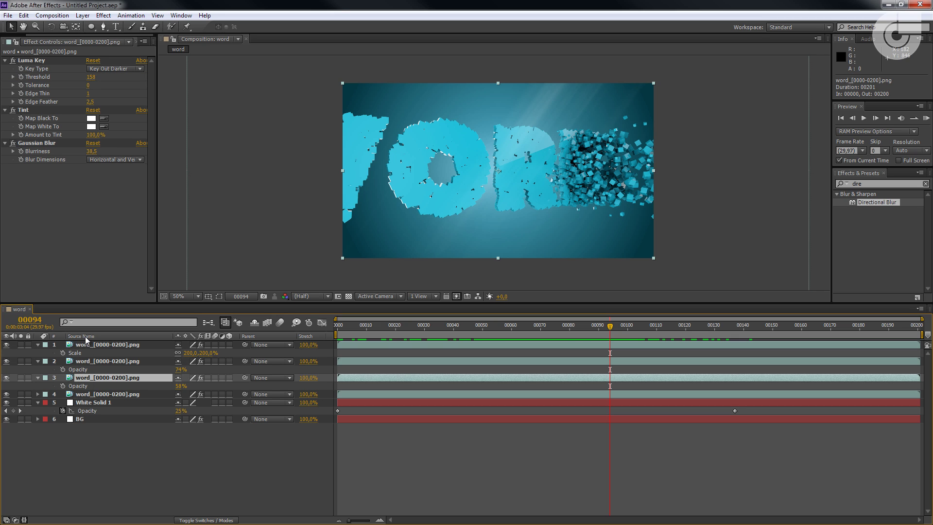
{"action": "left_click", "coordinate": [86, 337]}
{"action": "left_click", "coordinate": [71, 363]}
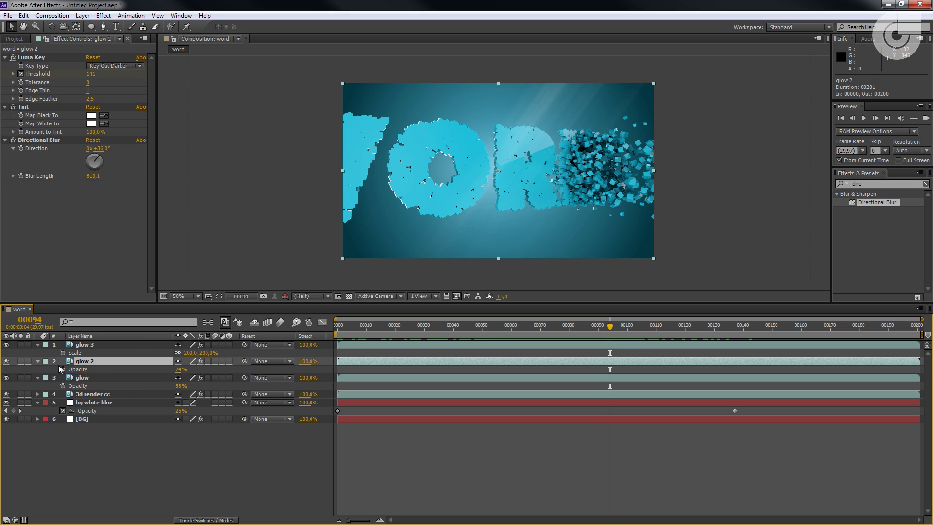
Rename the glow 2 layer to "directional blur".
{"action": "left_click", "coordinate": [83, 346]}
{"action": "left_click", "coordinate": [86, 363]}
{"action": "left_click", "coordinate": [87, 383]}
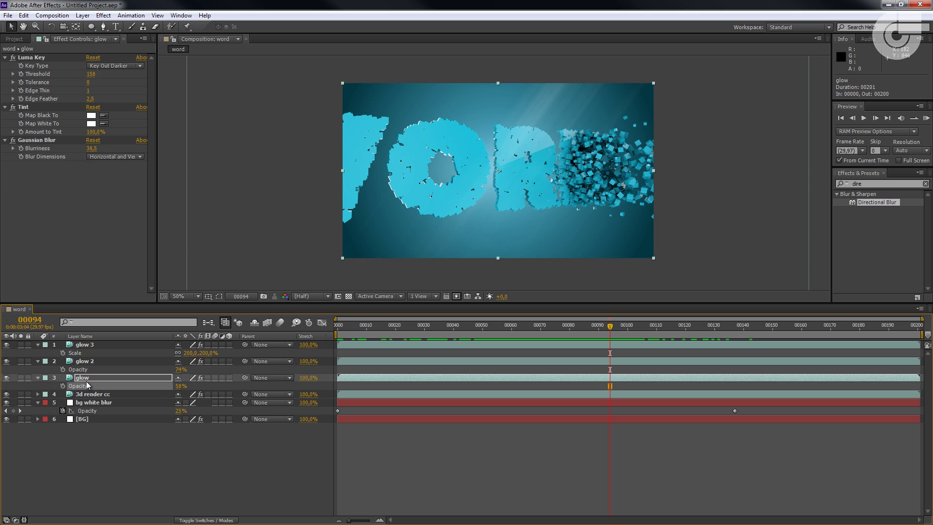
{"action": "left_click", "coordinate": [87, 379]}
{"action": "left_click", "coordinate": [90, 362]}
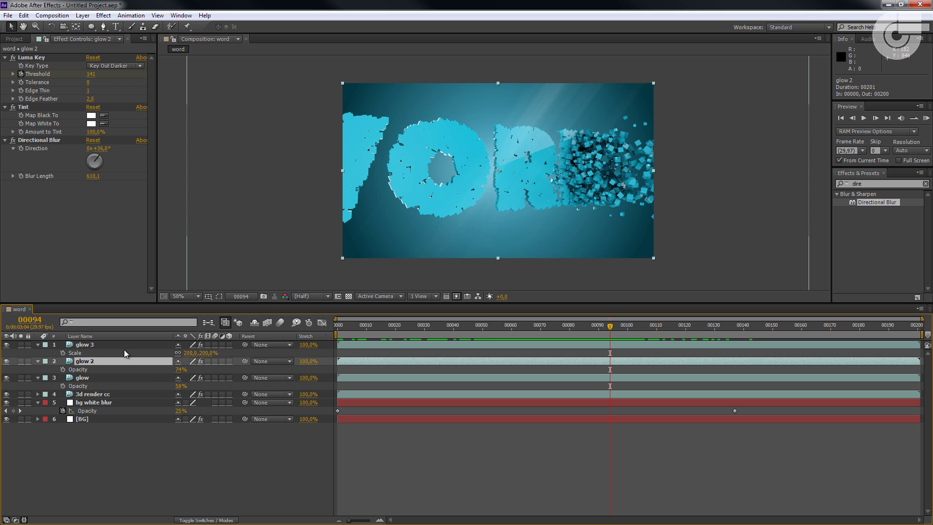
{"action": "key", "text": "Return"}
{"action": "type", "text": "d"}
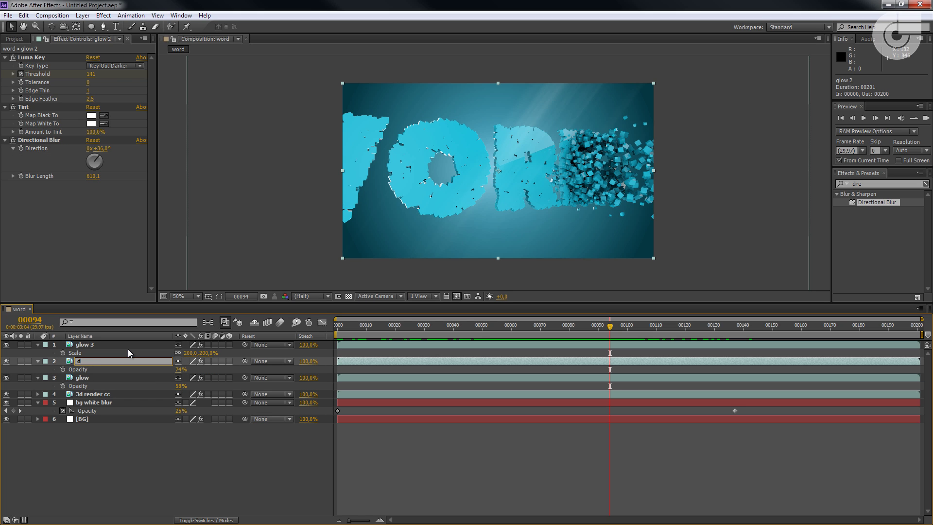
{"action": "type", "text": "irectional blur"}
{"action": "key", "text": "Return"}
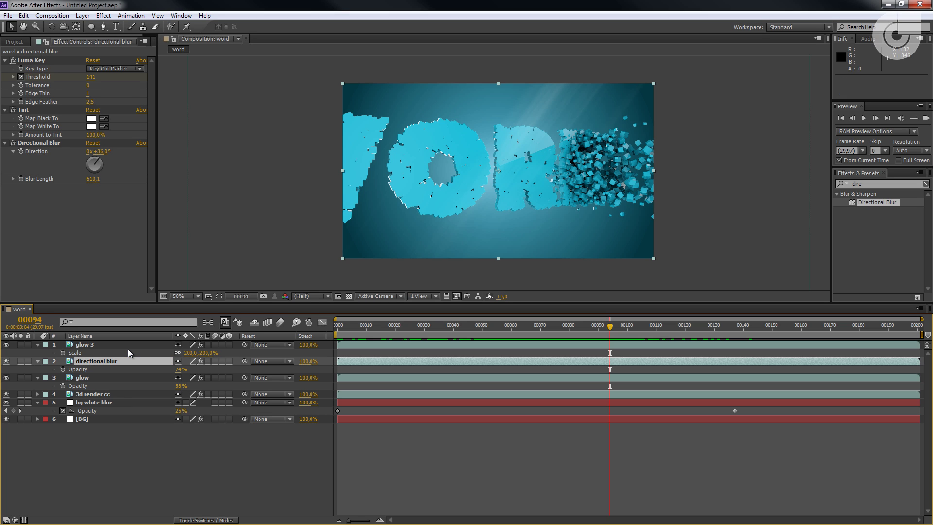
Rename the glow 3 layer to "directional atmosphere".
{"action": "left_click", "coordinate": [95, 344]}
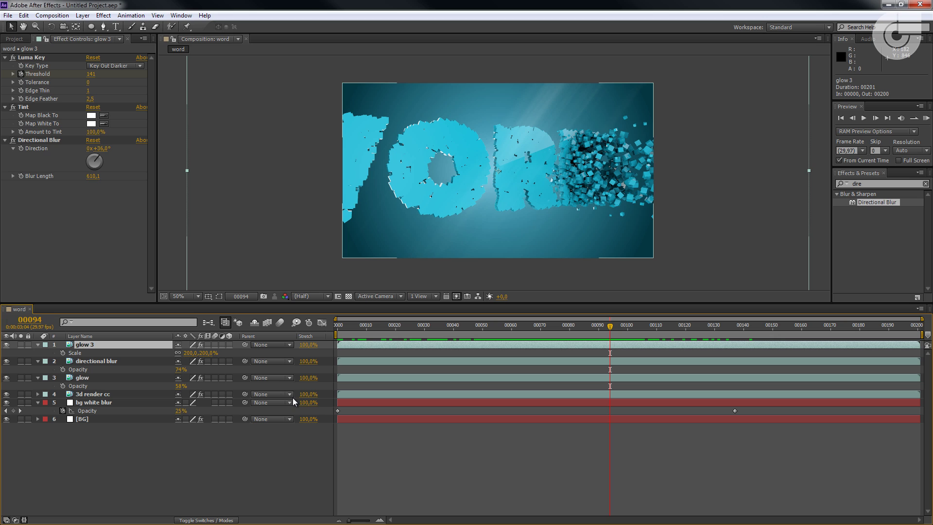
{"action": "key", "text": "Return"}
{"action": "type", "text": "directional atmos"}
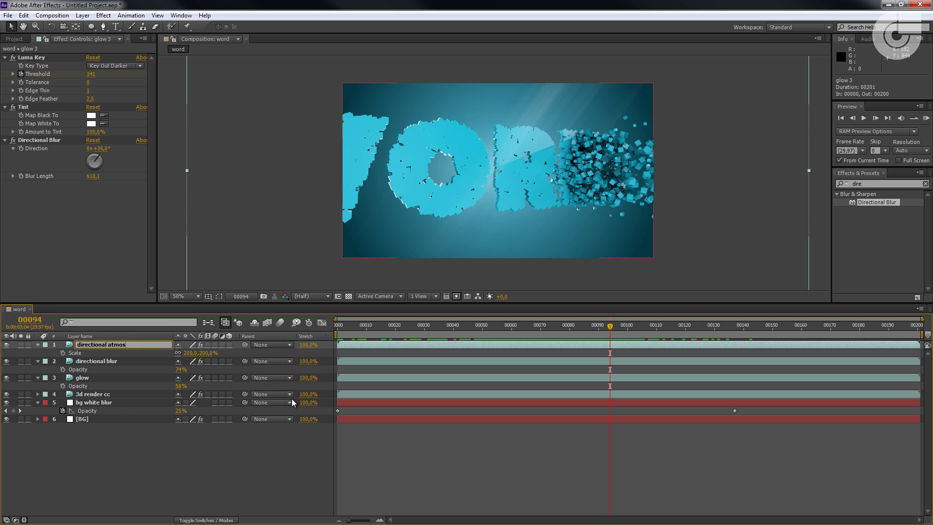
{"action": "type", "text": "phere"}
{"action": "key", "text": "Return"}
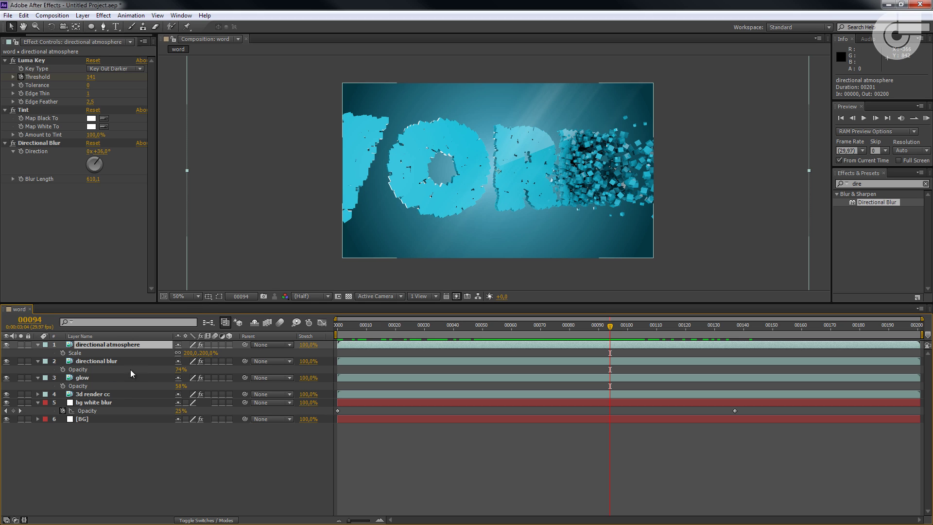
Duplicate the directional atmosphere layer and place the copy directly beneath the 3d render cc layer.
{"action": "key", "text": "ctrl+d"}
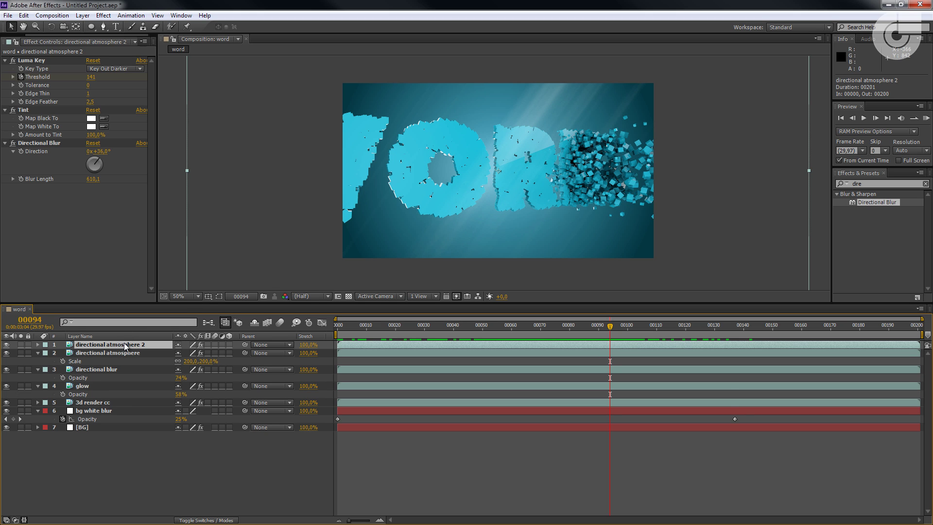
{"action": "left_click_drag", "start_coordinate": [124, 343], "coordinate": [116, 402]}
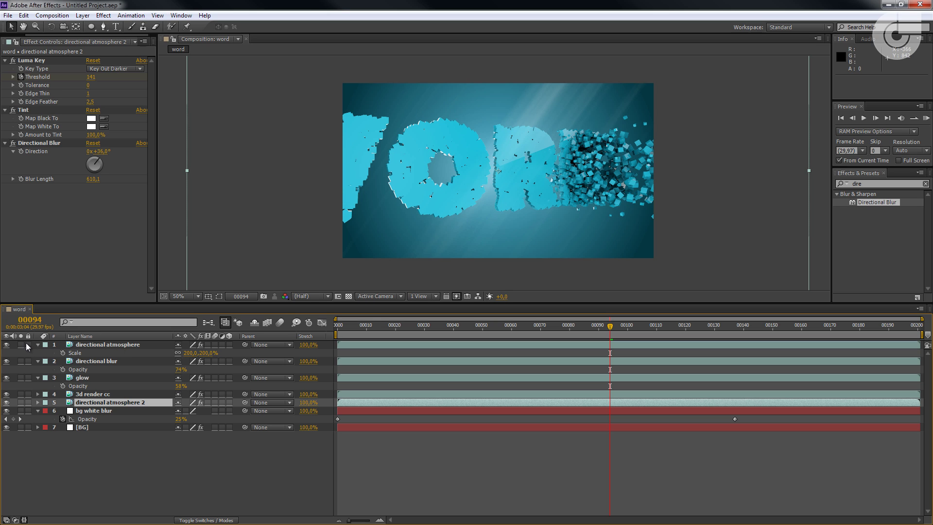
Lock every layer except directional atmosphere 2.
{"action": "left_click", "coordinate": [30, 395]}
{"action": "left_click", "coordinate": [38, 383]}
{"action": "left_click", "coordinate": [105, 403]}
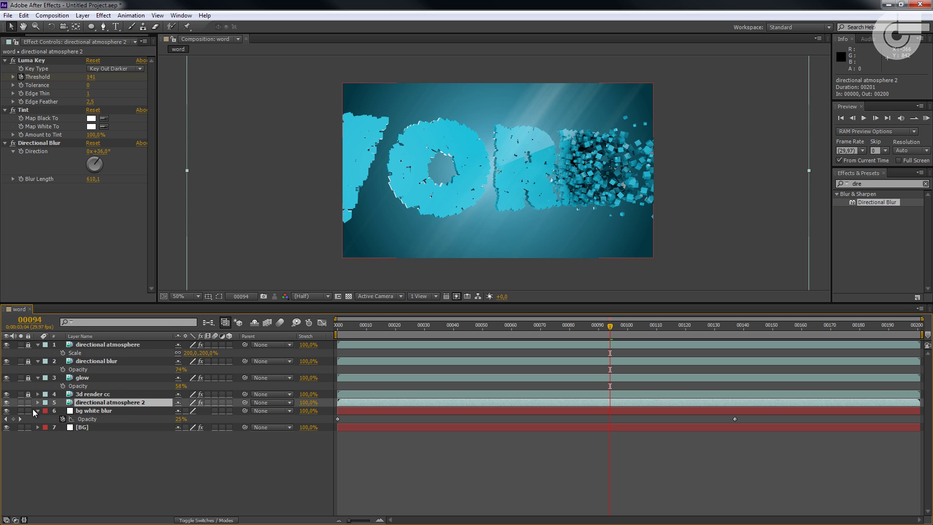
{"action": "left_click", "coordinate": [28, 410]}
{"action": "left_click", "coordinate": [28, 427]}
Offset directional atmosphere 2 rightward and downward to Position 1240, 616, checking the background streaks at frames 84 and 59.
{"action": "key", "text": "comma"}
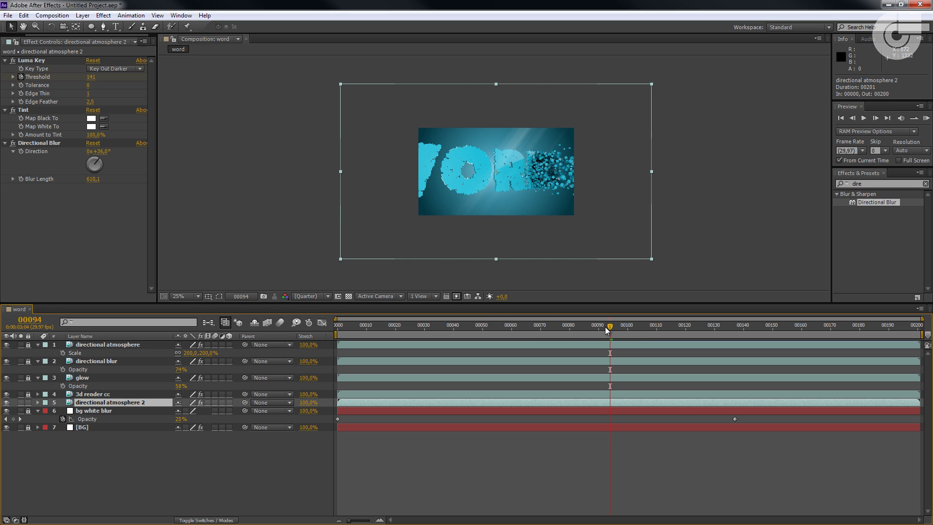
{"action": "left_click_drag", "start_coordinate": [607, 331], "coordinate": [581, 331]}
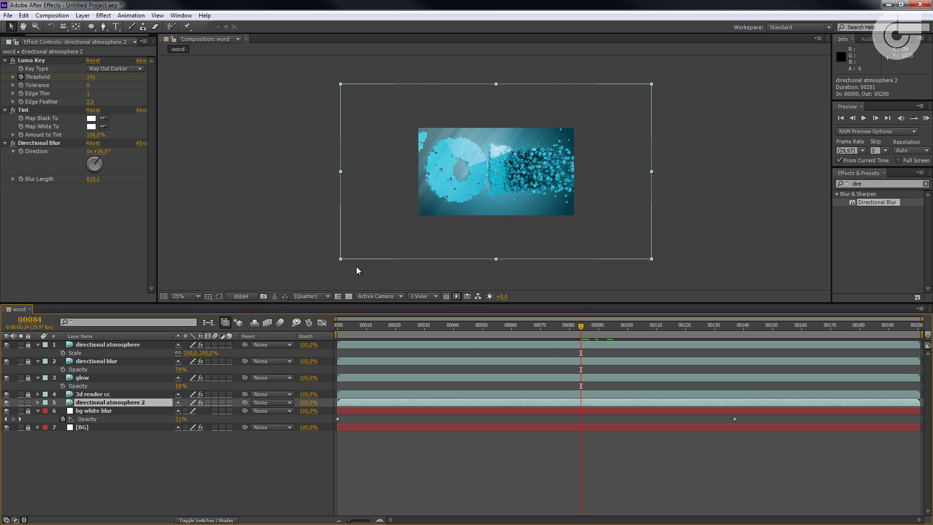
{"action": "left_click_drag", "start_coordinate": [618, 226], "coordinate": [696, 227]}
{"action": "key", "text": "period"}
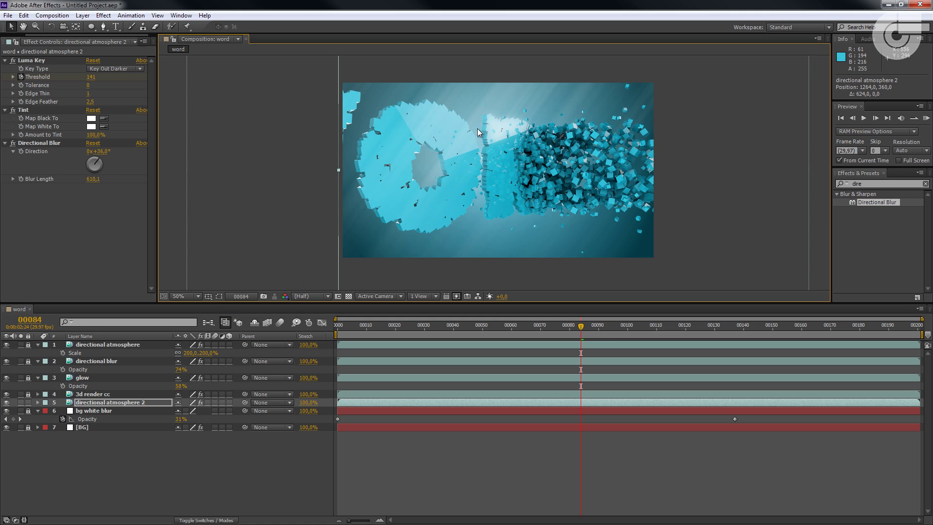
{"action": "left_click", "coordinate": [719, 199]}
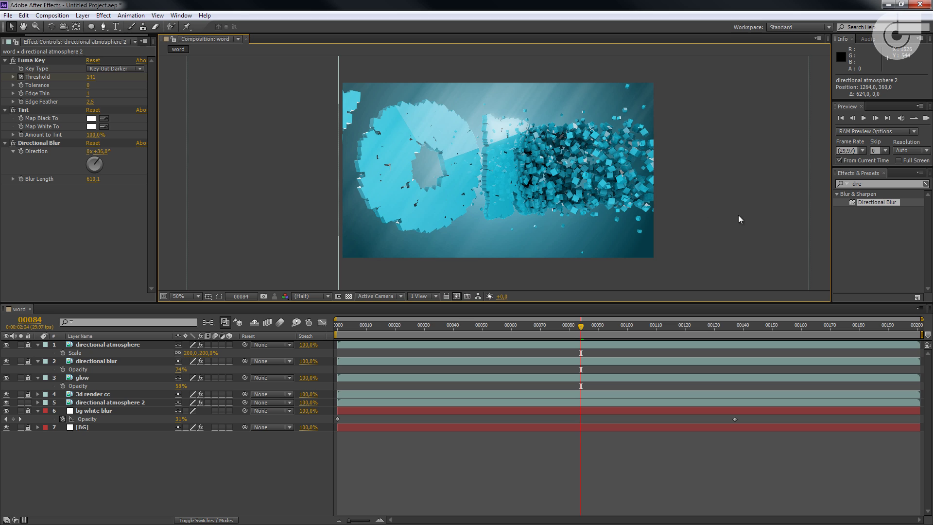
{"action": "scroll", "coordinate": [738, 220], "scroll_direction": "down", "scroll_amount": 2}
{"action": "left_click_drag", "start_coordinate": [699, 174], "coordinate": [699, 208]}
{"action": "left_click_drag", "start_coordinate": [577, 329], "coordinate": [509, 335]}
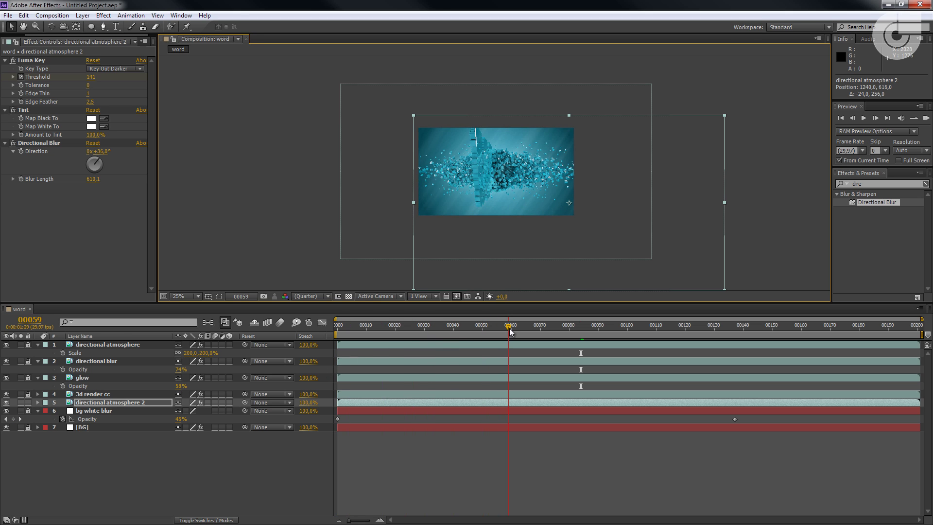
Set the Opacity of directional atmosphere 2 to 81% and enlarge the composition view to inspect the streaks.
{"action": "left_click", "coordinate": [129, 406]}
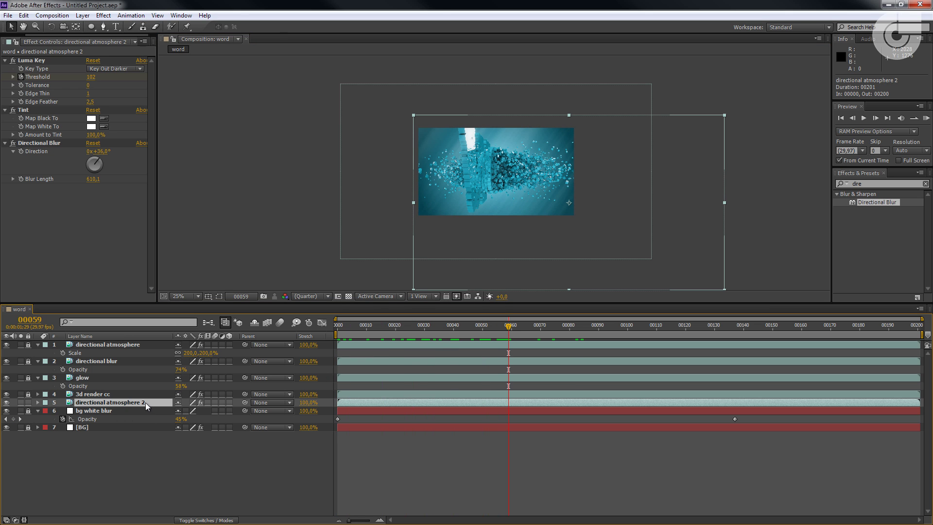
{"action": "key", "text": "t"}
{"action": "left_click_drag", "start_coordinate": [177, 410], "coordinate": [166, 421]}
{"action": "scroll", "coordinate": [493, 225], "scroll_direction": "up", "scroll_amount": 2}
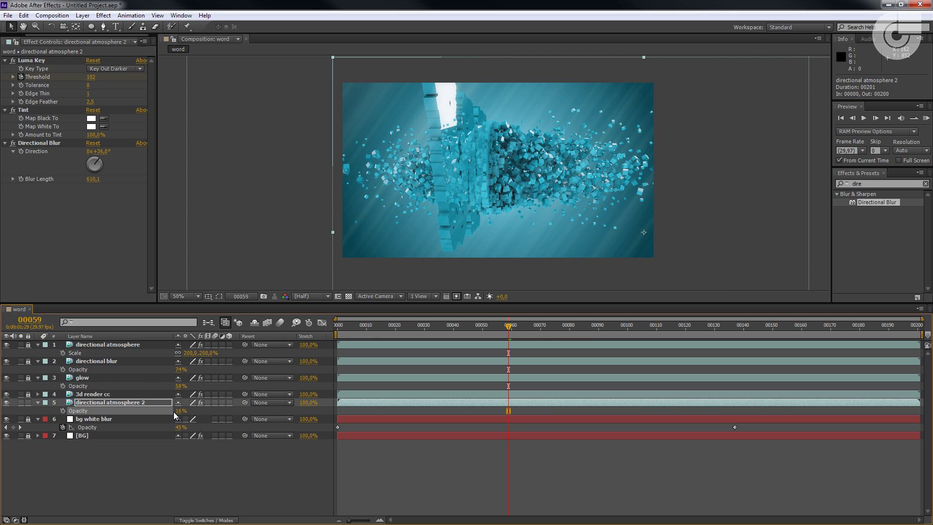
{"action": "mouse_move", "coordinate": [175, 412]}
{"action": "left_mouse_down"}
{"action": "mouse_move", "coordinate": [161, 420]}
{"action": "mouse_move", "coordinate": [170, 417]}
{"action": "left_mouse_up"}
{"action": "scroll", "coordinate": [476, 254], "scroll_direction": "up", "scroll_amount": 2}
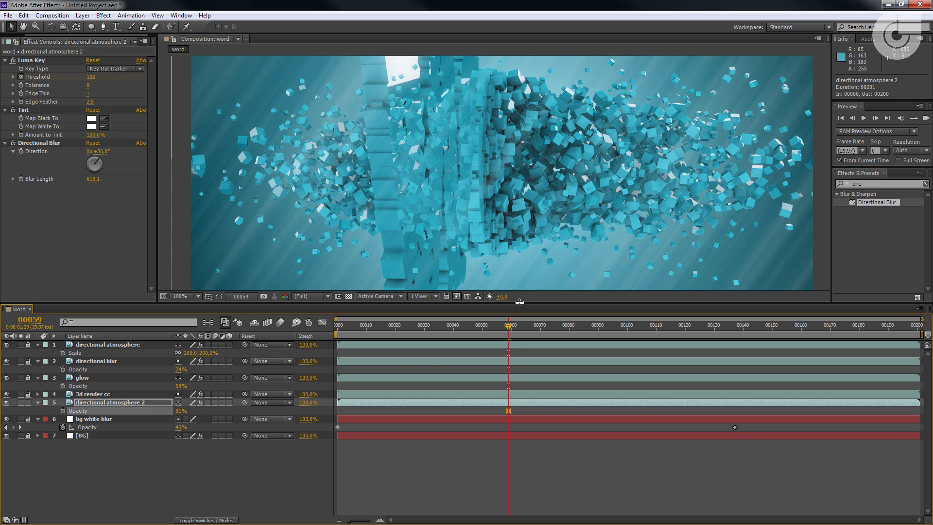
{"action": "left_click_drag", "start_coordinate": [520, 303], "coordinate": [291, 385]}
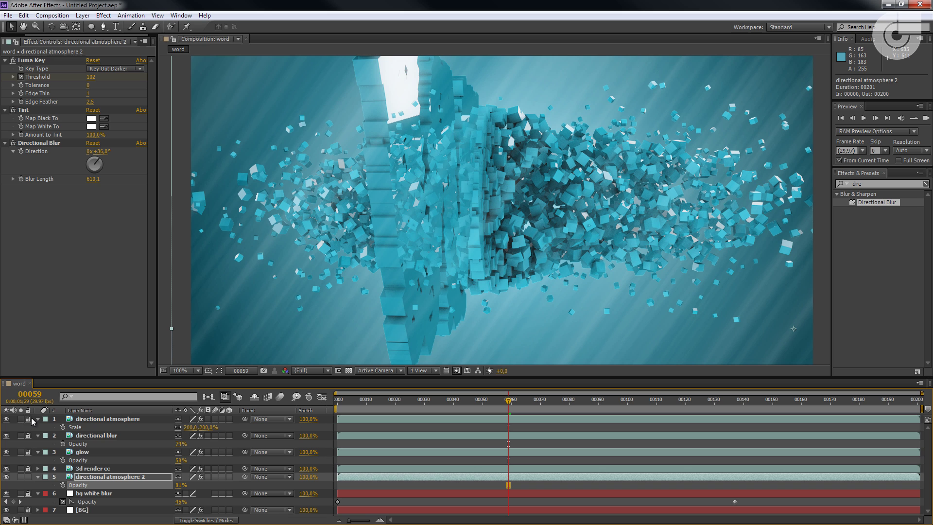
Unlock the original directional atmosphere layer and lower its Opacity to 53%.
{"action": "left_click", "coordinate": [98, 420]}
{"action": "key", "text": "t"}
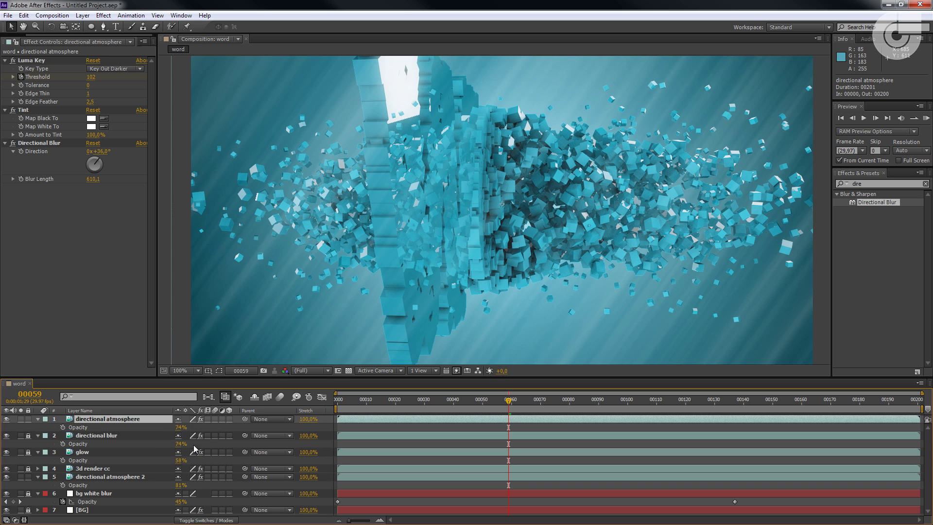
{"action": "left_click_drag", "start_coordinate": [179, 427], "coordinate": [105, 450]}
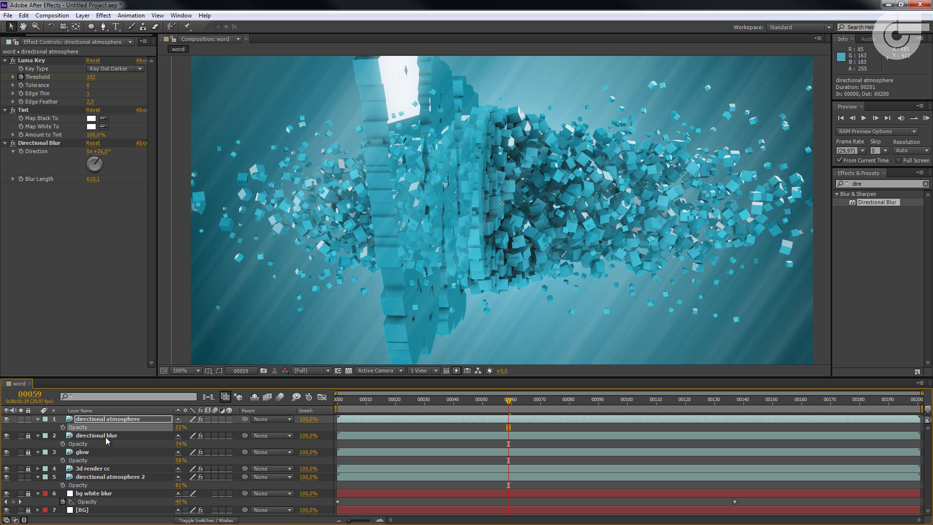
Unlock the directional blur layer, lower its Opacity to 62% and check the composite around frame 58.
{"action": "left_click", "coordinate": [29, 448]}
{"action": "left_click_drag", "start_coordinate": [182, 446], "coordinate": [128, 455]}
{"action": "scroll", "coordinate": [364, 318], "scroll_direction": "down", "scroll_amount": 1}
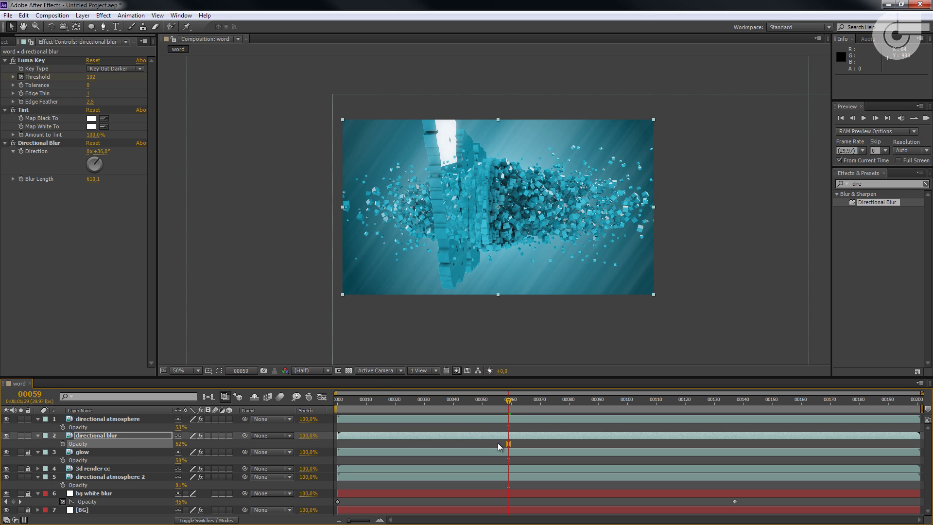
{"action": "left_click_drag", "start_coordinate": [512, 401], "coordinate": [506, 454]}
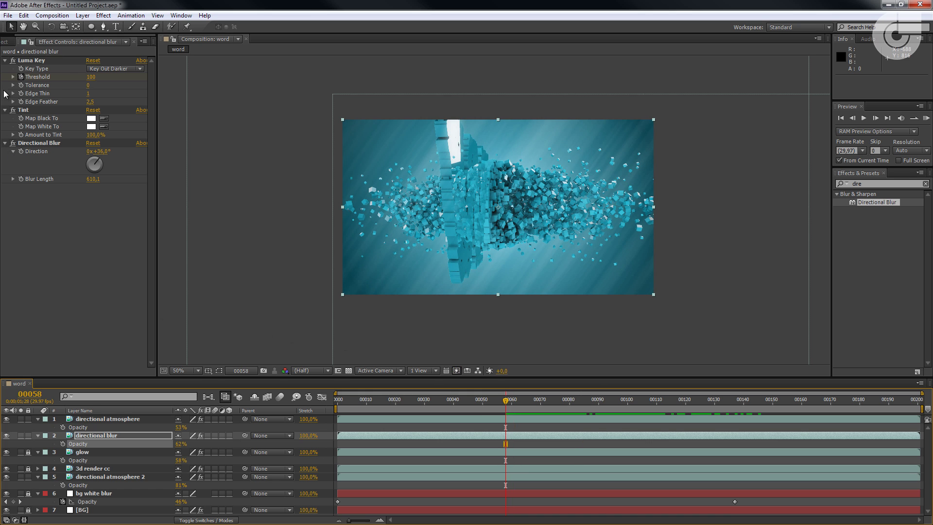
Set the project's colour depth to 16 bits per channel.
{"action": "left_click", "coordinate": [7, 41]}
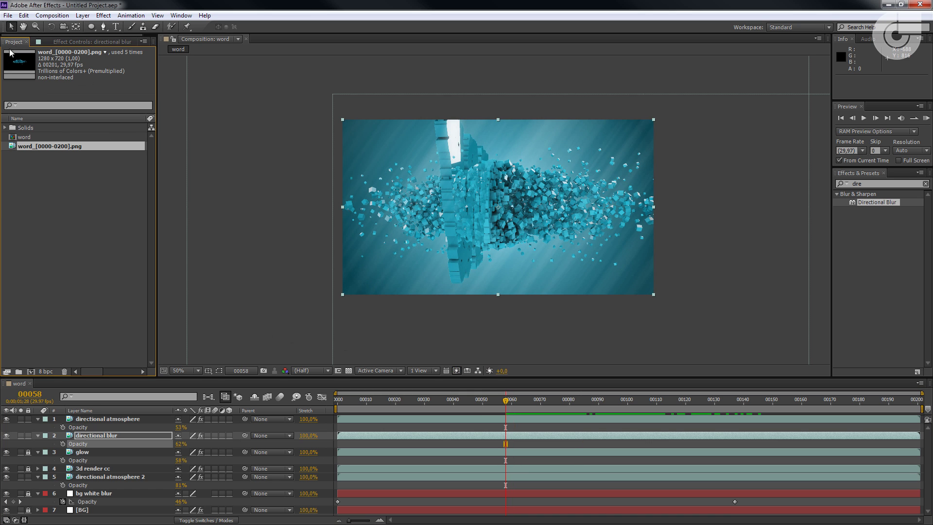
{"action": "left_click", "coordinate": [43, 372]}
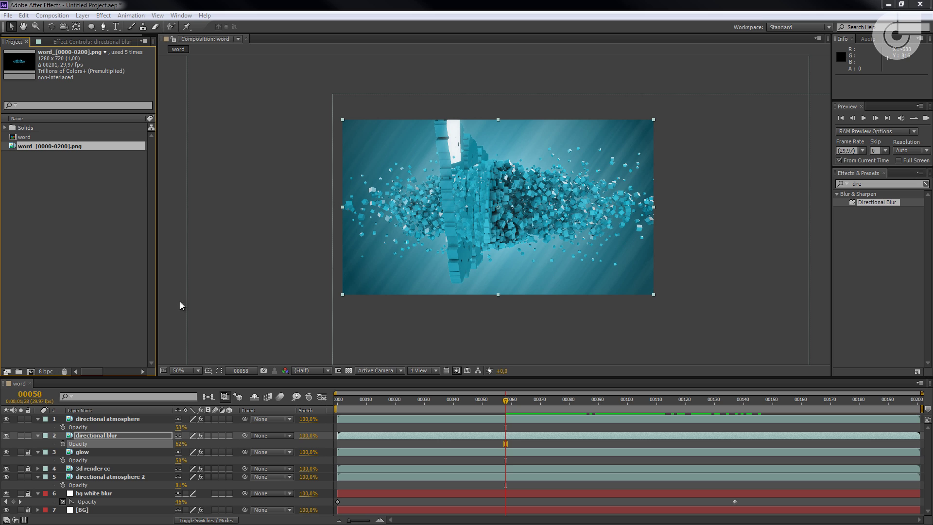
{"action": "left_click", "coordinate": [657, 178]}
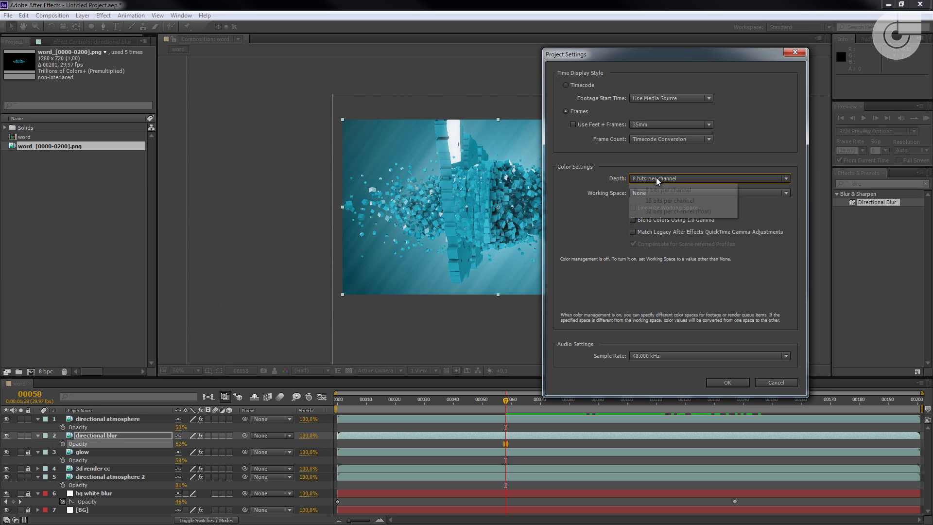
{"action": "left_click", "coordinate": [667, 202]}
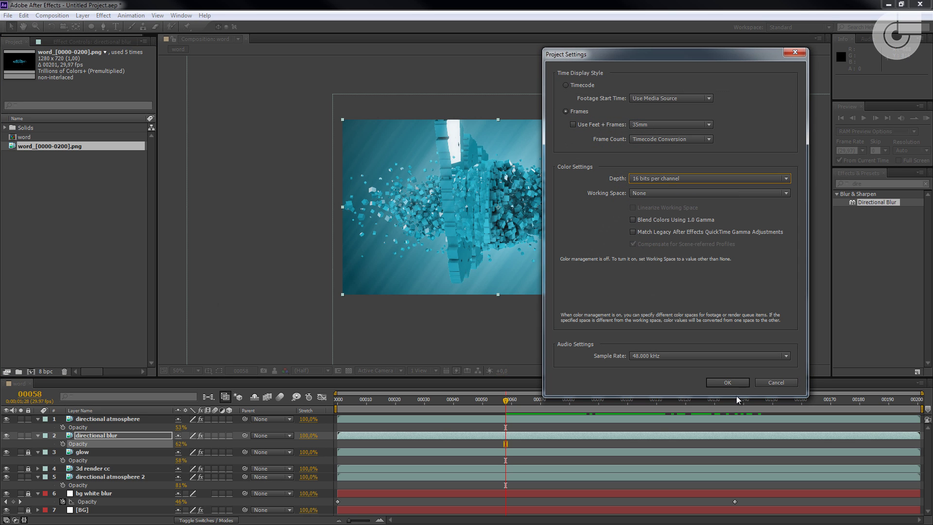
{"action": "left_click", "coordinate": [727, 382]}
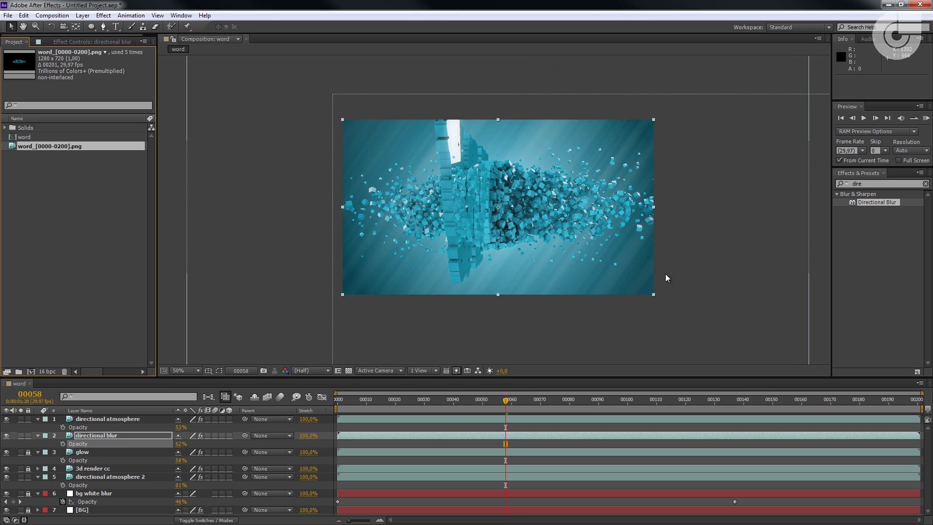
View frame 58 at 100% and set the project's colour depth to 8 bits per channel.
{"action": "key", "text": "slash"}
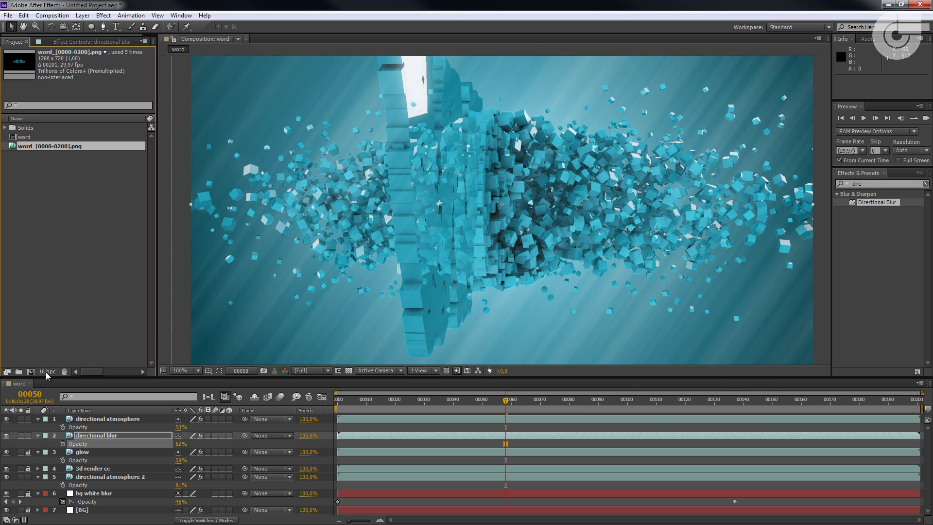
{"action": "left_click", "coordinate": [47, 372]}
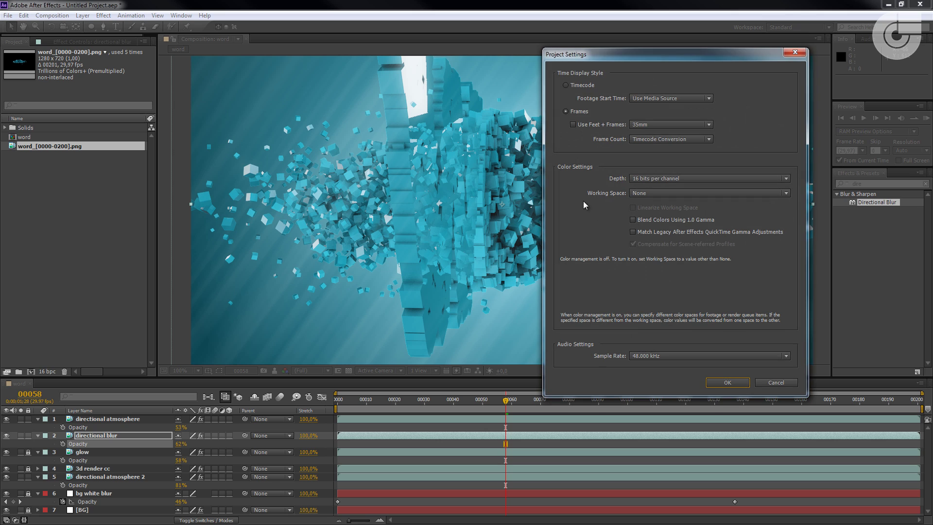
{"action": "left_click", "coordinate": [687, 178]}
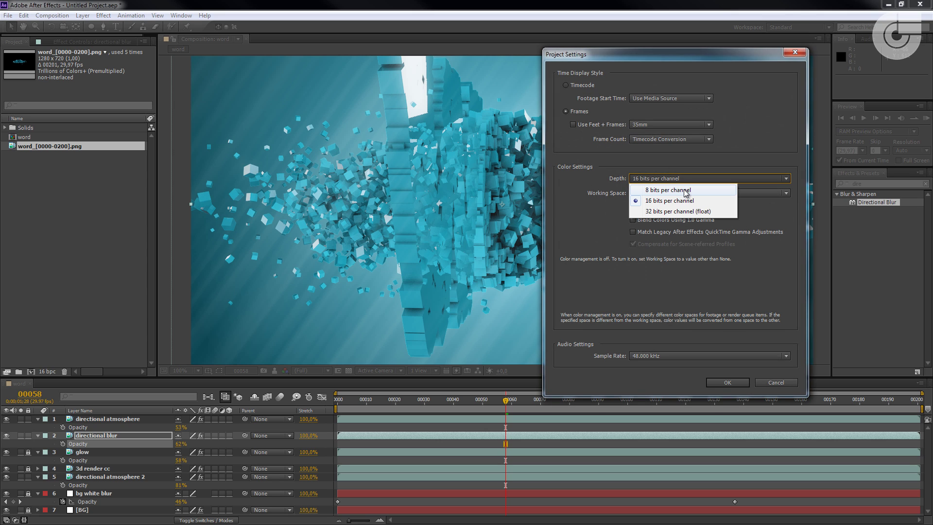
{"action": "left_click", "coordinate": [687, 191]}
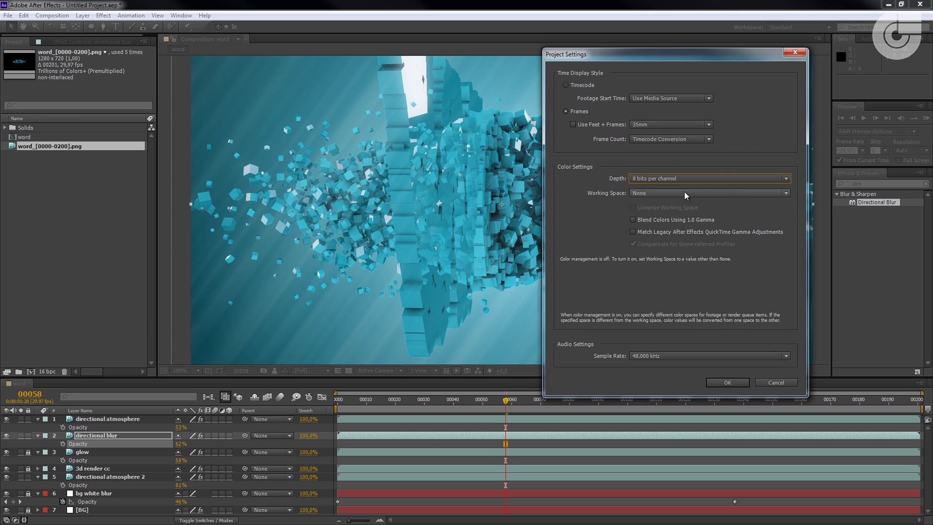
{"action": "left_click", "coordinate": [722, 383]}
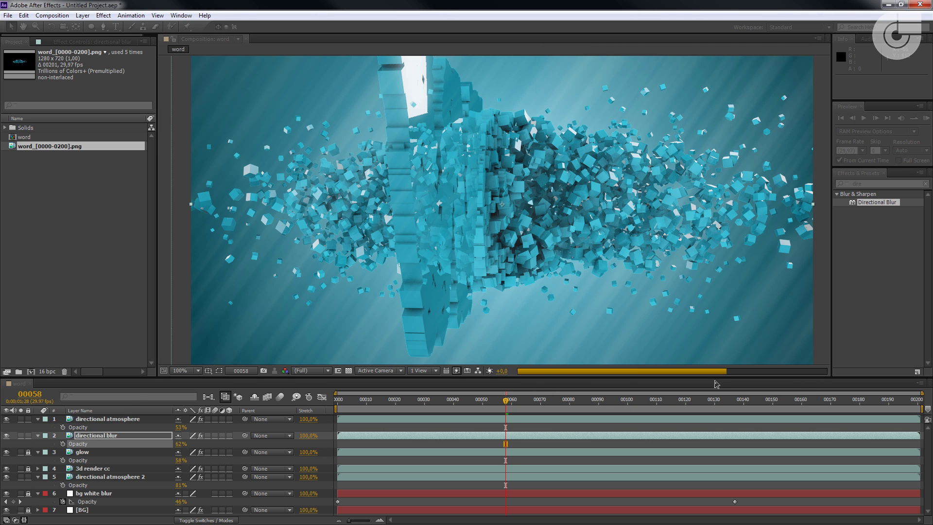
Return the project's colour depth to 16 bits per channel.
{"action": "left_click", "coordinate": [46, 373]}
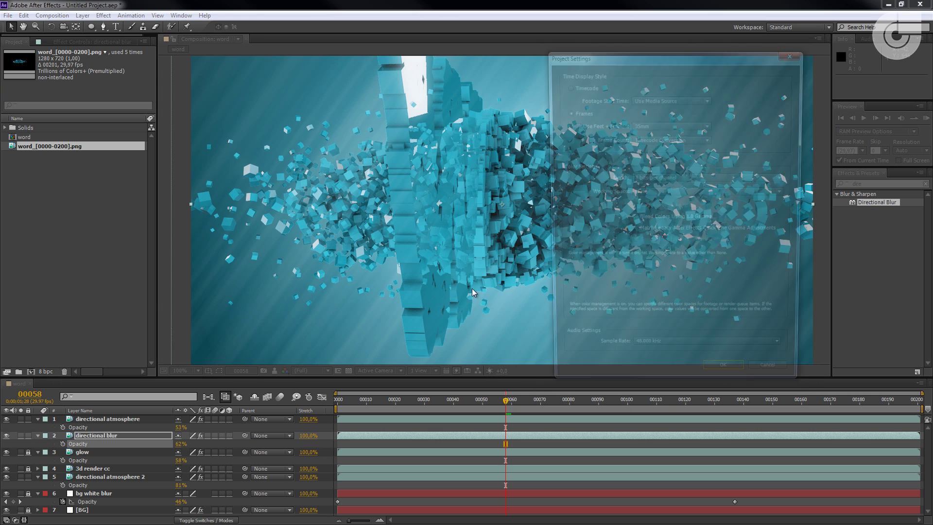
{"action": "left_click", "coordinate": [678, 178]}
{"action": "left_click", "coordinate": [678, 201]}
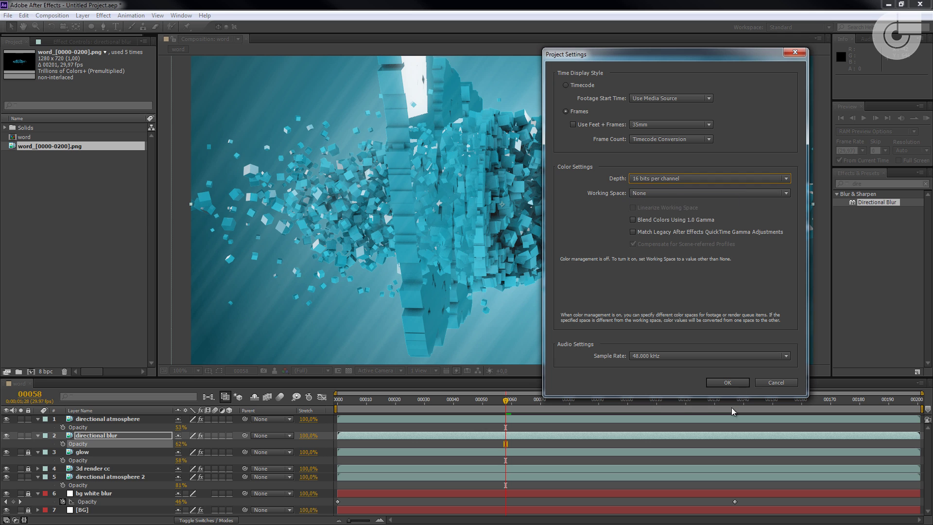
{"action": "left_click", "coordinate": [728, 383]}
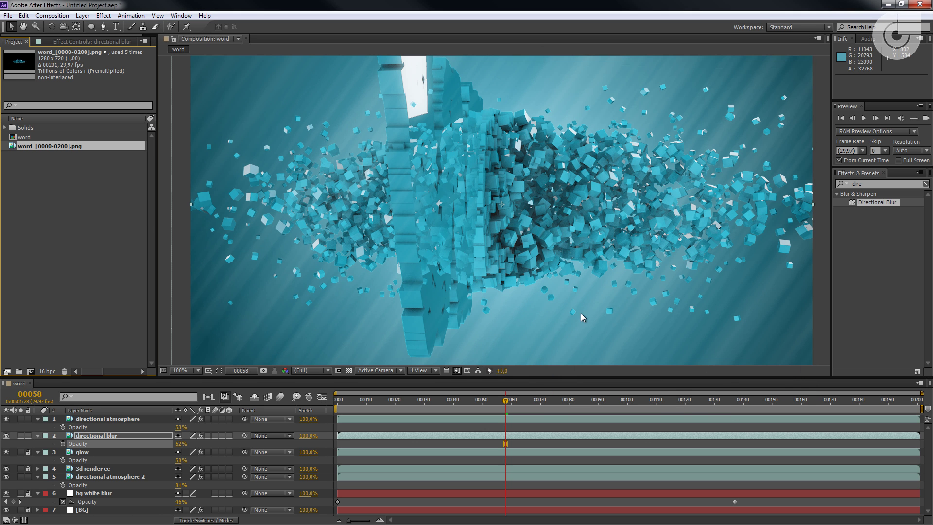
Go to frame 180 and set the project's colour depth to 8 bits per channel to compare the background gradient.
{"action": "left_click_drag", "start_coordinate": [522, 402], "coordinate": [860, 404]}
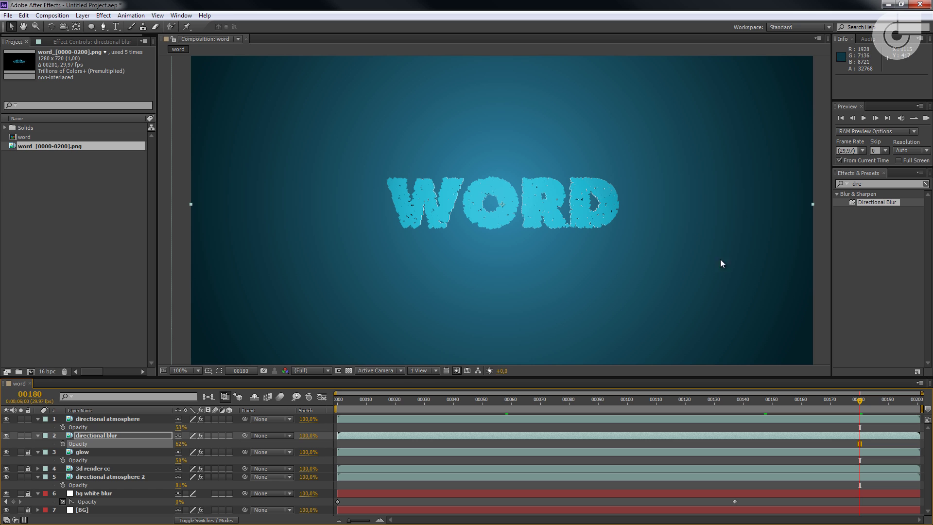
{"action": "left_click", "coordinate": [47, 371]}
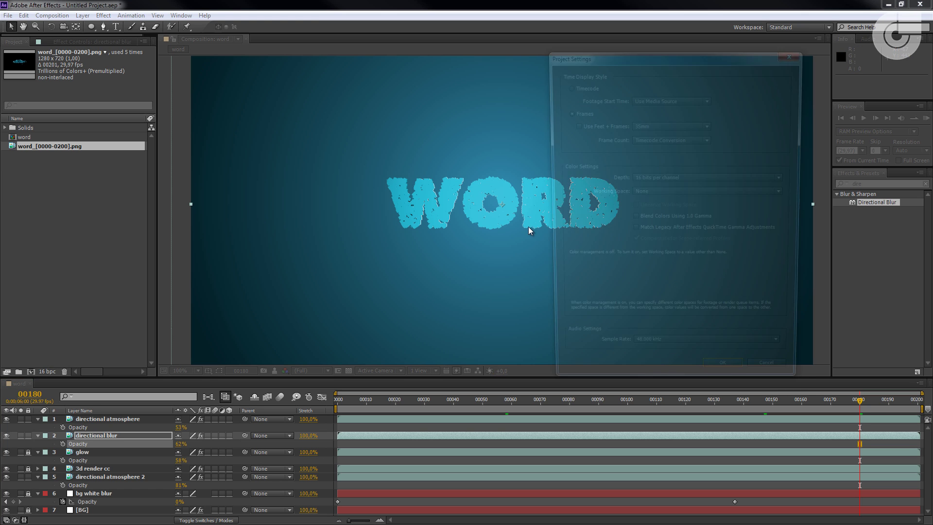
{"action": "left_click", "coordinate": [657, 179]}
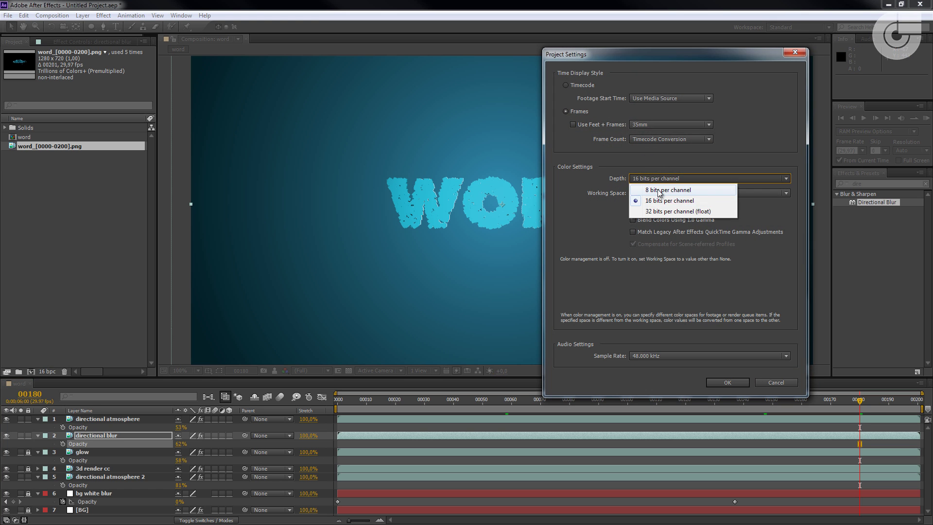
{"action": "left_click", "coordinate": [659, 185]}
{"action": "left_click", "coordinate": [718, 382]}
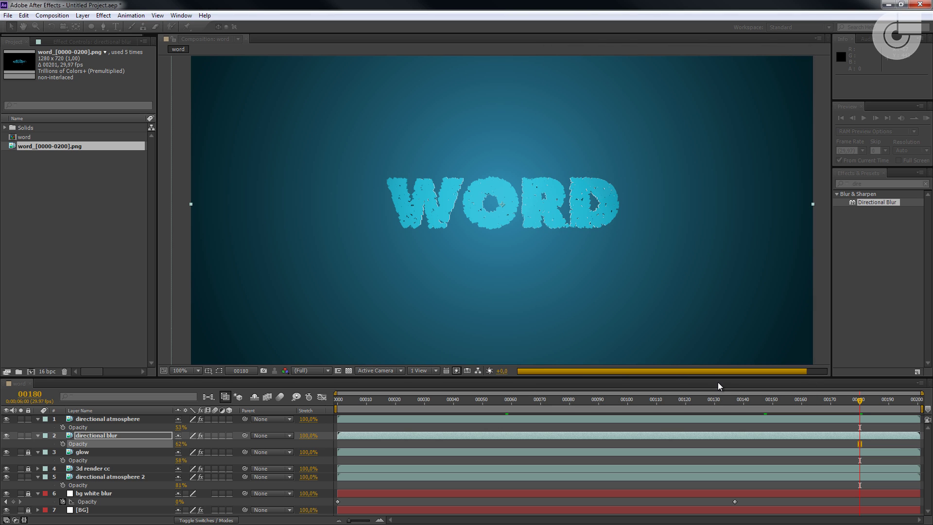
Set the project's colour depth to 32 bits per channel (float).
{"action": "left_click", "coordinate": [44, 373]}
{"action": "left_click", "coordinate": [649, 181]}
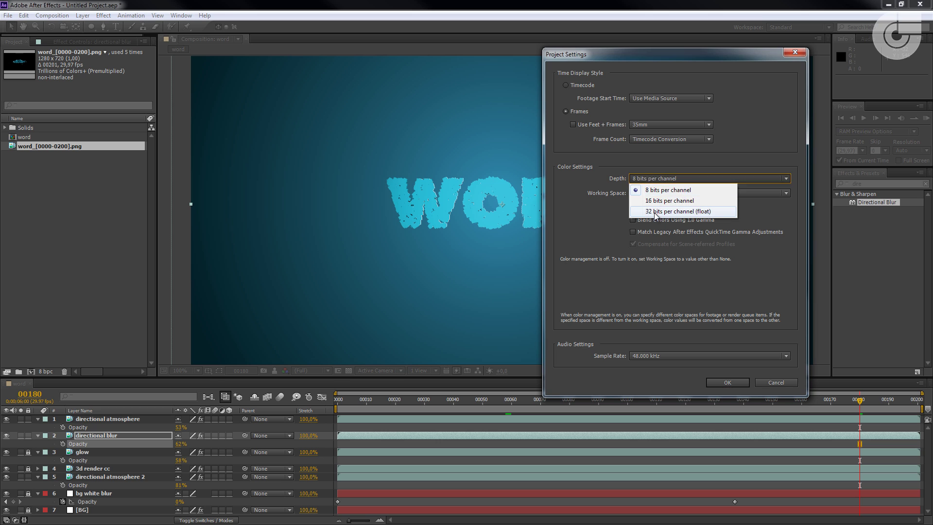
{"action": "left_click", "coordinate": [656, 216]}
{"action": "left_click", "coordinate": [727, 382]}
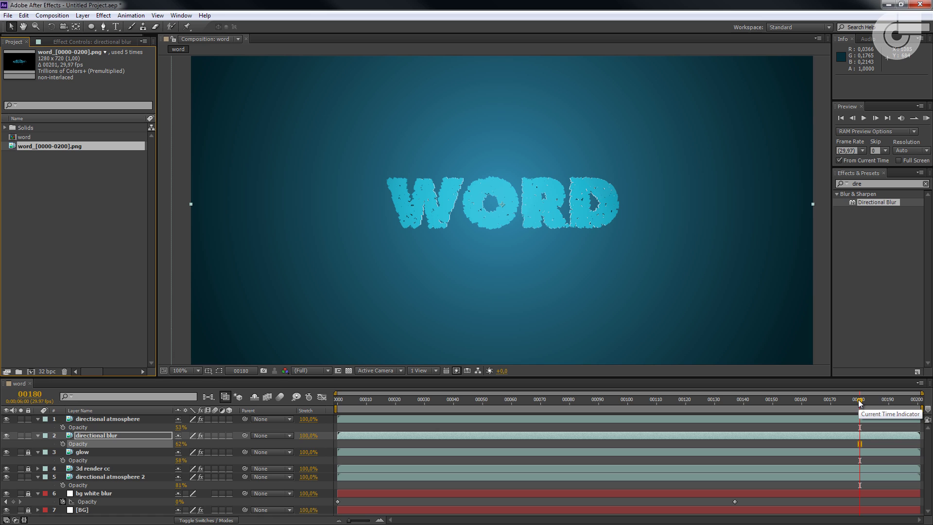
Show the whole frame at 50% and set the project's colour depth back to 8 bits per channel.
{"action": "key", "text": "comma"}
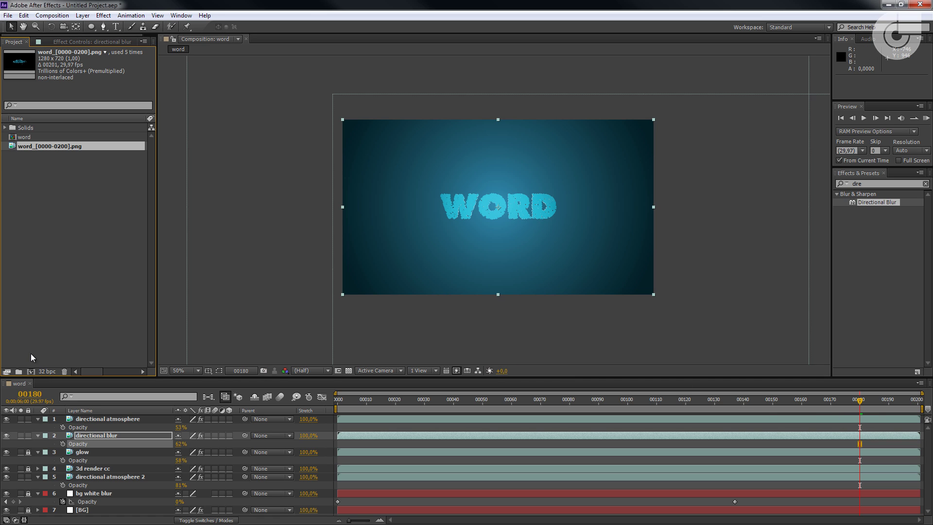
{"action": "left_click", "coordinate": [45, 371]}
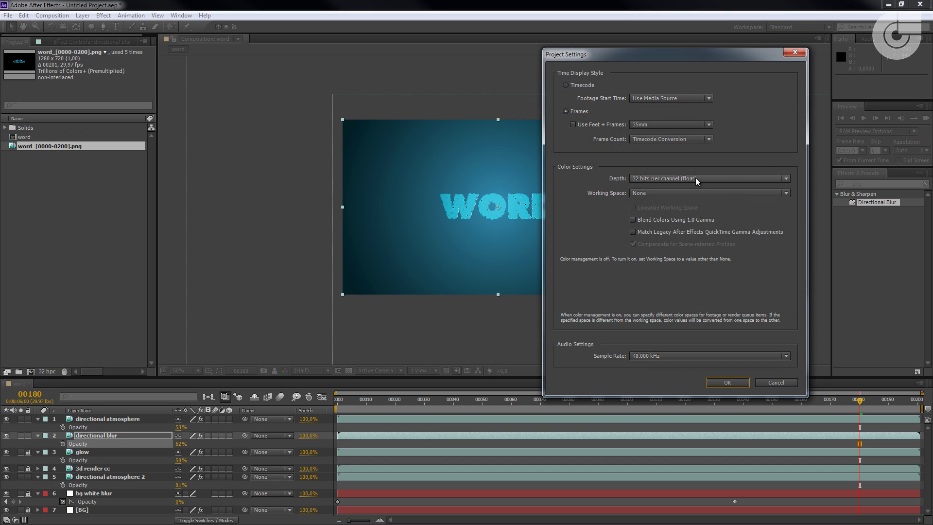
{"action": "left_click", "coordinate": [696, 177]}
{"action": "left_click", "coordinate": [685, 188]}
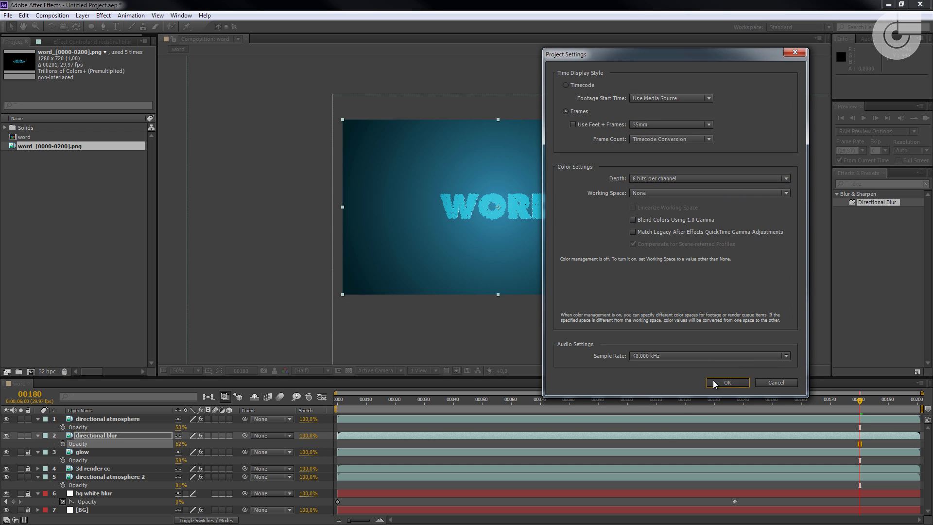
{"action": "left_click", "coordinate": [713, 382]}
Enlarge the timeline area and unlock the glow, 3d render cc, bg white blur and BG layers.
{"action": "left_click_drag", "start_coordinate": [566, 378], "coordinate": [566, 315]}
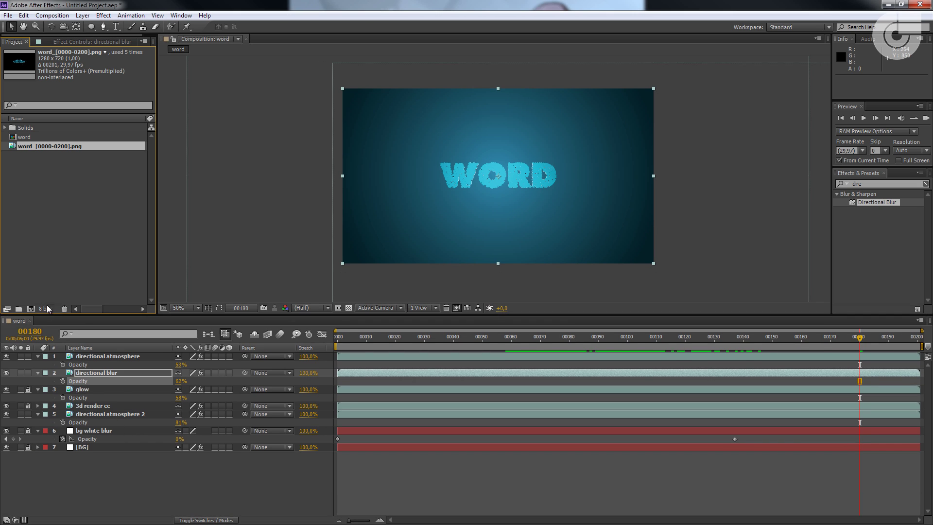
{"action": "left_click", "coordinate": [28, 405]}
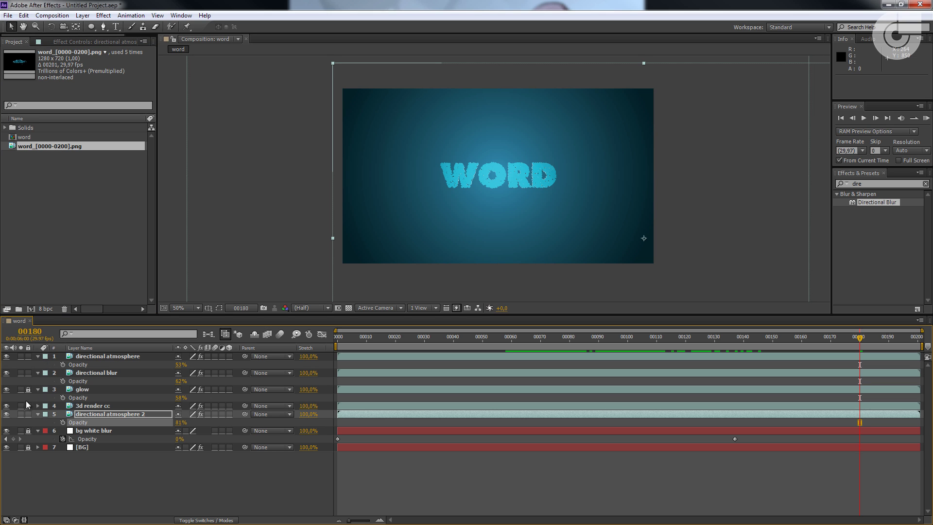
{"action": "left_click", "coordinate": [84, 383]}
{"action": "left_click", "coordinate": [89, 390]}
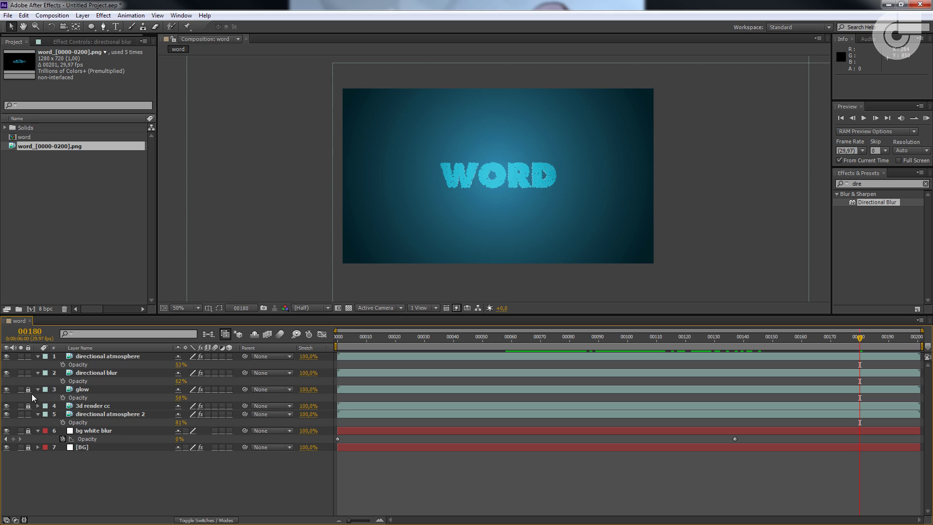
{"action": "left_click_drag", "start_coordinate": [28, 406], "coordinate": [29, 447]}
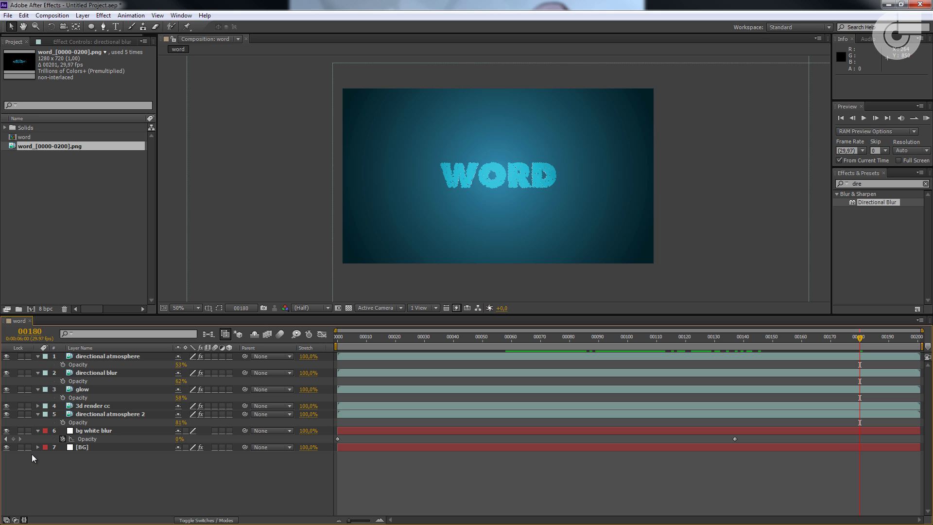
Go to frame 62 and inspect the directional atmosphere 2 layer on its own at 100%.
{"action": "left_click", "coordinate": [99, 413]}
{"action": "key", "text": "slash"}
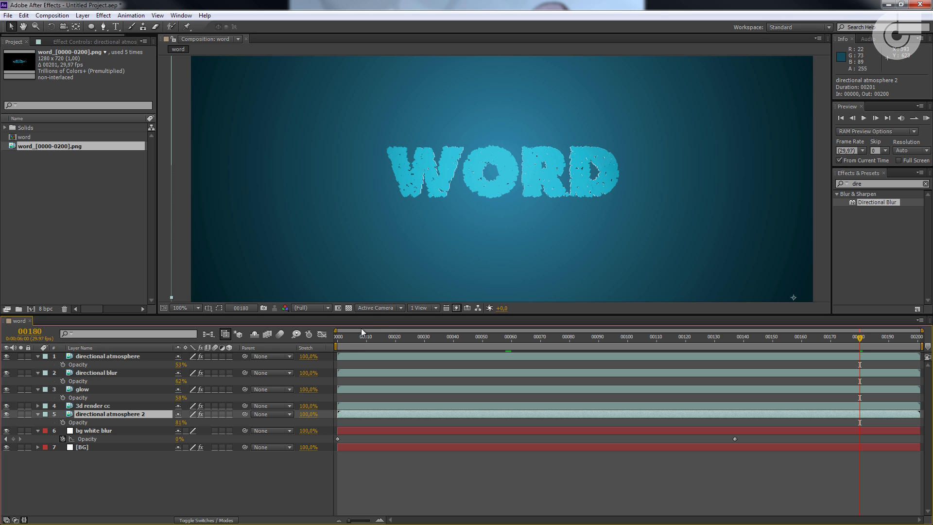
{"action": "left_click_drag", "start_coordinate": [351, 341], "coordinate": [517, 347]}
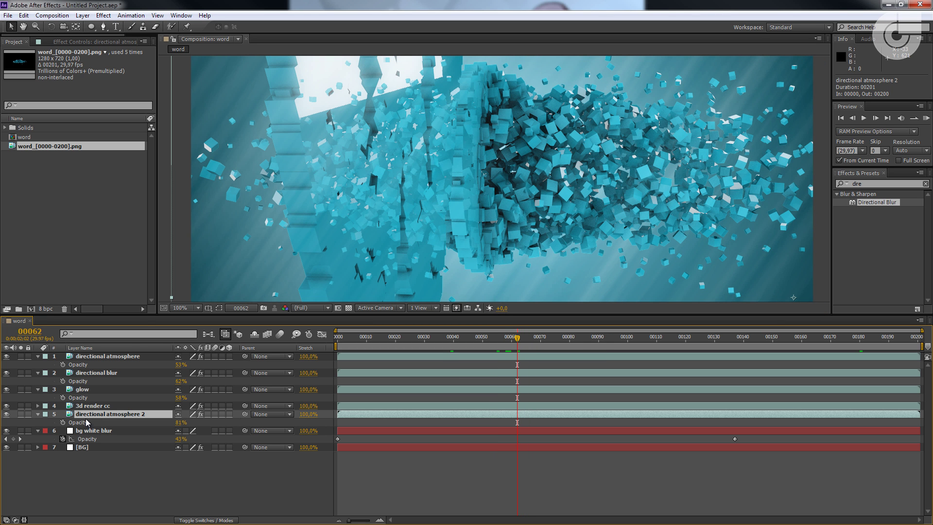
{"action": "left_click", "coordinate": [22, 414]}
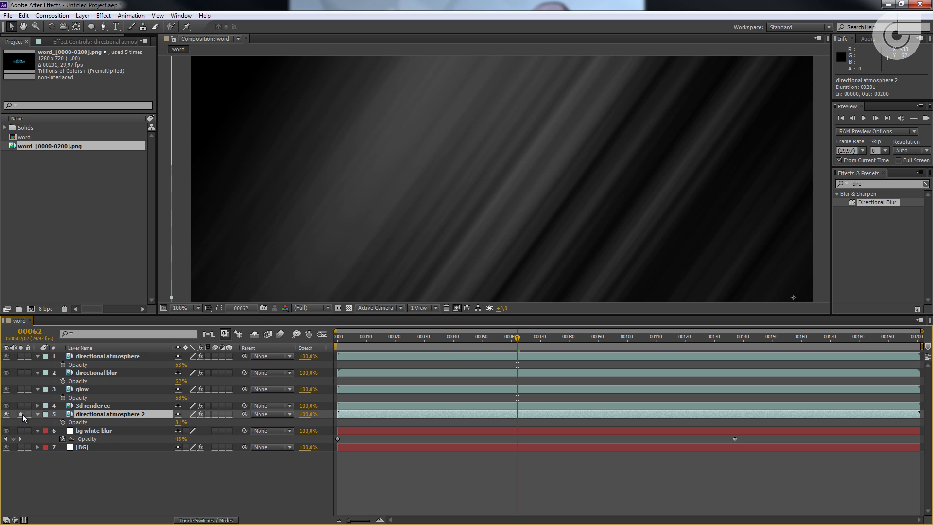
{"action": "left_click", "coordinate": [21, 414]}
Solo and select the 3d render cc layer, and enlarge the composition view to examine the cubes at 100%.
{"action": "left_click", "coordinate": [21, 406]}
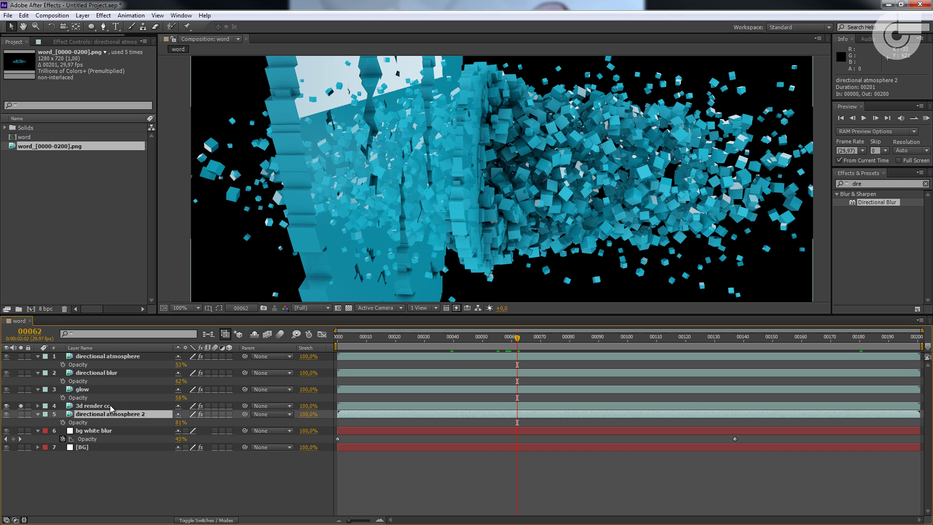
{"action": "left_click", "coordinate": [111, 407]}
{"action": "scroll", "coordinate": [479, 208], "scroll_direction": "down", "scroll_amount": 2}
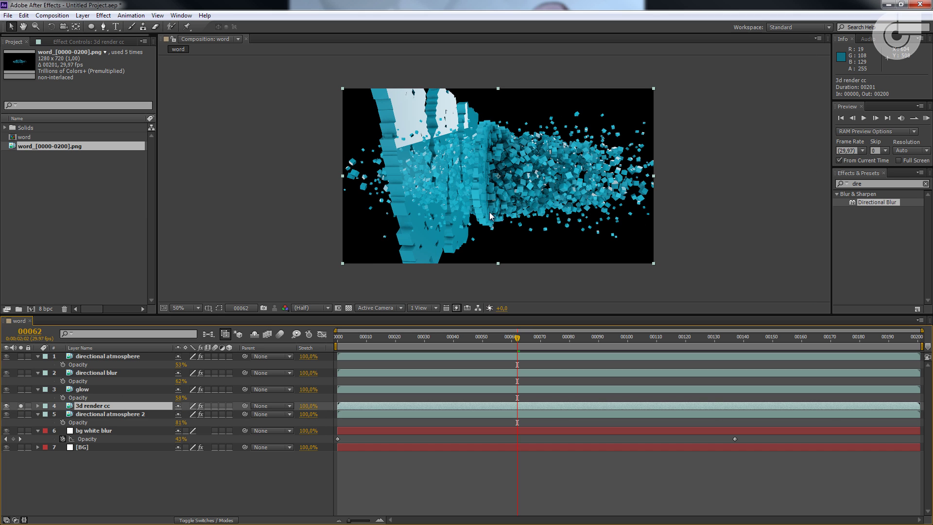
{"action": "left_click_drag", "start_coordinate": [512, 314], "coordinate": [513, 352]}
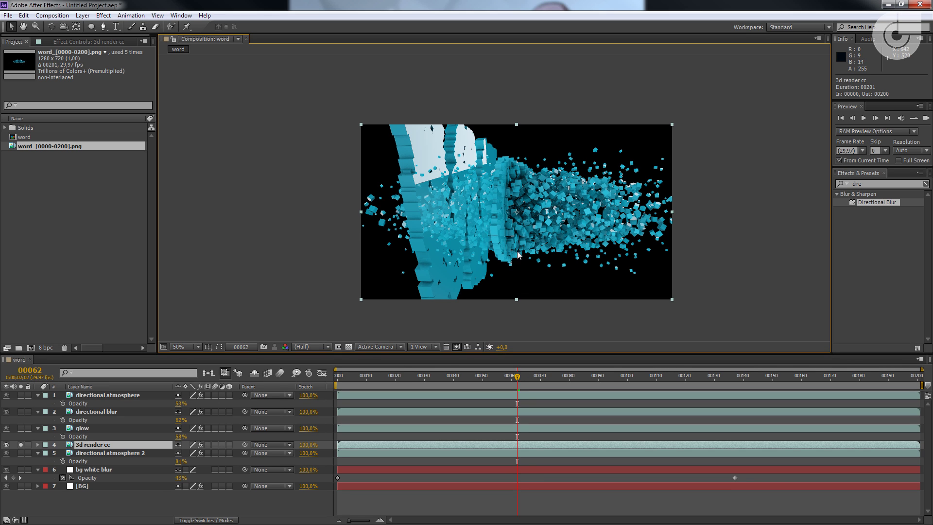
{"action": "scroll", "coordinate": [518, 254], "scroll_direction": "up", "scroll_amount": 2}
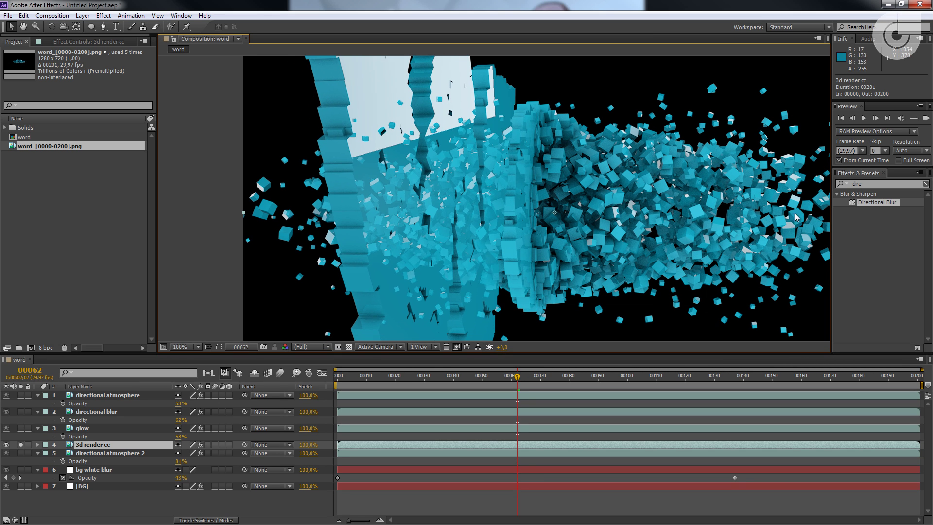
Apply the CC Force Motion Blur effect to the 3d render cc layer and check it at frame 51.
{"action": "left_click", "coordinate": [873, 185]}
{"action": "type", "text": "cc force"}
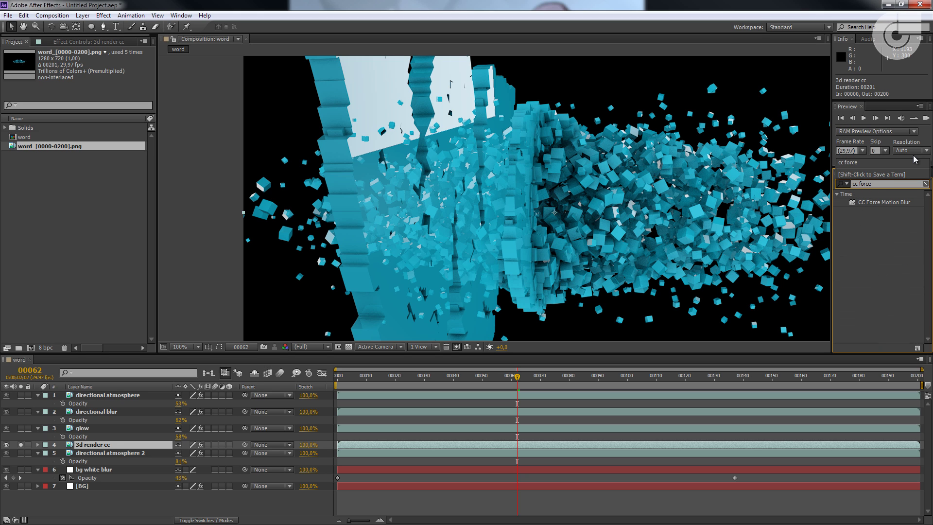
{"action": "left_click_drag", "start_coordinate": [856, 204], "coordinate": [110, 447]}
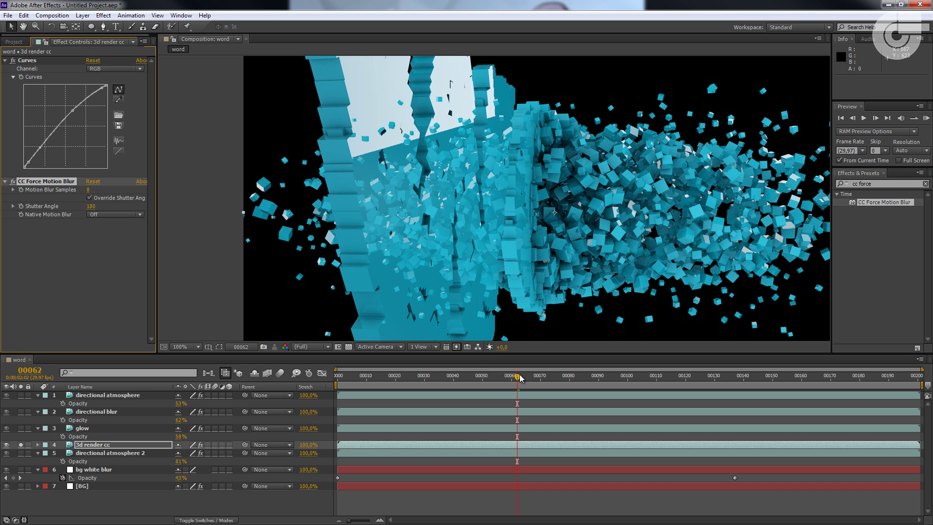
{"action": "left_click_drag", "start_coordinate": [518, 377], "coordinate": [486, 407]}
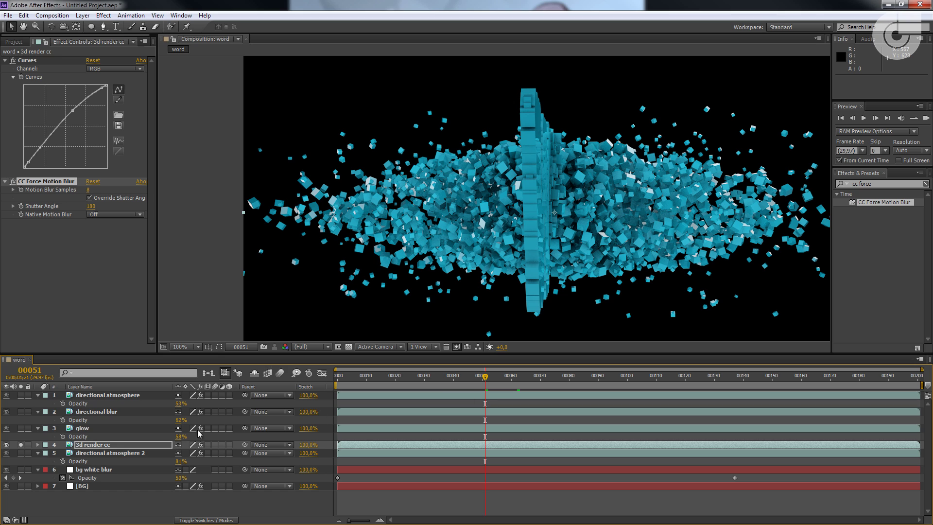
Clear the effect search with the 3d render cc layer selected and check the soloed render at frame 59.
{"action": "left_click", "coordinate": [97, 445]}
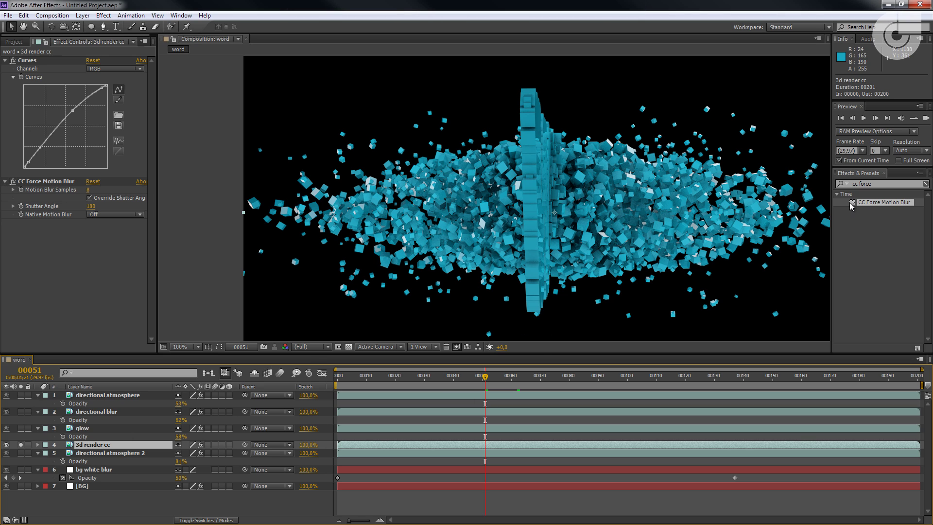
{"action": "left_click", "coordinate": [888, 183]}
{"action": "left_click_drag", "start_coordinate": [889, 183], "coordinate": [781, 196]}
{"action": "key", "text": "BackSpace"}
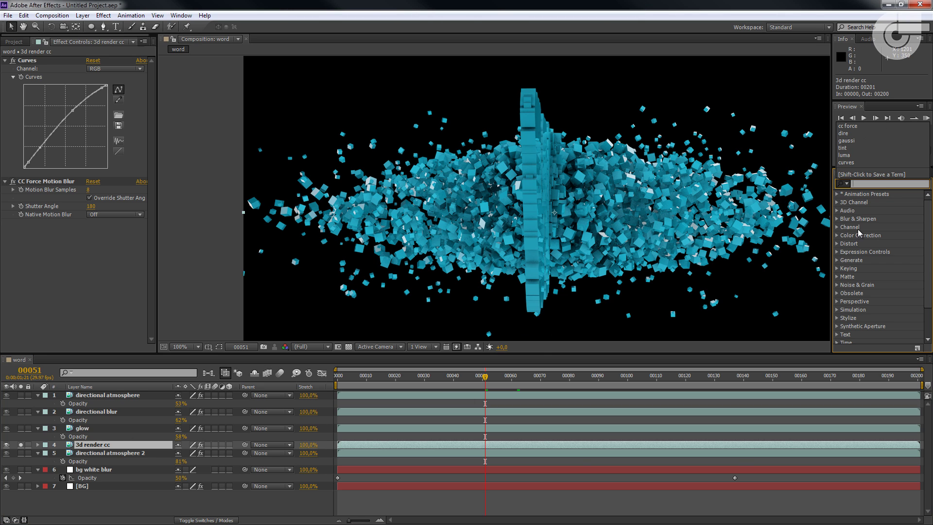
{"action": "left_click", "coordinate": [929, 268]}
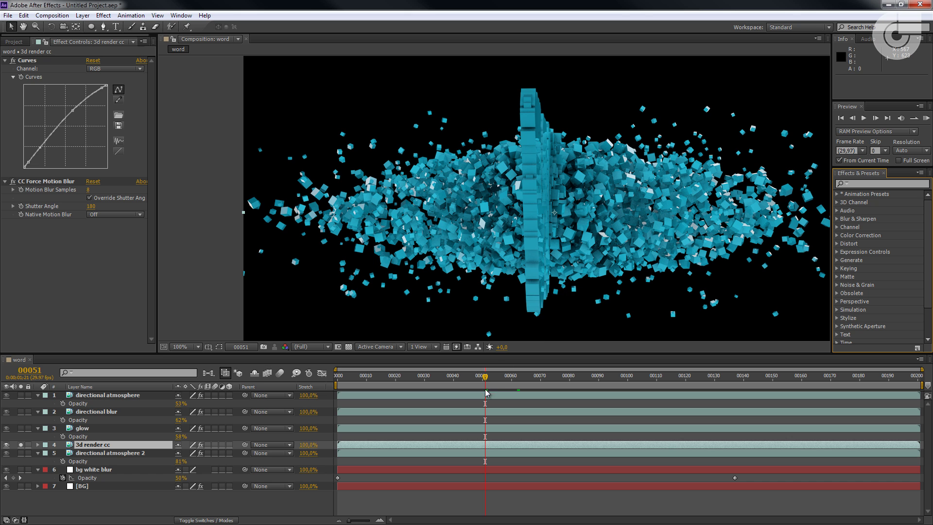
{"action": "left_click_drag", "start_coordinate": [485, 377], "coordinate": [510, 376]}
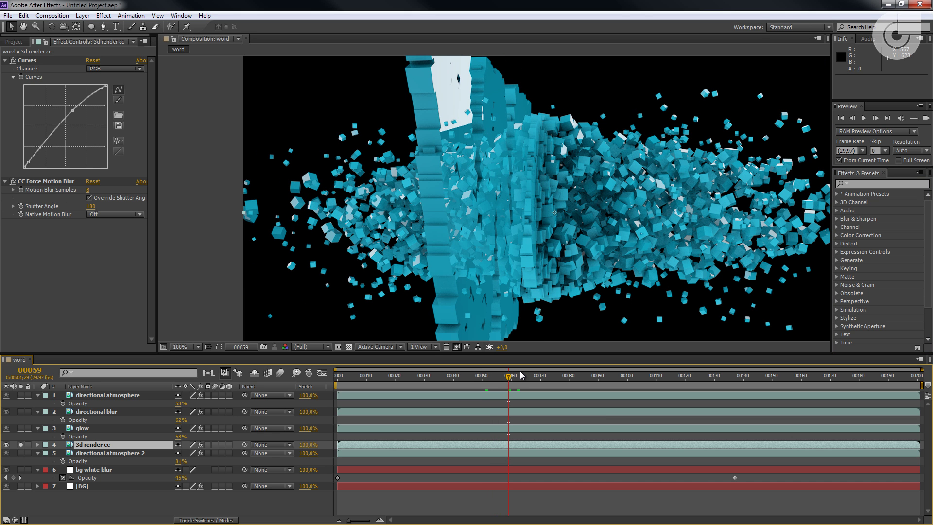
Go to frame 63 and enable frame blending for the 3d render cc layer and the word composition.
{"action": "left_click_drag", "start_coordinate": [510, 382], "coordinate": [523, 378]}
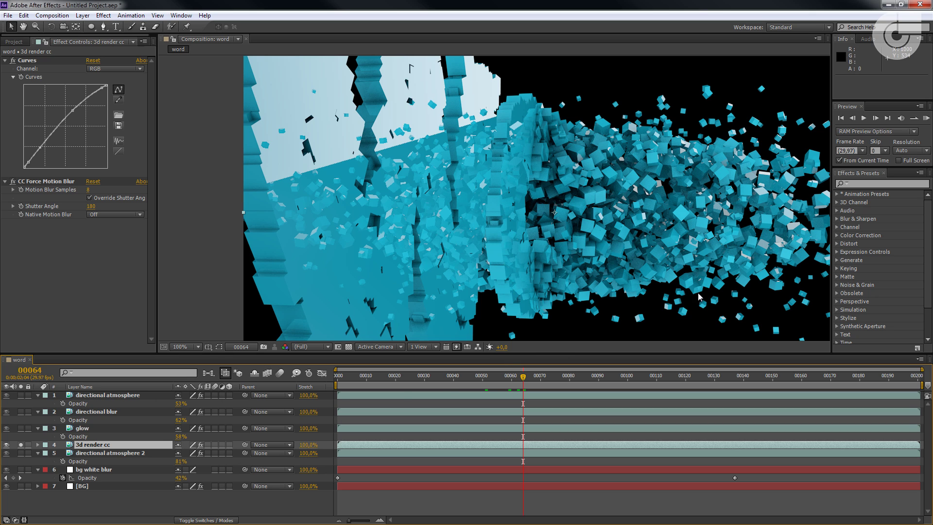
{"action": "left_click", "coordinate": [39, 183]}
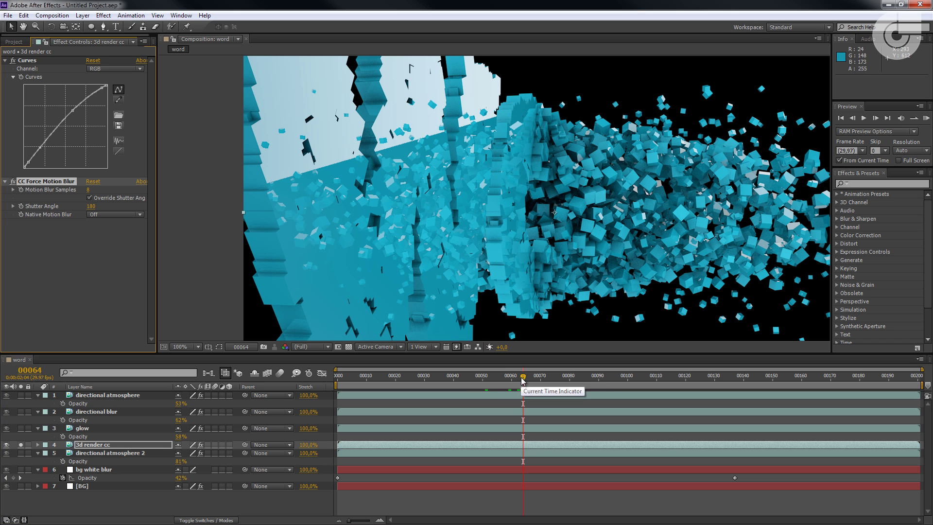
{"action": "key", "text": "Page_Up"}
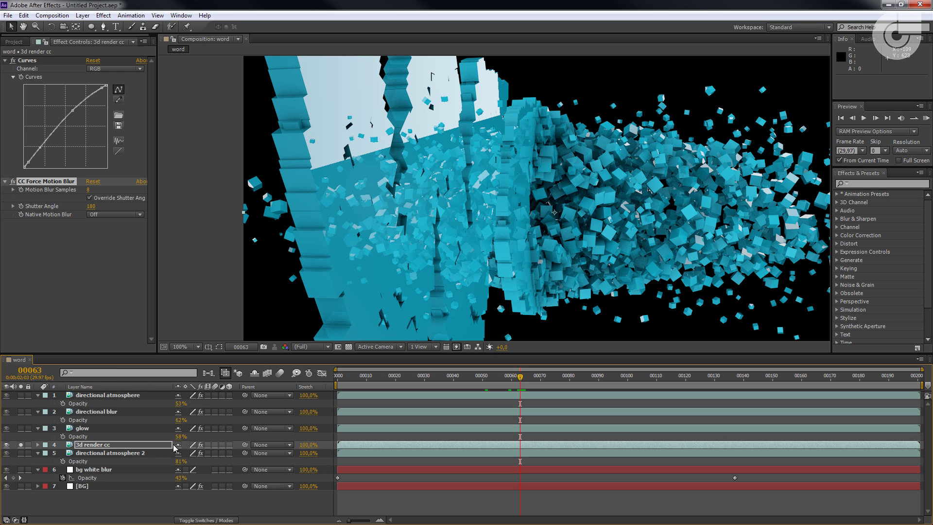
{"action": "left_click", "coordinate": [113, 445]}
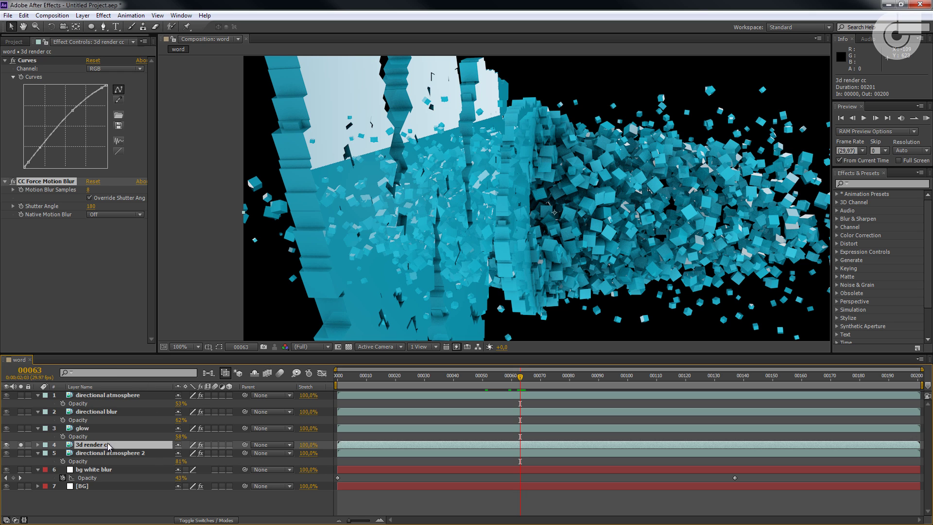
{"action": "left_click", "coordinate": [207, 445]}
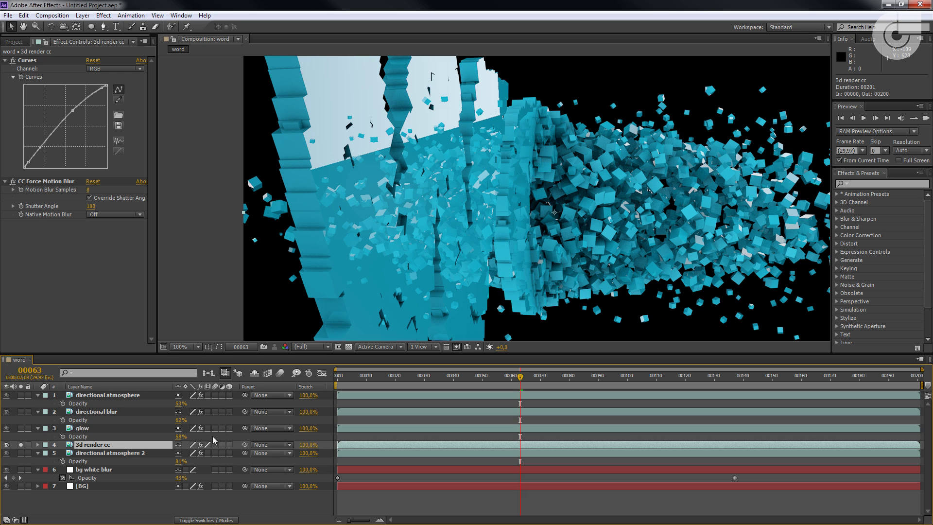
{"action": "left_click", "coordinate": [268, 373]}
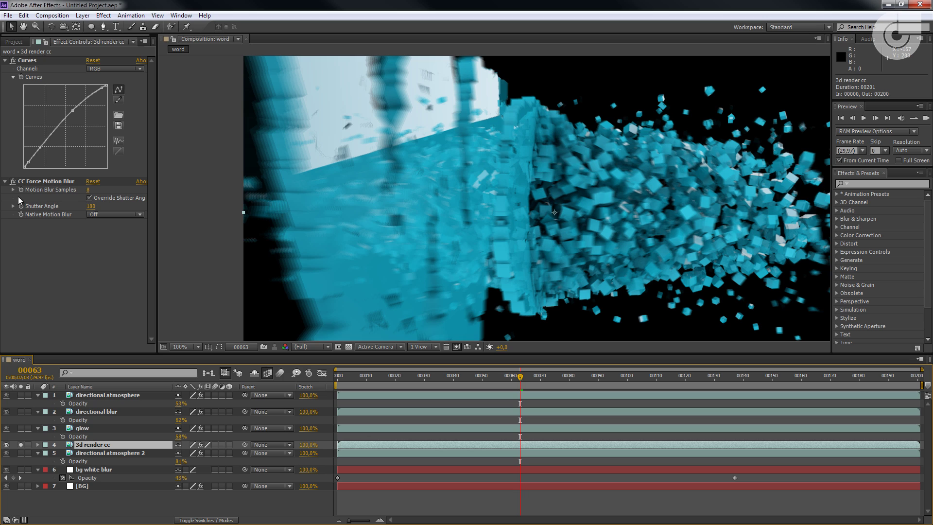
Compare CC Force Motion Blur shutter angles of 90 and 202, settling on 90.
{"action": "left_click", "coordinate": [91, 206]}
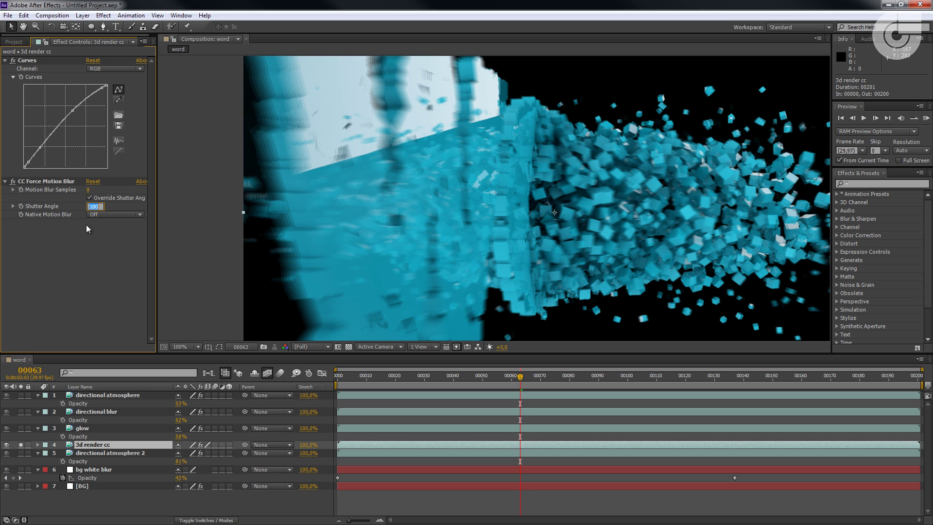
{"action": "left_click", "coordinate": [53, 183]}
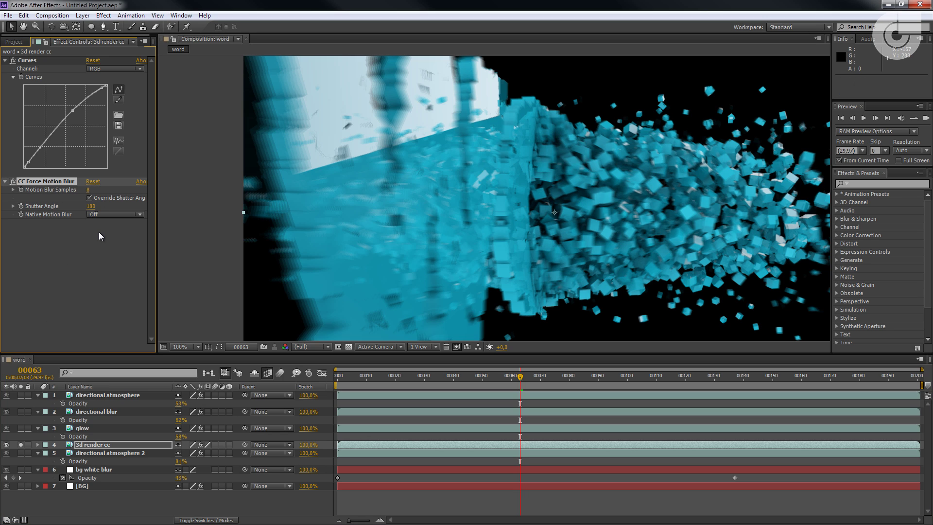
{"action": "left_click", "coordinate": [91, 206]}
{"action": "type", "text": "90"}
{"action": "key", "text": "Return"}
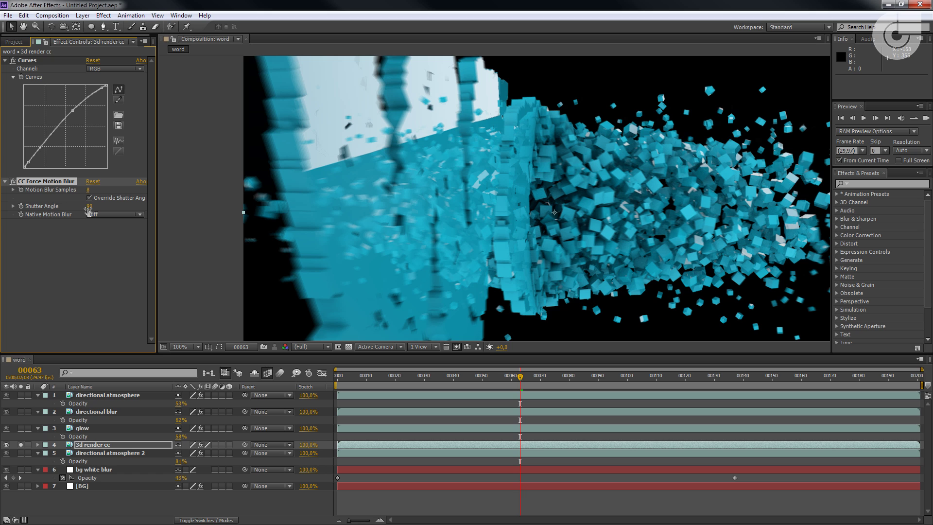
{"action": "left_click_drag", "start_coordinate": [89, 206], "coordinate": [125, 204]}
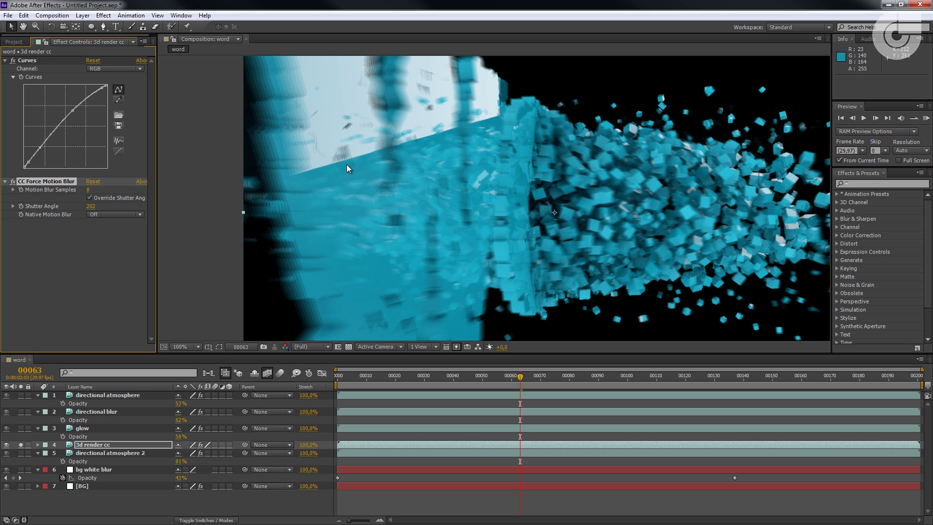
{"action": "left_click", "coordinate": [92, 207]}
{"action": "type", "text": "90"}
{"action": "key", "text": "Return"}
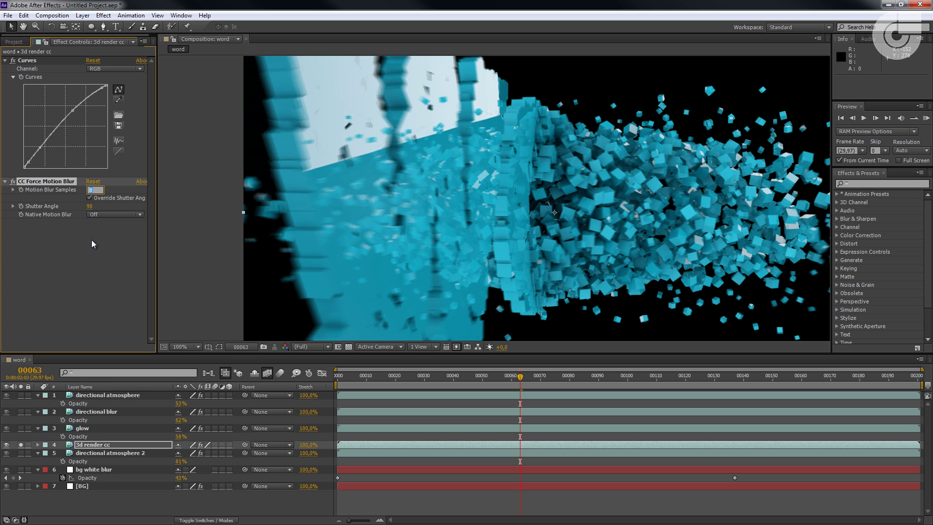
Set the CC Force Motion Blur samples to 12 after trying 10.
{"action": "type", "text": "10"}
{"action": "key", "text": "Return"}
{"action": "left_click", "coordinate": [91, 190]}
{"action": "type", "text": "12"}
{"action": "key", "text": "Return"}
Inspect the motion blur on the soloed cubes at frames 31, 12, 39 and 71.
{"action": "left_click", "coordinate": [426, 377]}
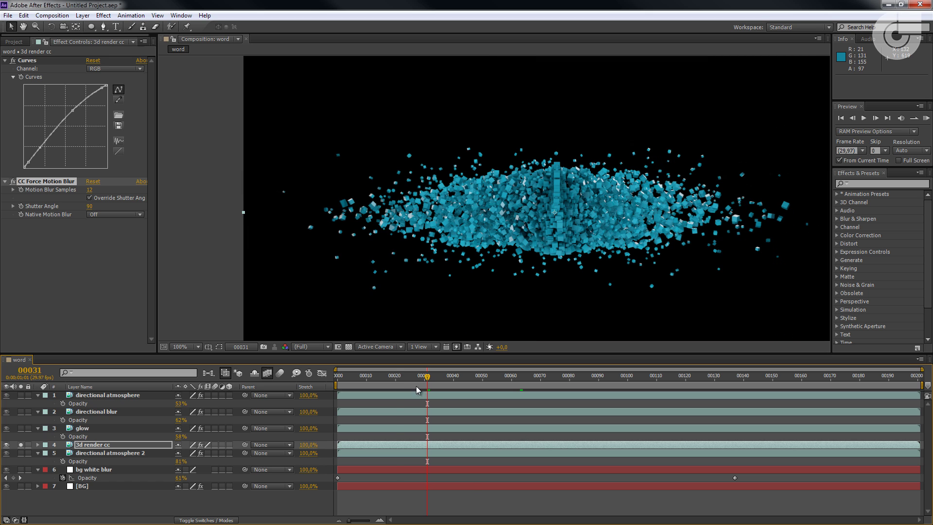
{"action": "left_click", "coordinate": [373, 378]}
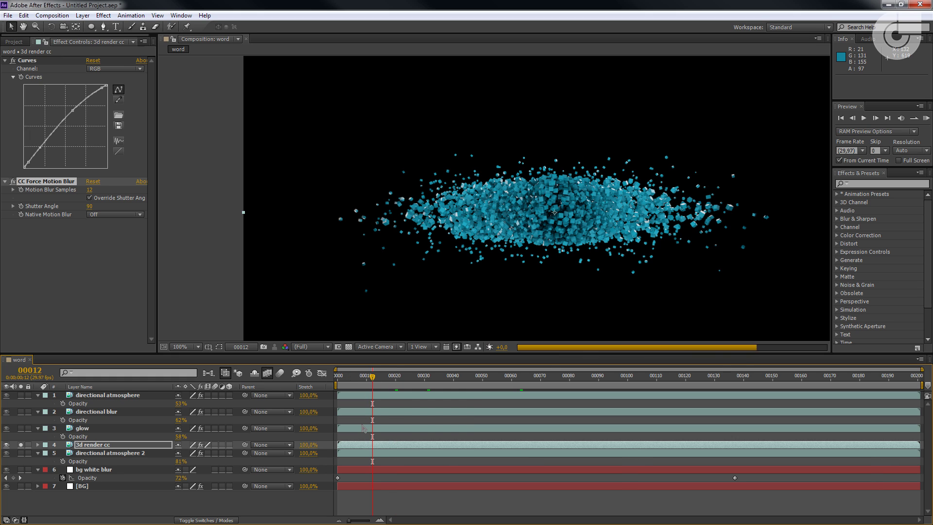
{"action": "left_click", "coordinate": [449, 379]}
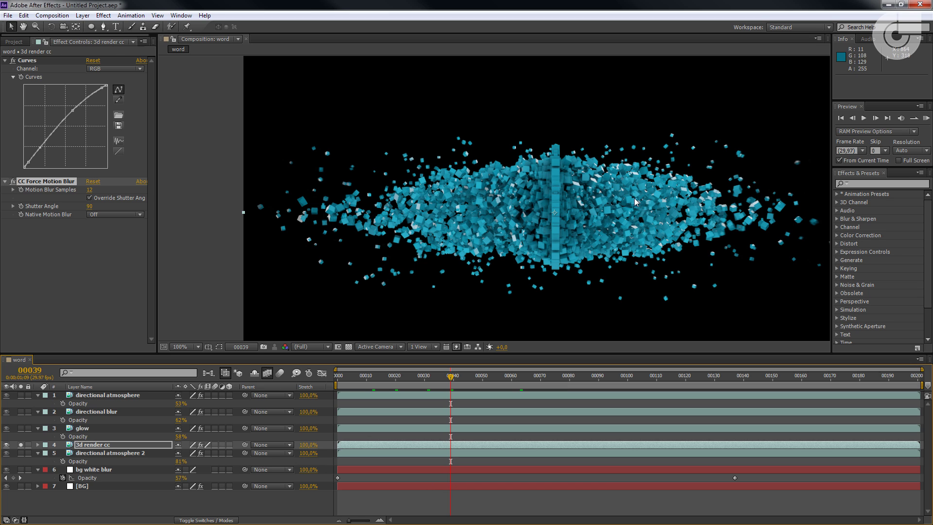
{"action": "left_click", "coordinate": [479, 384]}
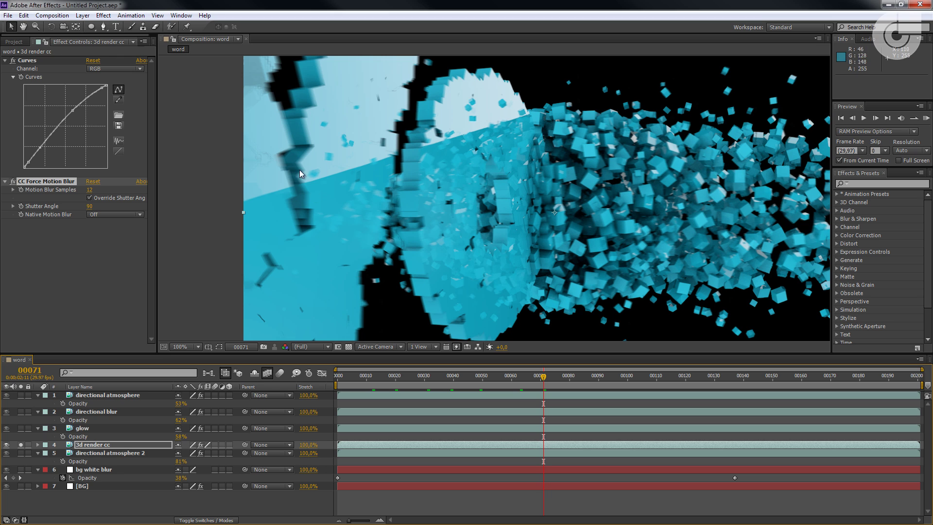
{"action": "left_click_drag", "start_coordinate": [257, 72], "coordinate": [275, 123]}
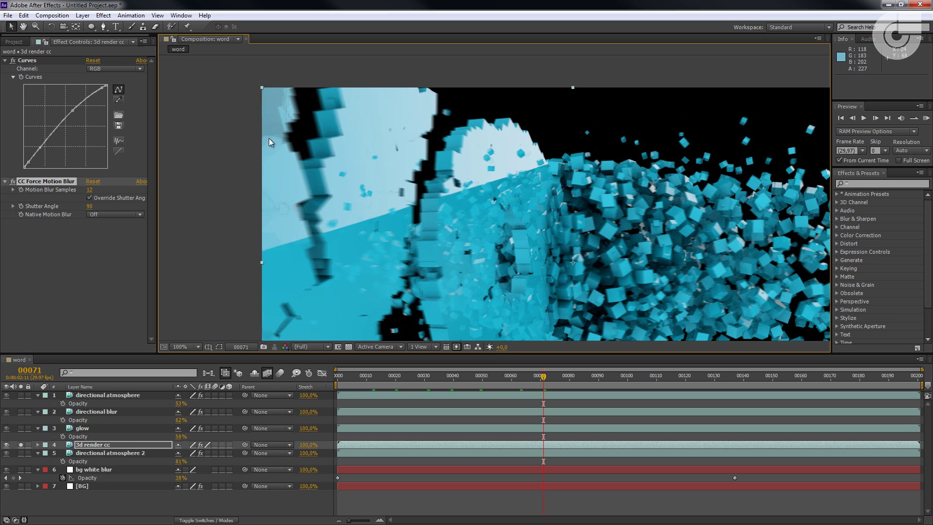
{"action": "left_click_drag", "start_coordinate": [339, 257], "coordinate": [376, 153]}
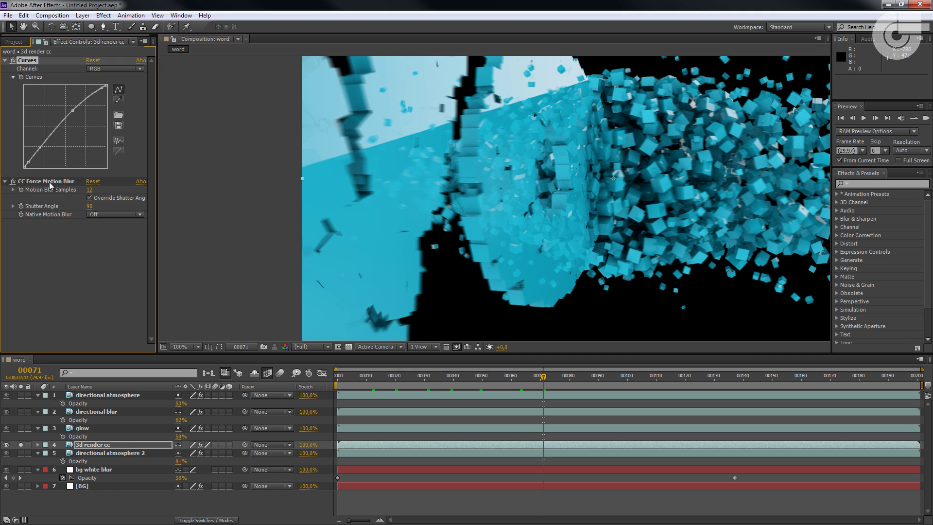
{"action": "left_click_drag", "start_coordinate": [335, 184], "coordinate": [279, 169]}
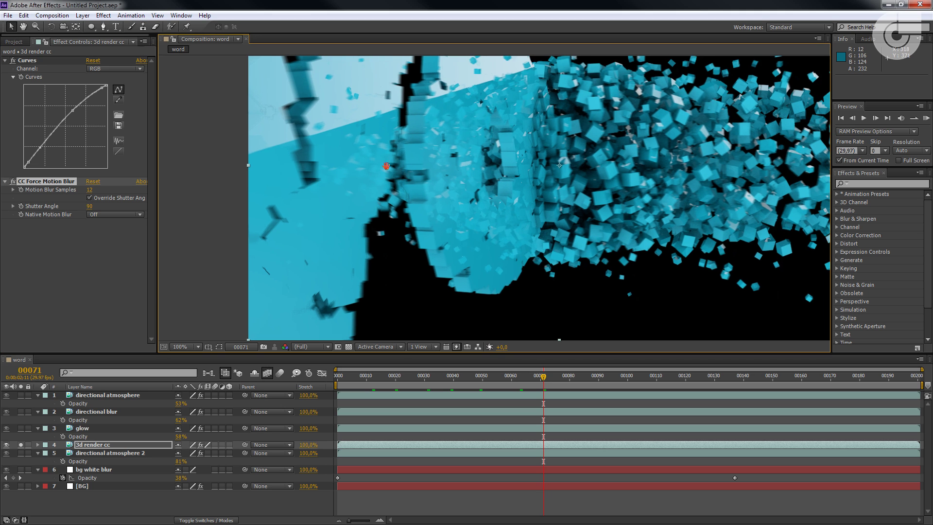
{"action": "left_click_drag", "start_coordinate": [386, 166], "coordinate": [309, 202]}
Check the soloed word render at frames 101, 123, 139, 152, 169 and 182.
{"action": "left_click", "coordinate": [630, 378]}
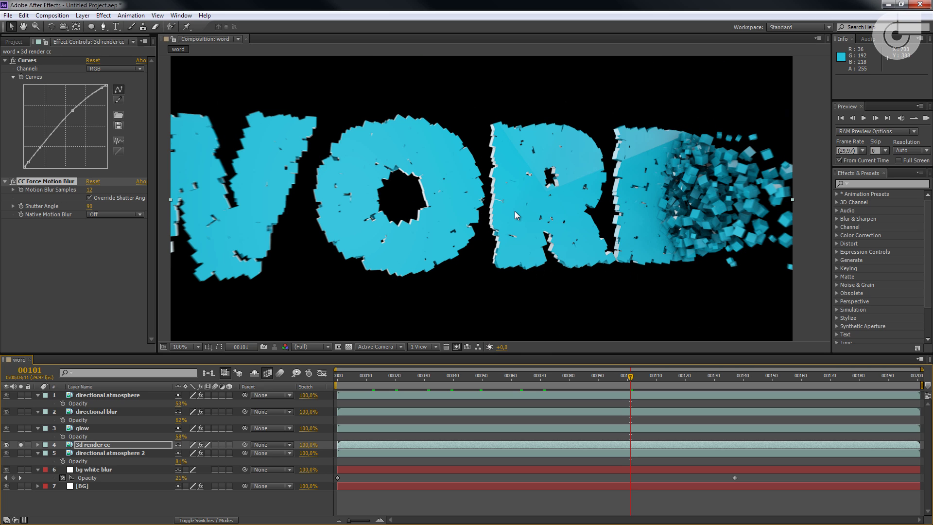
{"action": "left_click", "coordinate": [695, 377]}
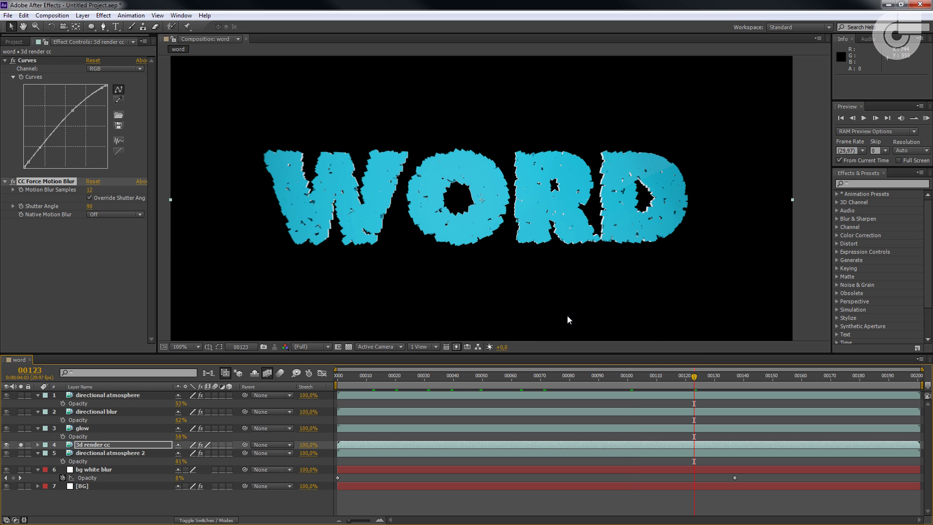
{"action": "left_click", "coordinate": [742, 377]}
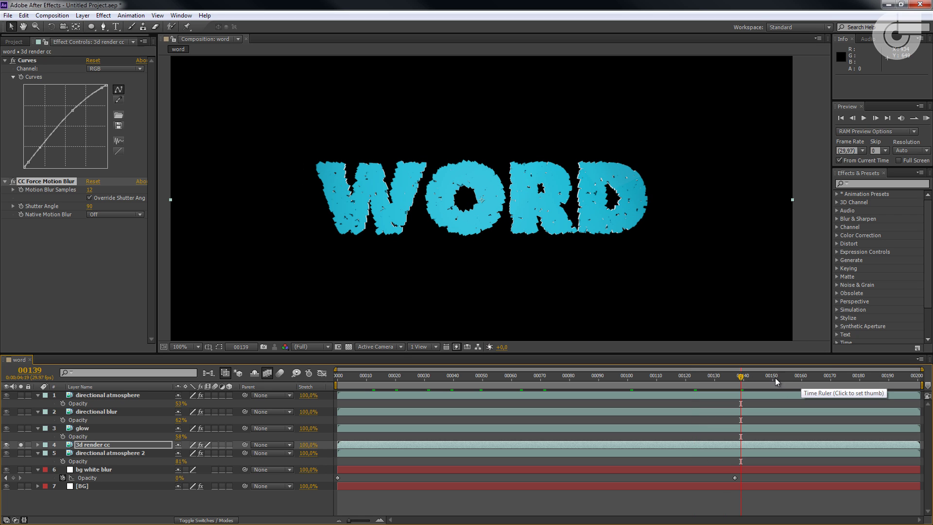
{"action": "left_click", "coordinate": [779, 377]}
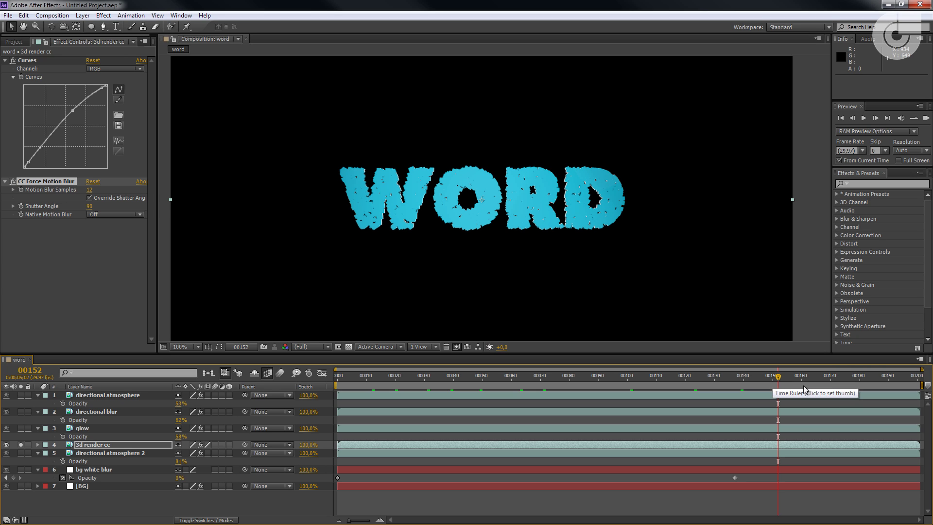
{"action": "left_click", "coordinate": [831, 377]}
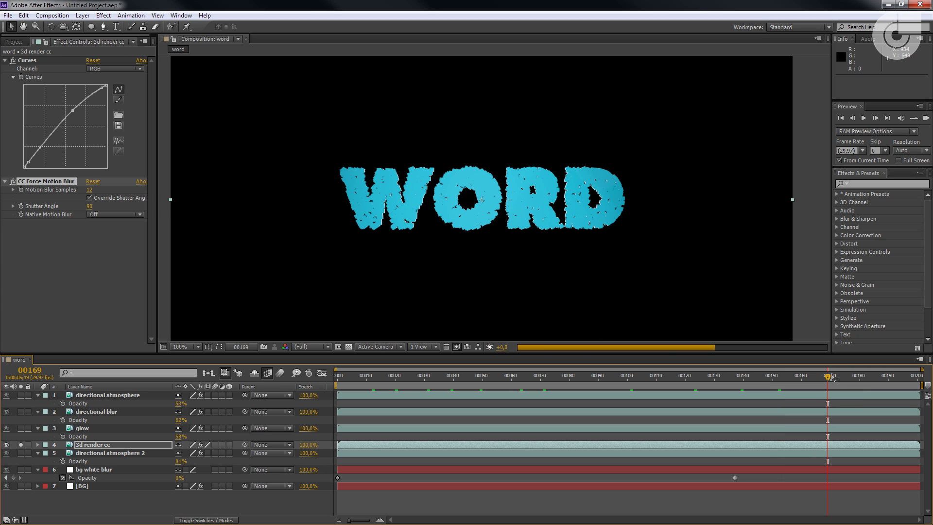
{"action": "left_click", "coordinate": [866, 378]}
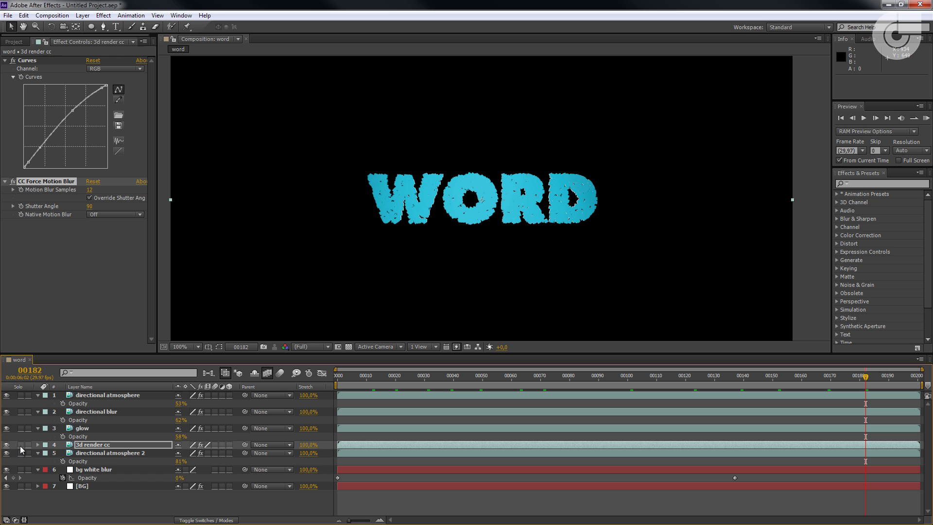
Unsolo the 3d render cc layer and show the full composite at 50% on frame 200.
{"action": "left_click", "coordinate": [20, 445]}
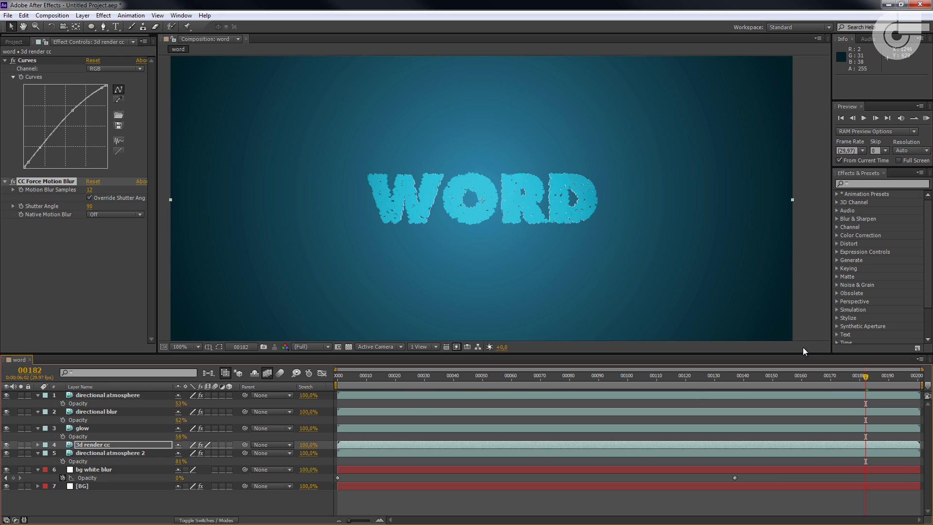
{"action": "key", "text": "comma"}
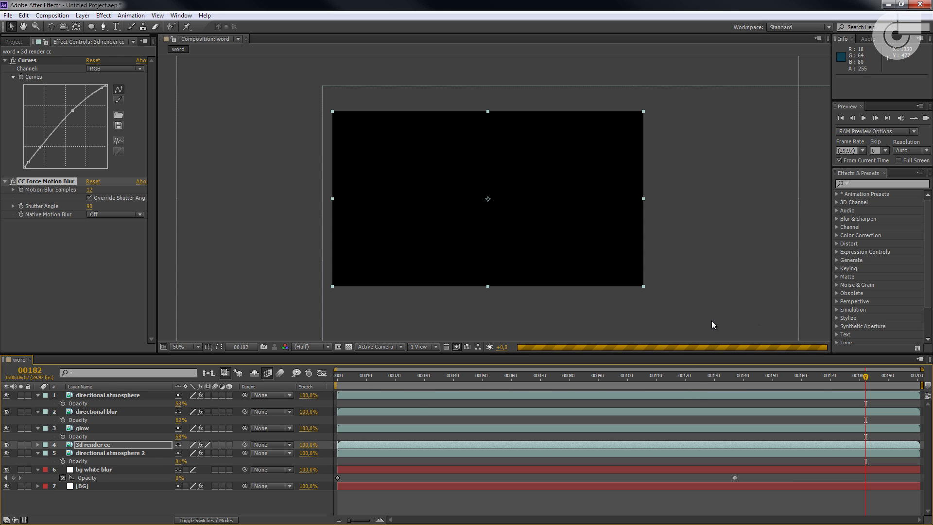
{"action": "left_click", "coordinate": [913, 379]}
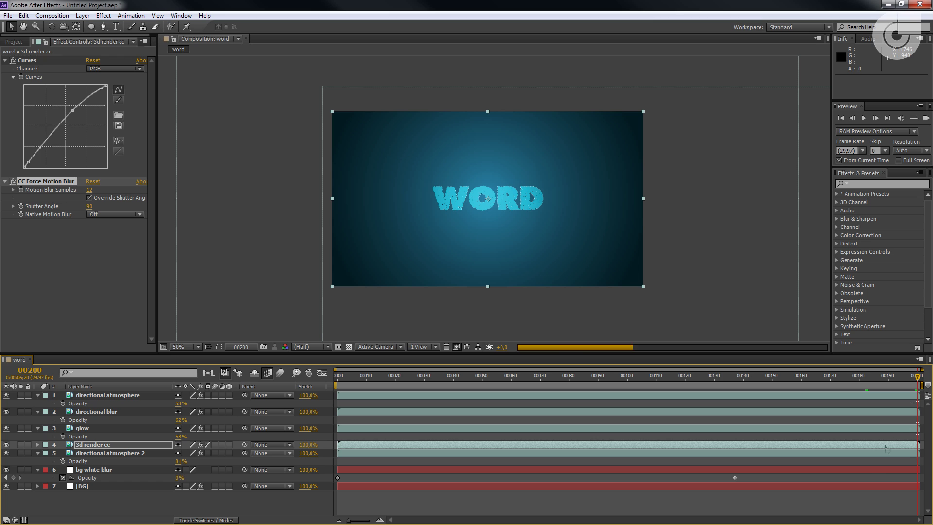
Reveal the BG layer's keyframes and move its last Curves keyframe to frame 188.
{"action": "left_click", "coordinate": [770, 486]}
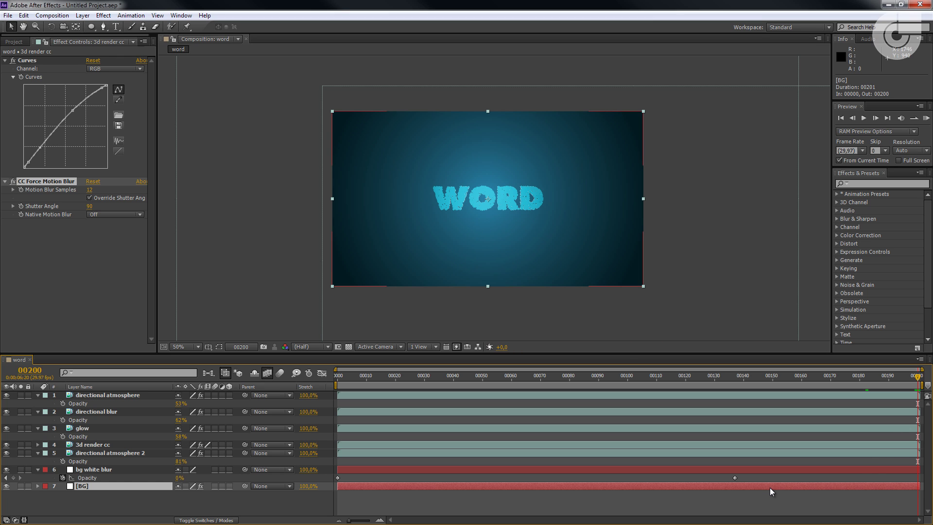
{"action": "left_click", "coordinate": [774, 469]}
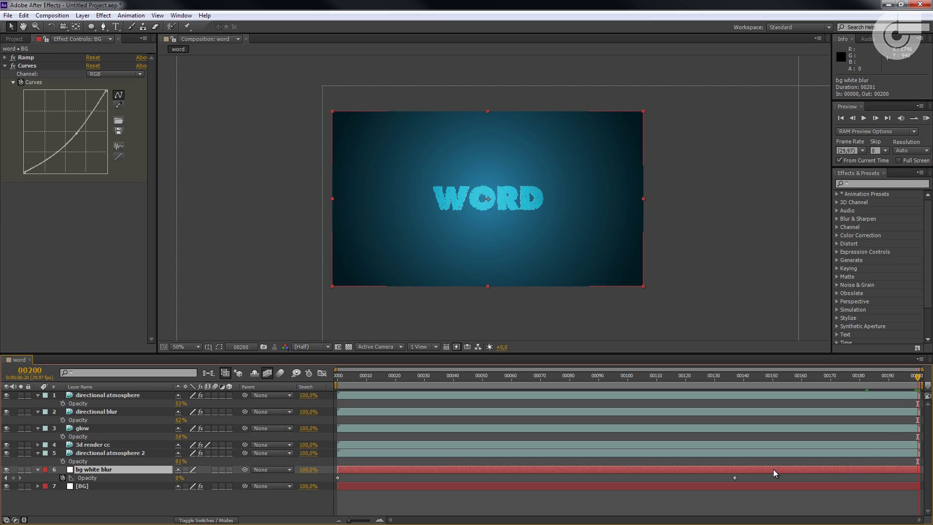
{"action": "left_click", "coordinate": [774, 488]}
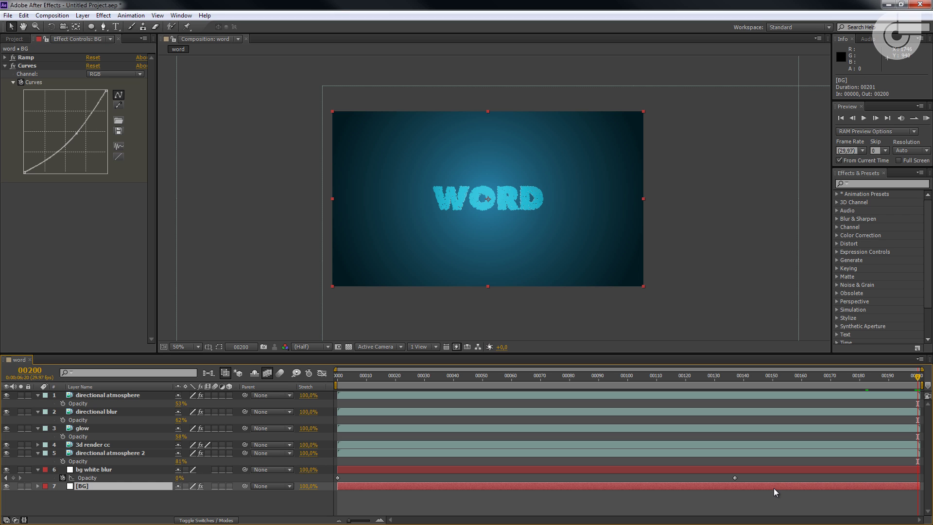
{"action": "key", "text": "u"}
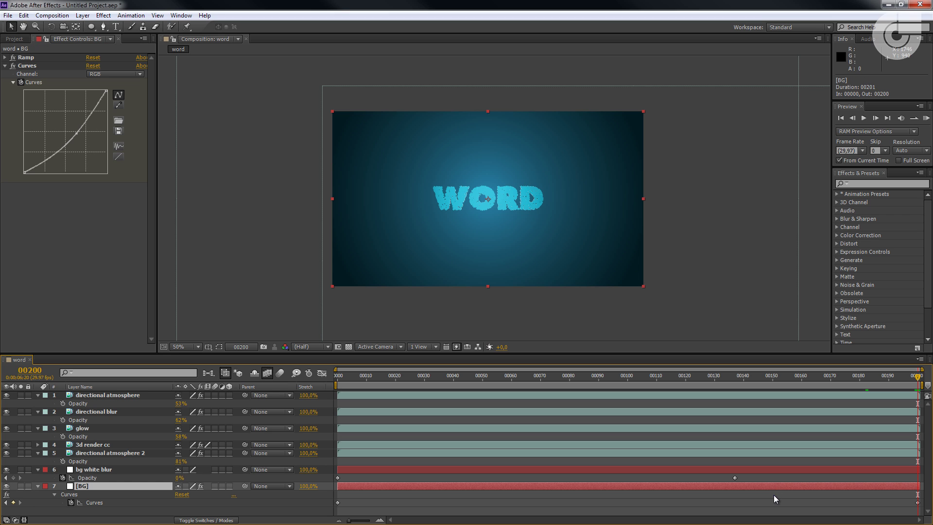
{"action": "right_click", "coordinate": [917, 504]}
{"action": "left_click", "coordinate": [913, 505]}
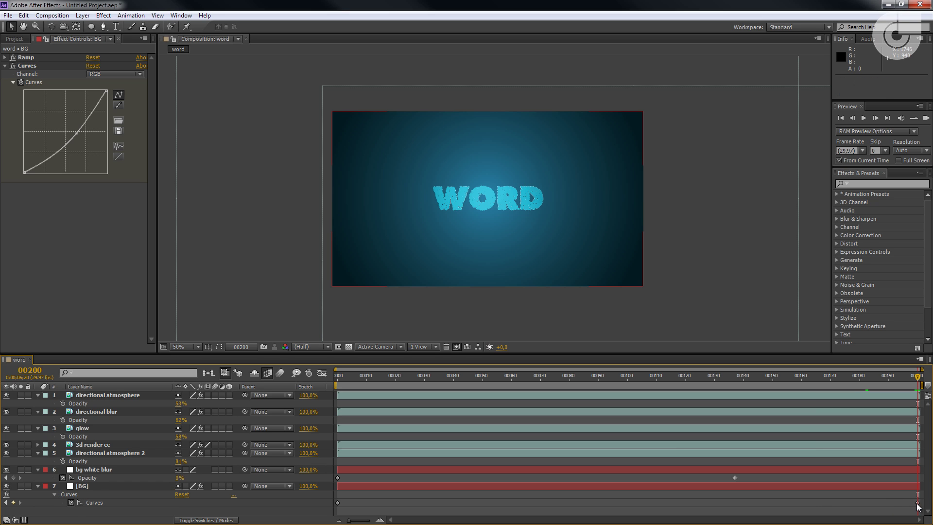
{"action": "left_click_drag", "start_coordinate": [917, 503], "coordinate": [881, 510]}
Check the background brightness of the composite at frames 183, 172 and 157.
{"action": "left_click", "coordinate": [868, 383]}
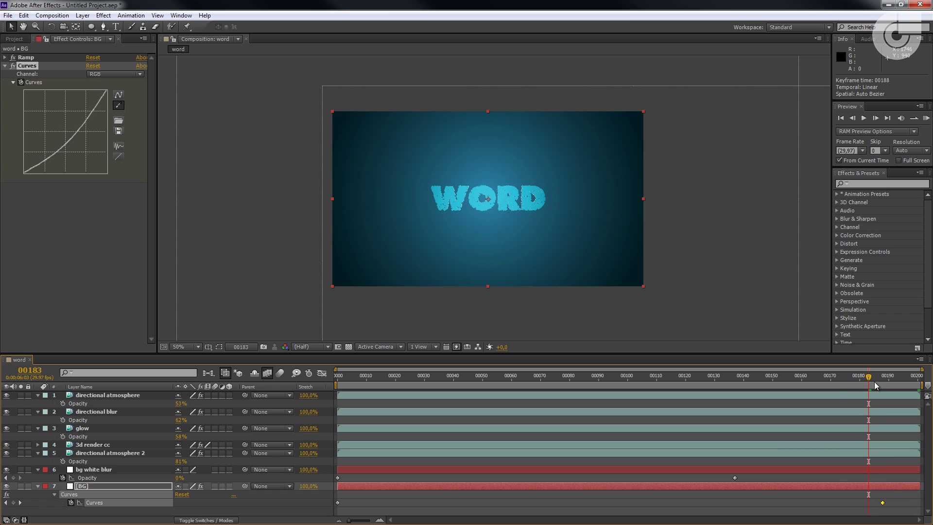
{"action": "left_click", "coordinate": [836, 382]}
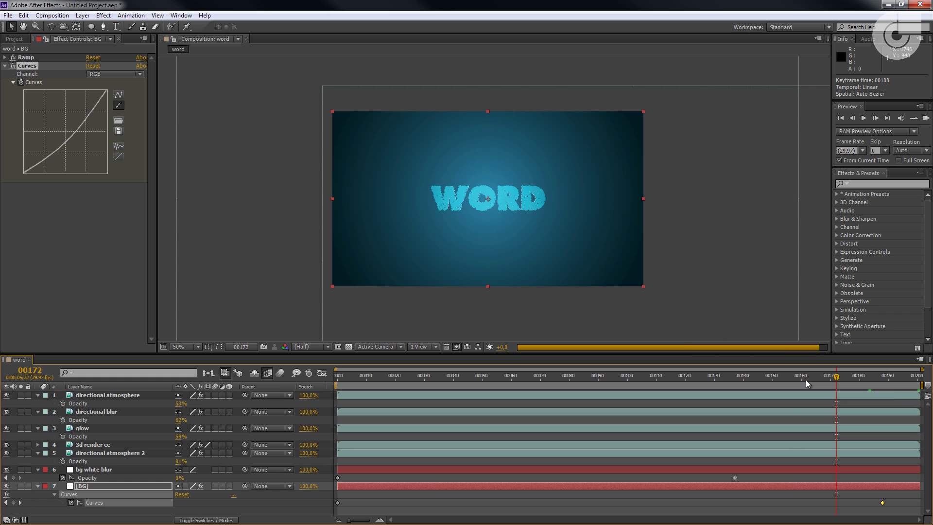
{"action": "left_click", "coordinate": [793, 380]}
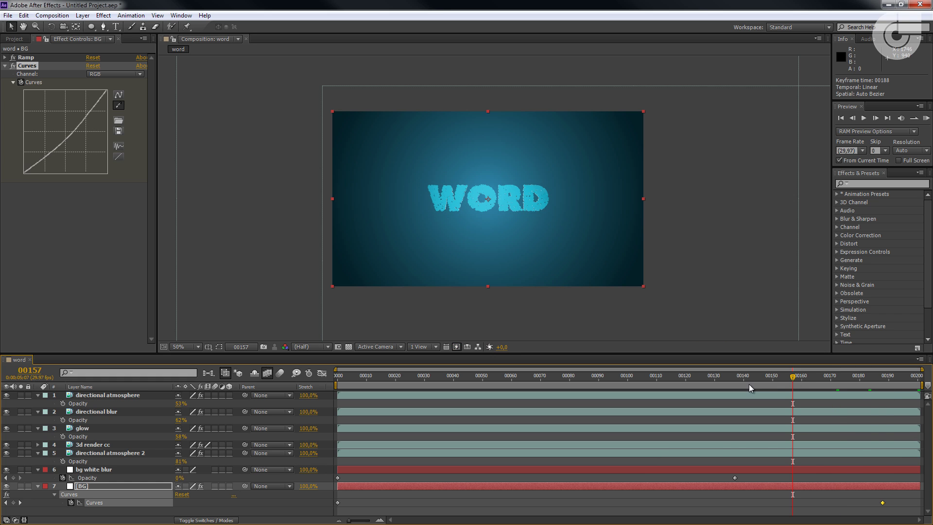
Compare the composite at frames 139, 105 and 118, and move the BG layer's last Curves keyframe to frame 169.
{"action": "left_click", "coordinate": [741, 384]}
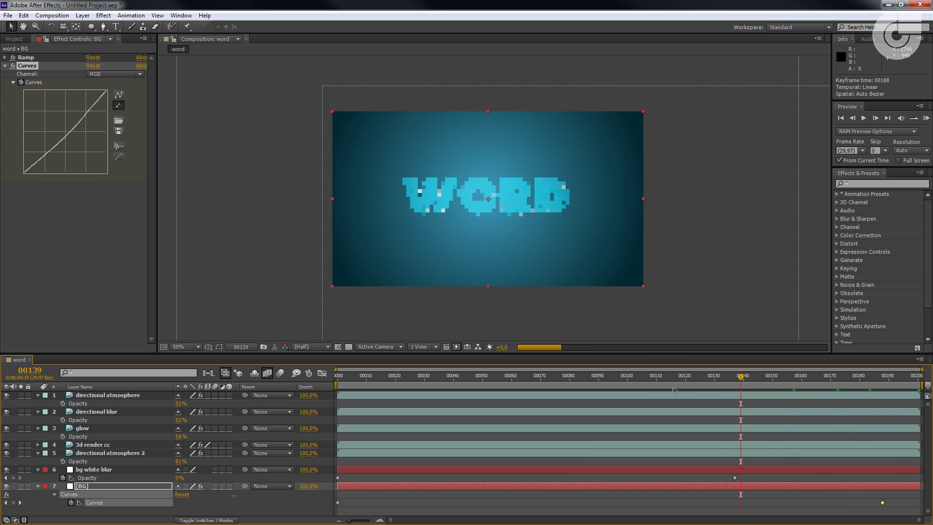
{"action": "left_click", "coordinate": [641, 385]}
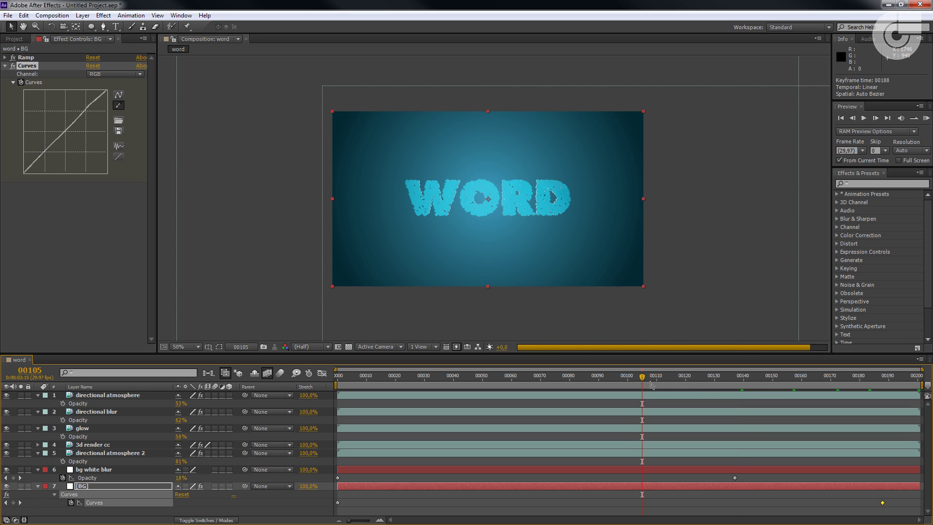
{"action": "left_click", "coordinate": [681, 377]}
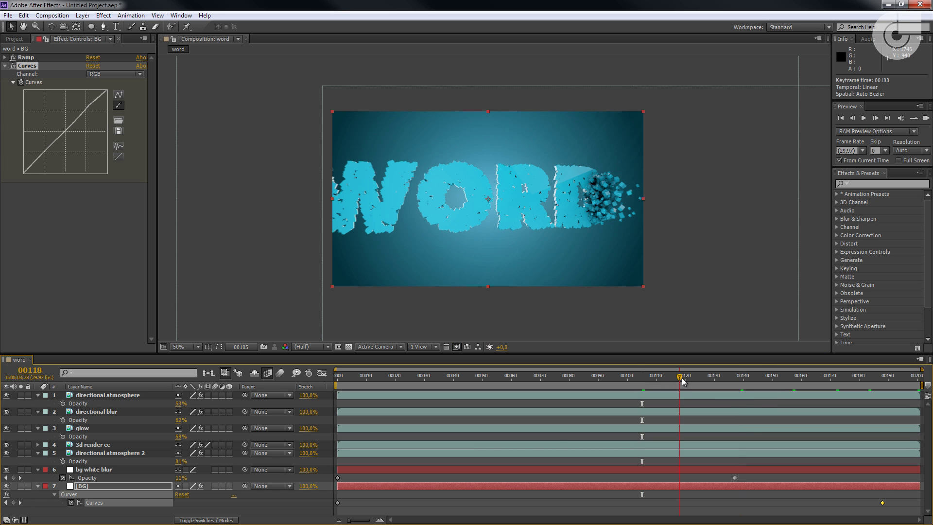
{"action": "left_click_drag", "start_coordinate": [883, 505], "coordinate": [828, 505]}
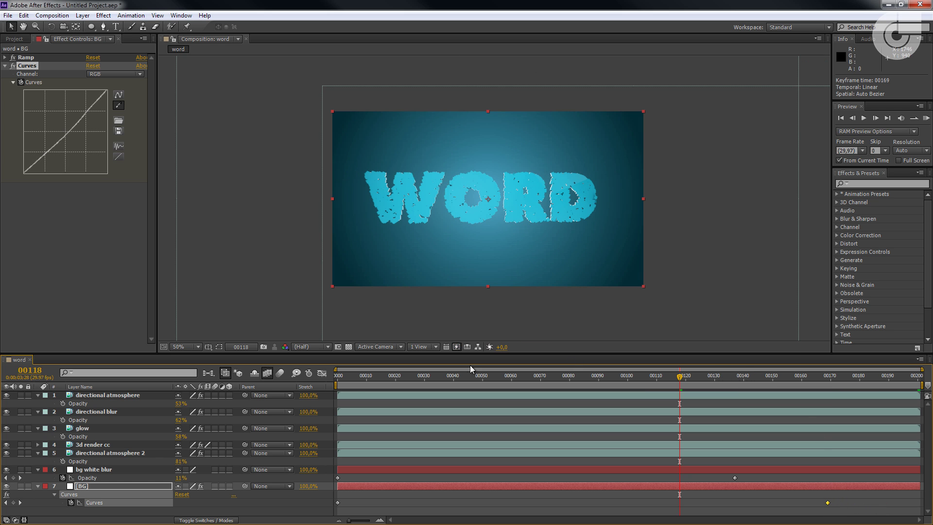
Turn off frame blending for the composition and check the composite at frames 134 and 154.
{"action": "left_click", "coordinate": [265, 374]}
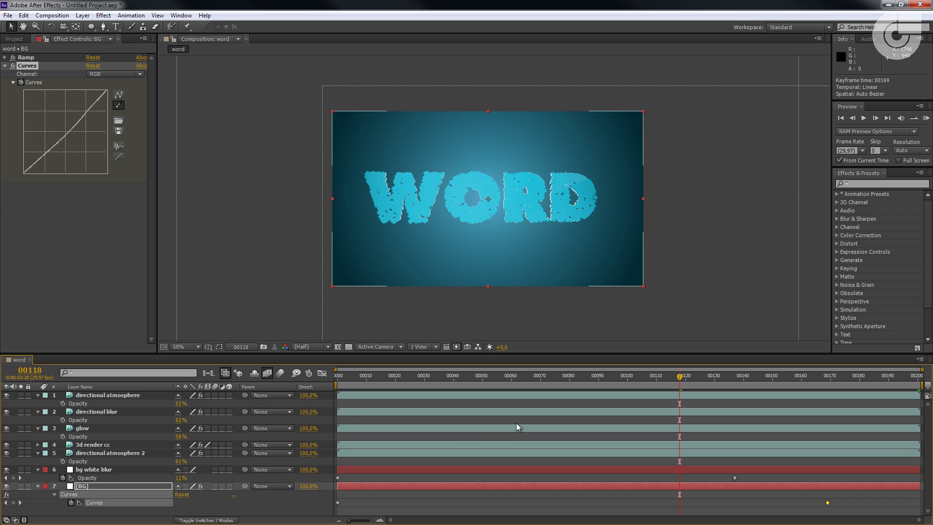
{"action": "left_click", "coordinate": [268, 374]}
{"action": "left_click", "coordinate": [726, 378]}
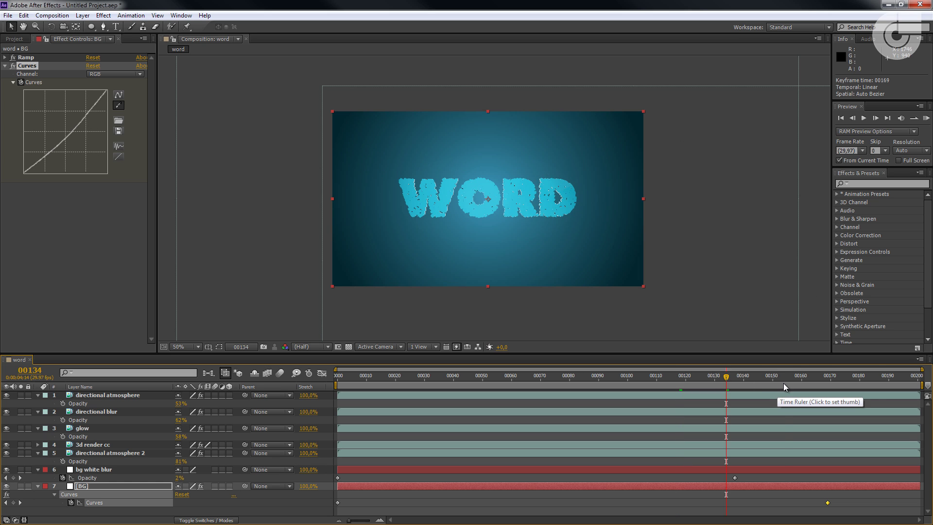
{"action": "left_click", "coordinate": [784, 384]}
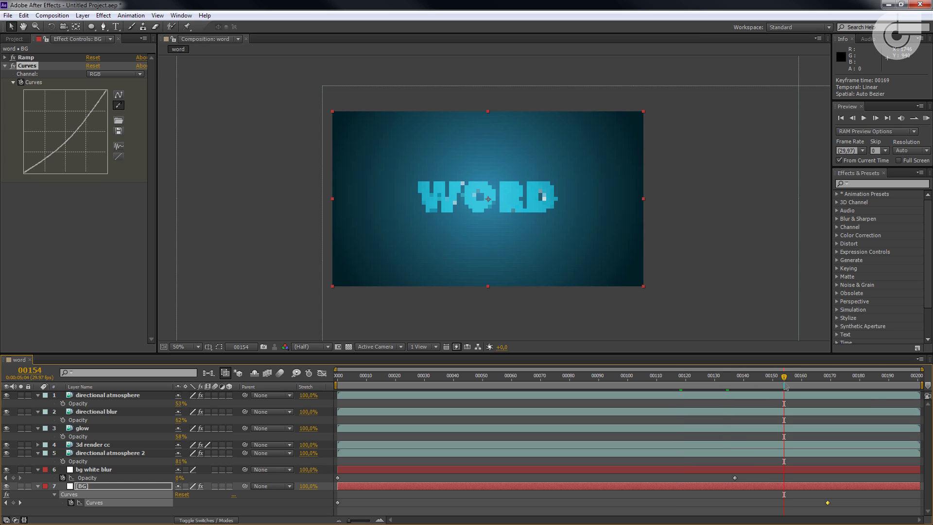
Apply Easy Ease to the BG layer's Curves keyframes at frames 169 and 0.
{"action": "right_click", "coordinate": [827, 502]}
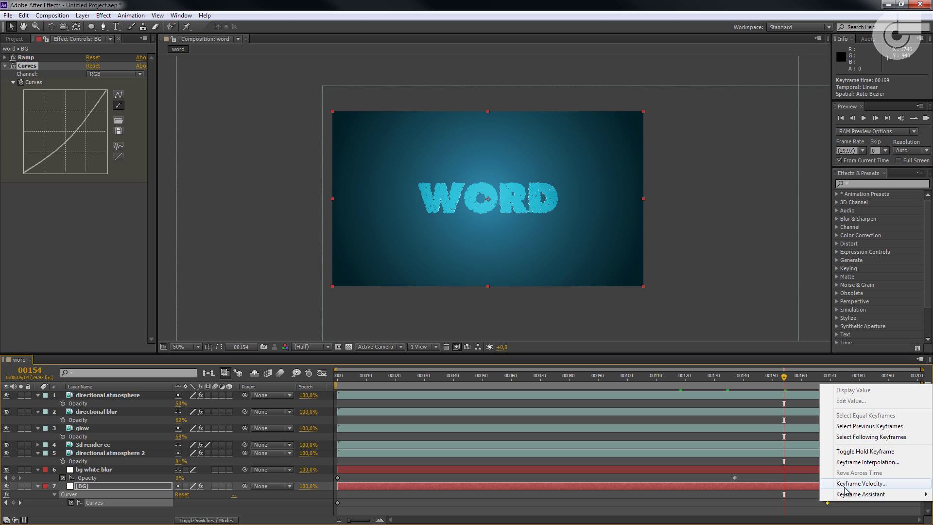
{"action": "mouse_move", "coordinate": [849, 498]}
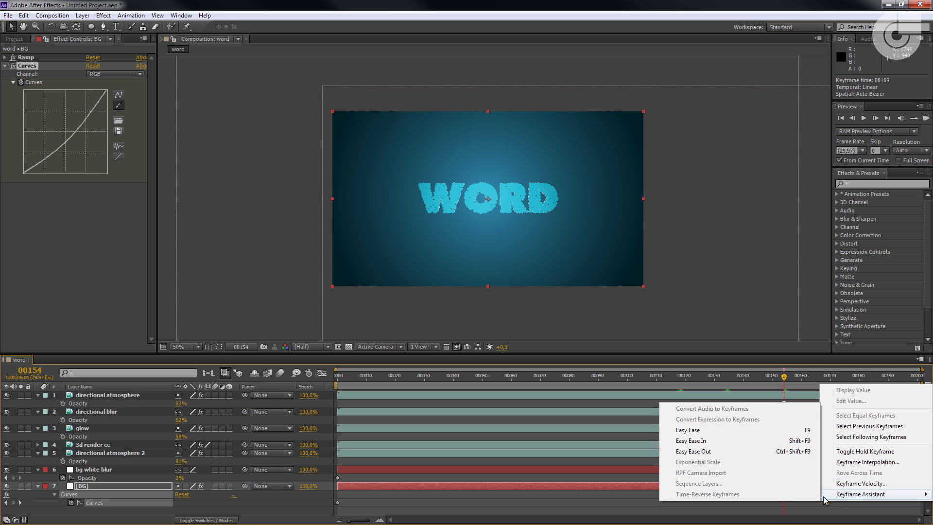
{"action": "left_click", "coordinate": [747, 430]}
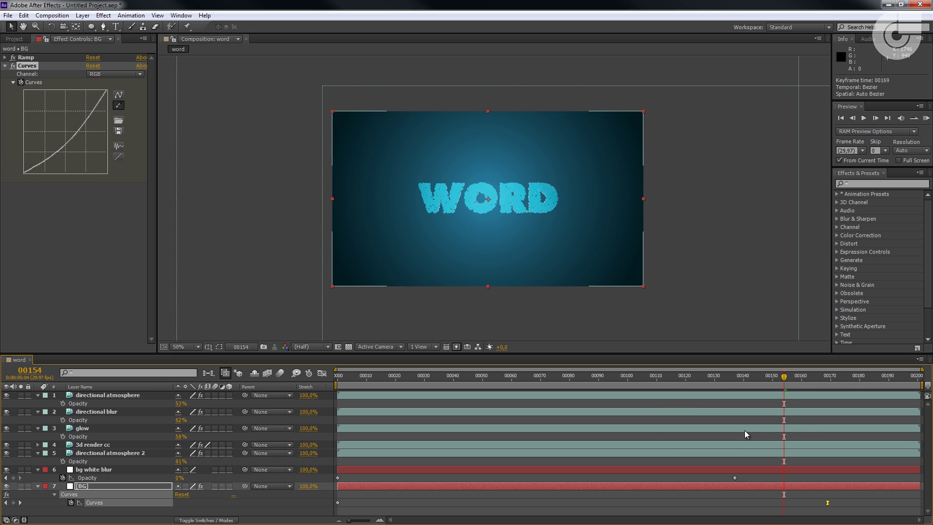
{"action": "left_click_drag", "start_coordinate": [808, 376], "coordinate": [337, 467]}
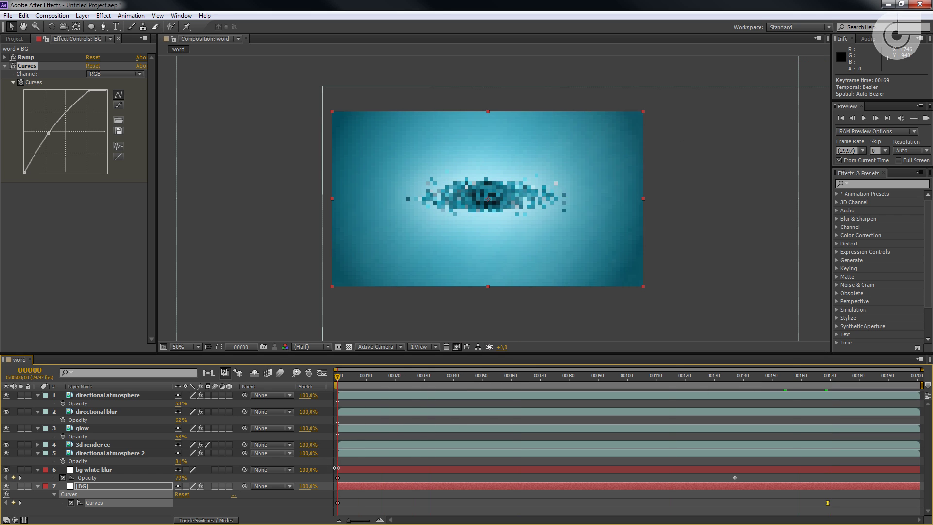
{"action": "right_click", "coordinate": [338, 506]}
{"action": "mouse_move", "coordinate": [401, 499]}
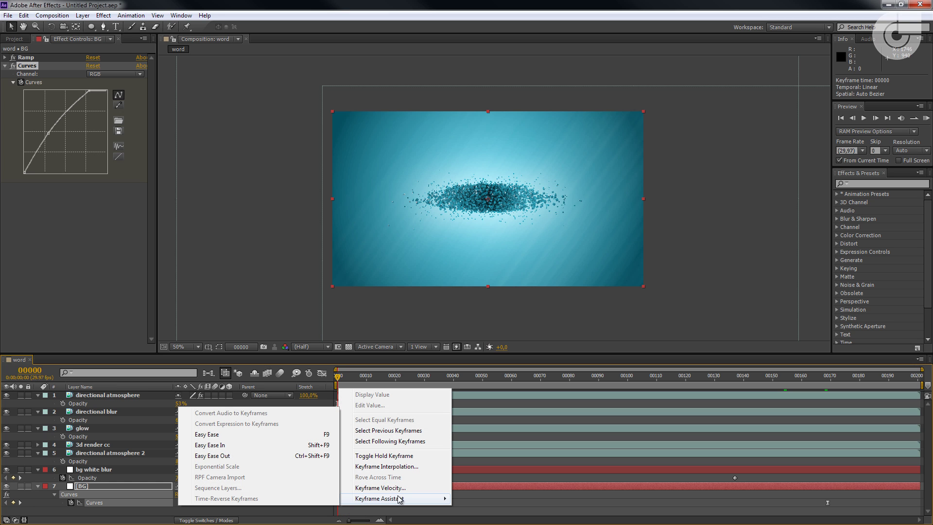
{"action": "left_click", "coordinate": [234, 436]}
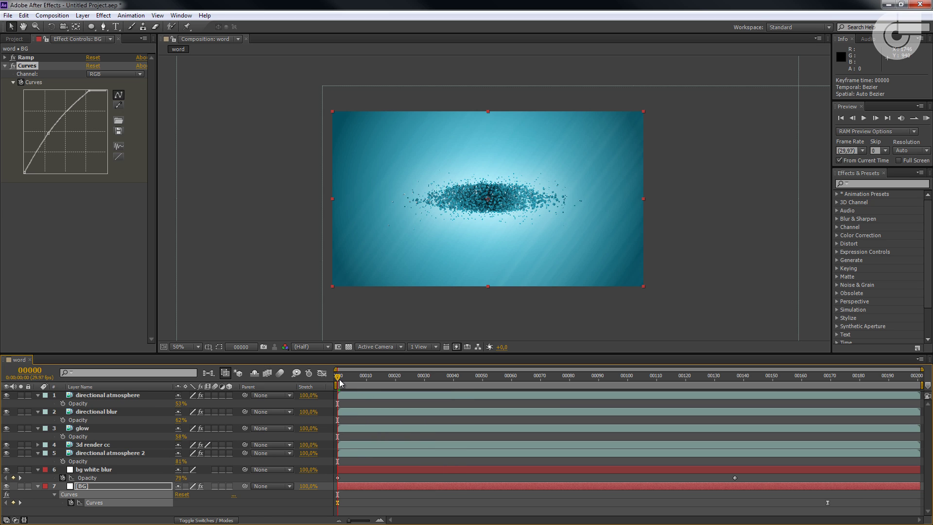
Check how the eased background darkens through the animation, up to frames 118 and 137.
{"action": "left_click_drag", "start_coordinate": [339, 377], "coordinate": [534, 383]}
{"action": "left_click", "coordinate": [597, 381]}
{"action": "left_click", "coordinate": [679, 378]}
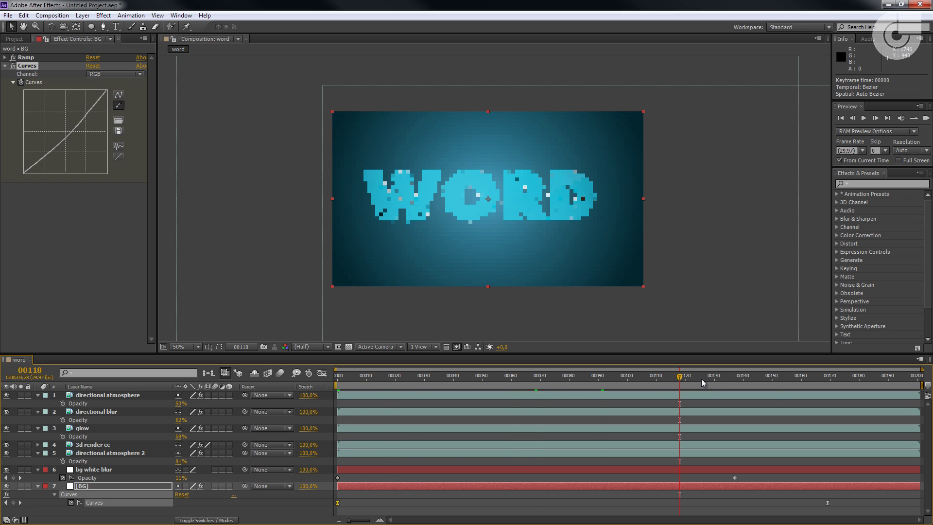
{"action": "left_click", "coordinate": [734, 381]}
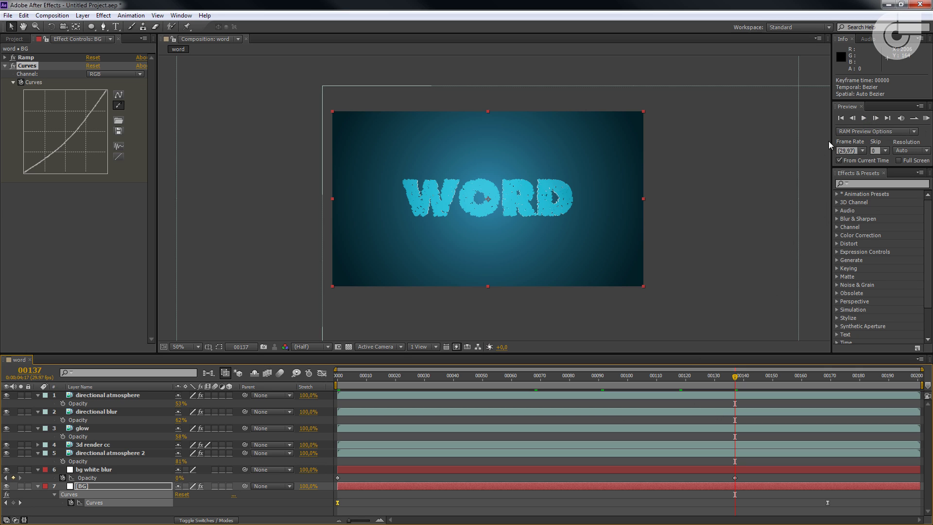
Play the full composite from frame 0, then scrub to frame 54 and back to frame 35 to examine the light streaks.
{"action": "left_click", "coordinate": [841, 117]}
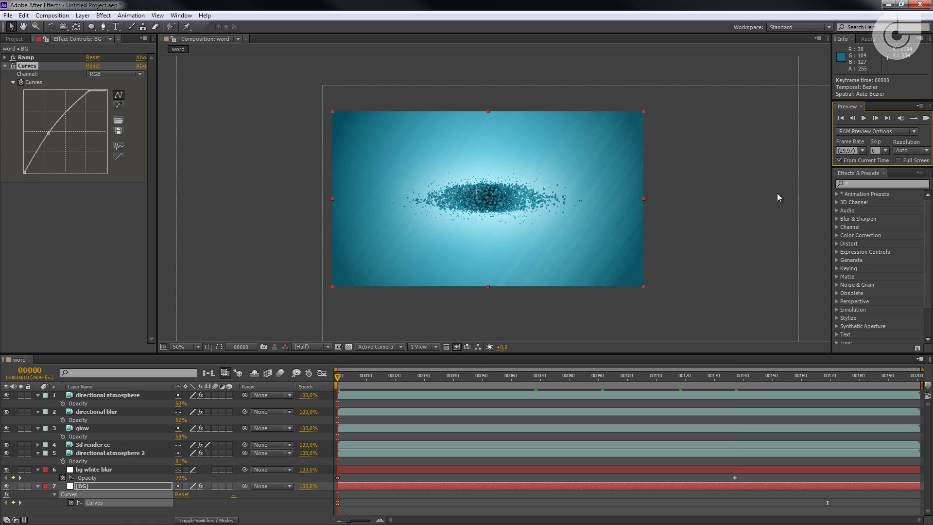
{"action": "left_click", "coordinate": [864, 118]}
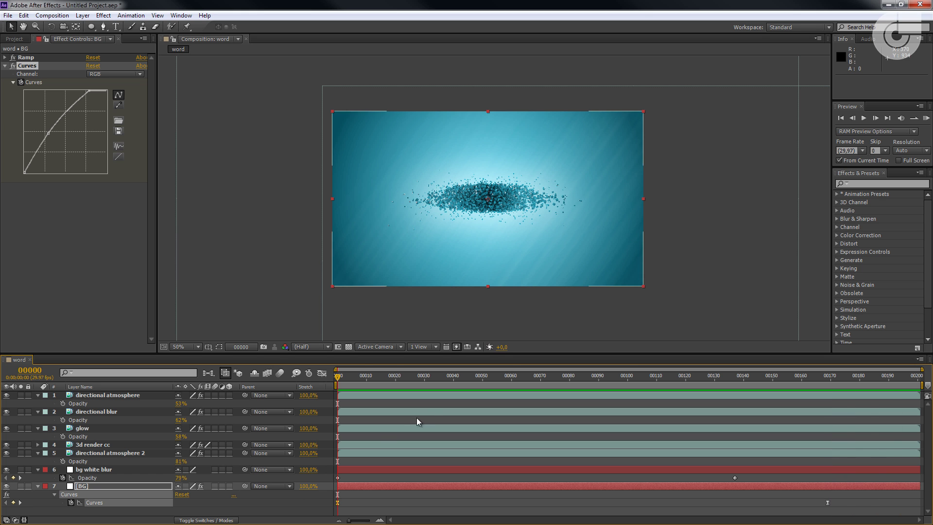
{"action": "left_click_drag", "start_coordinate": [347, 375], "coordinate": [494, 371]}
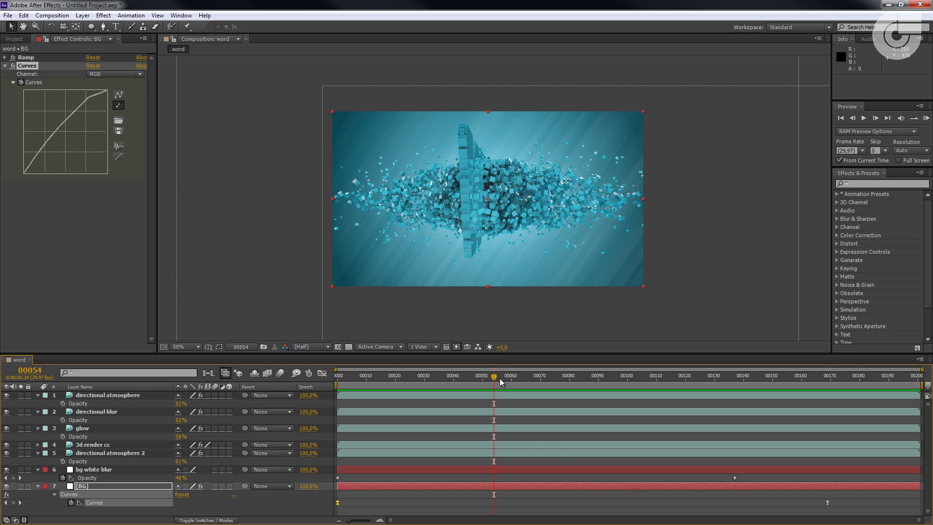
{"action": "left_click_drag", "start_coordinate": [499, 378], "coordinate": [438, 422]}
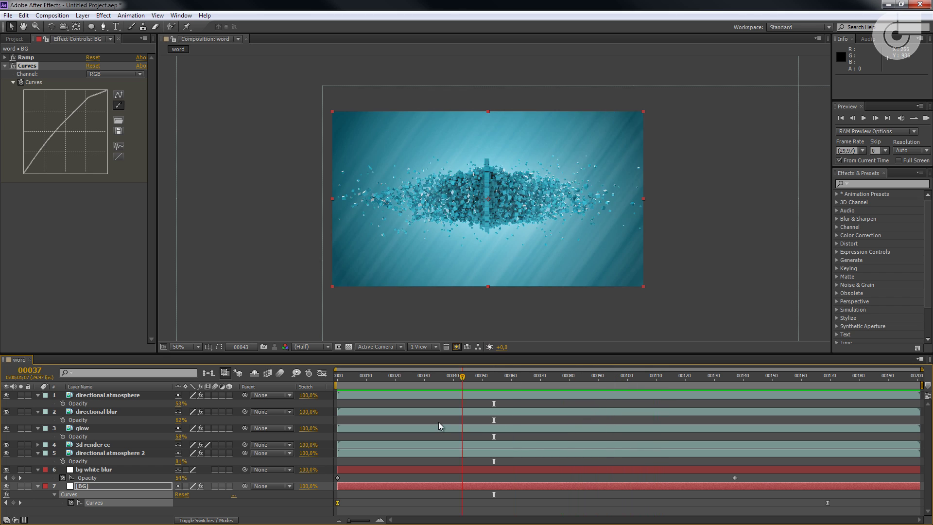
Set Opacity to 34% on directional atmosphere, 24% on directional blur and 42% on directional atmosphere 2.
{"action": "left_click", "coordinate": [113, 395]}
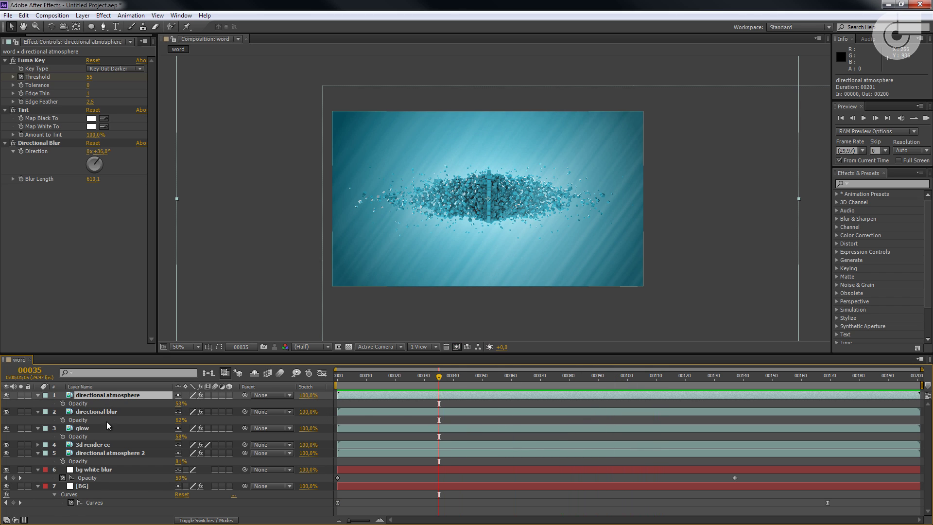
{"action": "left_click_drag", "start_coordinate": [179, 404], "coordinate": [174, 419]}
{"action": "left_click", "coordinate": [130, 413]}
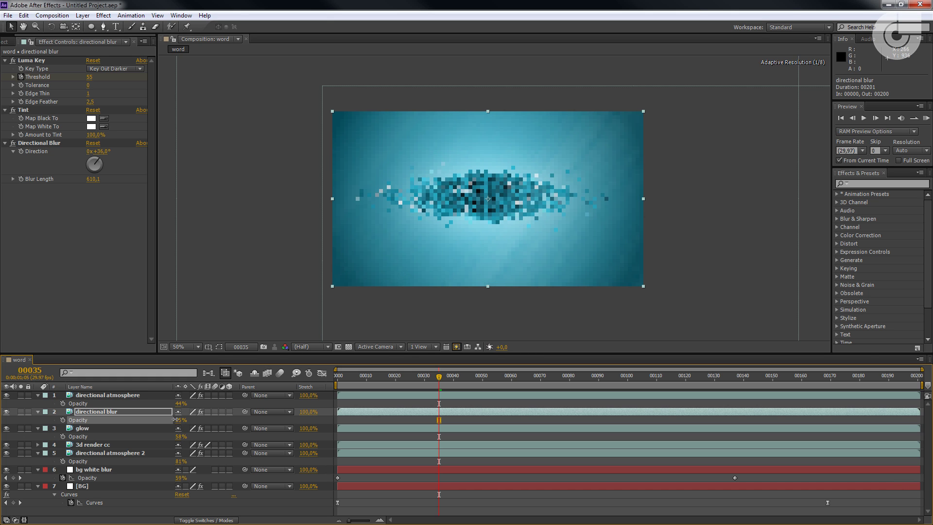
{"action": "left_click_drag", "start_coordinate": [184, 461], "coordinate": [174, 461]}
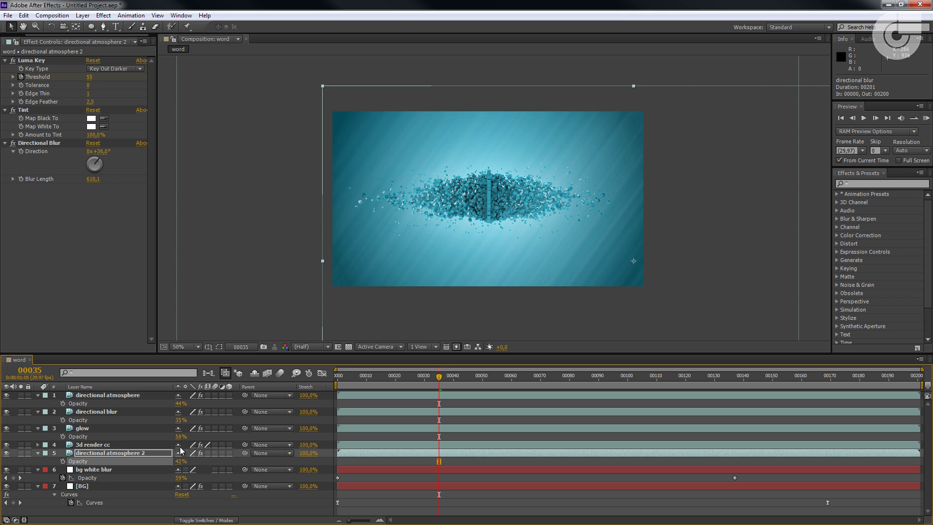
{"action": "left_click_drag", "start_coordinate": [181, 403], "coordinate": [174, 420]}
Scrub the composite forward to frame 193 and back past frame 55 to review the softened light streaks.
{"action": "left_click_drag", "start_coordinate": [477, 379], "coordinate": [458, 410]}
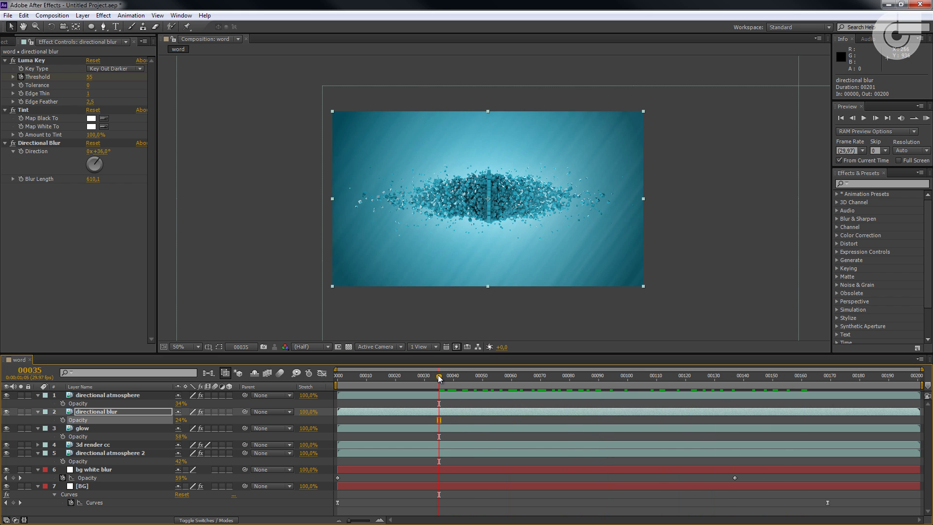
{"action": "left_click_drag", "start_coordinate": [439, 379], "coordinate": [881, 371]}
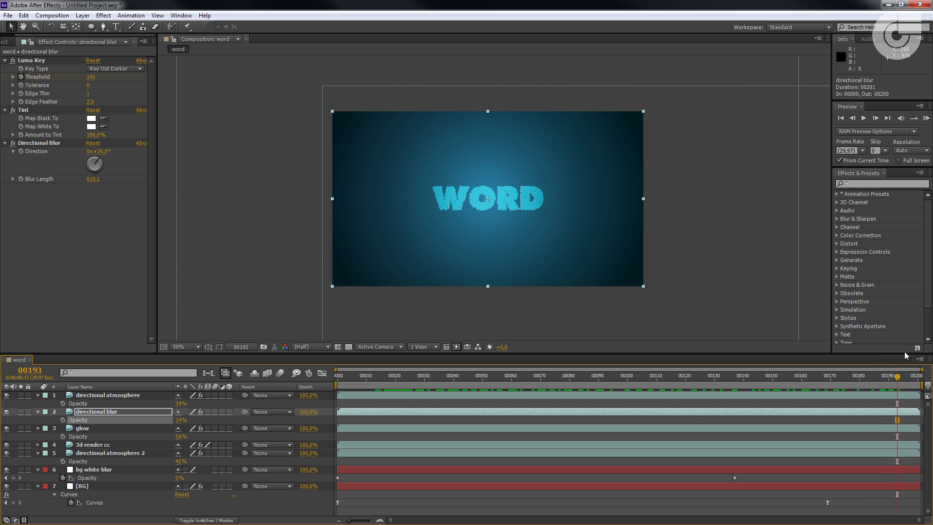
{"action": "left_click_drag", "start_coordinate": [898, 377], "coordinate": [494, 403]}
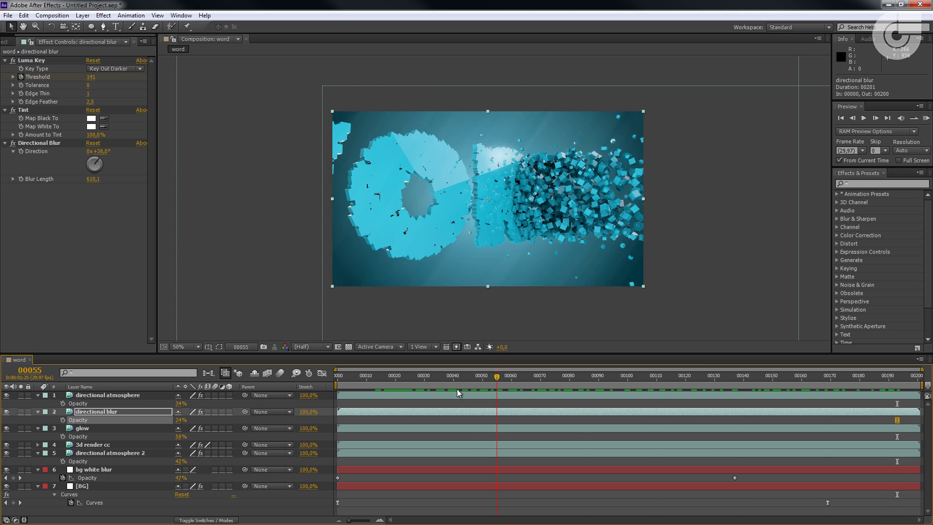